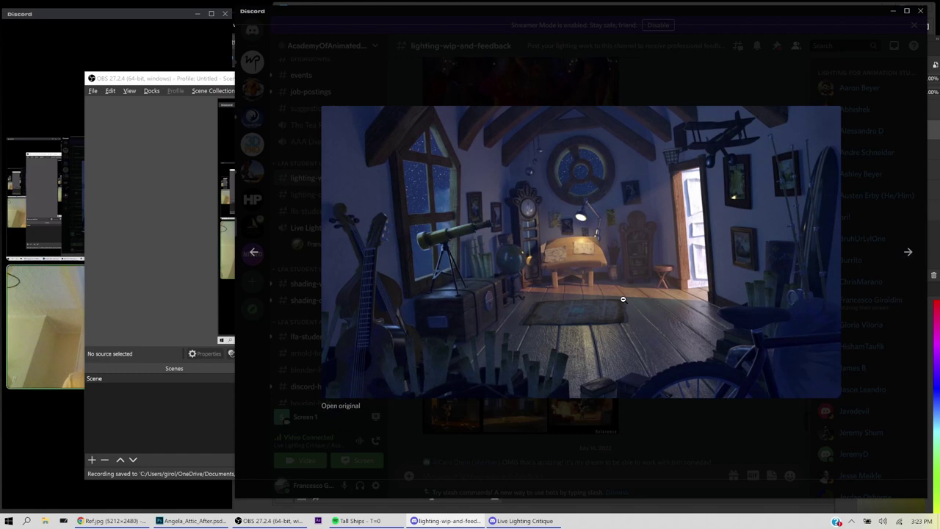
# Step: View the attic render and the reference collage posted in the lighting feedback channel
pyautogui.click(623, 300)
pyautogui.click(598, 354)
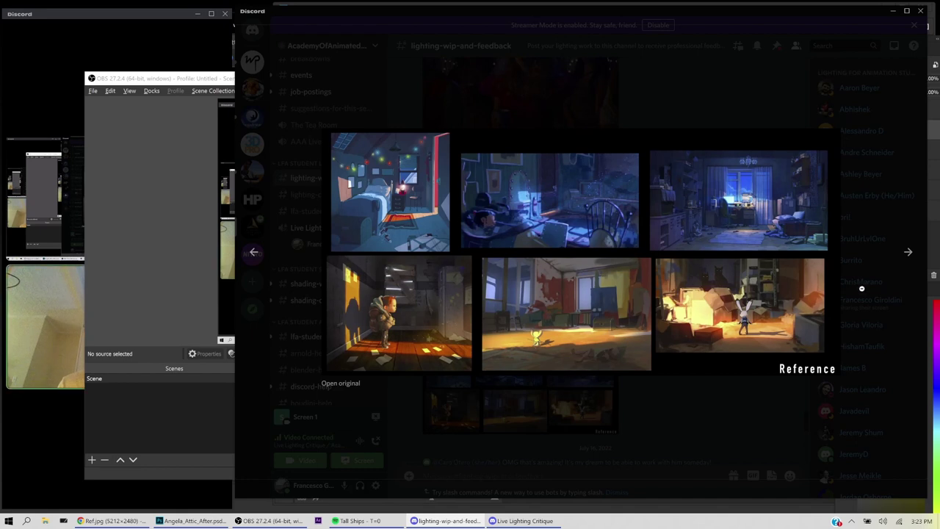
pyautogui.click(859, 286)
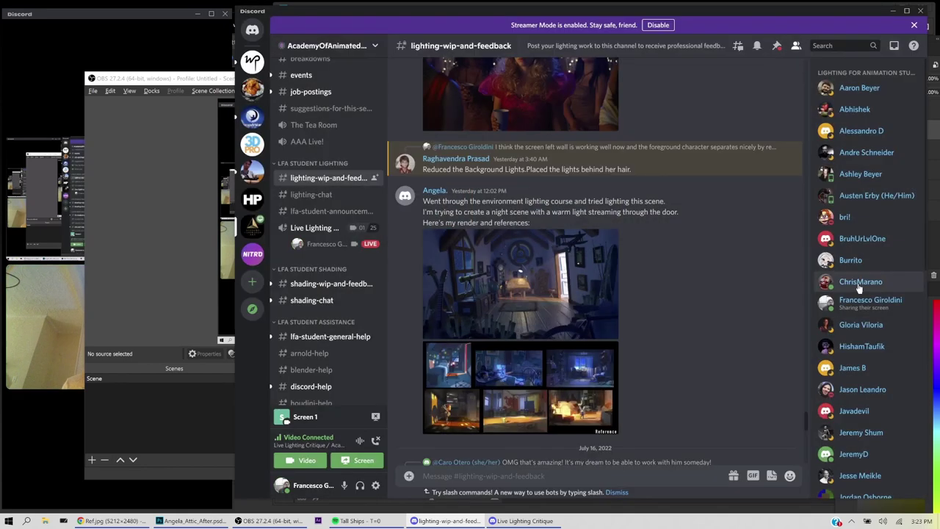
# Step: Switch to Photoshop and show the attic critique document in full-screen mode with both renders and the references in view
pyautogui.hotkey('alt', 'Tab')
pyautogui.hotkey('alt', 'Tab')
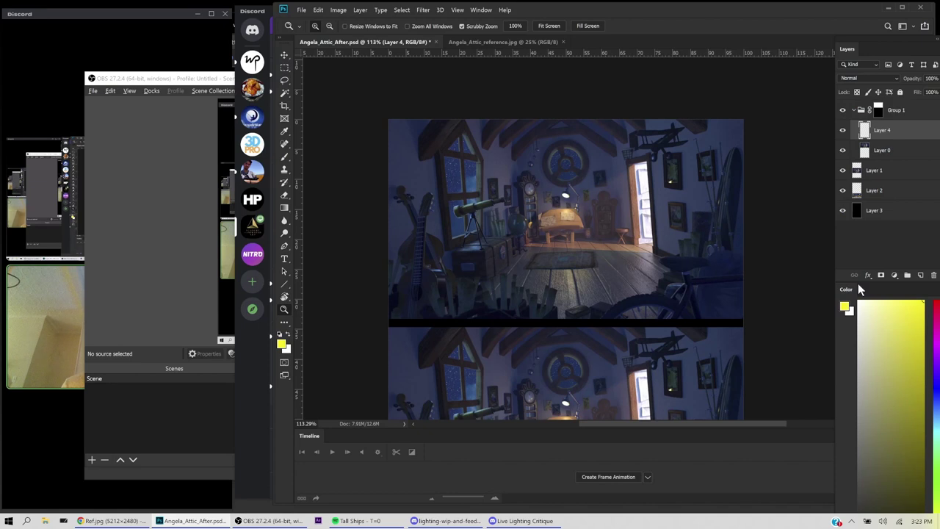
pyautogui.moveTo(681, 370); pyautogui.dragTo(644, 331)
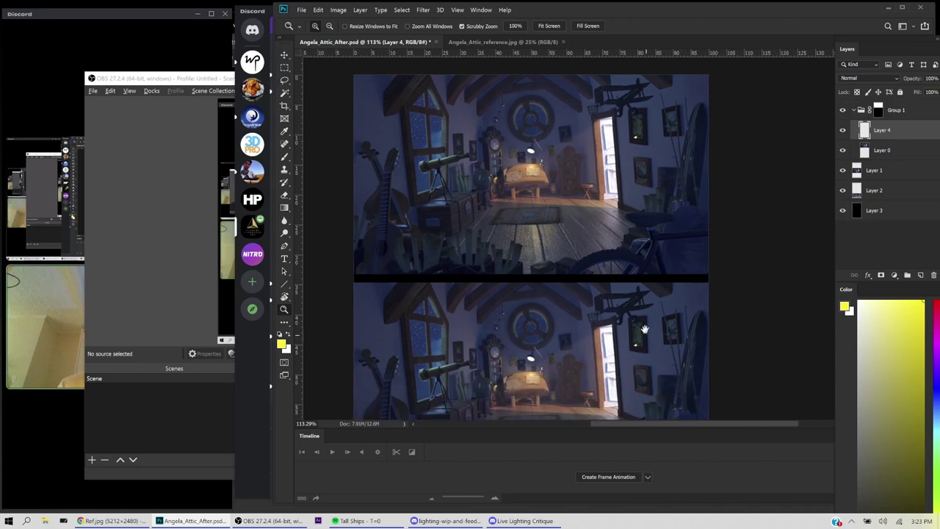
pyautogui.moveTo(657, 378); pyautogui.dragTo(657, 305)
pyautogui.scroll(-5, 664, 336)
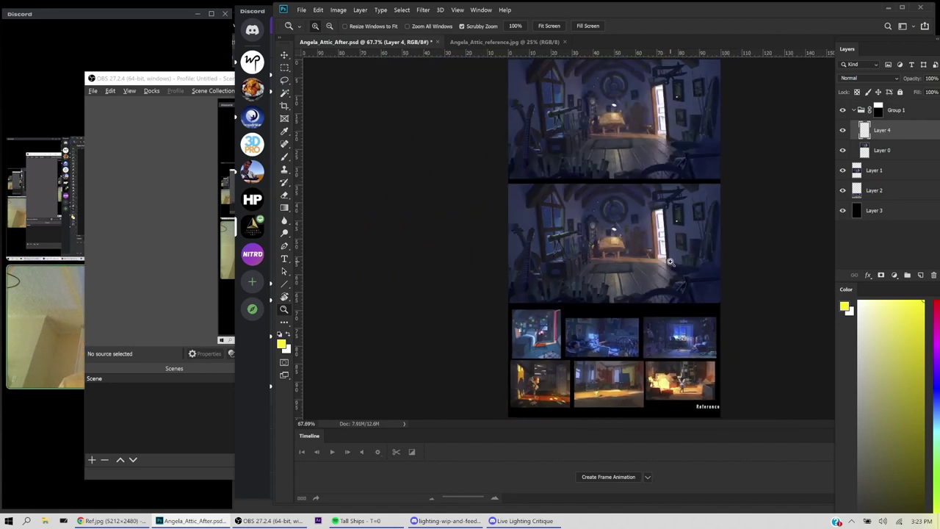
pyautogui.press('f')
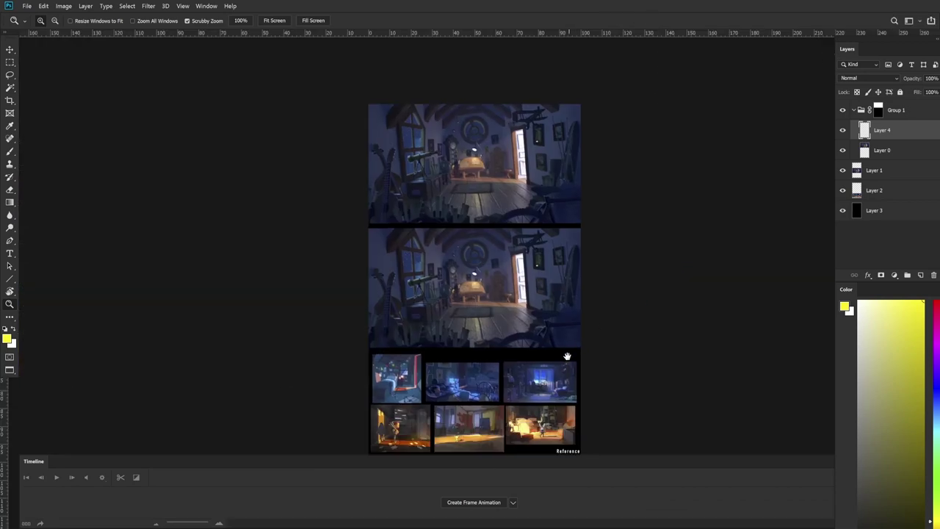
pyautogui.moveTo(568, 357); pyautogui.dragTo(562, 330)
# Step: Outline the large window, then the desk and doorway area of the lower render, with temporary selections
pyautogui.press('l')
pyautogui.press('m')
pyautogui.moveTo(382, 206)
pyautogui.mouseDown()
pyautogui.moveTo(441, 326)
pyautogui.moveTo(454, 320)
pyautogui.moveTo(419, 278)
pyautogui.mouseUp()
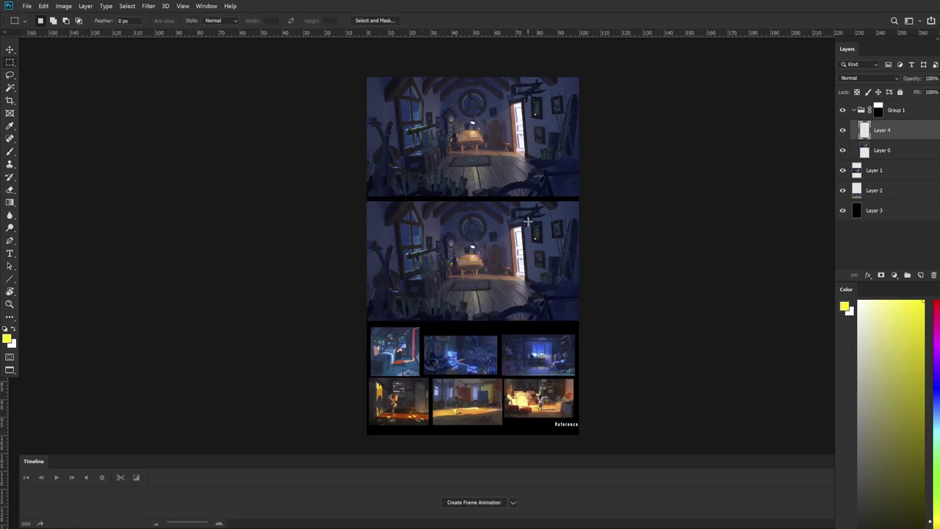
pyautogui.press('l')
pyautogui.click(443, 275)
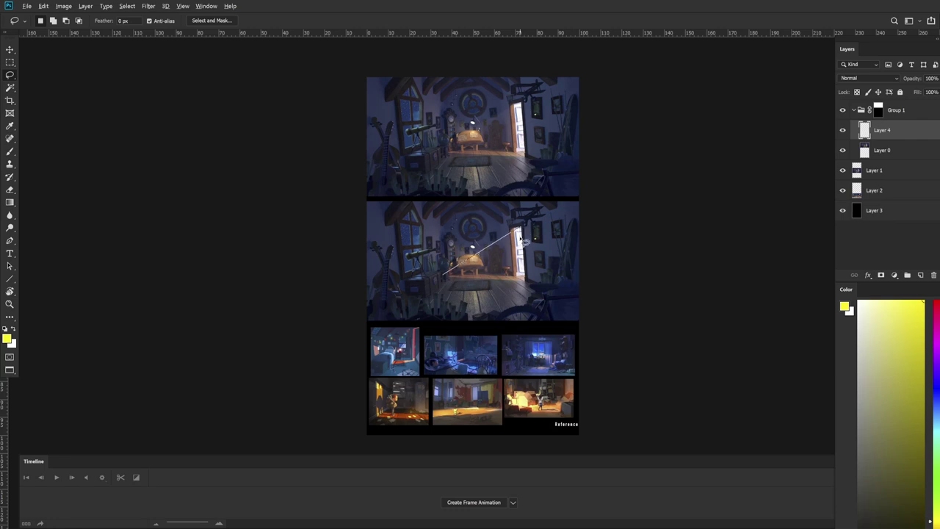
pyautogui.doubleClick(523, 282)
# Step: Float the Color panel at a compact size beside the layer list while sampling the render's dark blue and the doorway's white
pyautogui.press('b')
pyautogui.keyDown('alt'); pyautogui.click(570, 182); pyautogui.keyUp('alt')
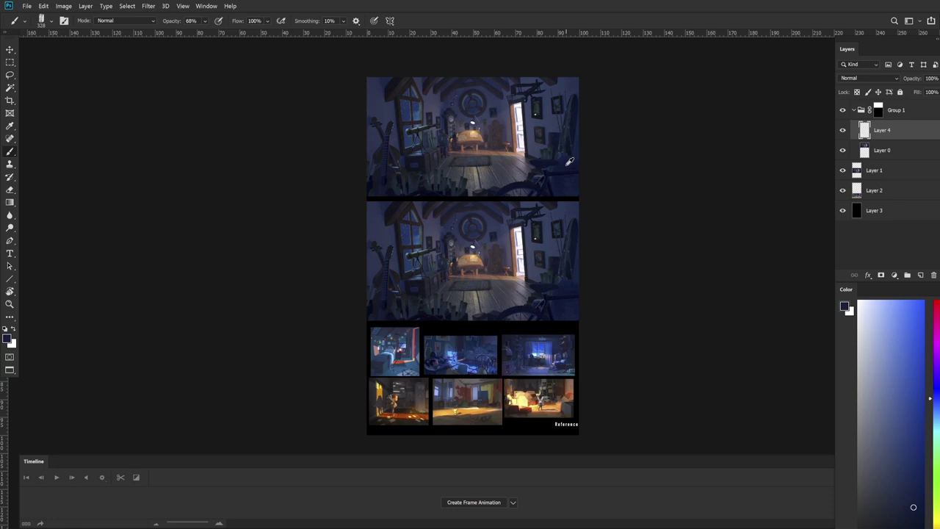
pyautogui.moveTo(847, 291); pyautogui.dragTo(686, 168)
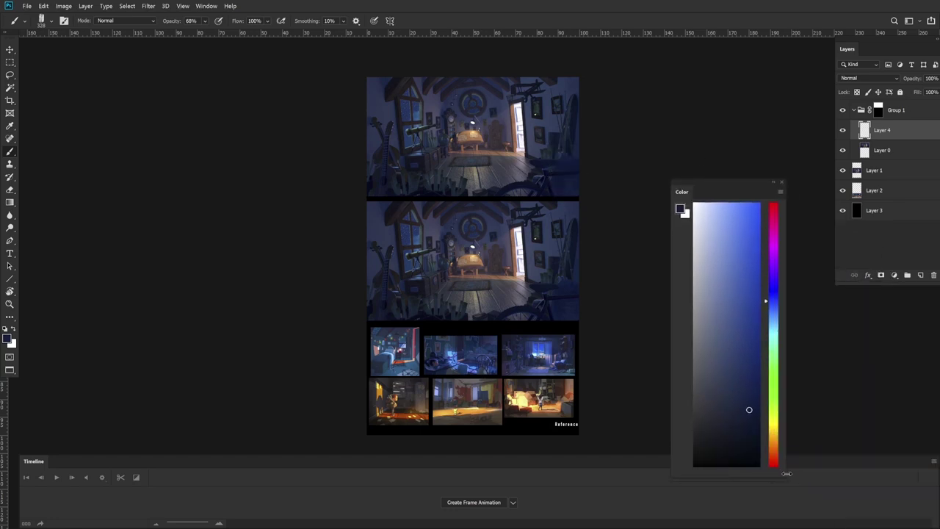
pyautogui.moveTo(784, 477); pyautogui.dragTo(814, 302)
pyautogui.moveTo(553, 305)
pyautogui.mouseDown()
pyautogui.moveTo(511, 311)
pyautogui.moveTo(519, 235)
pyautogui.mouseUp()
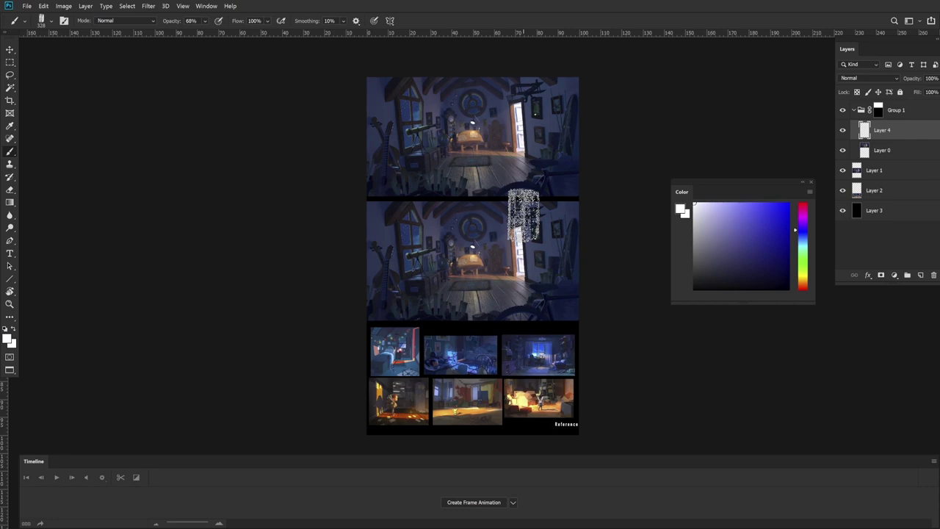
pyautogui.moveTo(781, 189)
pyautogui.mouseDown()
pyautogui.moveTo(786, 80)
pyautogui.moveTo(798, 48)
pyautogui.mouseUp()
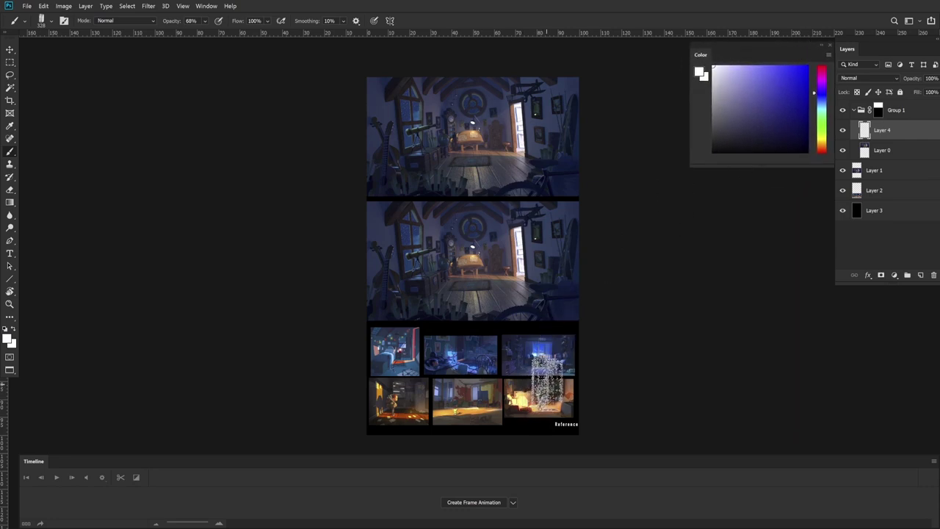
# Step: Sample the dark shadow tone of the foreground objects along the lower render's bottom edge
pyautogui.press('z')
pyautogui.moveTo(452, 323)
pyautogui.mouseDown()
pyautogui.moveTo(478, 325)
pyautogui.moveTo(478, 298)
pyautogui.mouseUp()
pyautogui.keyDown('alt'); pyautogui.click(464, 281); pyautogui.keyUp('alt')
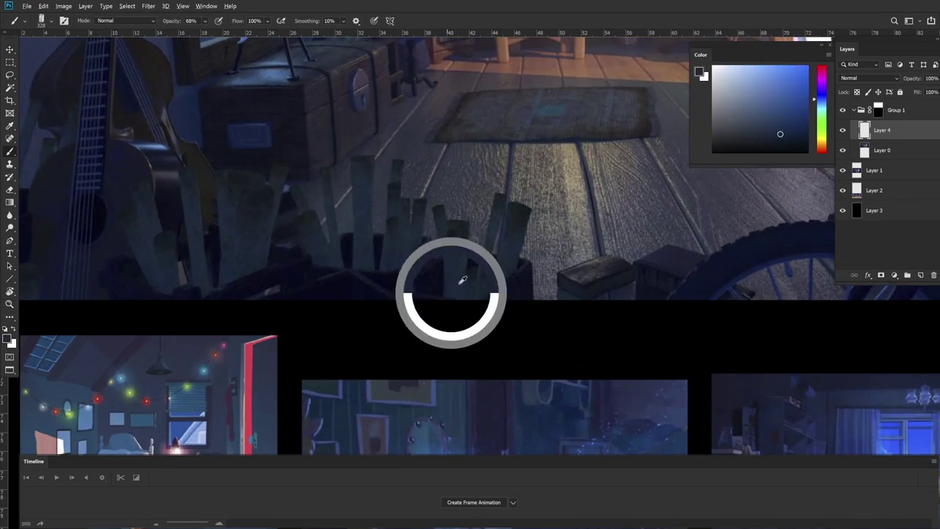
# Step: Outline the glowing desk lamp head in the lower render, and clear the selection
pyautogui.press('z')
pyautogui.moveTo(516, 323)
pyautogui.mouseDown()
pyautogui.moveTo(492, 314)
pyautogui.moveTo(523, 322)
pyautogui.moveTo(506, 338)
pyautogui.mouseUp()
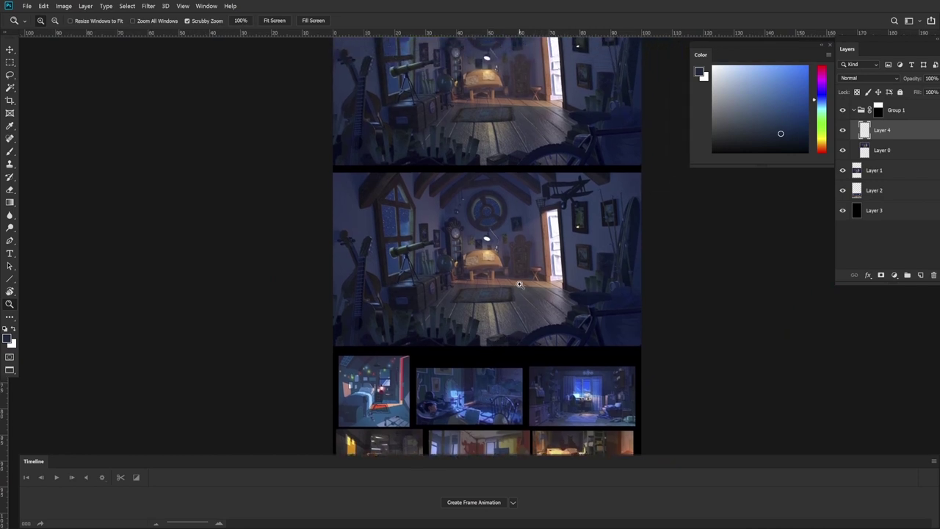
pyautogui.moveTo(618, 347)
pyautogui.mouseDown()
pyautogui.moveTo(609, 389)
pyautogui.moveTo(615, 354)
pyautogui.moveTo(619, 362)
pyautogui.mouseUp()
pyautogui.moveTo(491, 285); pyautogui.dragTo(490, 285)
pyautogui.press('l')
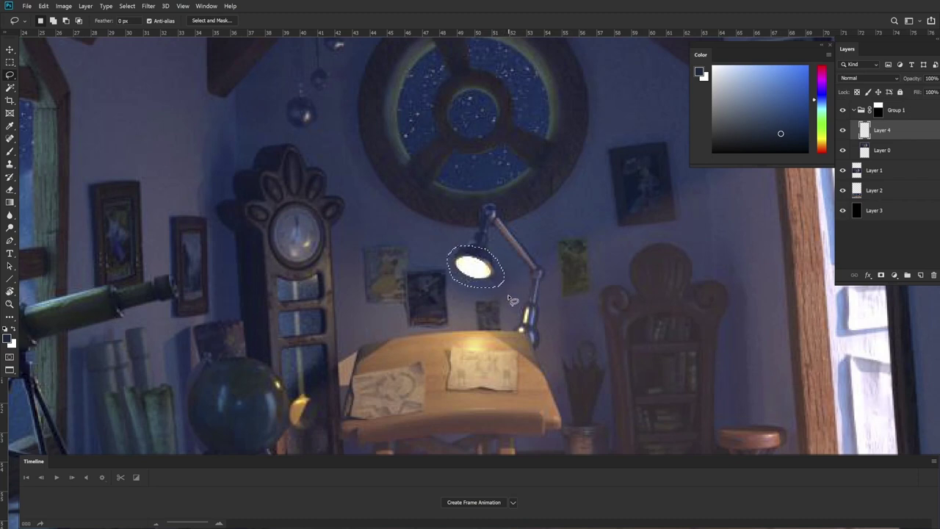
pyautogui.hotkey('ctrl', 'd')
# Step: Outline the bright highlight in the framed picture beside the doorway, and clear the selection
pyautogui.press('z')
pyautogui.moveTo(558, 301); pyautogui.dragTo(458, 230)
pyautogui.moveTo(658, 341); pyautogui.dragTo(543, 296)
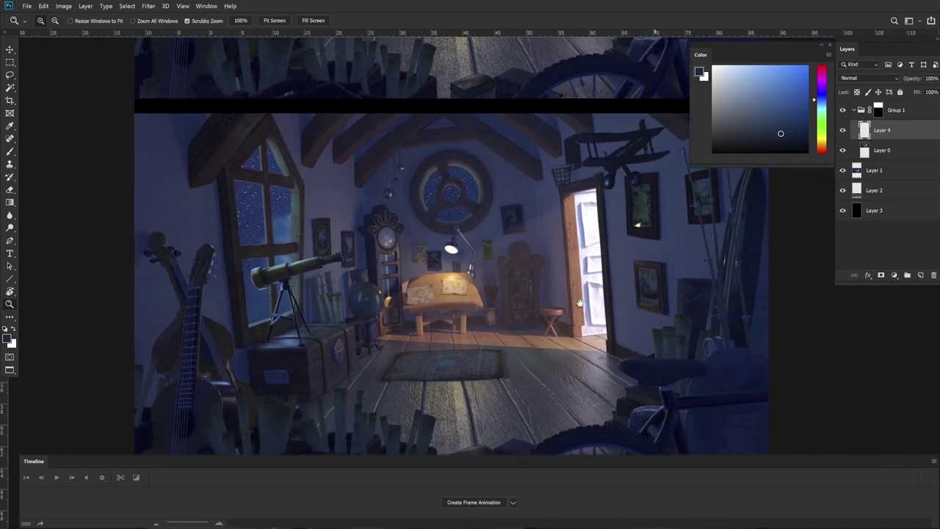
pyautogui.press('l')
pyautogui.moveTo(637, 222)
pyautogui.mouseDown()
pyautogui.moveTo(654, 226)
pyautogui.moveTo(634, 217)
pyautogui.mouseUp()
pyautogui.hotkey('ctrl', 'd')
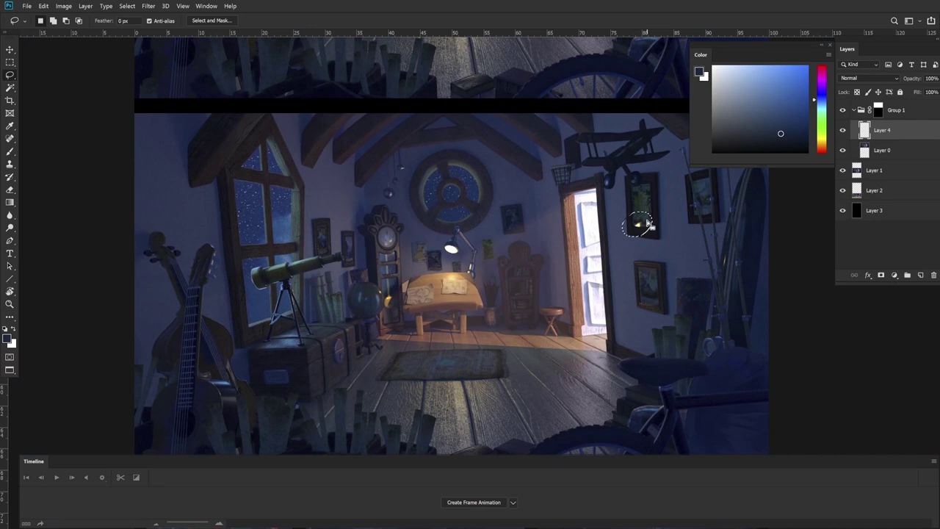
pyautogui.moveTo(649, 224)
pyautogui.mouseDown()
pyautogui.moveTo(636, 206)
pyautogui.moveTo(625, 220)
pyautogui.moveTo(633, 227)
pyautogui.mouseUp()
# Step: Outline the foot of the doorway and the back wall near the clock in the lower render, and clear the selections
pyautogui.moveTo(586, 300); pyautogui.dragTo(488, 263)
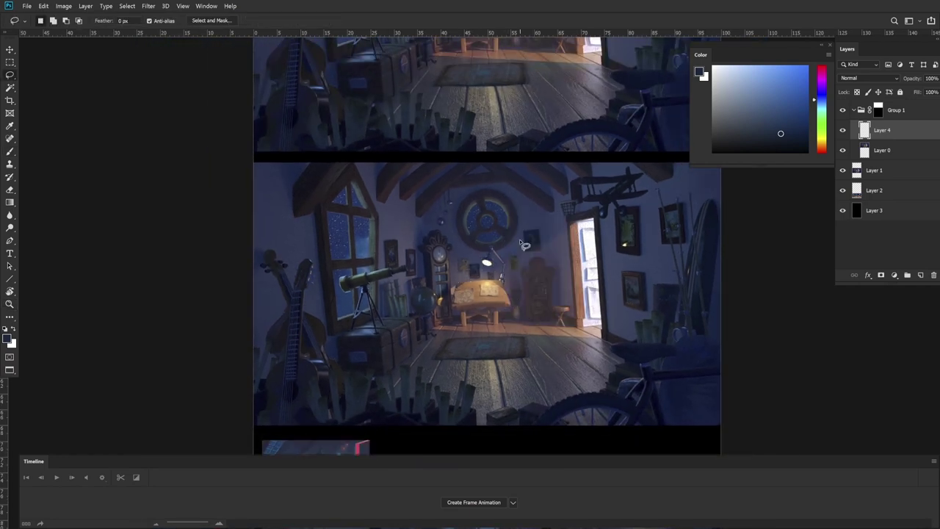
pyautogui.moveTo(630, 338); pyautogui.dragTo(599, 337)
pyautogui.moveTo(443, 213)
pyautogui.mouseDown()
pyautogui.moveTo(467, 218)
pyautogui.moveTo(455, 209)
pyautogui.moveTo(462, 230)
pyautogui.moveTo(426, 276)
pyautogui.moveTo(436, 372)
pyautogui.moveTo(399, 309)
pyautogui.moveTo(426, 233)
pyautogui.mouseUp()
pyautogui.press('b')
pyautogui.press('l')
pyautogui.hotkey('ctrl', 'd')
# Step: Sample the dark blue tones inside the lower render with the Brush tool's eyedropper
pyautogui.press('b')
pyautogui.keyDown('alt'); pyautogui.click(584, 286); pyautogui.keyUp('alt')
pyautogui.moveTo(595, 292); pyautogui.dragTo(561, 285)
# Step: Outline the large side window and the open doorway in turn, clearing each selection
pyautogui.moveTo(501, 349); pyautogui.dragTo(547, 276)
pyautogui.press('l')
pyautogui.moveTo(414, 216); pyautogui.dragTo(447, 174)
pyautogui.moveTo(475, 302)
pyautogui.mouseDown()
pyautogui.moveTo(431, 349)
pyautogui.moveTo(414, 216)
pyautogui.mouseUp()
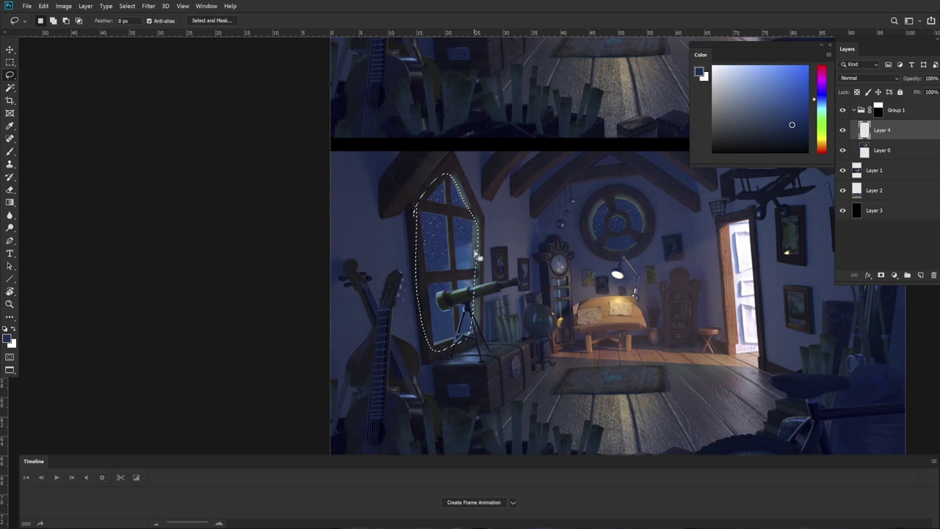
pyautogui.hotkey('ctrl', 'd')
pyautogui.moveTo(491, 282); pyautogui.dragTo(464, 270)
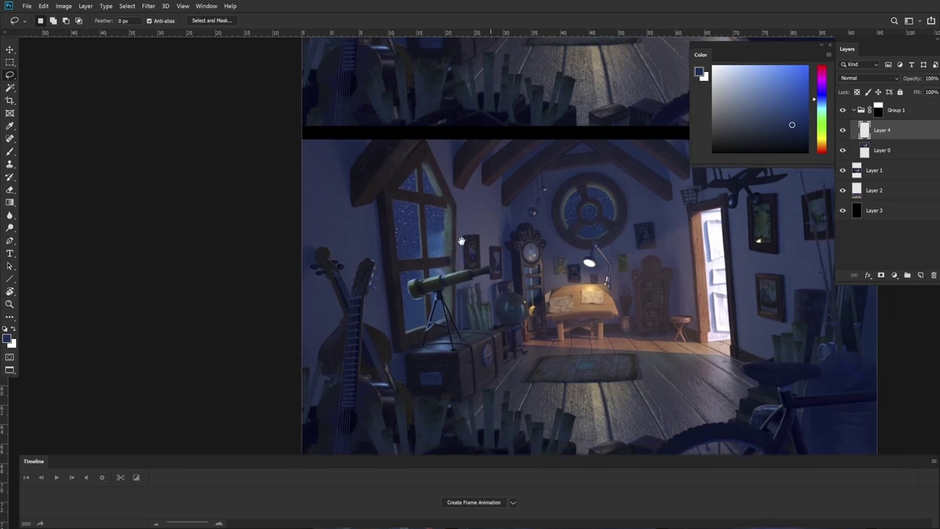
pyautogui.moveTo(691, 288)
pyautogui.mouseDown()
pyautogui.moveTo(726, 234)
pyautogui.moveTo(700, 204)
pyautogui.mouseUp()
pyautogui.hotkey('ctrl', 'd')
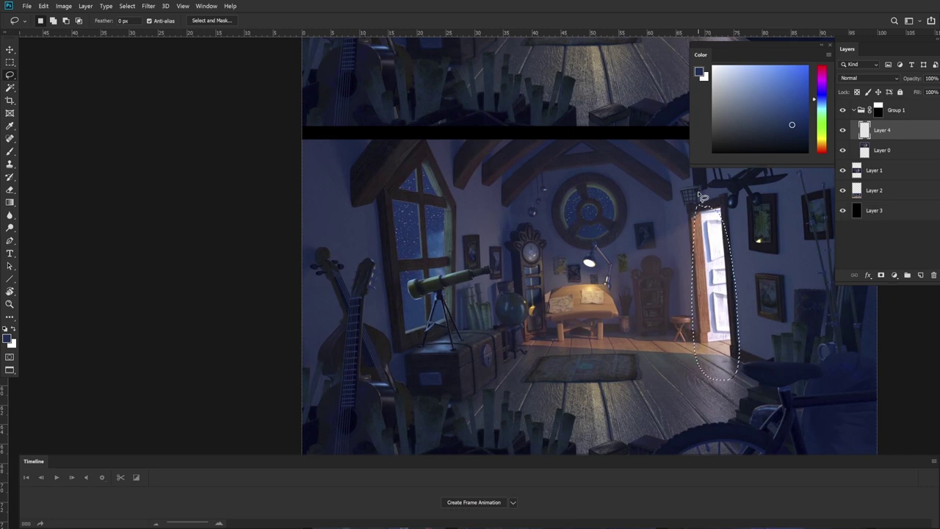
# Step: Outline the side window and the trunk below the telescope with temporary selections
pyautogui.moveTo(385, 201); pyautogui.dragTo(409, 163)
pyautogui.moveTo(453, 228)
pyautogui.mouseDown()
pyautogui.moveTo(414, 349)
pyautogui.moveTo(391, 312)
pyautogui.moveTo(388, 216)
pyautogui.mouseUp()
pyautogui.click(455, 287)
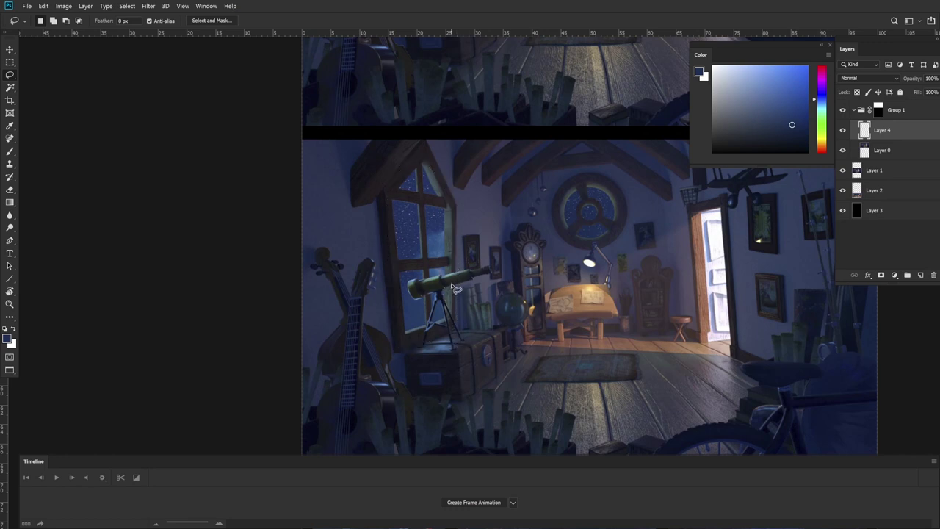
pyautogui.moveTo(446, 330)
pyautogui.mouseDown()
pyautogui.moveTo(413, 363)
pyautogui.moveTo(457, 354)
pyautogui.mouseUp()
pyautogui.click(452, 339)
# Step: Sample the blue on top of the trunk and the night-sky blue in the side window for comparison
pyautogui.press('b')
pyautogui.keyDown('alt'); pyautogui.click(442, 346); pyautogui.keyUp('alt')
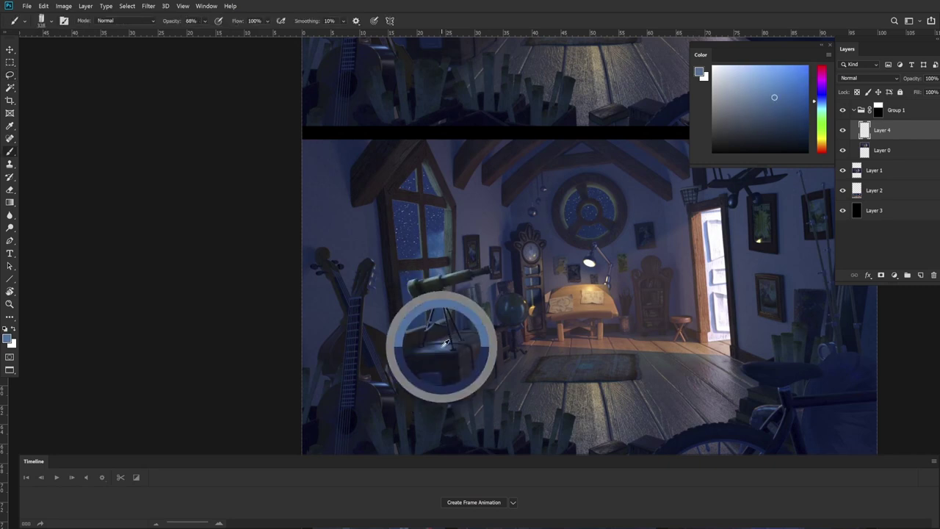
pyautogui.keyDown('alt'); pyautogui.click(435, 246); pyautogui.keyUp('alt')
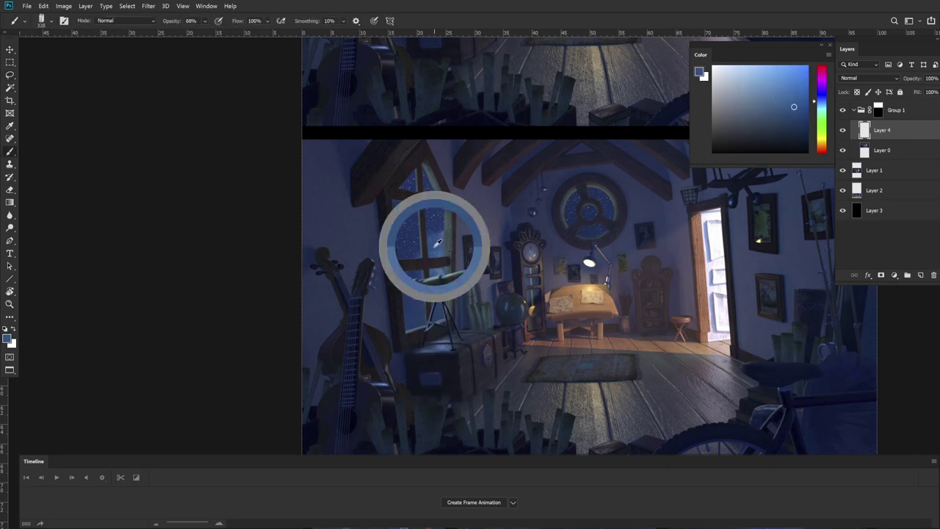
pyautogui.hotkey('ctrl', 'z')
# Step: Outline the side window and its lower frame once more, and clear the selection
pyautogui.press('l')
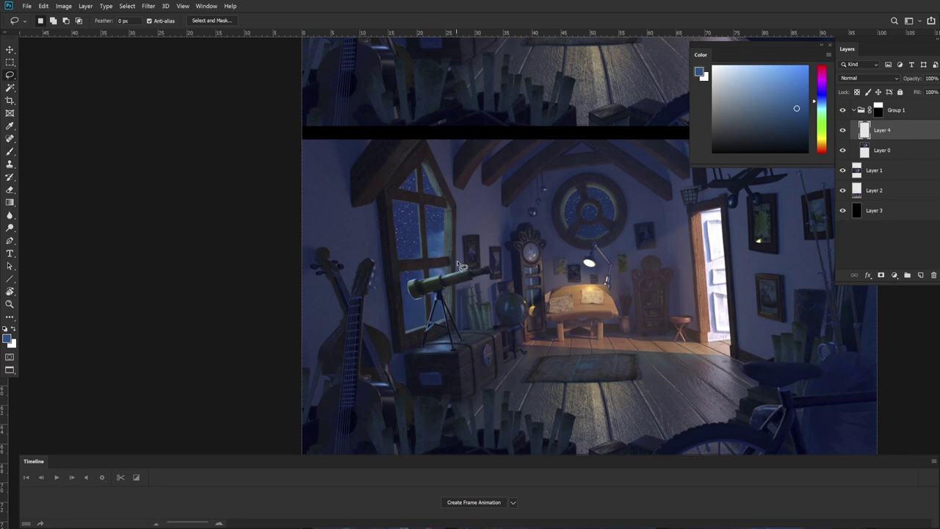
pyautogui.moveTo(471, 275); pyautogui.dragTo(416, 305)
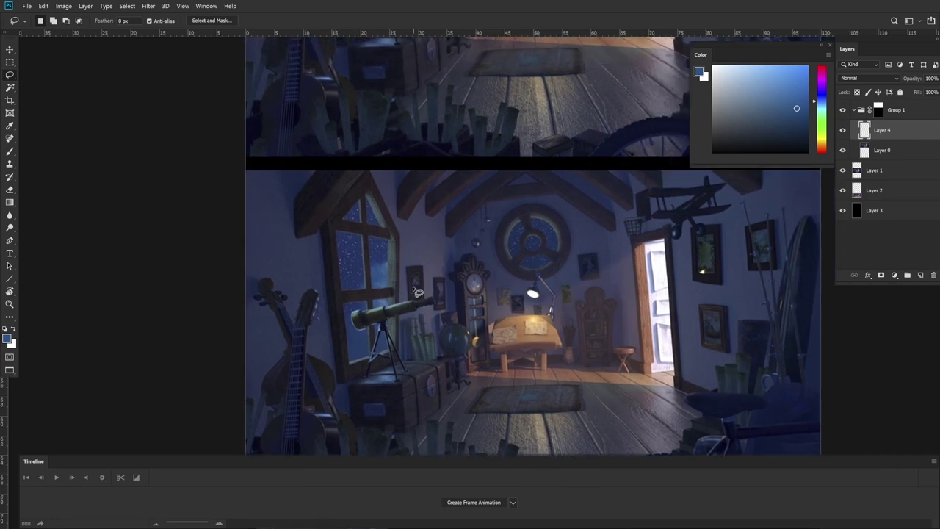
pyautogui.moveTo(348, 367)
pyautogui.mouseDown()
pyautogui.moveTo(335, 241)
pyautogui.moveTo(363, 185)
pyautogui.moveTo(394, 250)
pyautogui.moveTo(394, 307)
pyautogui.moveTo(387, 358)
pyautogui.moveTo(348, 368)
pyautogui.mouseUp()
pyautogui.moveTo(331, 241)
pyautogui.mouseDown()
pyautogui.moveTo(362, 183)
pyautogui.moveTo(393, 233)
pyautogui.moveTo(390, 365)
pyautogui.moveTo(346, 363)
pyautogui.moveTo(329, 242)
pyautogui.mouseUp()
pyautogui.hotkey('ctrl', 'd')
# Step: Examine the round window up close and outline the glow along its inner rim
pyautogui.moveTo(535, 249)
pyautogui.mouseDown()
pyautogui.moveTo(474, 204)
pyautogui.moveTo(541, 199)
pyautogui.moveTo(517, 206)
pyautogui.mouseUp()
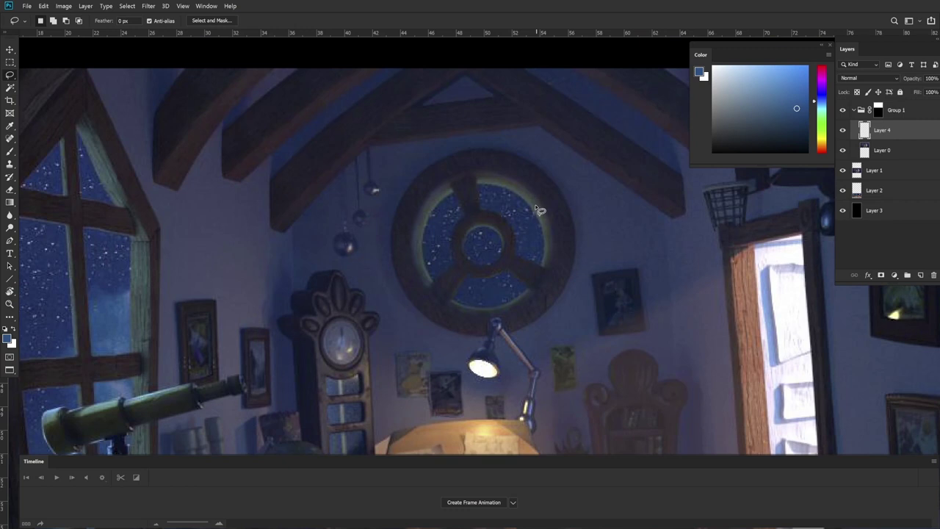
pyautogui.keyDown('ctrl'); pyautogui.keyDown('alt'); pyautogui.click(500, 227); pyautogui.keyUp('alt'); pyautogui.keyUp('ctrl')
pyautogui.moveTo(528, 255); pyautogui.dragTo(469, 214)
pyautogui.moveTo(528, 209)
pyautogui.mouseDown()
pyautogui.moveTo(506, 210)
pyautogui.moveTo(520, 213)
pyautogui.mouseUp()
# Step: Outline the wall area above the string instruments beside the side window, and clear the selection
pyautogui.moveTo(526, 274)
pyautogui.mouseDown()
pyautogui.moveTo(497, 162)
pyautogui.moveTo(490, 273)
pyautogui.mouseUp()
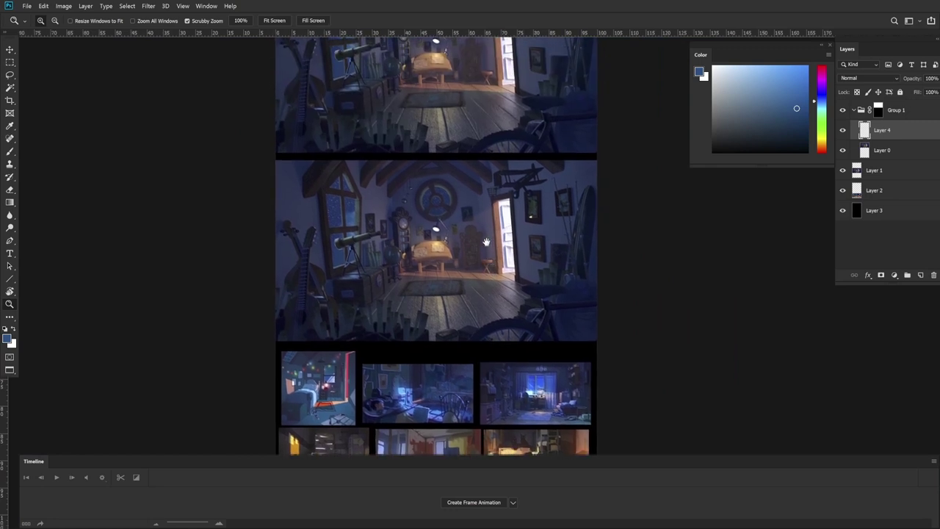
pyautogui.press('l')
pyautogui.moveTo(307, 205); pyautogui.dragTo(292, 205)
pyautogui.hotkey('ctrl', 'd')
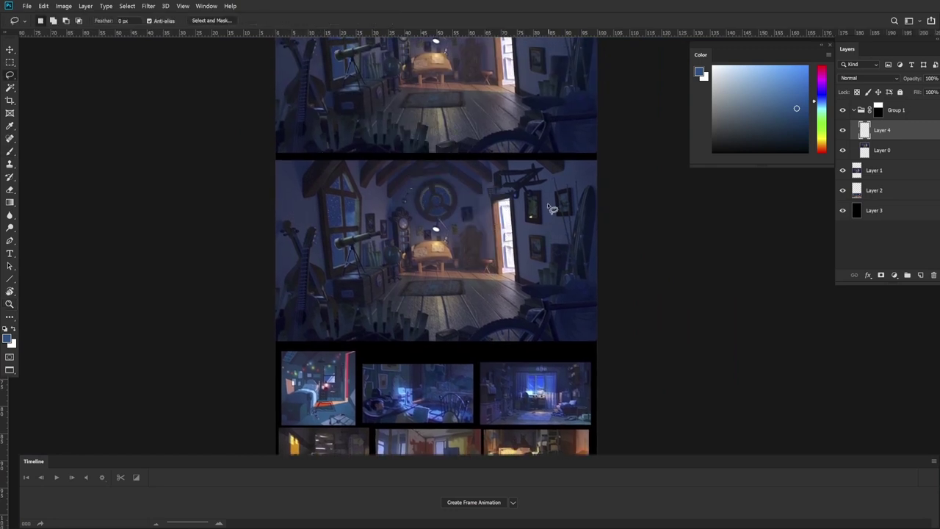
# Step: Sample and compare the blue tones of the lower render's walls on both sides of the room
pyautogui.press('b')
pyautogui.moveTo(550, 223); pyautogui.dragTo(555, 227)
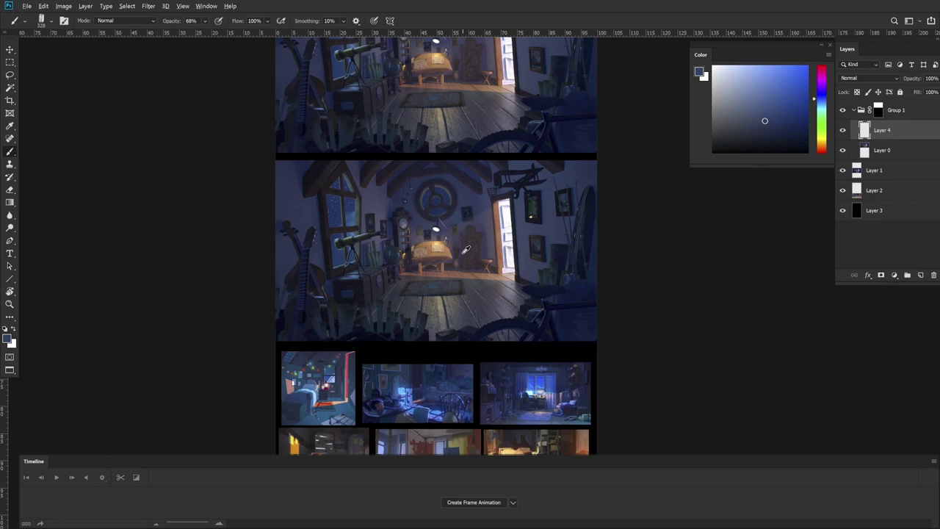
pyautogui.moveTo(369, 195); pyautogui.dragTo(369, 196)
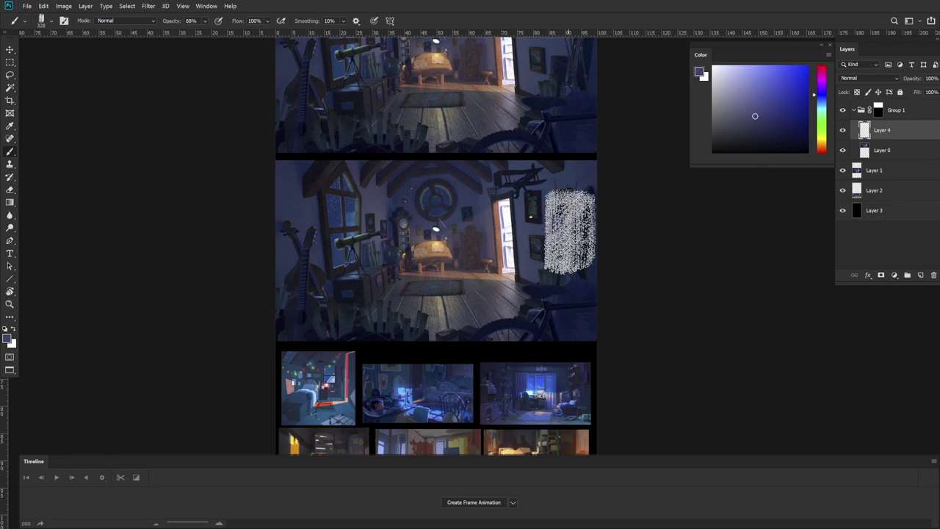
pyautogui.moveTo(543, 287); pyautogui.dragTo(537, 237)
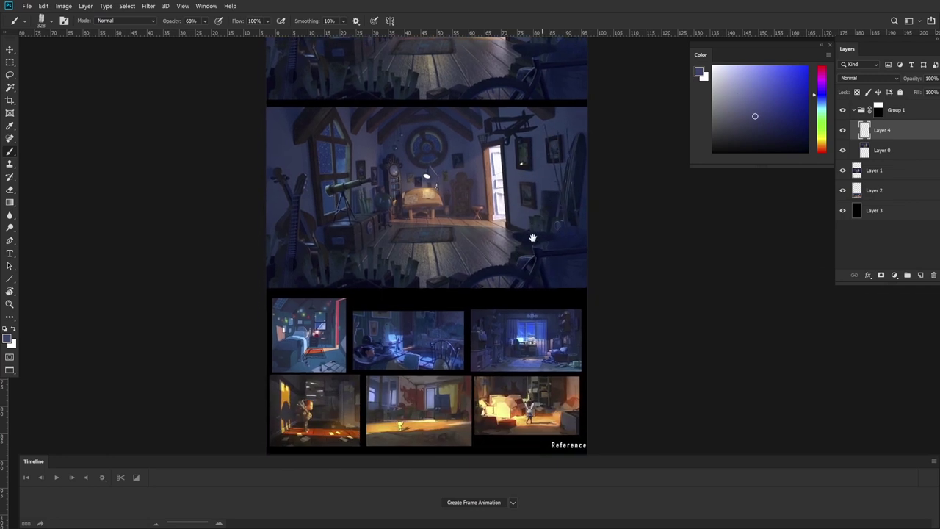
# Step: Sample the shadow colours of the blue night reference and the warm interior references below the render
pyautogui.keyDown('alt'); pyautogui.click(487, 314); pyautogui.keyUp('alt')
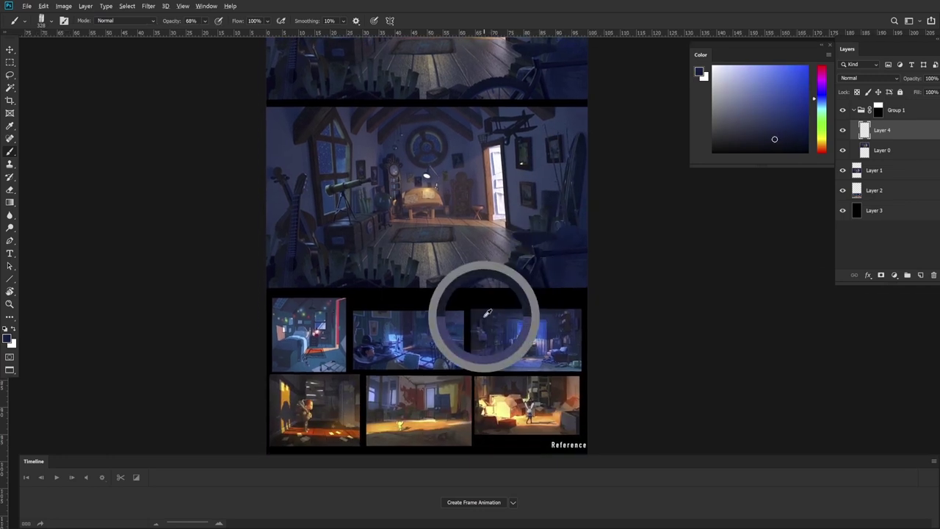
pyautogui.moveTo(486, 314)
pyautogui.mouseDown()
pyautogui.moveTo(357, 357)
pyautogui.moveTo(291, 409)
pyautogui.moveTo(279, 404)
pyautogui.moveTo(292, 400)
pyautogui.mouseUp()
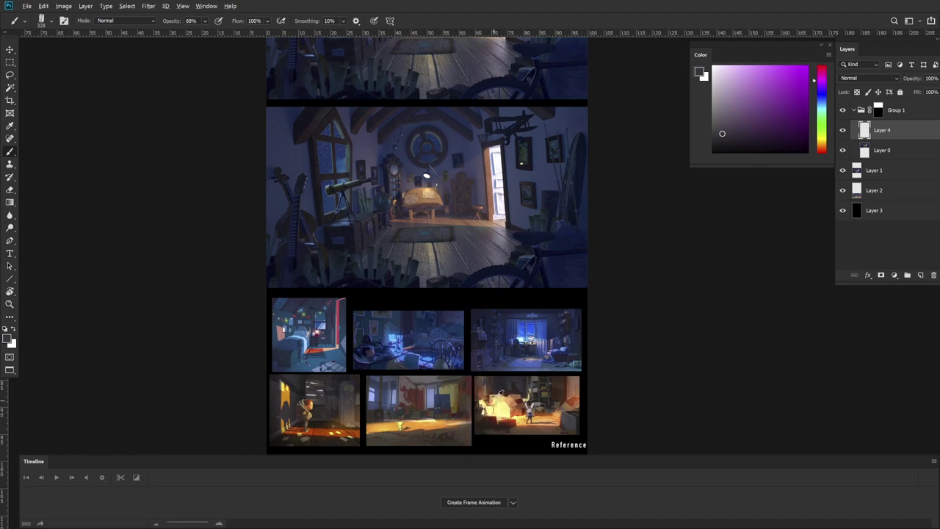
pyautogui.keyDown('alt'); pyautogui.click(466, 424); pyautogui.keyUp('alt')
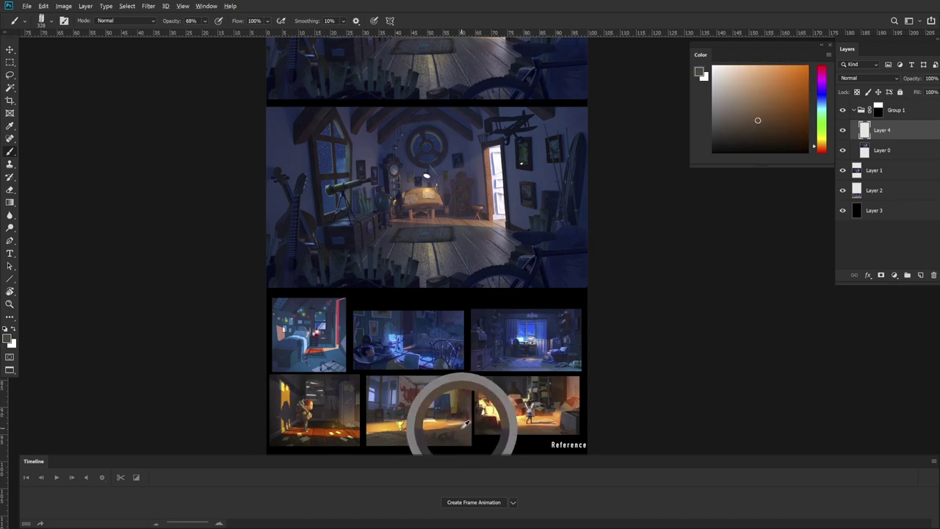
# Step: Sample the foreground shadow and window-side wall tones in the middle warm interior reference
pyautogui.moveTo(461, 430); pyautogui.dragTo(463, 430)
pyautogui.keyDown('alt'); pyautogui.click(390, 389); pyautogui.keyUp('alt')
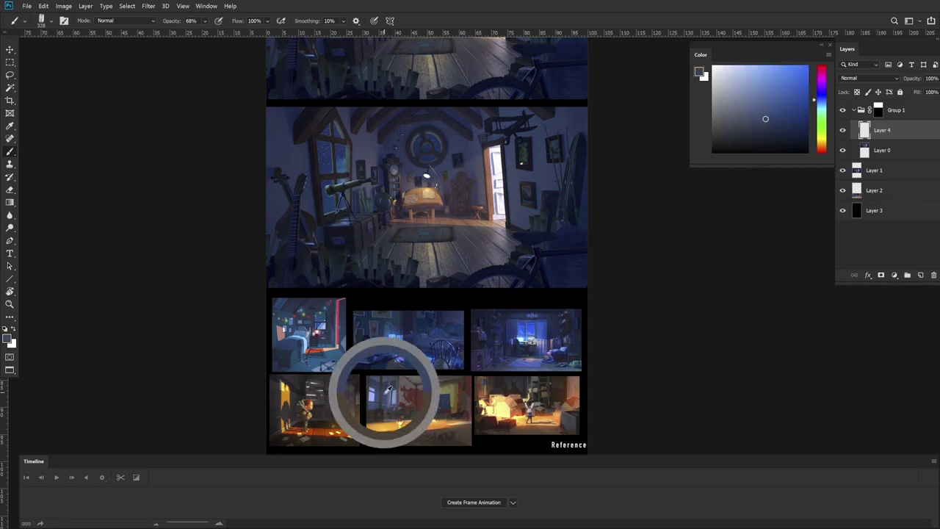
pyautogui.moveTo(390, 389); pyautogui.dragTo(389, 387)
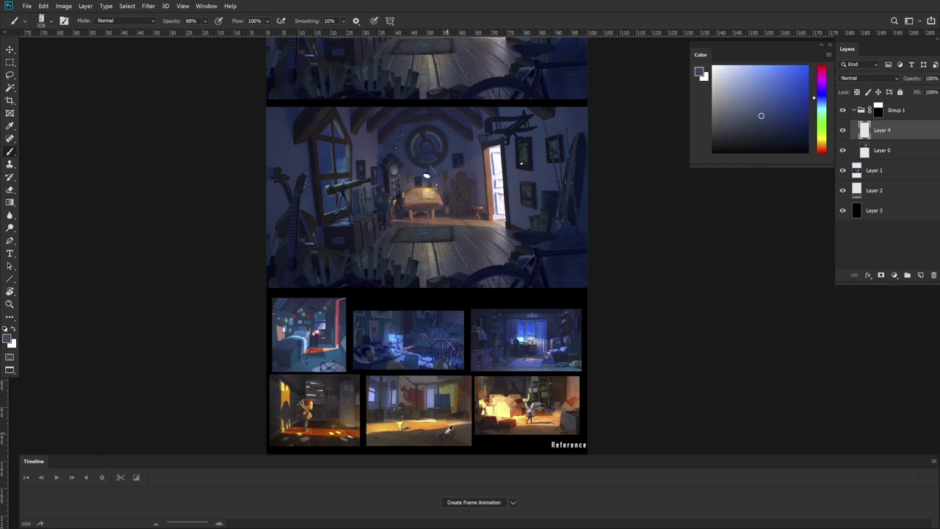
pyautogui.moveTo(397, 429); pyautogui.dragTo(381, 389)
# Step: Sample around the bright doorway of the lower render, outline the door and the string-instrument area, and clear the outlines
pyautogui.moveTo(472, 199); pyautogui.dragTo(441, 231)
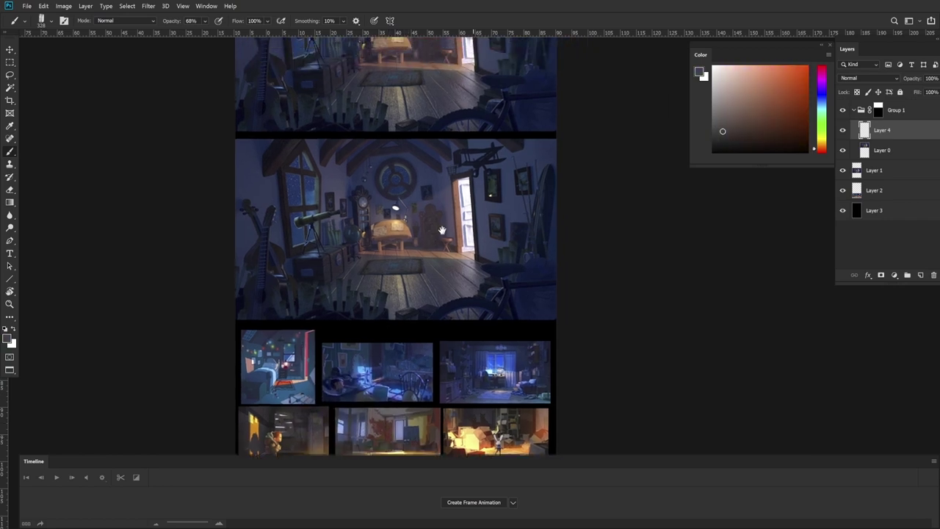
pyautogui.press('l')
pyautogui.keyDown('alt'); pyautogui.click(462, 260); pyautogui.keyUp('alt')
pyautogui.press('b')
pyautogui.moveTo(453, 219); pyautogui.dragTo(441, 257)
pyautogui.press('l')
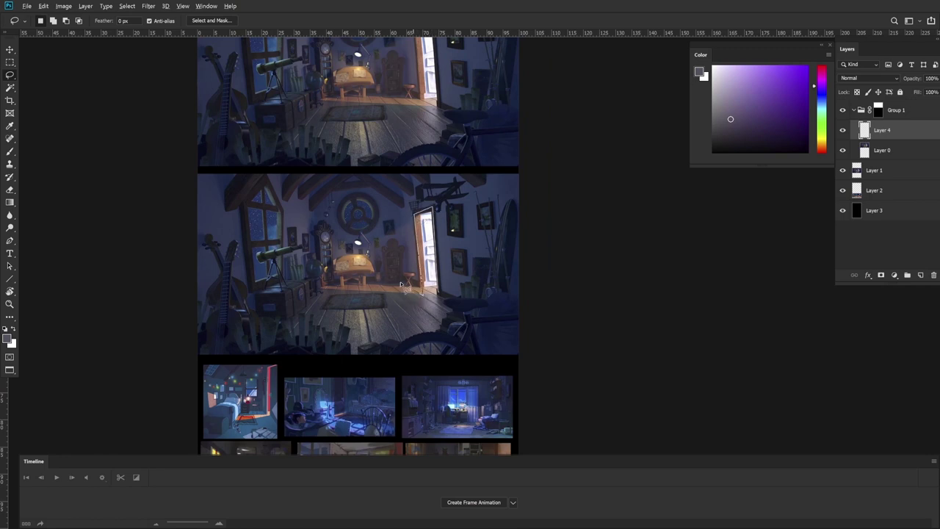
pyautogui.press('Escape')
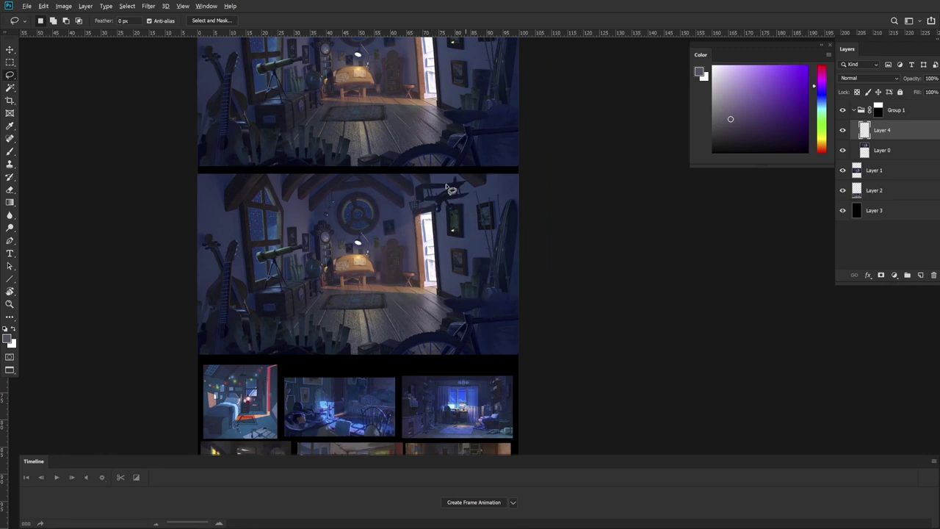
pyautogui.moveTo(187, 317)
pyautogui.mouseDown()
pyautogui.moveTo(254, 335)
pyautogui.moveTo(324, 281)
pyautogui.moveTo(307, 170)
pyautogui.moveTo(210, 165)
pyautogui.moveTo(168, 251)
pyautogui.moveTo(237, 376)
pyautogui.moveTo(289, 325)
pyautogui.mouseUp()
pyautogui.hotkey('ctrl', 'd')
# Step: Select the two upper panes and the central circle of the round window in the upper render
pyautogui.moveTo(565, 381)
pyautogui.mouseDown()
pyautogui.moveTo(581, 302)
pyautogui.moveTo(575, 378)
pyautogui.mouseUp()
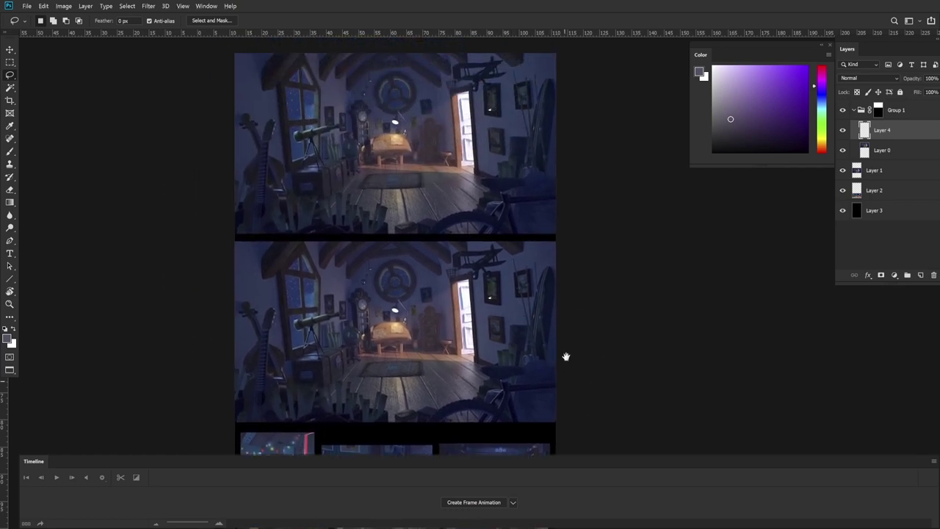
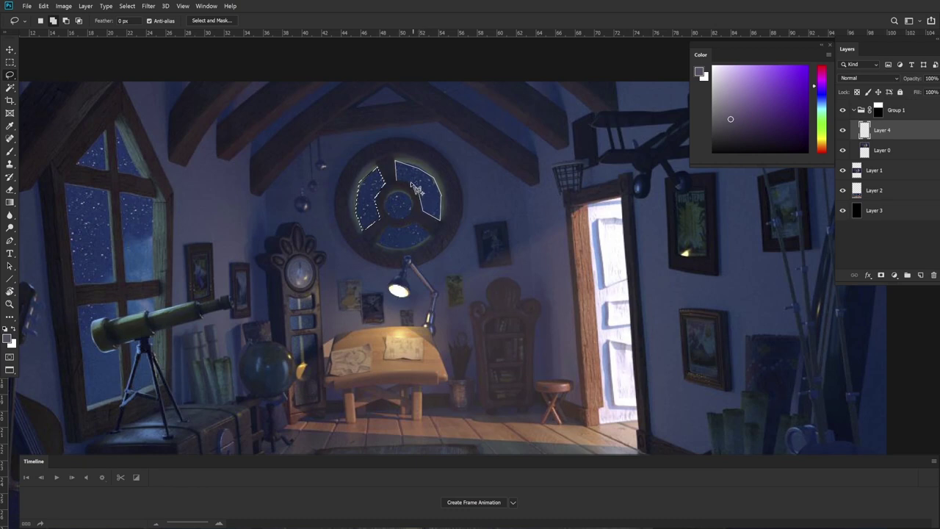
pyautogui.keyDown('alt'); pyautogui.click(412, 182); pyautogui.keyUp('alt')
pyautogui.keyDown('alt'); pyautogui.click(396, 180); pyautogui.keyUp('alt')
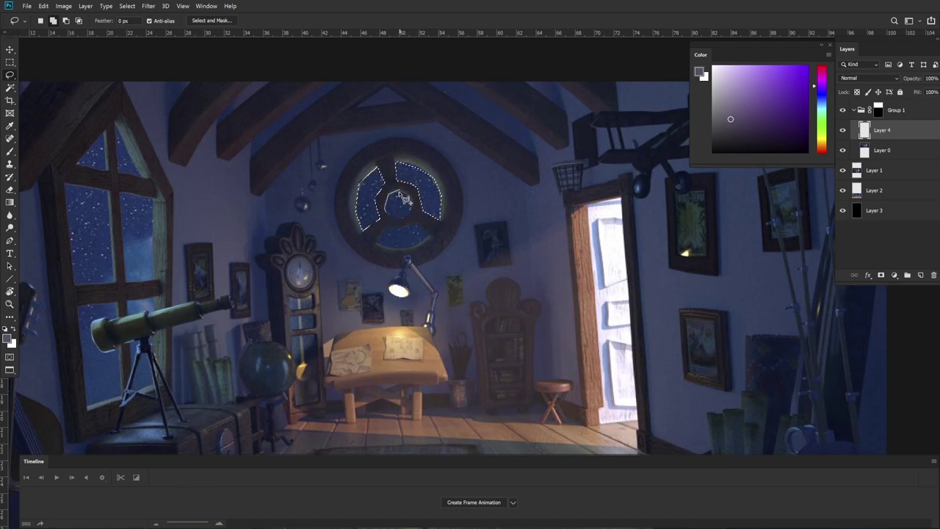
pyautogui.keyDown('alt'); pyautogui.click(399, 192); pyautogui.keyUp('alt')
pyautogui.keyDown('alt'); pyautogui.click(409, 196); pyautogui.keyUp('alt')
pyautogui.keyDown('alt'); pyautogui.click(412, 208); pyautogui.keyUp('alt')
pyautogui.keyDown('alt'); pyautogui.click(395, 220); pyautogui.keyUp('alt')
# Step: Add the round window's bottom pane to the selection
pyautogui.keyDown('alt'); pyautogui.click(378, 245); pyautogui.keyUp('alt')
pyautogui.keyDown('alt'); pyautogui.click(387, 226); pyautogui.keyUp('alt')
pyautogui.keyDown('alt'); pyautogui.click(402, 229); pyautogui.keyUp('alt')
pyautogui.keyDown('alt'); pyautogui.click(413, 222); pyautogui.keyUp('alt')
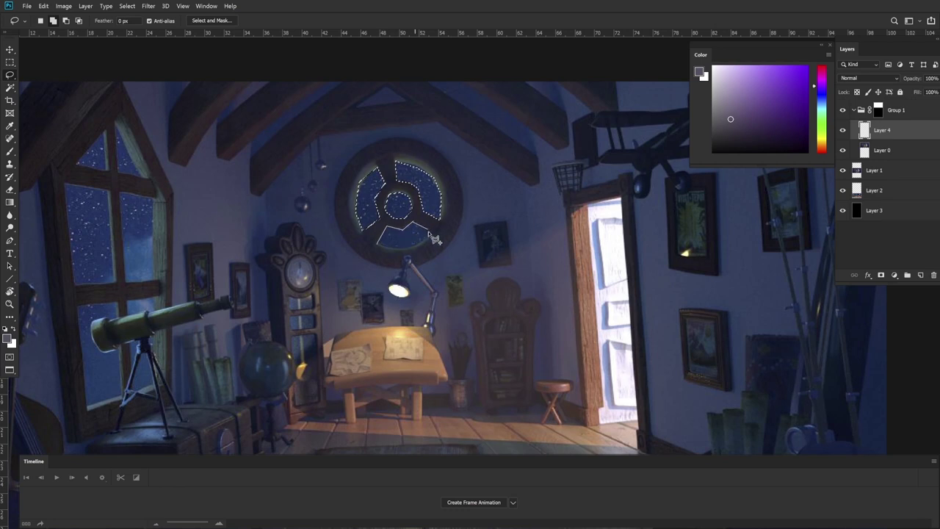
pyautogui.keyDown('alt'); pyautogui.click(430, 232); pyautogui.keyUp('alt')
pyautogui.keyDown('alt'); pyautogui.click(410, 248); pyautogui.keyUp('alt')
pyautogui.keyDown('alt'); pyautogui.click(383, 227); pyautogui.keyUp('alt')
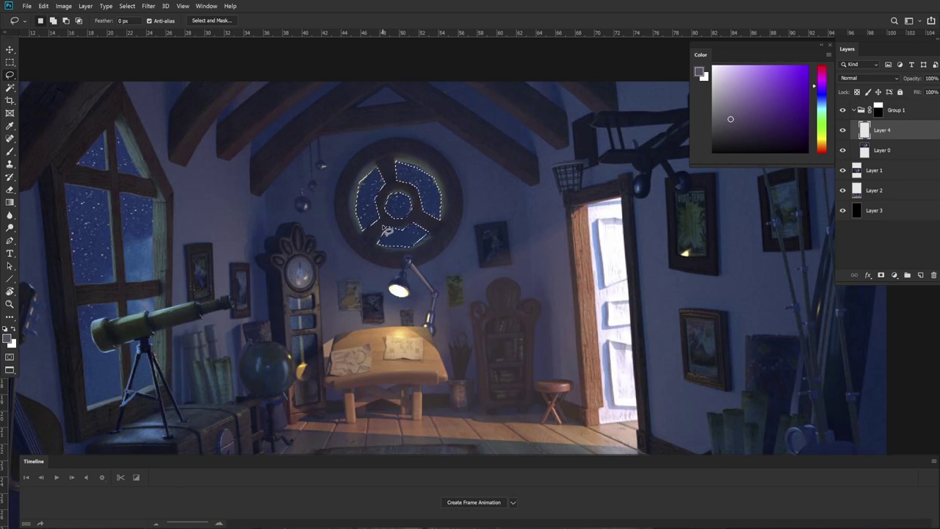
# Step: Add the side window's two lower panes to the selection, tracing around the telescope and its tripod
pyautogui.moveTo(384, 227); pyautogui.dragTo(546, 235)
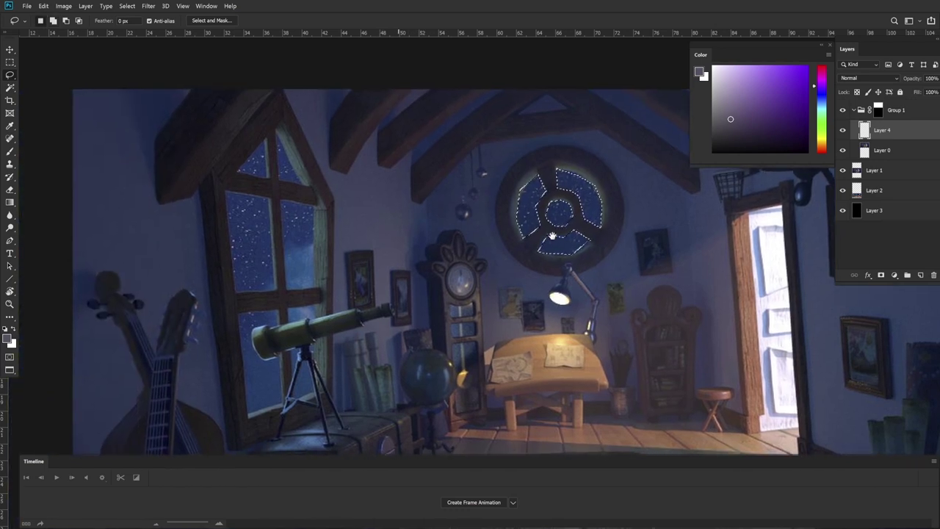
pyautogui.click(248, 415)
pyautogui.click(238, 312)
pyautogui.click(279, 311)
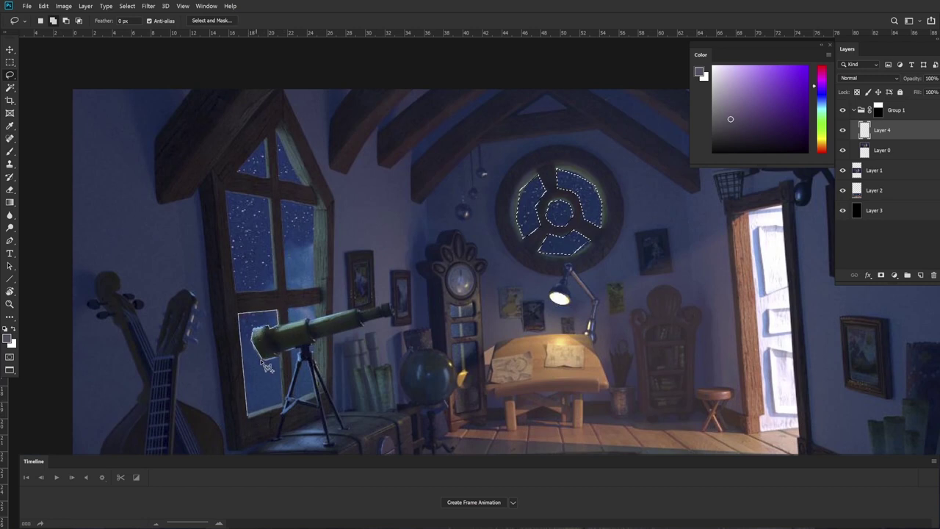
pyautogui.click(281, 358)
pyautogui.doubleClick(282, 376)
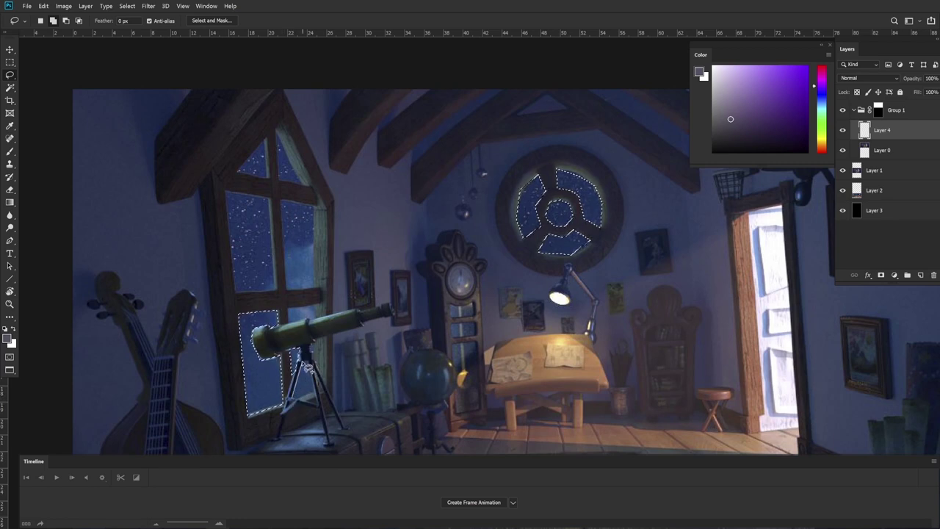
pyautogui.doubleClick(314, 395)
pyautogui.click(289, 321)
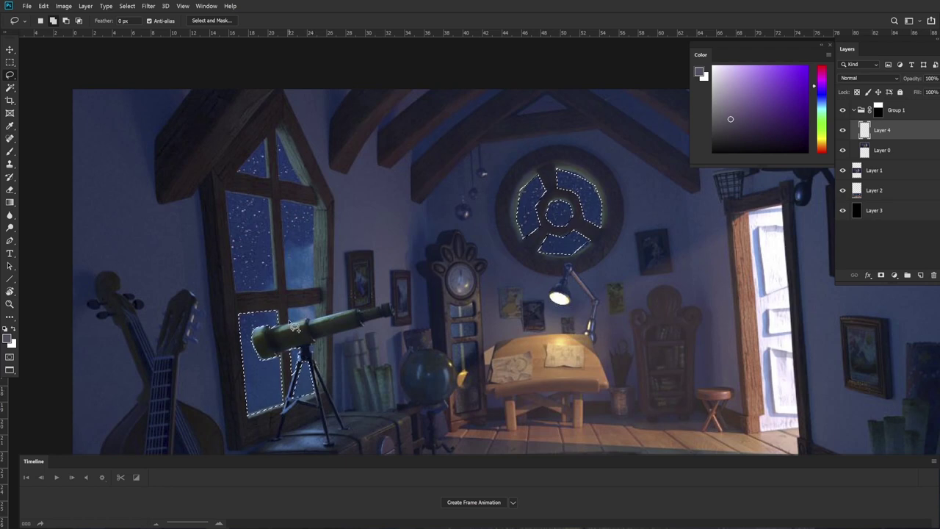
pyautogui.click(287, 306)
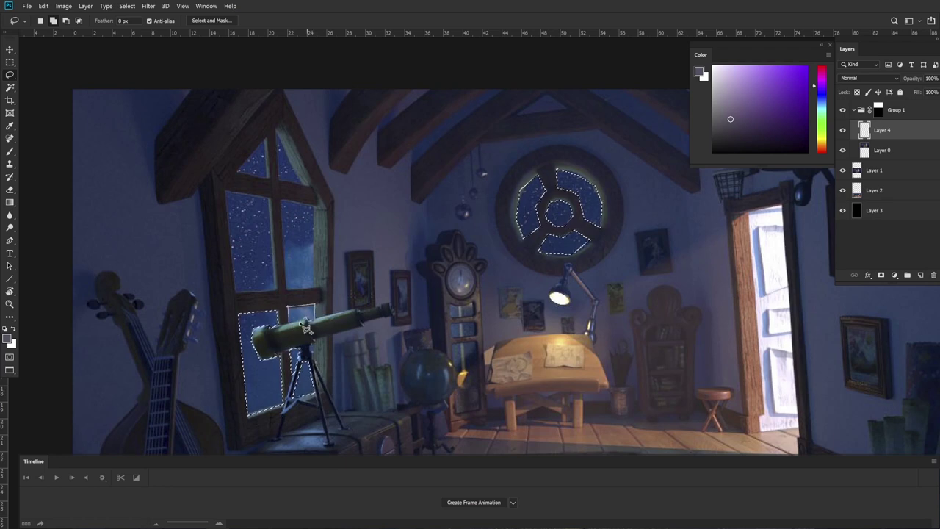
pyautogui.keyDown('alt'); pyautogui.click(301, 321); pyautogui.keyUp('alt')
# Step: Add the side window's two middle panes to the selection
pyautogui.click(235, 292)
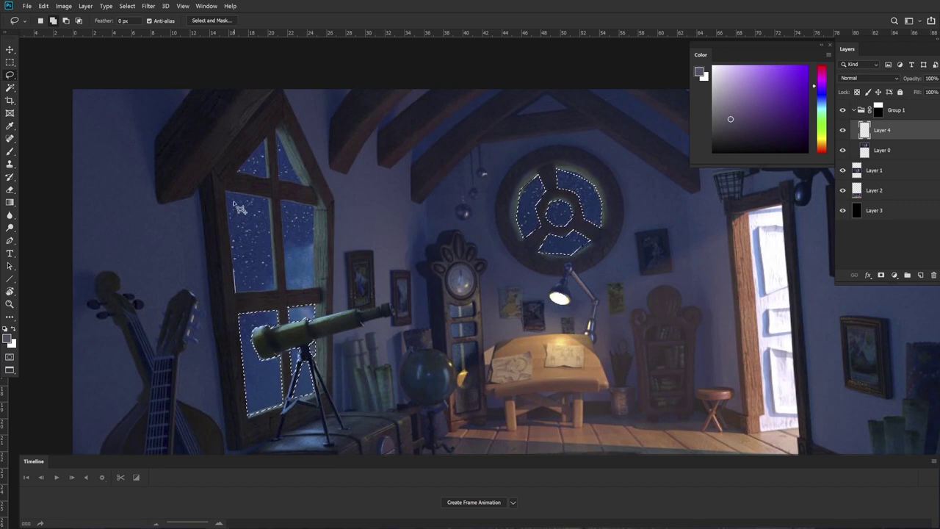
pyautogui.click(224, 188)
pyautogui.click(272, 198)
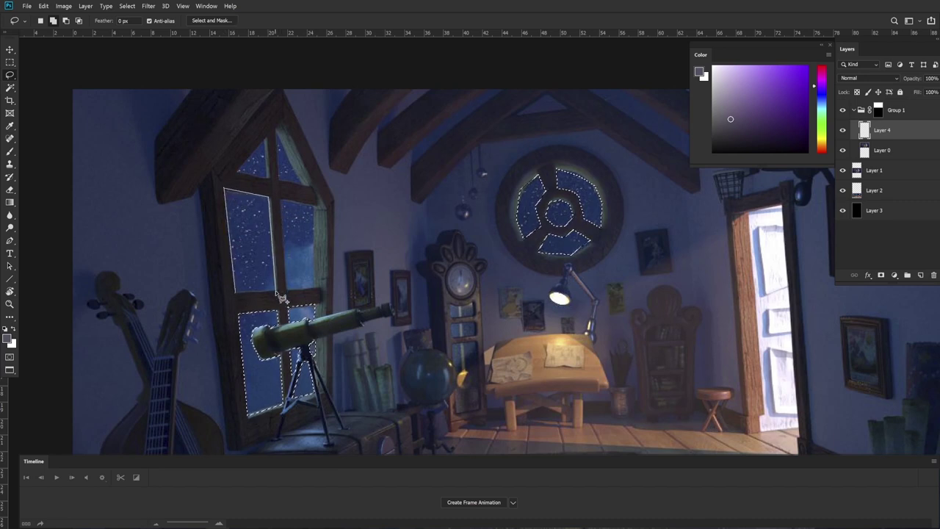
pyautogui.doubleClick(277, 292)
pyautogui.click(282, 291)
pyautogui.click(280, 199)
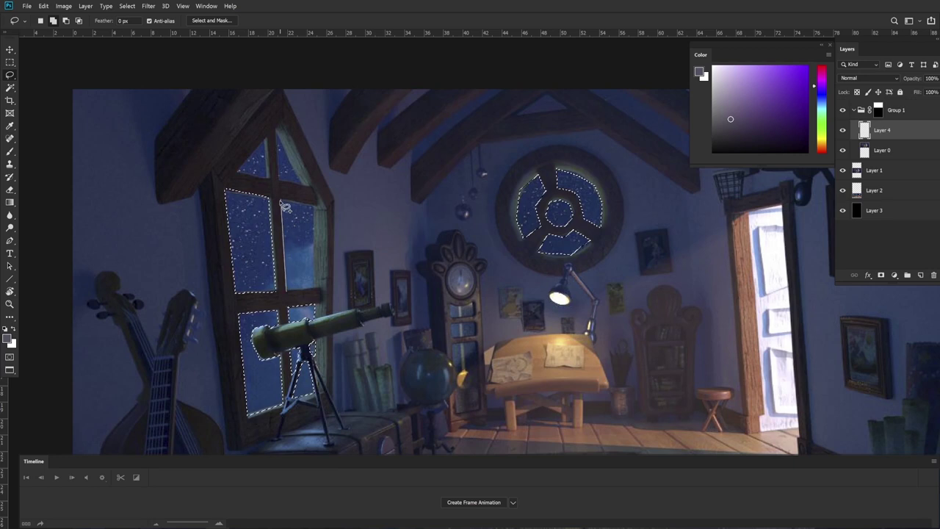
pyautogui.click(314, 203)
pyautogui.doubleClick(317, 289)
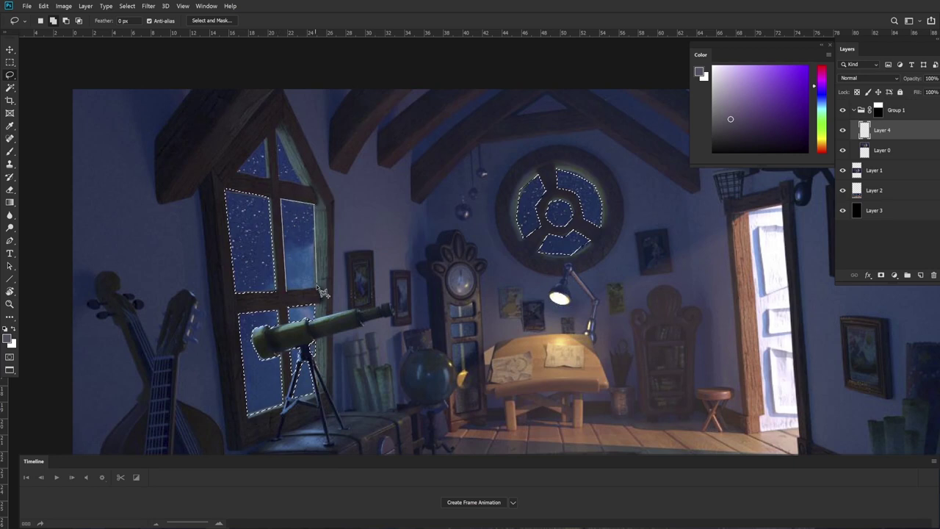
# Step: Add the two triangular top panes of the side window to the selection
pyautogui.click(236, 173)
pyautogui.click(265, 139)
pyautogui.doubleClick(269, 177)
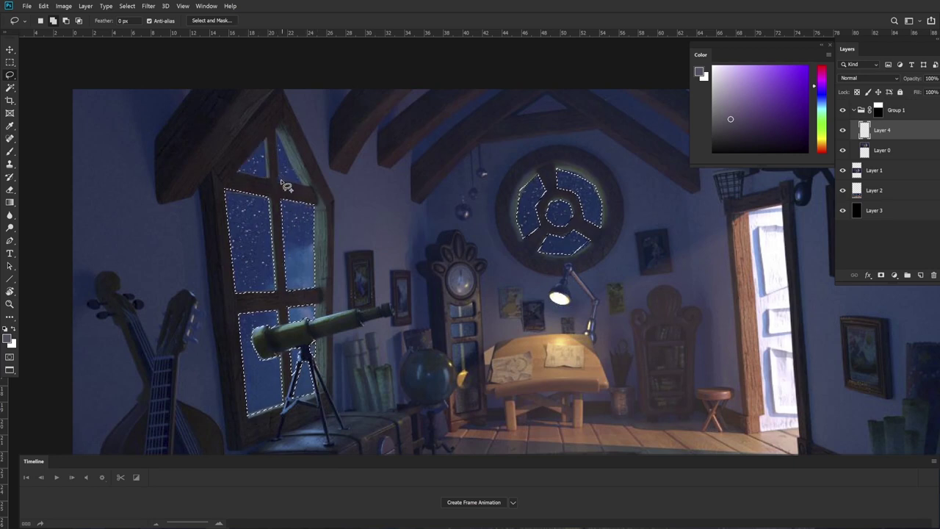
pyautogui.click(278, 178)
pyautogui.click(276, 126)
pyautogui.doubleClick(306, 188)
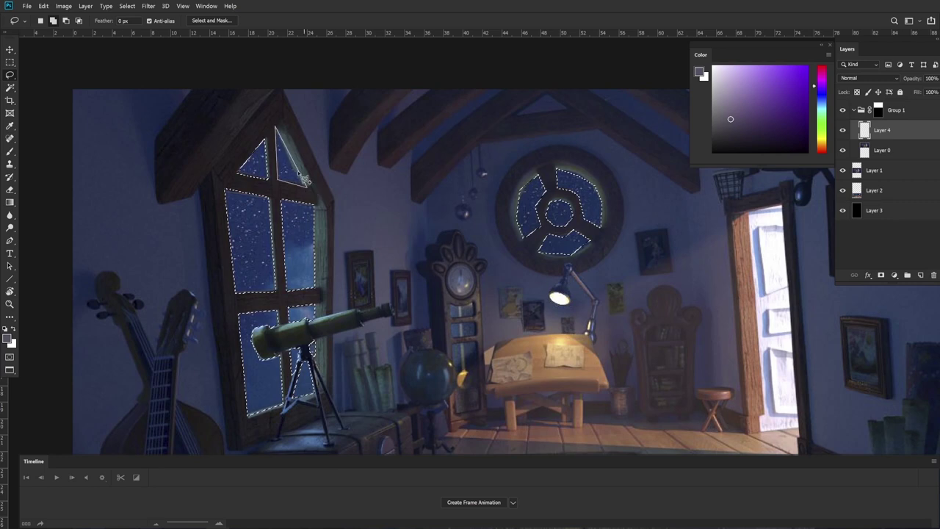
# Step: Bring the Color and Layers palettes fully into view and mask Layer 4 to the selected window panes
pyautogui.hotkey('alt', 'space')
pyautogui.moveTo(661, 324); pyautogui.dragTo(651, 323)
pyautogui.keyDown('alt'); pyautogui.click(652, 324); pyautogui.keyUp('alt')
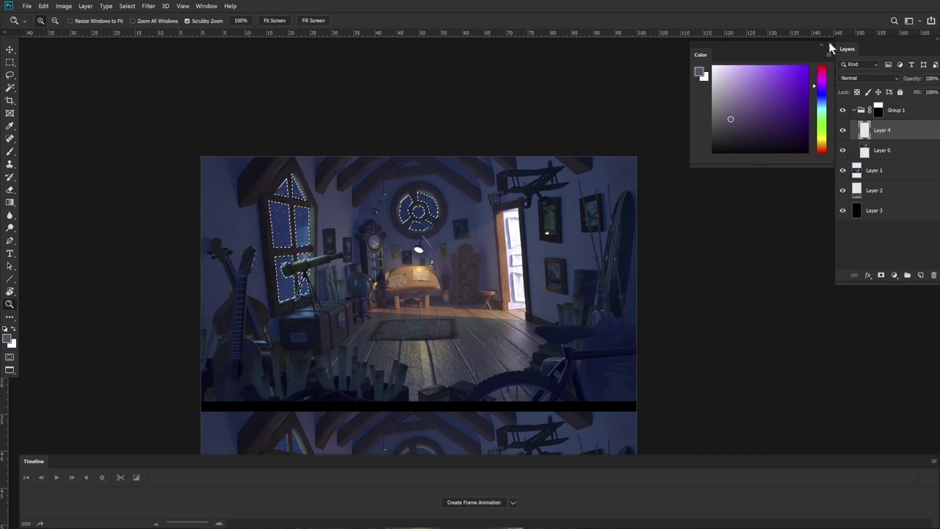
pyautogui.moveTo(797, 45); pyautogui.dragTo(765, 44)
pyautogui.moveTo(874, 39); pyautogui.dragTo(835, 45)
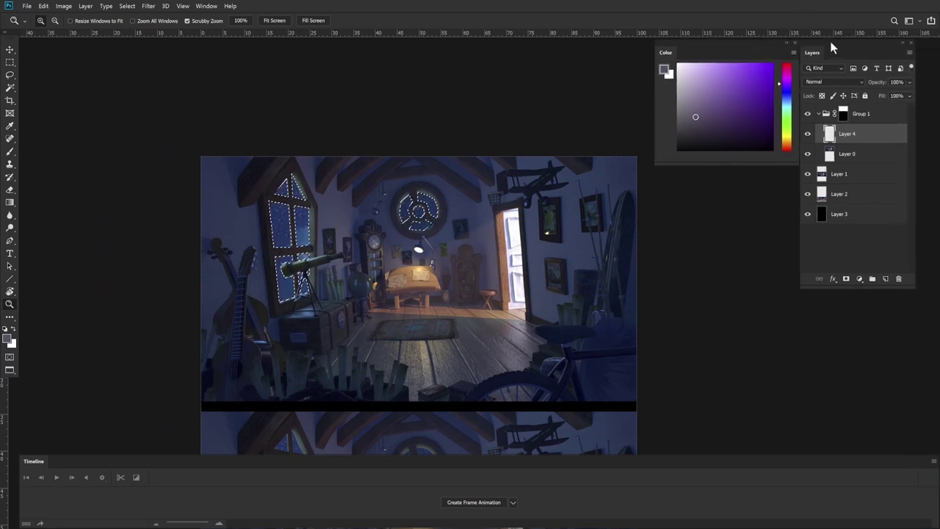
pyautogui.moveTo(911, 292); pyautogui.dragTo(933, 288)
pyautogui.click(865, 277)
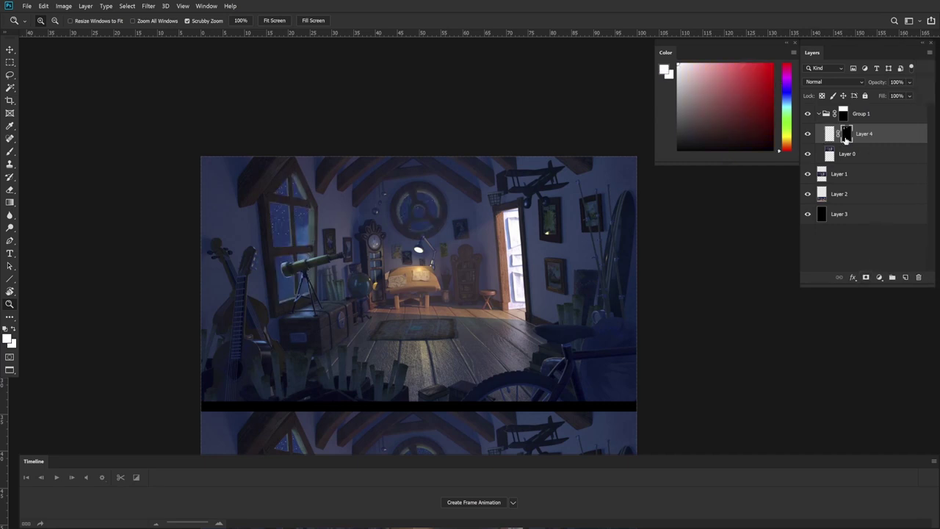
# Step: Sample the night sky in the side window, choose a brighter blue, and brush it over the masked panes on Layer 4
pyautogui.press('b')
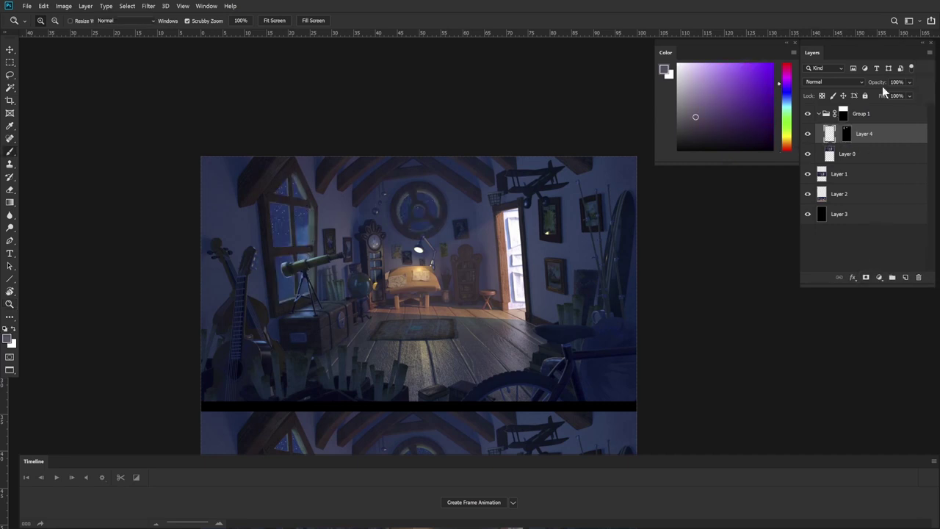
pyautogui.keyDown('alt'); pyautogui.click(281, 220); pyautogui.keyUp('alt')
pyautogui.keyDown('alt'); pyautogui.click(283, 216); pyautogui.keyUp('alt')
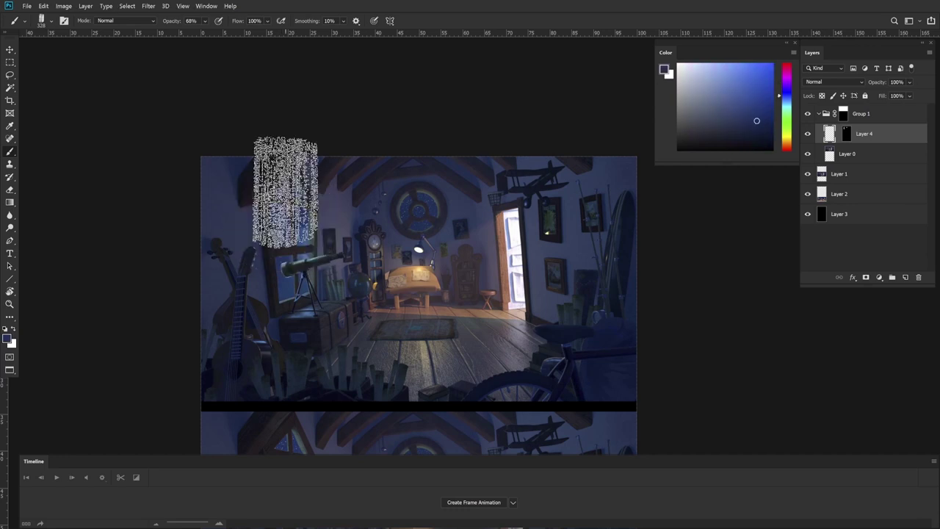
pyautogui.click(747, 89)
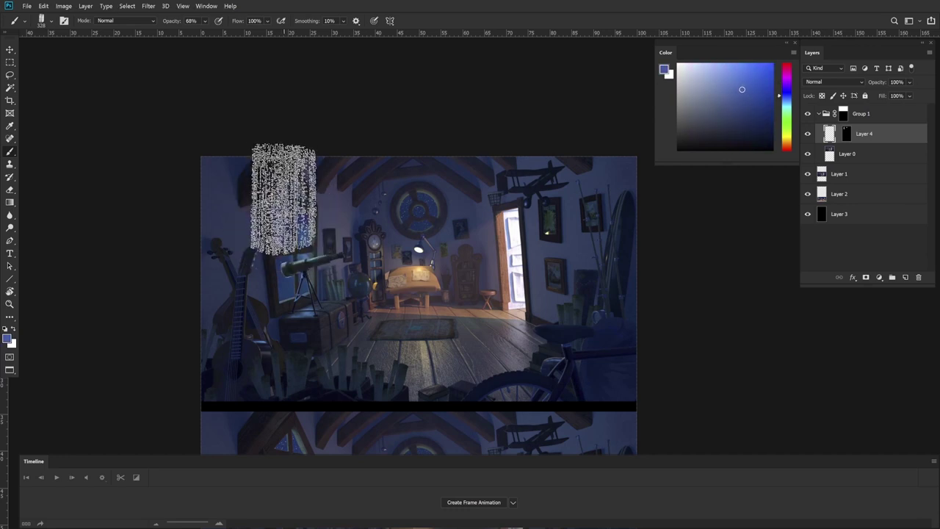
pyautogui.moveTo(300, 122); pyautogui.dragTo(289, 213)
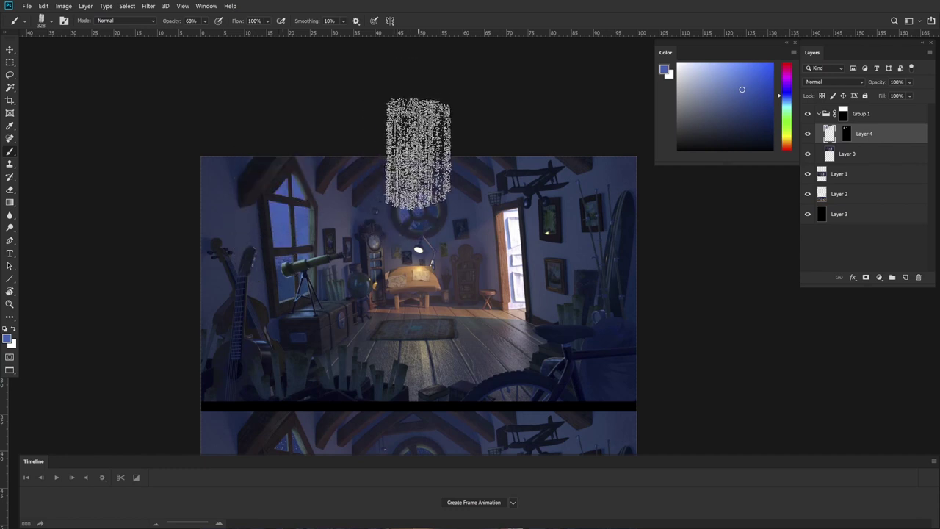
# Step: Brush lighter, slightly more cyan blues over the side and round window panes to brighten the sky
pyautogui.click(728, 75)
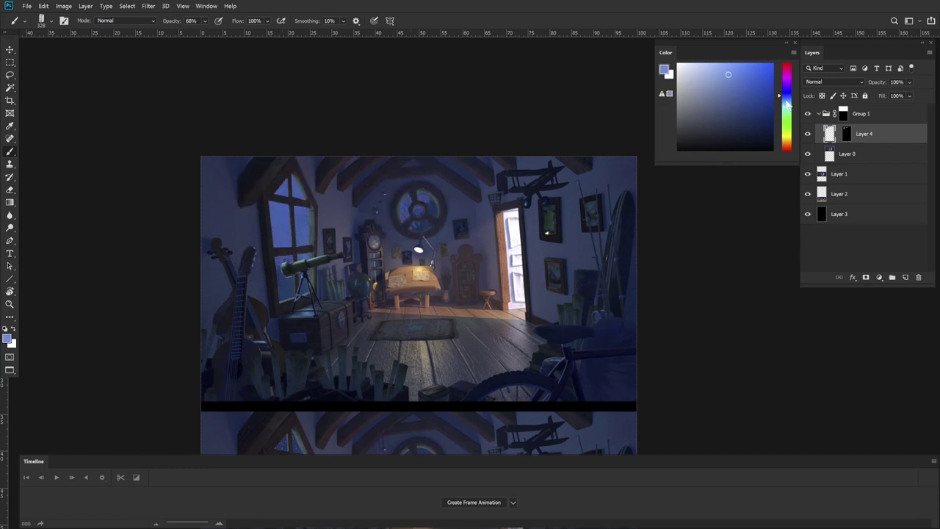
pyautogui.click(787, 99)
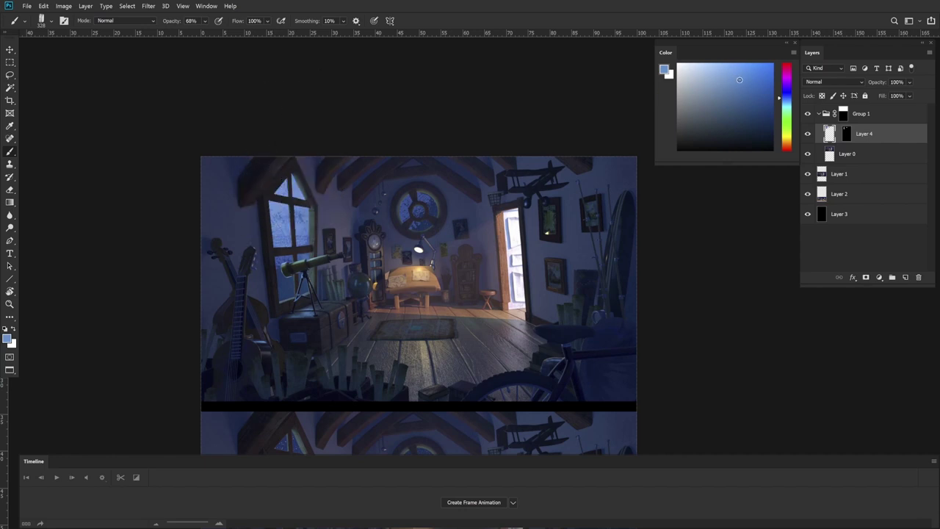
pyautogui.click(787, 99)
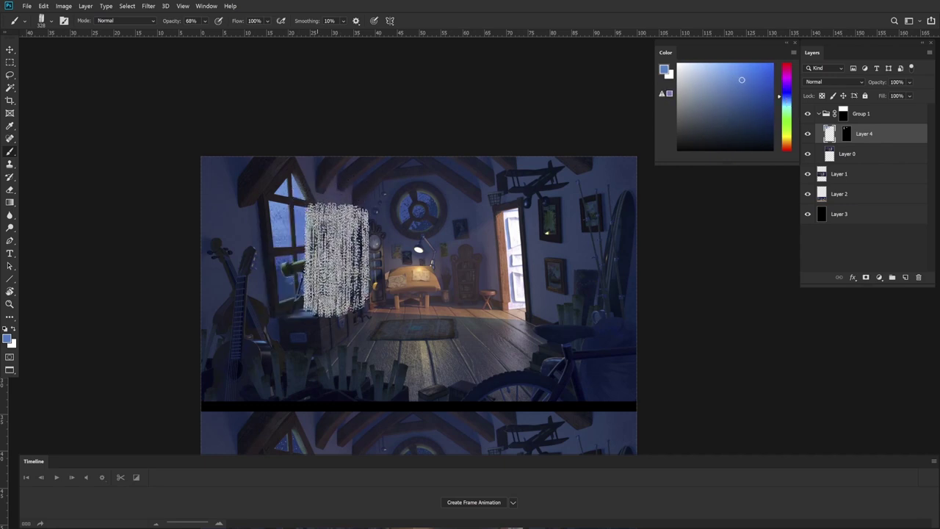
pyautogui.click(751, 88)
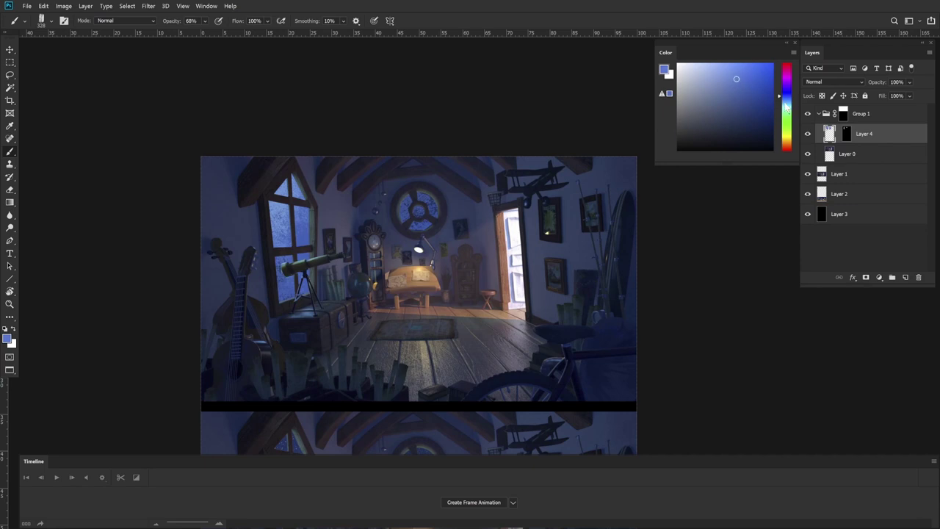
pyautogui.click(786, 99)
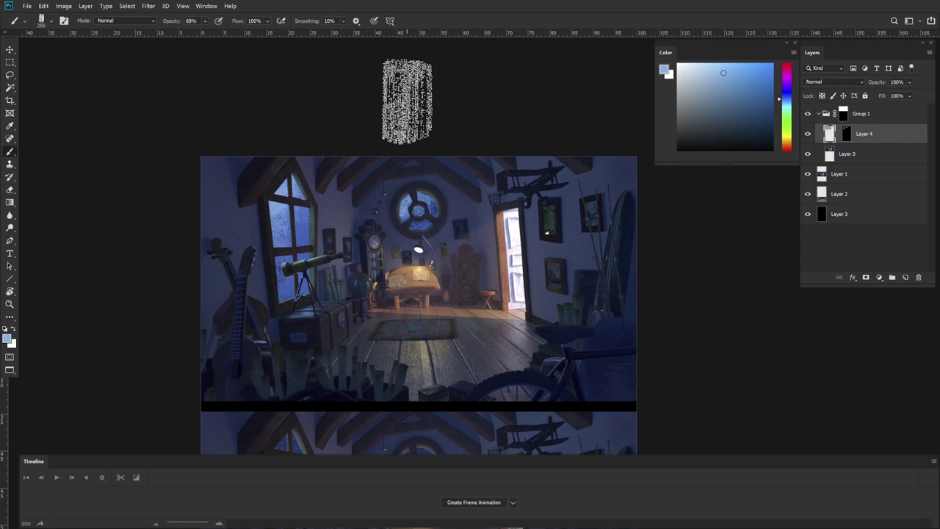
# Step: Hide and show Layer 4 to compare the windows before and after the brightening
pyautogui.scroll(-3, 514, 191)
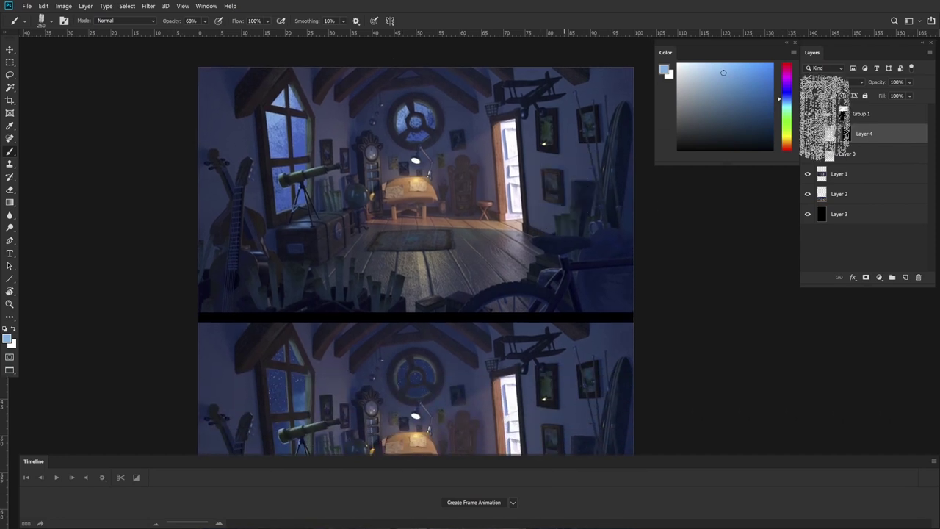
pyautogui.click(808, 135)
pyautogui.click(809, 135)
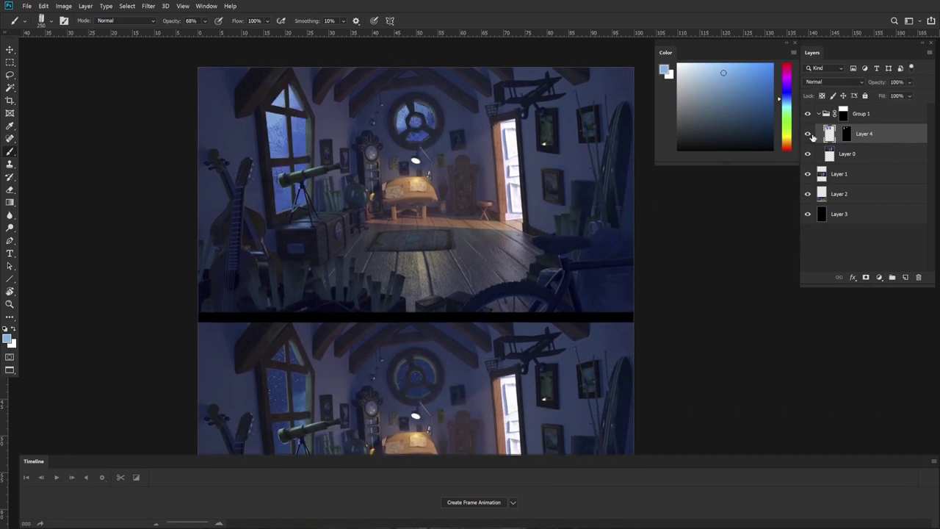
# Step: Hide and show Layer 4 to compare the window brightness, and reduce the layer's opacity to 70%
pyautogui.click(809, 134)
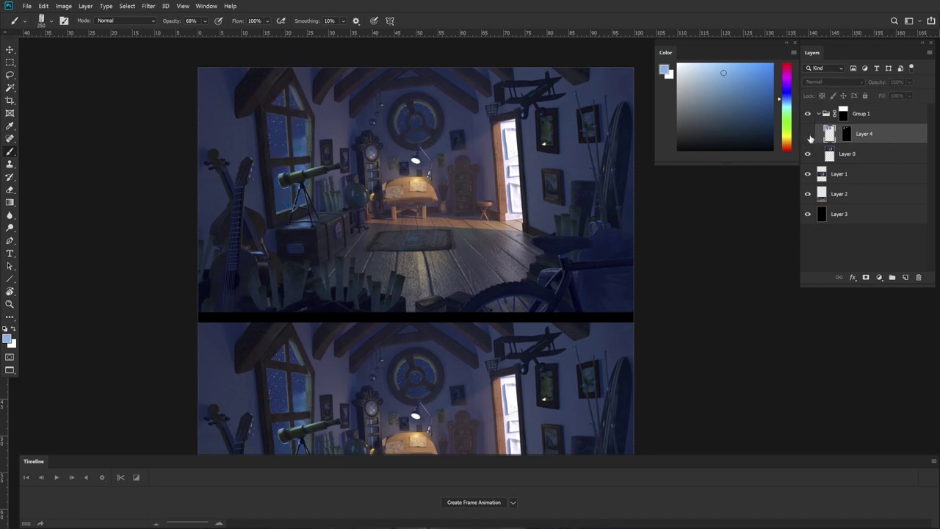
pyautogui.click(809, 135)
pyautogui.press('v')
pyautogui.press('5')
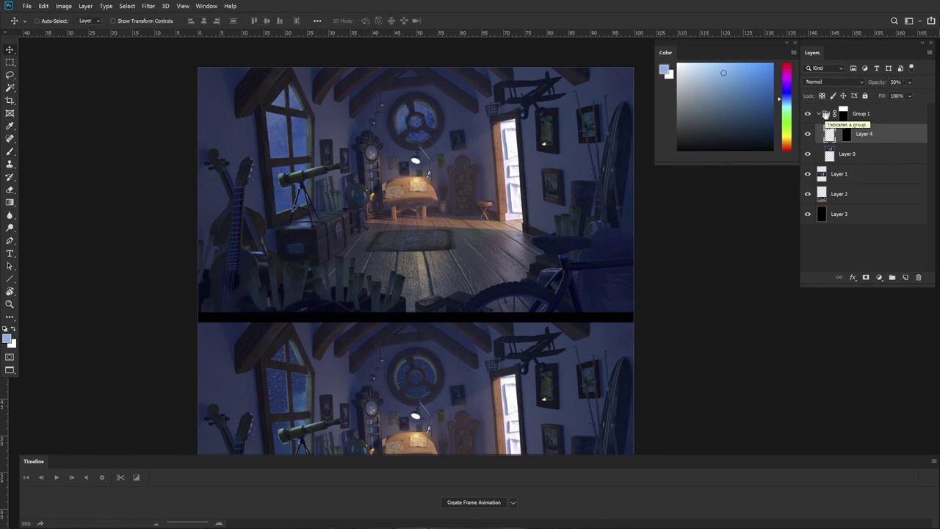
pyautogui.press('8')
pyautogui.press('0')
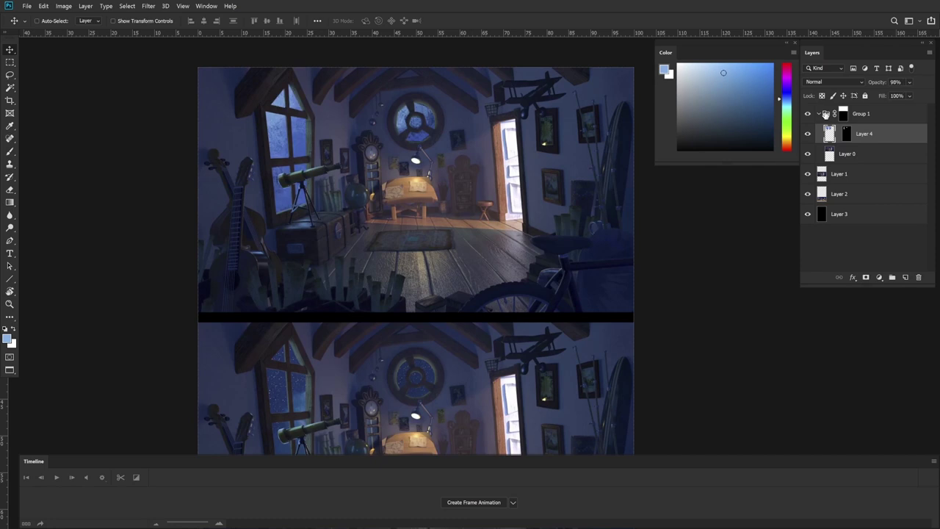
pyautogui.press('7')
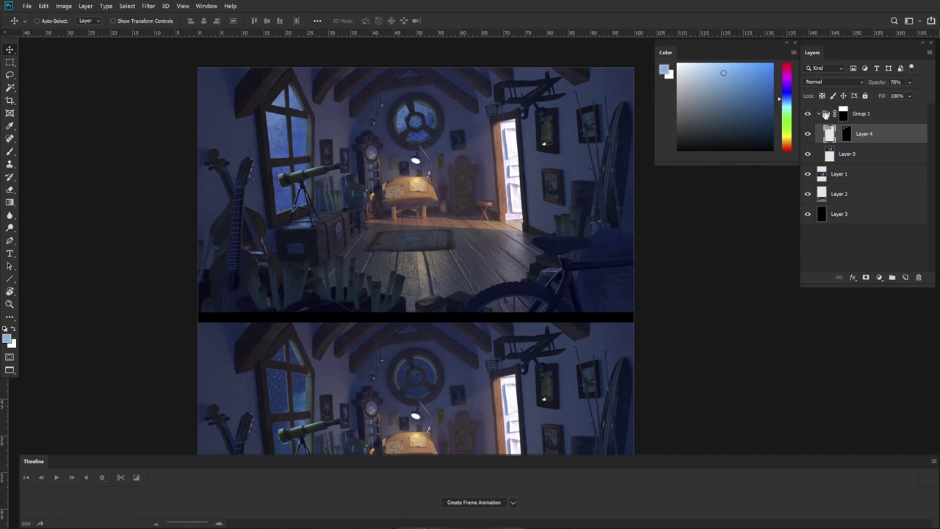
# Step: Duplicate Layer 4 and set the copy's blend mode to Linear Dodge (Add)
pyautogui.hotkey('ctrl', 'j')
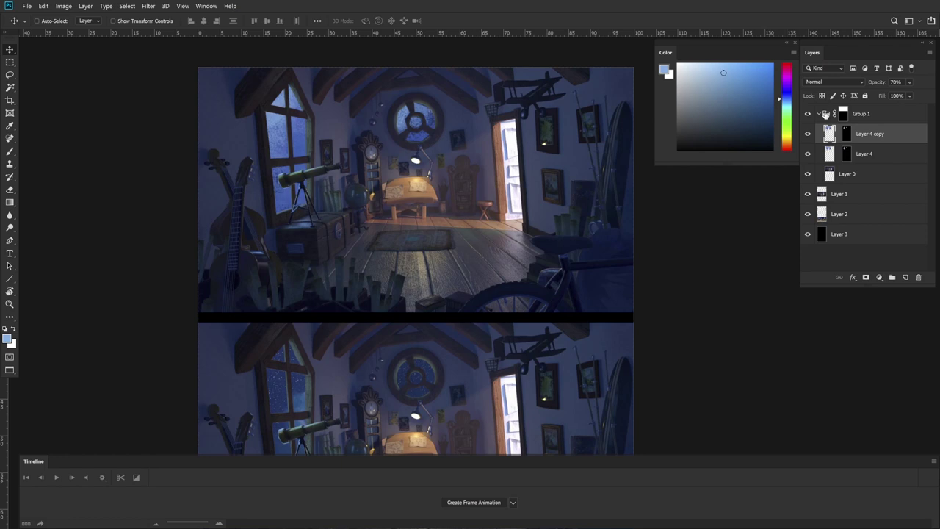
pyautogui.click(842, 85)
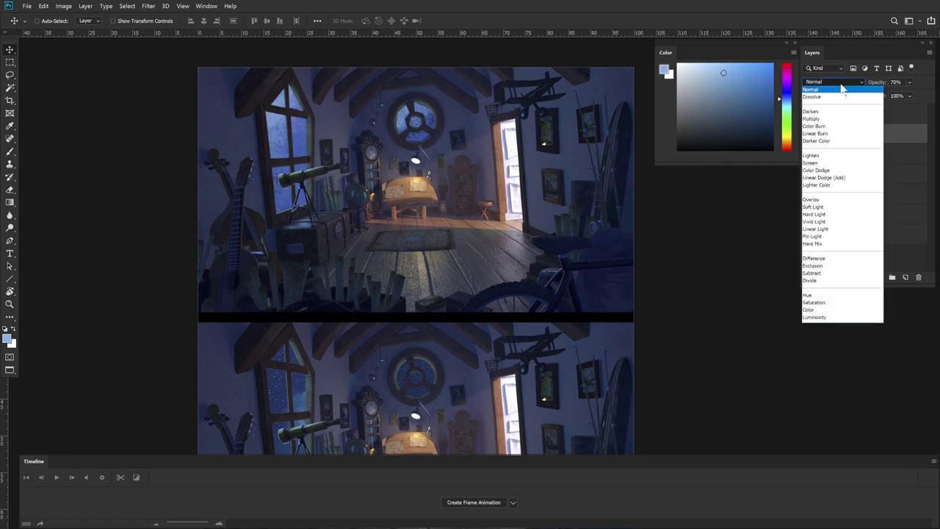
pyautogui.click(835, 180)
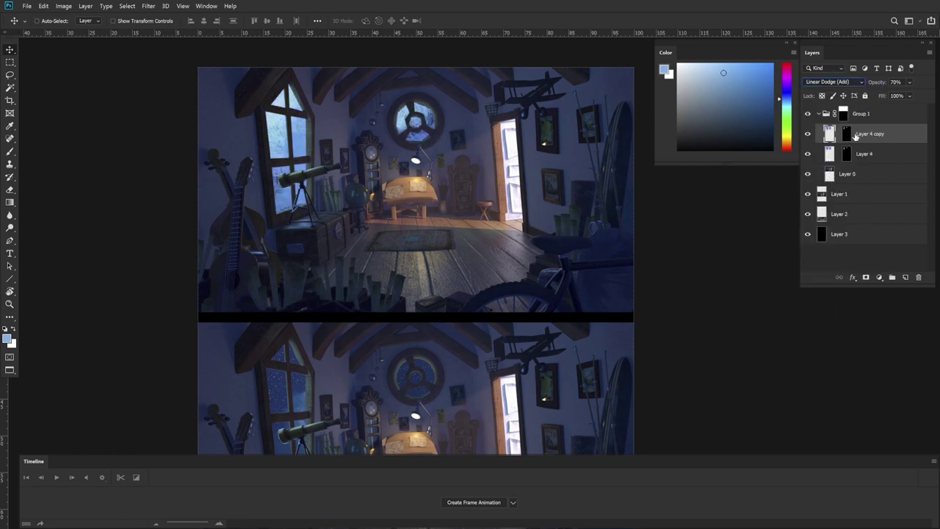
pyautogui.hotkey('ctrl', 'e')
pyautogui.click(485, 219)
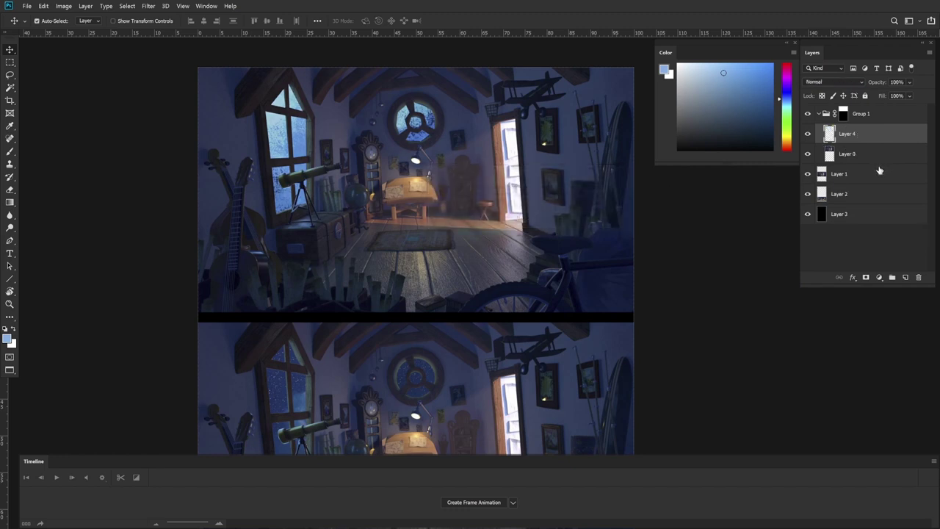
pyautogui.hotkey('ctrl', 'z')
# Step: Create a blank layer and merge only the Layer 4 copy with it, keeping the masked Layer 4 separate
pyautogui.click(905, 278)
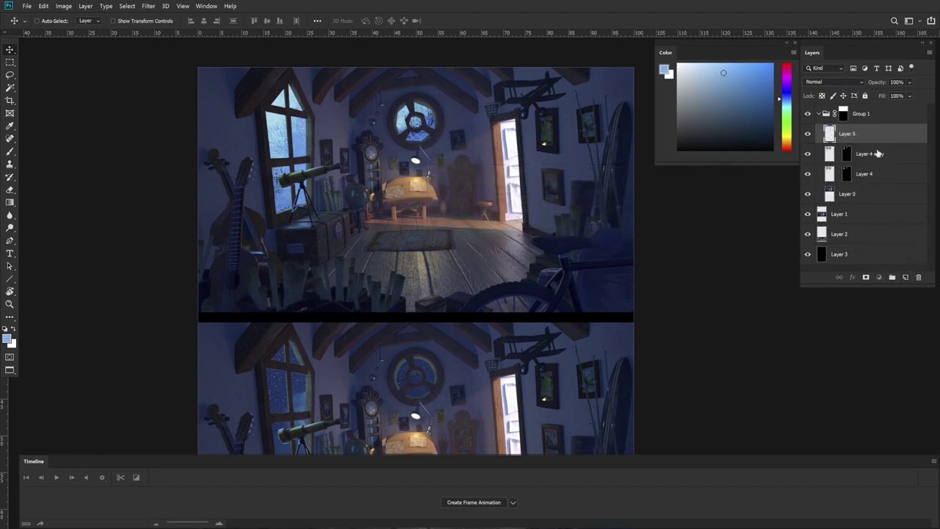
pyautogui.click(878, 154)
pyautogui.hotkey('ctrl', 'e')
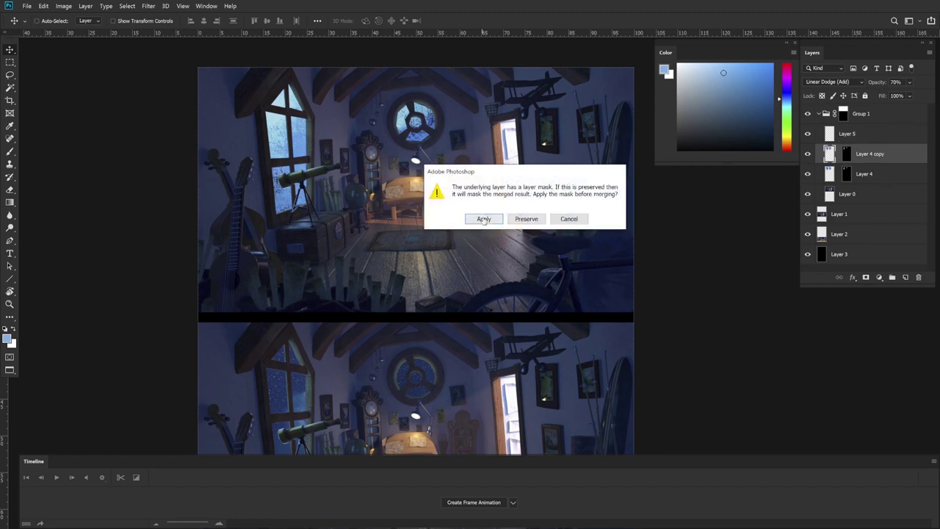
pyautogui.click(484, 219)
pyautogui.hotkey('ctrl', 'z')
pyautogui.hotkey('ctrl', 'z')
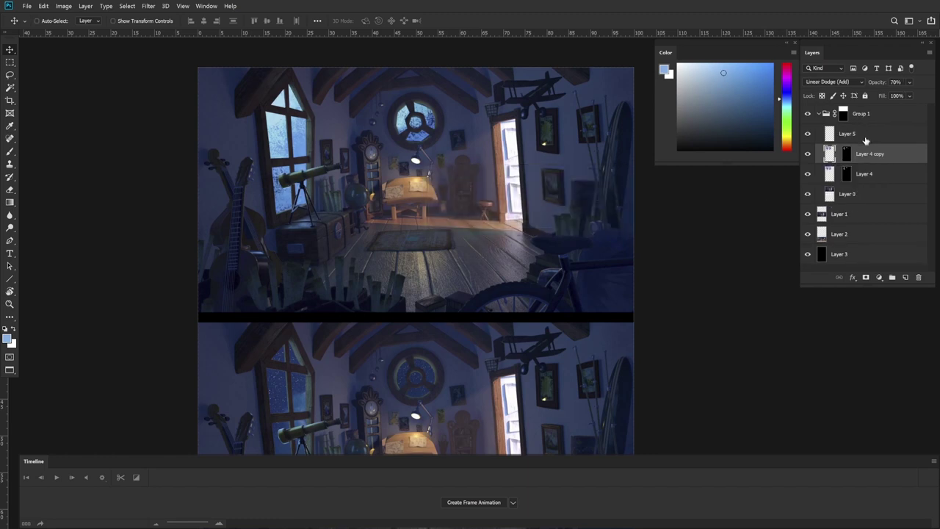
pyautogui.hotkey('ctrl', 'z')
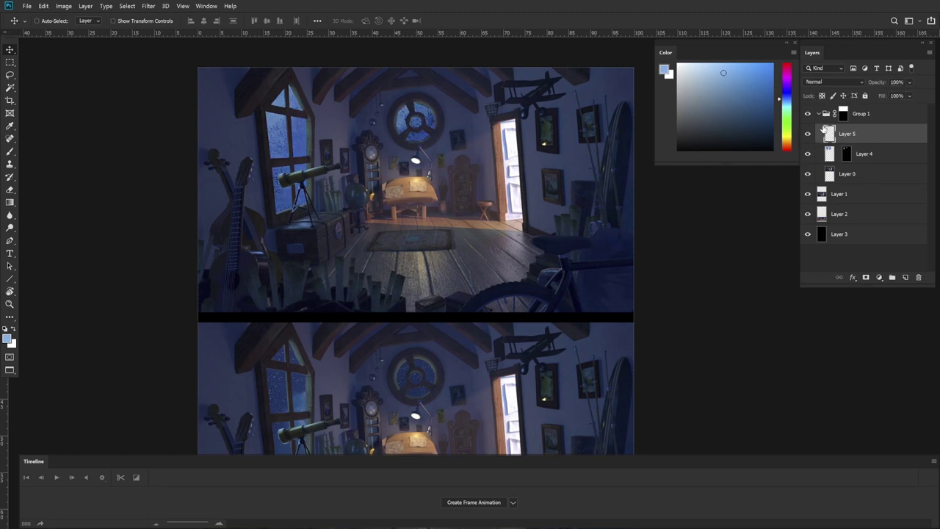
# Step: Set Layer 5 to Linear Dodge (Add) and toggle its visibility to compare the window glow
pyautogui.click(834, 82)
pyautogui.click(845, 177)
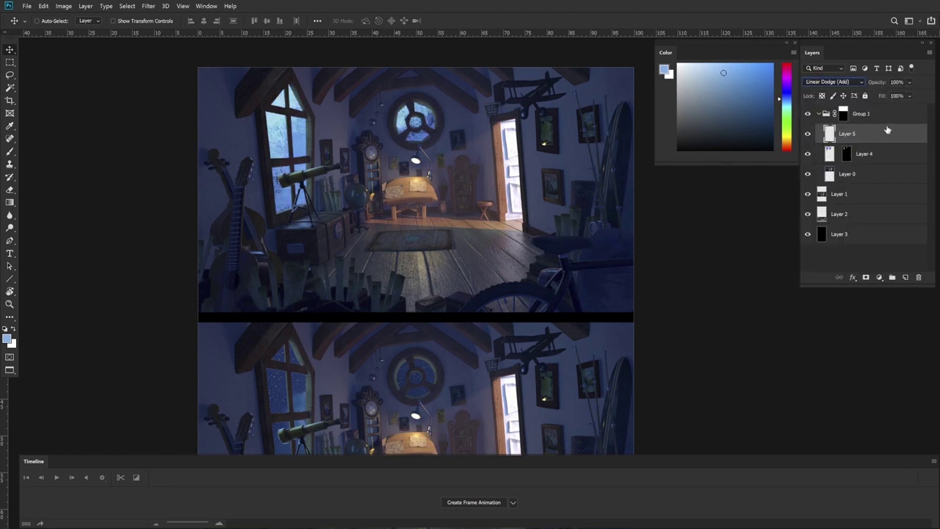
pyautogui.click(808, 135)
pyautogui.click(807, 134)
# Step: Apply a Motion Blur to Layer 5 with a 13° angle and a distance of 50 pixels
pyautogui.hotkey('ctrl', 'alt', 'f')
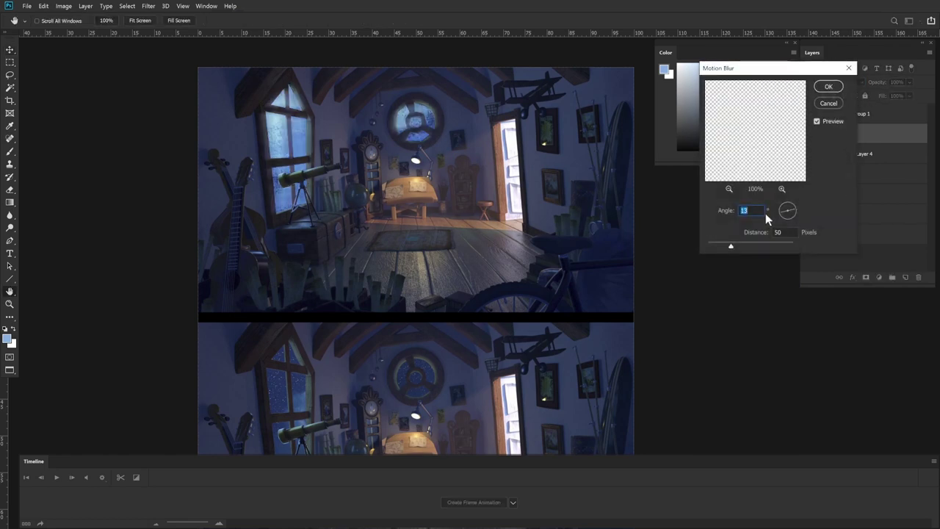
pyautogui.press('Tab')
pyautogui.press('Return')
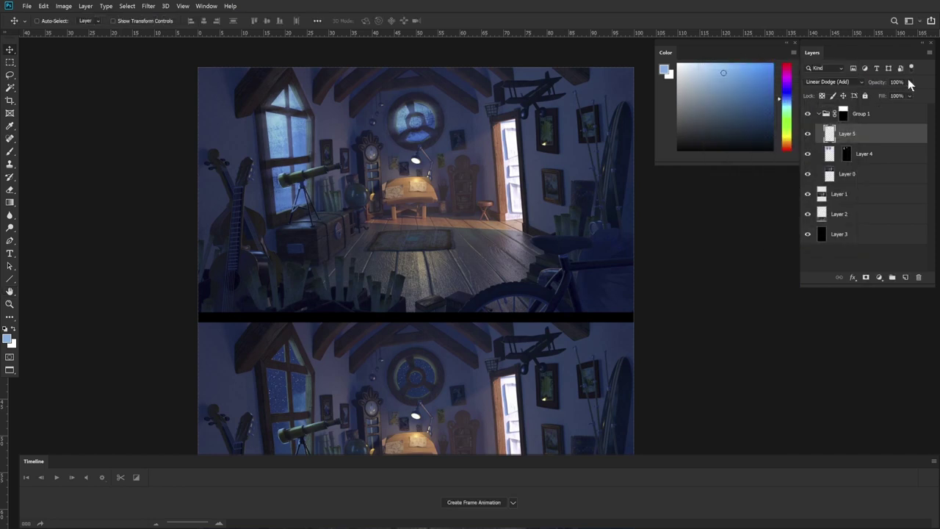
# Step: Adjust Layer 5's Hue/Saturation with Hue +7, Saturation +49 and Lightness about -76
pyautogui.hotkey('ctrl', 'u')
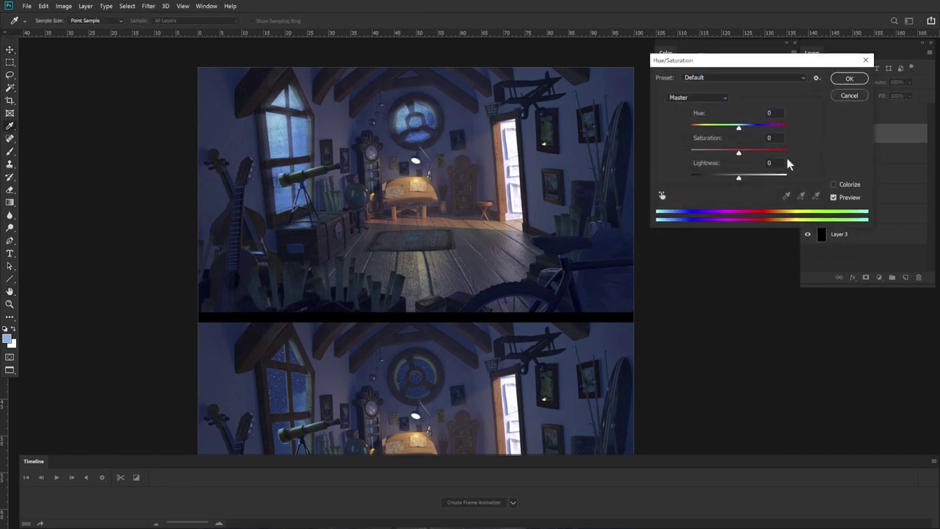
pyautogui.moveTo(739, 178); pyautogui.dragTo(747, 131)
pyautogui.moveTo(713, 177); pyautogui.dragTo(700, 182)
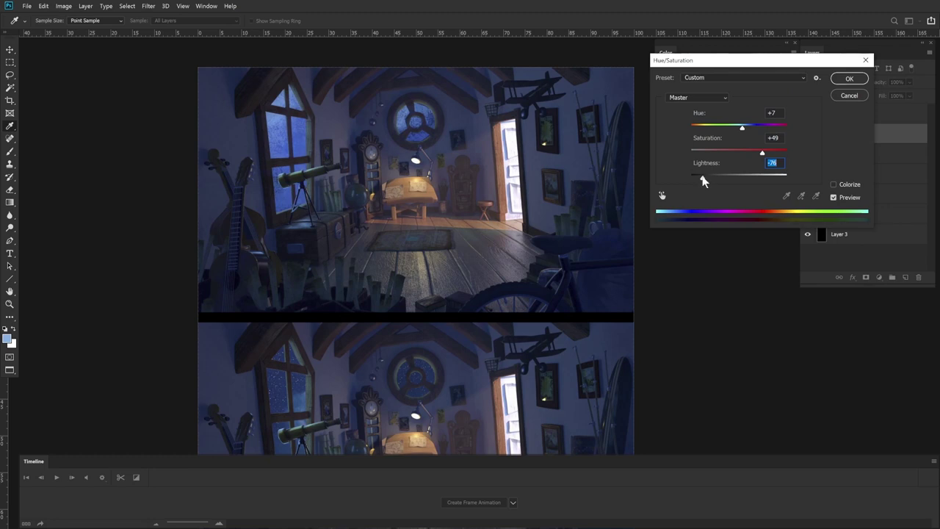
pyautogui.moveTo(703, 181)
pyautogui.mouseDown()
pyautogui.moveTo(713, 181)
pyautogui.moveTo(695, 182)
pyautogui.moveTo(703, 182)
pyautogui.mouseUp()
pyautogui.click(862, 84)
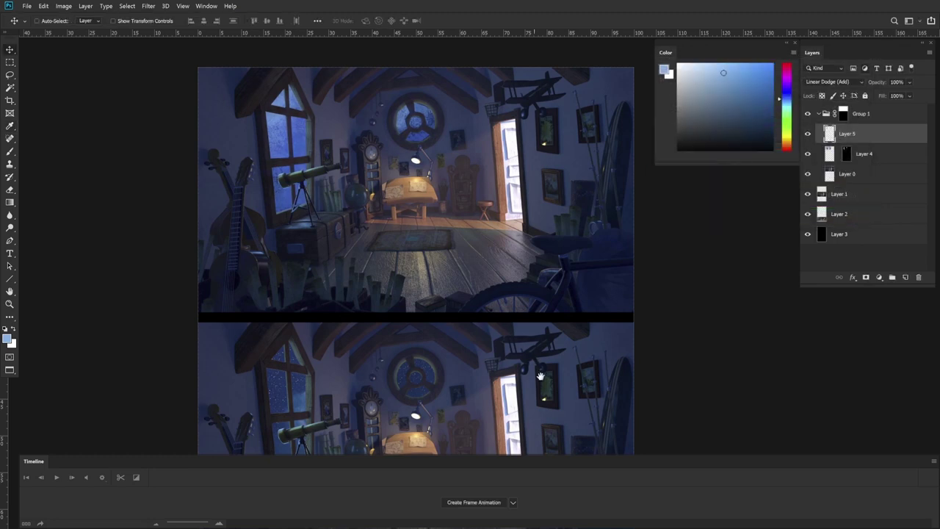
# Step: Examine how moonlight from the windows lights the rooms in the blue night-time reference images
pyautogui.scroll(-10, 553, 291)
pyautogui.press('z')
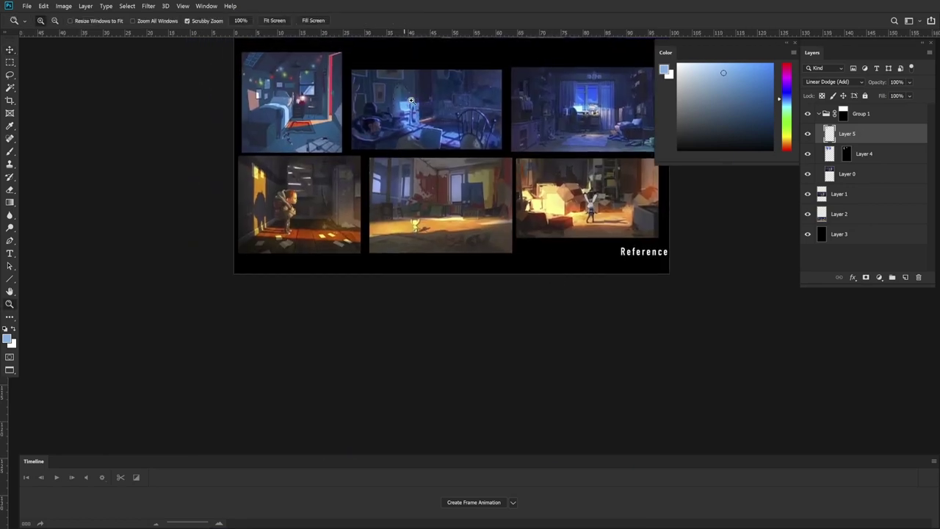
pyautogui.click(410, 100)
pyautogui.keyDown('alt'); pyautogui.click(463, 144); pyautogui.keyUp('alt')
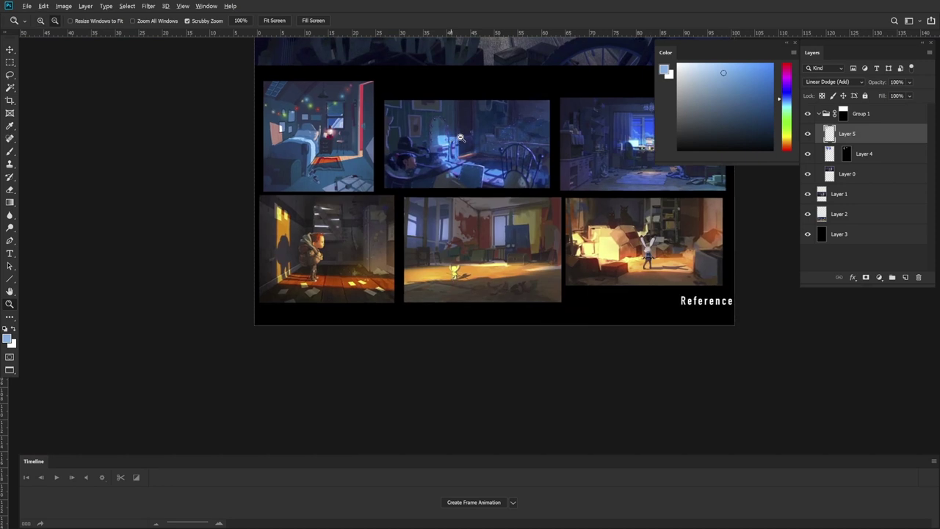
pyautogui.click(451, 139)
pyautogui.moveTo(474, 132); pyautogui.dragTo(451, 128)
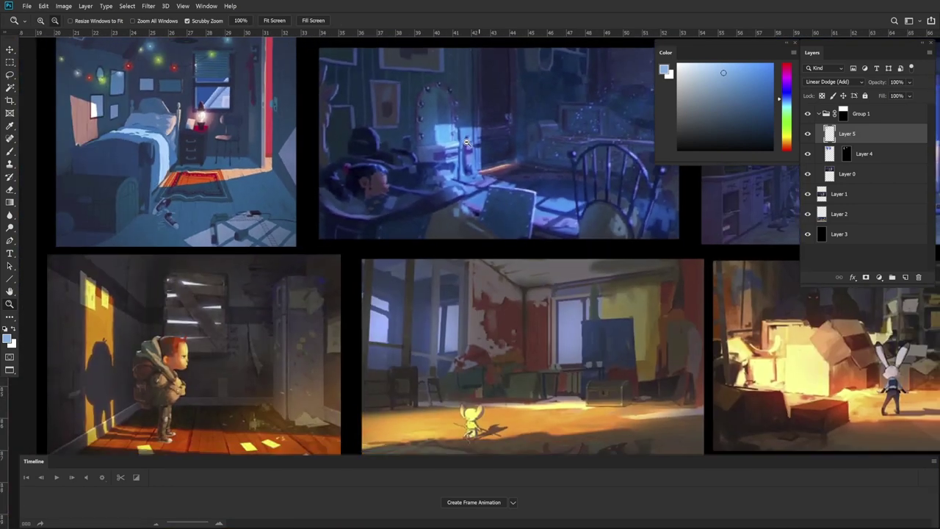
pyautogui.moveTo(598, 243); pyautogui.dragTo(460, 327)
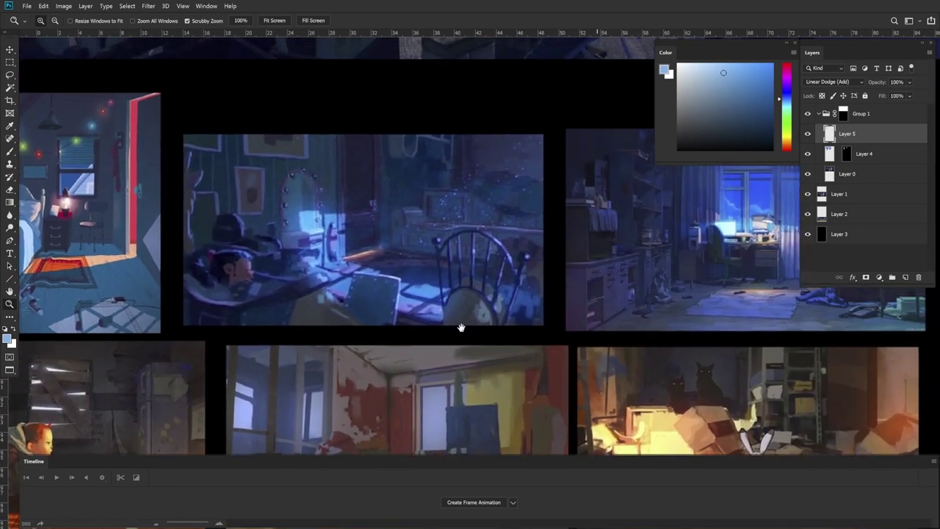
pyautogui.moveTo(298, 293); pyautogui.dragTo(478, 213)
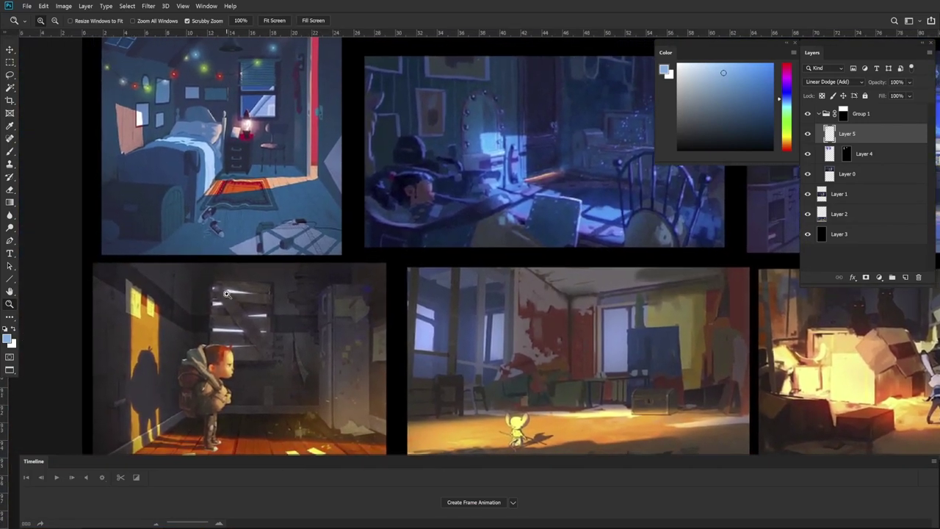
pyautogui.moveTo(227, 289); pyautogui.dragTo(255, 263)
pyautogui.moveTo(558, 245); pyautogui.dragTo(467, 281)
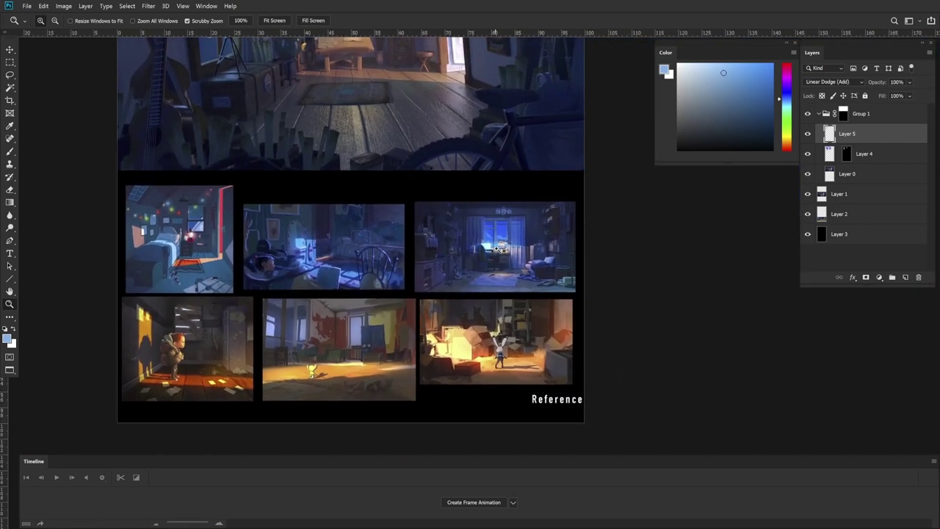
# Step: Examine the bright window in the blue bedroom reference and the warm floor light in the lower references, and return to the attic render
pyautogui.moveTo(495, 247); pyautogui.dragTo(520, 235)
pyautogui.scroll(-3, 520, 235)
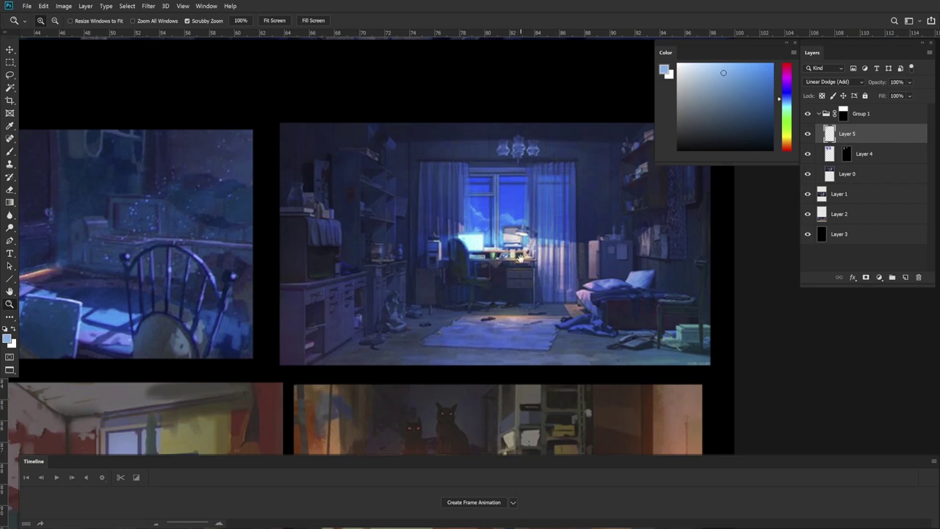
pyautogui.scroll(-2, 520, 257)
pyautogui.scroll(4, 514, 250)
pyautogui.scroll(-4, 496, 239)
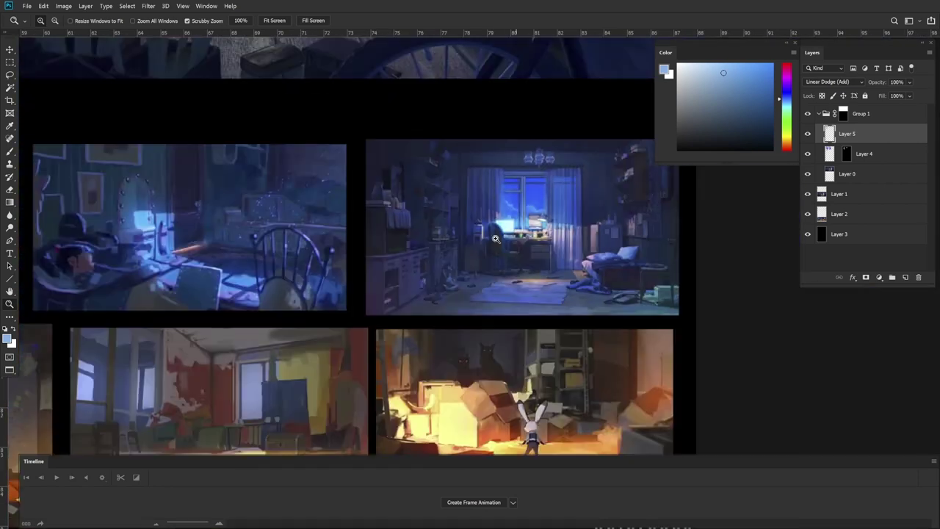
pyautogui.scroll(-3, 496, 239)
pyautogui.scroll(2, 516, 390)
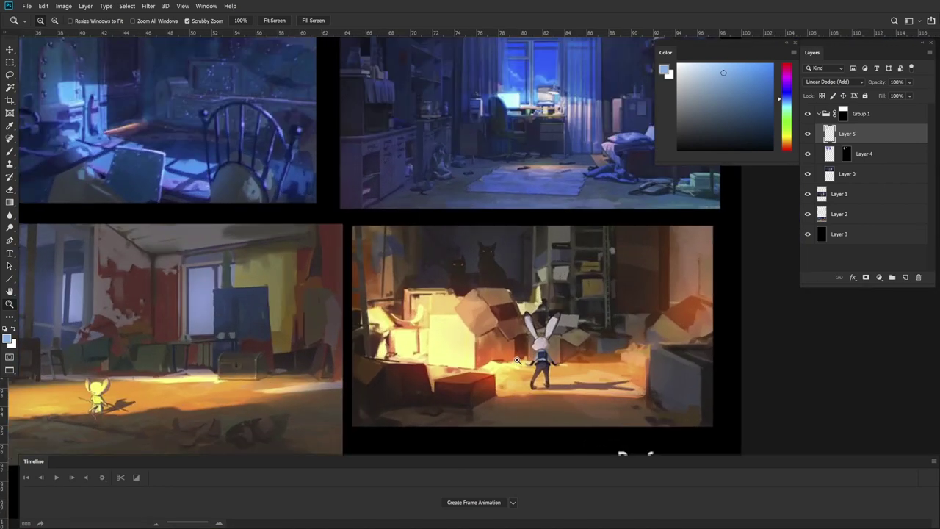
pyautogui.scroll(-2, 517, 360)
pyautogui.scroll(2, 351, 368)
pyautogui.scroll(2, 351, 369)
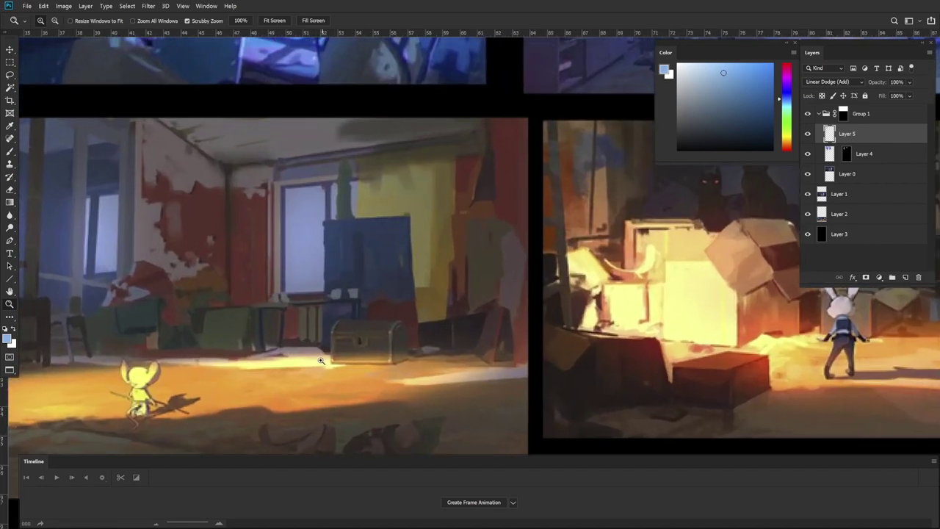
pyautogui.moveTo(481, 358); pyautogui.dragTo(449, 378)
pyautogui.moveTo(487, 281); pyautogui.dragTo(468, 441)
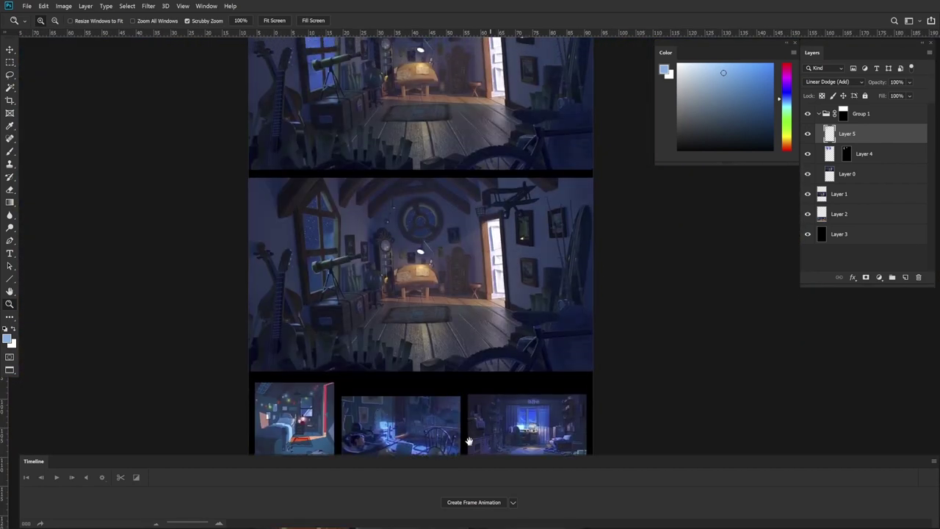
pyautogui.moveTo(444, 201)
pyautogui.mouseDown()
pyautogui.moveTo(461, 332)
pyautogui.moveTo(441, 352)
pyautogui.moveTo(448, 332)
pyautogui.mouseUp()
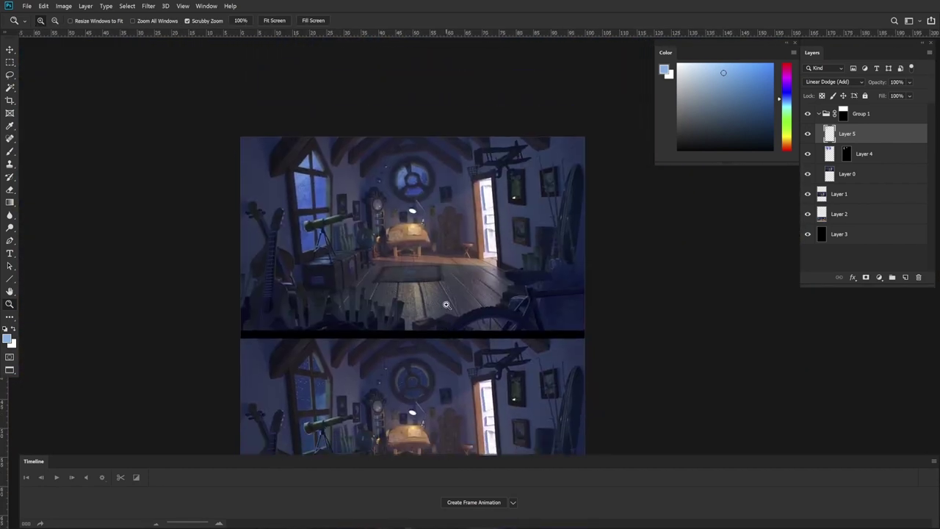
# Step: Intensify the window glow on Layer 5 using Hue/Saturation with Saturation +65 and Lightness +10
pyautogui.press('v')
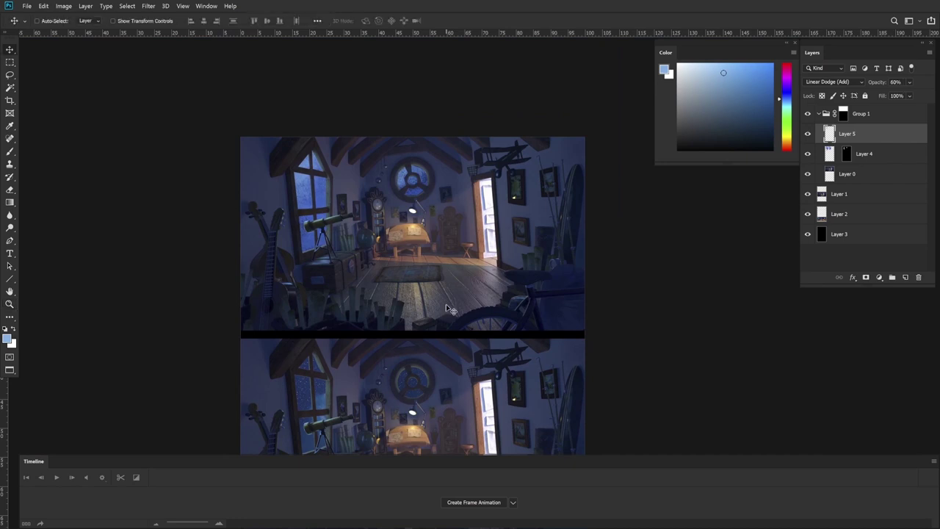
pyautogui.click(809, 134)
pyautogui.hotkey('ctrl', 'u')
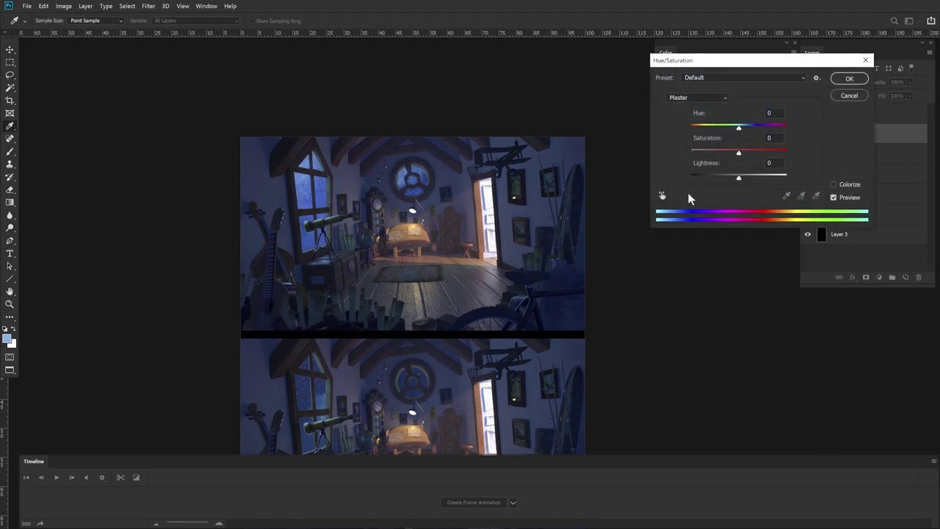
pyautogui.moveTo(743, 178)
pyautogui.mouseDown()
pyautogui.moveTo(752, 181)
pyautogui.moveTo(770, 152)
pyautogui.moveTo(744, 178)
pyautogui.mouseUp()
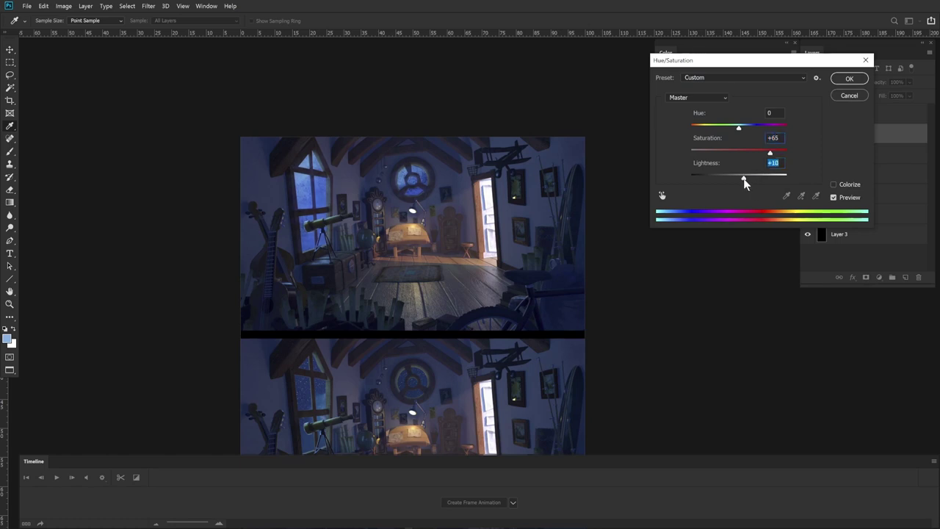
pyautogui.click(849, 79)
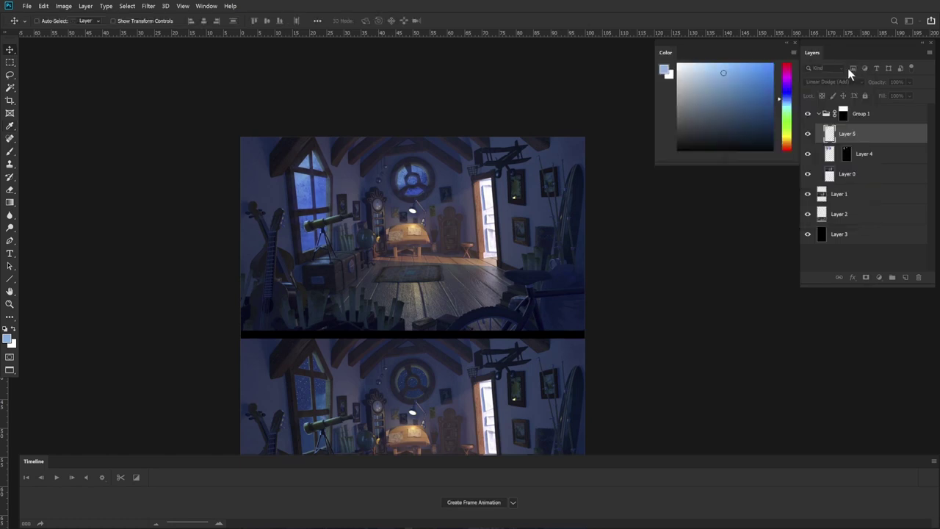
pyautogui.press('v')
pyautogui.scroll(-2, 592, 273)
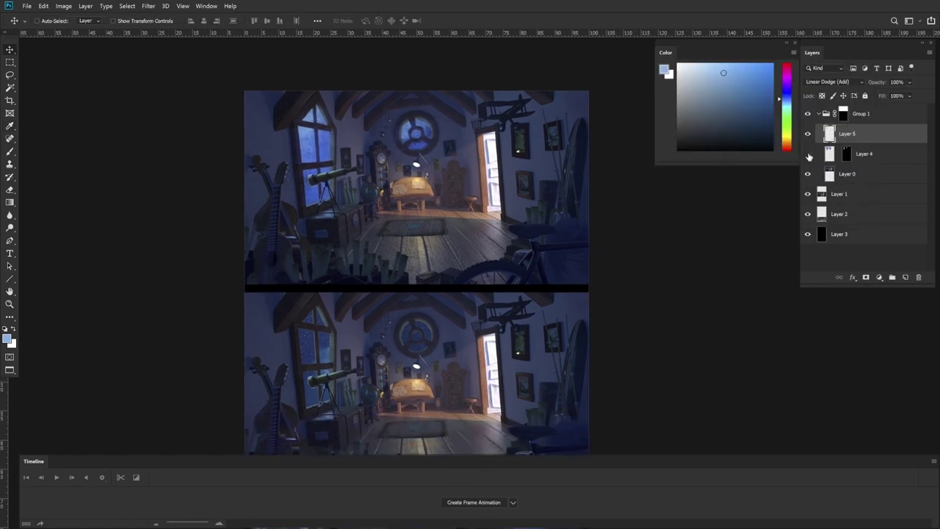
# Step: Toggle Layer 5's visibility to compare the attic render with and without the window glow
pyautogui.click(808, 134)
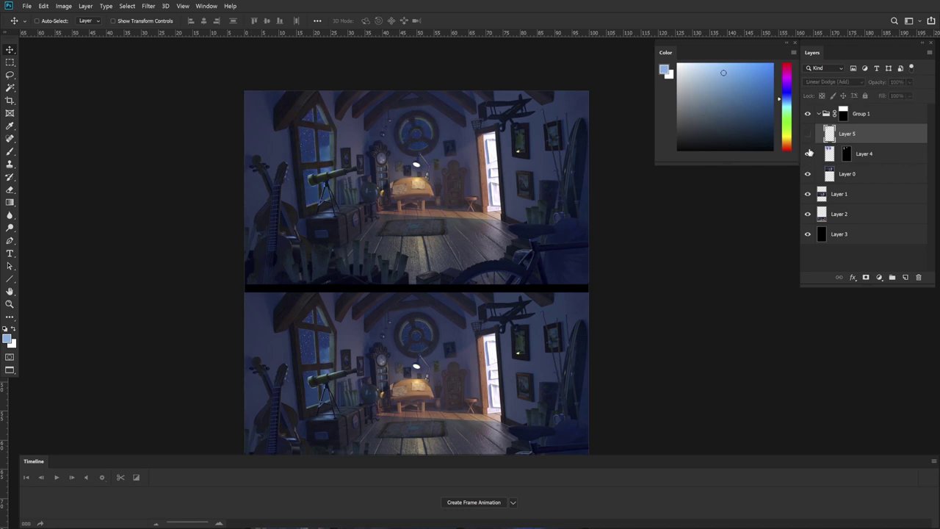
pyautogui.click(809, 153)
pyautogui.click(808, 134)
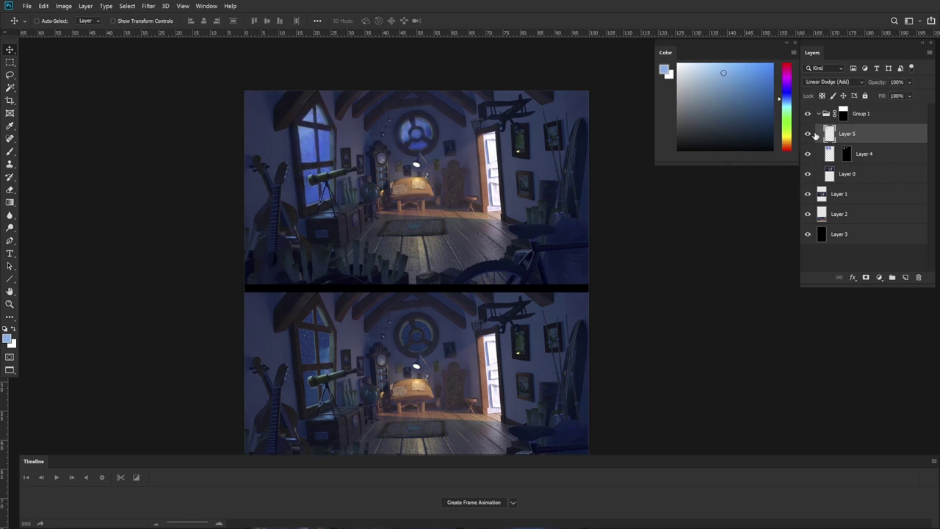
# Step: Duplicate Layer 5, soften the copied glow with Motion Blur and set the copy's opacity to 50%
pyautogui.hotkey('ctrl', 'j')
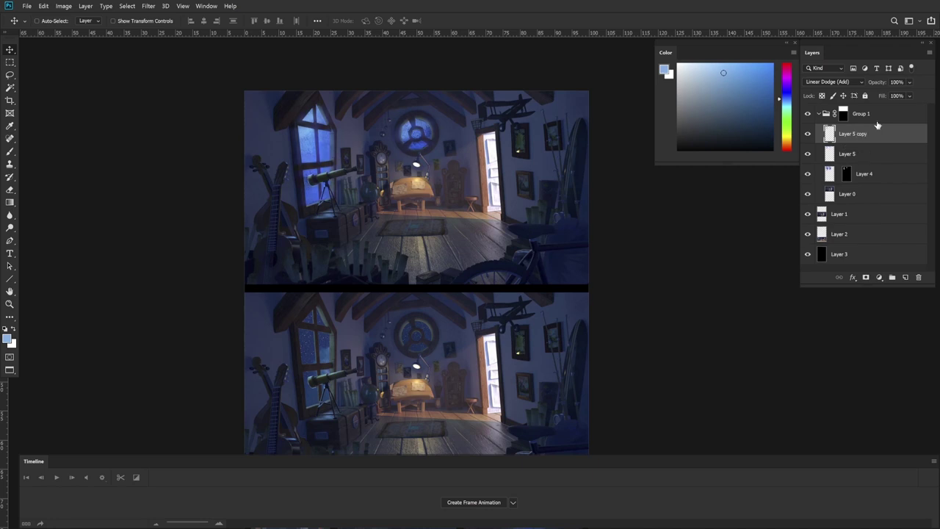
pyautogui.hotkey('ctrl', 'alt', 'f')
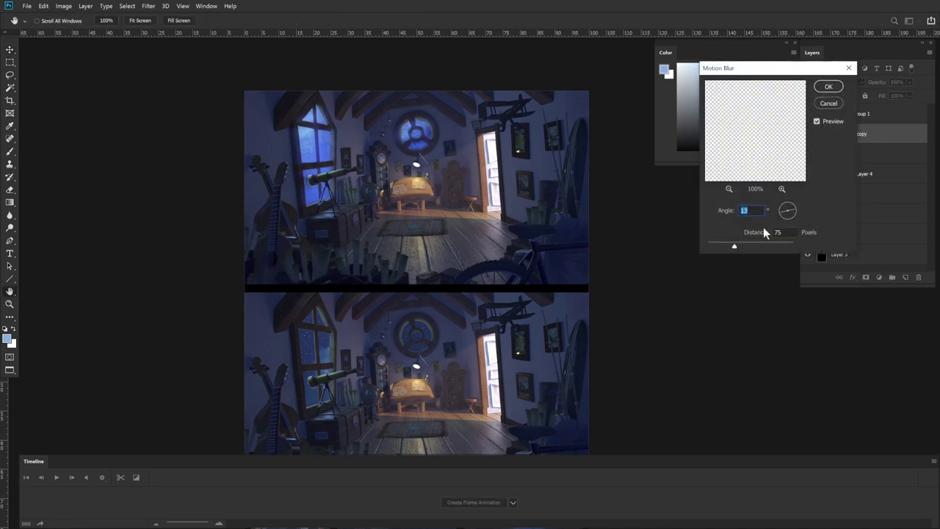
pyautogui.click(750, 233)
pyautogui.press('Return')
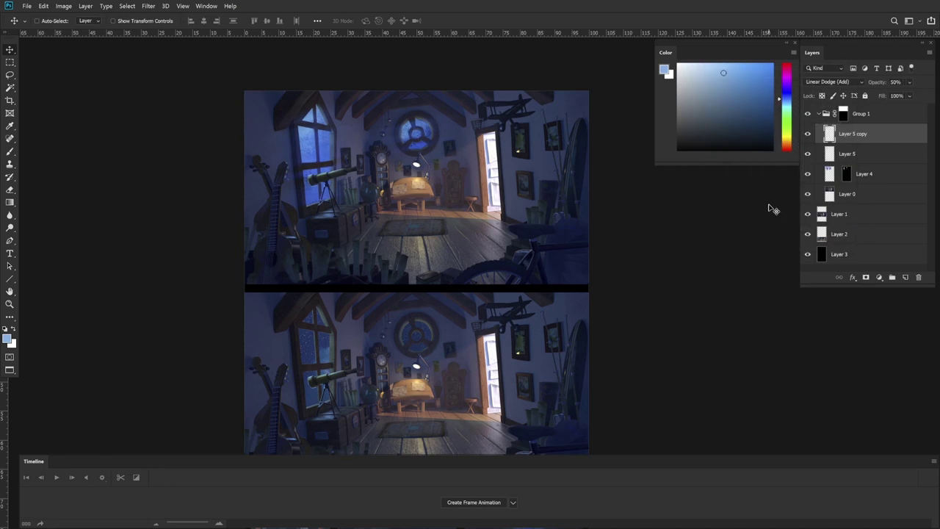
# Step: Add a new layer directly above Layer 4 and lasso the lower panes of the tall window around the telescope
pyautogui.moveTo(566, 319); pyautogui.dragTo(531, 283)
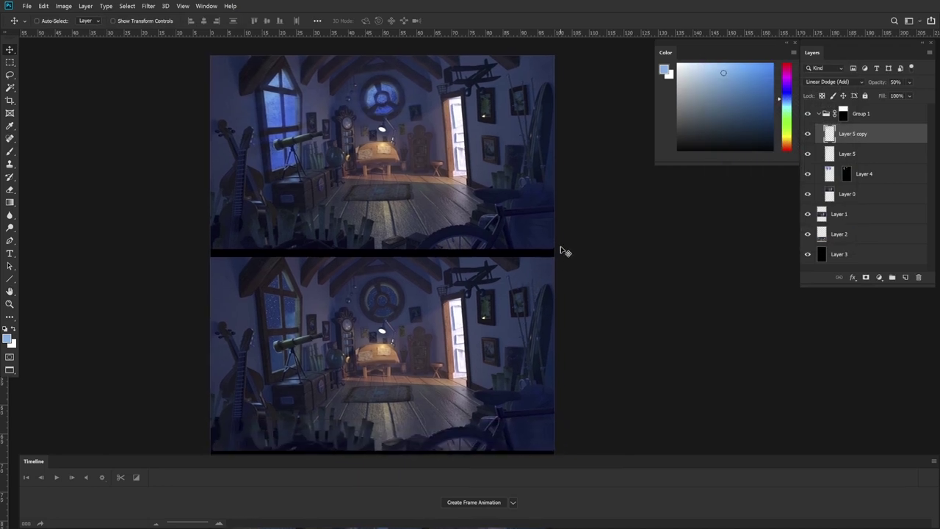
pyautogui.moveTo(544, 334); pyautogui.dragTo(598, 365)
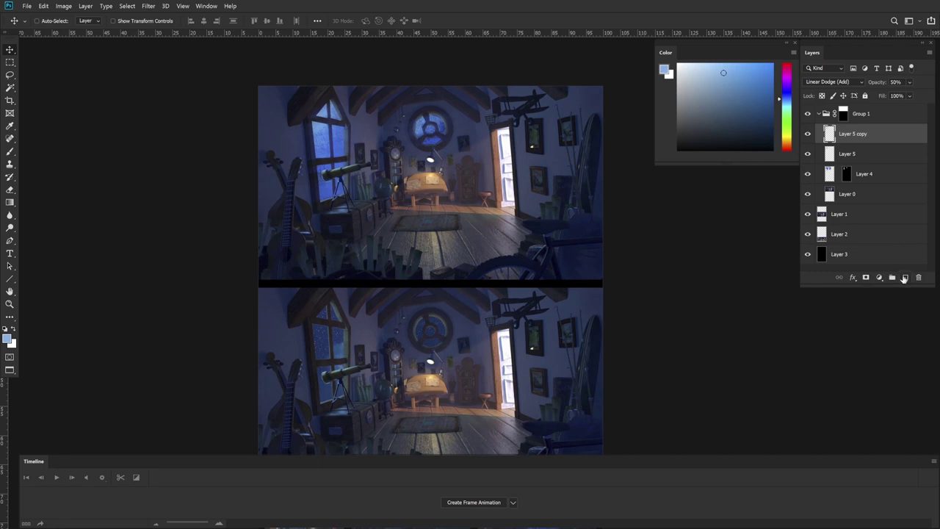
pyautogui.click(880, 170)
pyautogui.click(904, 277)
pyautogui.press('z')
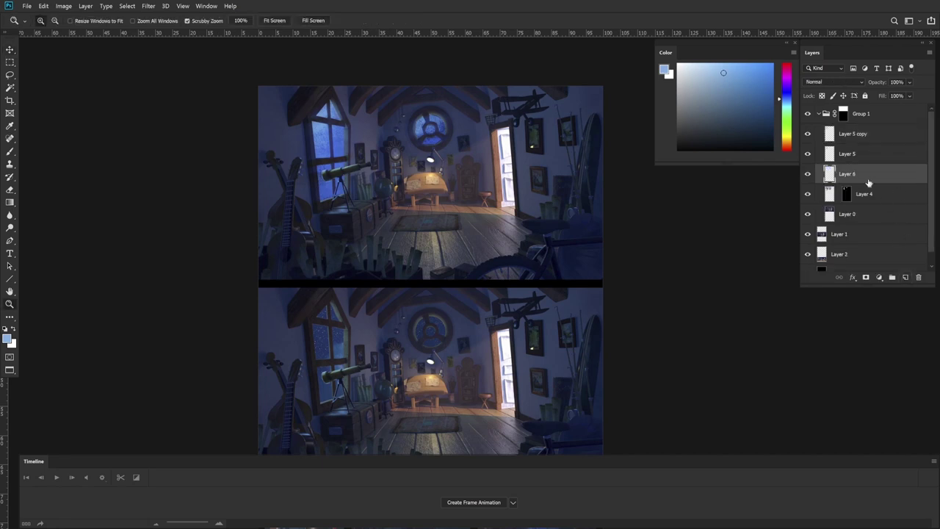
pyautogui.click(350, 188)
pyautogui.press('l')
pyautogui.moveTo(295, 131)
pyautogui.mouseDown()
pyautogui.moveTo(308, 232)
pyautogui.moveTo(304, 217)
pyautogui.moveTo(336, 206)
pyautogui.moveTo(332, 168)
pyautogui.moveTo(307, 147)
pyautogui.mouseUp()
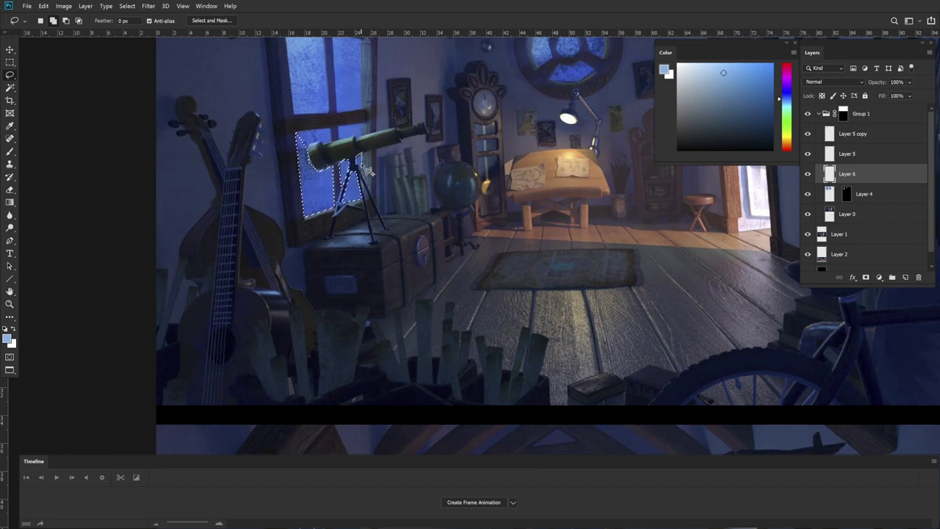
# Step: Sample the window's blue, shift it to dark navy and brush it into the selected lower panes on Layer 6, checking the whole render
pyautogui.press('b')
pyautogui.keyDown('alt'); pyautogui.click(325, 164); pyautogui.keyUp('alt')
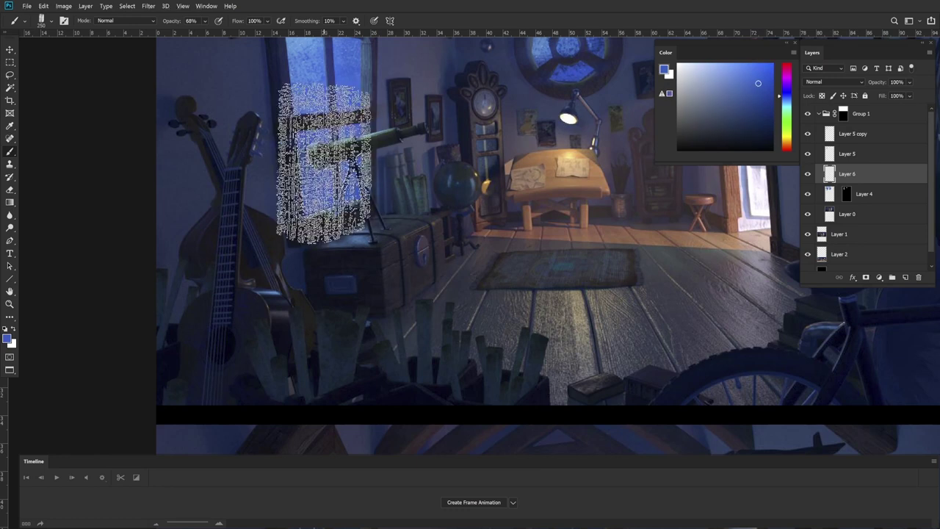
pyautogui.click(764, 123)
pyautogui.click(758, 126)
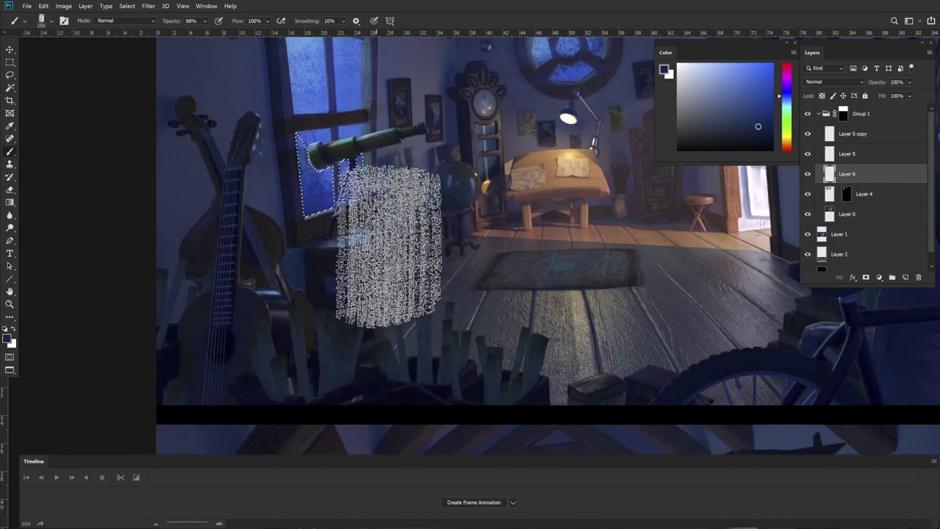
pyautogui.press('z')
pyautogui.keyDown('alt'); pyautogui.click(502, 167); pyautogui.keyUp('alt')
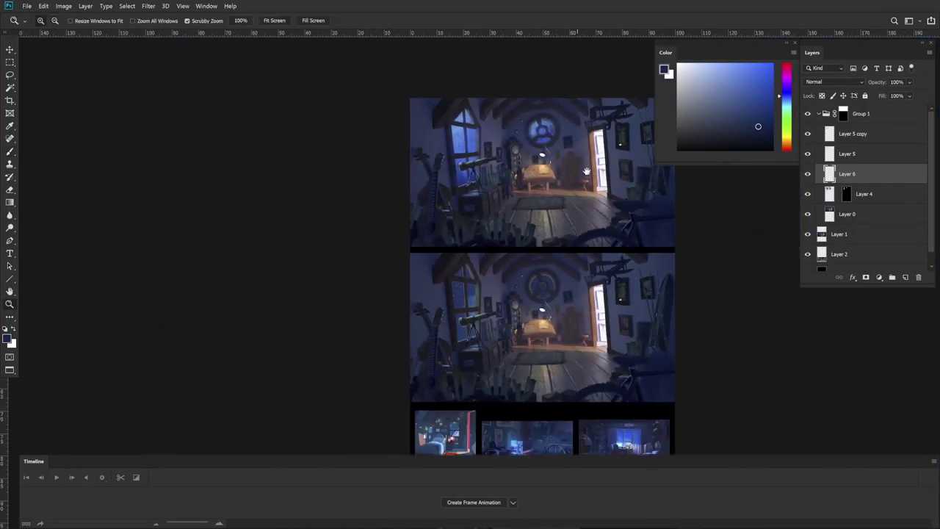
pyautogui.moveTo(564, 182); pyautogui.dragTo(494, 184)
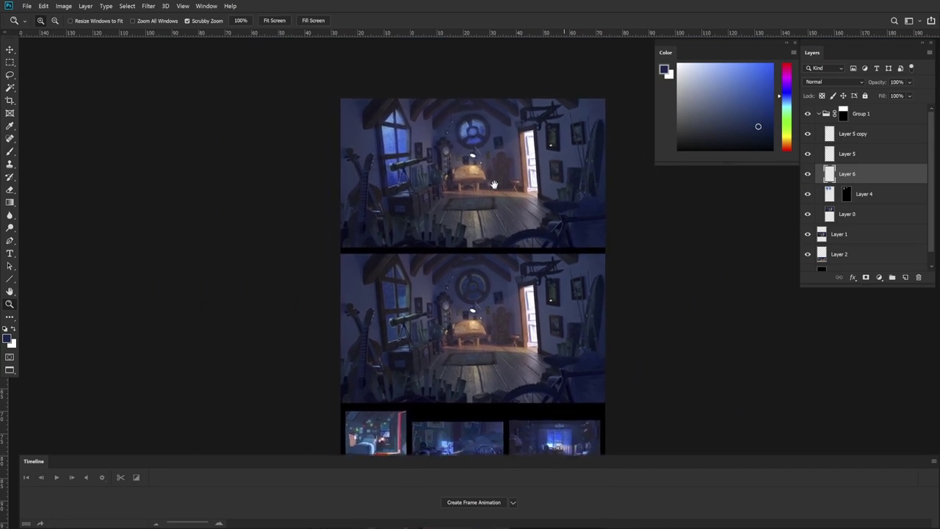
pyautogui.click(809, 174)
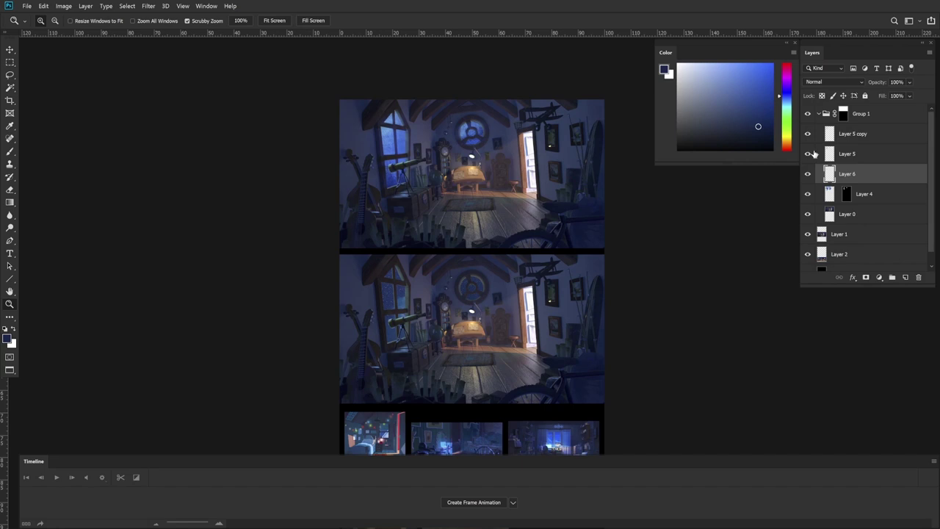
# Step: Mark the upper render's horizon with a temporary marquee and trace a lasso perspective line from its lower corner to the desk
pyautogui.press('m')
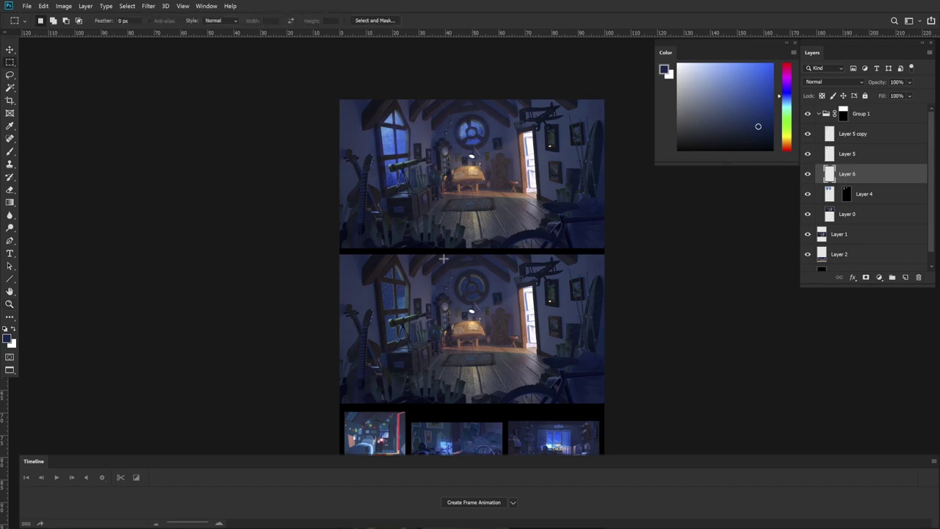
pyautogui.moveTo(276, 273); pyautogui.dragTo(696, 176)
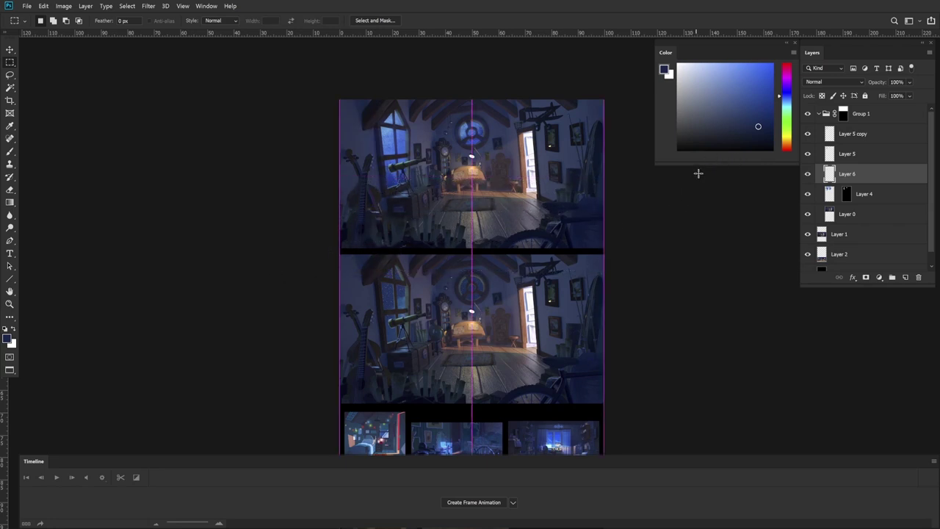
pyautogui.hotkey('ctrl', 'd')
pyautogui.press('b')
pyautogui.press('l')
pyautogui.moveTo(605, 233); pyautogui.dragTo(461, 159)
pyautogui.moveTo(538, 173)
pyautogui.mouseDown()
pyautogui.moveTo(607, 237)
pyautogui.moveTo(464, 164)
pyautogui.mouseUp()
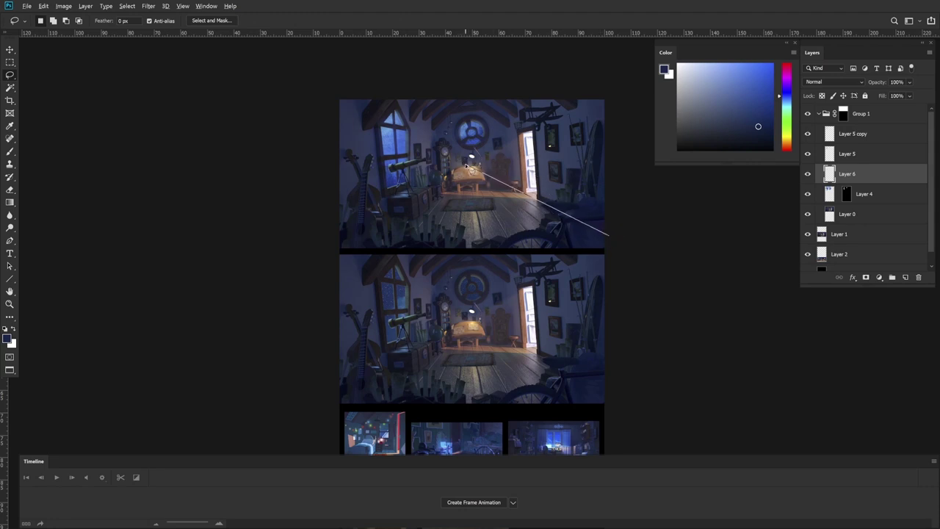
pyautogui.moveTo(489, 263)
pyautogui.mouseDown()
pyautogui.moveTo(639, 259)
pyautogui.moveTo(629, 252)
pyautogui.mouseUp()
pyautogui.hotkey('ctrl', 'd')
# Step: Trace temporary lasso perspective lines fanning from the desk to the front edge of the floor in the upper render
pyautogui.moveTo(455, 253); pyautogui.dragTo(470, 174)
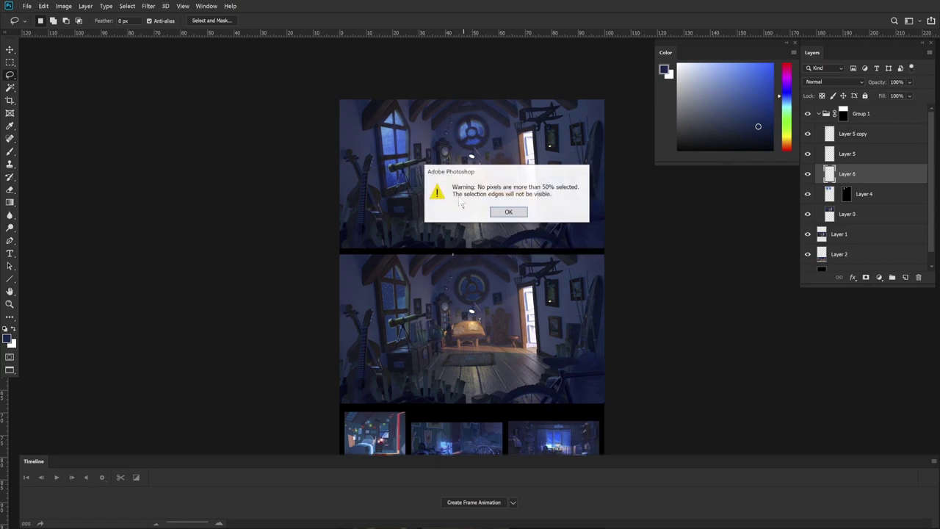
pyautogui.press('Return')
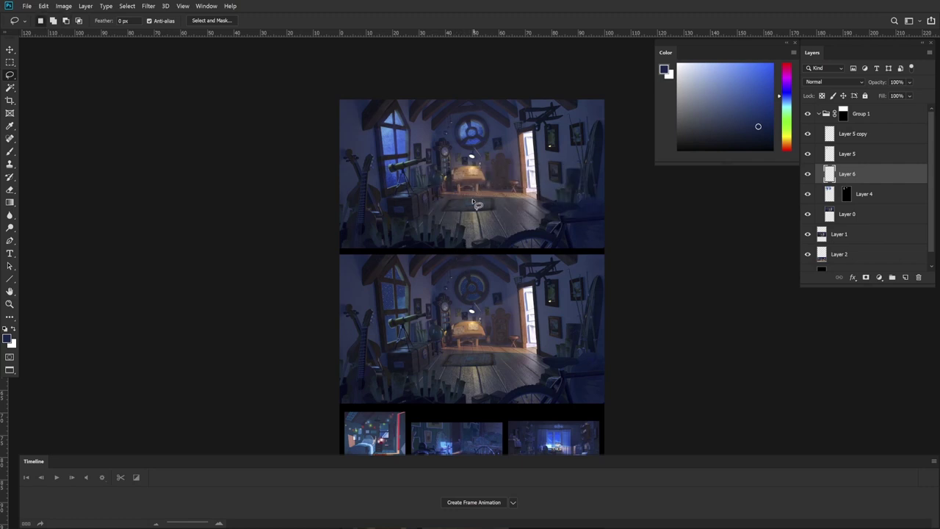
pyautogui.moveTo(457, 257)
pyautogui.mouseDown()
pyautogui.moveTo(474, 184)
pyautogui.moveTo(468, 167)
pyautogui.mouseUp()
pyautogui.click(468, 168)
pyautogui.click(420, 266)
pyautogui.click(394, 259)
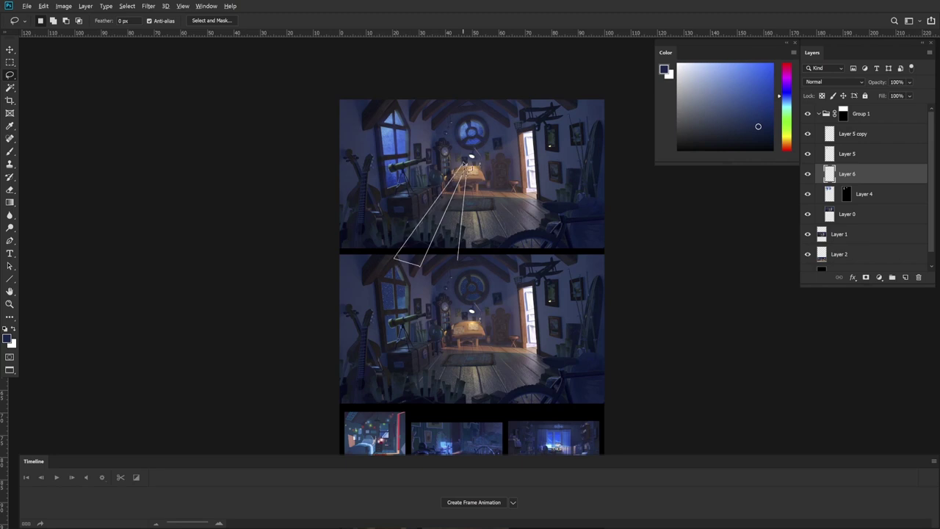
pyautogui.click(469, 172)
pyautogui.click(340, 263)
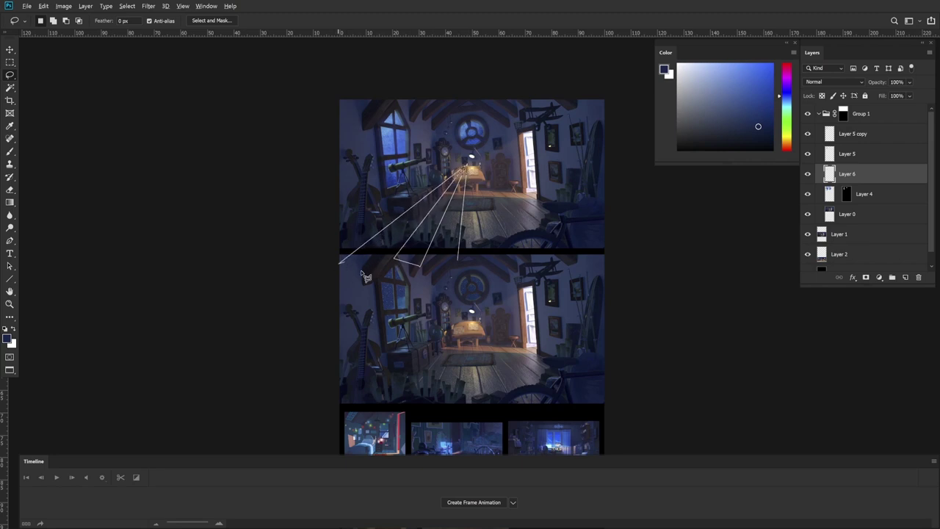
pyautogui.click(473, 151)
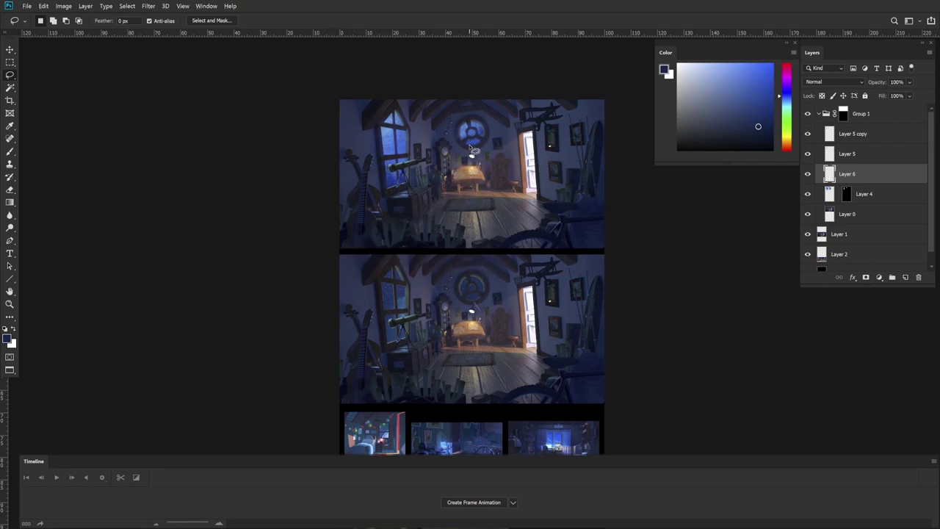
# Step: Mark the horizon line across the upper render at telescope height with temporary marquee selections and clear them
pyautogui.press('m')
pyautogui.moveTo(338, 170)
pyautogui.mouseDown()
pyautogui.moveTo(432, 176)
pyautogui.moveTo(629, 164)
pyautogui.mouseUp()
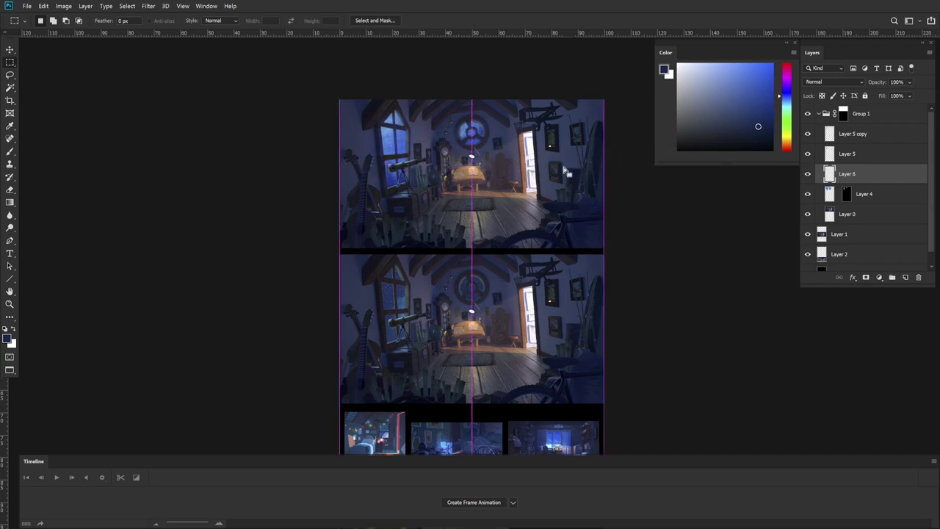
pyautogui.moveTo(386, 168)
pyautogui.mouseDown()
pyautogui.moveTo(395, 180)
pyautogui.moveTo(415, 165)
pyautogui.moveTo(378, 204)
pyautogui.moveTo(389, 162)
pyautogui.mouseUp()
pyautogui.press('l')
pyautogui.click(385, 160)
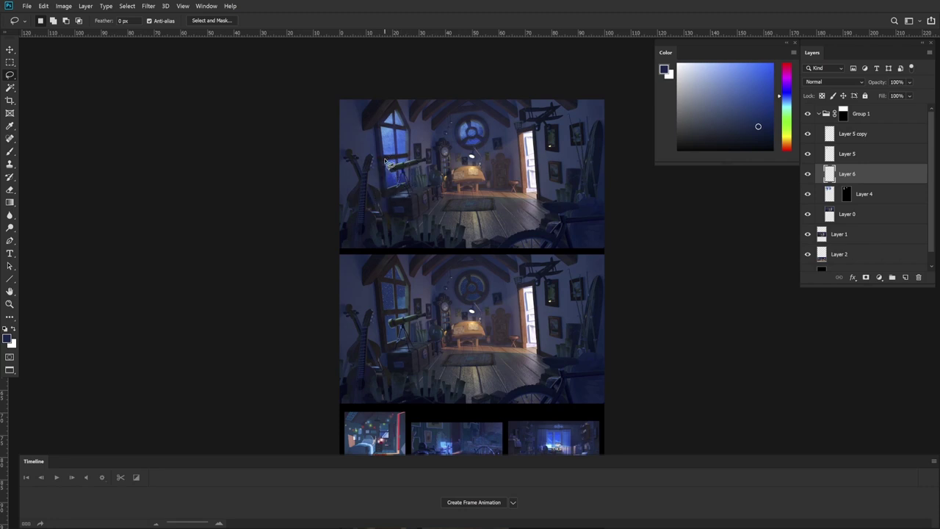
pyautogui.press('m')
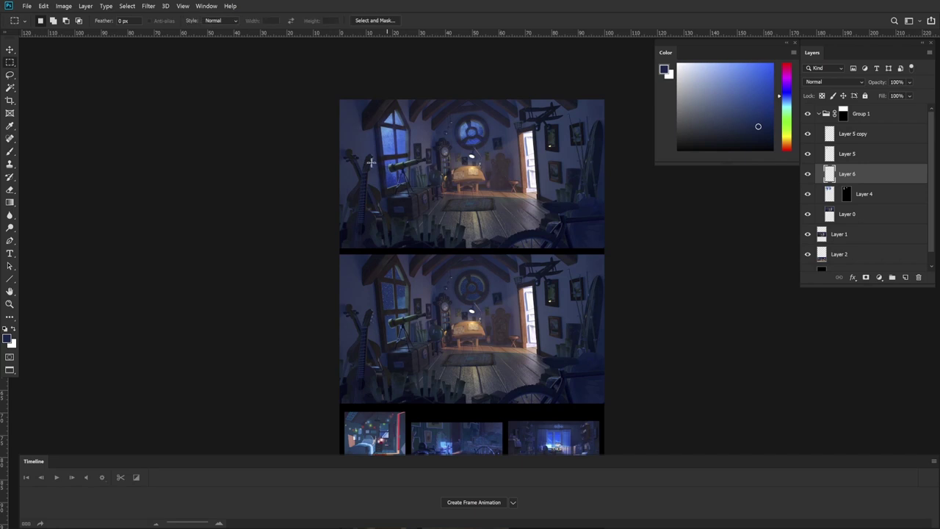
pyautogui.moveTo(340, 166)
pyautogui.mouseDown()
pyautogui.moveTo(641, 173)
pyautogui.moveTo(563, 172)
pyautogui.mouseUp()
pyautogui.hotkey('ctrl', 'd')
pyautogui.press('l')
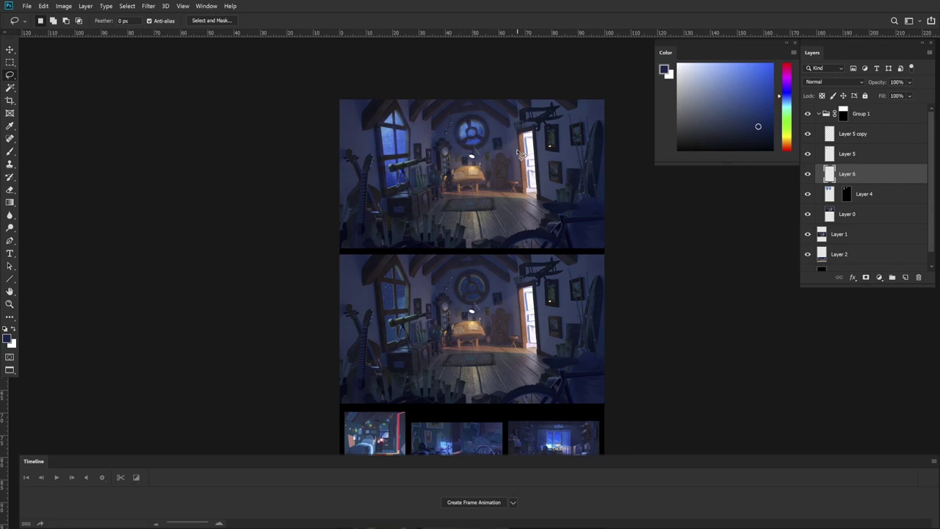
# Step: Mark out the original lower render and its tall window's panes with temporary marquee and lasso selections, and clear them
pyautogui.press('z')
pyautogui.moveTo(404, 313)
pyautogui.mouseDown()
pyautogui.moveTo(409, 264)
pyautogui.moveTo(405, 283)
pyautogui.moveTo(404, 273)
pyautogui.mouseUp()
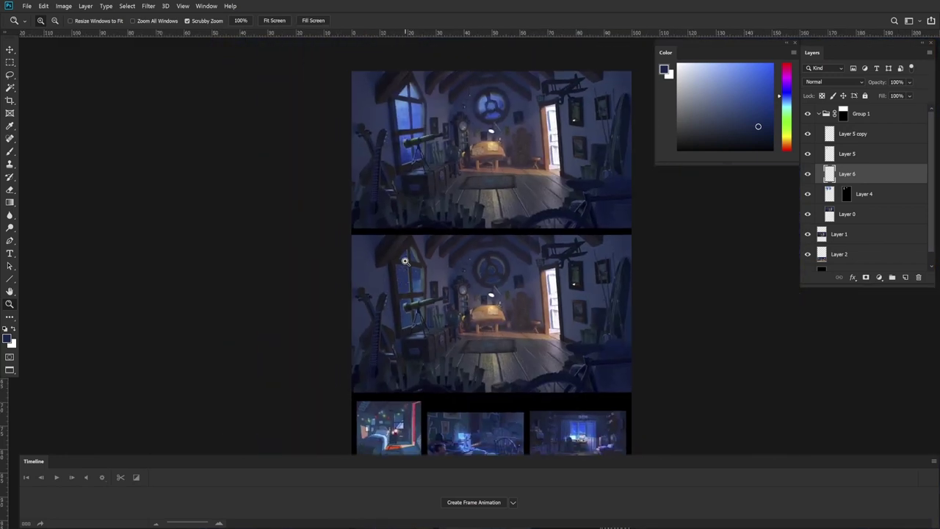
pyautogui.press('m')
pyautogui.moveTo(332, 403); pyautogui.dragTo(666, 293)
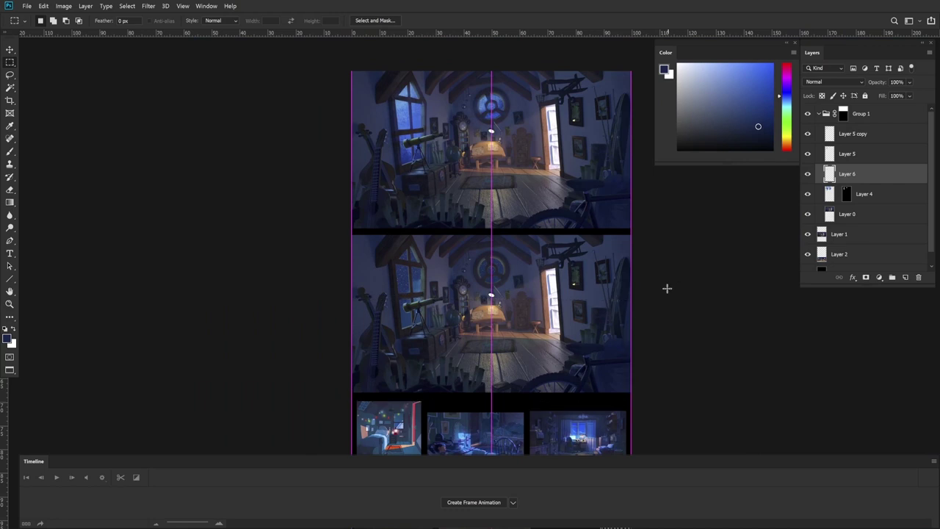
pyautogui.hotkey('ctrl', 'h')
pyautogui.press('l')
pyautogui.moveTo(395, 281)
pyautogui.mouseDown()
pyautogui.moveTo(405, 306)
pyautogui.moveTo(423, 308)
pyautogui.moveTo(422, 284)
pyautogui.mouseUp()
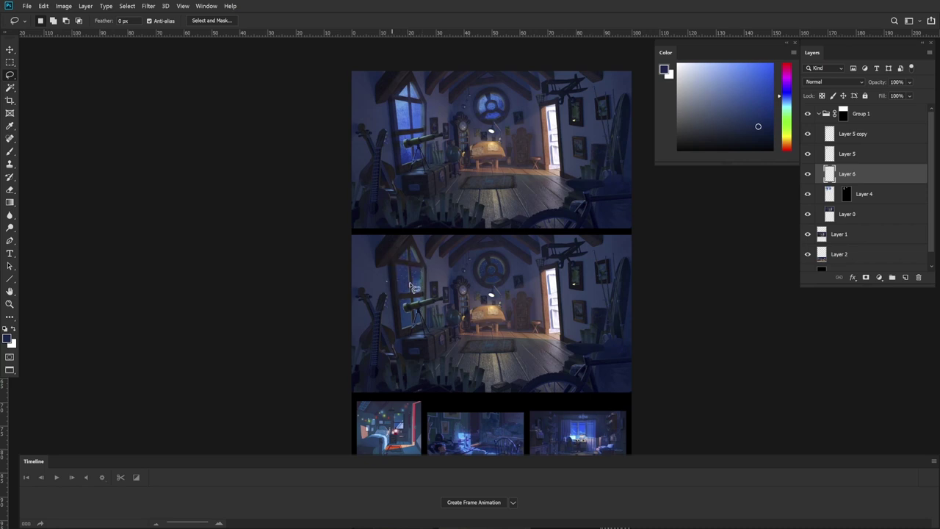
pyautogui.moveTo(386, 276)
pyautogui.mouseDown()
pyautogui.moveTo(434, 279)
pyautogui.moveTo(394, 283)
pyautogui.moveTo(431, 280)
pyautogui.moveTo(406, 290)
pyautogui.mouseUp()
pyautogui.hotkey('ctrl', 'd')
# Step: Outline the warm lit area around the desk in the upper render with a temporary lasso selection and clear it
pyautogui.moveTo(611, 353); pyautogui.dragTo(569, 387)
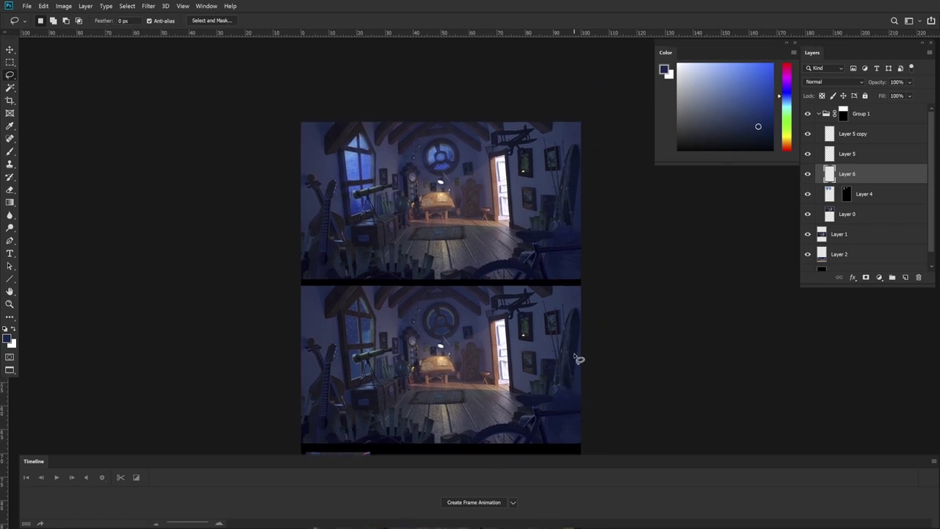
pyautogui.moveTo(562, 419); pyautogui.dragTo(560, 432)
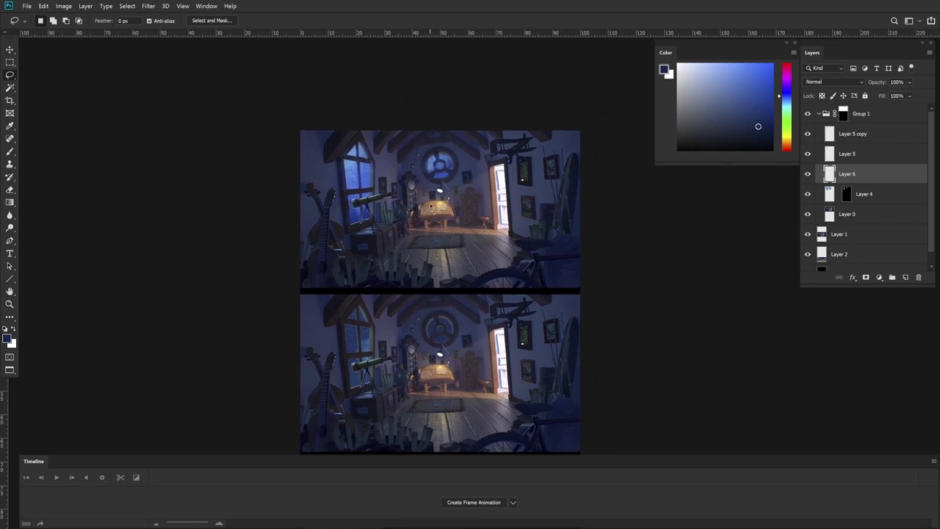
pyautogui.moveTo(416, 215)
pyautogui.mouseDown()
pyautogui.moveTo(437, 183)
pyautogui.moveTo(461, 224)
pyautogui.mouseUp()
pyautogui.hotkey('ctrl', 'd')
# Step: Examine how light falls in the blue and warm reference images and compare it with the original attic render
pyautogui.moveTo(599, 396); pyautogui.dragTo(627, 242)
pyautogui.press('z')
pyautogui.moveTo(435, 335); pyautogui.dragTo(449, 333)
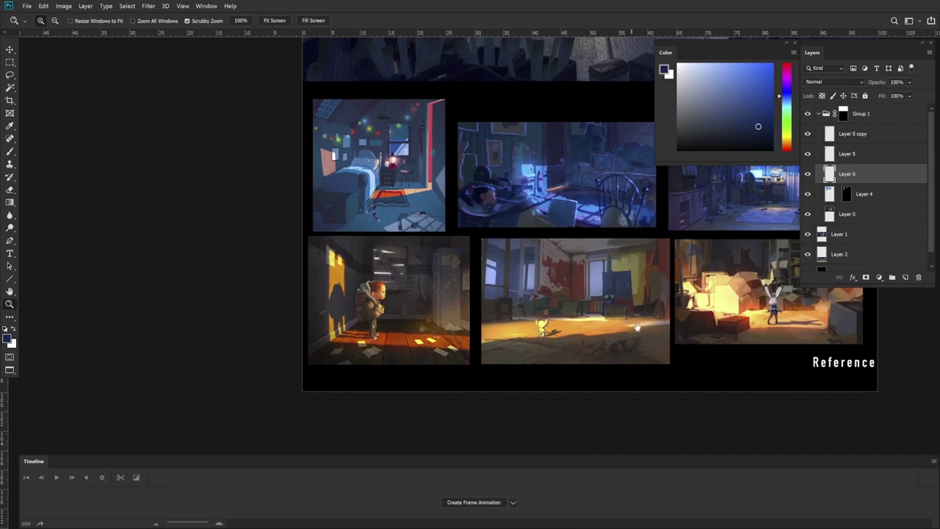
pyautogui.moveTo(637, 327); pyautogui.dragTo(594, 407)
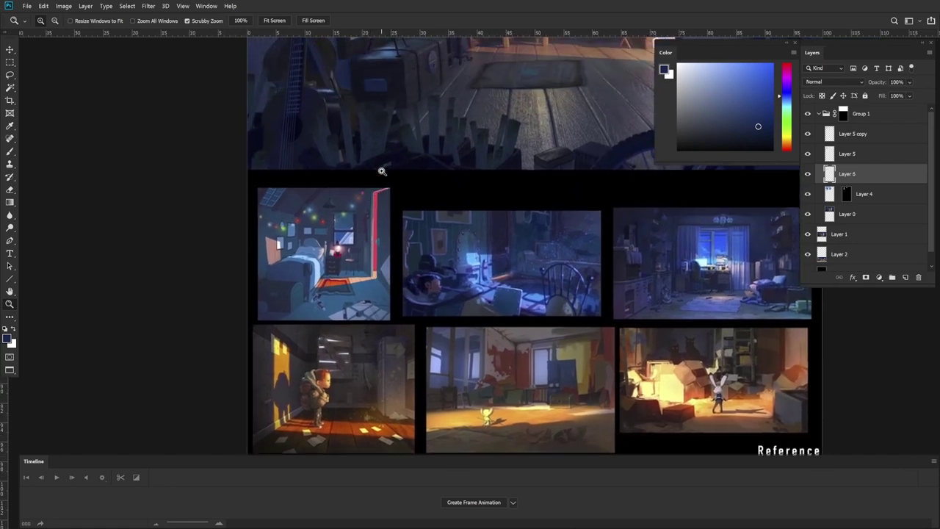
pyautogui.moveTo(714, 366); pyautogui.dragTo(687, 359)
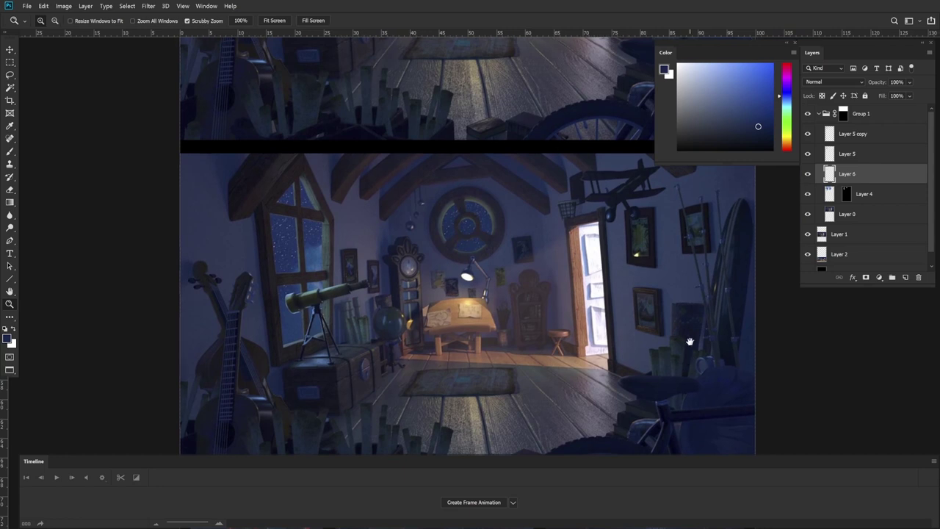
pyautogui.scroll(-10, 690, 341)
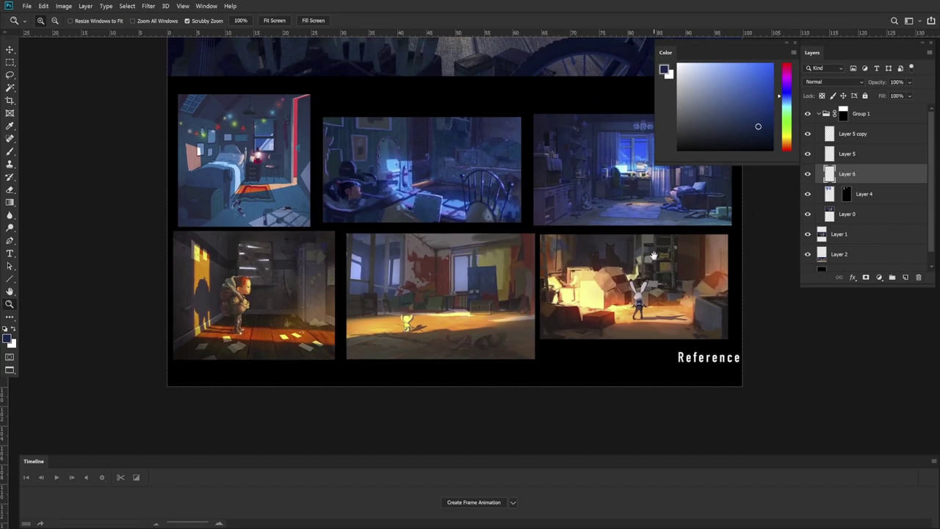
# Step: Review the reference images, then compare the upper render with Layer 6 hidden and shown
pyautogui.moveTo(576, 255); pyautogui.dragTo(550, 293)
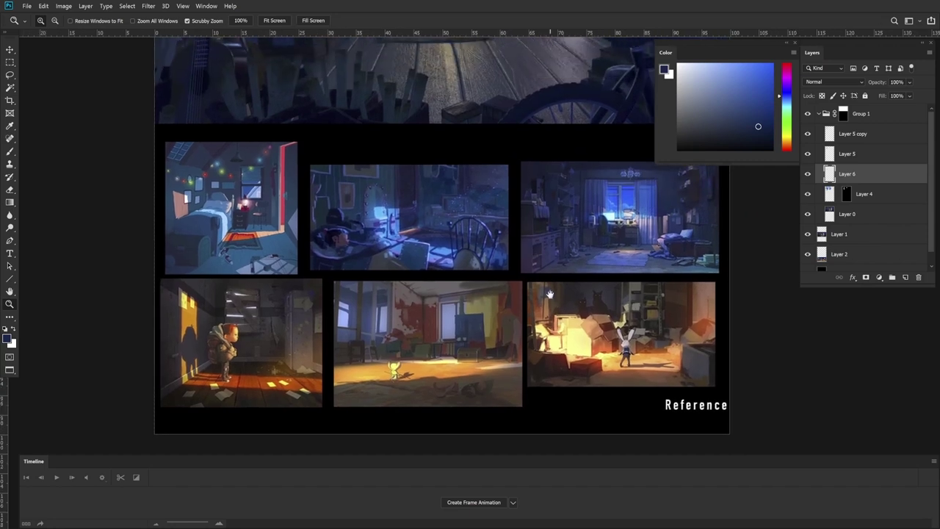
pyautogui.scroll(10, 549, 294)
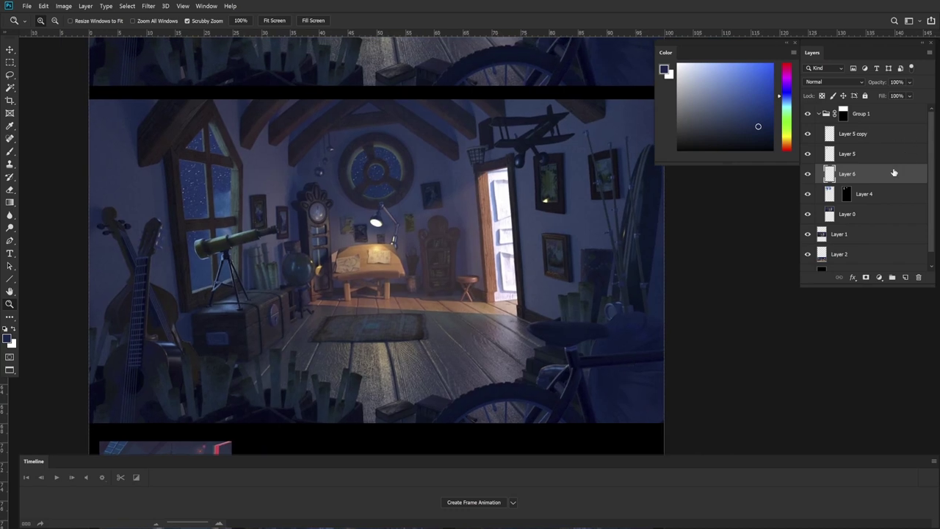
pyautogui.click(810, 174)
pyautogui.click(810, 174)
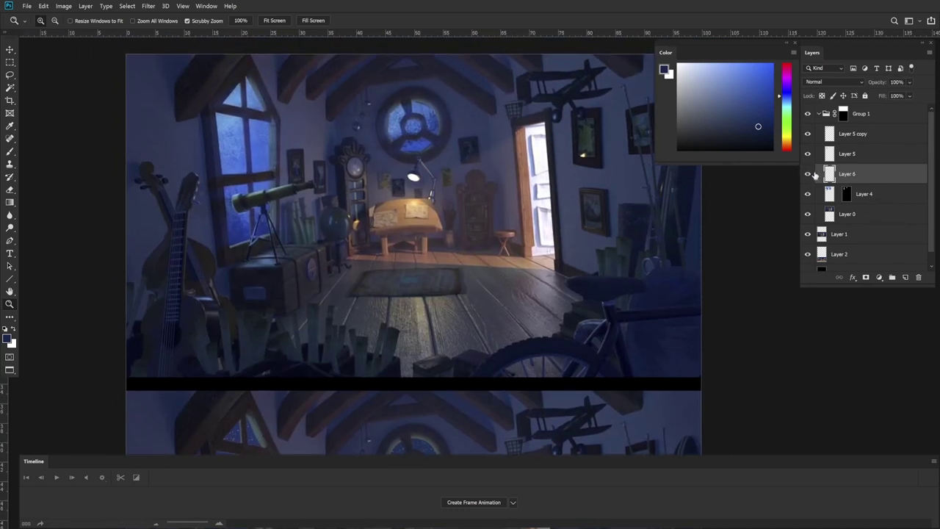
pyautogui.click(811, 174)
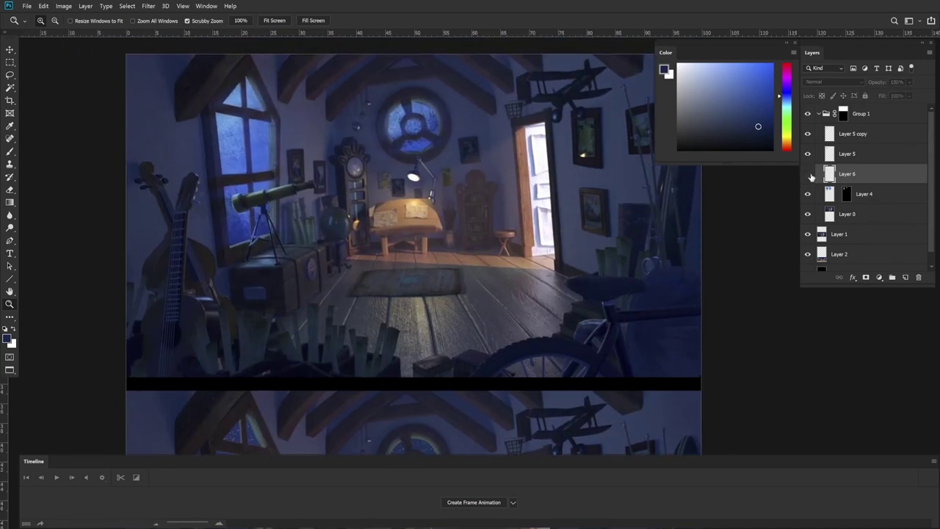
pyautogui.click(811, 174)
# Step: Add a new layer above Layer 6 and lasso-select the bright doorway opening in the upper render
pyautogui.click(905, 277)
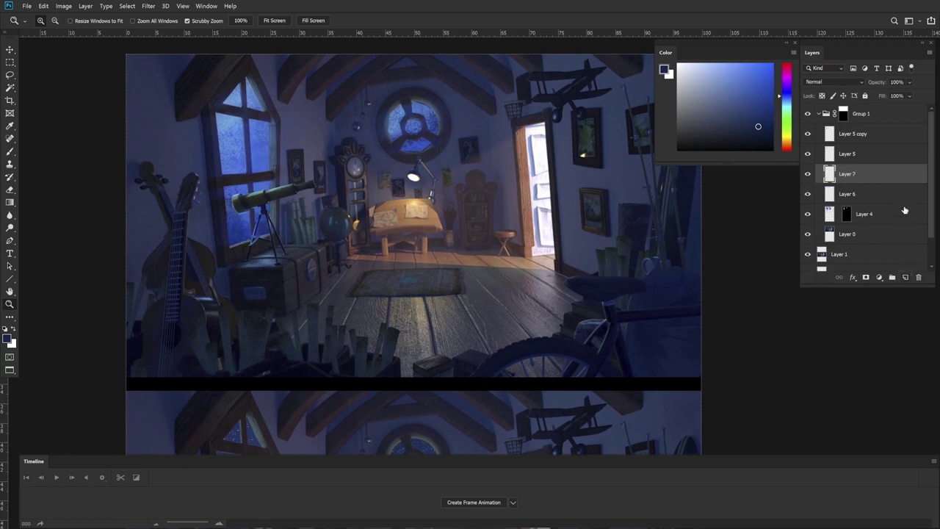
pyautogui.press('l')
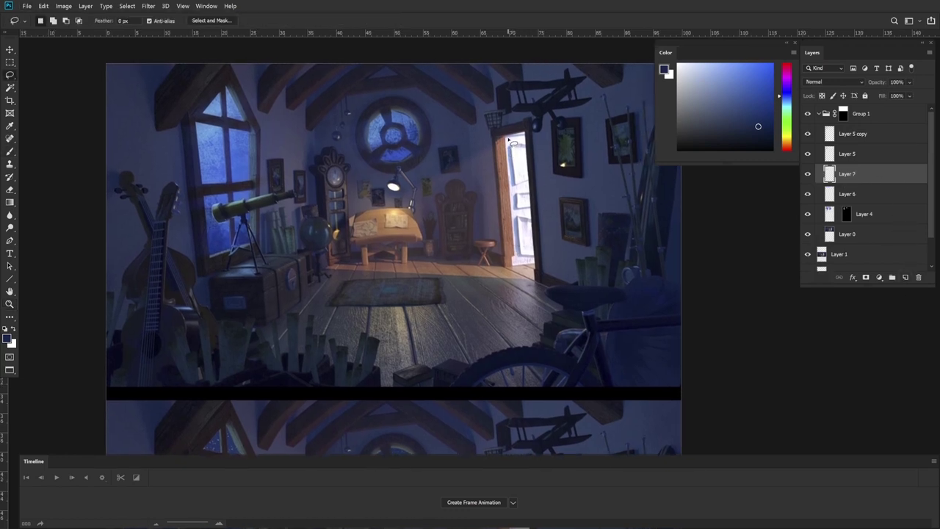
pyautogui.moveTo(504, 138); pyautogui.dragTo(514, 260)
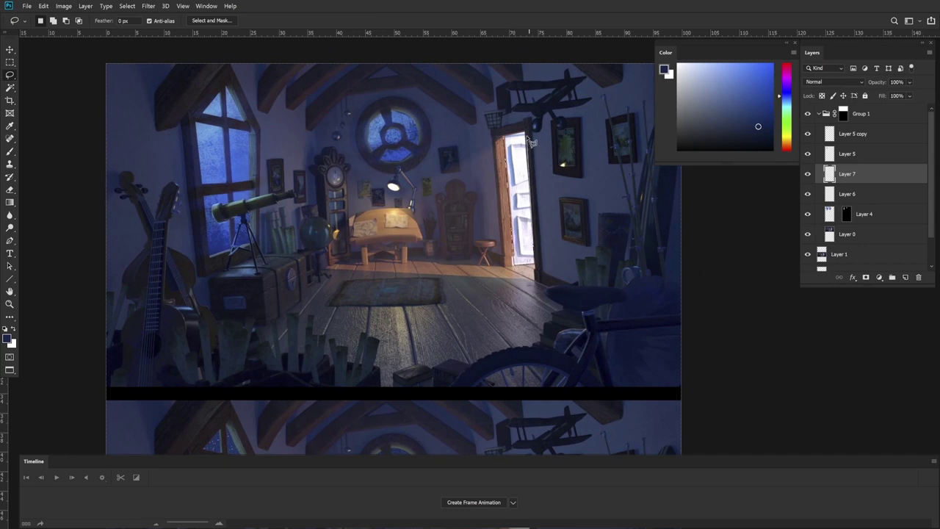
# Step: Brush over the selected doorway opening with a dark reddish brown at 68% opacity, adapted from a colour sampled beside the door
pyautogui.press('b')
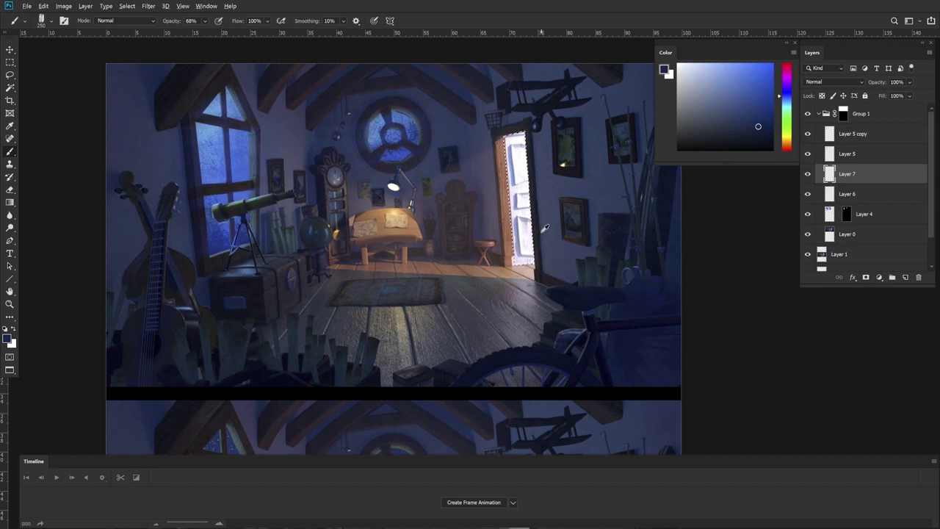
pyautogui.keyDown('alt'); pyautogui.click(542, 231); pyautogui.keyUp('alt')
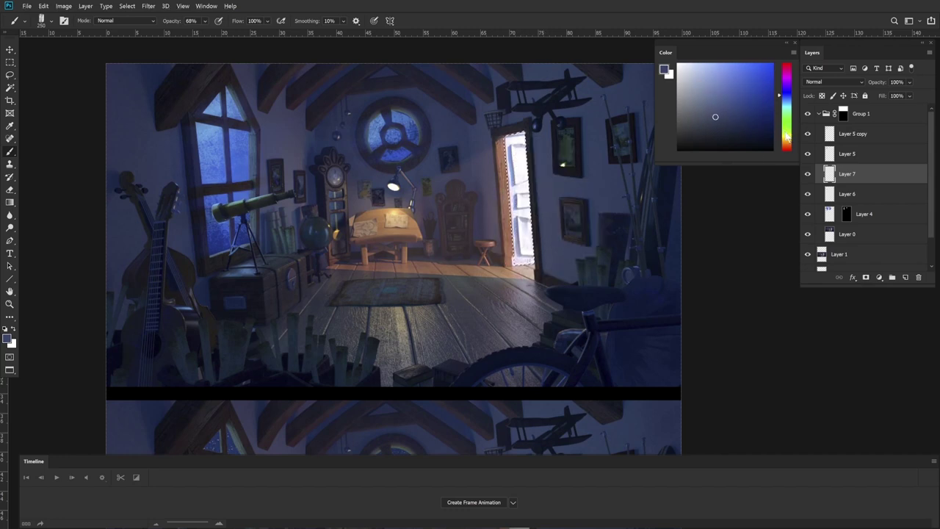
pyautogui.moveTo(786, 136); pyautogui.dragTo(790, 151)
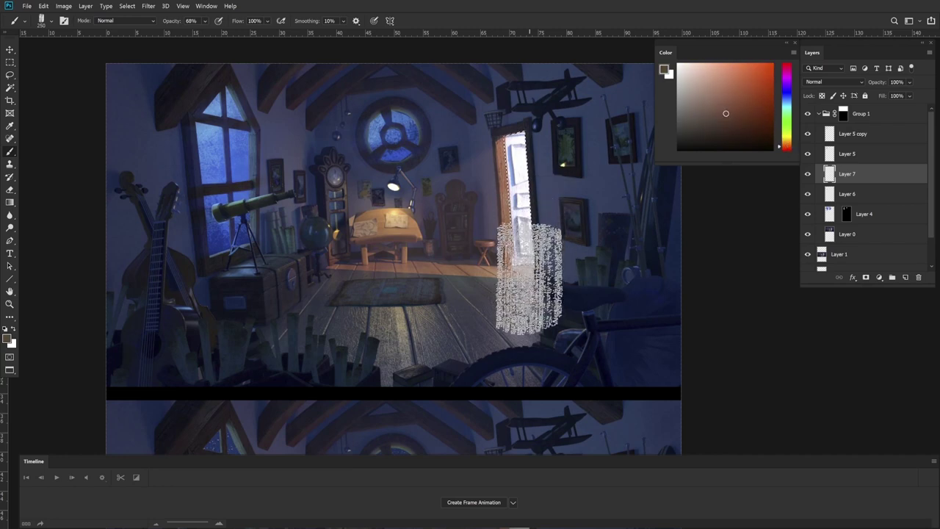
pyautogui.moveTo(529, 279)
pyautogui.mouseDown()
pyautogui.moveTo(521, 138)
pyautogui.moveTo(536, 125)
pyautogui.moveTo(529, 288)
pyautogui.moveTo(521, 119)
pyautogui.moveTo(516, 257)
pyautogui.moveTo(522, 67)
pyautogui.mouseUp()
pyautogui.moveTo(739, 122); pyautogui.dragTo(735, 126)
pyautogui.moveTo(535, 205)
pyautogui.mouseDown()
pyautogui.moveTo(527, 102)
pyautogui.moveTo(524, 155)
pyautogui.moveTo(531, 86)
pyautogui.mouseUp()
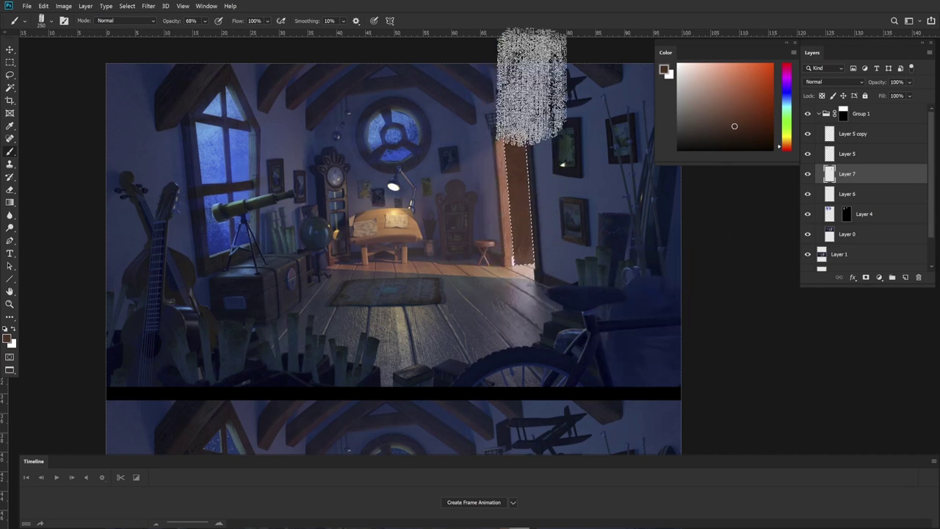
pyautogui.moveTo(534, 208)
pyautogui.mouseDown()
pyautogui.moveTo(526, 113)
pyautogui.moveTo(537, 51)
pyautogui.mouseUp()
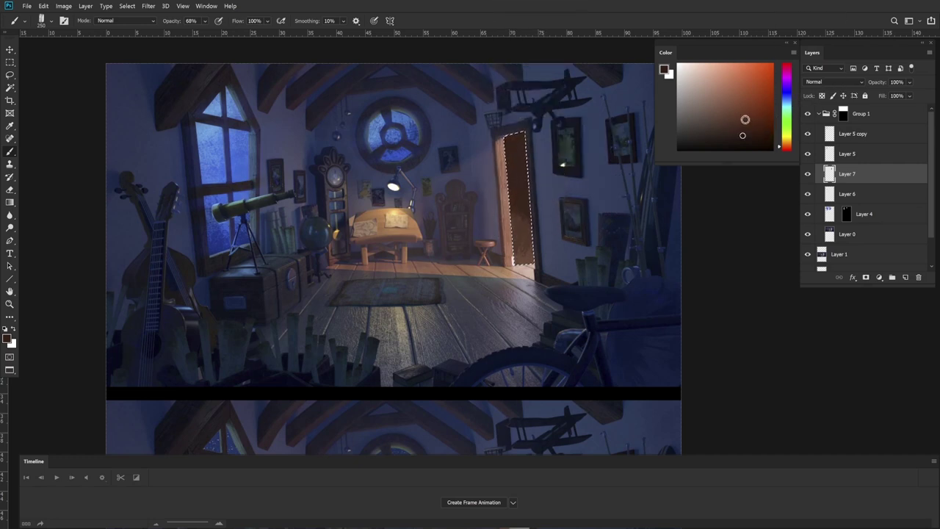
# Step: Repaint the selected doorway opening in a lighter warm tan
pyautogui.click(782, 140)
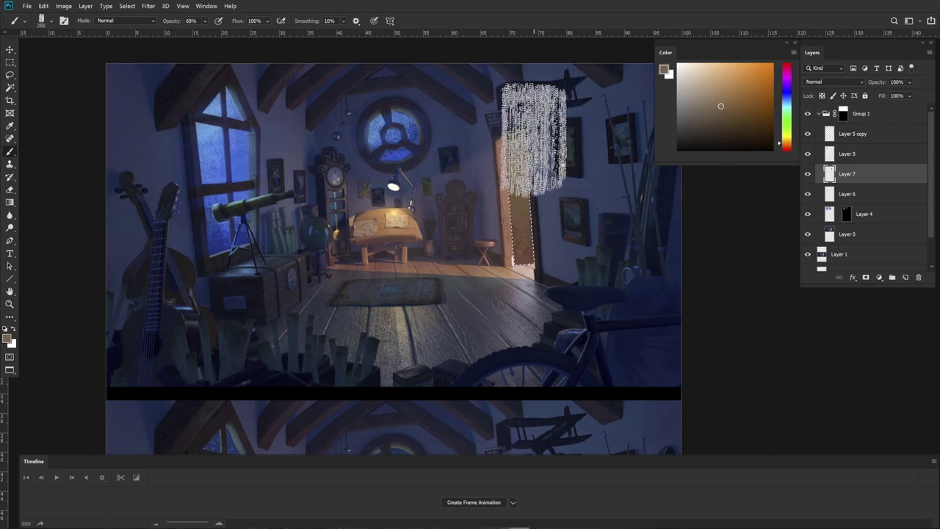
pyautogui.click(714, 93)
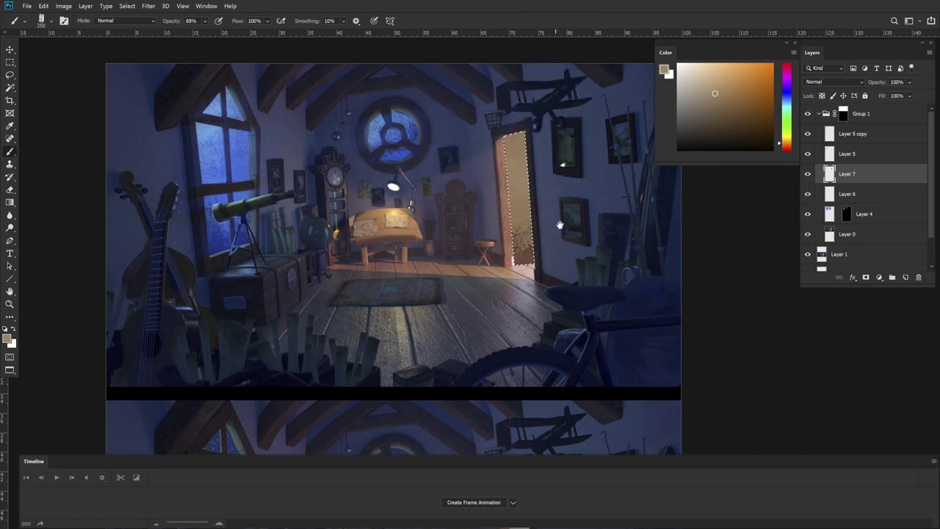
pyautogui.moveTo(568, 218)
pyautogui.mouseDown()
pyautogui.moveTo(560, 97)
pyautogui.moveTo(582, 248)
pyautogui.mouseUp()
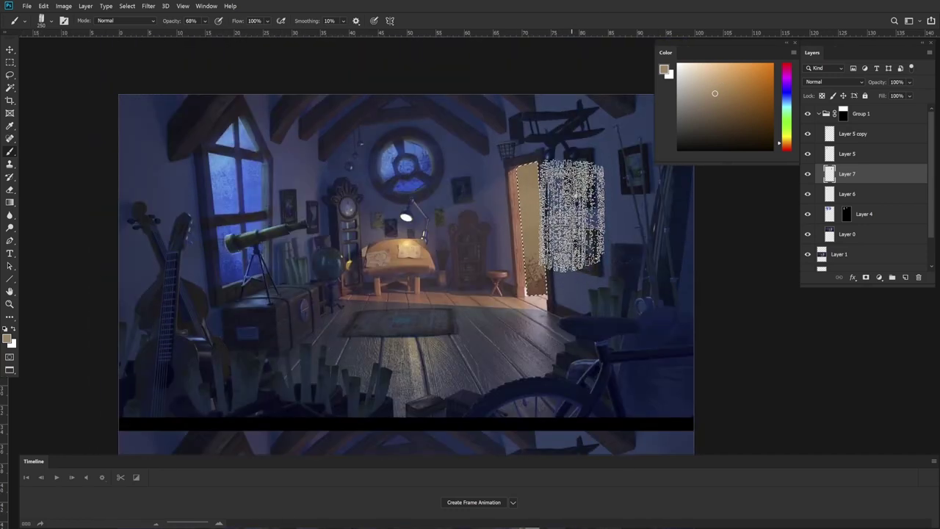
pyautogui.moveTo(593, 351)
pyautogui.mouseDown()
pyautogui.moveTo(600, 99)
pyautogui.moveTo(576, 329)
pyautogui.mouseUp()
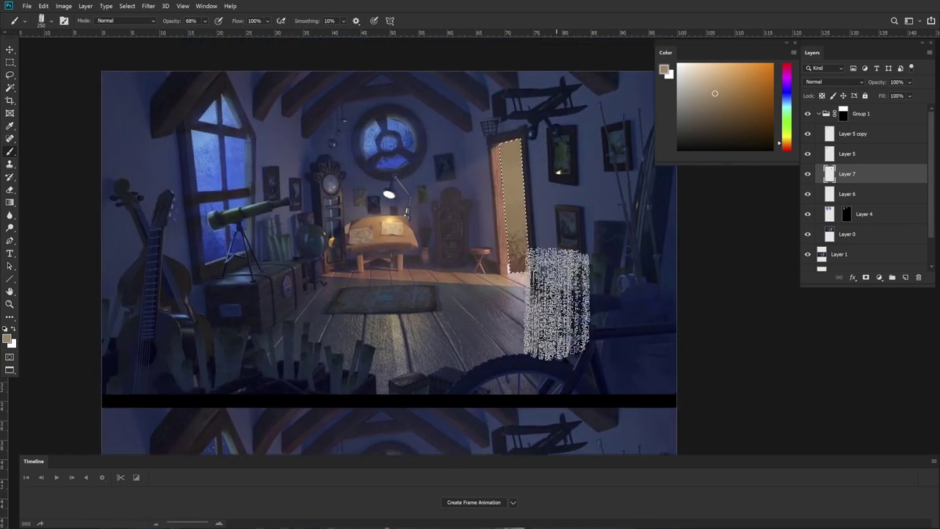
pyautogui.moveTo(571, 334); pyautogui.dragTo(553, 369)
# Step: Blend the doorway opening into a light peach tone using colours sampled from the door frame and the painted area
pyautogui.keyDown('alt'); pyautogui.click(495, 168); pyautogui.keyUp('alt')
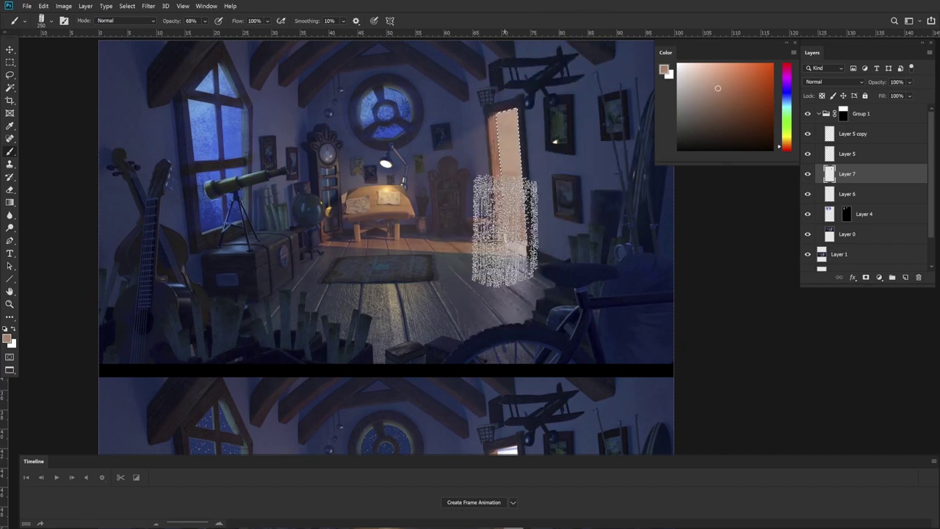
pyautogui.keyDown('alt'); pyautogui.click(505, 220); pyautogui.keyUp('alt')
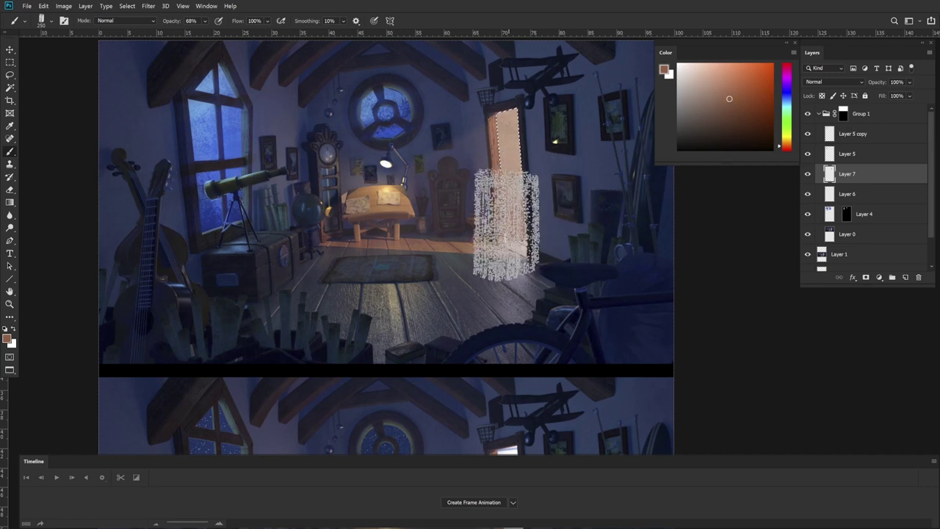
pyautogui.keyDown('alt'); pyautogui.click(505, 213); pyautogui.keyUp('alt')
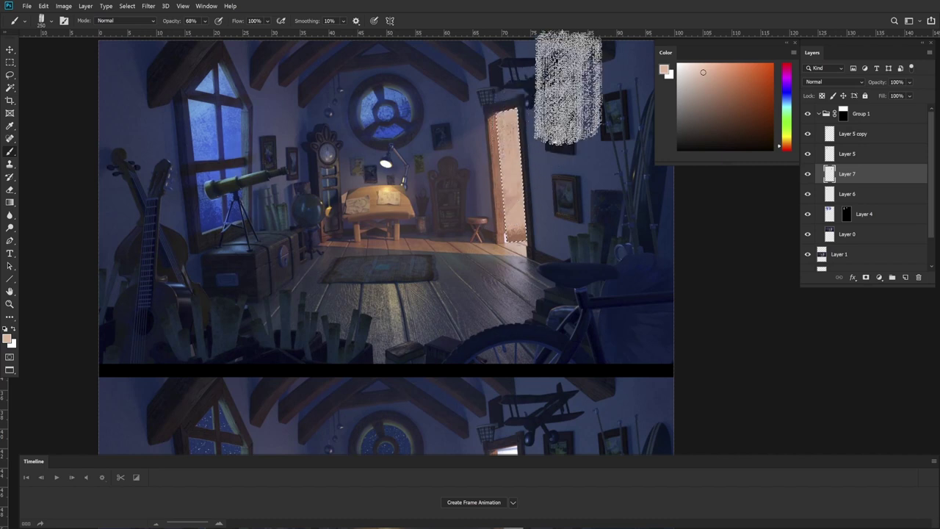
# Step: Deselect the doorway, compare it with the original lower render, and sample the original doorway's white
pyautogui.press('z')
pyautogui.keyDown('alt'); pyautogui.click(554, 167); pyautogui.keyUp('alt')
pyautogui.moveTo(555, 166); pyautogui.dragTo(553, 165)
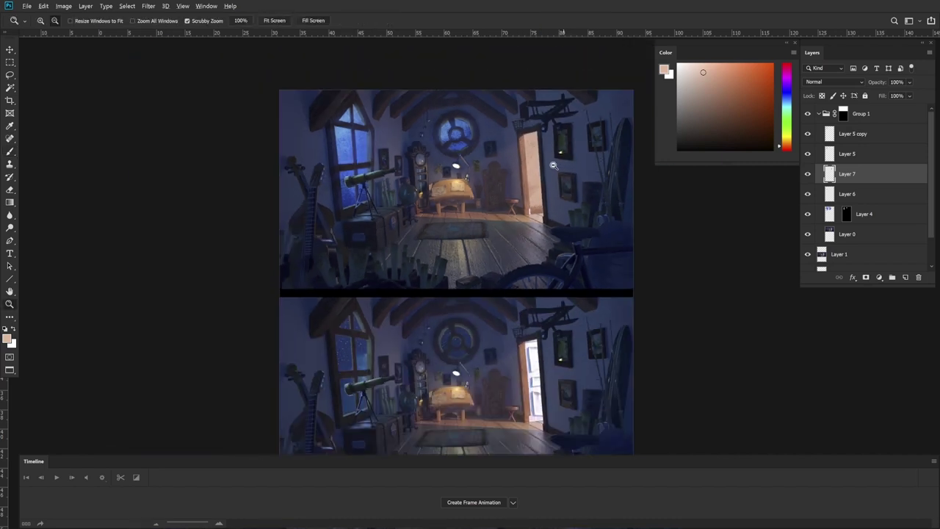
pyautogui.scroll(-2, 558, 161)
pyautogui.press('b')
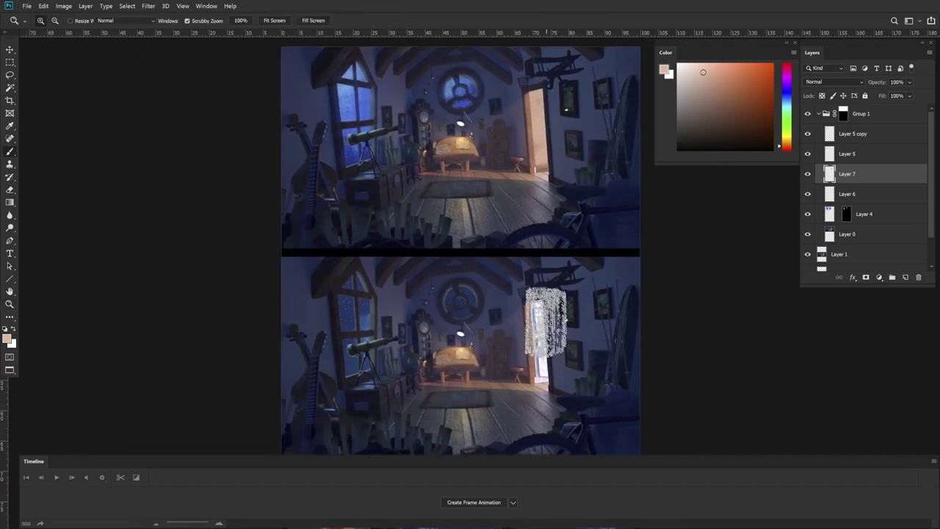
pyautogui.keyDown('alt'); pyautogui.click(539, 317); pyautogui.keyUp('alt')
pyautogui.keyDown('alt'); pyautogui.click(538, 318); pyautogui.keyUp('alt')
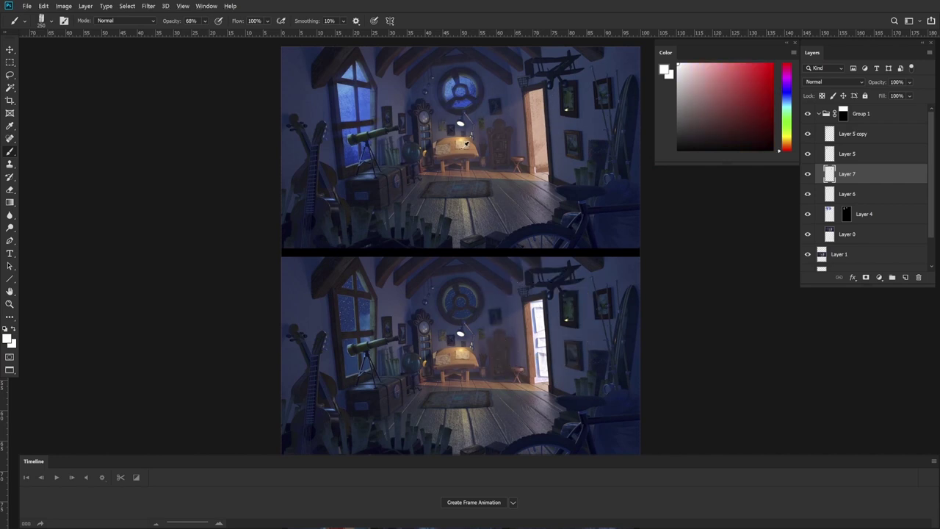
# Step: Trace perspective lines from near the globe past the door's top edge with a temporary polygonal lasso, and cancel them
pyautogui.press('z')
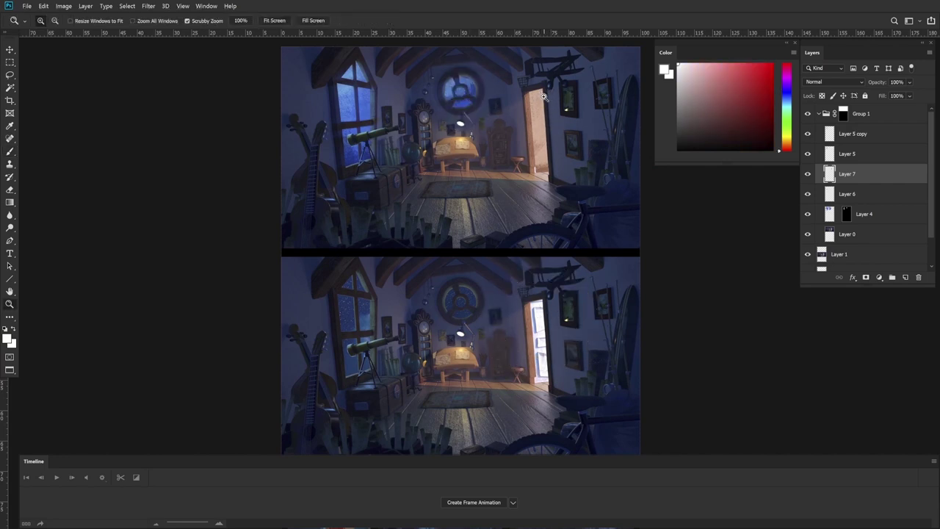
pyautogui.click(544, 96)
pyautogui.press('l')
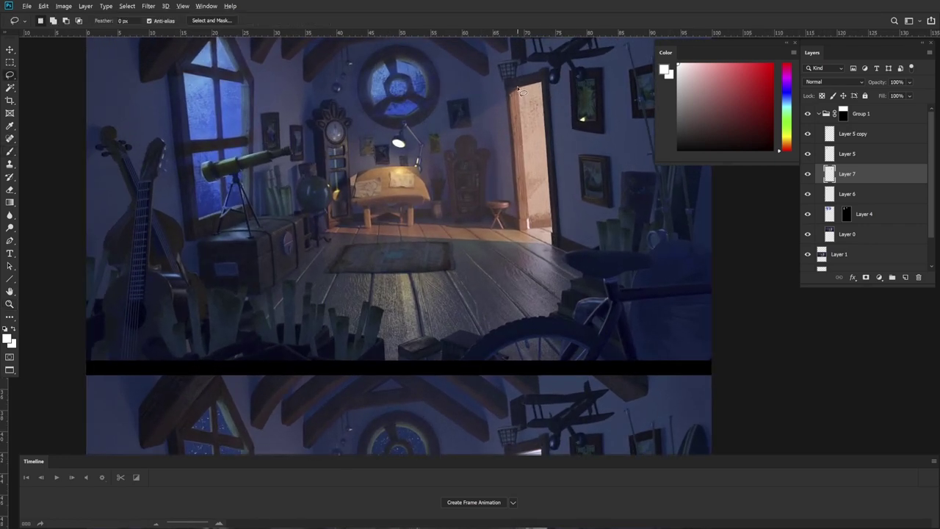
pyautogui.moveTo(558, 128); pyautogui.dragTo(567, 207)
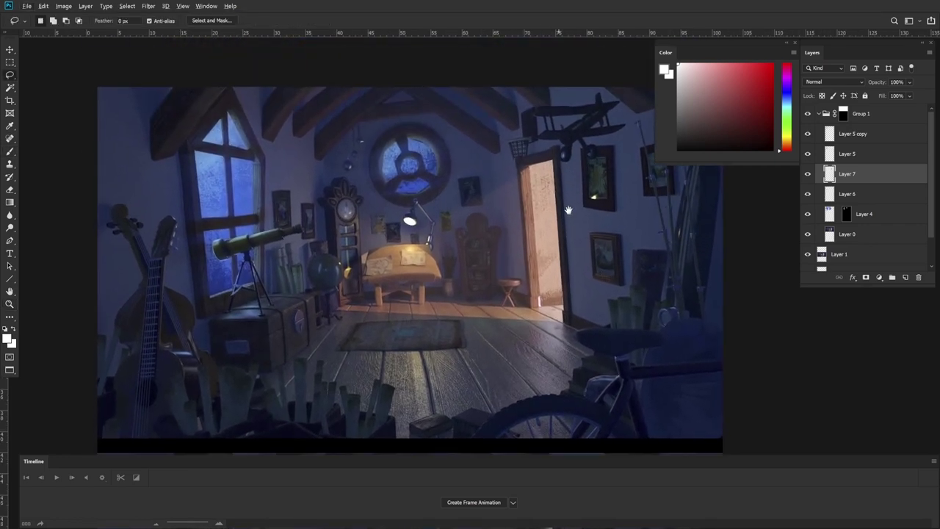
pyautogui.press('z')
pyautogui.moveTo(408, 262); pyautogui.dragTo(367, 274)
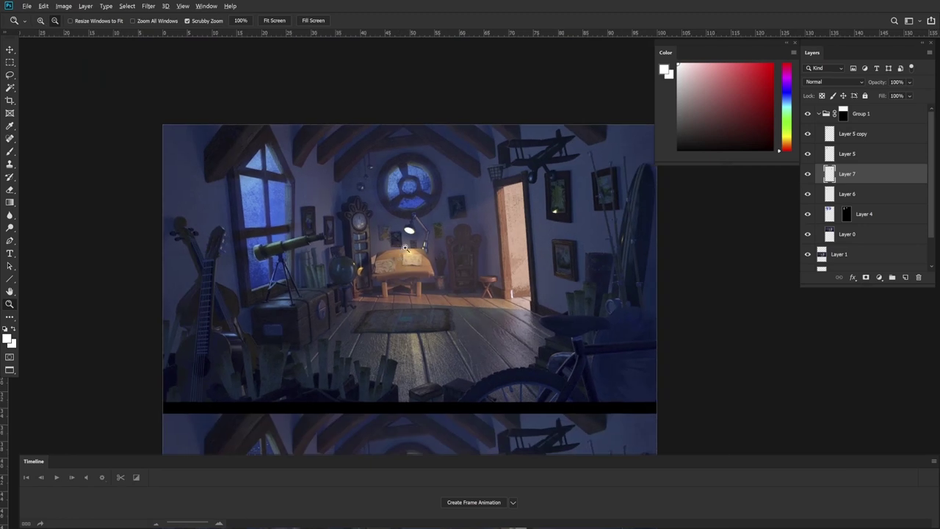
pyautogui.press('b')
pyautogui.press('l')
pyautogui.click(338, 282)
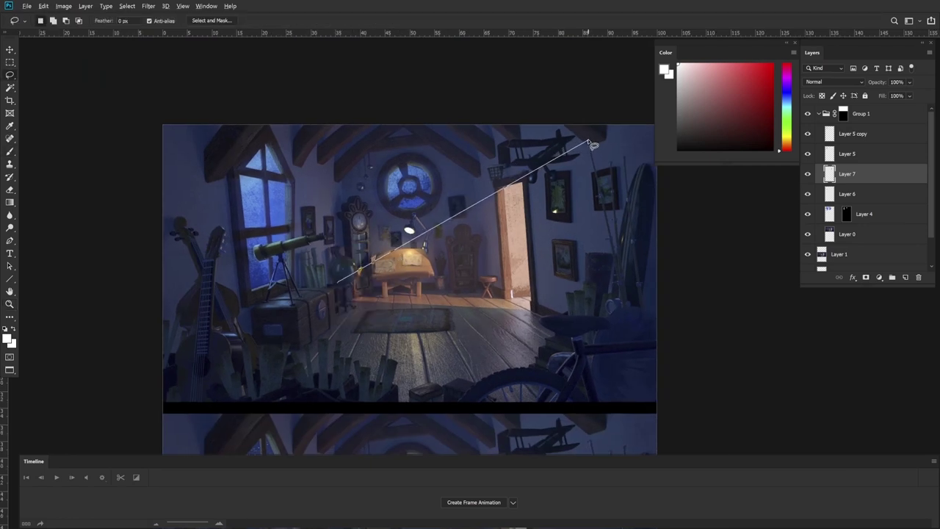
pyautogui.press('Escape')
pyautogui.keyDown('alt'); pyautogui.click(340, 284); pyautogui.keyUp('alt')
pyautogui.press('Escape')
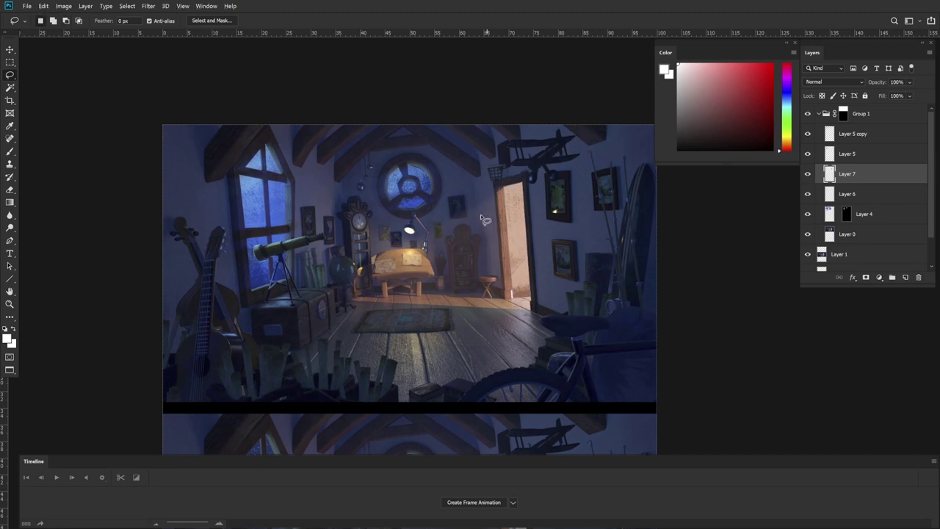
pyautogui.click(333, 276)
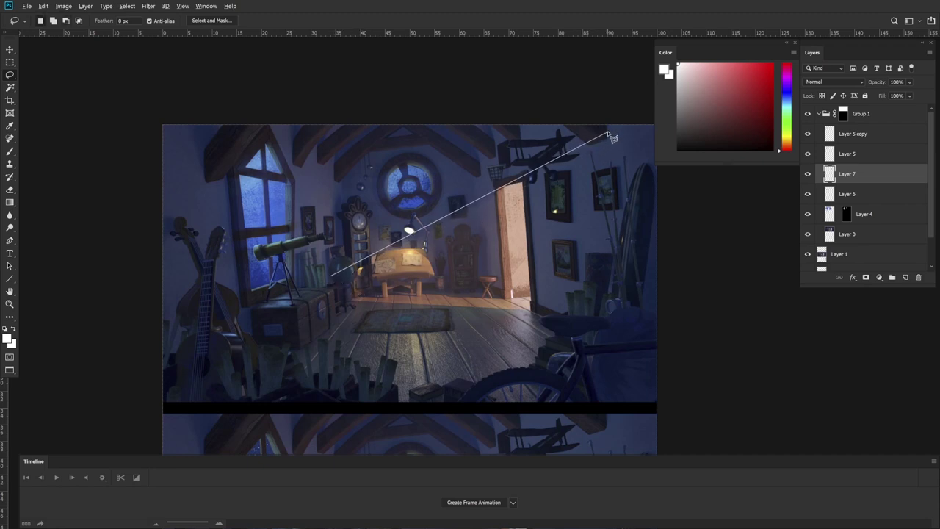
pyautogui.click(559, 161)
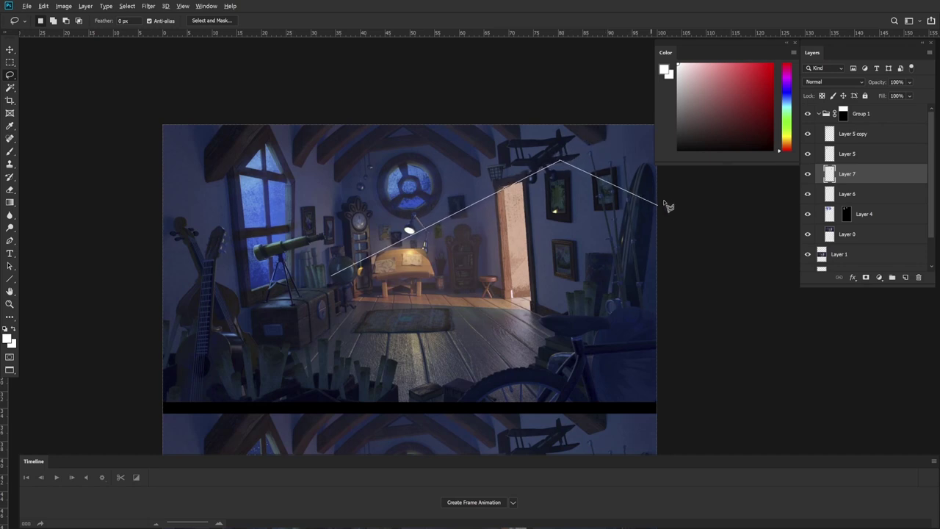
pyautogui.press('Escape')
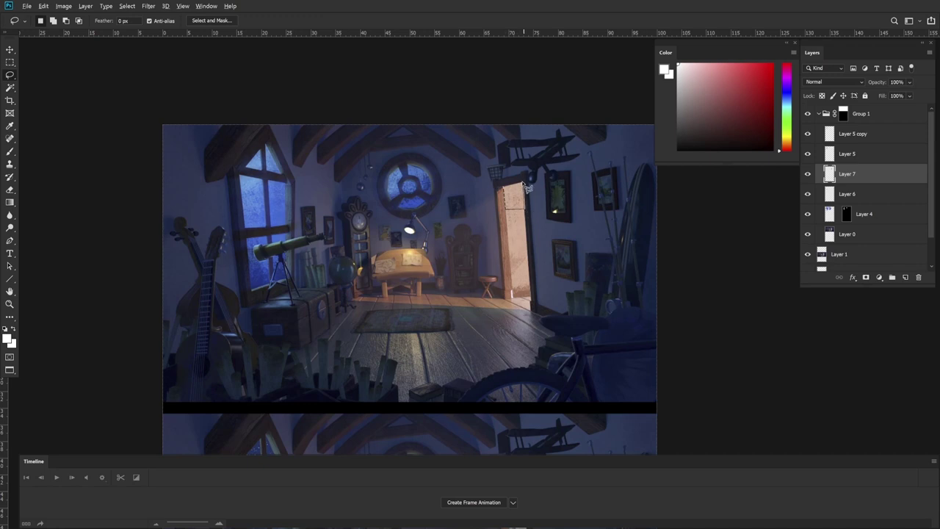
# Step: Select the doorway's upper section, brush in warm brown and light peach tones based on sampled doorway colours, and deselect
pyautogui.click(526, 186)
pyautogui.press('b')
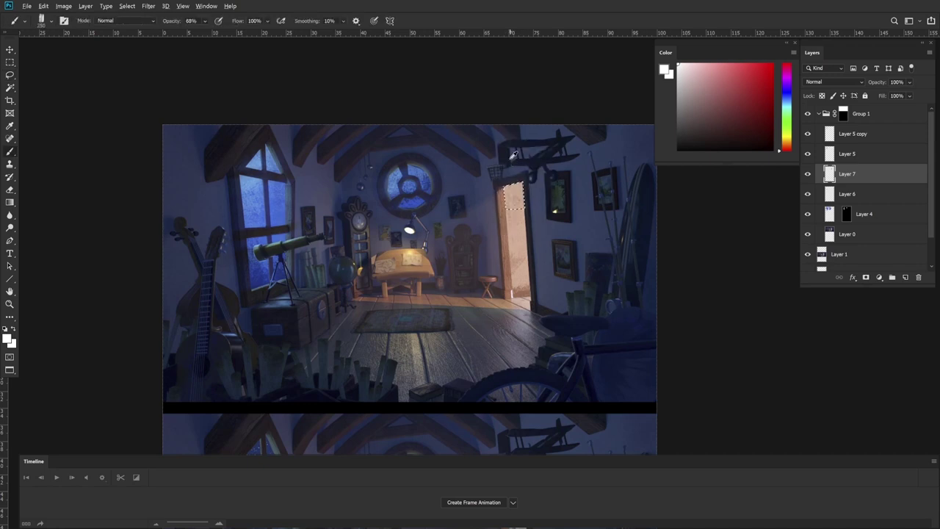
pyautogui.keyDown('alt'); pyautogui.click(511, 179); pyautogui.keyUp('alt')
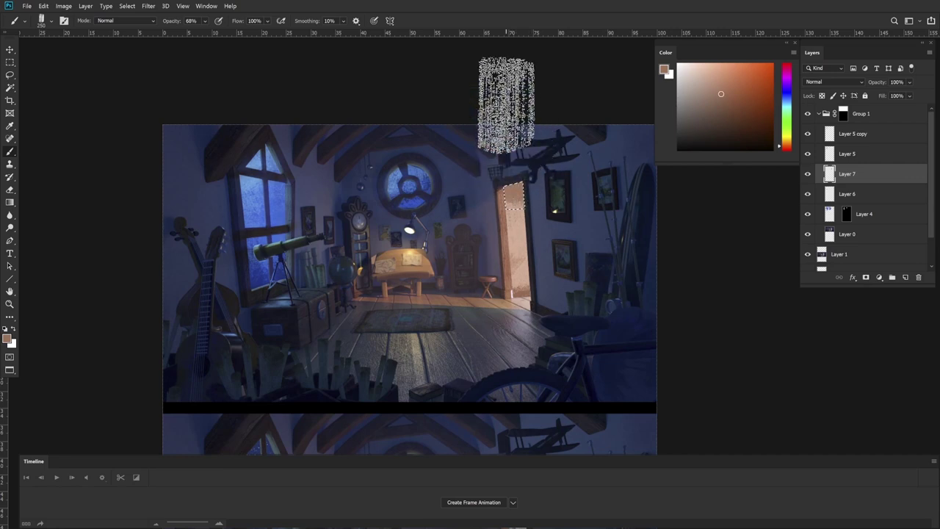
pyautogui.moveTo(736, 103); pyautogui.dragTo(733, 109)
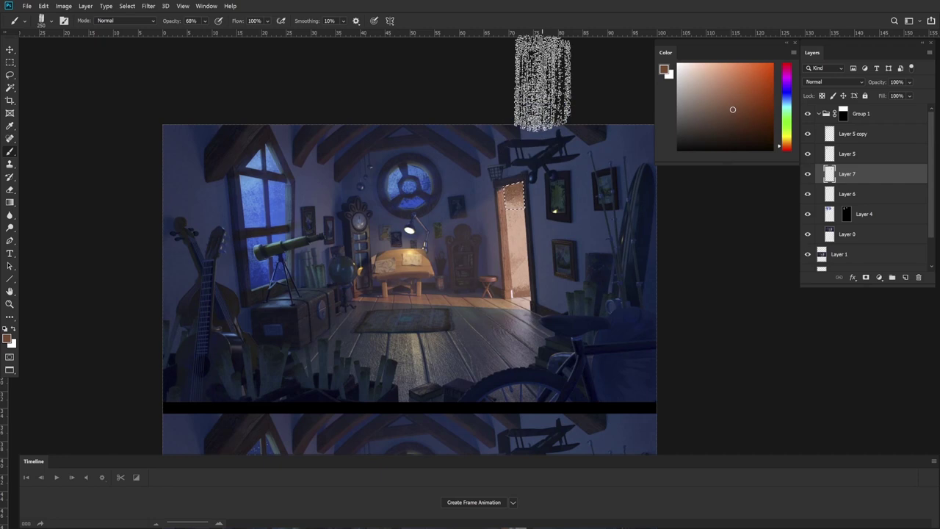
pyautogui.keyDown('alt'); pyautogui.click(518, 198); pyautogui.keyUp('alt')
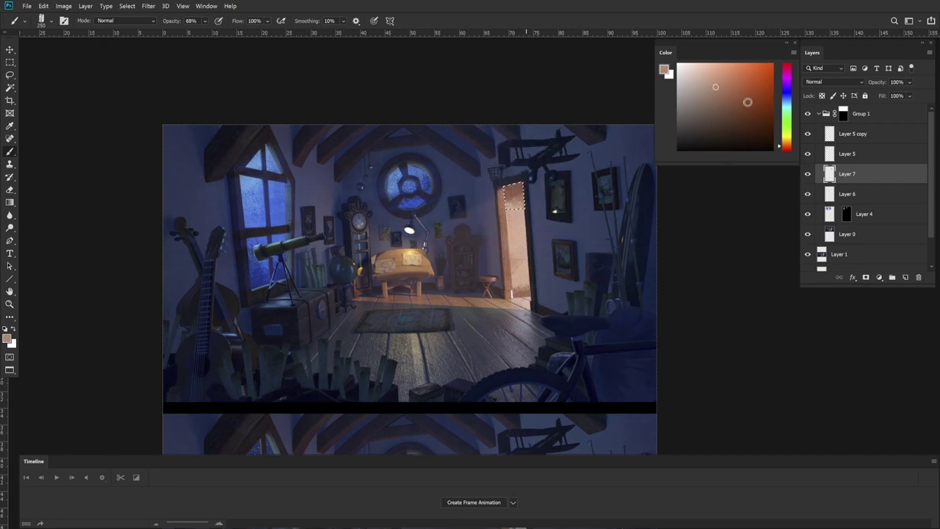
pyautogui.moveTo(788, 144); pyautogui.dragTo(788, 143)
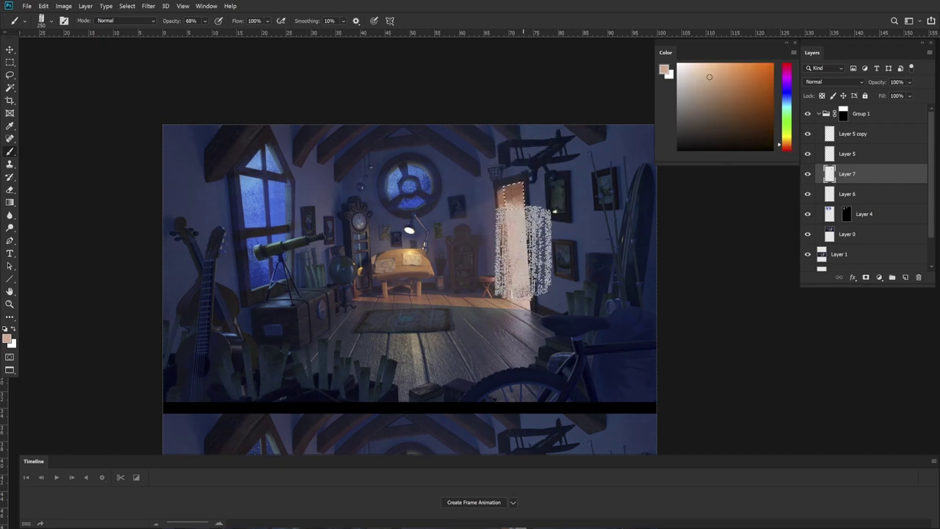
pyautogui.moveTo(532, 253)
pyautogui.mouseDown()
pyautogui.moveTo(543, 245)
pyautogui.moveTo(524, 254)
pyautogui.moveTo(517, 245)
pyautogui.moveTo(513, 294)
pyautogui.mouseUp()
pyautogui.hotkey('ctrl', 'd')
# Step: Select the lower section of the doorway opening, brush in a light warm tan, and deselect it
pyautogui.press('l')
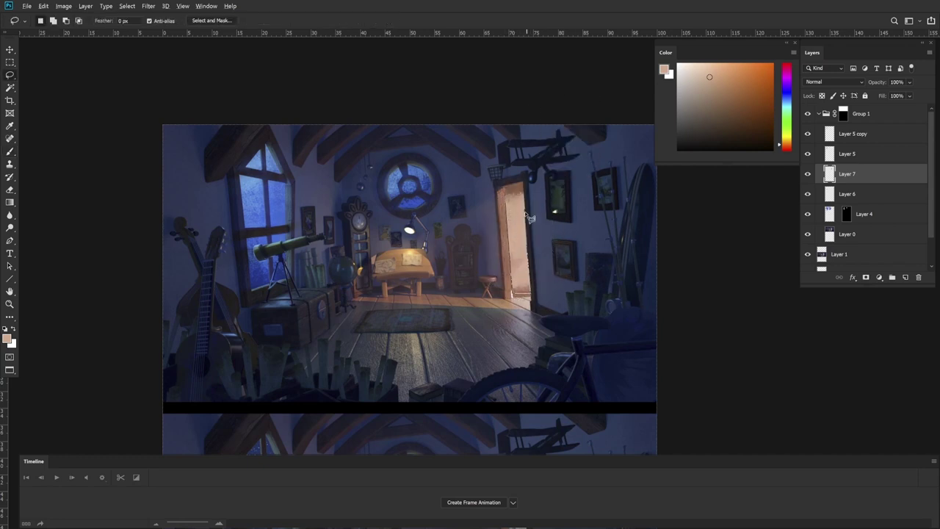
pyautogui.moveTo(528, 208); pyautogui.dragTo(509, 222)
pyautogui.press('b')
pyautogui.click(706, 74)
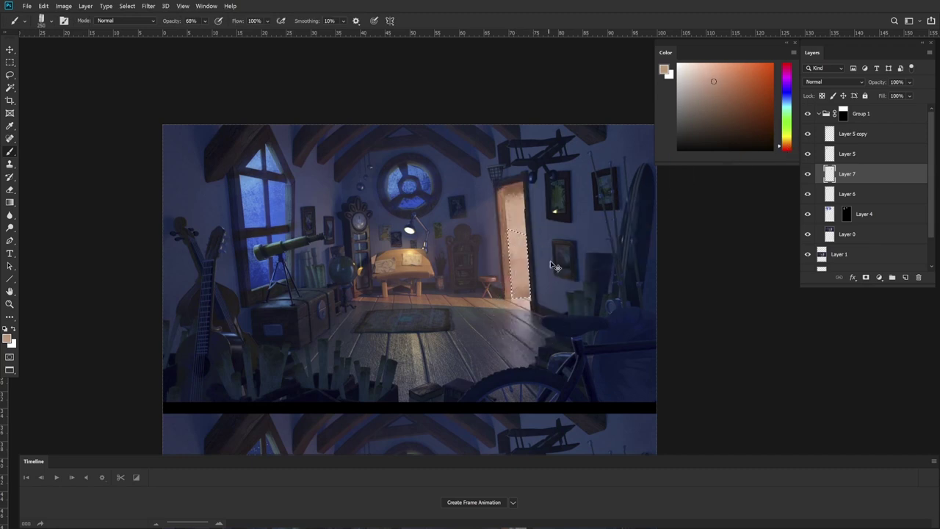
pyautogui.hotkey('ctrl', 'd')
# Step: Check the original lower render's perspective with a temporary lasso line from near the globe past the doorway's top corner, and cancel it
pyautogui.moveTo(577, 273)
pyautogui.mouseDown()
pyautogui.moveTo(586, 181)
pyautogui.moveTo(572, 191)
pyautogui.mouseUp()
pyautogui.moveTo(566, 312); pyautogui.dragTo(554, 230)
pyautogui.press('l')
pyautogui.moveTo(493, 230); pyautogui.dragTo(488, 241)
pyautogui.hotkey('ctrl', 'd')
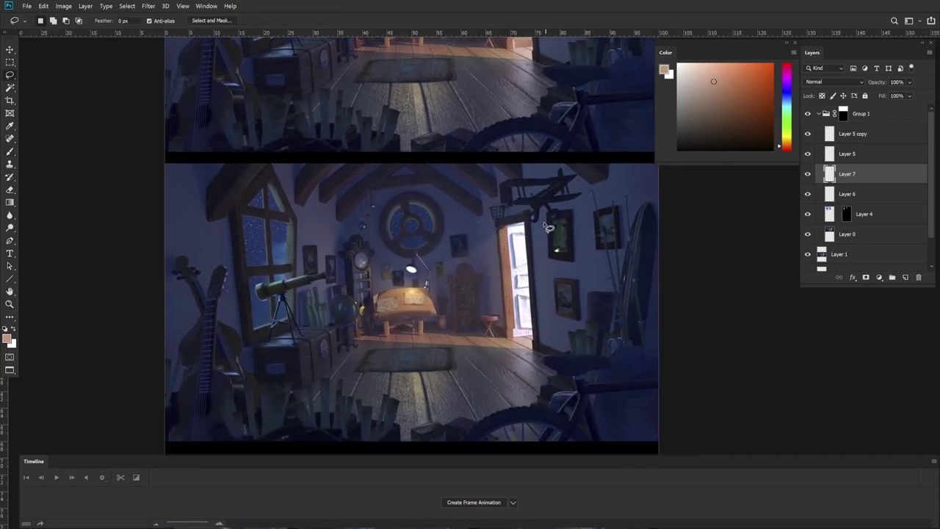
pyautogui.click(336, 334)
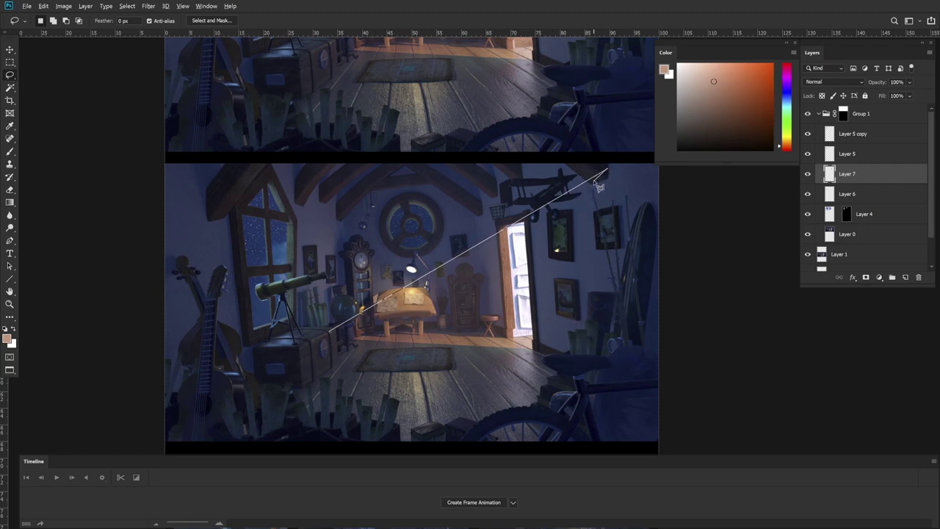
pyautogui.press('Escape')
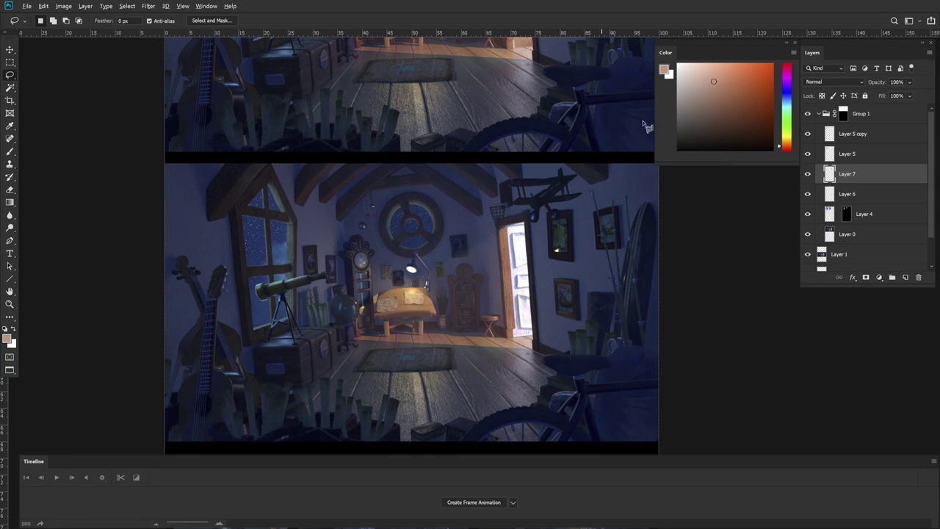
# Step: Compare the repainted render with the reference images below the original, marking across them with temporary lasso selections
pyautogui.scroll(5, 581, 271)
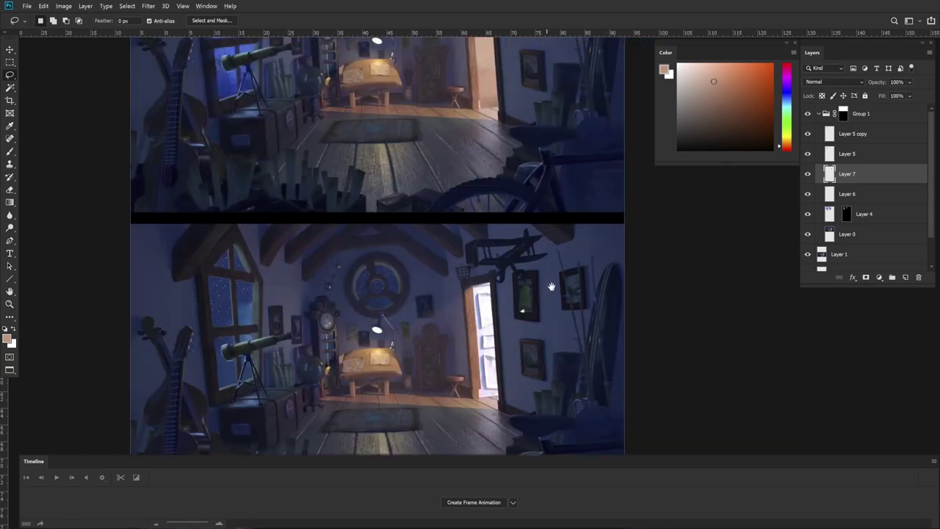
pyautogui.hotkey('ctrl', 'space')
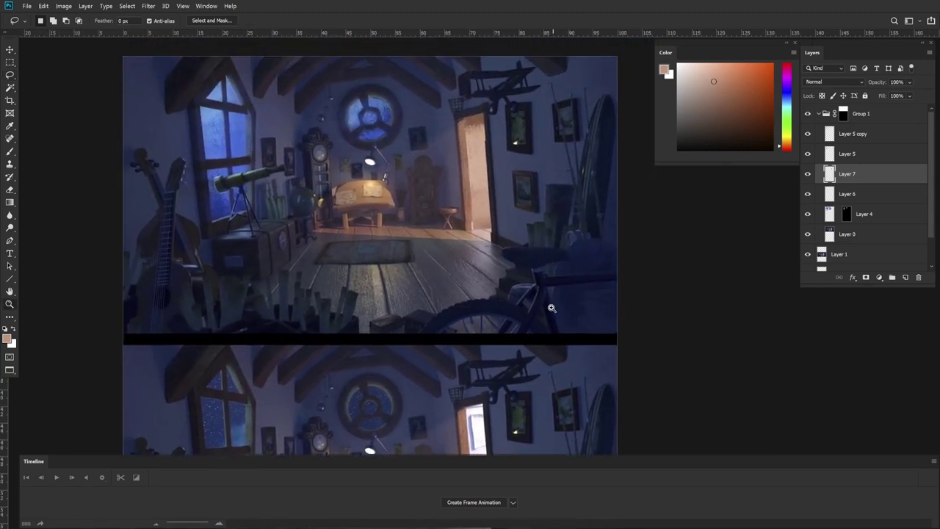
pyautogui.moveTo(550, 311); pyautogui.dragTo(539, 311)
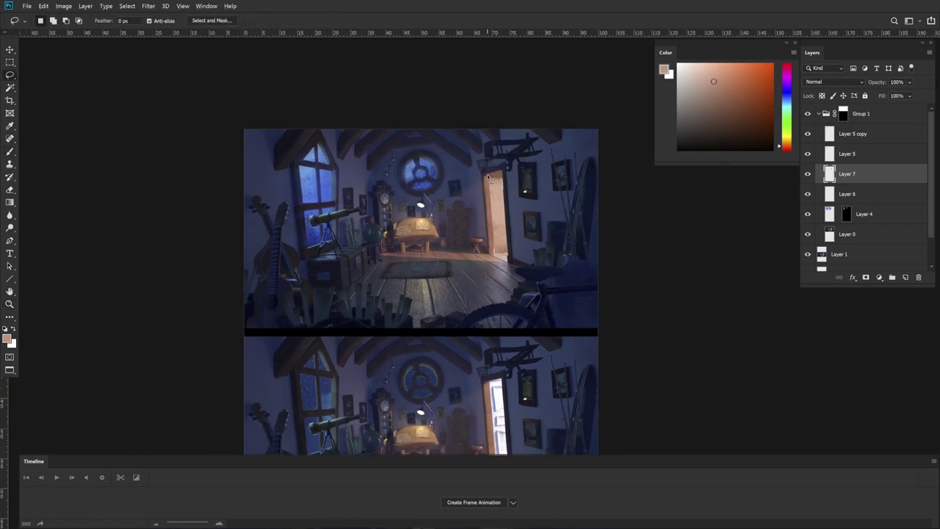
pyautogui.moveTo(497, 305)
pyautogui.mouseDown()
pyautogui.moveTo(542, 269)
pyautogui.moveTo(491, 309)
pyautogui.moveTo(459, 362)
pyautogui.mouseUp()
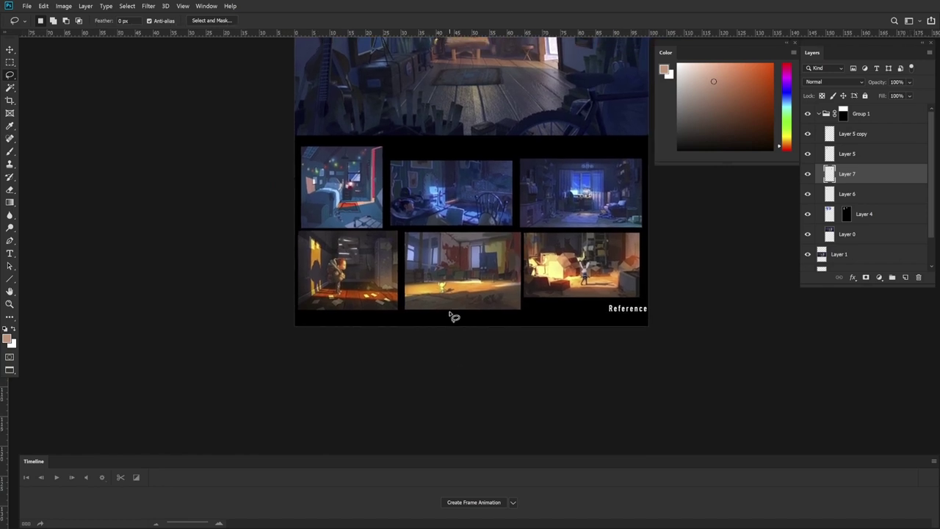
pyautogui.moveTo(359, 166)
pyautogui.mouseDown()
pyautogui.moveTo(426, 152)
pyautogui.moveTo(435, 166)
pyautogui.mouseUp()
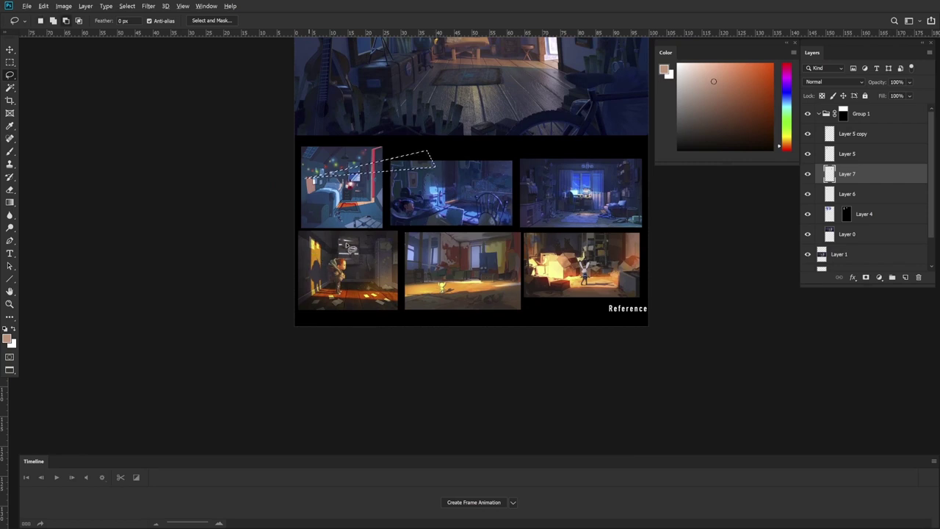
pyautogui.moveTo(307, 239)
pyautogui.mouseDown()
pyautogui.moveTo(465, 221)
pyautogui.moveTo(476, 200)
pyautogui.mouseUp()
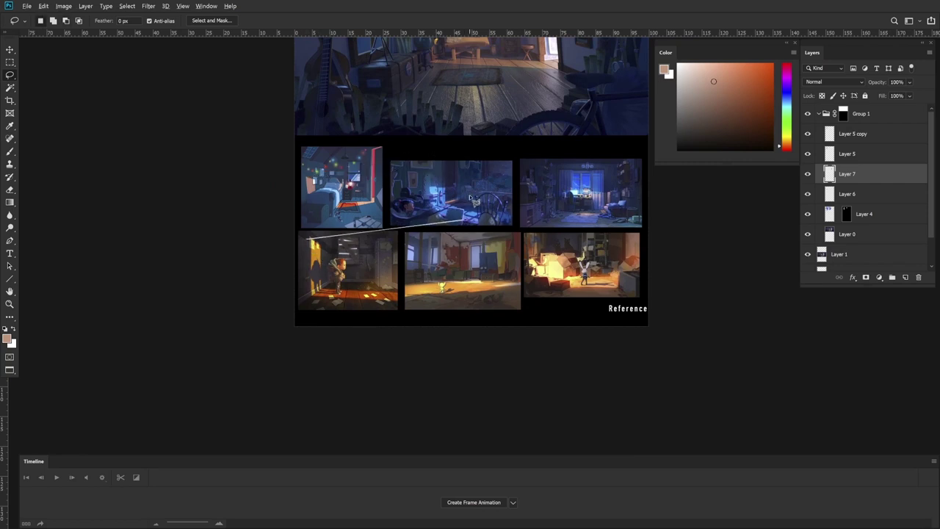
pyautogui.moveTo(592, 144); pyautogui.dragTo(555, 288)
pyautogui.moveTo(533, 144)
pyautogui.mouseDown()
pyautogui.moveTo(544, 111)
pyautogui.moveTo(558, 112)
pyautogui.mouseUp()
pyautogui.hotkey('ctrl', 'd')
pyautogui.press('z')
pyautogui.scroll(5, 549, 145)
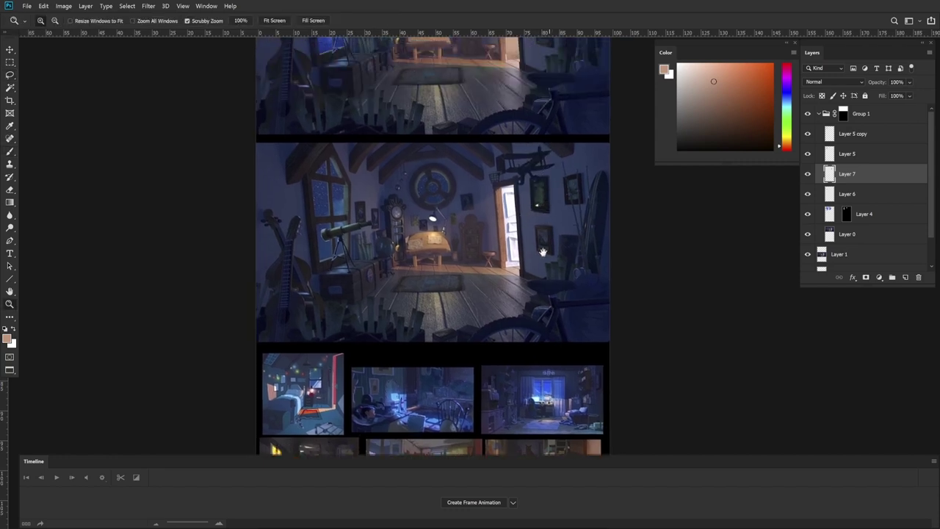
# Step: Add a new layer above Layer 7 and inspect the doorway area of the repainted render
pyautogui.press('l')
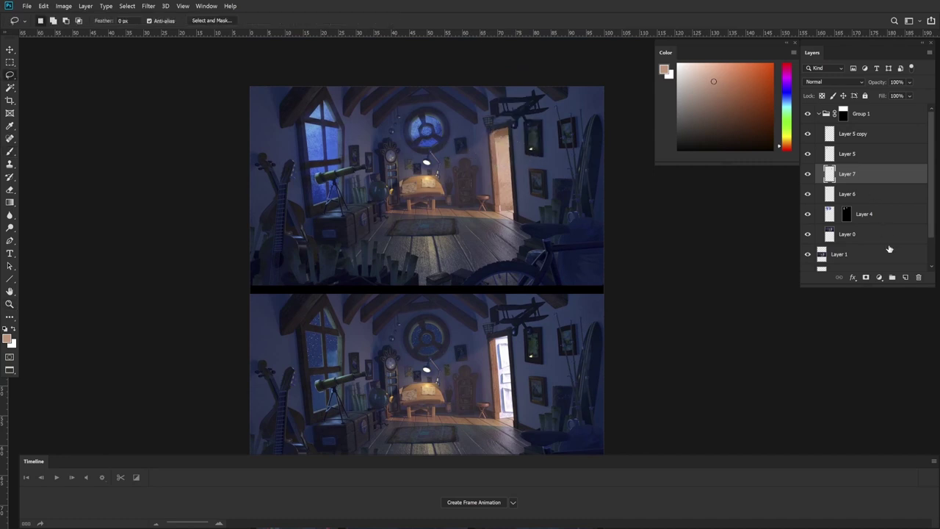
pyautogui.click(906, 277)
pyautogui.press('z')
pyautogui.click(504, 110)
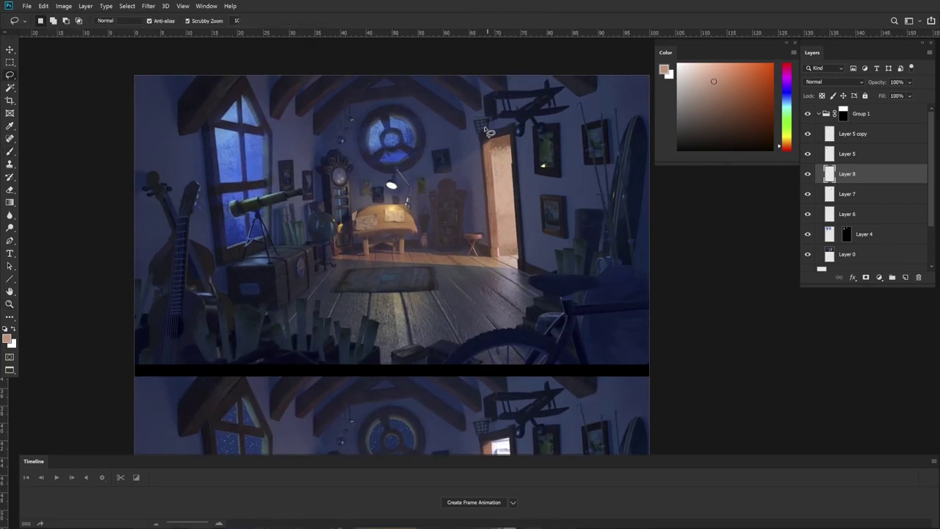
pyautogui.press('l')
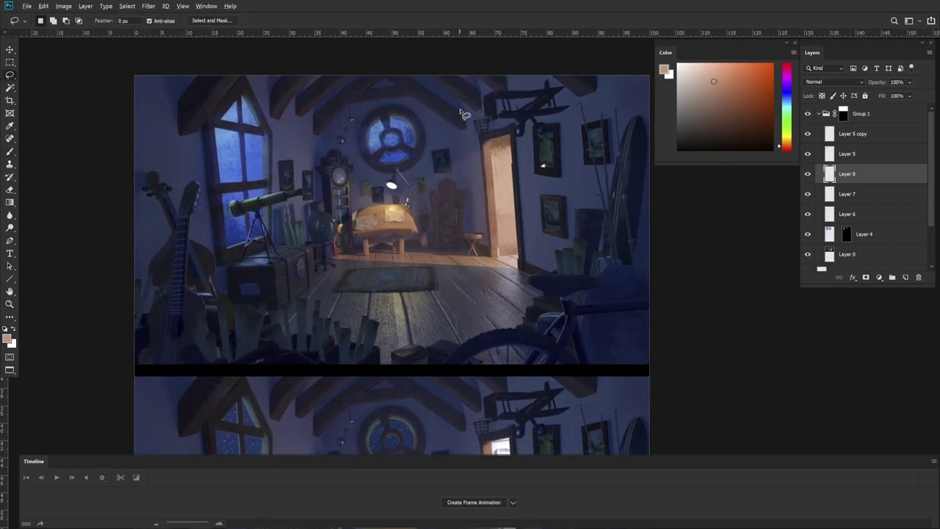
pyautogui.moveTo(537, 155); pyautogui.dragTo(479, 156)
pyautogui.press('z')
pyautogui.moveTo(529, 194); pyautogui.dragTo(525, 170)
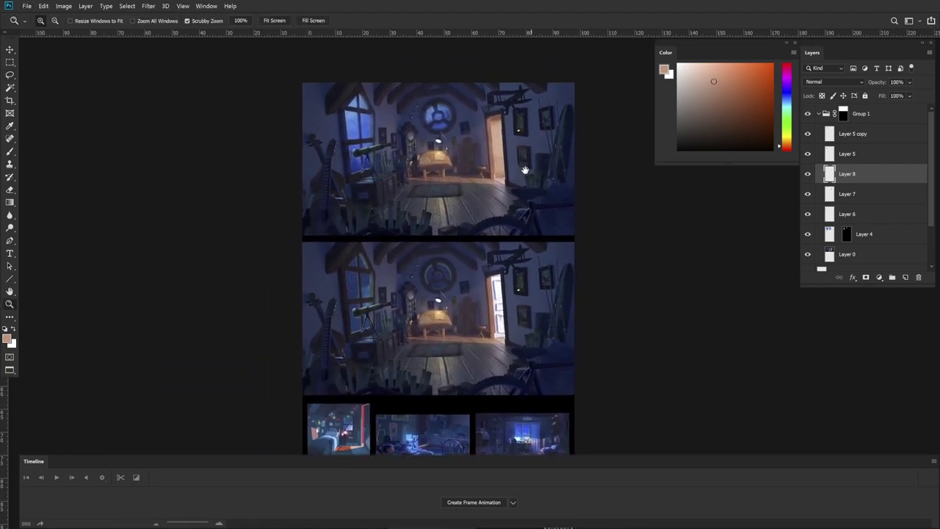
# Step: Toggle the visibility of Layer 8, Layer 5 and Layer 7 to check what each contains
pyautogui.click(806, 175)
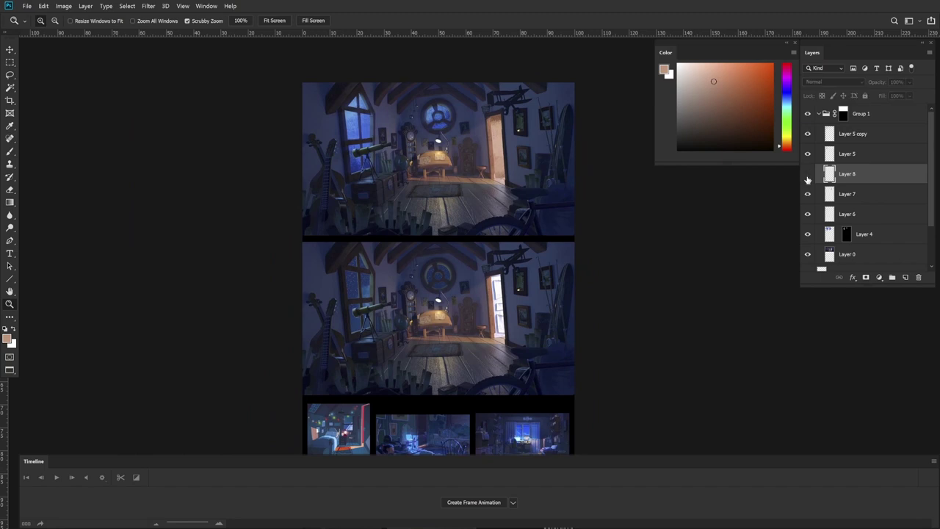
pyautogui.click(807, 154)
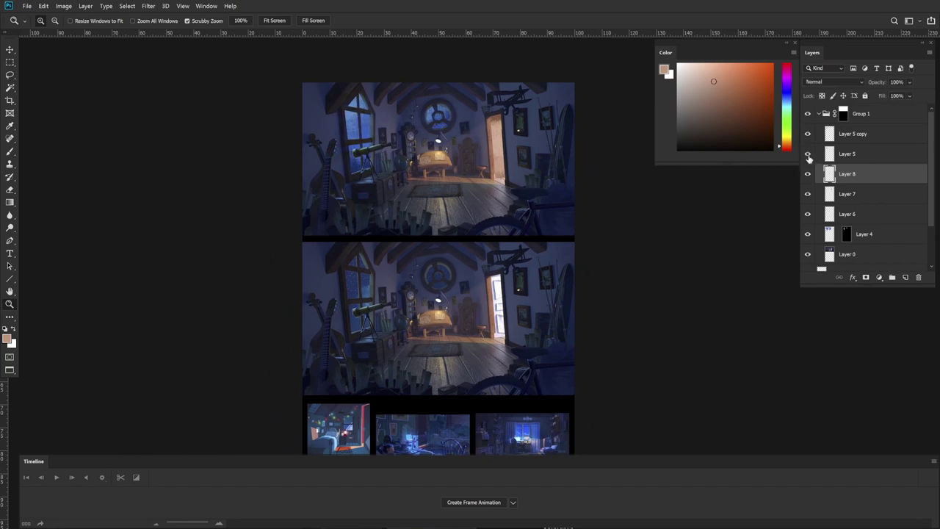
pyautogui.click(808, 154)
pyautogui.click(808, 175)
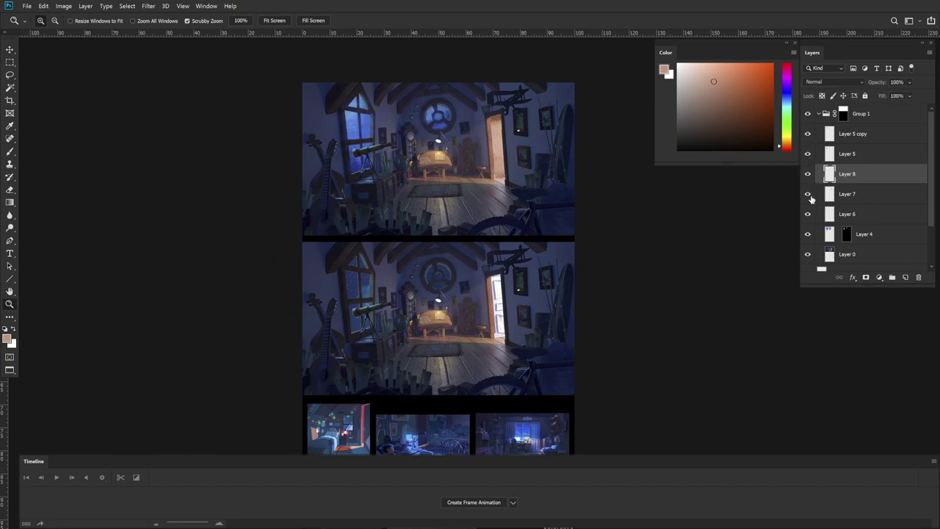
pyautogui.click(808, 195)
# Step: On Layer 7, outline the door's tall upper panels and fill them with a brown sampled from the door frame
pyautogui.click(862, 196)
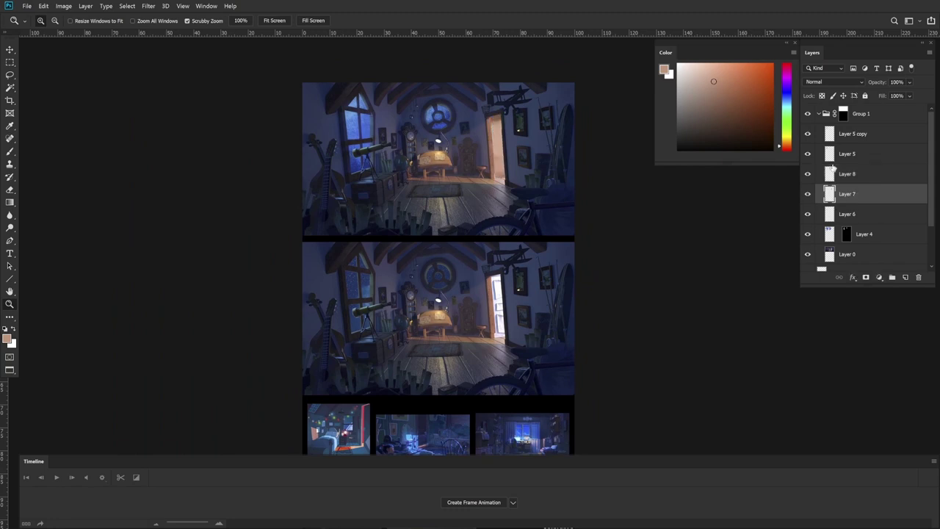
pyautogui.click(507, 133)
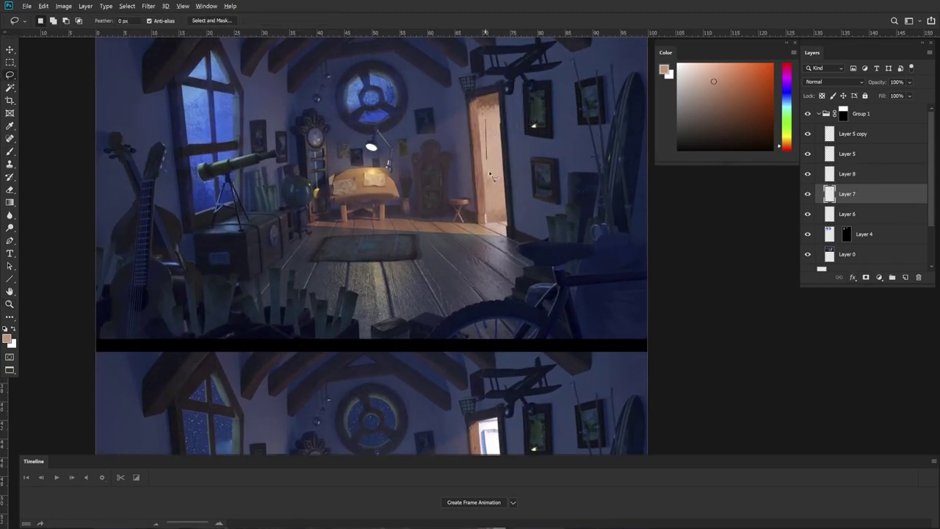
pyautogui.moveTo(489, 174)
pyautogui.mouseDown()
pyautogui.moveTo(490, 110)
pyautogui.moveTo(540, 177)
pyautogui.moveTo(553, 98)
pyautogui.moveTo(501, 110)
pyautogui.mouseUp()
pyautogui.hotkey('ctrl', 'h')
pyautogui.press('b')
pyautogui.keyDown('alt'); pyautogui.click(479, 119); pyautogui.keyUp('alt')
pyautogui.press('l')
pyautogui.hotkey('ctrl', 'h')
pyautogui.hotkey('ctrl', 'd')
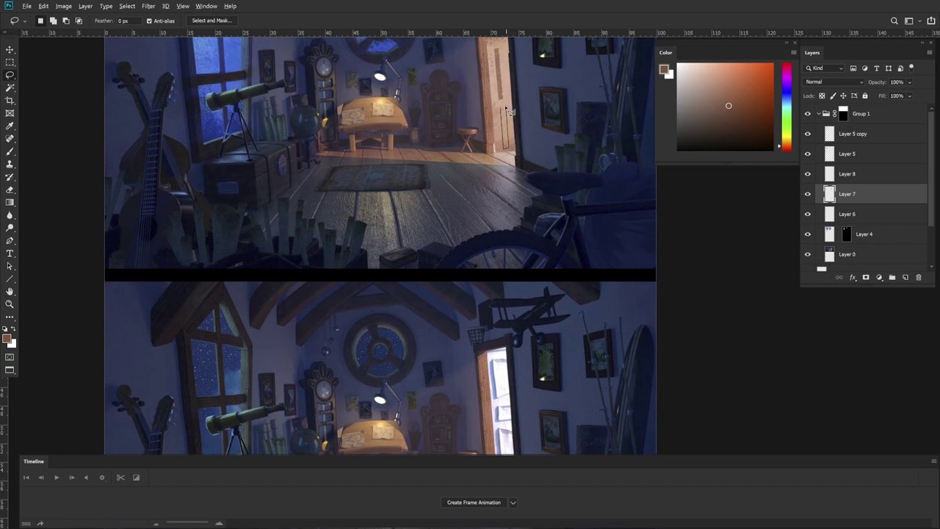
# Step: Paint the door's lower panel brown and shade the selected area at the door's base with a warmer brown
pyautogui.press('b')
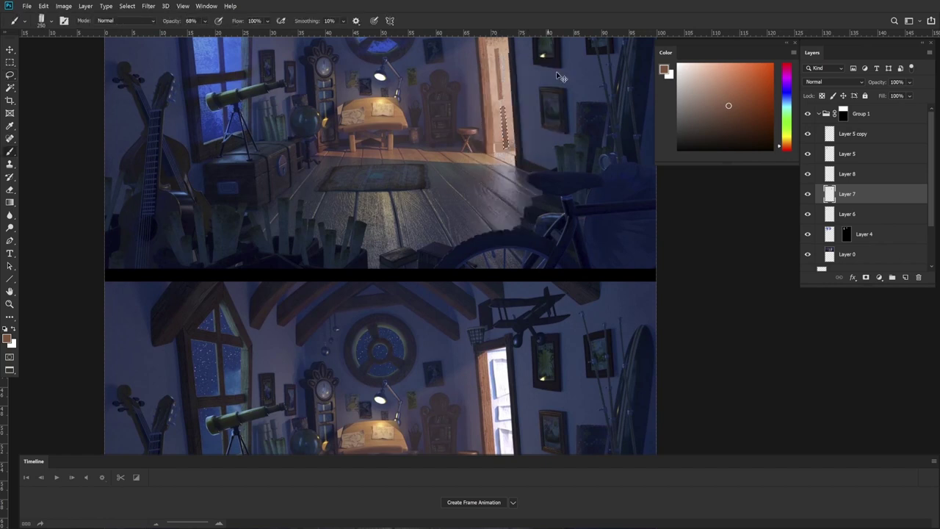
pyautogui.moveTo(528, 130)
pyautogui.mouseDown()
pyautogui.moveTo(513, 126)
pyautogui.moveTo(541, 128)
pyautogui.mouseUp()
pyautogui.press('l')
pyautogui.press('l')
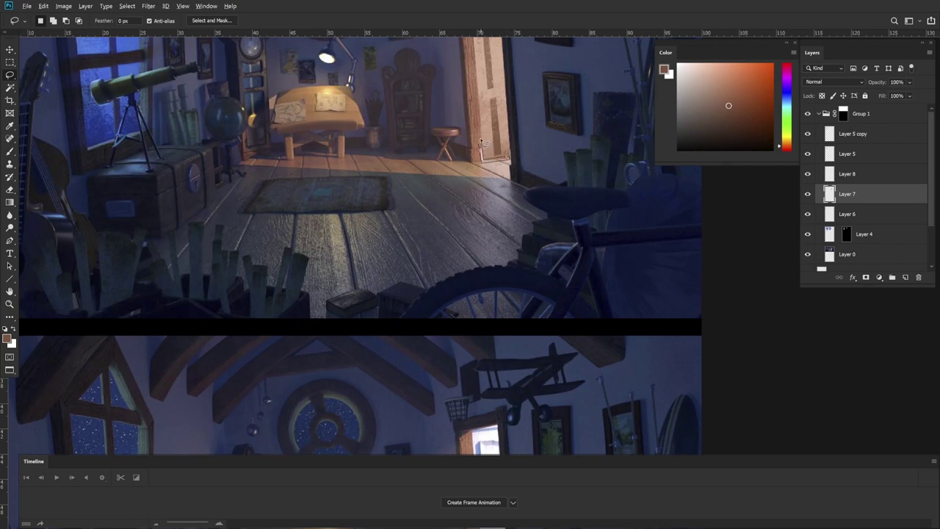
pyautogui.press('b')
pyautogui.moveTo(470, 140)
pyautogui.mouseDown()
pyautogui.moveTo(484, 191)
pyautogui.moveTo(514, 147)
pyautogui.mouseUp()
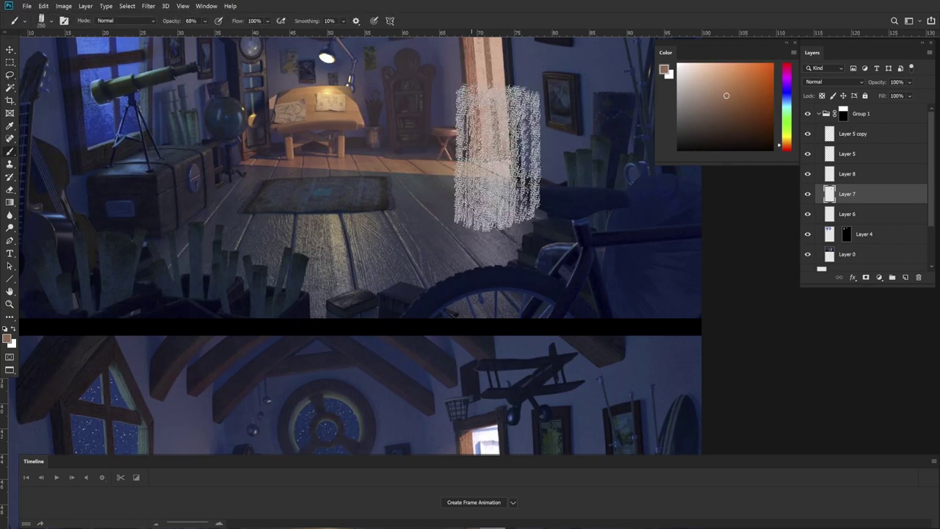
pyautogui.click(738, 112)
pyautogui.click(787, 144)
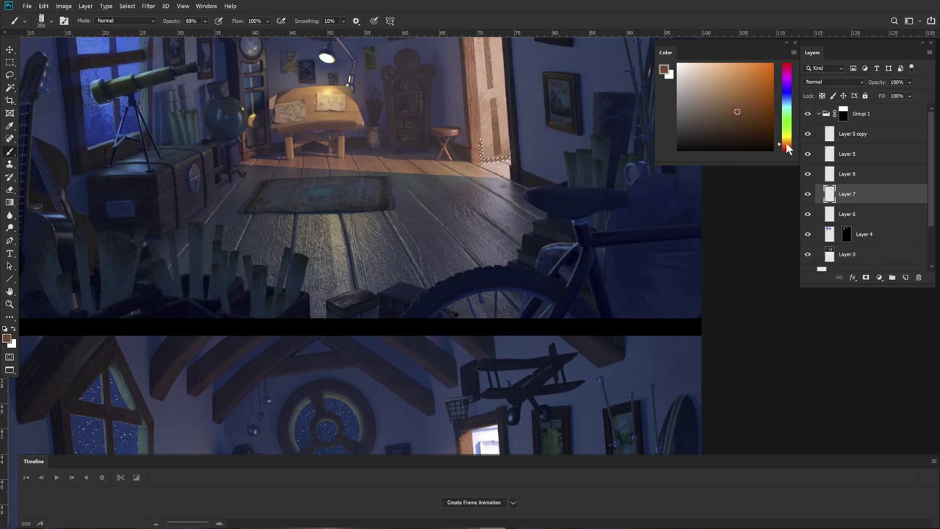
# Step: Compare the repainted panelled door with the overexposed doorway in the original render
pyautogui.press('z')
pyautogui.keyDown('alt'); pyautogui.click(516, 130); pyautogui.keyUp('alt')
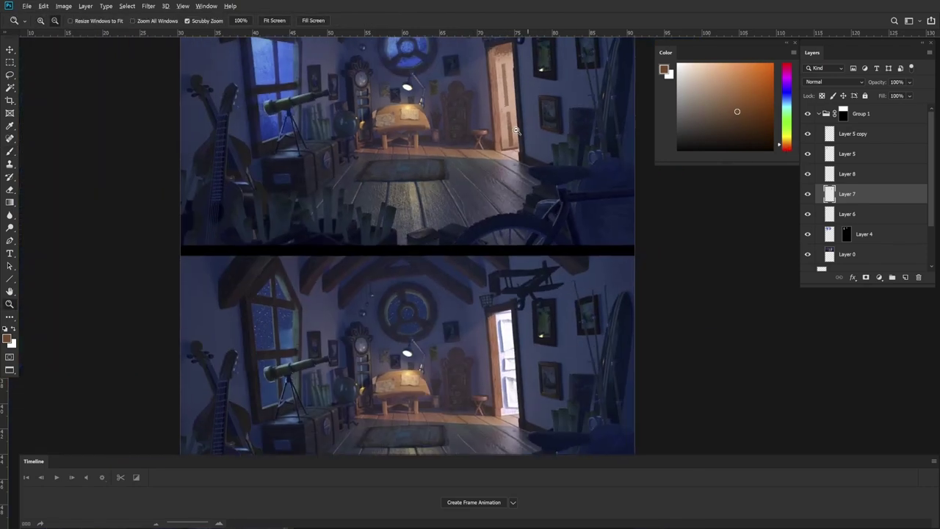
pyautogui.keyDown('alt'); pyautogui.click(516, 130); pyautogui.keyUp('alt')
pyautogui.keyDown('alt'); pyautogui.click(514, 143); pyautogui.keyUp('alt')
pyautogui.keyDown('alt'); pyautogui.click(512, 156); pyautogui.keyUp('alt')
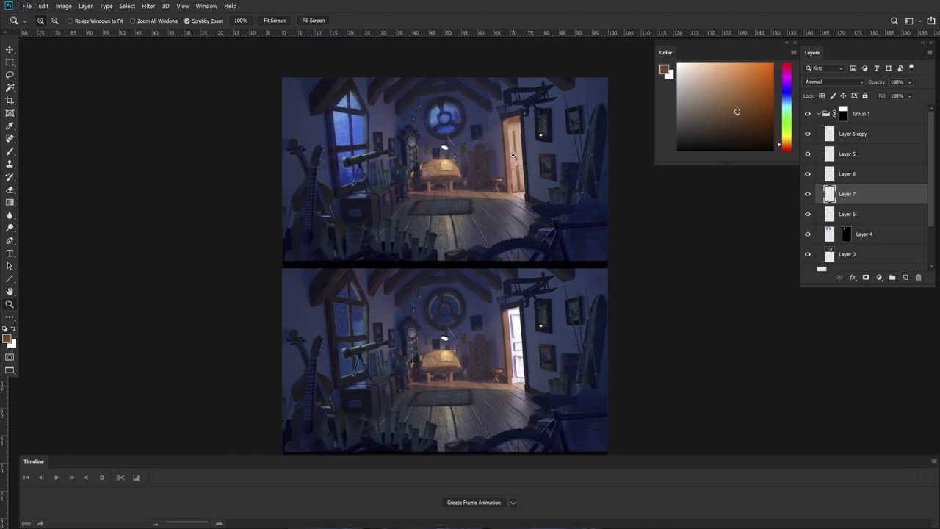
pyautogui.moveTo(556, 160)
pyautogui.mouseDown()
pyautogui.moveTo(546, 107)
pyautogui.moveTo(544, 173)
pyautogui.mouseUp()
pyautogui.press('l')
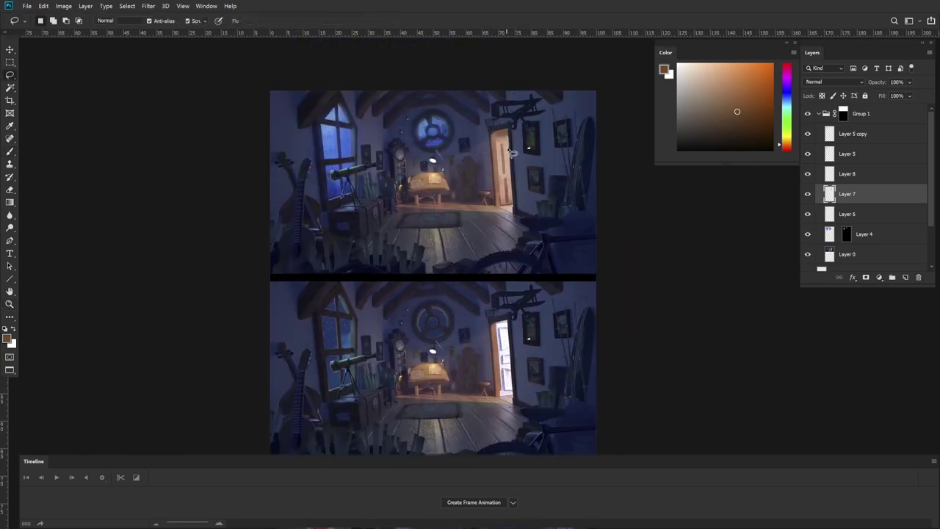
pyautogui.press('z')
pyautogui.click(524, 167)
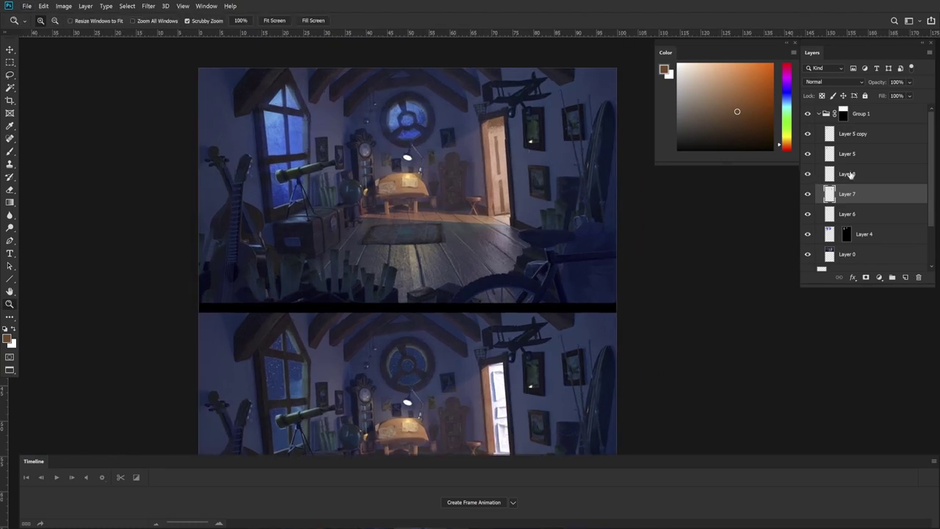
# Step: On Layer 8, outline a first freehand selection of the door frame and the adjoining wall, then cut the door area out of it
pyautogui.hotkey('alt', ']')
pyautogui.press('l')
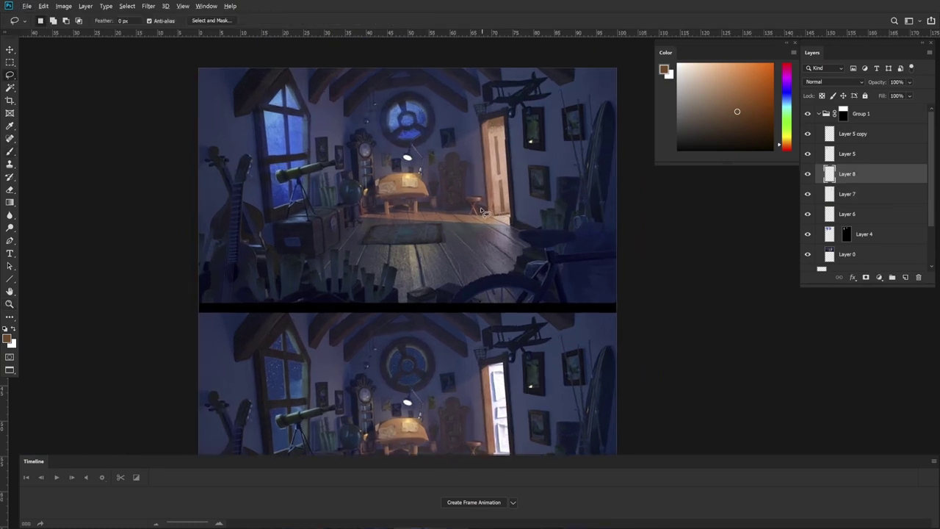
pyautogui.moveTo(486, 144)
pyautogui.mouseDown()
pyautogui.moveTo(478, 112)
pyautogui.moveTo(504, 98)
pyautogui.moveTo(516, 218)
pyautogui.moveTo(539, 210)
pyautogui.moveTo(535, 228)
pyautogui.moveTo(528, 167)
pyautogui.moveTo(539, 204)
pyautogui.mouseUp()
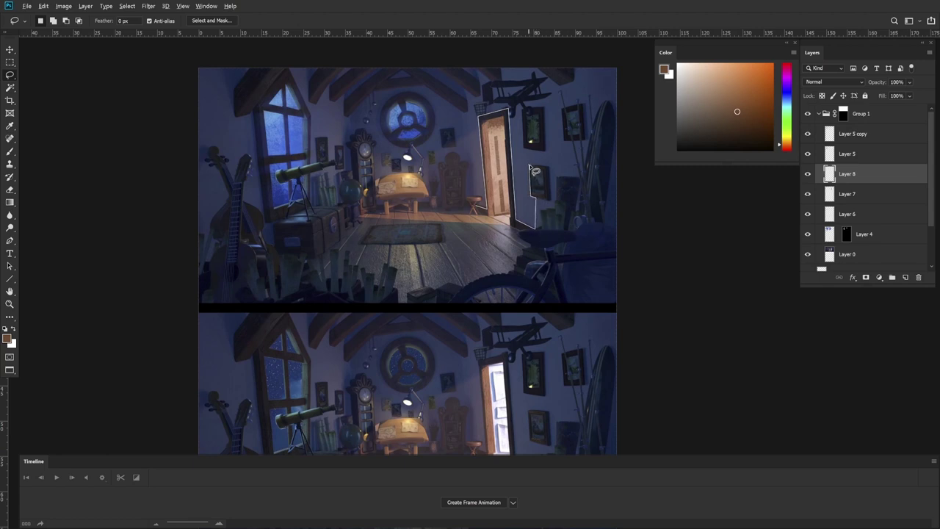
pyautogui.moveTo(527, 143)
pyautogui.mouseDown()
pyautogui.moveTo(526, 115)
pyautogui.moveTo(511, 106)
pyautogui.mouseUp()
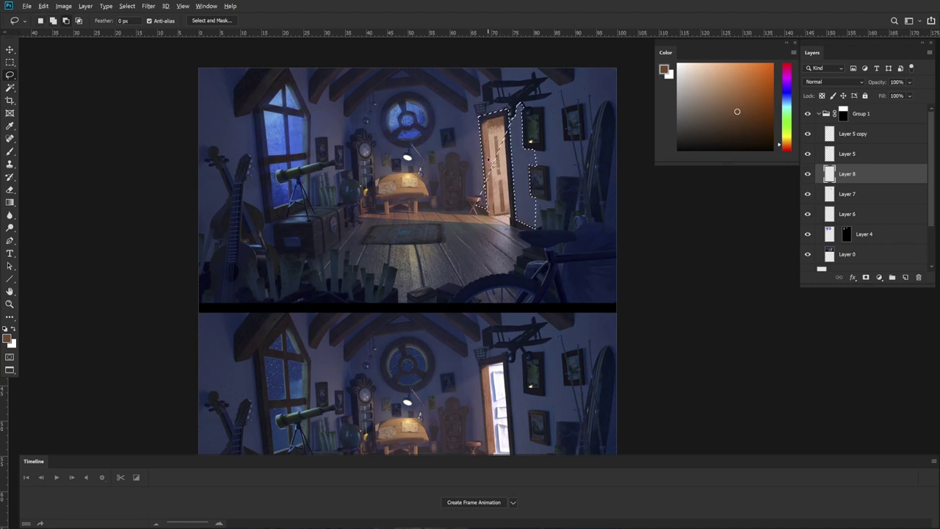
pyautogui.moveTo(509, 126)
pyautogui.mouseDown()
pyautogui.moveTo(520, 232)
pyautogui.moveTo(499, 236)
pyautogui.moveTo(467, 177)
pyautogui.mouseUp()
pyautogui.hotkey('ctrl', 'h')
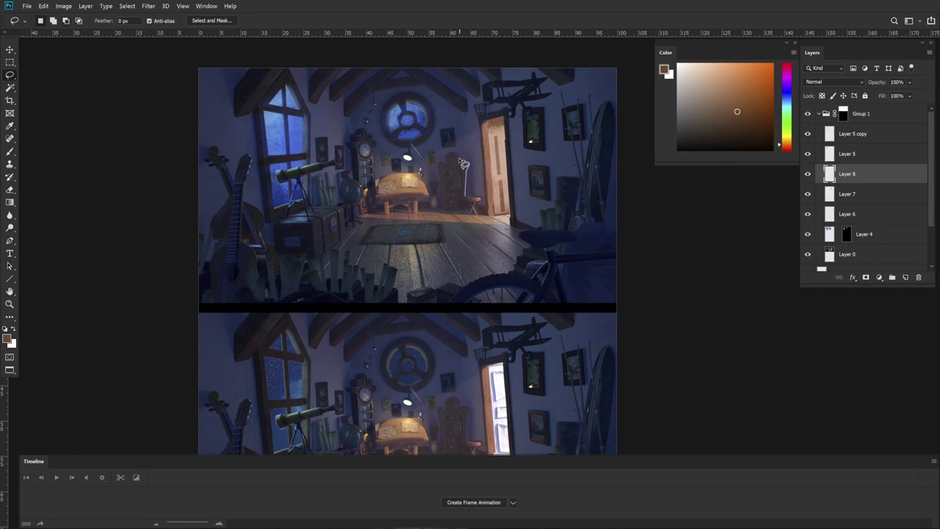
# Step: Outline the attic's back wall as a freehand selection, tracing around the cabinet, desk lamp, clock, small pictures, ceiling beams and door frame
pyautogui.moveTo(442, 167); pyautogui.dragTo(446, 198)
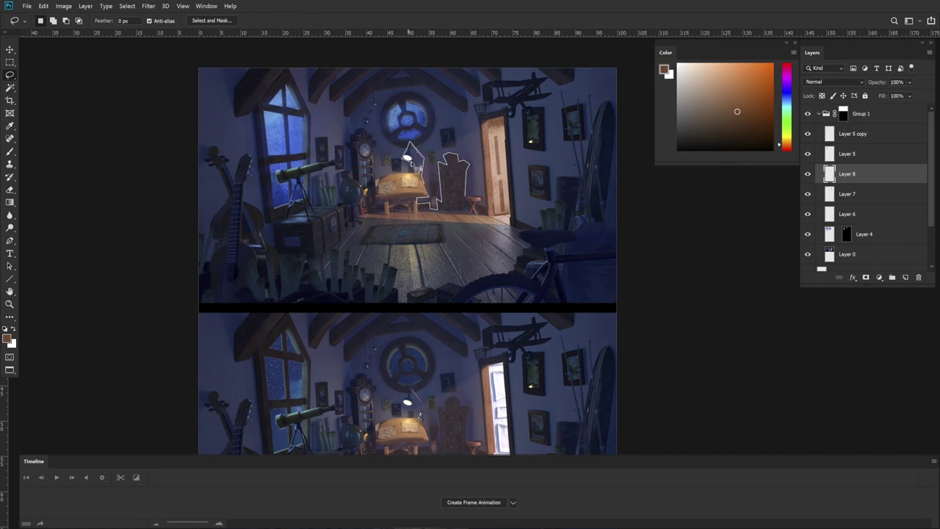
pyautogui.keyDown('alt'); pyautogui.click(379, 179); pyautogui.keyUp('alt')
pyautogui.moveTo(382, 187); pyautogui.dragTo(380, 153)
pyautogui.moveTo(351, 154); pyautogui.dragTo(353, 177)
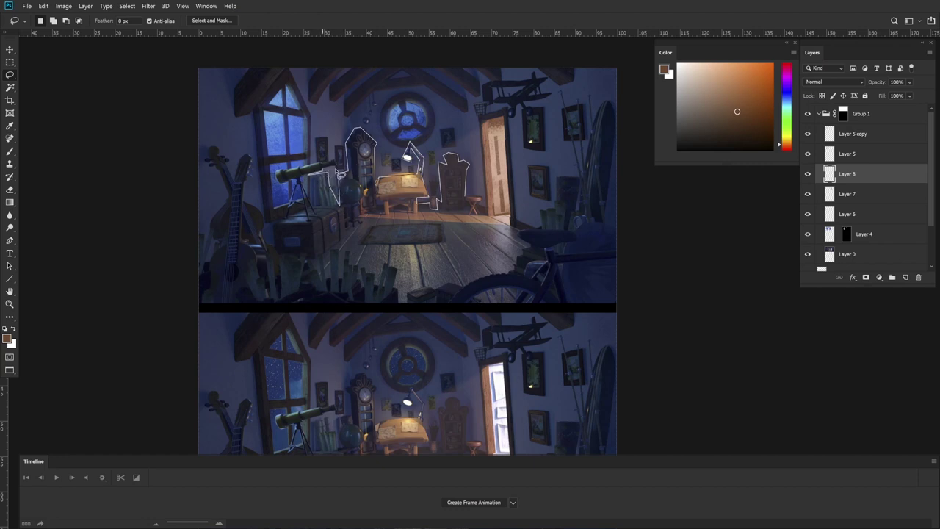
pyautogui.moveTo(350, 176); pyautogui.dragTo(345, 151)
pyautogui.moveTo(313, 165)
pyautogui.mouseDown()
pyautogui.moveTo(315, 93)
pyautogui.moveTo(312, 115)
pyautogui.moveTo(285, 63)
pyautogui.moveTo(317, 69)
pyautogui.moveTo(324, 103)
pyautogui.moveTo(309, 116)
pyautogui.moveTo(308, 145)
pyautogui.moveTo(318, 147)
pyautogui.moveTo(352, 108)
pyautogui.moveTo(331, 133)
pyautogui.moveTo(341, 150)
pyautogui.moveTo(358, 110)
pyautogui.moveTo(380, 106)
pyautogui.moveTo(387, 110)
pyautogui.moveTo(348, 140)
pyautogui.moveTo(351, 159)
pyautogui.moveTo(353, 135)
pyautogui.moveTo(380, 135)
pyautogui.moveTo(404, 110)
pyautogui.moveTo(429, 134)
pyautogui.moveTo(443, 117)
pyautogui.moveTo(474, 155)
pyautogui.moveTo(414, 108)
pyautogui.moveTo(423, 99)
pyautogui.moveTo(479, 145)
pyautogui.mouseUp()
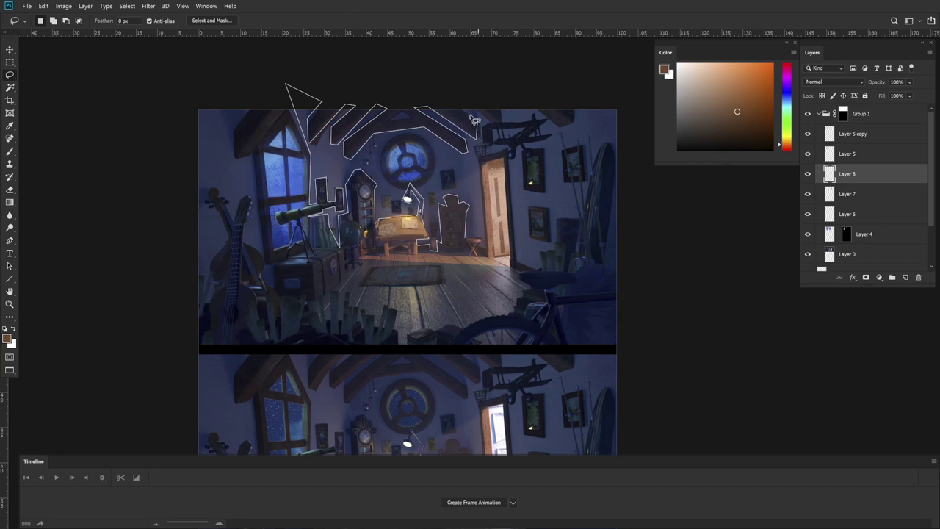
pyautogui.moveTo(470, 106); pyautogui.dragTo(496, 129)
pyautogui.moveTo(483, 171)
pyautogui.mouseDown()
pyautogui.moveTo(489, 255)
pyautogui.moveTo(468, 232)
pyautogui.mouseUp()
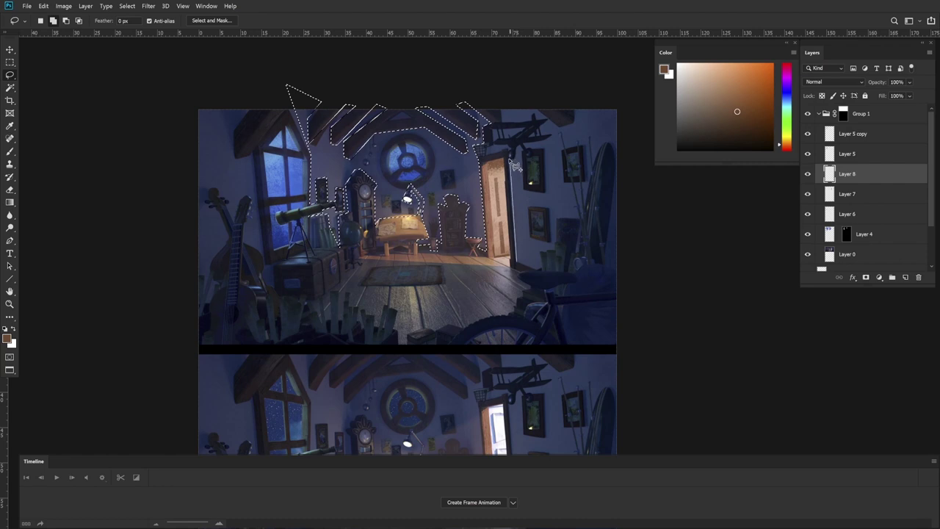
# Step: Add the side wall beyond the door to the selection, leaving out the two framed pictures hanging there
pyautogui.moveTo(522, 155)
pyautogui.mouseDown()
pyautogui.moveTo(524, 195)
pyautogui.moveTo(548, 200)
pyautogui.moveTo(549, 155)
pyautogui.moveTo(529, 148)
pyautogui.moveTo(552, 144)
pyautogui.moveTo(540, 131)
pyautogui.moveTo(550, 122)
pyautogui.moveTo(534, 115)
pyautogui.moveTo(534, 123)
pyautogui.moveTo(505, 127)
pyautogui.moveTo(500, 106)
pyautogui.moveTo(536, 96)
pyautogui.moveTo(534, 108)
pyautogui.moveTo(560, 127)
pyautogui.moveTo(567, 235)
pyautogui.moveTo(571, 219)
pyautogui.moveTo(557, 221)
pyautogui.moveTo(542, 273)
pyautogui.moveTo(524, 252)
pyautogui.mouseUp()
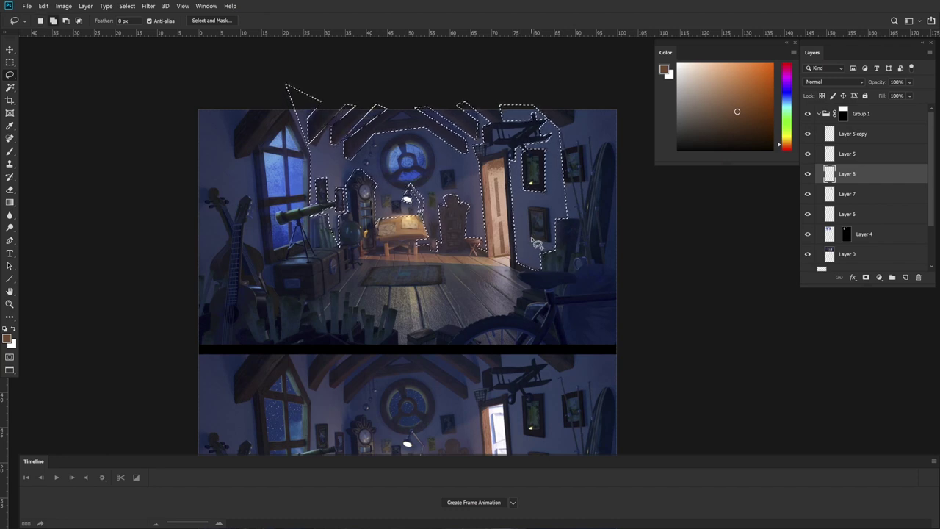
pyautogui.moveTo(534, 242)
pyautogui.mouseDown()
pyautogui.moveTo(528, 208)
pyautogui.moveTo(547, 204)
pyautogui.moveTo(550, 244)
pyautogui.moveTo(550, 217)
pyautogui.mouseUp()
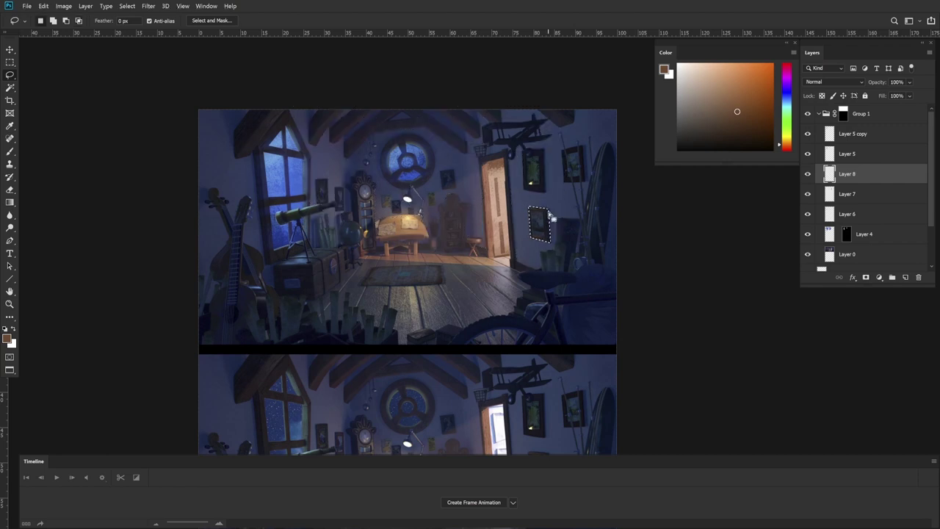
pyautogui.hotkey('ctrl', 'z')
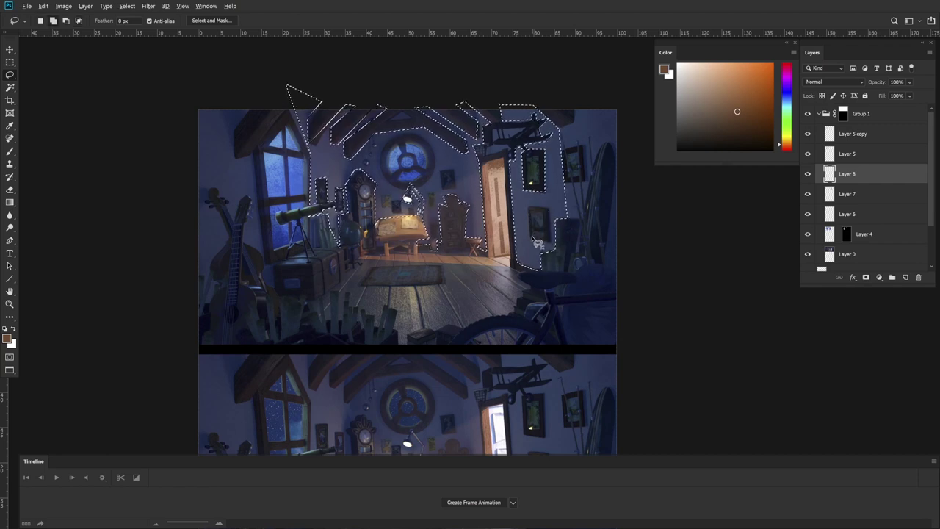
pyautogui.moveTo(530, 238)
pyautogui.mouseDown()
pyautogui.moveTo(529, 207)
pyautogui.moveTo(549, 208)
pyautogui.moveTo(550, 228)
pyautogui.moveTo(550, 241)
pyautogui.moveTo(546, 221)
pyautogui.moveTo(530, 210)
pyautogui.mouseUp()
pyautogui.hotkey('ctrl', 'z')
pyautogui.hotkey('ctrl', 'd')
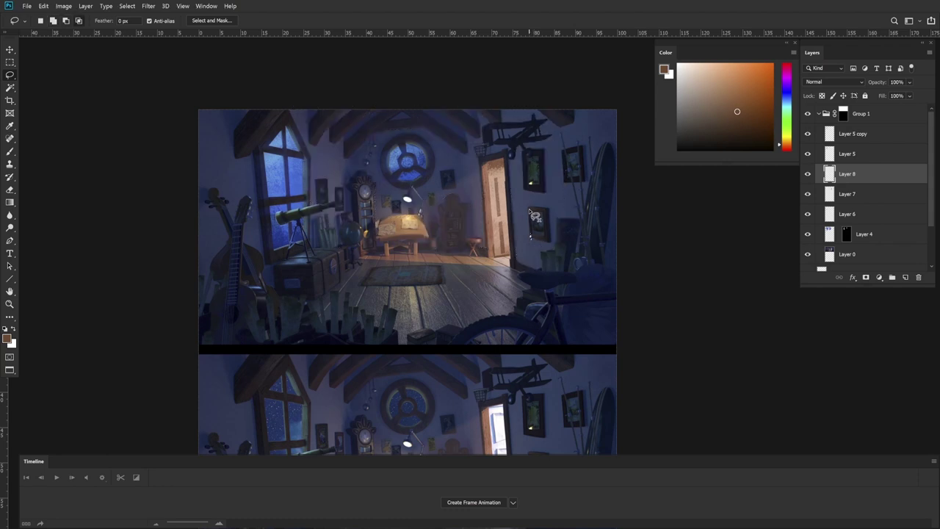
pyautogui.hotkey('ctrl', 'shift', 'd')
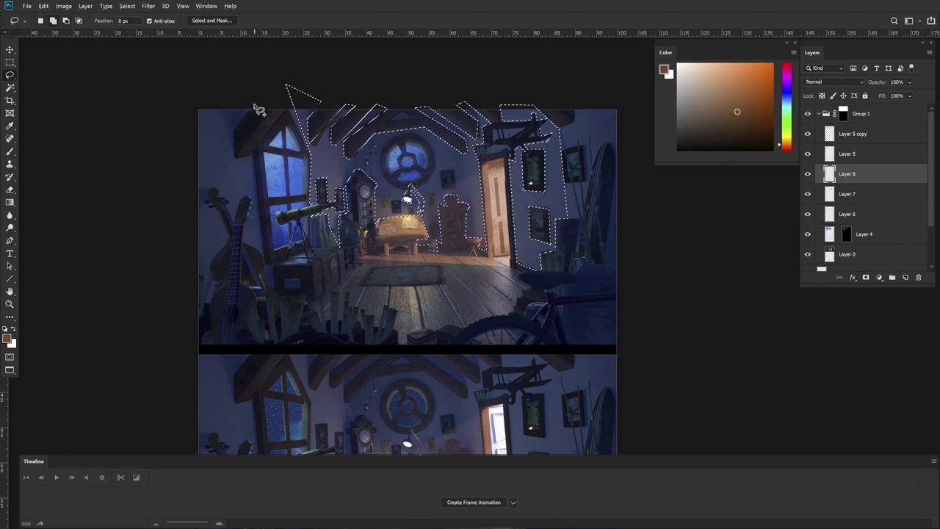
# Step: Extend the selection to the wall behind the guitar, refine it above the door, and convert it into a mask on Layer 8
pyautogui.moveTo(255, 107)
pyautogui.mouseDown()
pyautogui.moveTo(232, 137)
pyautogui.moveTo(235, 160)
pyautogui.moveTo(254, 154)
pyautogui.moveTo(266, 264)
pyautogui.moveTo(243, 241)
pyautogui.moveTo(253, 199)
pyautogui.moveTo(241, 225)
pyautogui.moveTo(224, 198)
pyautogui.moveTo(218, 92)
pyautogui.moveTo(228, 75)
pyautogui.moveTo(266, 75)
pyautogui.mouseUp()
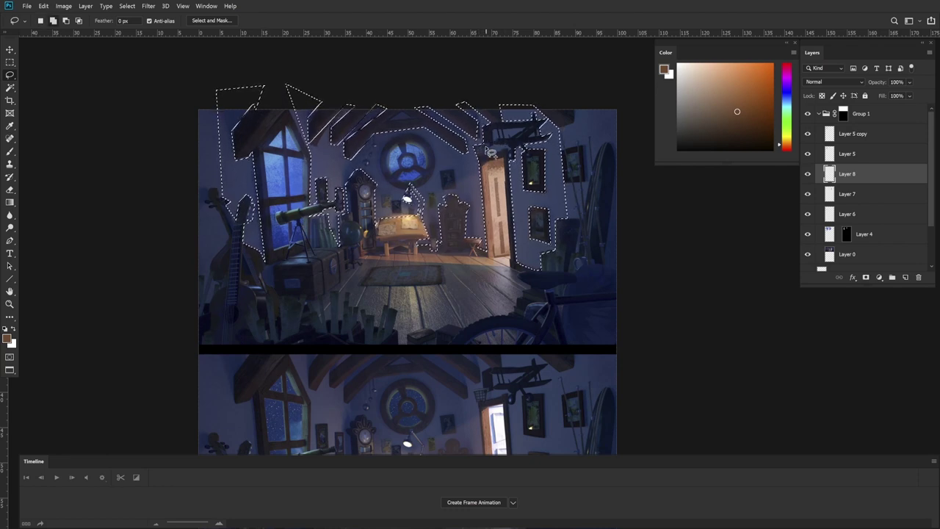
pyautogui.moveTo(489, 150)
pyautogui.mouseDown()
pyautogui.moveTo(494, 129)
pyautogui.moveTo(538, 132)
pyautogui.moveTo(514, 152)
pyautogui.mouseUp()
pyautogui.click(866, 277)
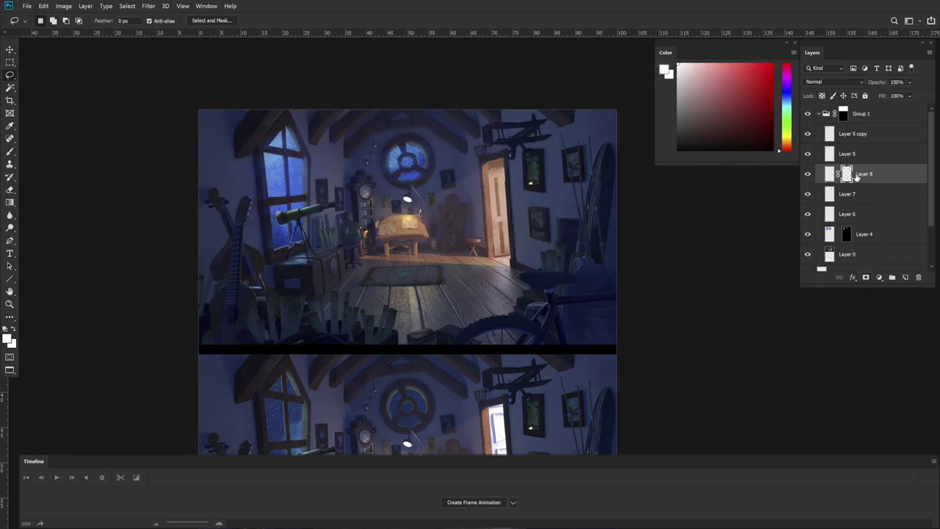
# Step: Paint a warm reddish brown, sampled from the wall, around the door on Layer 8 and compare the image with and without it
pyautogui.press('b')
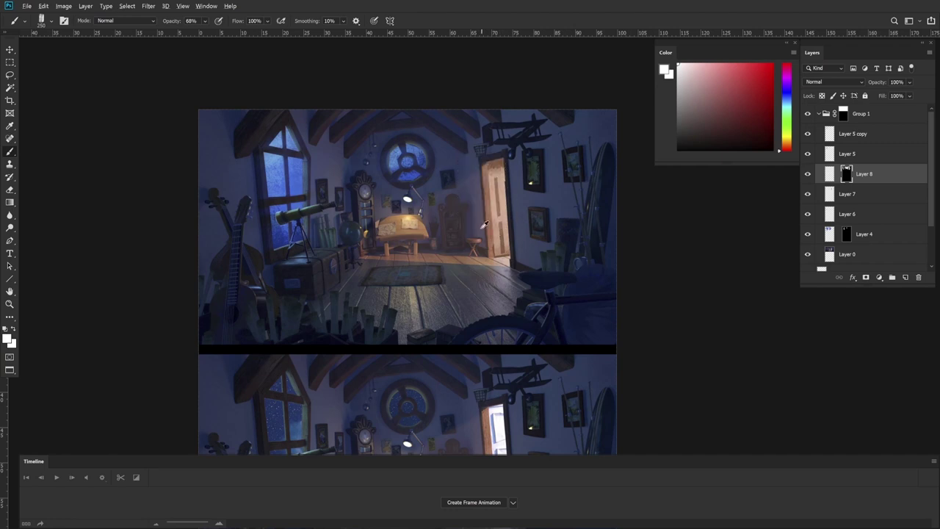
pyautogui.keyDown('alt'); pyautogui.click(481, 230); pyautogui.keyUp('alt')
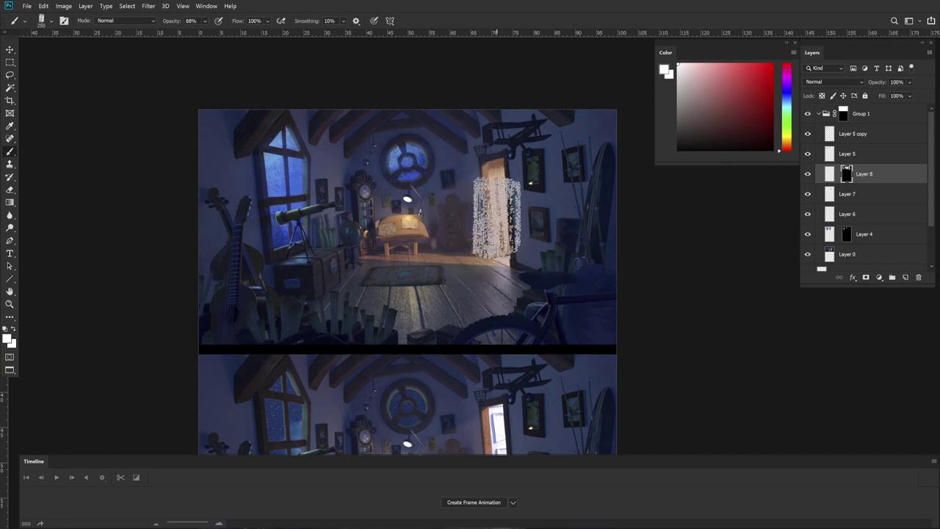
pyautogui.click(829, 177)
pyautogui.keyDown('alt'); pyautogui.click(479, 227); pyautogui.keyUp('alt')
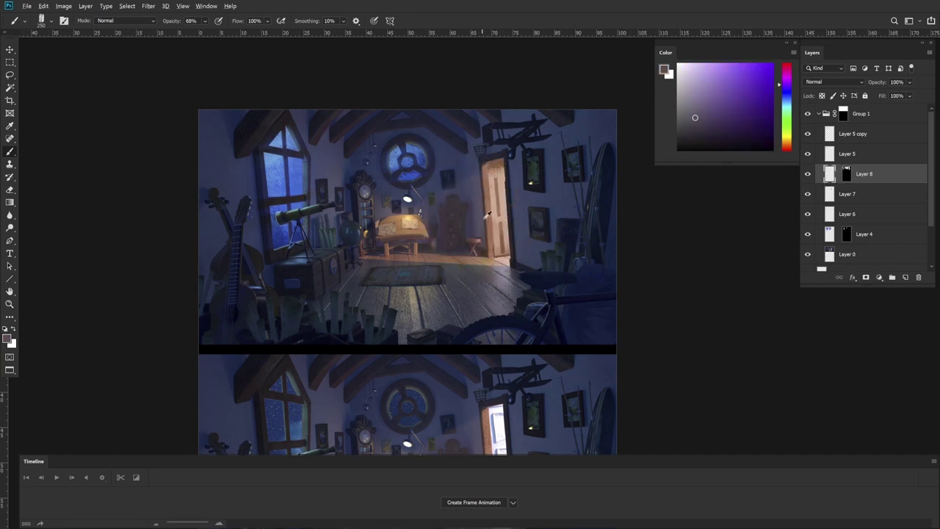
pyautogui.keyDown('alt'); pyautogui.click(472, 216); pyautogui.keyUp('alt')
pyautogui.moveTo(787, 144); pyautogui.dragTo(788, 150)
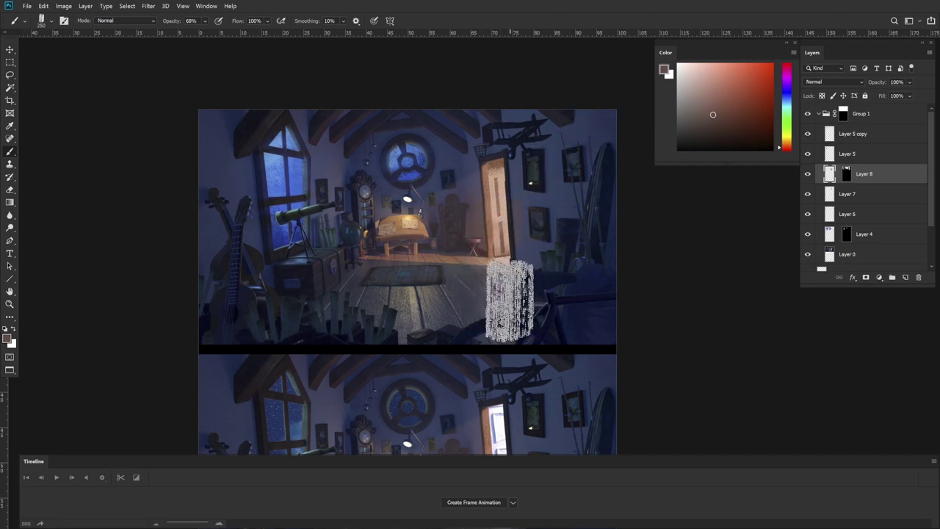
pyautogui.moveTo(520, 317); pyautogui.dragTo(472, 318)
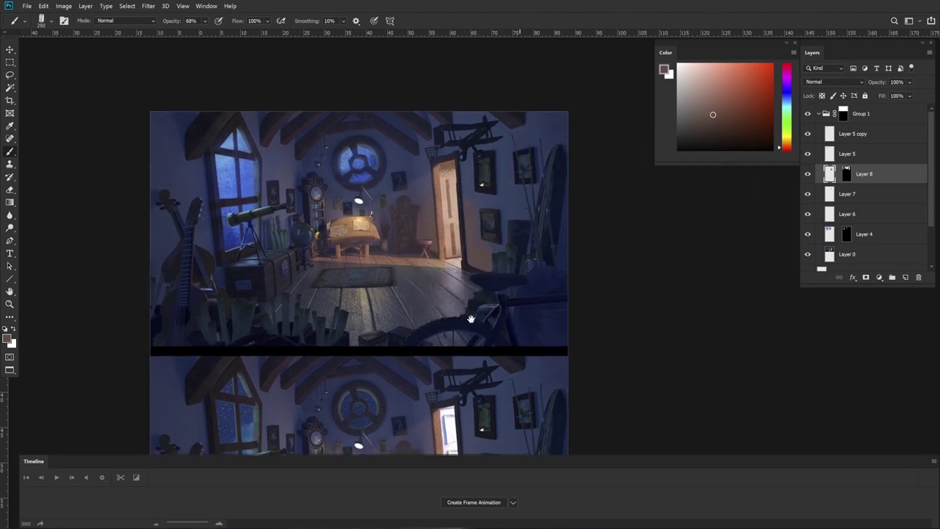
pyautogui.click(809, 176)
pyautogui.click(807, 177)
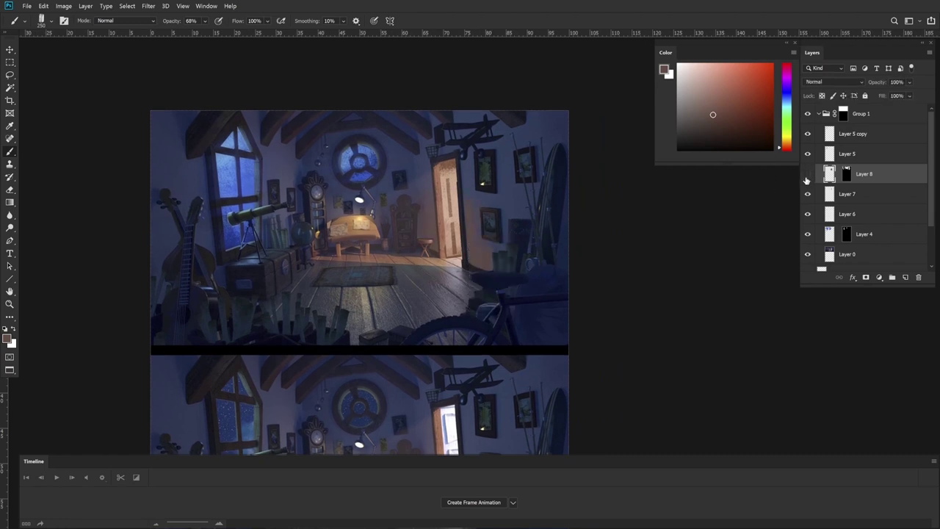
pyautogui.click(806, 180)
pyautogui.click(807, 178)
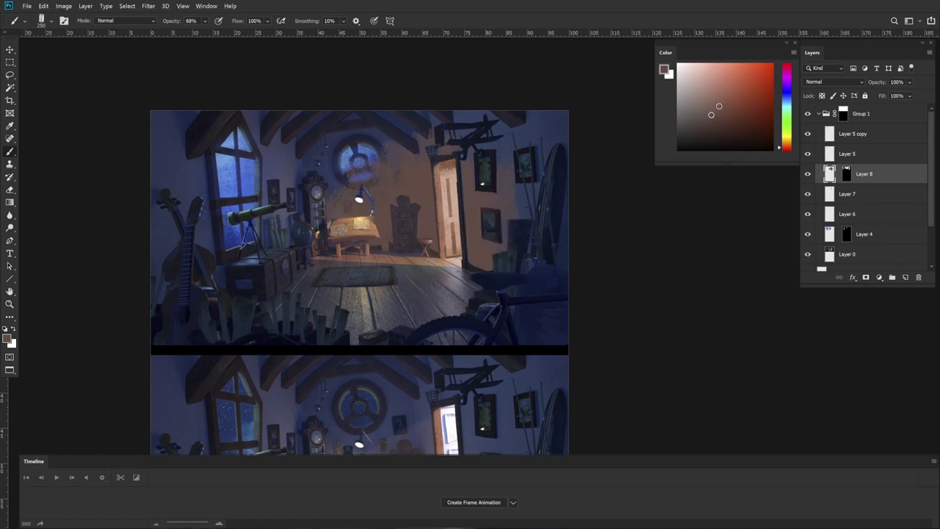
# Step: Shift the brush colour towards orange and spread the warm glow over the back and side walls, blending outward with a darker sampled brown
pyautogui.moveTo(789, 148); pyautogui.dragTo(790, 146)
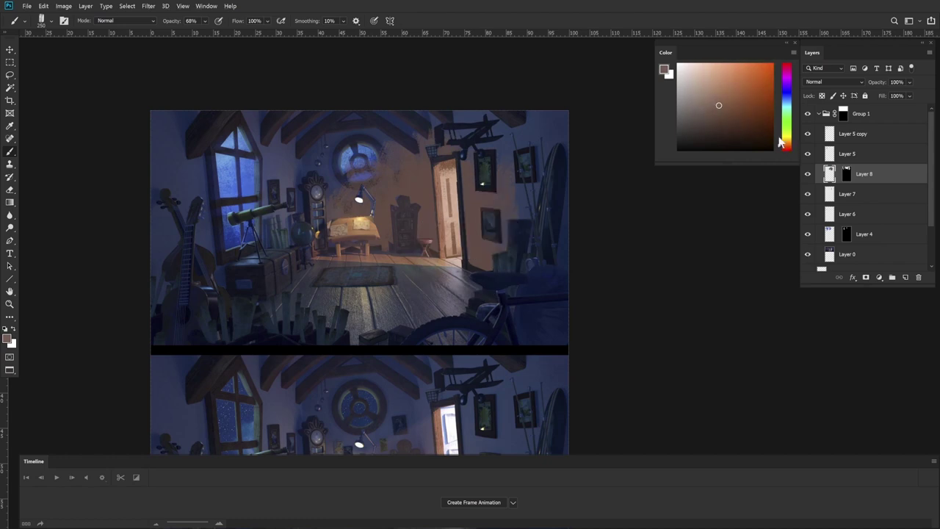
pyautogui.moveTo(448, 242)
pyautogui.mouseDown()
pyautogui.moveTo(440, 316)
pyautogui.moveTo(433, 279)
pyautogui.moveTo(463, 294)
pyautogui.moveTo(440, 323)
pyautogui.mouseUp()
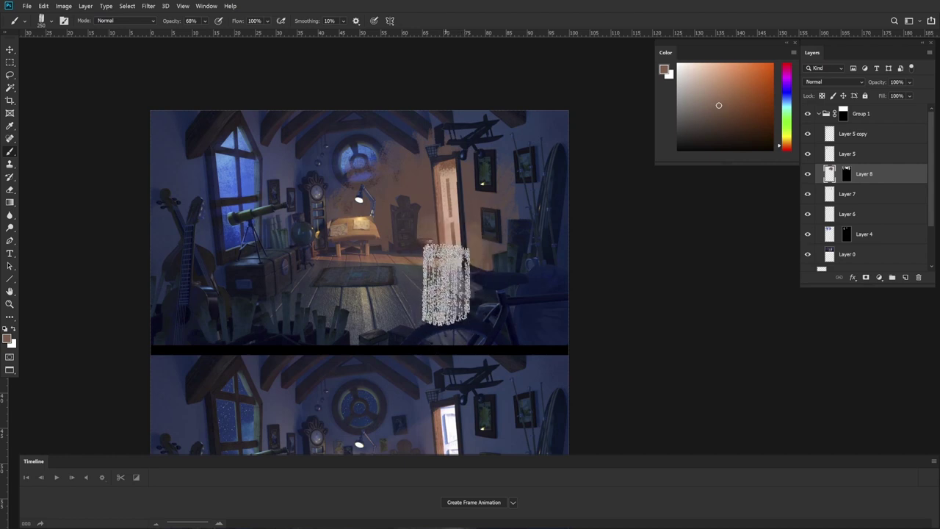
pyautogui.keyDown('alt'); pyautogui.click(418, 174); pyautogui.keyUp('alt')
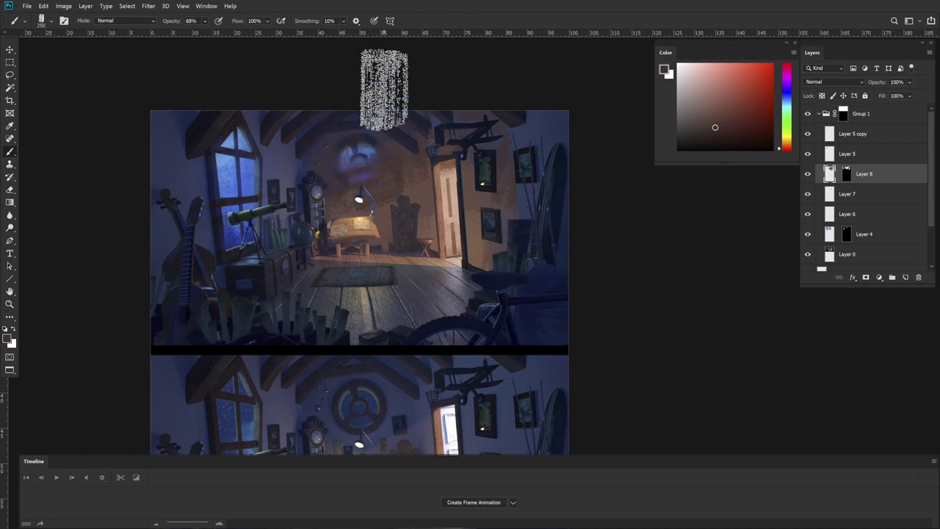
pyautogui.keyDown('ctrl'); pyautogui.click(848, 176); pyautogui.keyUp('ctrl')
pyautogui.hotkey('ctrl', 'd')
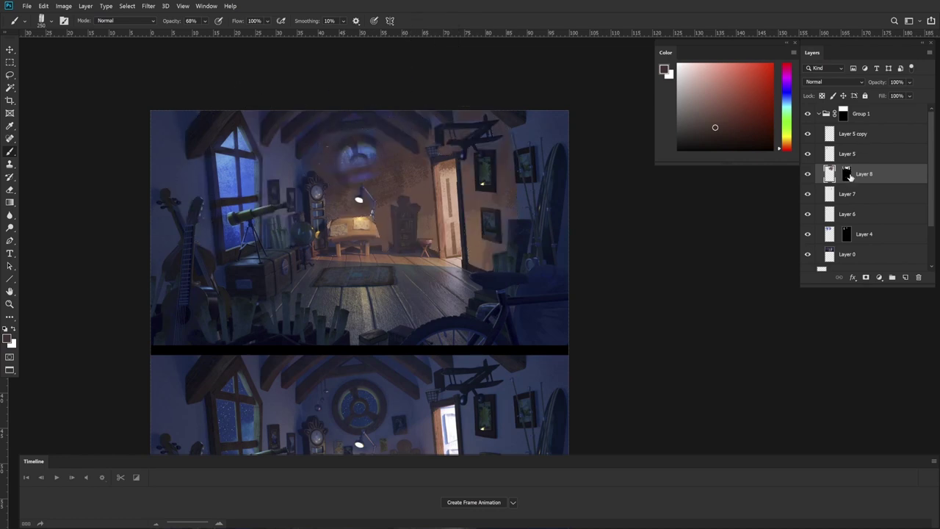
# Step: Hide Layer 8 and select the glass panes of both windows by loading Layer 4's mask as a selection
pyautogui.click(807, 174)
pyautogui.press('x')
pyautogui.press('z')
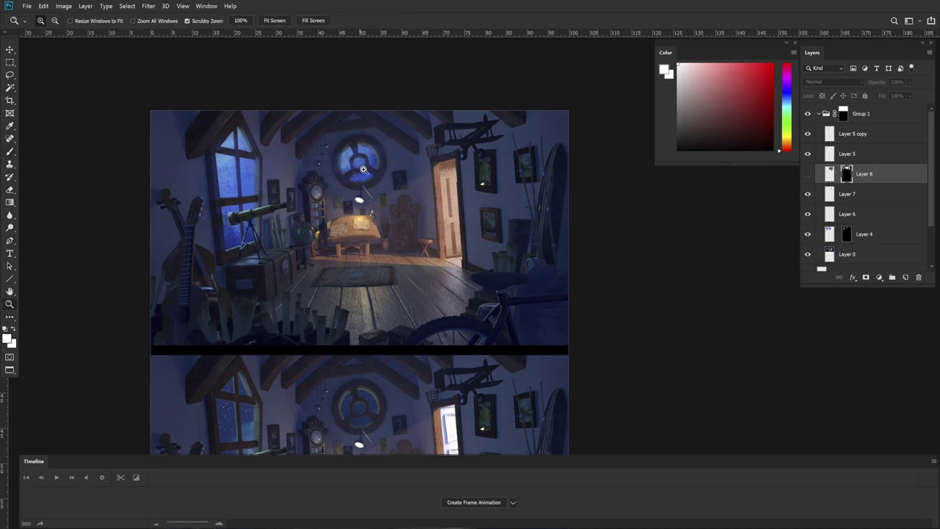
pyautogui.click(369, 135)
pyautogui.press('l')
pyautogui.moveTo(323, 175)
pyautogui.mouseDown()
pyautogui.moveTo(324, 137)
pyautogui.moveTo(342, 120)
pyautogui.moveTo(348, 129)
pyautogui.mouseUp()
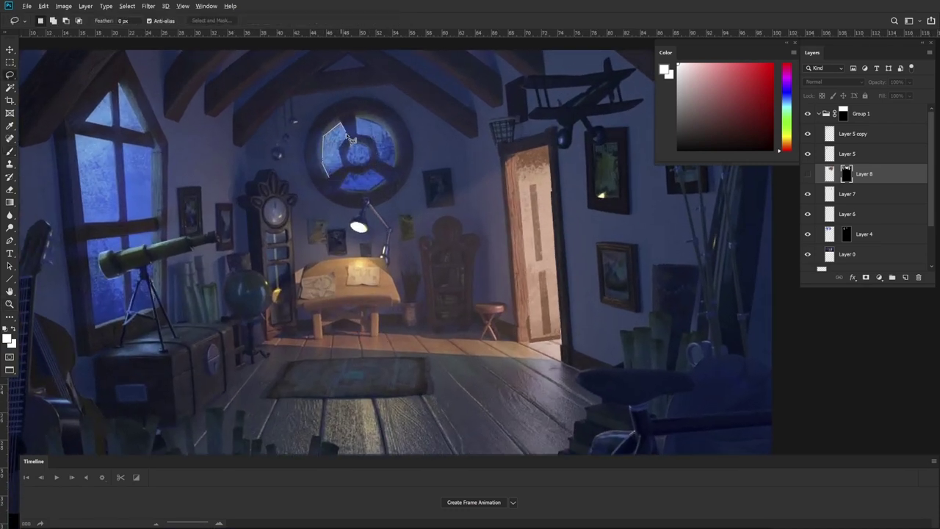
pyautogui.keyDown('alt'); pyautogui.click(344, 169); pyautogui.keyUp('alt')
pyautogui.keyDown('ctrl'); pyautogui.click(846, 235); pyautogui.keyUp('ctrl')
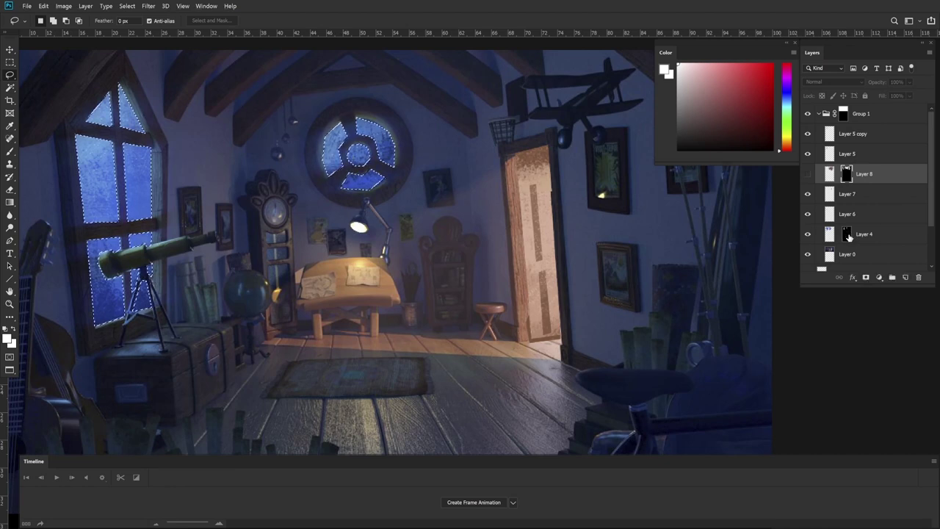
# Step: Show Layer 8 again, fill the selected window panes with black on its mask, and clear the selection
pyautogui.click(809, 174)
pyautogui.click(819, 172)
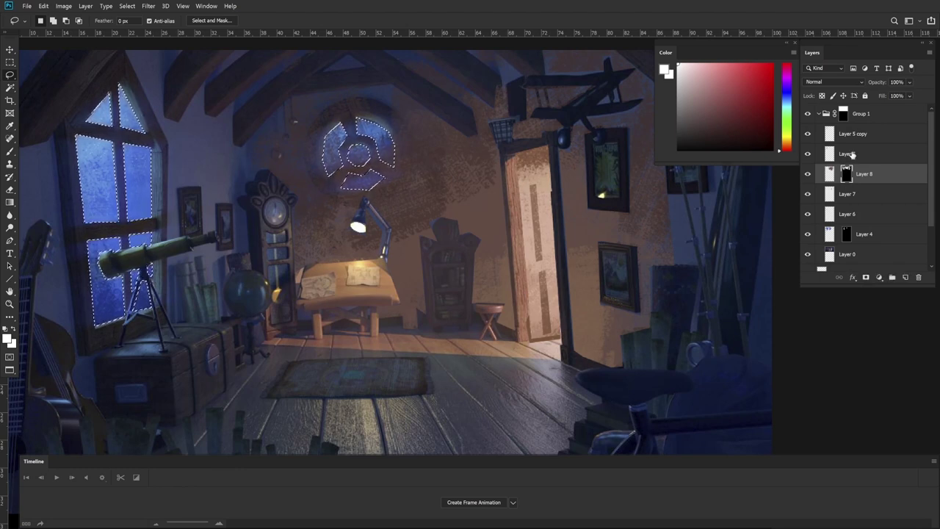
pyautogui.click(808, 177)
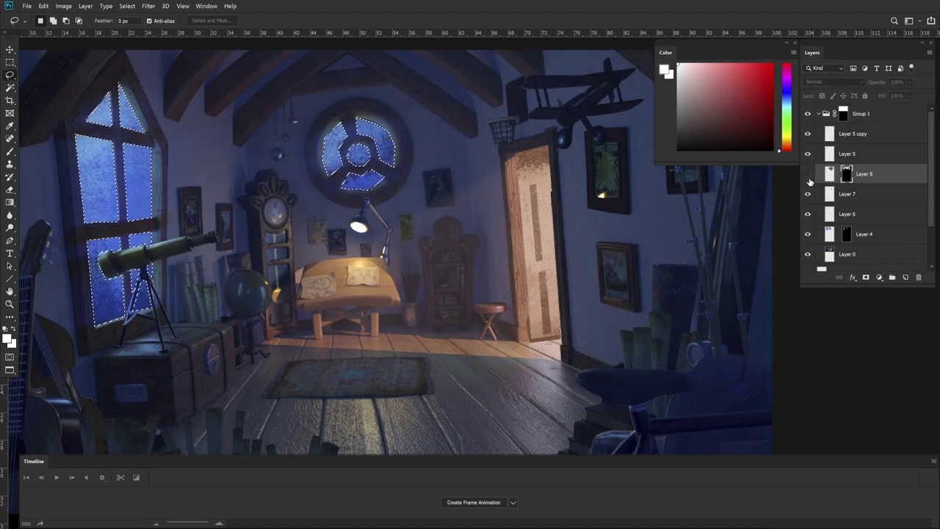
pyautogui.click(808, 177)
pyautogui.press('x')
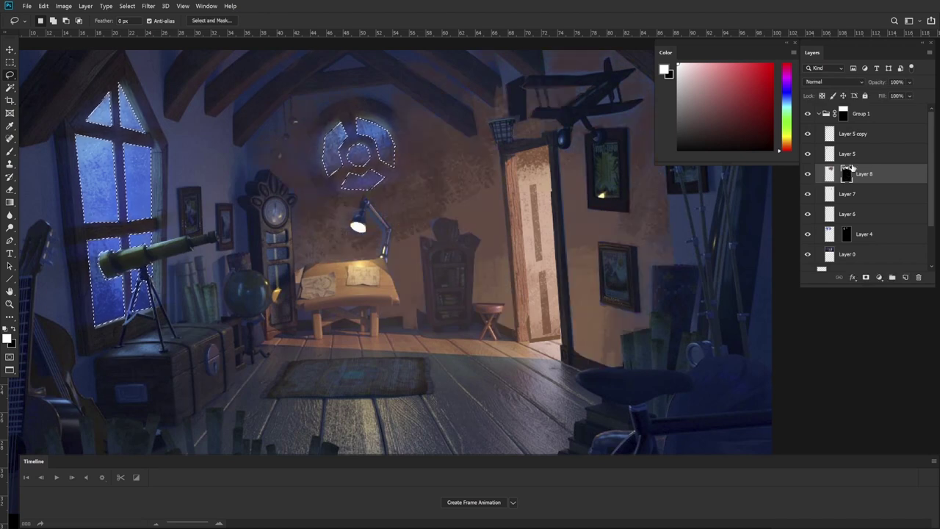
pyautogui.hotkey('alt', 'BackSpace')
pyautogui.hotkey('ctrl', 'd')
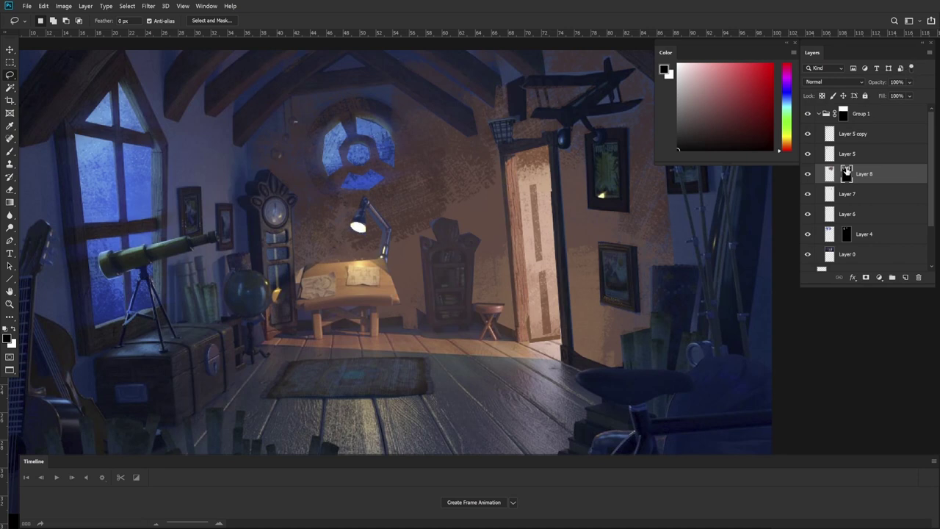
# Step: Outline the round window's three outer glass panes as a combined freehand selection with Layer 8's mask active
pyautogui.click(807, 173)
pyautogui.click(807, 174)
pyautogui.moveTo(343, 169)
pyautogui.mouseDown()
pyautogui.moveTo(330, 182)
pyautogui.moveTo(320, 170)
pyautogui.moveTo(322, 138)
pyautogui.moveTo(339, 118)
pyautogui.mouseUp()
pyautogui.keyDown('alt'); pyautogui.click(340, 167); pyautogui.keyUp('alt')
pyautogui.keyDown('shift'); pyautogui.click(378, 157); pyautogui.keyUp('shift')
pyautogui.keyDown('alt'); pyautogui.click(376, 140); pyautogui.keyUp('alt')
pyautogui.keyDown('alt'); pyautogui.click(357, 134); pyautogui.keyUp('alt')
pyautogui.moveTo(356, 116)
pyautogui.mouseDown()
pyautogui.moveTo(378, 110)
pyautogui.moveTo(398, 135)
pyautogui.moveTo(401, 165)
pyautogui.moveTo(381, 167)
pyautogui.mouseUp()
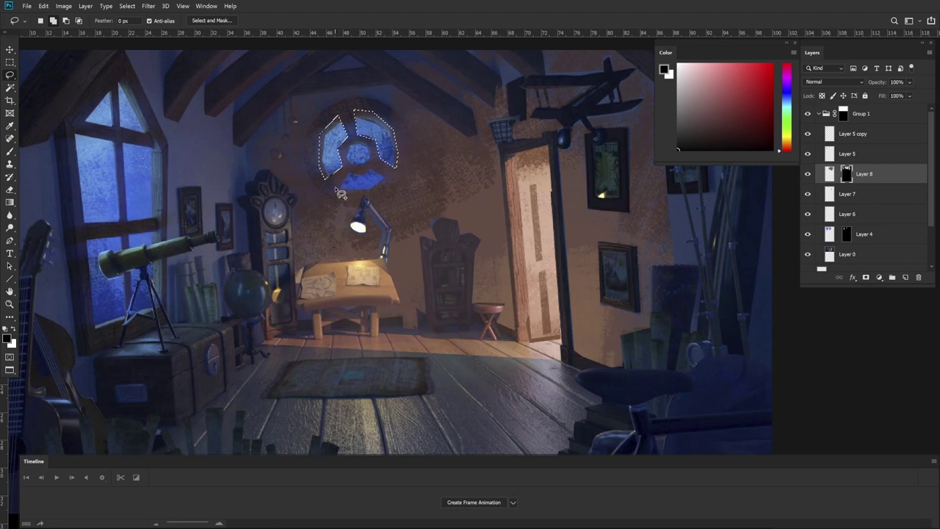
pyautogui.moveTo(336, 186)
pyautogui.mouseDown()
pyautogui.moveTo(351, 175)
pyautogui.moveTo(392, 175)
pyautogui.moveTo(386, 195)
pyautogui.moveTo(356, 202)
pyautogui.moveTo(349, 177)
pyautogui.mouseUp()
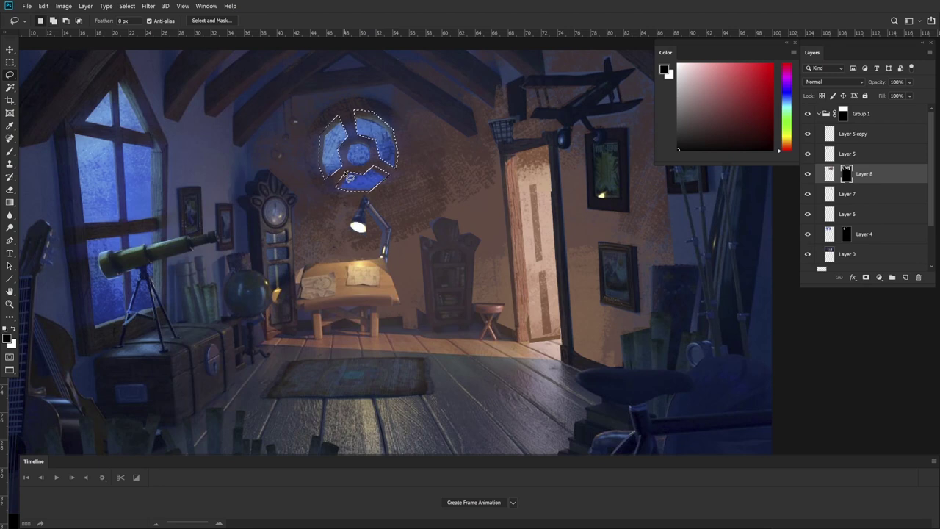
pyautogui.press('Delete')
pyautogui.hotkey('ctrl', 'd')
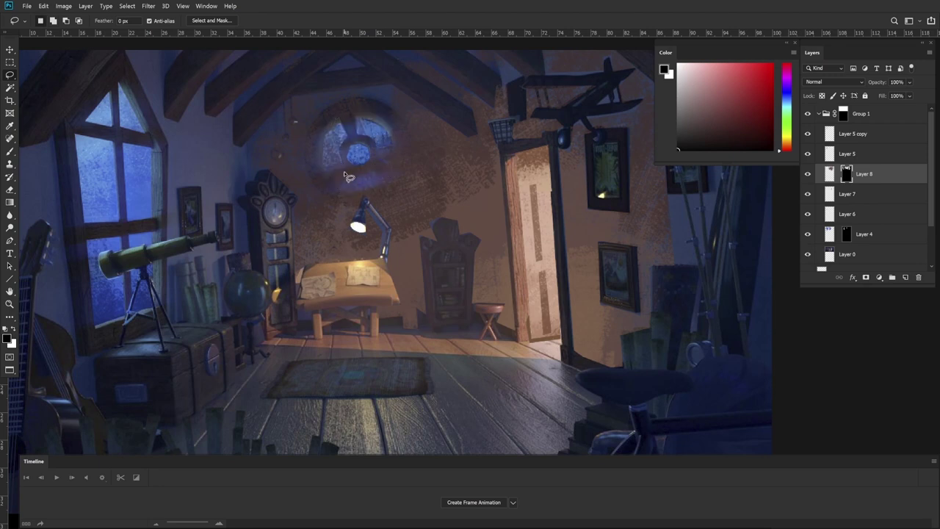
pyautogui.hotkey('ctrl', 'z')
# Step: Fill the round window's selected outer panes with black on Layer 8's mask and clear the selection
pyautogui.press('x')
pyautogui.hotkey('alt', 'BackSpace')
pyautogui.hotkey('ctrl', 'd')
pyautogui.press('z')
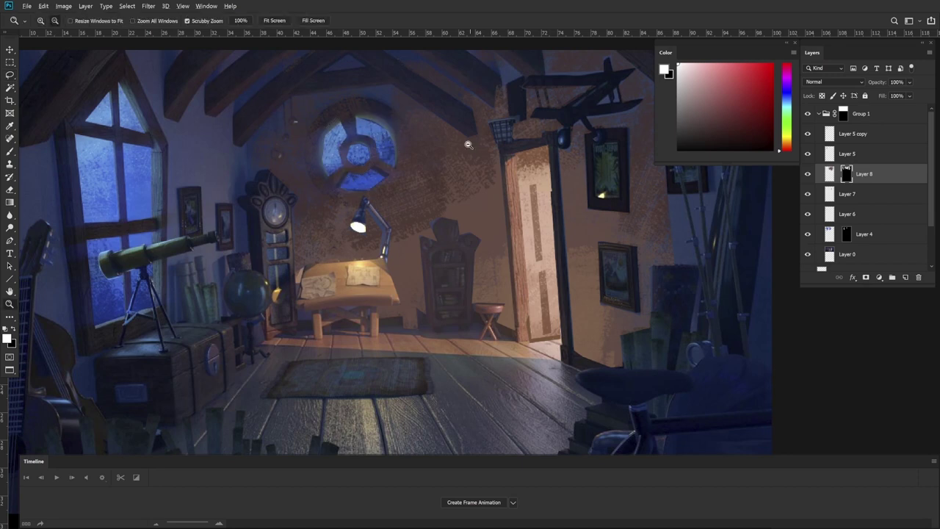
# Step: View the whole repaint at a smaller scale and toggle Layer 8's visibility to judge its warm wall glow
pyautogui.keyDown('alt'); pyautogui.click(468, 145); pyautogui.keyUp('alt')
pyautogui.keyDown('alt'); pyautogui.click(467, 145); pyautogui.keyUp('alt')
pyautogui.moveTo(548, 303); pyautogui.dragTo(533, 275)
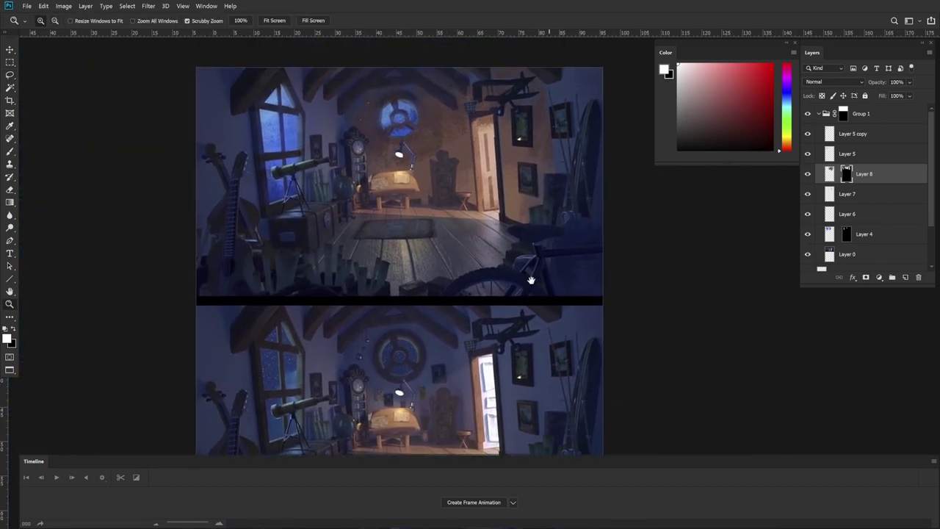
pyautogui.click(809, 176)
pyautogui.click(809, 176)
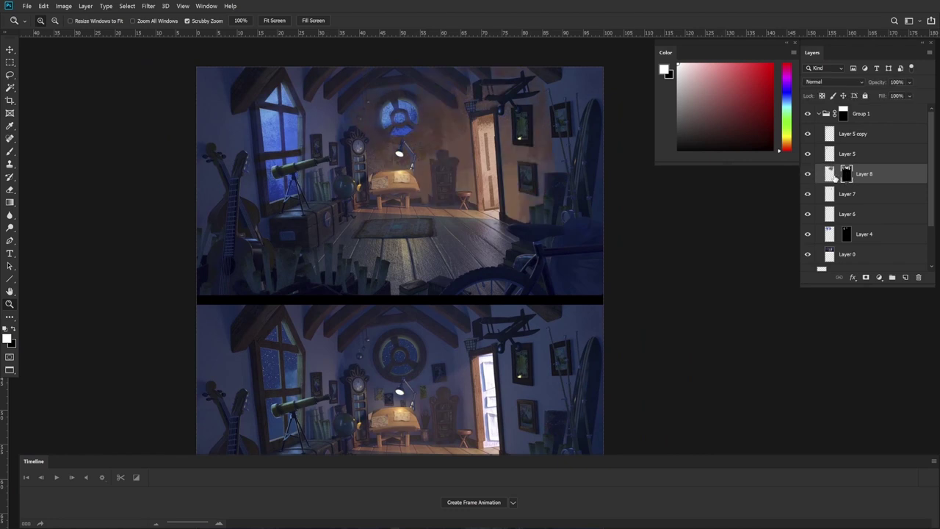
# Step: Target Layer 8's painted pixels instead of its mask, and try reduced opacities such as 67% before returning the layer to 100%
pyautogui.click(834, 176)
pyautogui.press('v')
pyautogui.press('5')
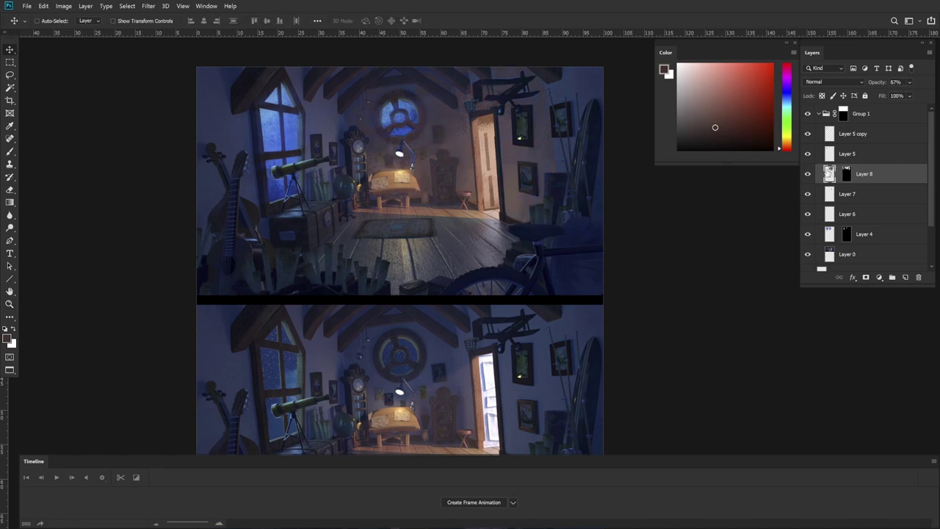
pyautogui.press('1')
pyautogui.press('2')
pyautogui.press('7')
pyautogui.press('7')
pyautogui.press('0')
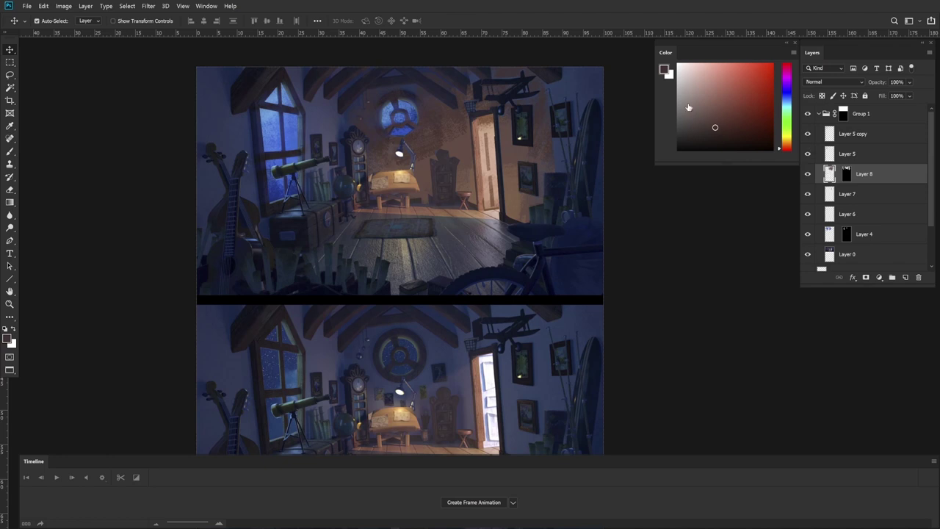
# Step: Adjust Layer 8's warm glow with Hue/Saturation, setting Saturation to +24 and Lightness to -3
pyautogui.hotkey('ctrl', 'u')
pyautogui.click(745, 154)
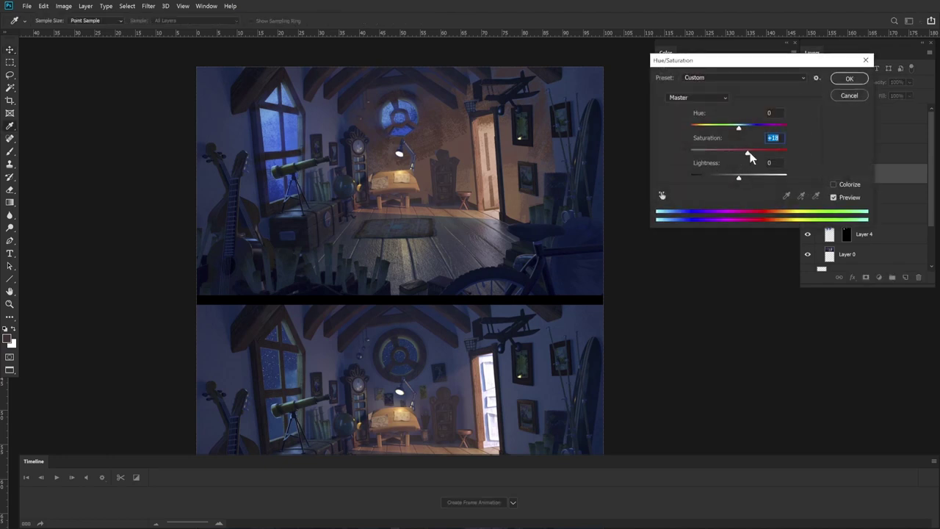
pyautogui.click(738, 180)
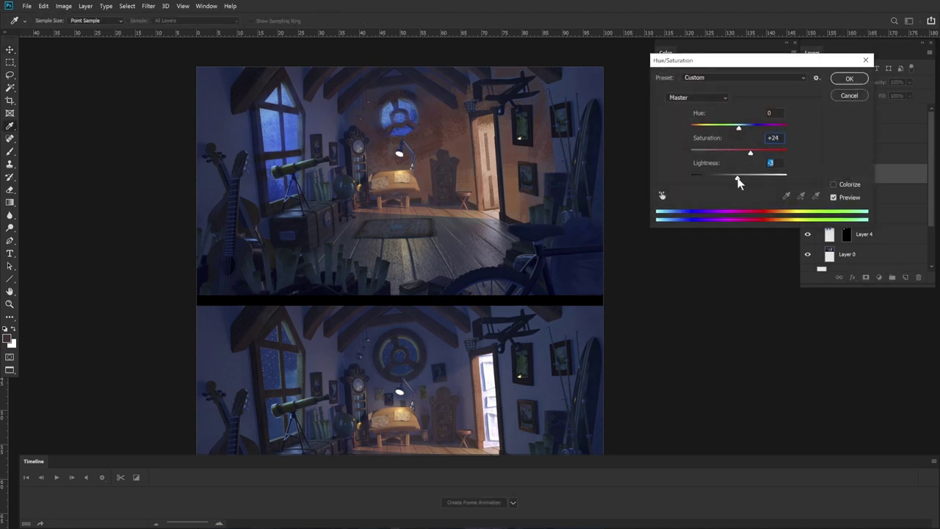
pyautogui.click(846, 79)
# Step: Examine the original render and the warm reference paintings below it for comparison with the repainted wall glow
pyautogui.press('v')
pyautogui.moveTo(532, 187); pyautogui.dragTo(556, 177)
pyautogui.press('z')
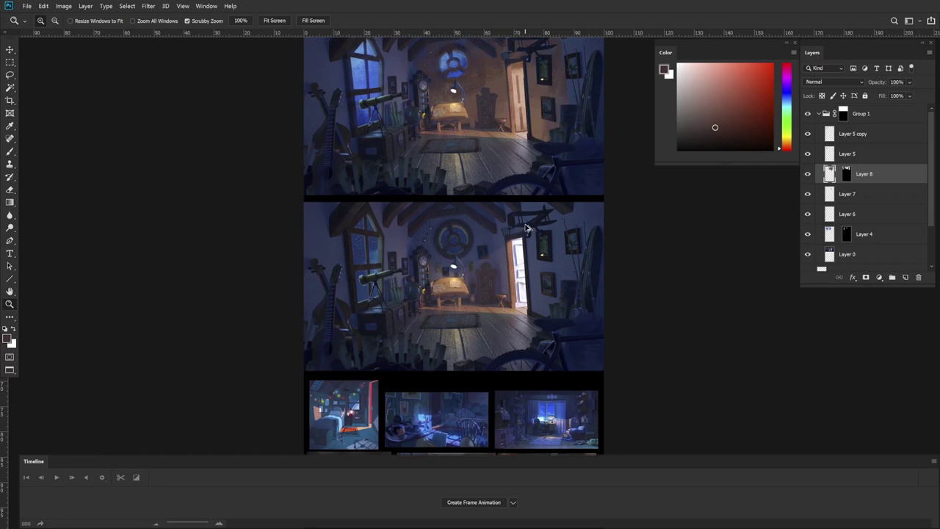
pyautogui.moveTo(551, 231); pyautogui.dragTo(576, 81)
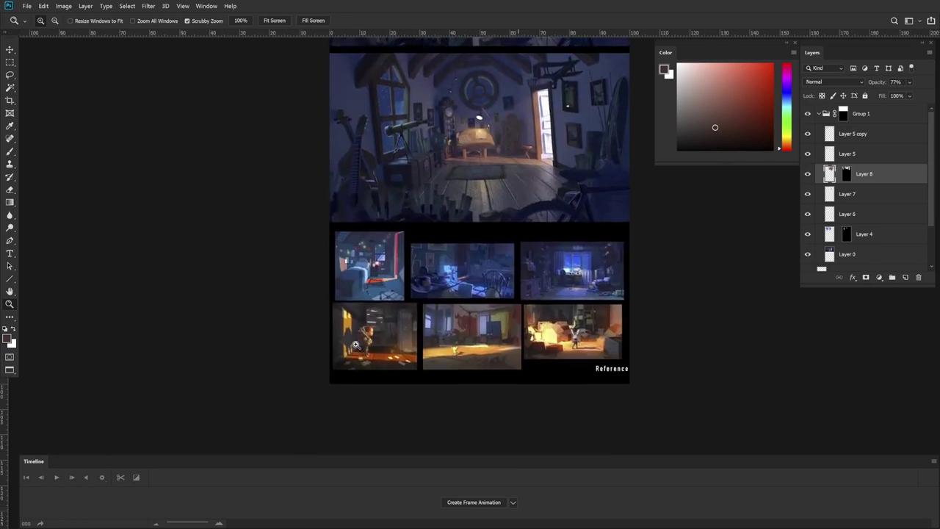
pyautogui.moveTo(353, 340)
pyautogui.mouseDown()
pyautogui.moveTo(371, 340)
pyautogui.moveTo(322, 339)
pyautogui.mouseUp()
pyautogui.moveTo(486, 216); pyautogui.dragTo(461, 388)
pyautogui.moveTo(505, 155); pyautogui.dragTo(510, 156)
pyautogui.scroll(1, 510, 156)
# Step: Apply another Hue/Saturation change to Layer 8 with Saturation +34 and Lightness -5, and check it against the references
pyautogui.hotkey('ctrl', 'u')
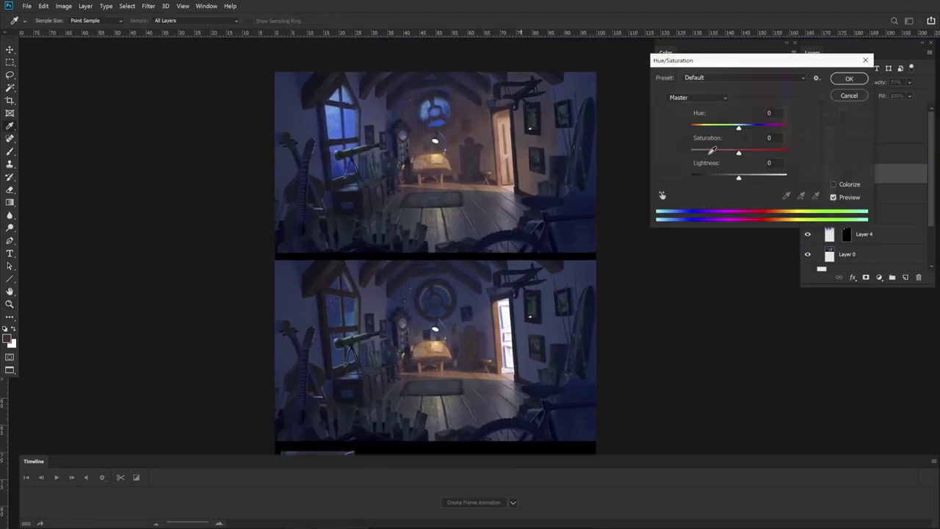
pyautogui.moveTo(739, 153); pyautogui.dragTo(748, 154)
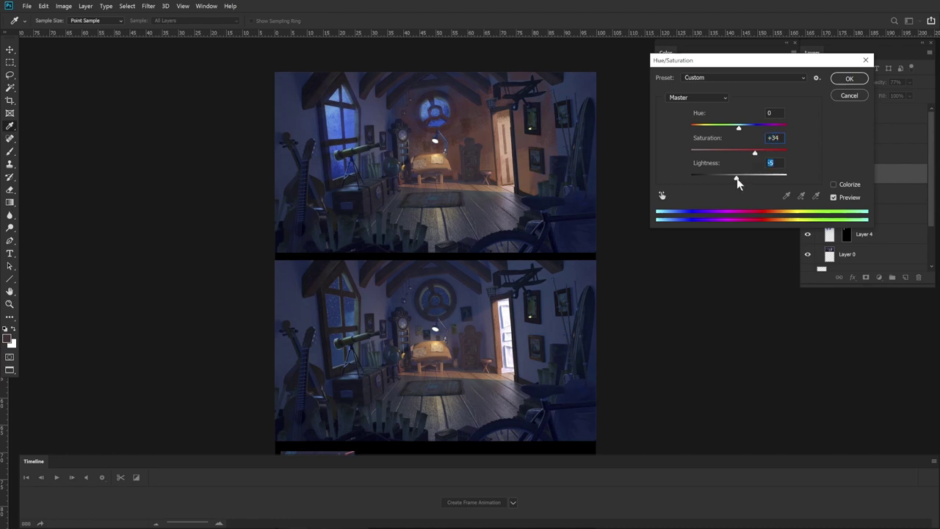
pyautogui.click(844, 82)
pyautogui.moveTo(608, 272); pyautogui.dragTo(596, 273)
pyautogui.scroll(-5, 604, 347)
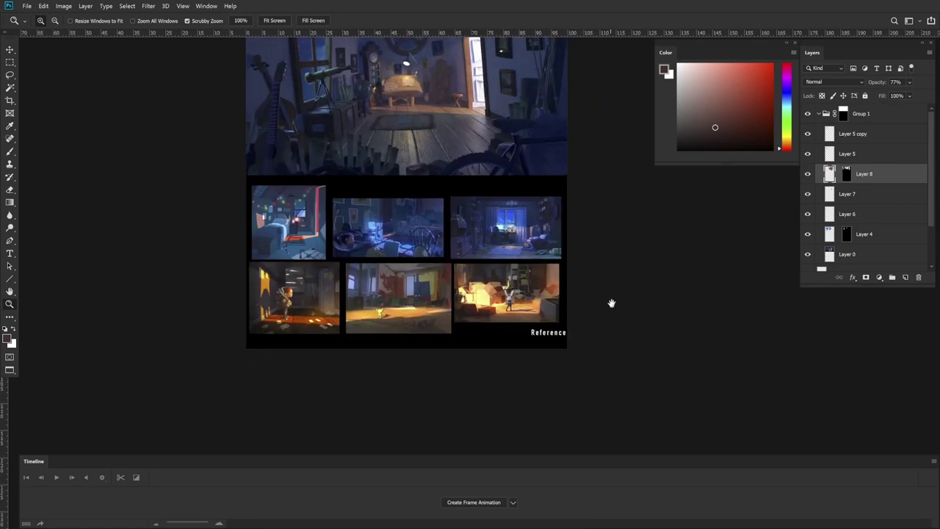
pyautogui.scroll(2, 610, 331)
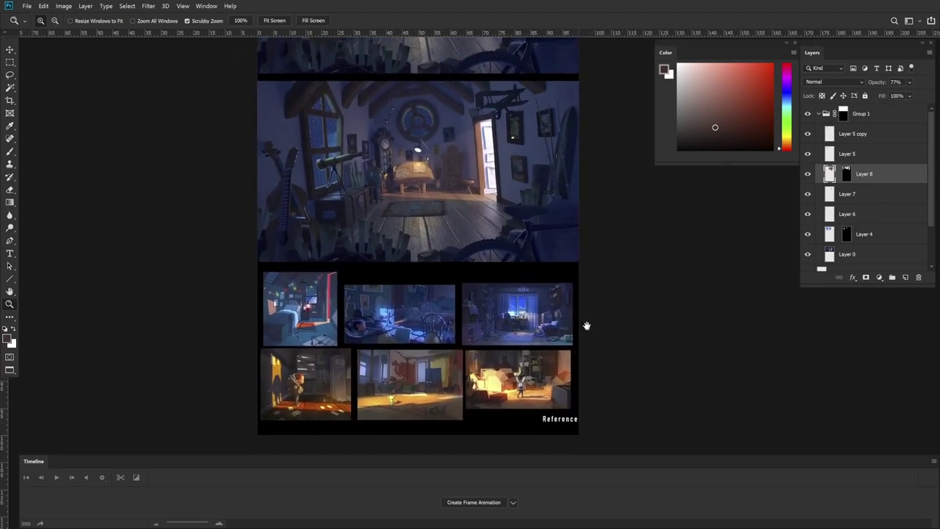
pyautogui.scroll(5, 586, 325)
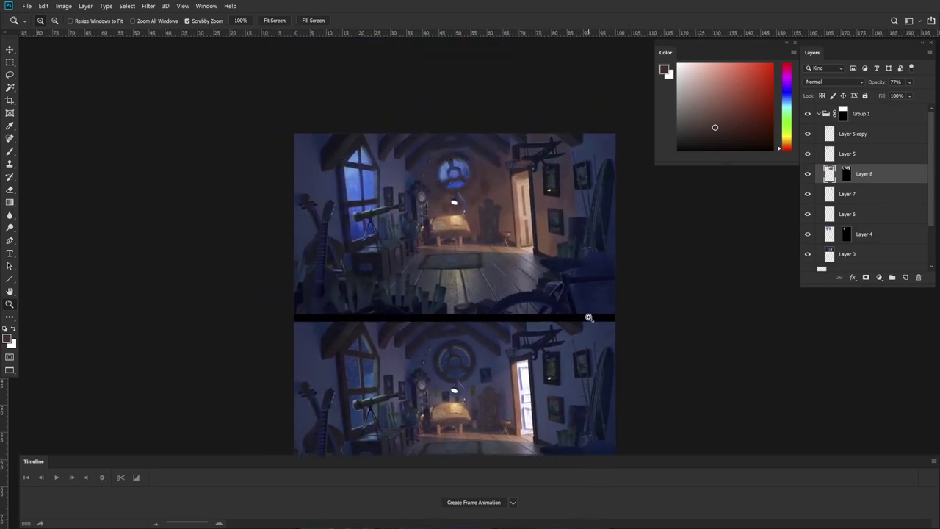
# Step: Add a new layer above Layer 8, and try a freehand outline along the front edge of the lit floor before discarding it
pyautogui.click(906, 277)
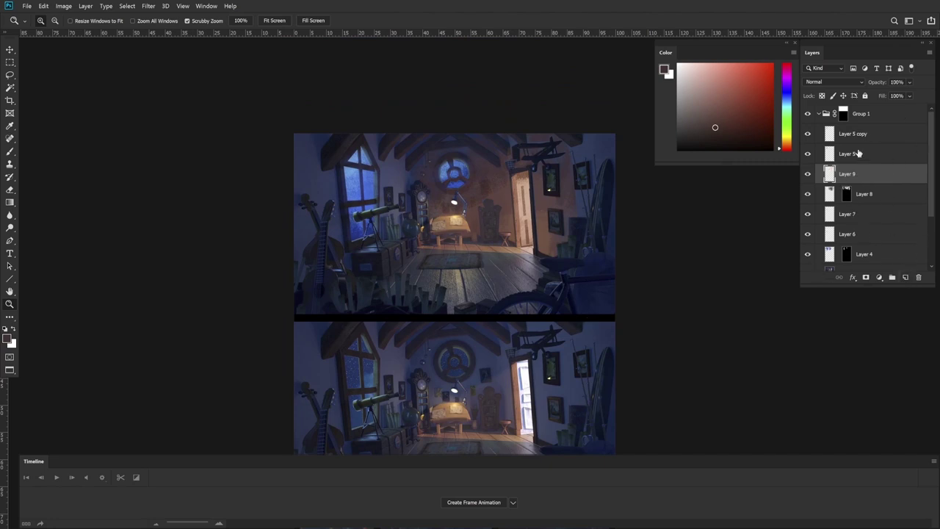
pyautogui.moveTo(520, 260); pyautogui.dragTo(540, 263)
pyautogui.press('l')
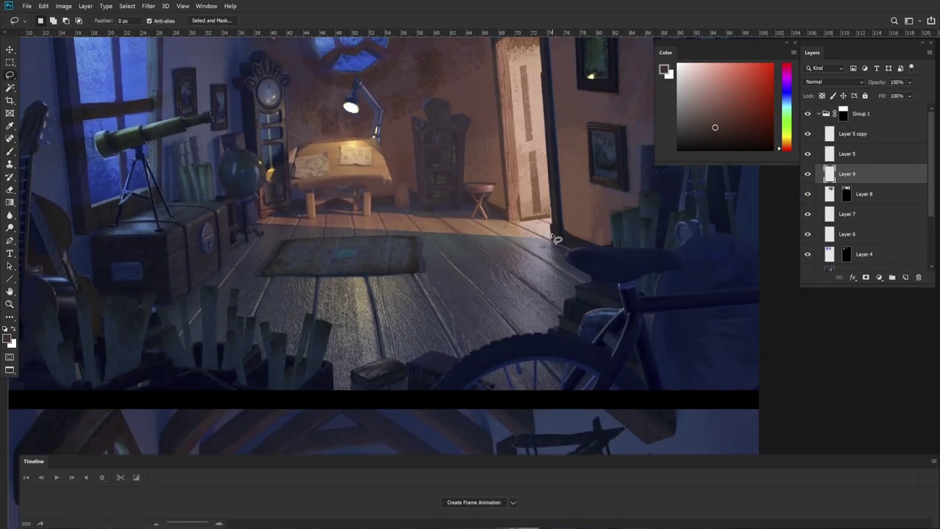
pyautogui.click(549, 238)
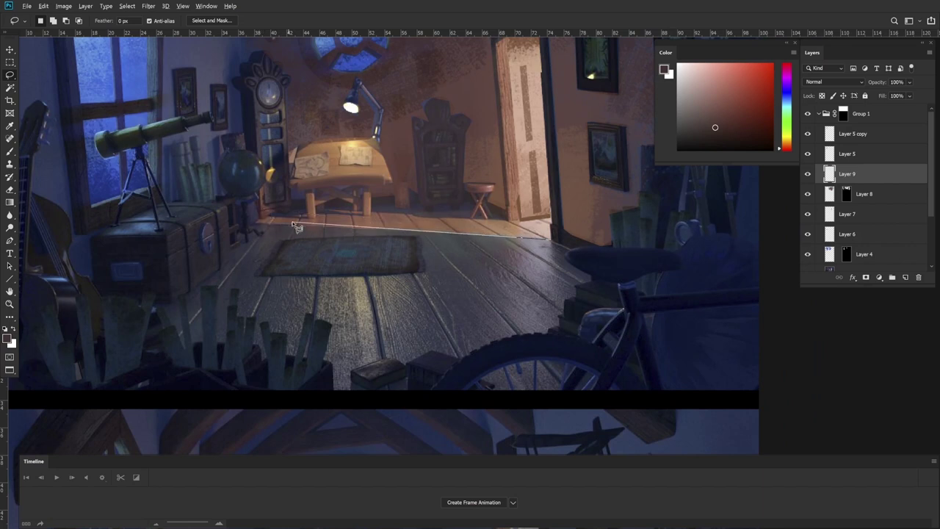
pyautogui.press('Escape')
# Step: Trace the shape of the doorway light across the bed and wall in the first reference bedroom, and clear the outline
pyautogui.moveTo(455, 204); pyautogui.dragTo(391, 209)
pyautogui.press('z')
pyautogui.moveTo(465, 220); pyautogui.dragTo(468, 146)
pyautogui.moveTo(461, 434); pyautogui.dragTo(468, 234)
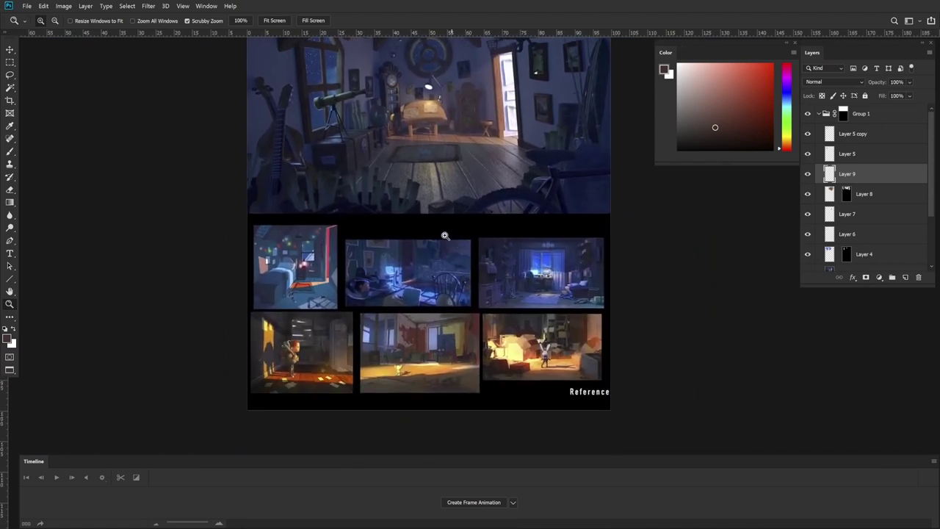
pyautogui.moveTo(310, 287); pyautogui.dragTo(375, 285)
pyautogui.press('b')
pyautogui.press('l')
pyautogui.keyDown('alt'); pyautogui.click(357, 277); pyautogui.keyUp('alt')
pyautogui.keyDown('alt'); pyautogui.click(261, 294); pyautogui.keyUp('alt')
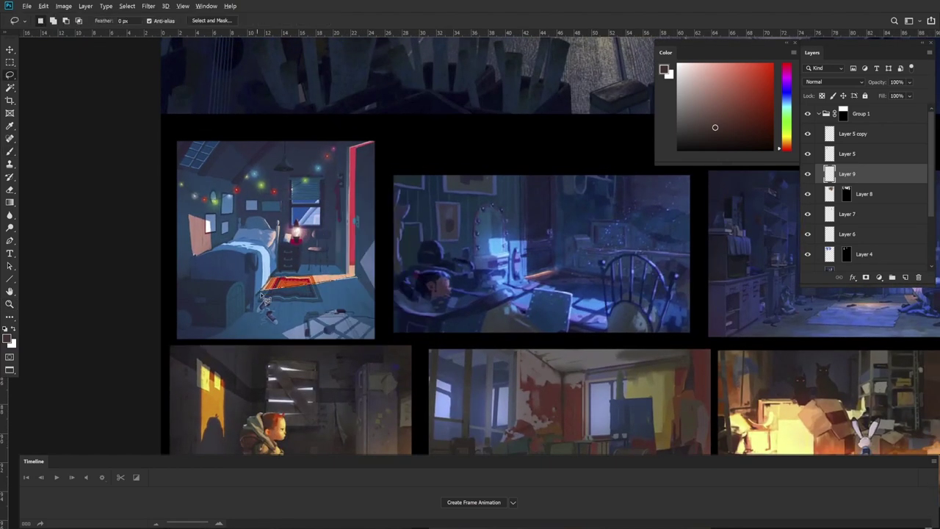
pyautogui.keyDown('alt'); pyautogui.click(261, 255); pyautogui.keyUp('alt')
pyautogui.keyDown('alt'); pyautogui.click(210, 252); pyautogui.keyUp('alt')
pyautogui.keyDown('alt'); pyautogui.click(188, 214); pyautogui.keyUp('alt')
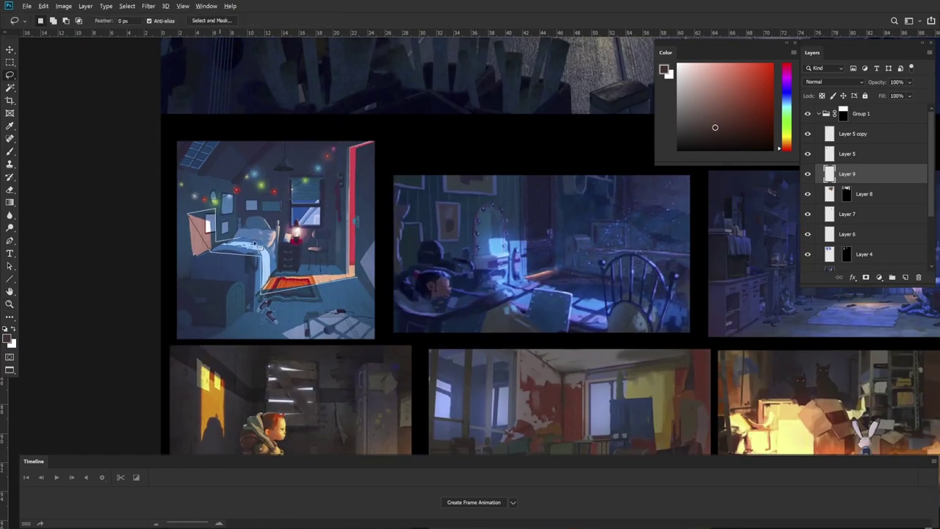
pyautogui.hotkey('ctrl', 'd')
# Step: Examine the light shapes in the remaining reference paintings, and compare them with the original render and the repaint
pyautogui.moveTo(666, 369); pyautogui.dragTo(660, 264)
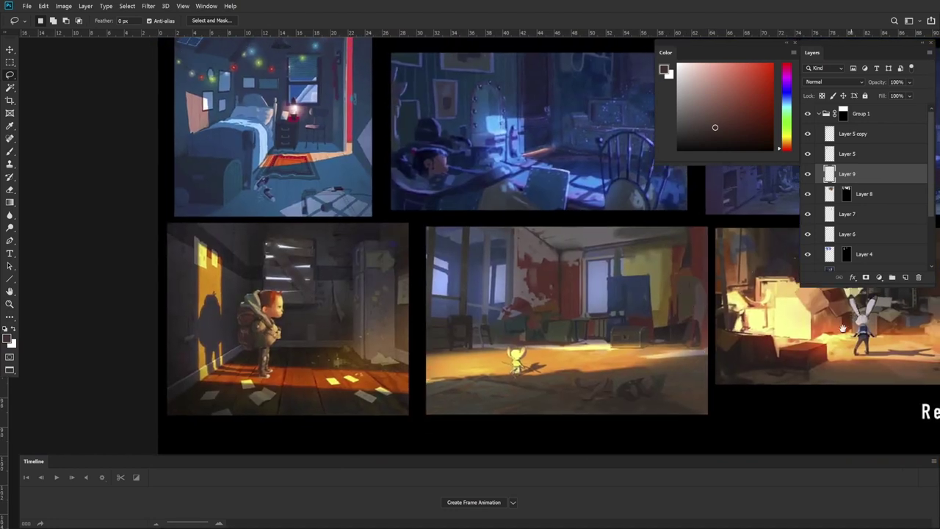
pyautogui.moveTo(843, 328); pyautogui.dragTo(649, 361)
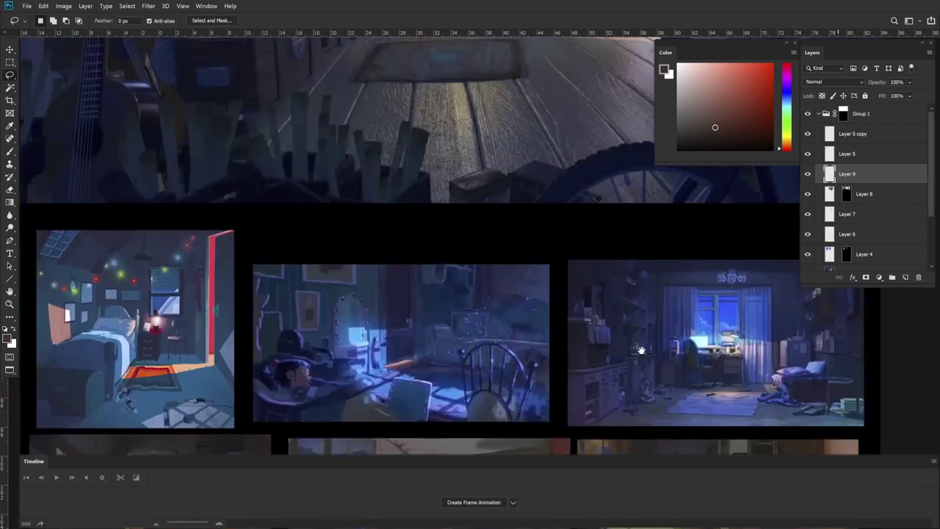
pyautogui.moveTo(641, 350)
pyautogui.mouseDown()
pyautogui.moveTo(646, 428)
pyautogui.moveTo(604, 355)
pyautogui.mouseUp()
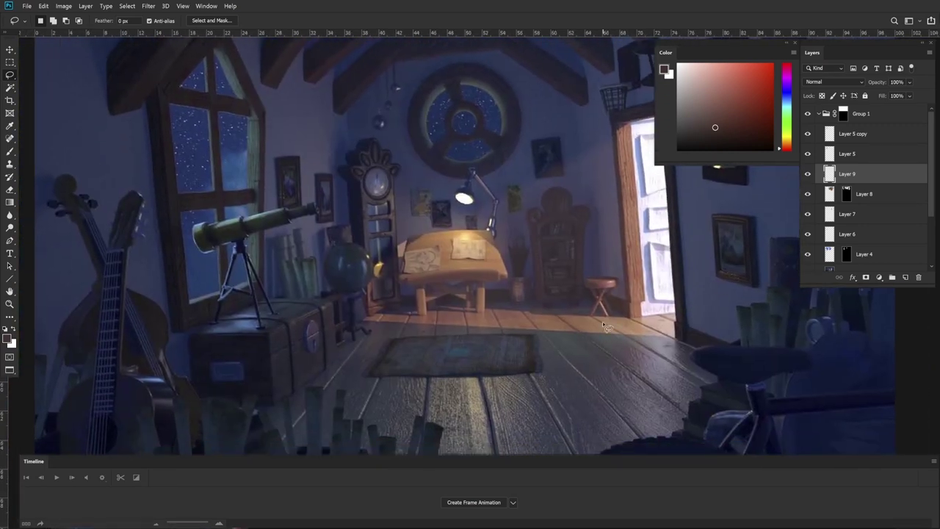
pyautogui.press('z')
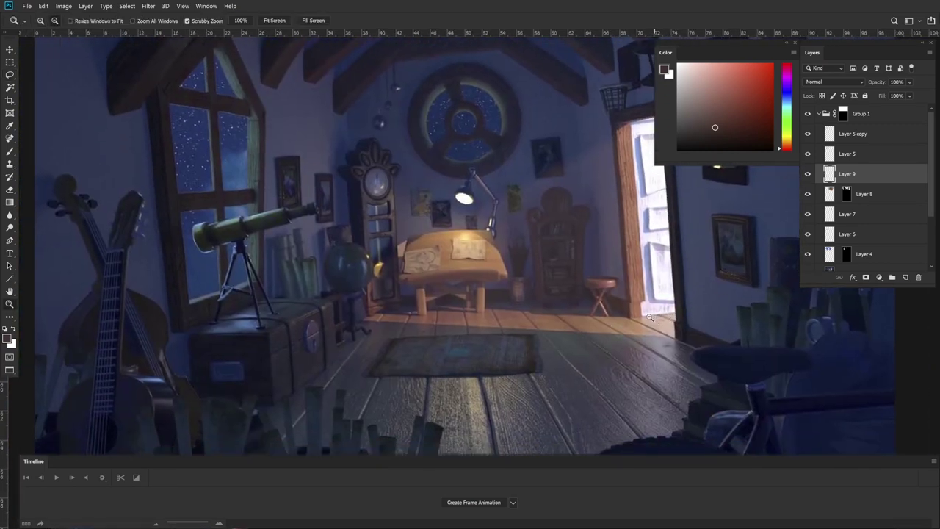
pyautogui.moveTo(652, 320)
pyautogui.mouseDown()
pyautogui.moveTo(623, 323)
pyautogui.moveTo(640, 328)
pyautogui.moveTo(597, 403)
pyautogui.mouseUp()
pyautogui.press('l')
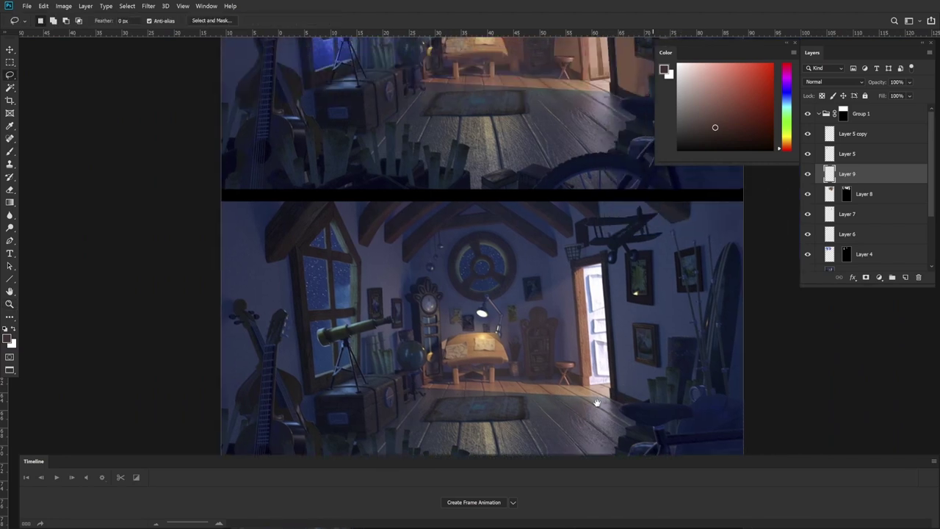
pyautogui.press('z')
pyautogui.moveTo(613, 369)
pyautogui.mouseDown()
pyautogui.moveTo(587, 371)
pyautogui.moveTo(608, 346)
pyautogui.moveTo(589, 401)
pyautogui.mouseUp()
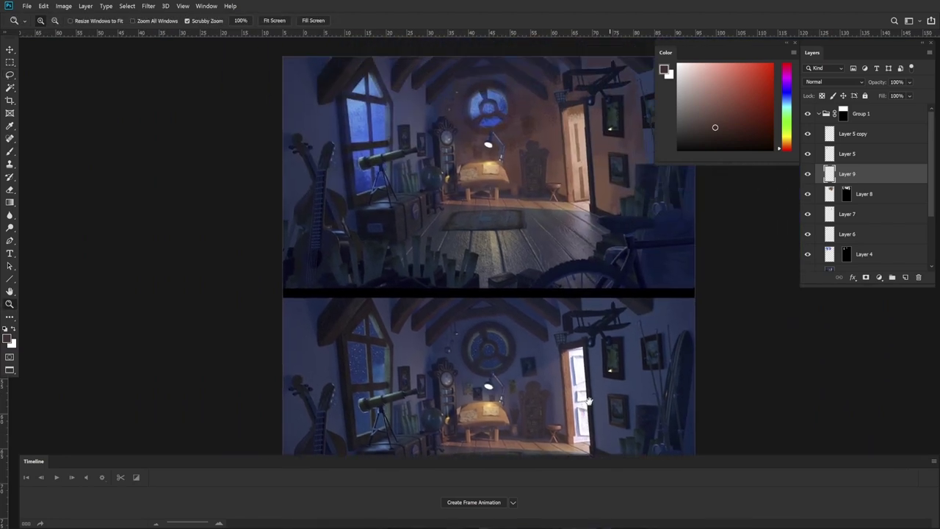
# Step: Try a freehand outline of the doorway light running along the repaint's floor and up over the desk, and discard it
pyautogui.press('l')
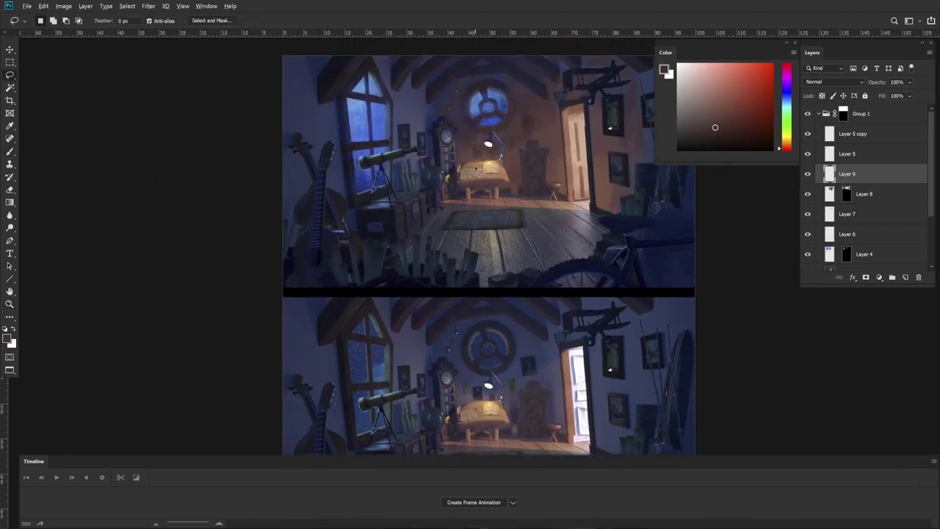
pyautogui.moveTo(572, 210)
pyautogui.mouseDown()
pyautogui.moveTo(536, 199)
pyautogui.moveTo(468, 205)
pyautogui.mouseUp()
pyautogui.moveTo(485, 147); pyautogui.dragTo(510, 169)
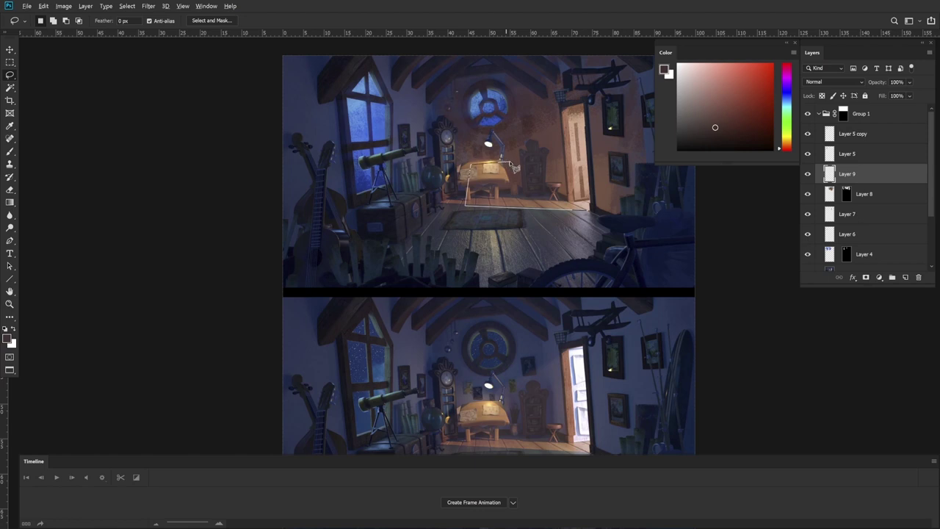
pyautogui.press('Escape')
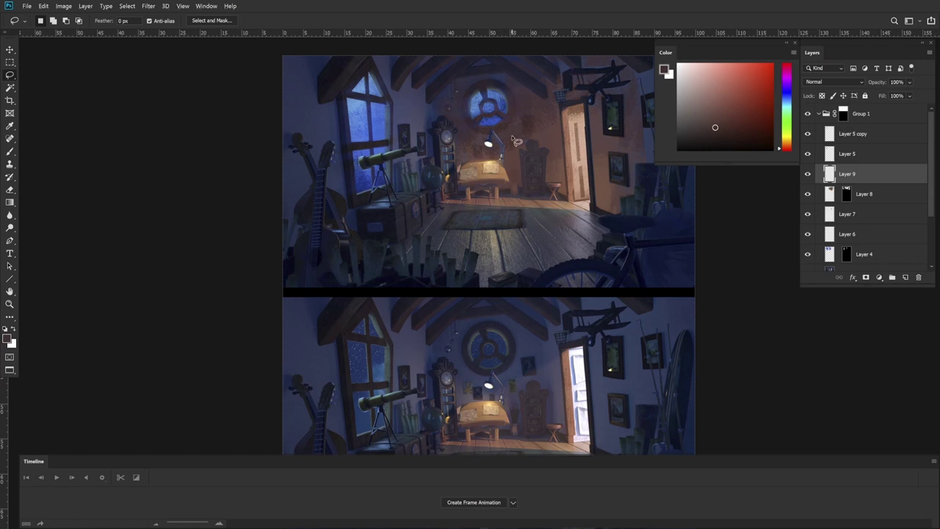
# Step: Review the original attic render and its references again for how the doorway light should fall
pyautogui.moveTo(582, 264); pyautogui.dragTo(561, 33)
pyautogui.moveTo(546, 330); pyautogui.dragTo(537, 259)
pyautogui.moveTo(539, 178)
pyautogui.mouseDown()
pyautogui.moveTo(539, 277)
pyautogui.moveTo(533, 239)
pyautogui.mouseUp()
pyautogui.scroll(6, 532, 248)
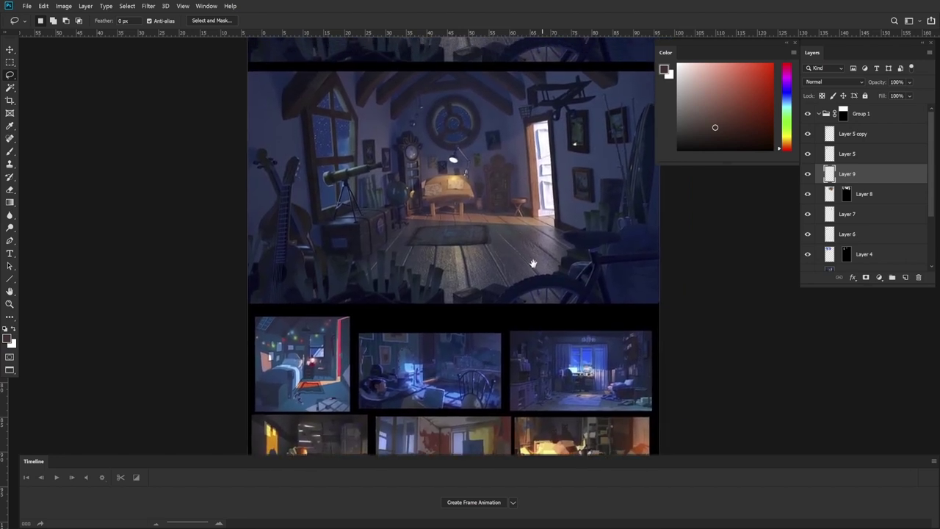
pyautogui.moveTo(556, 293); pyautogui.dragTo(558, 289)
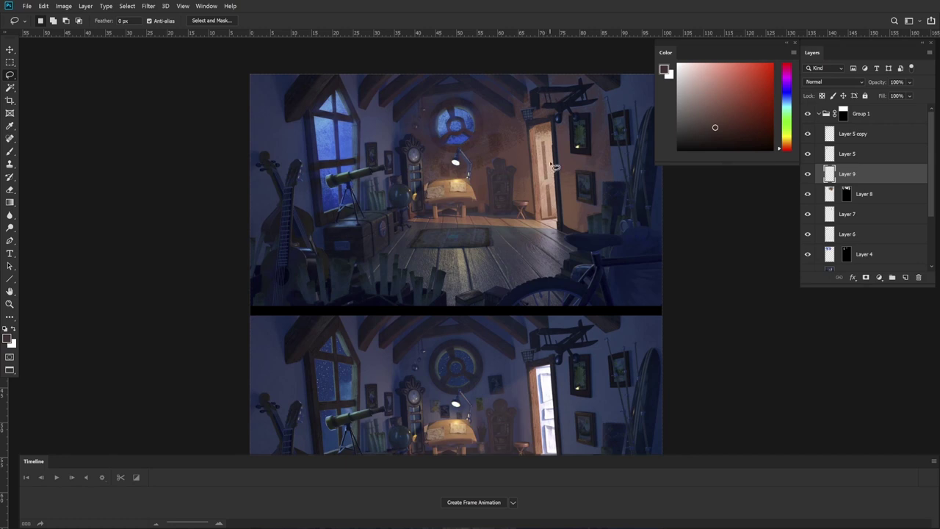
# Step: Try a freehand outline of the lit floor strip from the door to beneath the desk, and return to the references
pyautogui.moveTo(558, 232); pyautogui.dragTo(420, 228)
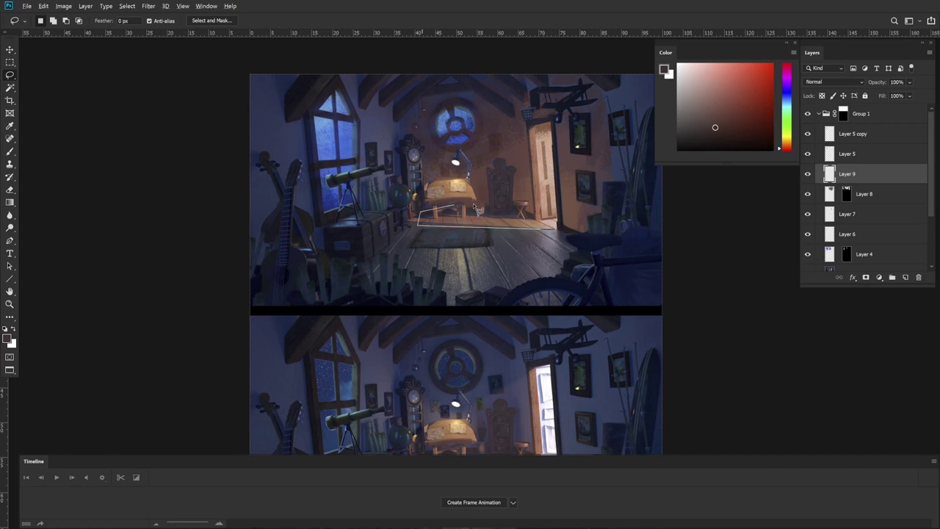
pyautogui.moveTo(478, 209); pyautogui.dragTo(547, 217)
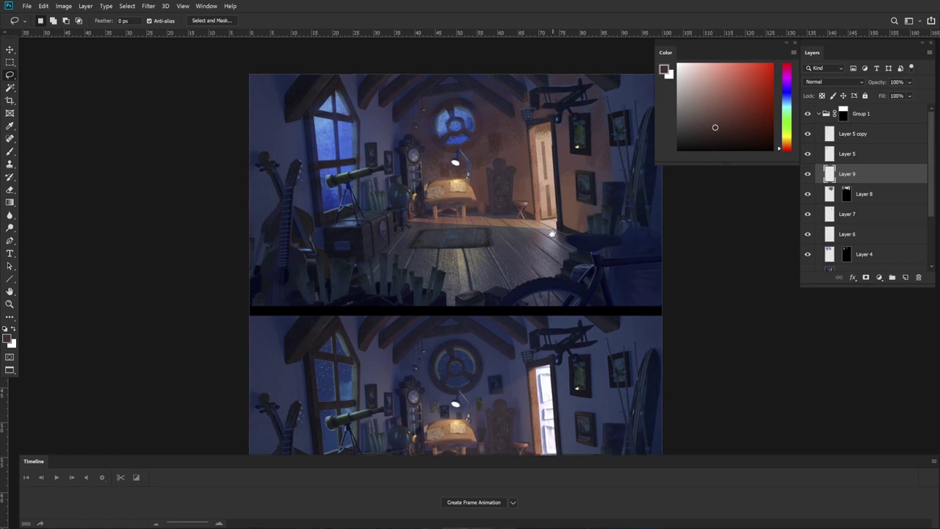
pyautogui.moveTo(548, 212); pyautogui.dragTo(549, 153)
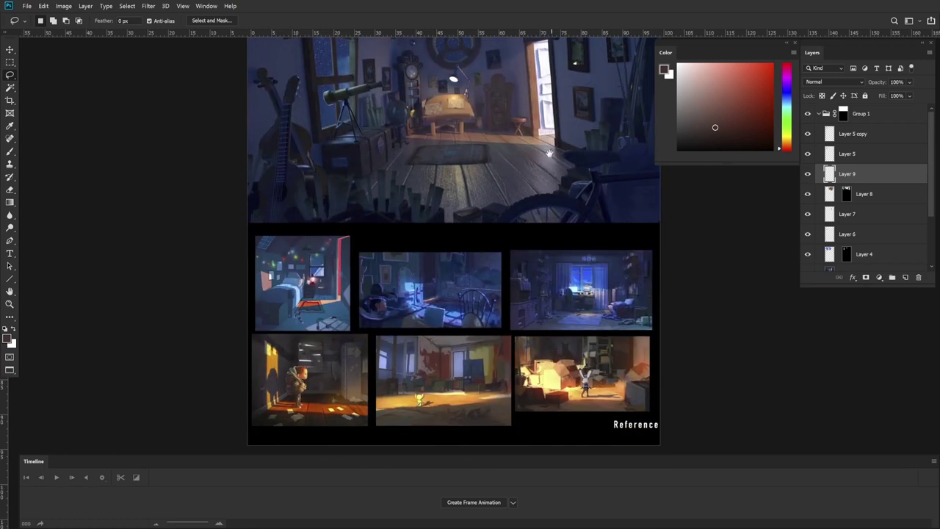
# Step: Examine the doorway light in the bedroom reference with the red door and the neighbouring references, and compare it with both attic versions
pyautogui.press('z')
pyautogui.moveTo(292, 305); pyautogui.dragTo(381, 196)
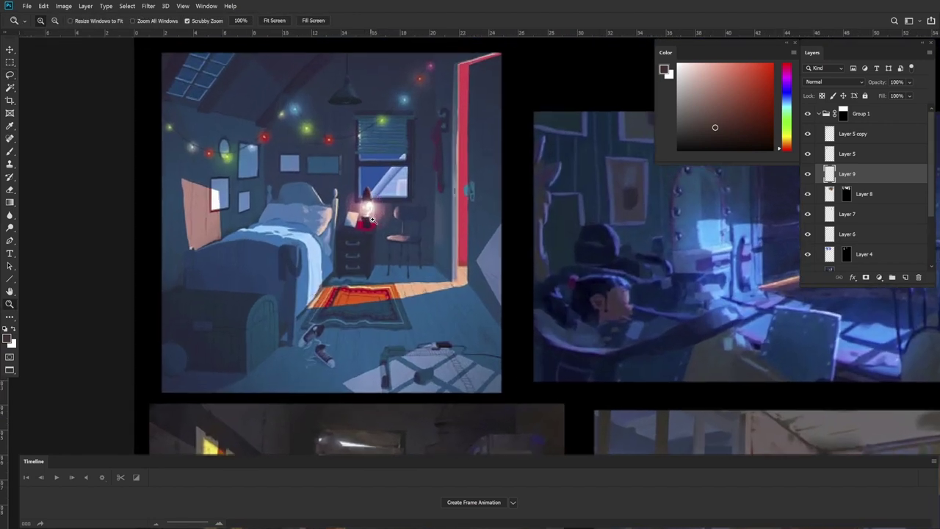
pyautogui.moveTo(485, 220); pyautogui.dragTo(468, 178)
pyautogui.moveTo(624, 173); pyautogui.dragTo(448, 199)
pyautogui.moveTo(440, 270); pyautogui.dragTo(432, 217)
pyautogui.moveTo(434, 200); pyautogui.dragTo(484, 291)
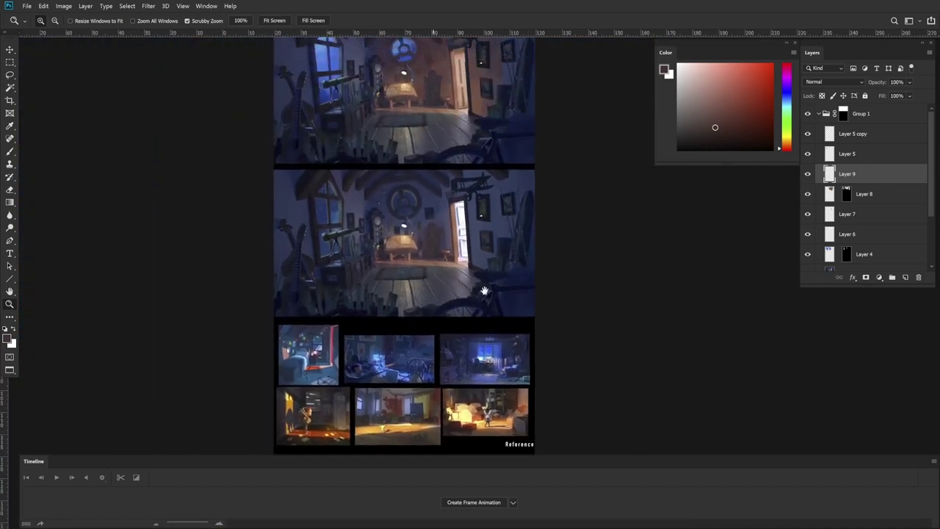
pyautogui.moveTo(469, 164); pyautogui.dragTo(491, 250)
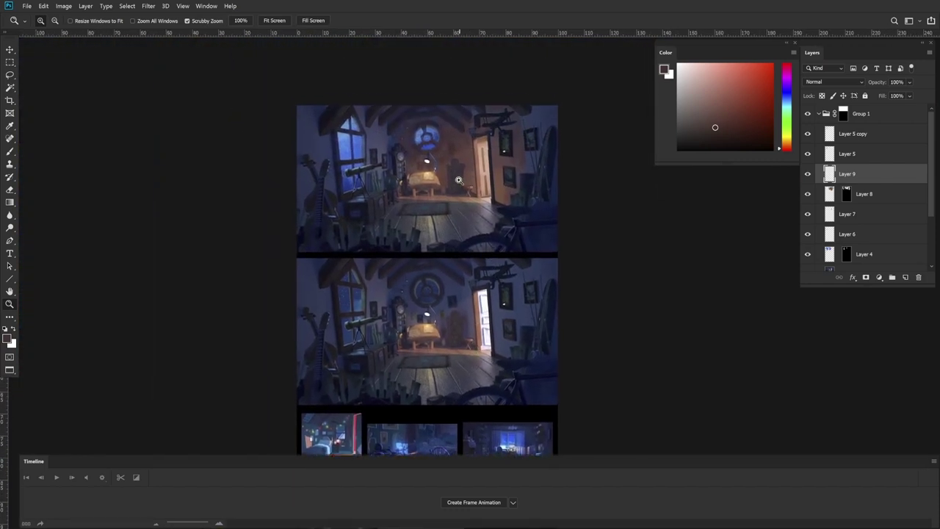
# Step: Select the floor and wall area beneath the repaint's desk with a straight-edged lasso outline that follows the desk legs
pyautogui.moveTo(460, 180)
pyautogui.mouseDown()
pyautogui.moveTo(476, 161)
pyautogui.moveTo(496, 206)
pyautogui.mouseUp()
pyautogui.press('l')
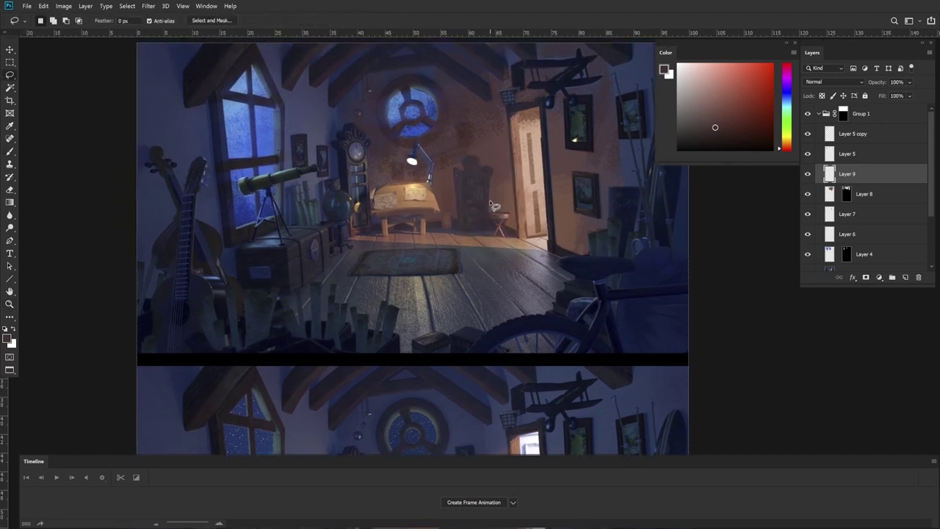
pyautogui.moveTo(517, 116)
pyautogui.mouseDown()
pyautogui.moveTo(532, 239)
pyautogui.moveTo(548, 238)
pyautogui.moveTo(543, 110)
pyautogui.mouseUp()
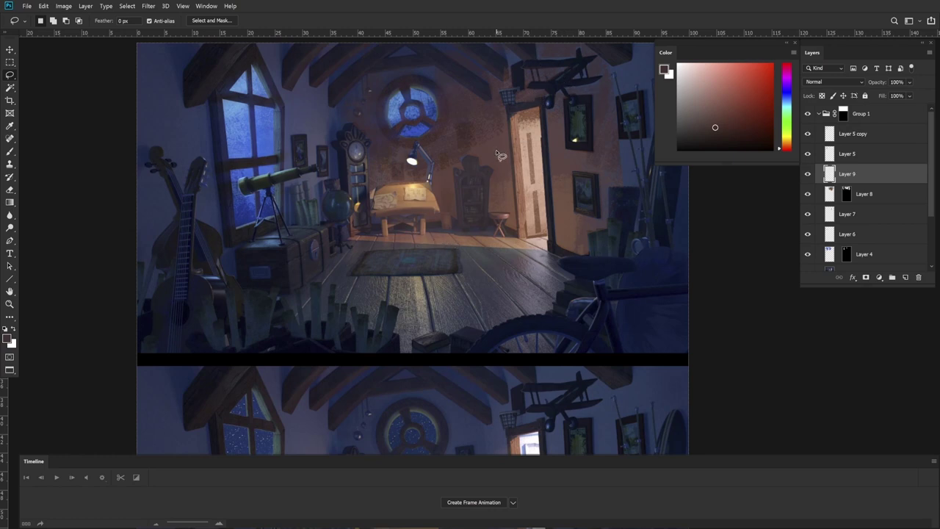
pyautogui.keyDown('alt'); pyautogui.click(419, 230); pyautogui.keyUp('alt')
pyautogui.keyDown('alt'); pyautogui.click(404, 223); pyautogui.keyUp('alt')
pyautogui.keyDown('alt'); pyautogui.click(387, 228); pyautogui.keyUp('alt')
pyautogui.keyDown('alt'); pyautogui.click(389, 236); pyautogui.keyUp('alt')
pyautogui.keyDown('alt'); pyautogui.click(380, 235); pyautogui.keyUp('alt')
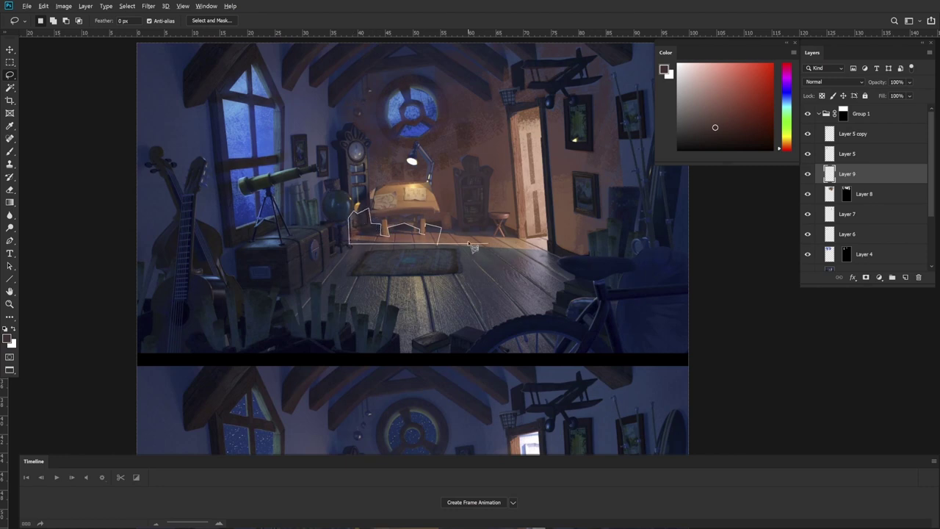
pyautogui.keyDown('alt'); pyautogui.click(439, 246); pyautogui.keyUp('alt')
# Step: Brush dark blue-violet shadow colours sampled from the painting into the selected area beneath the desk on Layer 9
pyautogui.press('b')
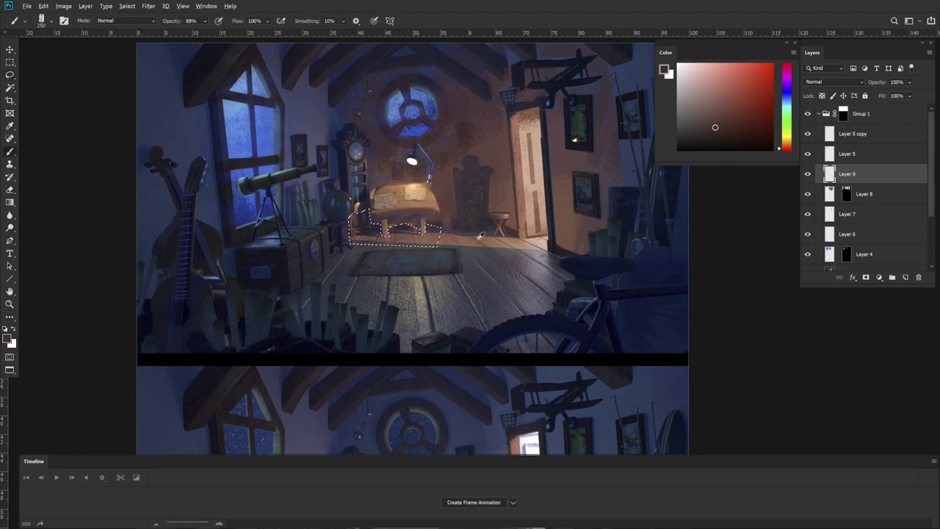
pyautogui.keyDown('alt'); pyautogui.click(473, 242); pyautogui.keyUp('alt')
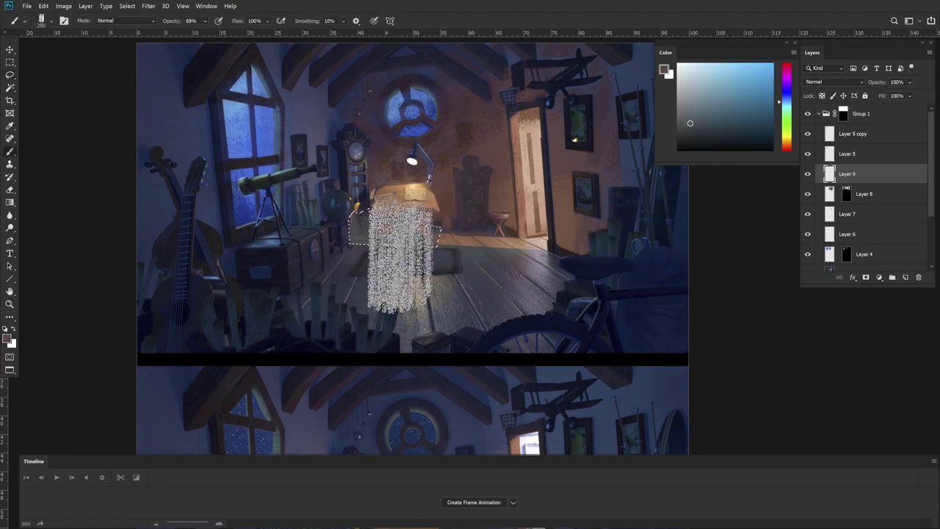
pyautogui.keyDown('alt'); pyautogui.click(358, 204); pyautogui.keyUp('alt')
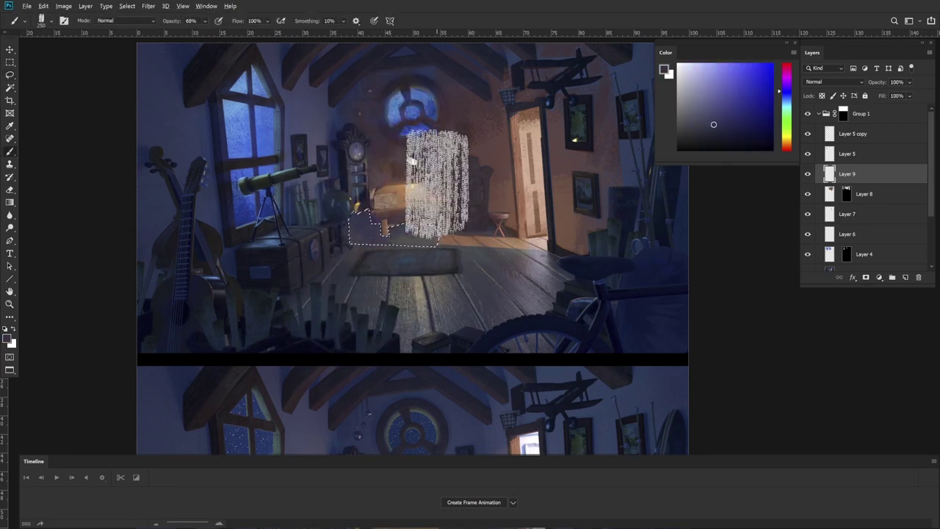
pyautogui.keyDown('alt'); pyautogui.click(435, 194); pyautogui.keyUp('alt')
pyautogui.moveTo(436, 194); pyautogui.dragTo(397, 195)
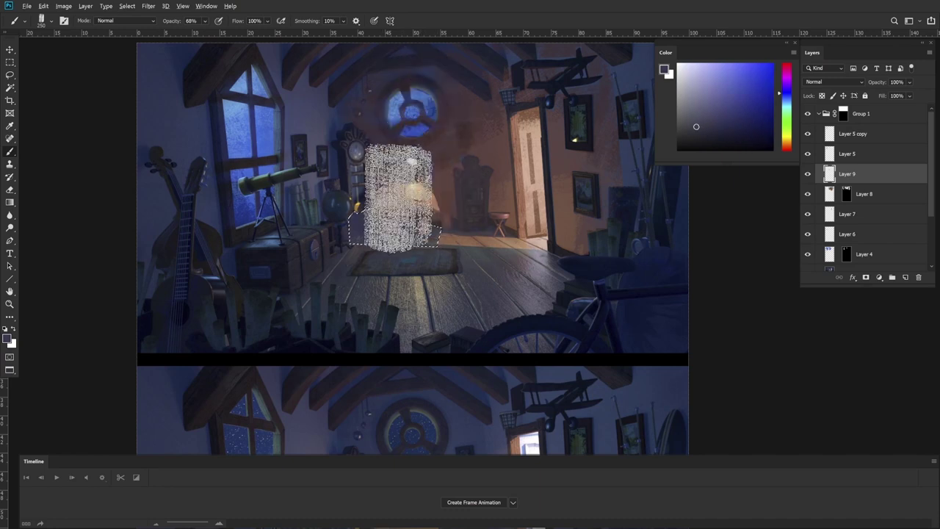
# Step: Paint the selected area around and below the desk with dark purple shadow colours sampled from the painting, and deselect it
pyautogui.moveTo(458, 220)
pyautogui.mouseDown()
pyautogui.moveTo(387, 199)
pyautogui.moveTo(361, 206)
pyautogui.moveTo(475, 193)
pyautogui.moveTo(457, 227)
pyautogui.mouseUp()
pyautogui.keyDown('alt'); pyautogui.click(441, 241); pyautogui.keyUp('alt')
pyautogui.moveTo(402, 276)
pyautogui.mouseDown()
pyautogui.moveTo(368, 323)
pyautogui.moveTo(403, 242)
pyautogui.mouseUp()
pyautogui.keyDown('alt'); pyautogui.click(364, 205); pyautogui.keyUp('alt')
pyautogui.moveTo(368, 272)
pyautogui.mouseDown()
pyautogui.moveTo(330, 305)
pyautogui.moveTo(336, 314)
pyautogui.mouseUp()
pyautogui.hotkey('ctrl', 'd')
# Step: Lasso the floor strip along the rug's back and window-side edges, darken it with a sampled purple shadow, and deselect
pyautogui.press('z')
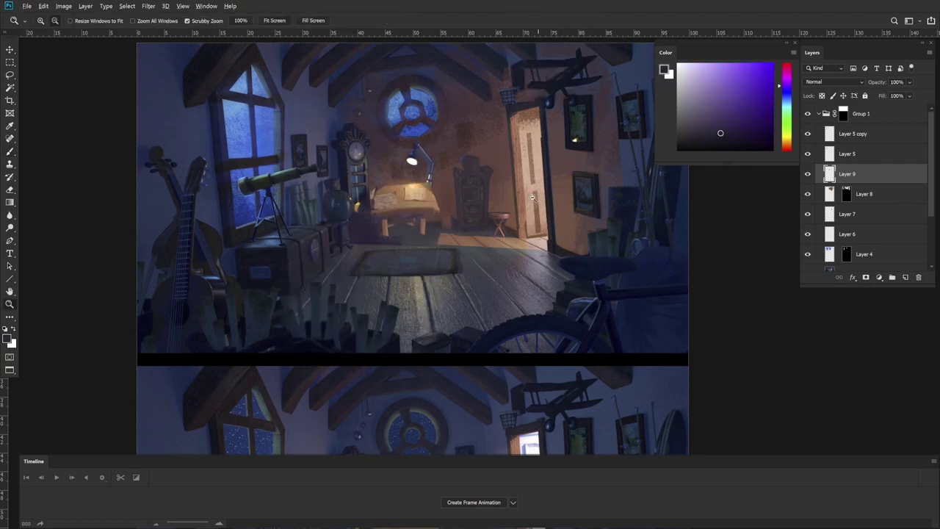
pyautogui.moveTo(537, 197); pyautogui.dragTo(520, 194)
pyautogui.click(519, 193)
pyautogui.press('l')
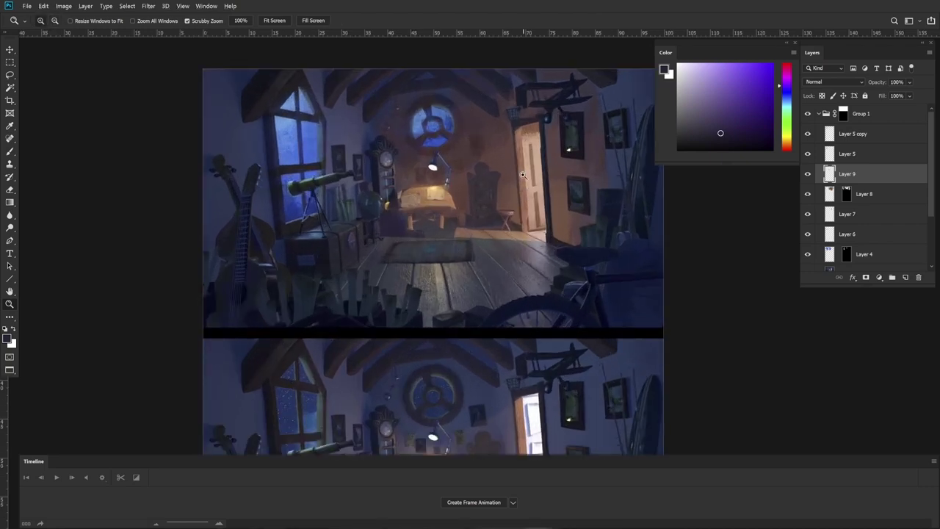
pyautogui.keyDown('alt'); pyautogui.click(363, 255); pyautogui.keyUp('alt')
pyautogui.keyDown('alt'); pyautogui.click(363, 246); pyautogui.keyUp('alt')
pyautogui.moveTo(453, 230)
pyautogui.mouseDown()
pyautogui.moveTo(397, 246)
pyautogui.moveTo(377, 262)
pyautogui.moveTo(397, 246)
pyautogui.mouseUp()
pyautogui.press('b')
pyautogui.keyDown('alt'); pyautogui.click(391, 218); pyautogui.keyUp('alt')
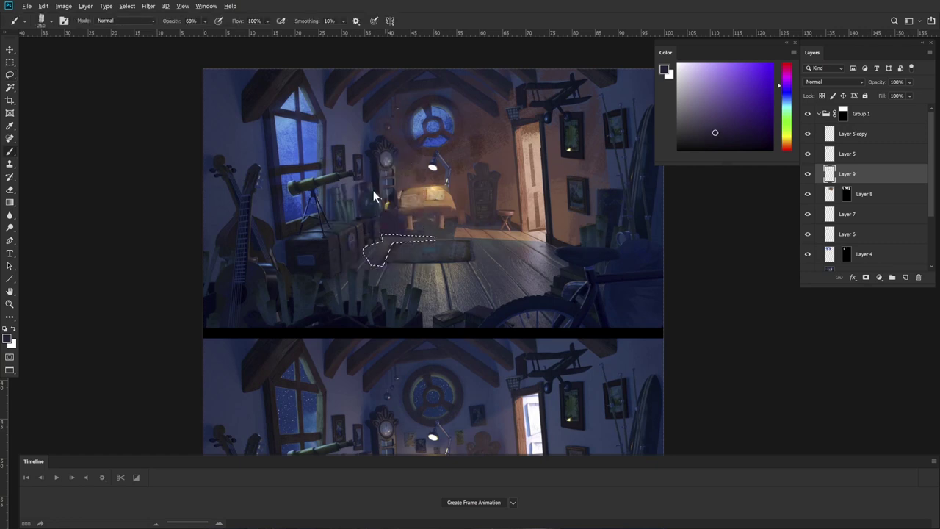
pyautogui.hotkey('ctrl', 'd')
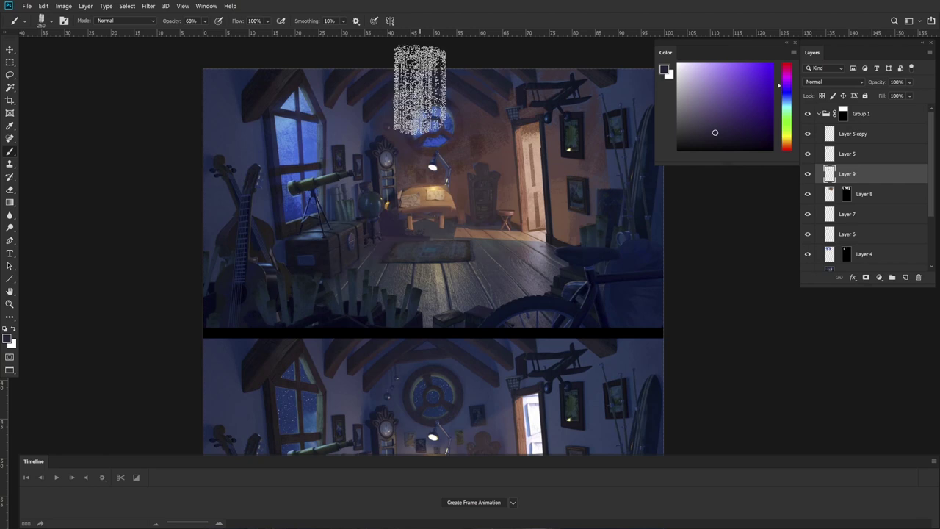
# Step: Lasso the narrow lit floor strip between the desk and the door, paint it with a sampled muted dark tone, and deselect
pyautogui.press('l')
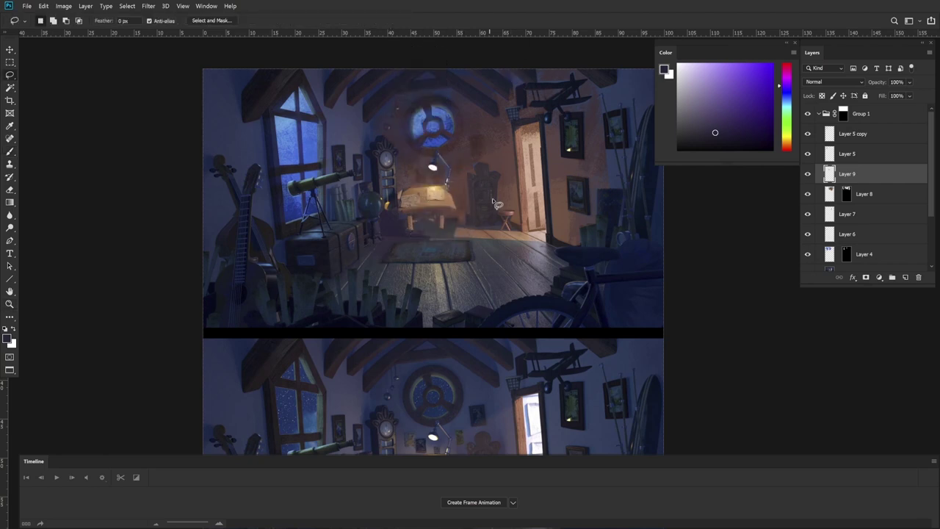
pyautogui.hotkey('alt', 'space')
pyautogui.moveTo(531, 192)
pyautogui.mouseDown()
pyautogui.moveTo(517, 184)
pyautogui.moveTo(547, 210)
pyautogui.mouseUp()
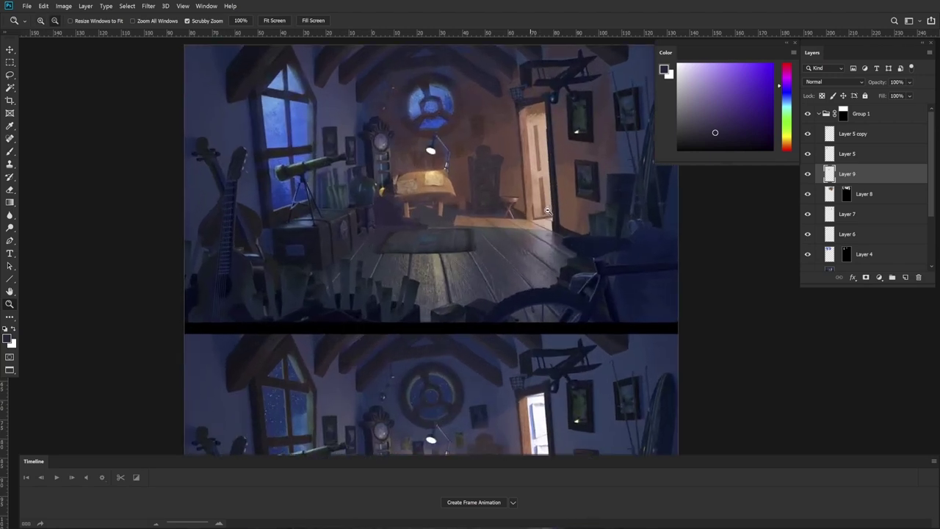
pyautogui.press('l')
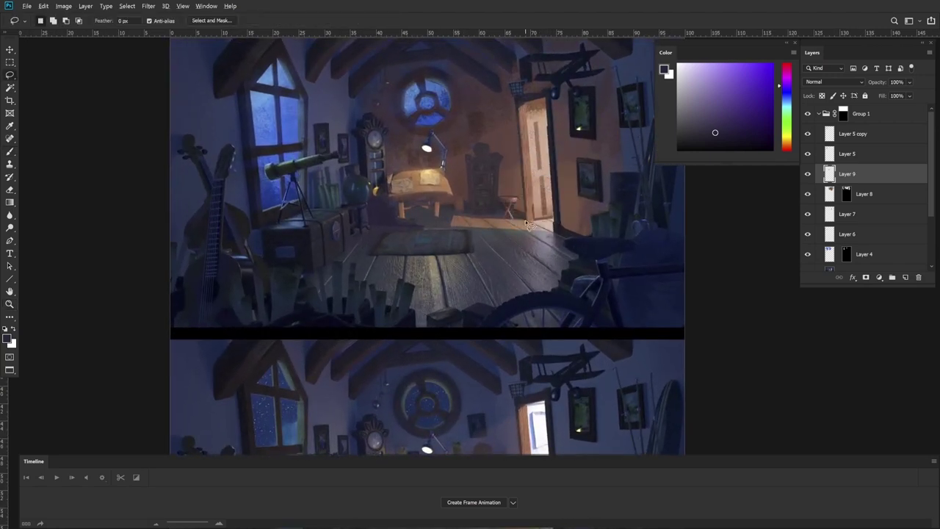
pyautogui.moveTo(528, 224)
pyautogui.mouseDown()
pyautogui.moveTo(478, 214)
pyautogui.moveTo(449, 230)
pyautogui.moveTo(451, 213)
pyautogui.moveTo(483, 188)
pyautogui.moveTo(526, 221)
pyautogui.mouseUp()
pyautogui.press('b')
pyautogui.keyDown('alt'); pyautogui.click(535, 182); pyautogui.keyUp('alt')
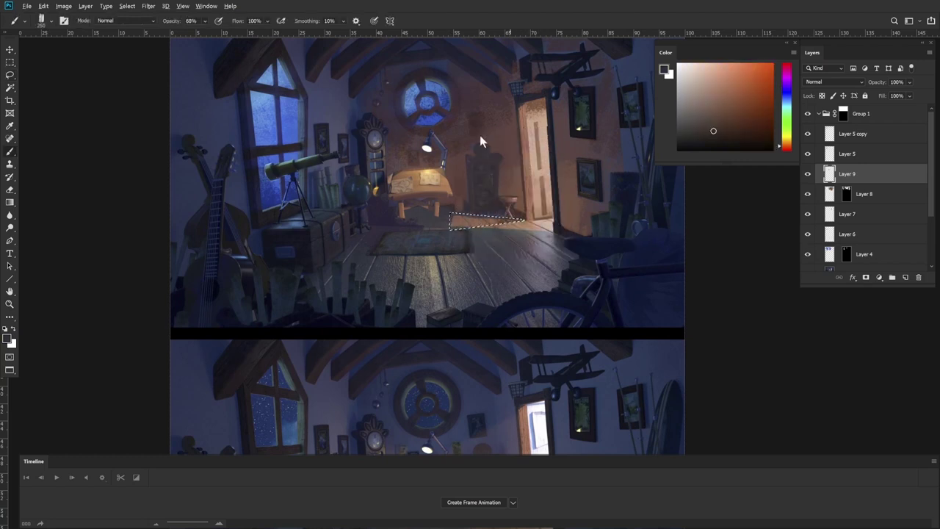
pyautogui.keyDown('alt'); pyautogui.click(451, 206); pyautogui.keyUp('alt')
pyautogui.keyDown('alt'); pyautogui.click(472, 176); pyautogui.keyUp('alt')
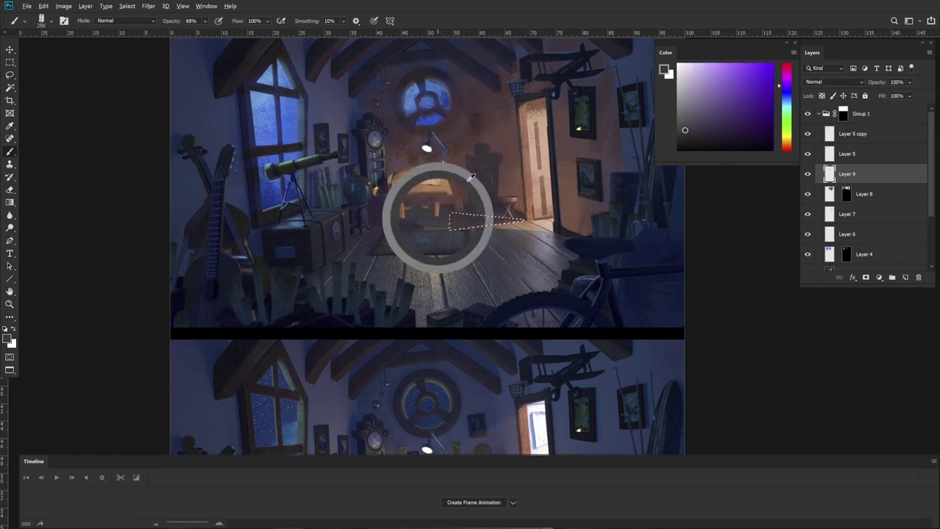
pyautogui.hotkey('ctrl', 'd')
# Step: Lasso a light patch on the floor from the doorway to the rug, fill it with tan sampled from the door, and deselect
pyautogui.press('l')
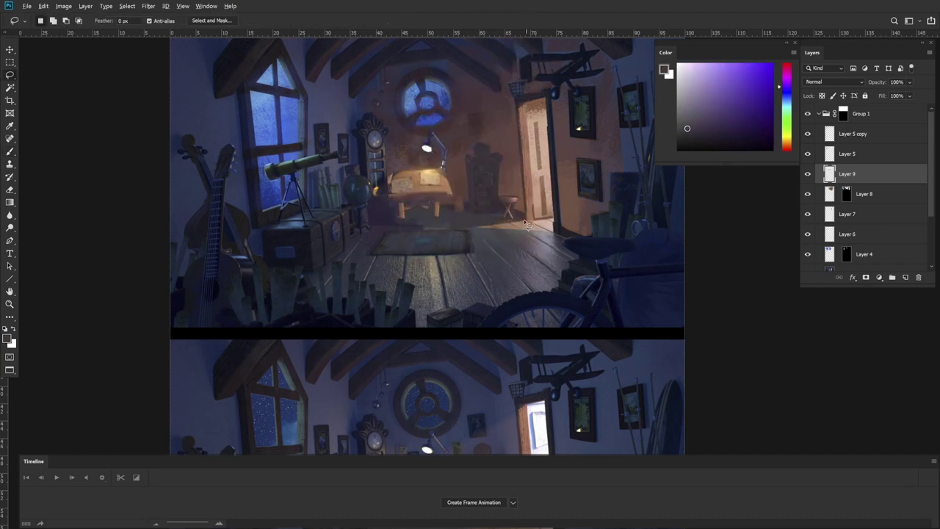
pyautogui.moveTo(462, 233)
pyautogui.mouseDown()
pyautogui.moveTo(466, 252)
pyautogui.moveTo(557, 235)
pyautogui.mouseUp()
pyautogui.press('b')
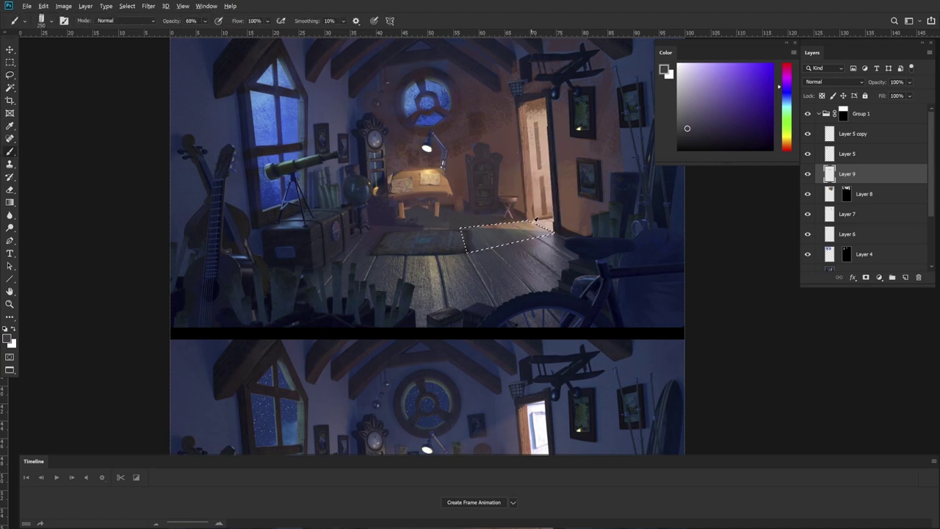
pyautogui.keyDown('alt'); pyautogui.click(531, 191); pyautogui.keyUp('alt')
pyautogui.moveTo(528, 194)
pyautogui.mouseDown()
pyautogui.moveTo(502, 208)
pyautogui.moveTo(489, 139)
pyautogui.moveTo(514, 229)
pyautogui.moveTo(485, 152)
pyautogui.moveTo(551, 178)
pyautogui.mouseUp()
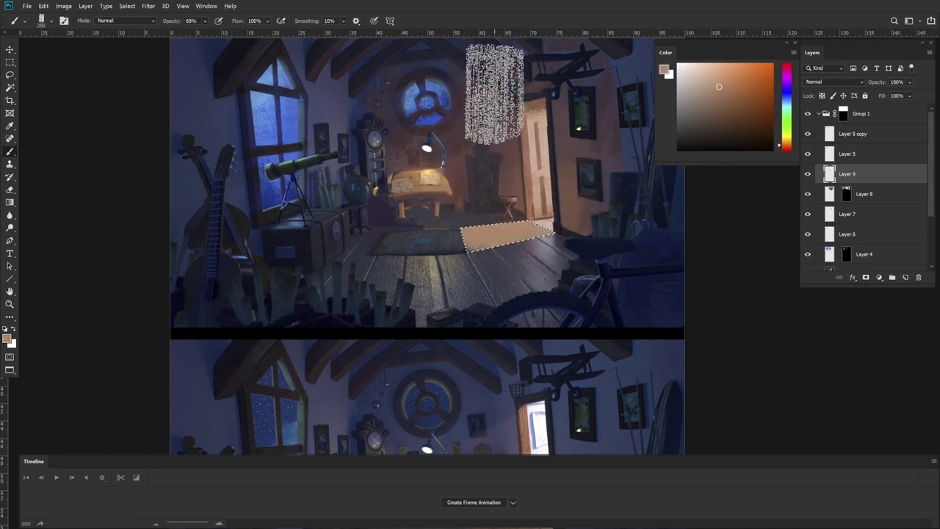
pyautogui.hotkey('ctrl', 'd')
# Step: Extend the tan light patch over the edge of the rug with a lassoed, brushed-in area, and deselect
pyautogui.press('z')
pyautogui.moveTo(571, 252); pyautogui.dragTo(560, 243)
pyautogui.press('l')
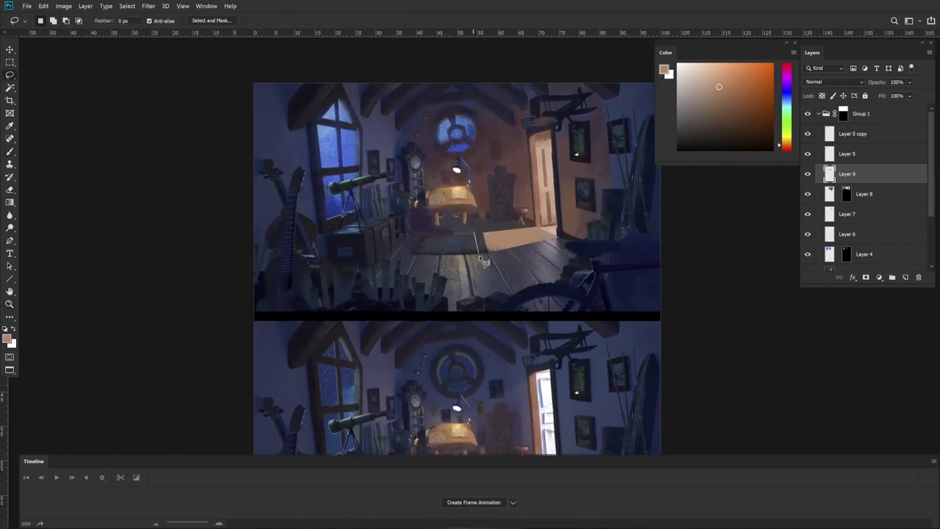
pyautogui.moveTo(479, 255)
pyautogui.mouseDown()
pyautogui.moveTo(560, 240)
pyautogui.moveTo(538, 222)
pyautogui.moveTo(489, 232)
pyautogui.mouseUp()
pyautogui.press('b')
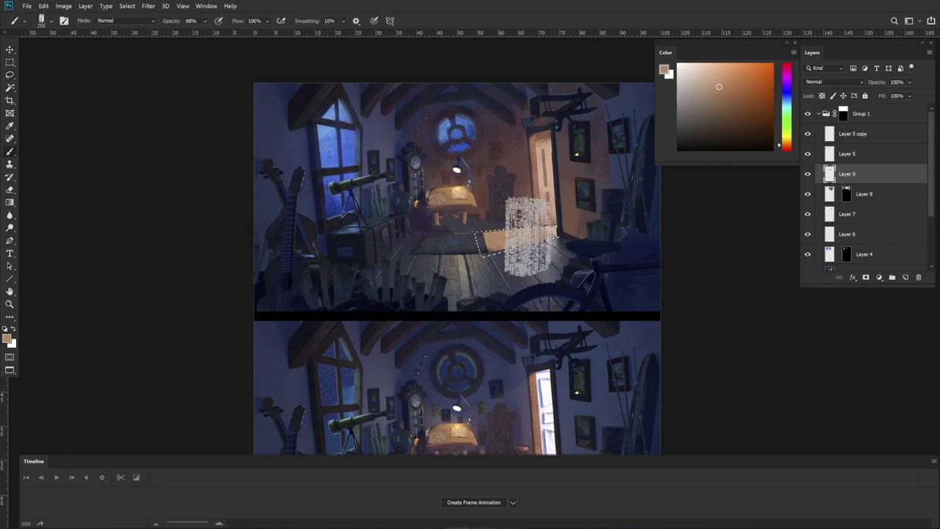
pyautogui.hotkey('ctrl', 'd')
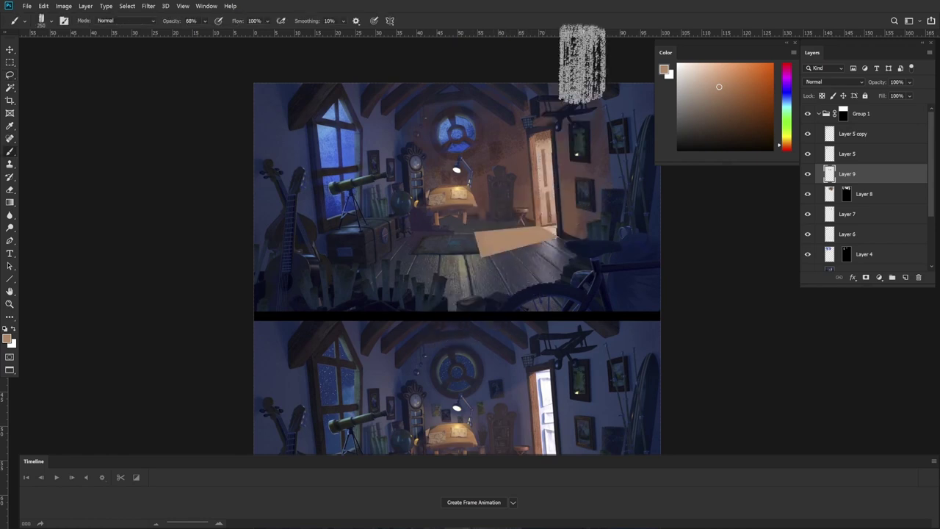
# Step: Lasso the near side of the tan floor patch with straight edges and delete it to narrow the light strip
pyautogui.press('z')
pyautogui.moveTo(564, 196); pyautogui.dragTo(557, 176)
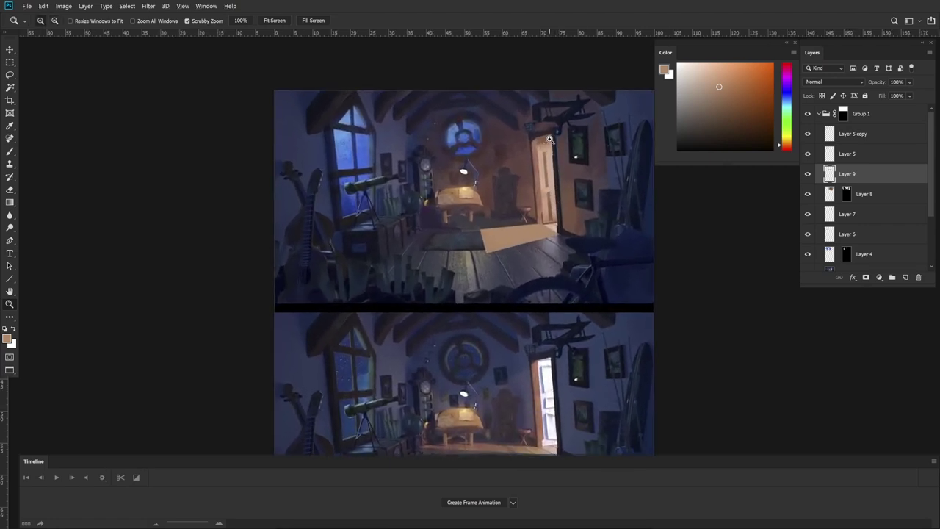
pyautogui.press('l')
pyautogui.moveTo(482, 263); pyautogui.dragTo(479, 245)
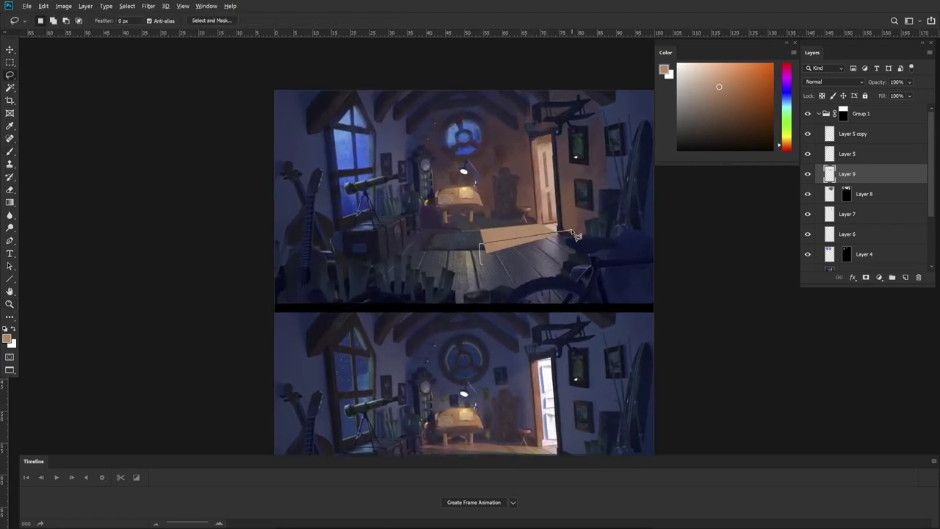
pyautogui.keyDown('alt'); pyautogui.click(572, 231); pyautogui.keyUp('alt')
pyautogui.keyDown('alt'); pyautogui.click(578, 253); pyautogui.keyUp('alt')
pyautogui.keyDown('alt'); pyautogui.click(506, 284); pyautogui.keyUp('alt')
pyautogui.press('Delete')
pyautogui.hotkey('ctrl', 'd')
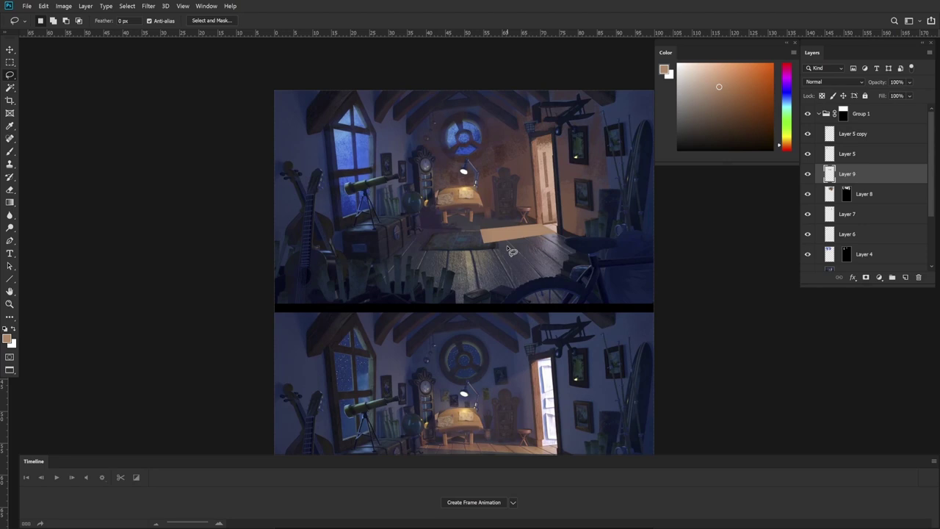
pyautogui.moveTo(579, 266); pyautogui.dragTo(606, 80)
pyautogui.moveTo(560, 247)
pyautogui.mouseDown()
pyautogui.moveTo(547, 185)
pyautogui.moveTo(535, 269)
pyautogui.mouseUp()
pyautogui.press('b')
pyautogui.press('l')
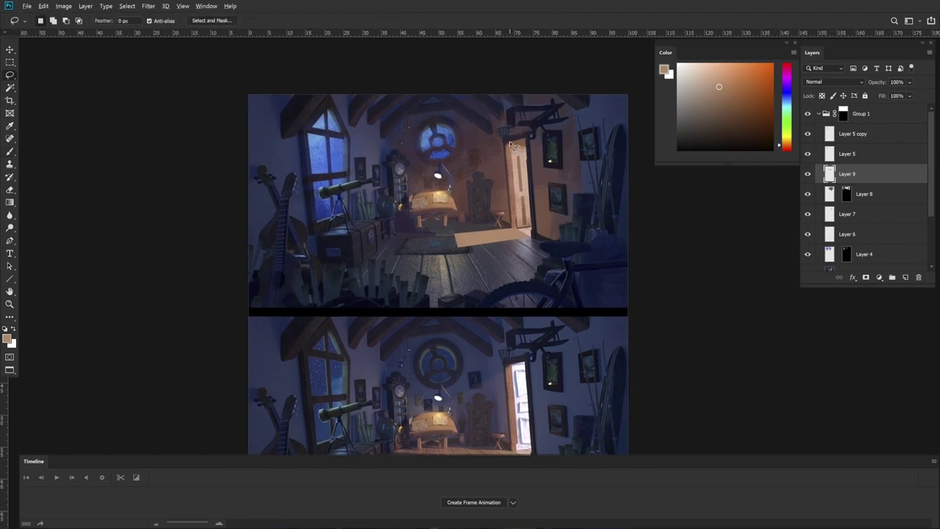
pyautogui.keyDown('alt'); pyautogui.click(454, 235); pyautogui.keyUp('alt')
pyautogui.press('Escape')
pyautogui.moveTo(542, 217); pyautogui.dragTo(608, 215)
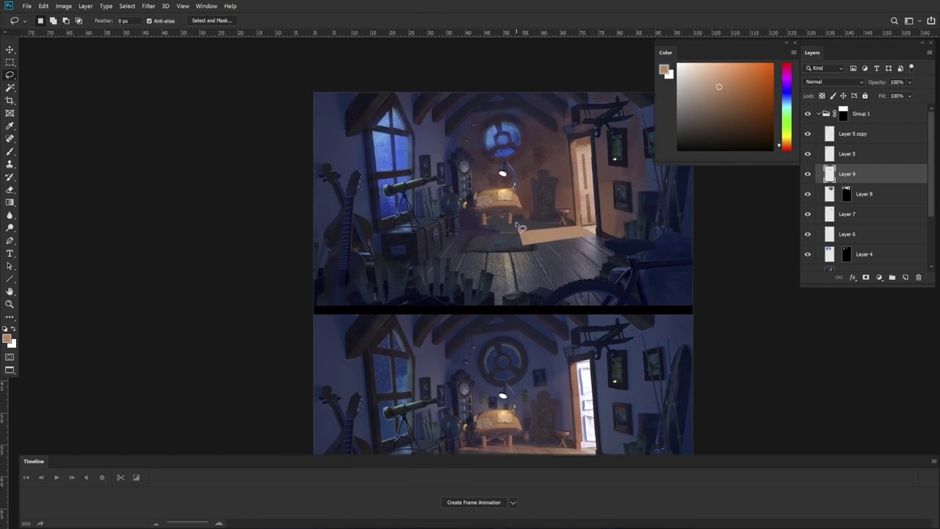
# Step: Lasso the legs and crossbar under the desk and paint them with a sampled reddish brown, adjusting it to darker shades
pyautogui.moveTo(518, 226); pyautogui.dragTo(500, 175)
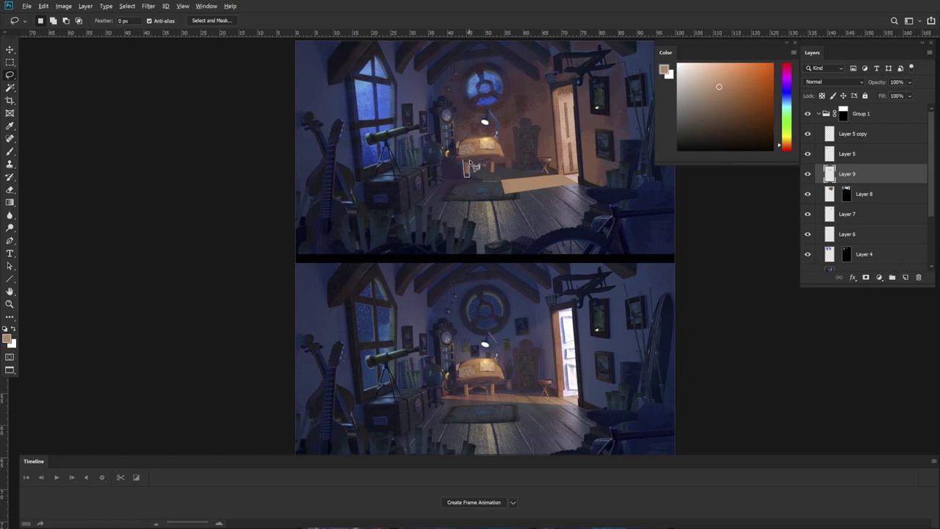
pyautogui.click(469, 169)
pyautogui.click(479, 165)
pyautogui.press('b')
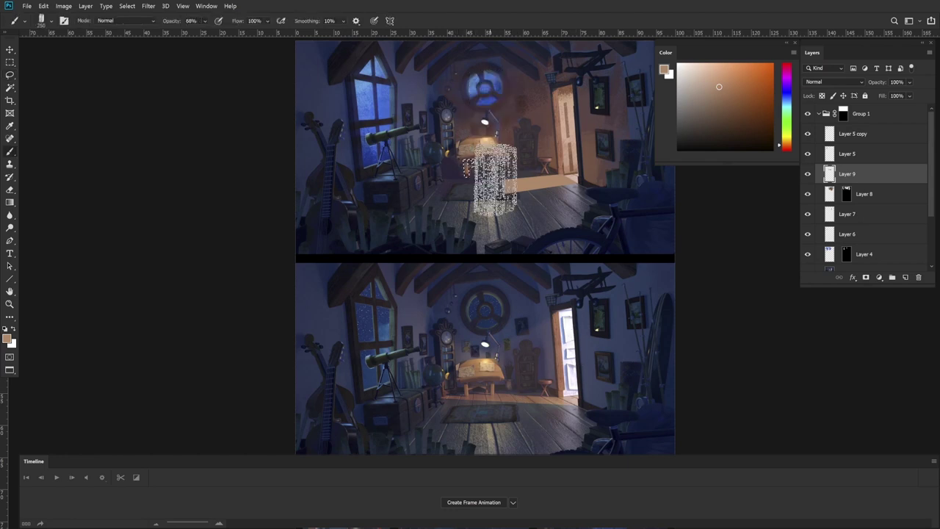
pyautogui.keyDown('alt'); pyautogui.click(503, 178); pyautogui.keyUp('alt')
pyautogui.keyDown('alt'); pyautogui.click(509, 163); pyautogui.keyUp('alt')
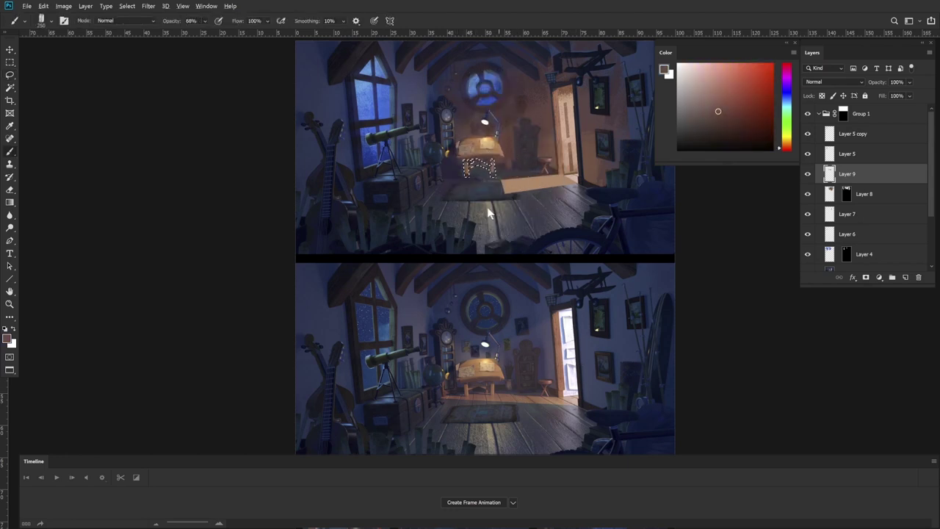
pyautogui.moveTo(469, 222); pyautogui.dragTo(477, 208)
pyautogui.click(729, 119)
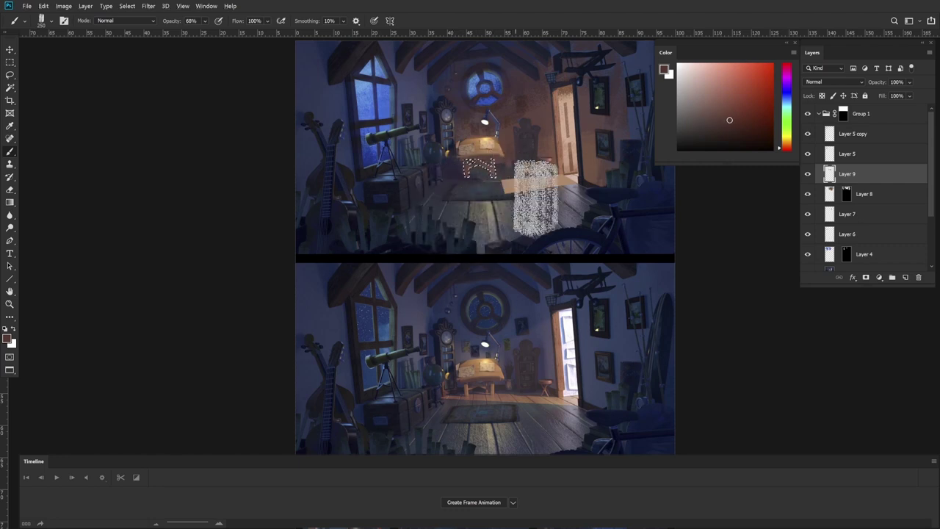
pyautogui.click(720, 135)
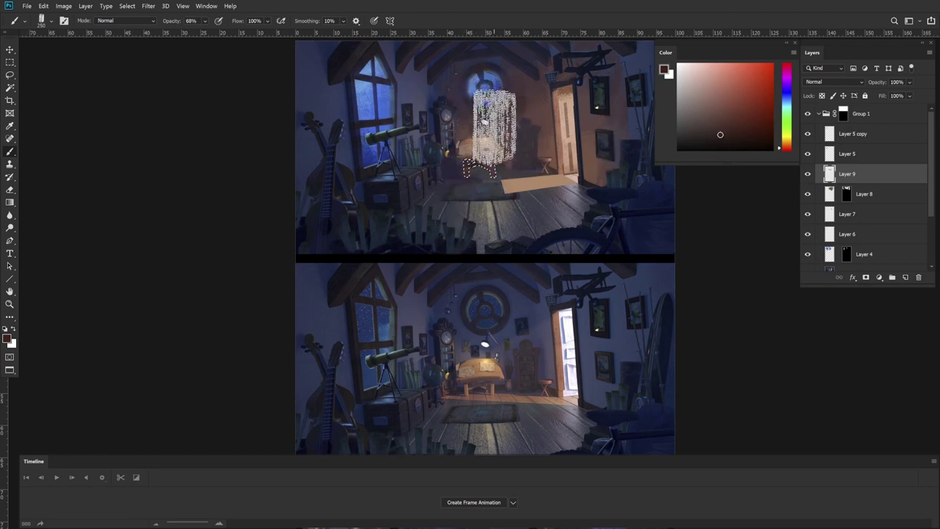
pyautogui.click(721, 126)
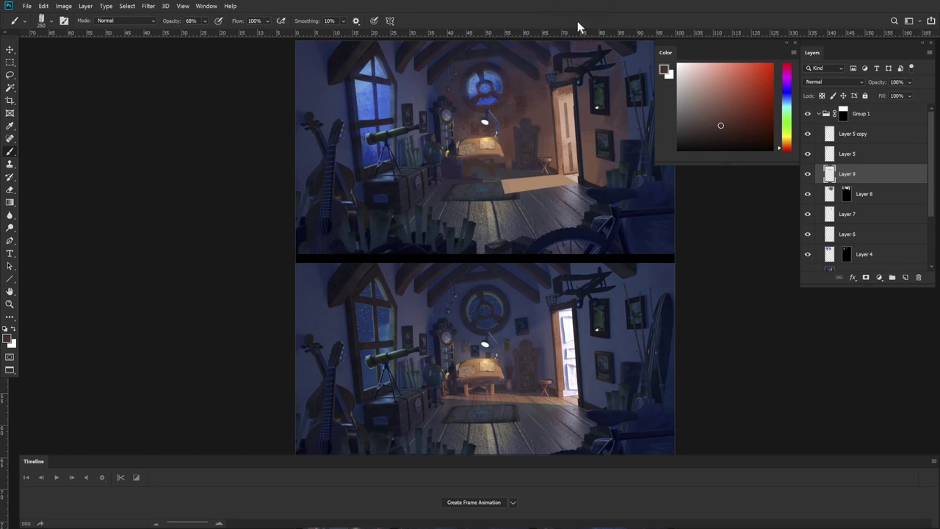
# Step: Lasso the shadow areas beside and between the desk legs as one combined selection and paint them dark reddish brown
pyautogui.press('l')
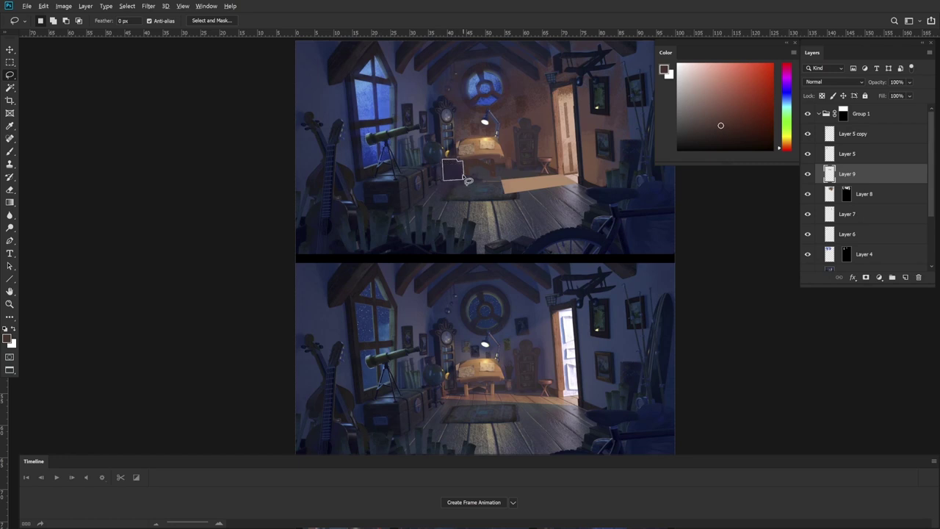
pyautogui.hotkey('ctrl', 'z')
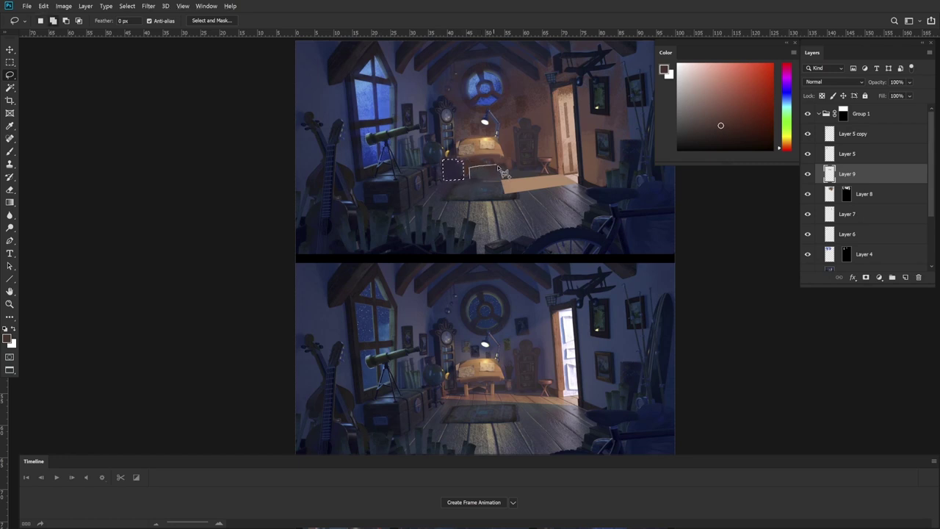
pyautogui.moveTo(498, 168); pyautogui.dragTo(492, 183)
pyautogui.moveTo(470, 168); pyautogui.dragTo(492, 181)
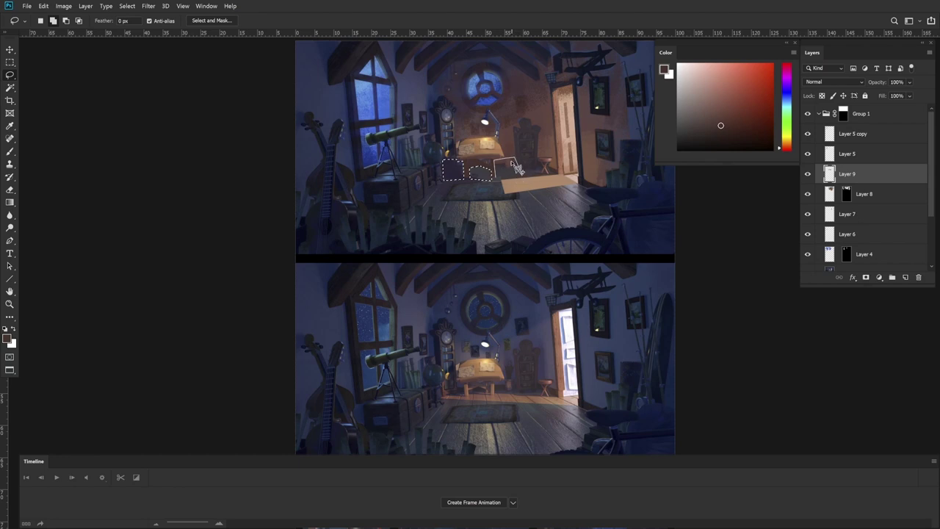
pyautogui.moveTo(518, 169); pyautogui.dragTo(516, 168)
pyautogui.press('shift')
pyautogui.press('b')
pyautogui.press('l')
pyautogui.press('b')
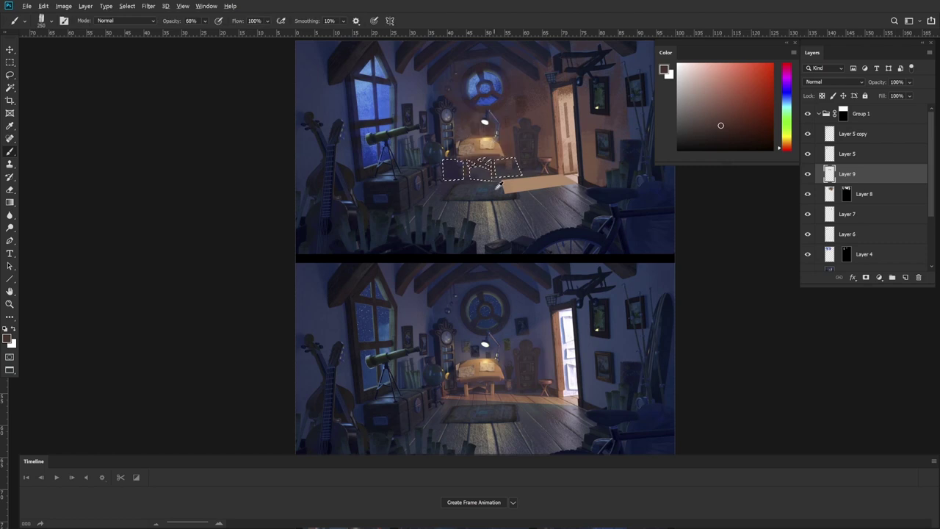
pyautogui.keyDown('alt'); pyautogui.click(485, 389); pyautogui.keyUp('alt')
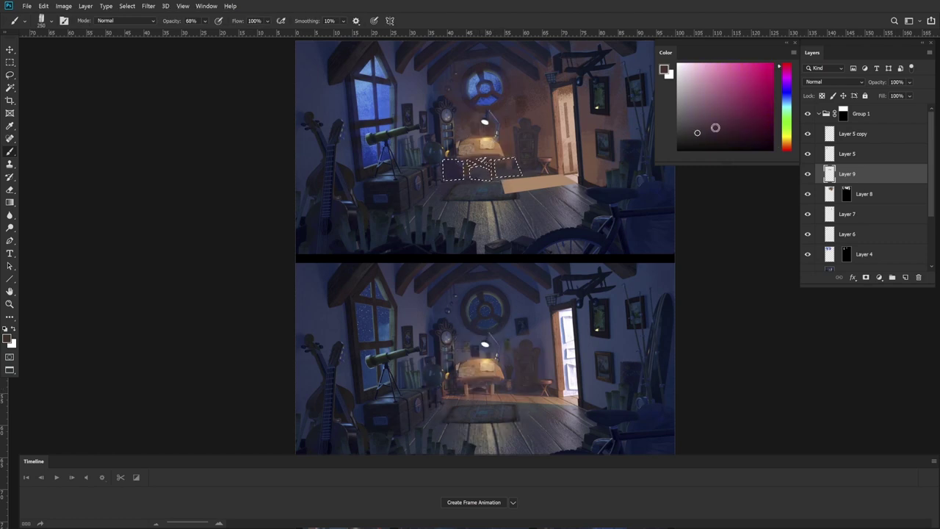
pyautogui.click(787, 147)
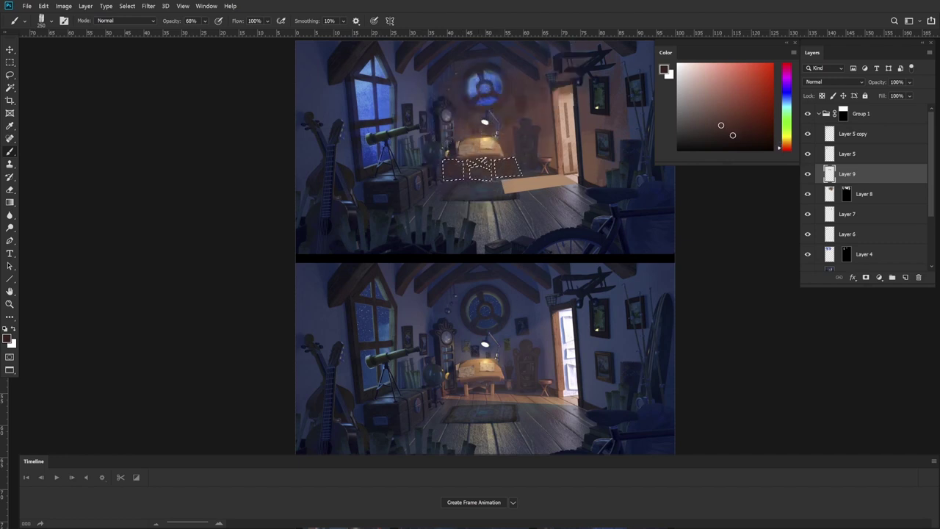
pyautogui.click(787, 151)
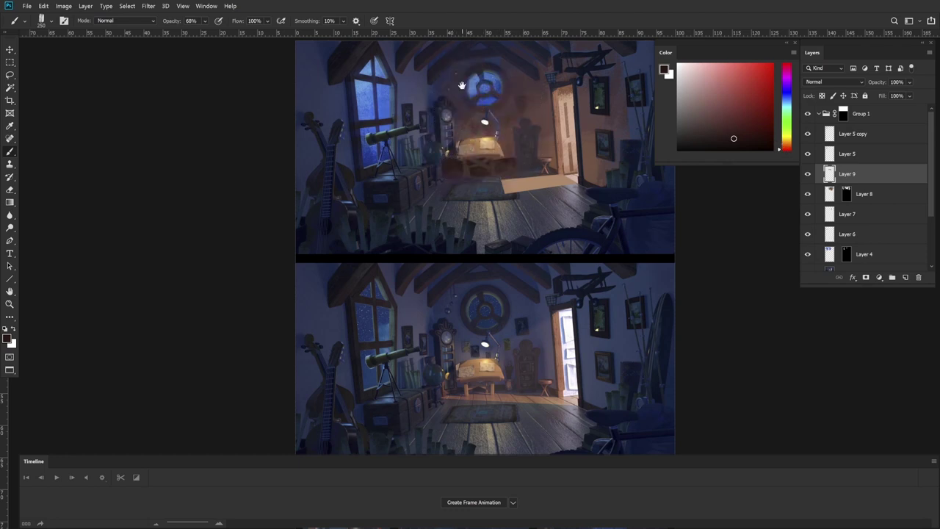
# Step: Lasso the angular wall area between the desk and the wooden cabinet, paint it with a dark brown shade, and deselect
pyautogui.moveTo(572, 185)
pyautogui.mouseDown()
pyautogui.moveTo(558, 147)
pyautogui.moveTo(564, 187)
pyautogui.mouseUp()
pyautogui.press('l')
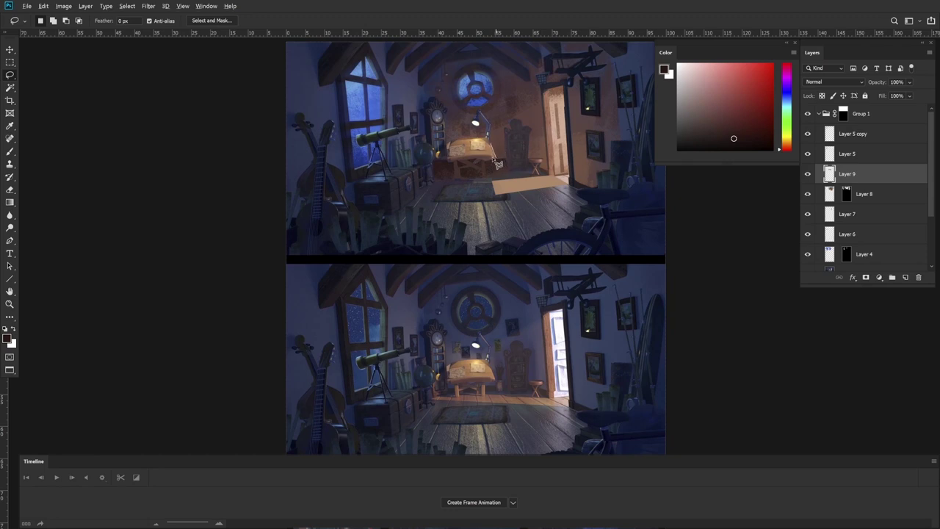
pyautogui.moveTo(497, 163)
pyautogui.mouseDown()
pyautogui.moveTo(487, 164)
pyautogui.moveTo(517, 166)
pyautogui.moveTo(506, 138)
pyautogui.moveTo(512, 156)
pyautogui.moveTo(498, 163)
pyautogui.mouseUp()
pyautogui.press('b')
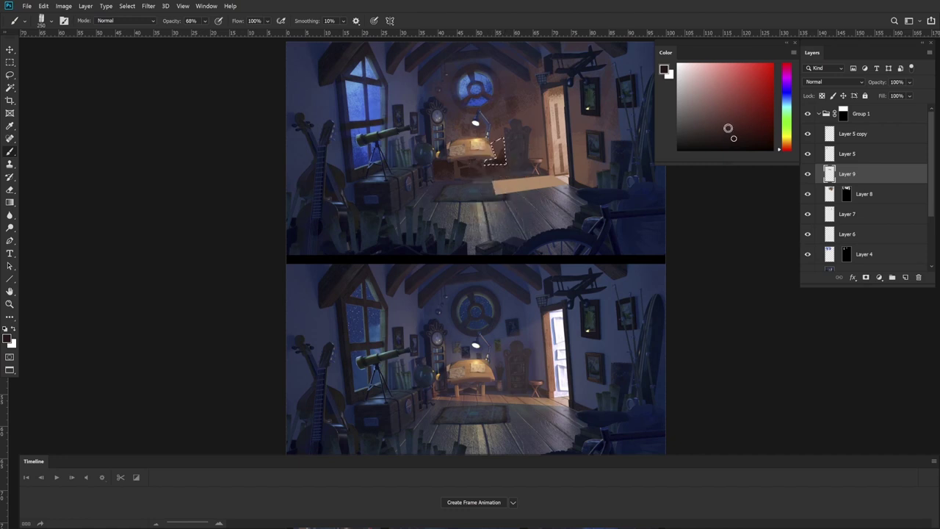
pyautogui.click(728, 130)
pyautogui.moveTo(736, 120); pyautogui.dragTo(727, 131)
pyautogui.click(788, 149)
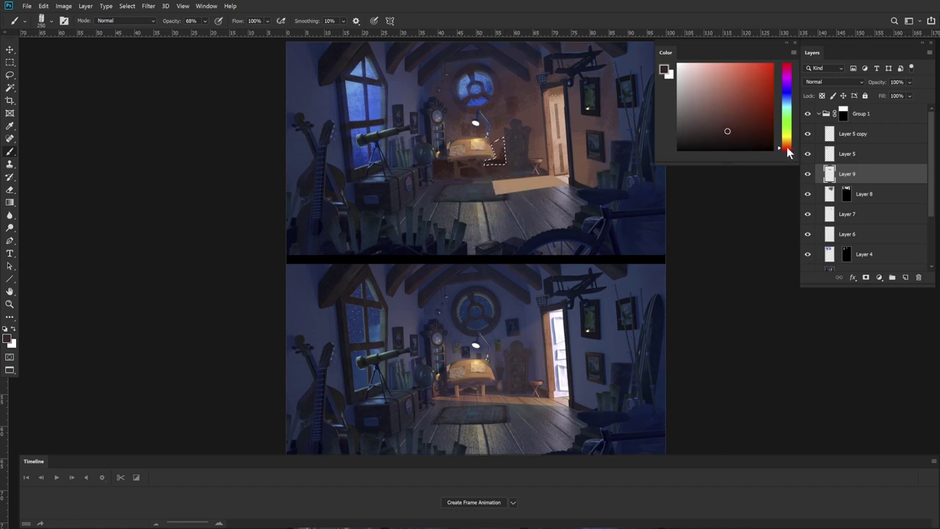
pyautogui.hotkey('ctrl', 'd')
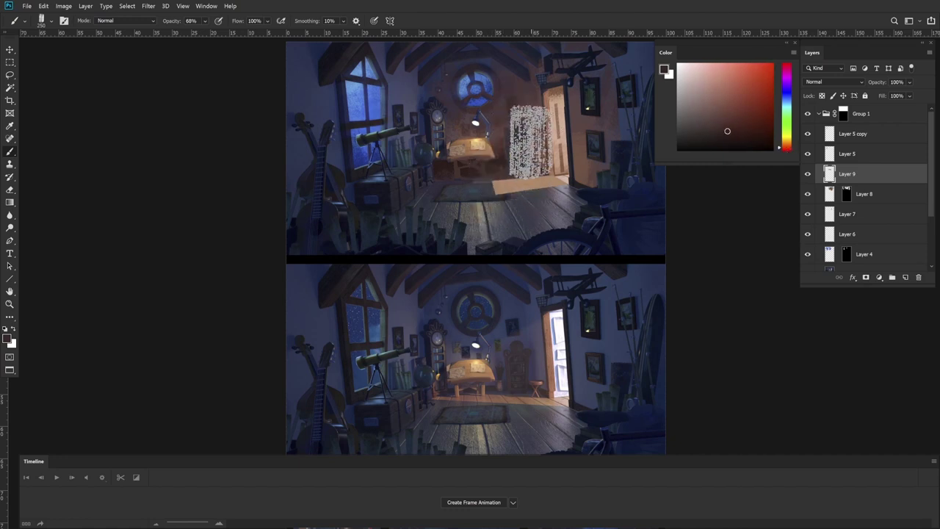
# Step: Lasso the wall section between the cabinet and the door, around the stool, brush dark brown into it, and deselect
pyautogui.press('l')
pyautogui.moveTo(530, 135)
pyautogui.mouseDown()
pyautogui.moveTo(540, 155)
pyautogui.moveTo(546, 171)
pyautogui.moveTo(538, 169)
pyautogui.moveTo(533, 130)
pyautogui.mouseUp()
pyautogui.press('b')
pyautogui.moveTo(521, 181)
pyautogui.mouseDown()
pyautogui.moveTo(512, 189)
pyautogui.moveTo(517, 180)
pyautogui.mouseUp()
pyautogui.hotkey('ctrl', 'd')
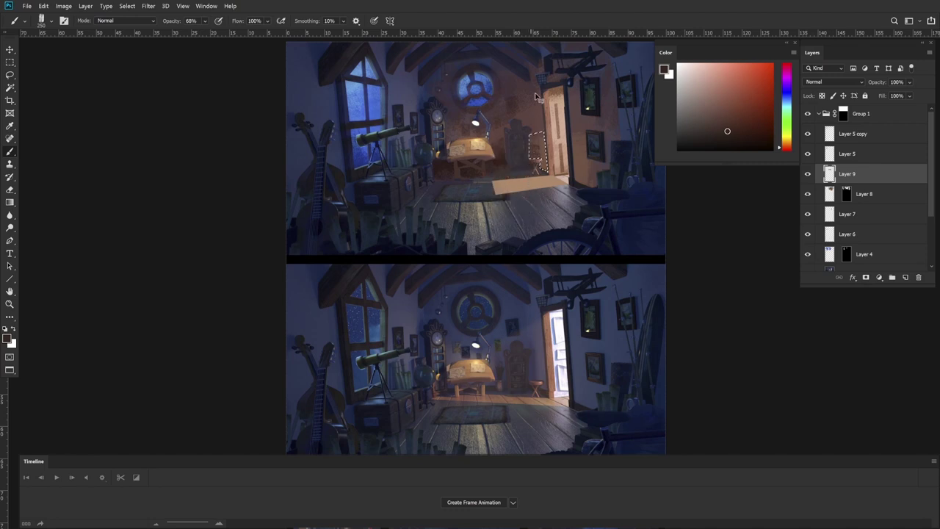
# Step: Lasso a triangular wall area between the clock and the desk lamp, paint it with a lighter greyish brown, and deselect
pyautogui.press('l')
pyautogui.moveTo(445, 113)
pyautogui.mouseDown()
pyautogui.moveTo(445, 140)
pyautogui.moveTo(453, 122)
pyautogui.moveTo(448, 150)
pyautogui.moveTo(484, 147)
pyautogui.moveTo(474, 143)
pyautogui.moveTo(459, 95)
pyautogui.moveTo(446, 112)
pyautogui.mouseUp()
pyautogui.press('b')
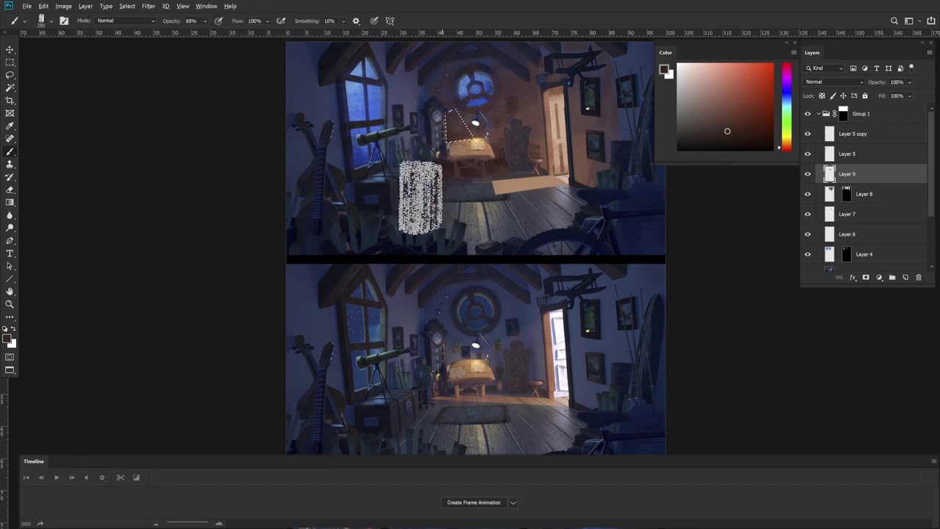
pyautogui.click(718, 122)
pyautogui.moveTo(787, 144); pyautogui.dragTo(787, 146)
pyautogui.moveTo(445, 161); pyautogui.dragTo(461, 159)
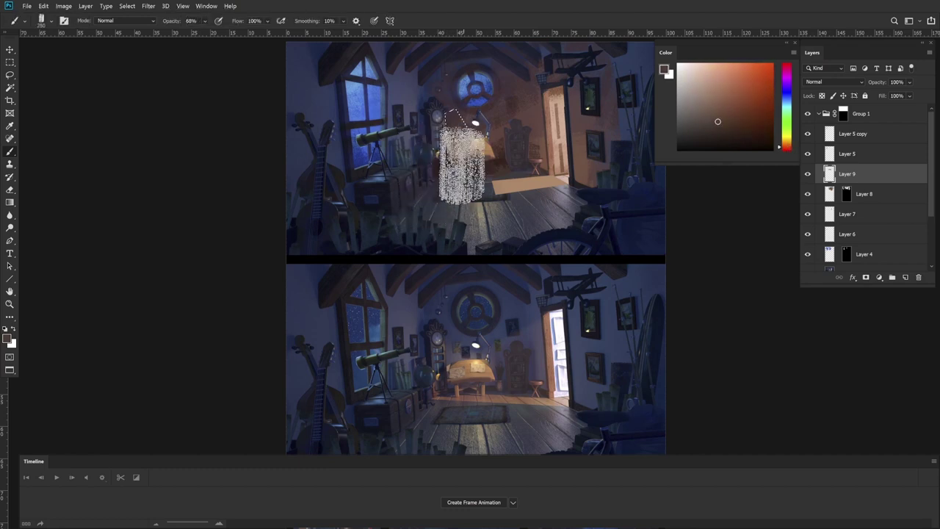
pyautogui.hotkey('ctrl', 'd')
# Step: Lasso the desk's legs, crossbar and tabletop front edge as one combined selection
pyautogui.press('l')
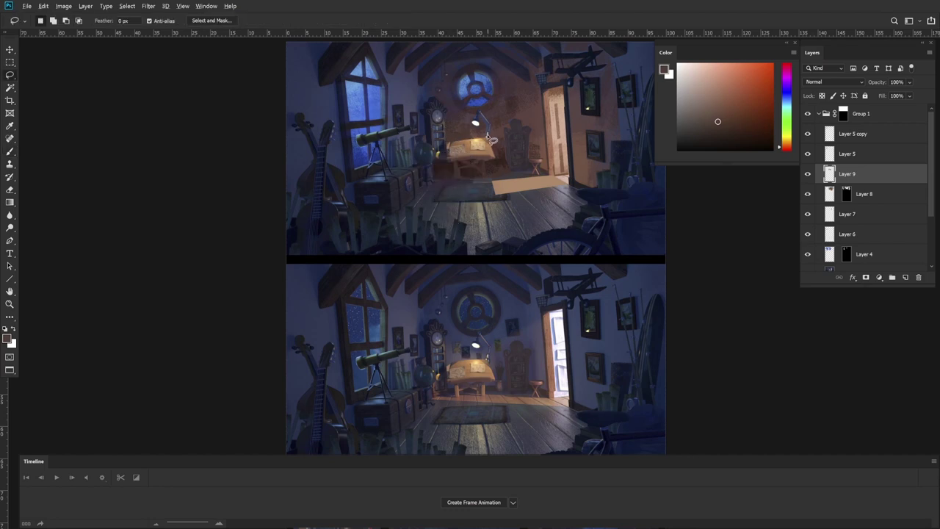
pyautogui.press('z')
pyautogui.keyDown('alt'); pyautogui.click(492, 134); pyautogui.keyUp('alt')
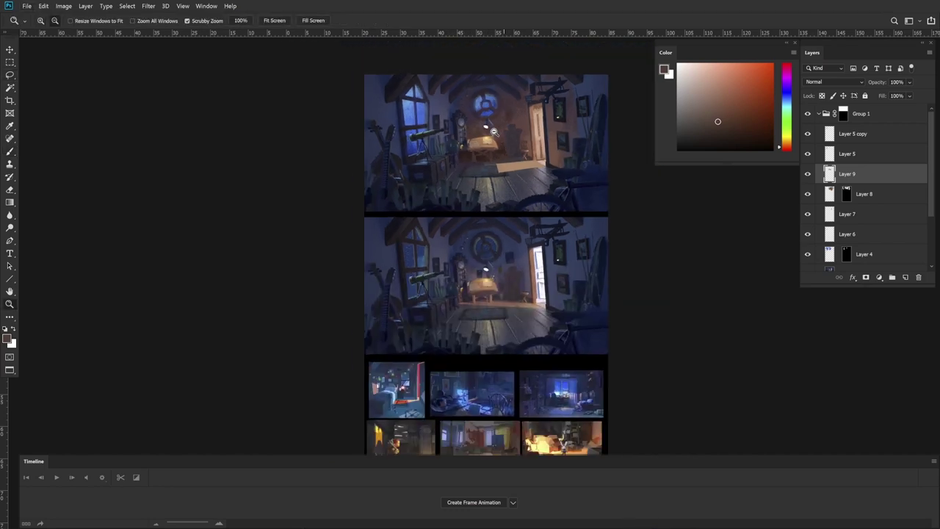
pyautogui.click(493, 158)
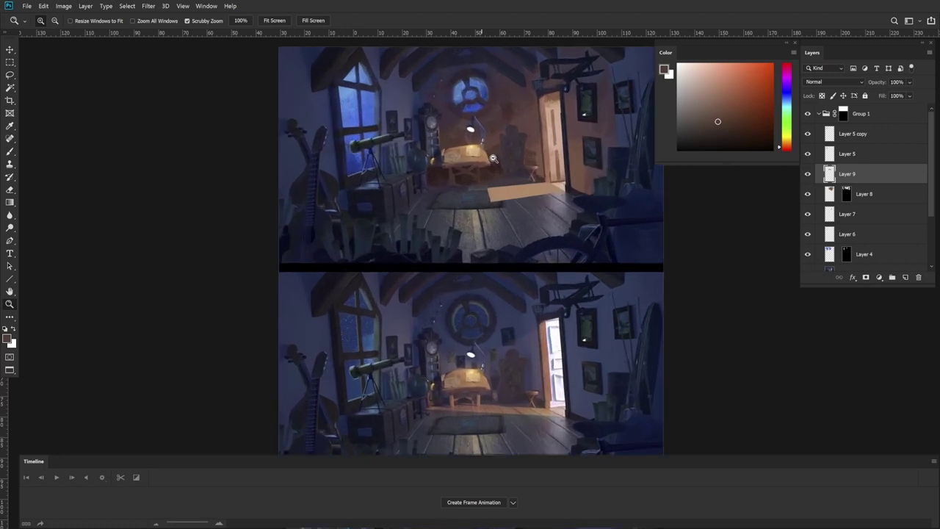
pyautogui.moveTo(493, 158); pyautogui.dragTo(491, 156)
pyautogui.click(496, 162)
pyautogui.press('l')
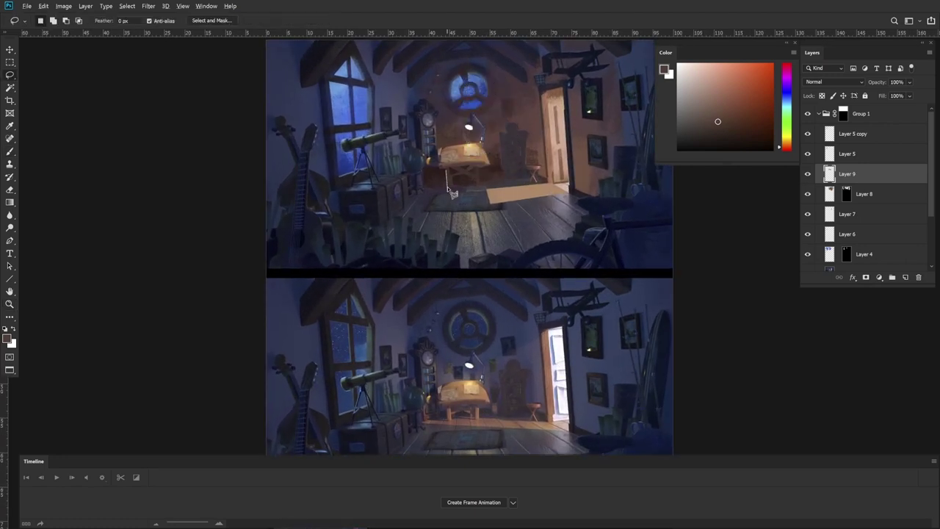
pyautogui.moveTo(449, 153); pyautogui.dragTo(448, 167)
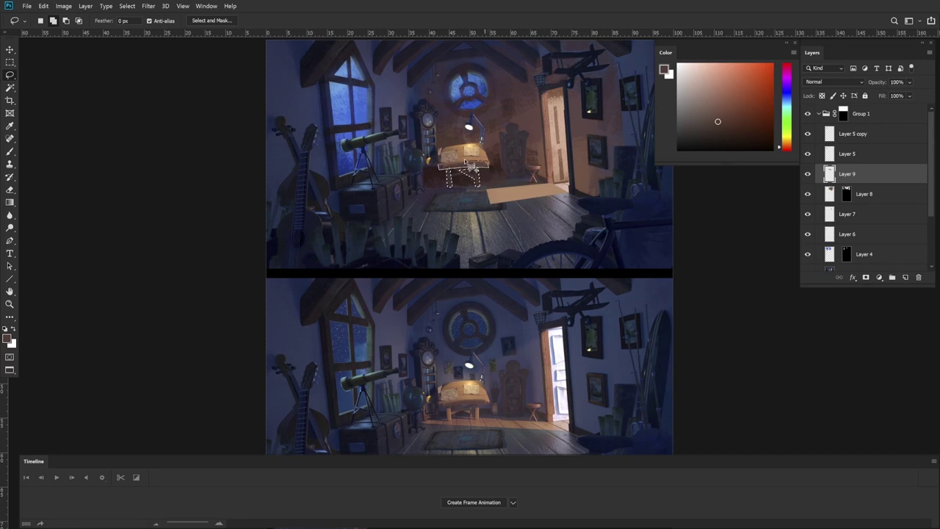
# Step: Paint the selected desk legs and edge in reddish browns, varying the colour from lighter to very dark, and deselect
pyautogui.press('b')
pyautogui.click(719, 125)
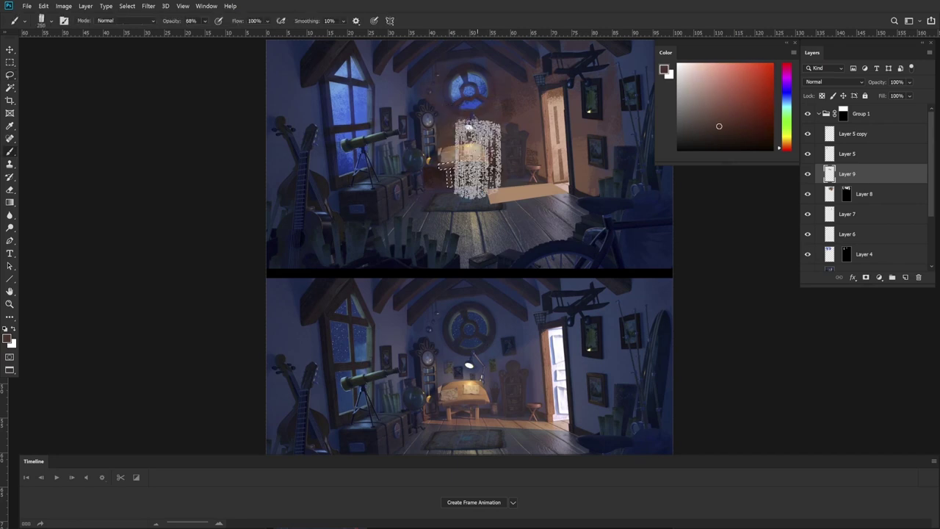
pyautogui.click(728, 117)
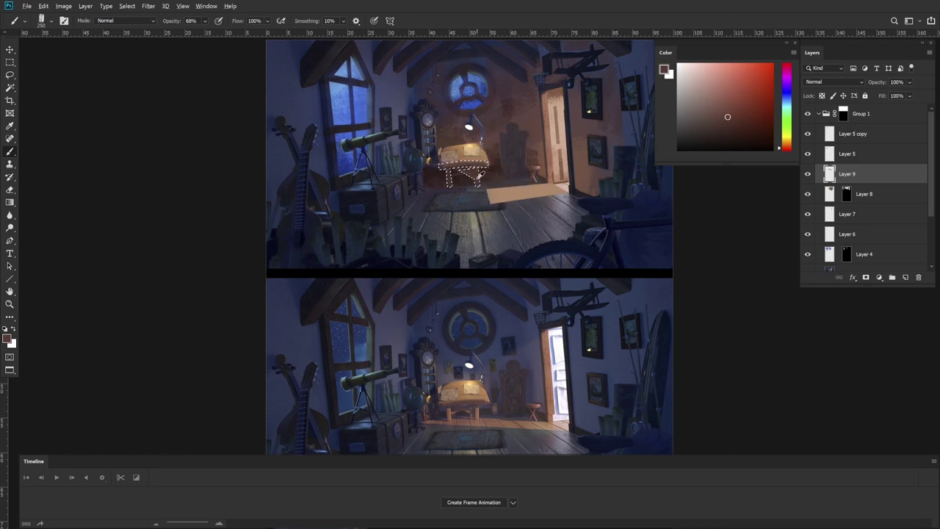
pyautogui.keyDown('alt'); pyautogui.click(478, 178); pyautogui.keyUp('alt')
pyautogui.click(730, 111)
pyautogui.click(734, 123)
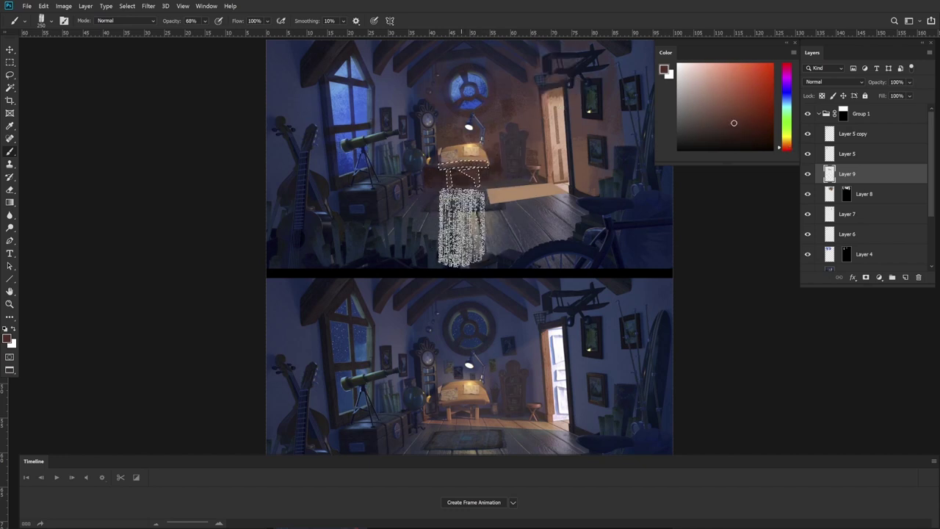
pyautogui.click(740, 134)
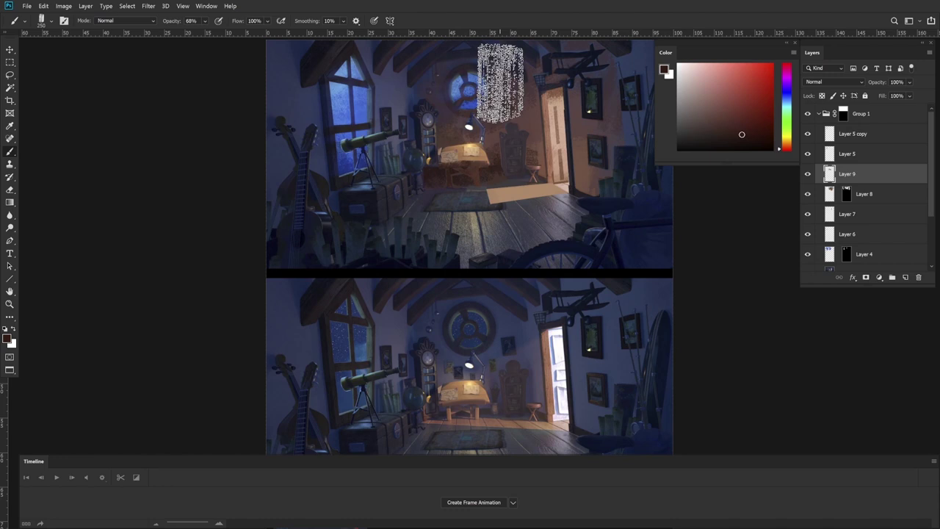
# Step: Sample the warm light colours from the reference thumbnails below the painting for comparison, ending on an orange brown
pyautogui.moveTo(533, 184); pyautogui.dragTo(489, 204)
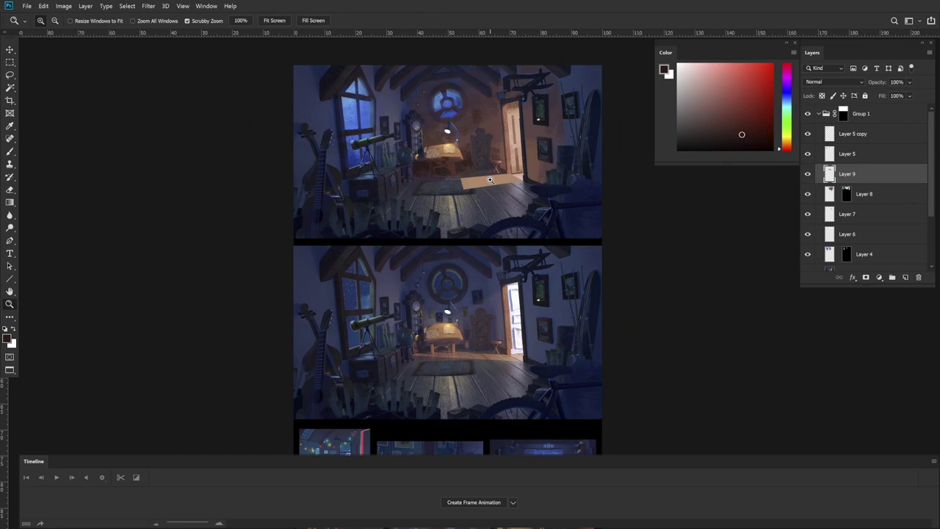
pyautogui.moveTo(591, 379)
pyautogui.mouseDown()
pyautogui.moveTo(613, 252)
pyautogui.moveTo(648, 184)
pyautogui.mouseUp()
pyautogui.keyDown('alt'); pyautogui.click(429, 351); pyautogui.keyUp('alt')
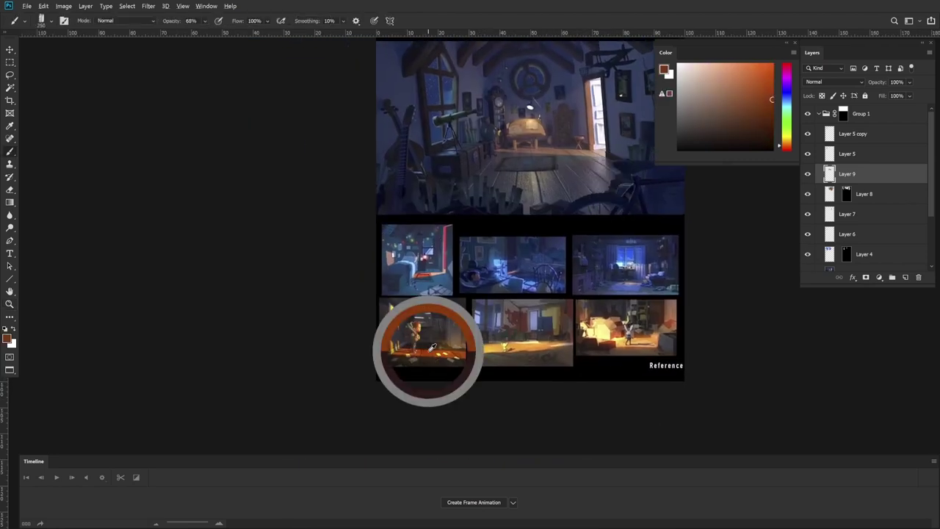
pyautogui.keyDown('alt'); pyautogui.click(525, 342); pyautogui.keyUp('alt')
pyautogui.keyDown('alt'); pyautogui.click(439, 269); pyautogui.keyUp('alt')
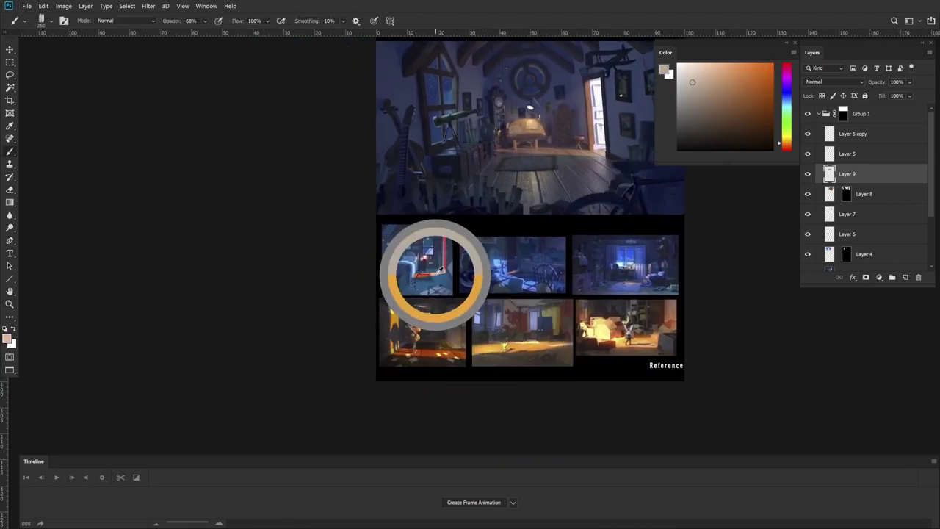
pyautogui.keyDown('alt'); pyautogui.click(646, 341); pyautogui.keyUp('alt')
pyautogui.moveTo(536, 216); pyautogui.dragTo(480, 319)
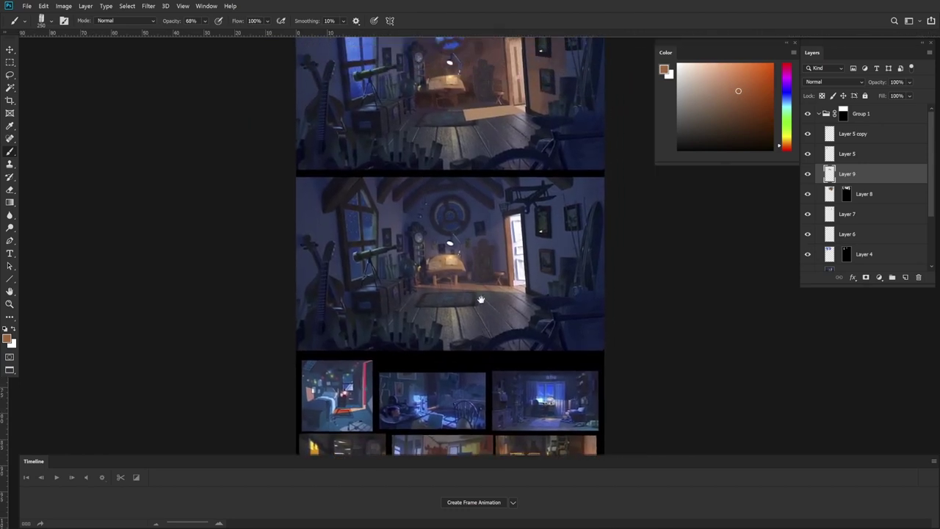
pyautogui.moveTo(507, 246); pyautogui.dragTo(489, 327)
# Step: Lasso the tan light strip on the floor and add a new layer above Layer 9
pyautogui.press('l')
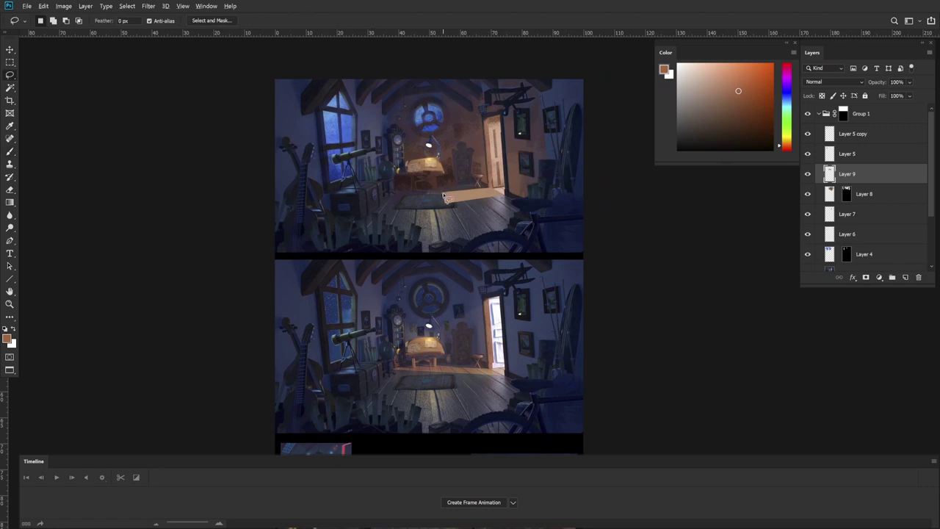
pyautogui.moveTo(491, 193); pyautogui.dragTo(507, 191)
pyautogui.press('b')
pyautogui.keyDown('alt'); pyautogui.click(478, 202); pyautogui.keyUp('alt')
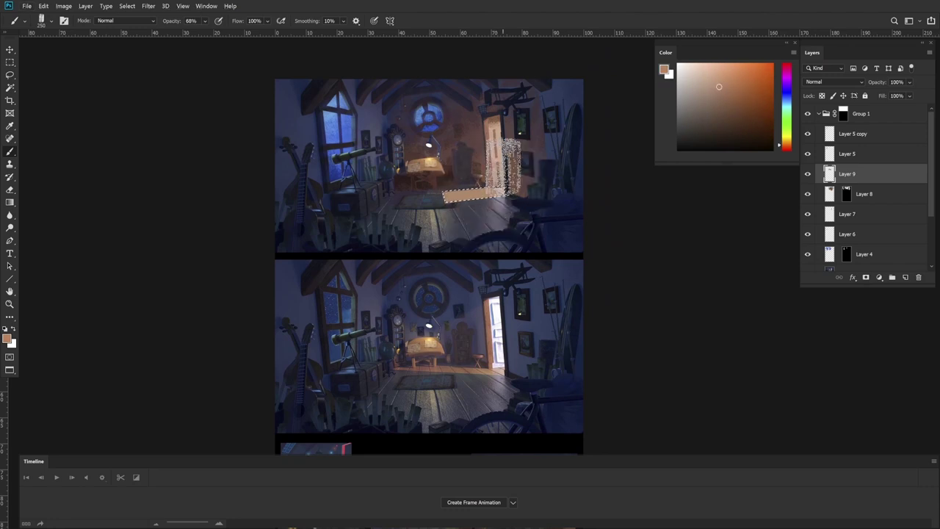
pyautogui.click(906, 277)
# Step: Fill the selected floor light strip with pale cream brushwork, using a sampled light colour shifted toward yellow-orange
pyautogui.keyDown('alt'); pyautogui.click(493, 192); pyautogui.keyUp('alt')
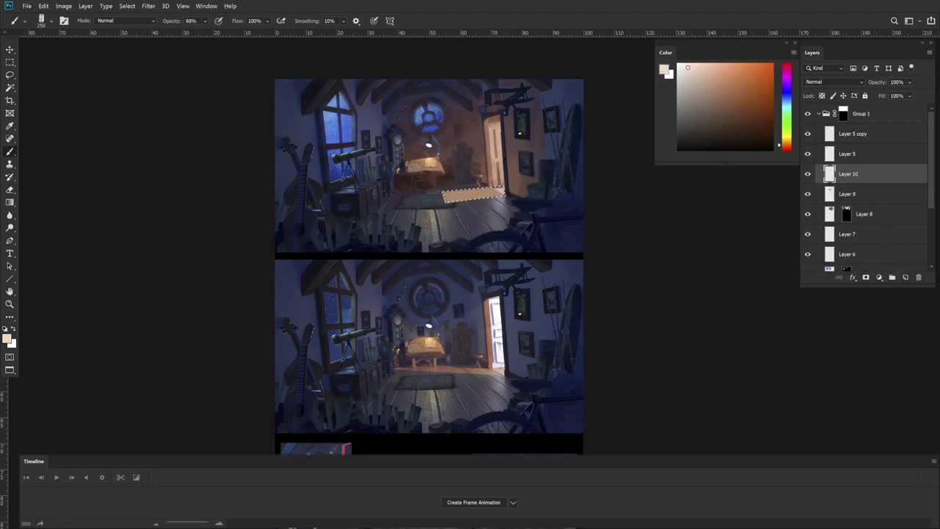
pyautogui.moveTo(790, 152); pyautogui.dragTo(787, 143)
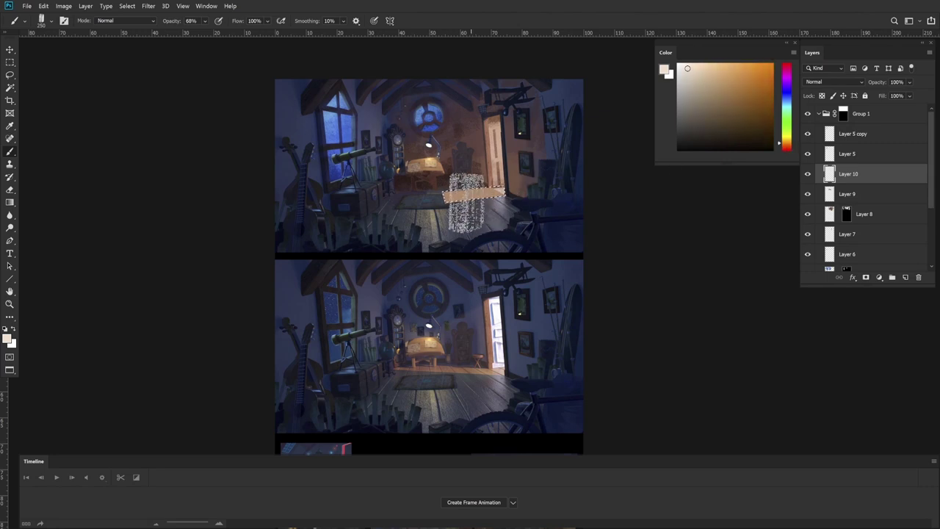
pyautogui.moveTo(466, 204)
pyautogui.mouseDown()
pyautogui.moveTo(548, 180)
pyautogui.moveTo(464, 193)
pyautogui.moveTo(525, 183)
pyautogui.mouseUp()
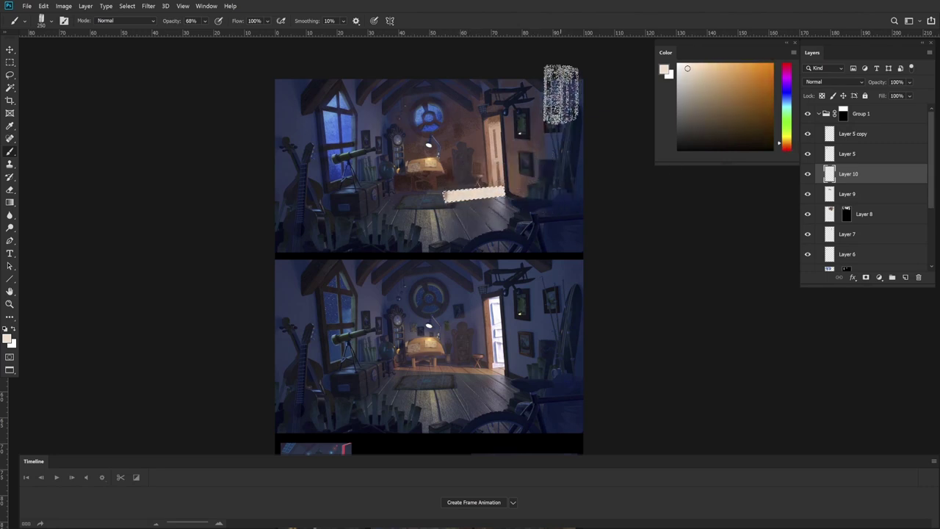
# Step: Lasso a slightly wider outline around the cream floor strip and sample its cream colour for the brush
pyautogui.moveTo(496, 370)
pyautogui.mouseDown()
pyautogui.moveTo(552, 165)
pyautogui.moveTo(572, 127)
pyautogui.mouseUp()
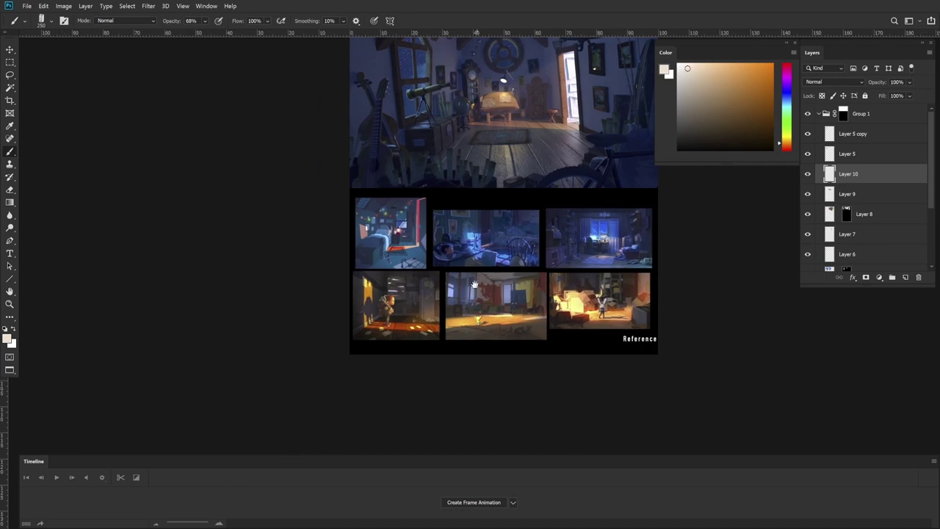
pyautogui.moveTo(581, 178); pyautogui.dragTo(511, 418)
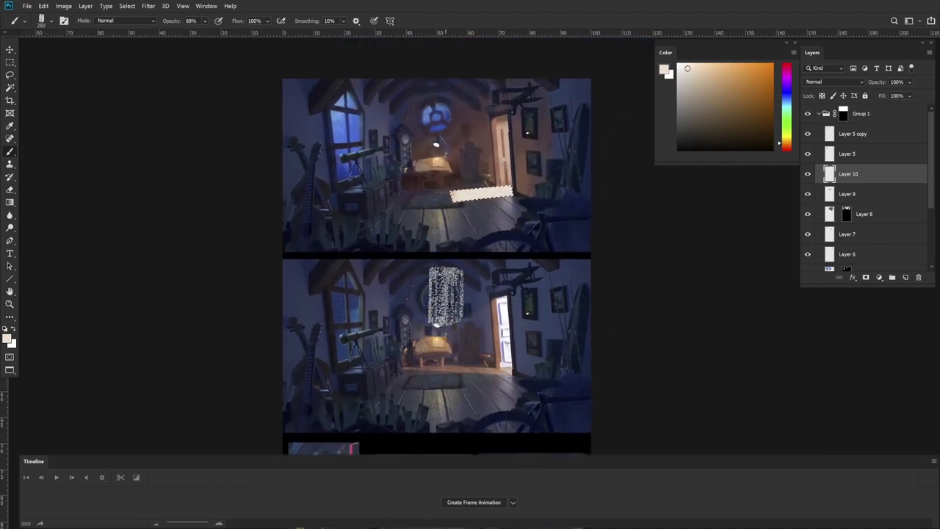
pyautogui.scroll(2, 498, 181)
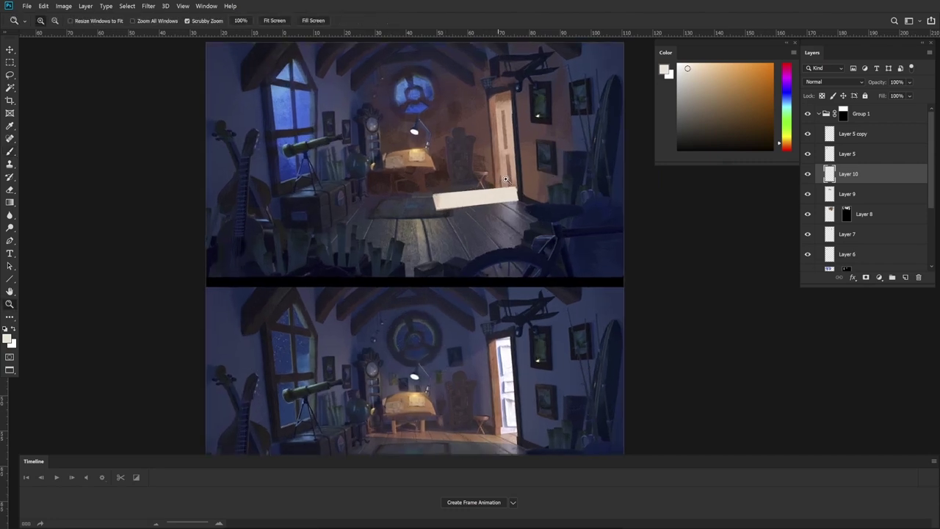
pyautogui.press('l')
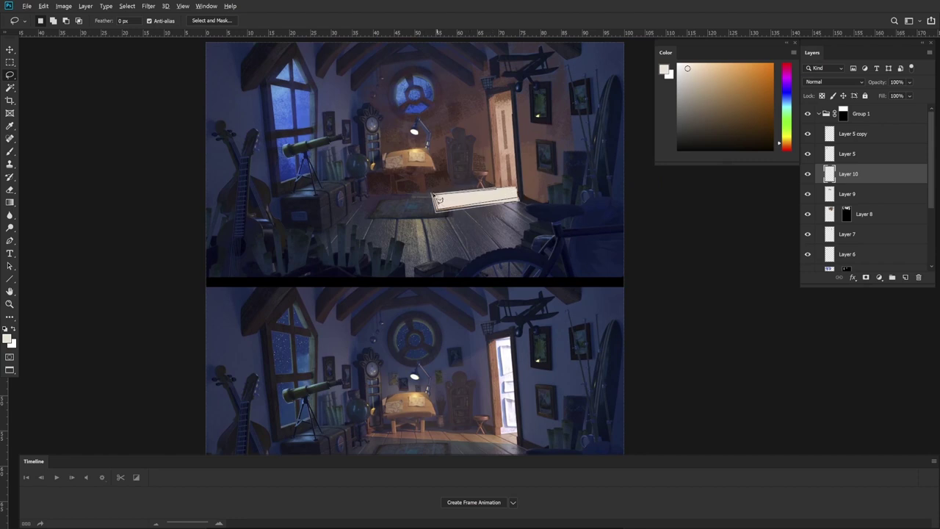
pyautogui.press('b')
pyautogui.keyDown('alt'); pyautogui.click(469, 199); pyautogui.keyUp('alt')
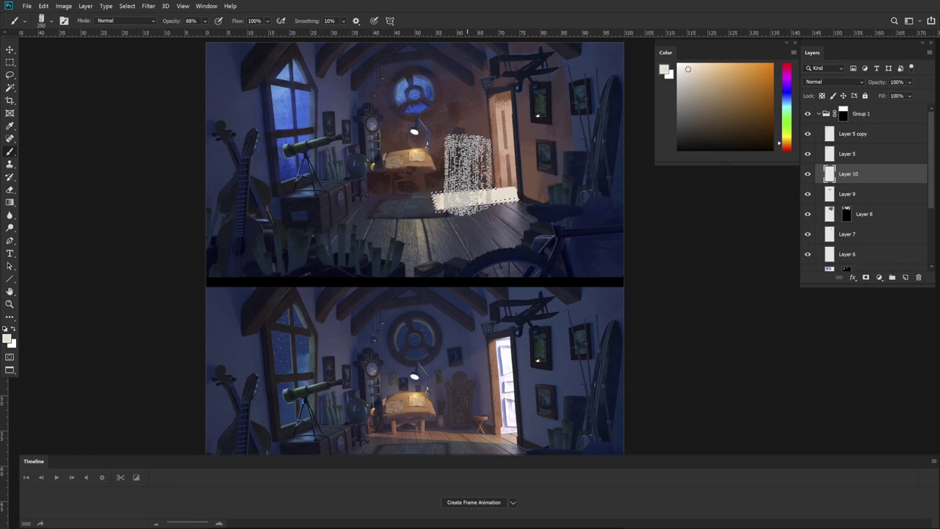
# Step: Darken the sampled cream to a warm beige, brush it along the edges of the floor light strip, and deselect
pyautogui.moveTo(685, 85); pyautogui.dragTo(700, 86)
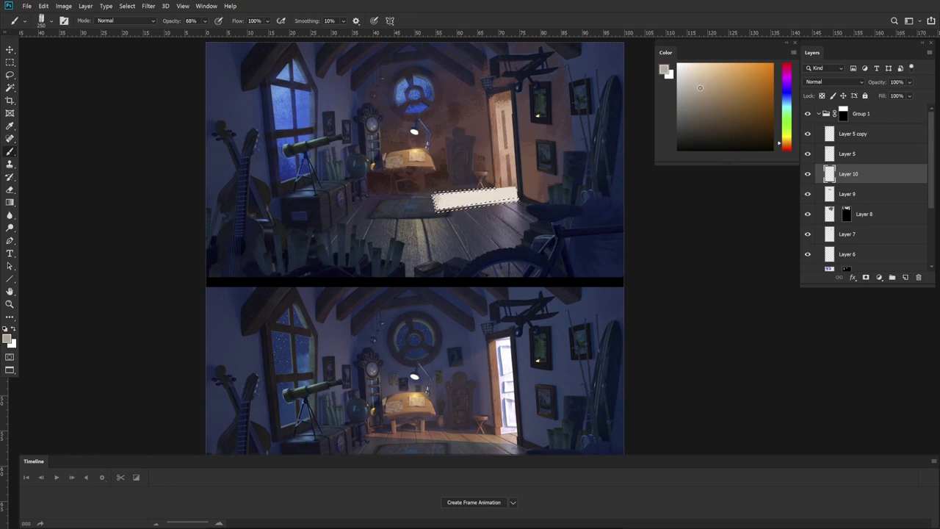
pyautogui.click(784, 145)
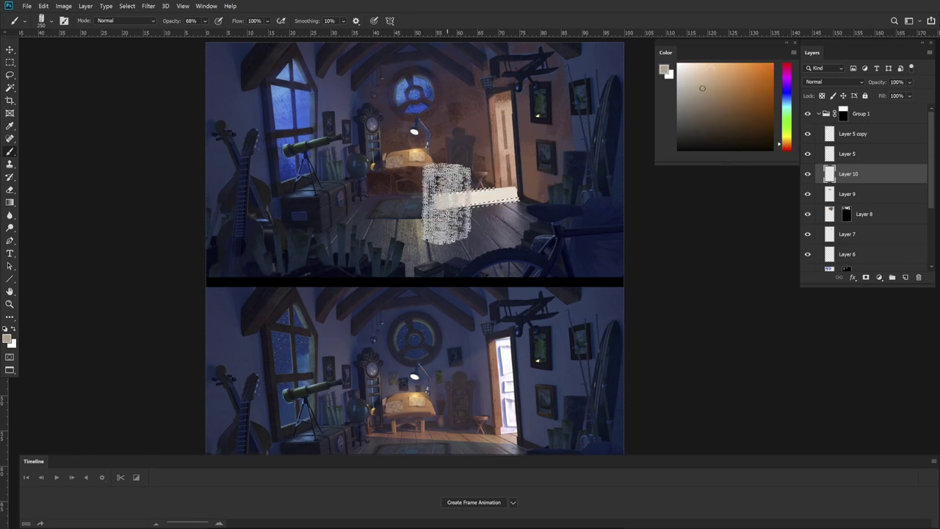
pyautogui.moveTo(446, 203)
pyautogui.mouseDown()
pyautogui.moveTo(515, 199)
pyautogui.moveTo(434, 204)
pyautogui.moveTo(526, 207)
pyautogui.mouseUp()
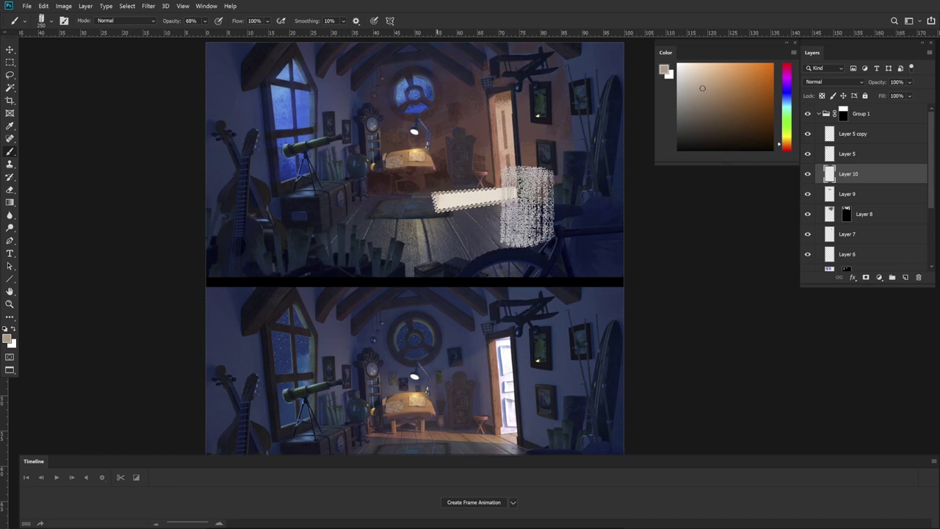
pyautogui.click(723, 86)
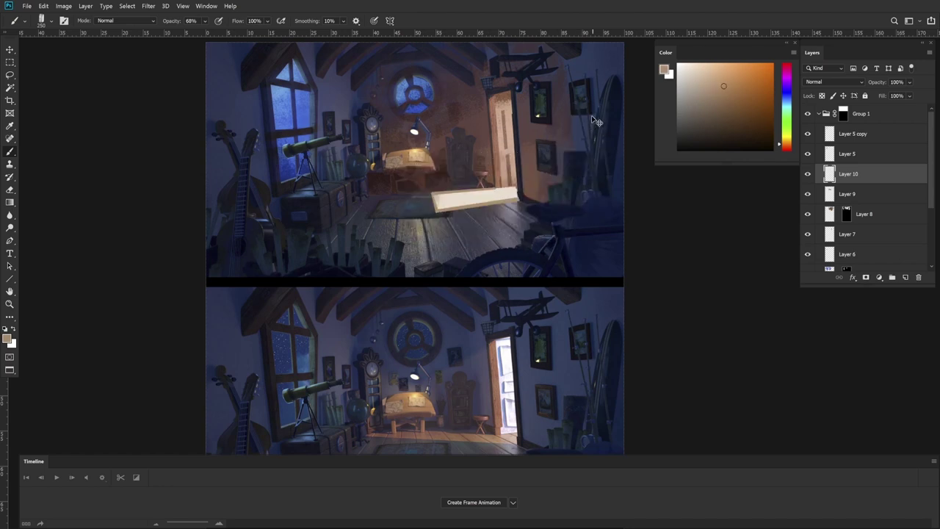
pyautogui.moveTo(522, 240); pyautogui.dragTo(538, 110)
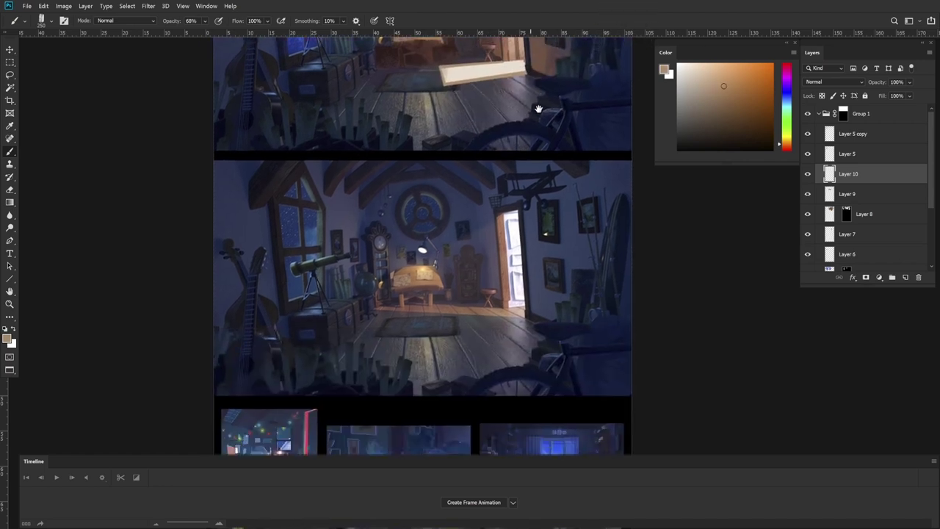
# Step: Compare the floor light with the reference paintings below and shift the brush colour to a redder, more saturated orange
pyautogui.moveTo(513, 141); pyautogui.dragTo(537, 103)
pyautogui.moveTo(470, 308)
pyautogui.mouseDown()
pyautogui.moveTo(515, 149)
pyautogui.moveTo(484, 279)
pyautogui.mouseUp()
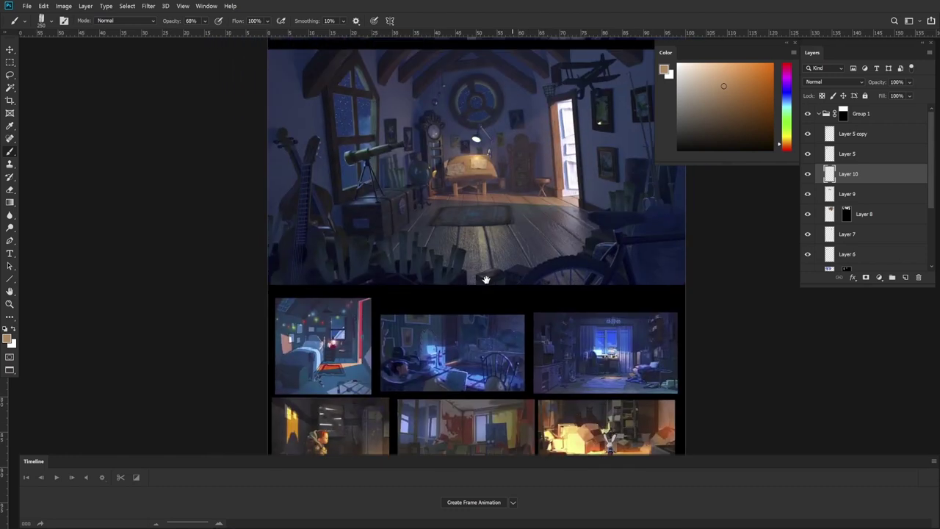
pyautogui.moveTo(485, 150)
pyautogui.mouseDown()
pyautogui.moveTo(481, 269)
pyautogui.moveTo(430, 354)
pyautogui.mouseUp()
pyautogui.press('l')
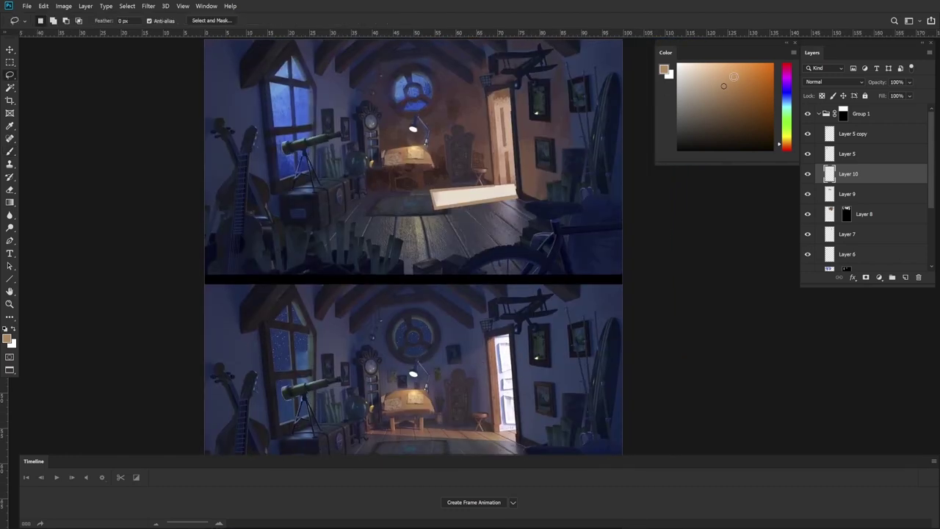
pyautogui.moveTo(733, 76); pyautogui.dragTo(744, 81)
pyautogui.click(787, 145)
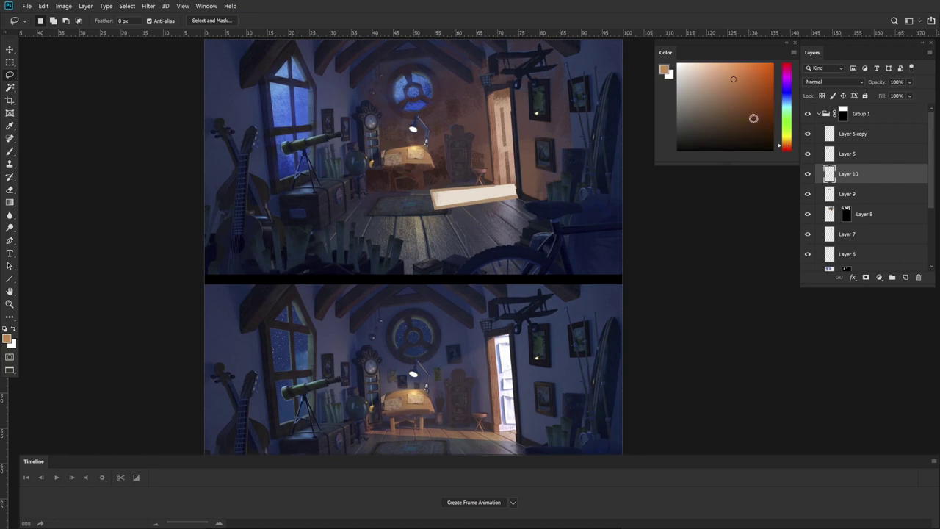
pyautogui.press('b')
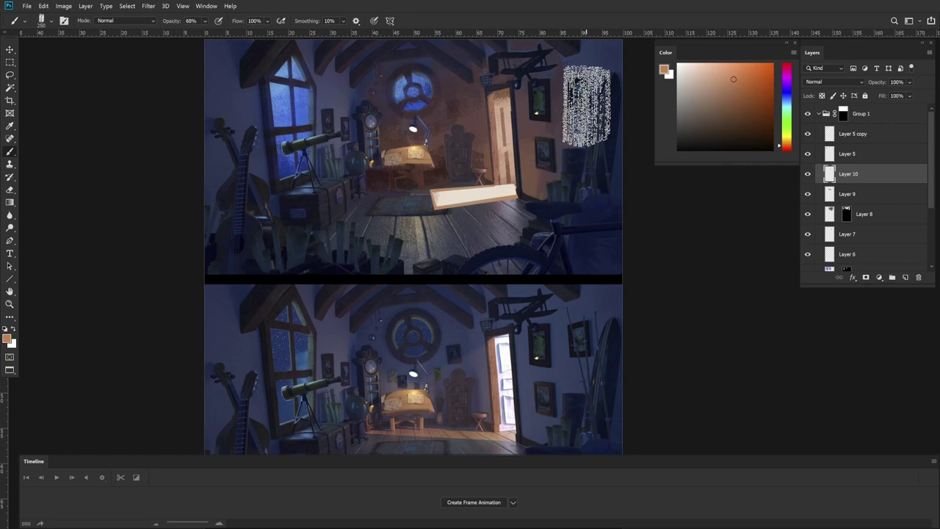
# Step: Duplicate Layer 10 and set the copy's blend mode to Linear Dodge (Add)
pyautogui.hotkey('ctrl', 'j')
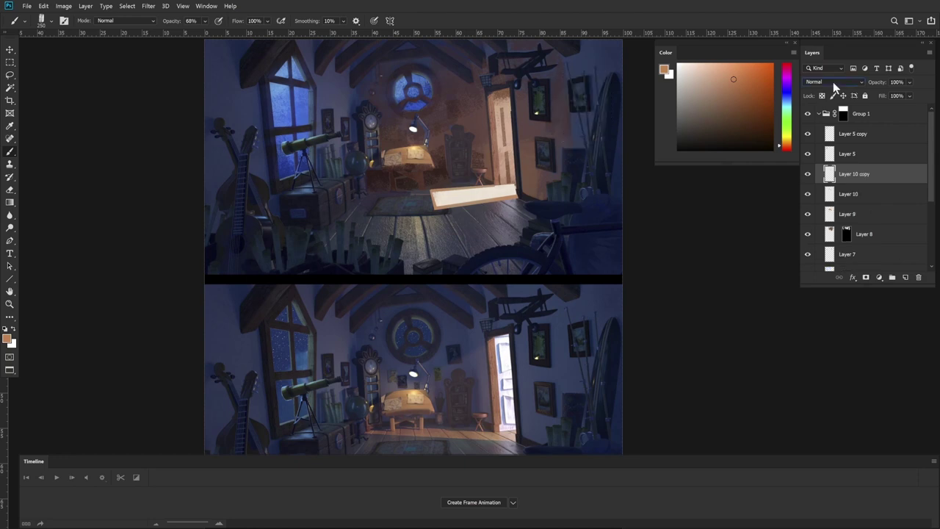
pyautogui.click(833, 82)
pyautogui.click(830, 185)
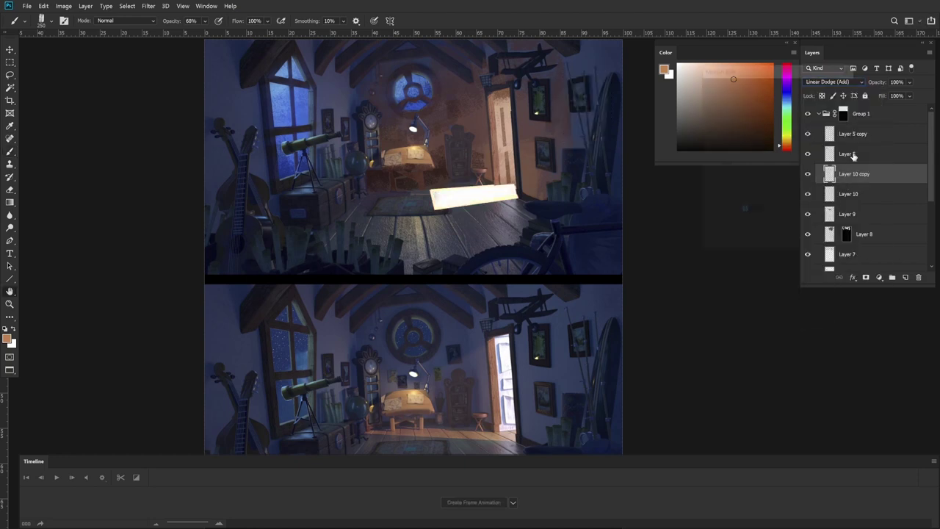
# Step: Apply a Motion Blur to the glow copy with an angle of 13° and a distance of 75 pixels
pyautogui.hotkey('ctrl', 'alt', 'f')
pyautogui.moveTo(792, 232); pyautogui.dragTo(757, 232)
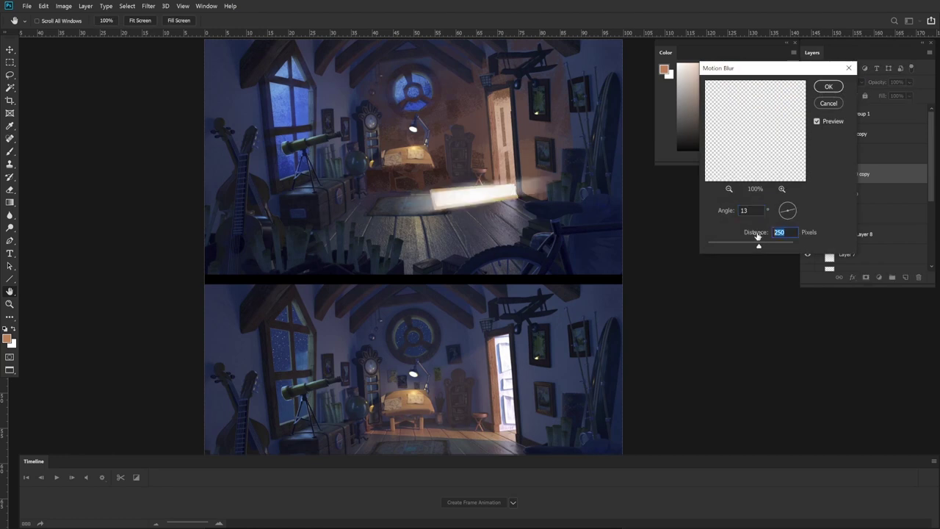
pyautogui.write('1')
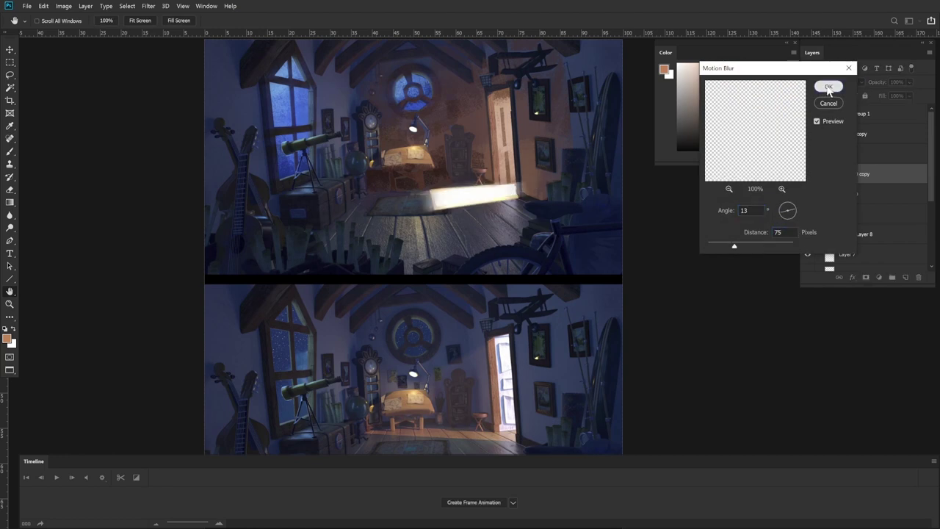
pyautogui.click(830, 87)
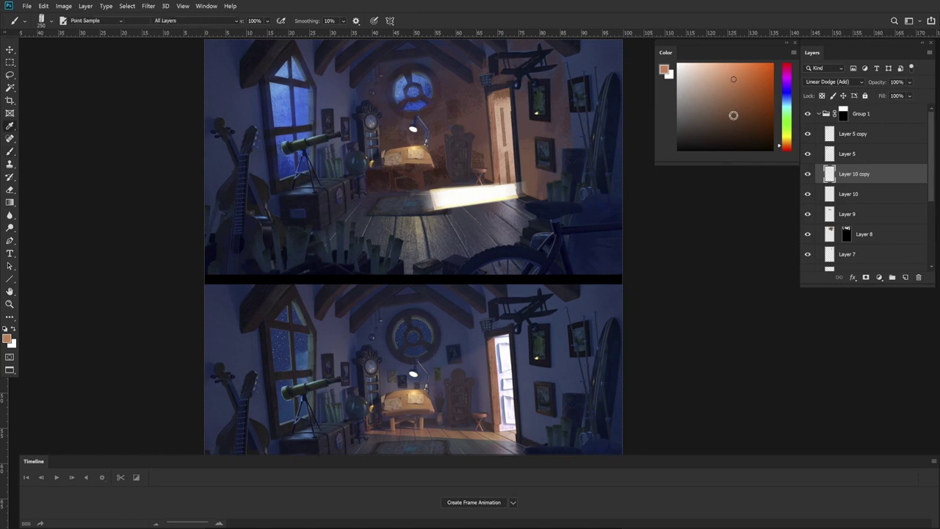
# Step: Adjust the glow copy to hue -16, saturation +88 and lightness -32, and set its opacity to 50%
pyautogui.hotkey('ctrl', 'u')
pyautogui.moveTo(739, 150); pyautogui.dragTo(773, 156)
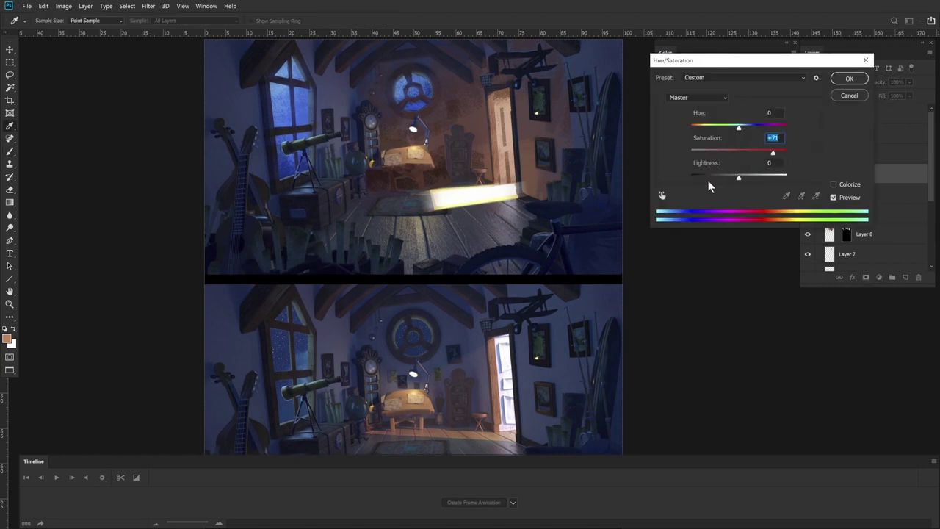
pyautogui.moveTo(705, 178)
pyautogui.mouseDown()
pyautogui.moveTo(696, 178)
pyautogui.moveTo(708, 178)
pyautogui.mouseUp()
pyautogui.moveTo(772, 152); pyautogui.dragTo(776, 152)
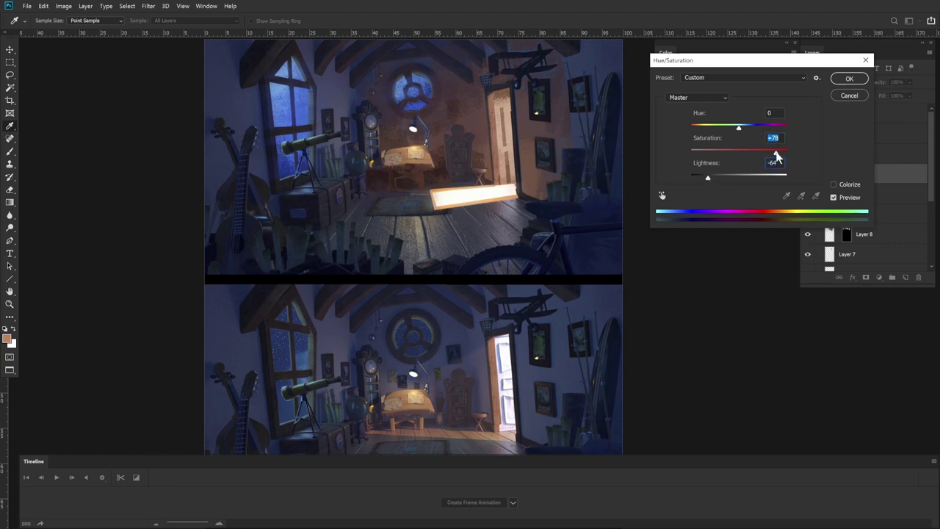
pyautogui.moveTo(714, 177); pyautogui.dragTo(716, 178)
pyautogui.moveTo(739, 126); pyautogui.dragTo(731, 129)
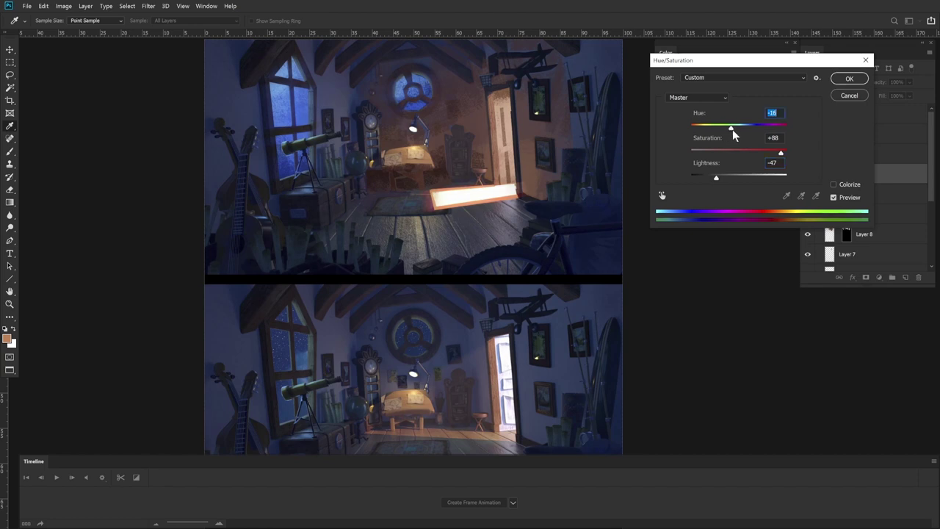
pyautogui.moveTo(718, 179)
pyautogui.mouseDown()
pyautogui.moveTo(732, 179)
pyautogui.moveTo(724, 179)
pyautogui.mouseUp()
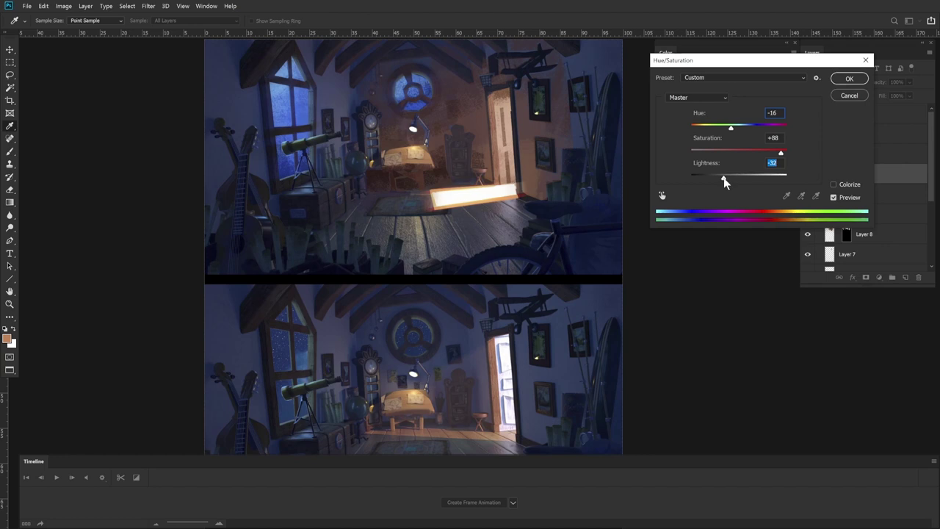
pyautogui.click(780, 151)
pyautogui.click(849, 79)
pyautogui.press('5')
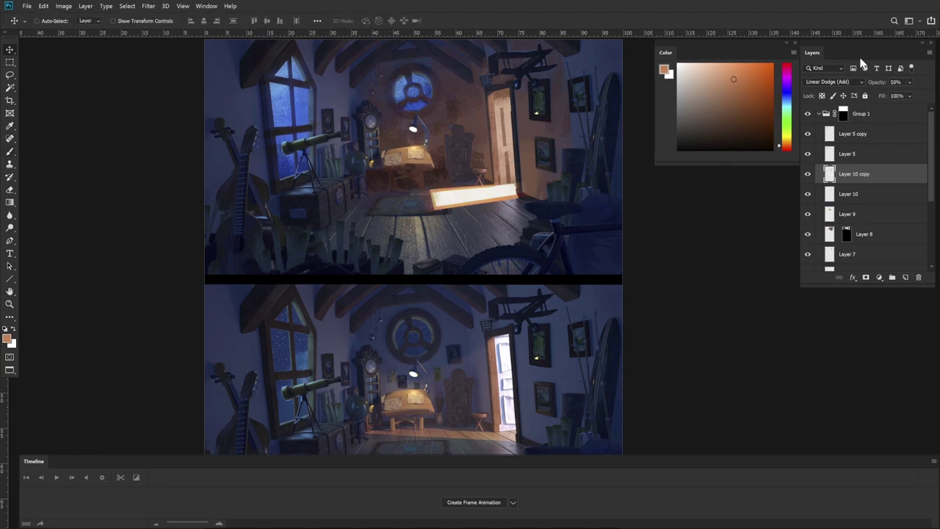
# Step: Toggle the visibility of Layer 10 and its glow copy to compare their effect on the floor strip
pyautogui.click(808, 194)
pyautogui.click(810, 177)
pyautogui.click(810, 182)
pyautogui.click(809, 194)
pyautogui.click(809, 194)
# Step: Apply a Motion Blur to Layer 10 at 13° with a distance of 25 pixels, and compare the layer hidden and shown
pyautogui.click(852, 198)
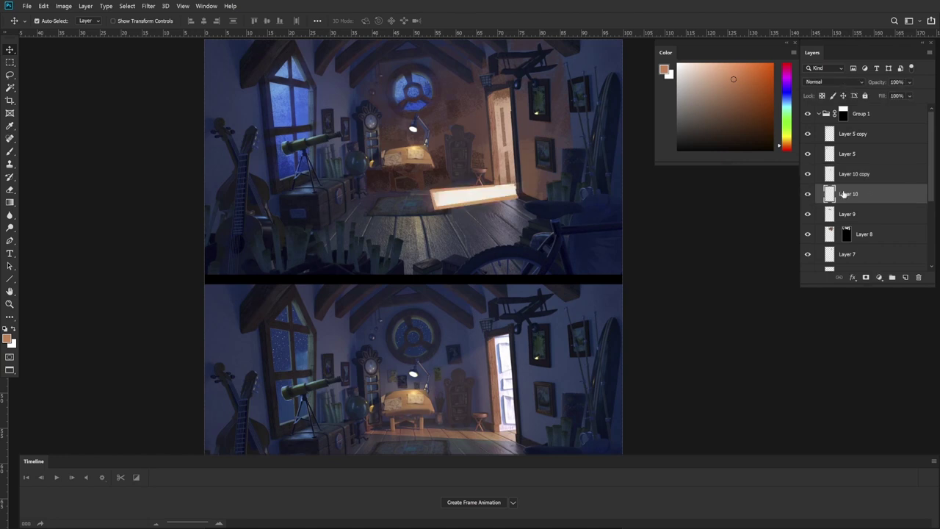
pyautogui.hotkey('ctrl', 'alt', 'f')
pyautogui.click(761, 234)
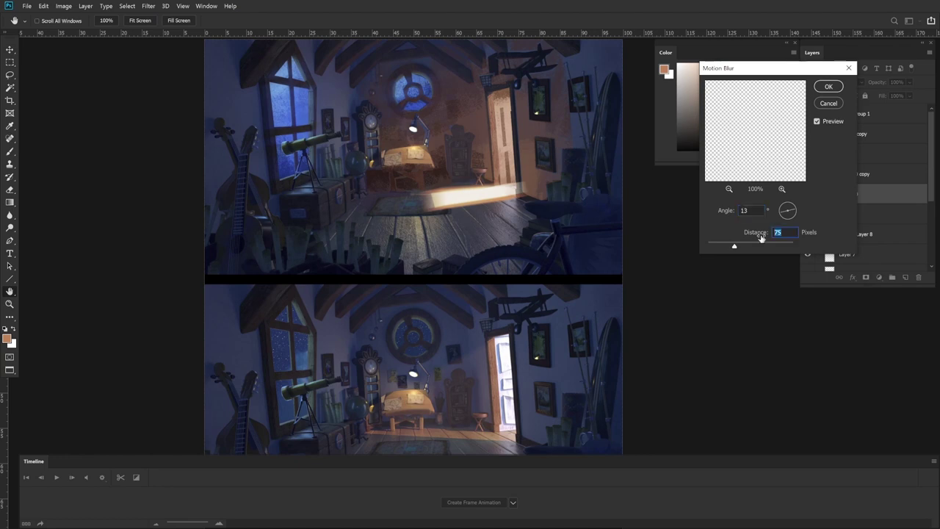
pyautogui.write('25')
pyautogui.click(824, 89)
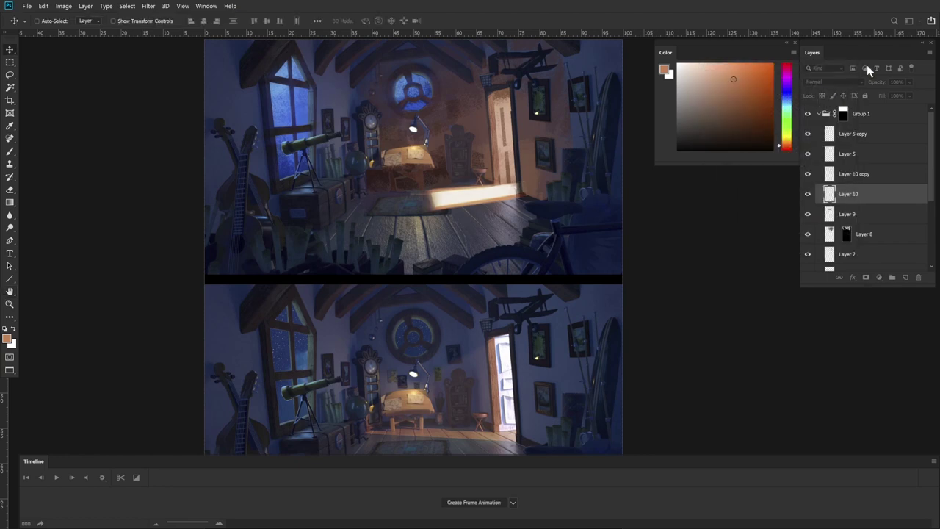
pyautogui.click(808, 195)
pyautogui.click(808, 195)
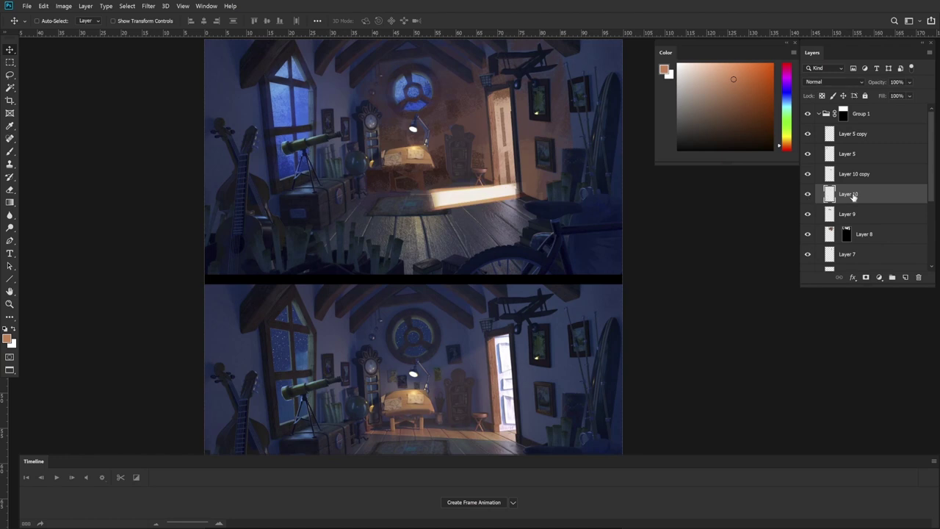
pyautogui.hotkey('ctrl', 'u')
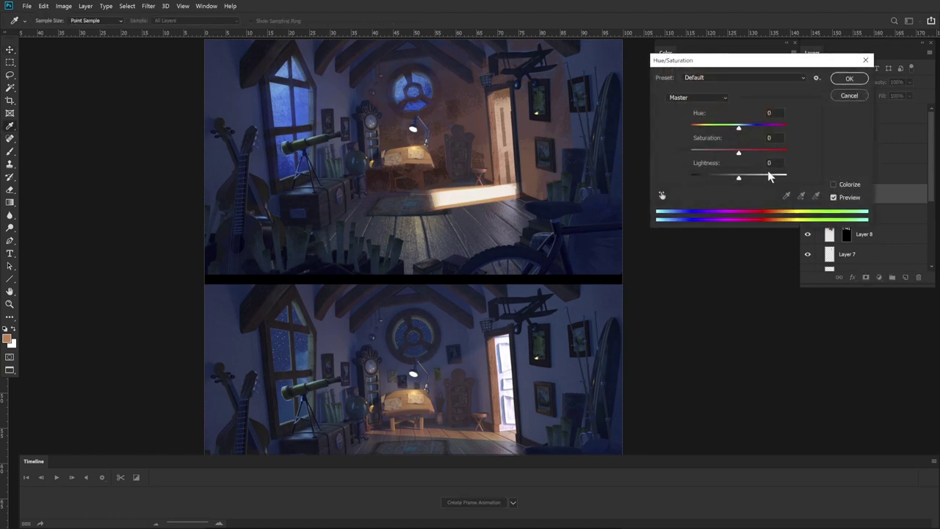
pyautogui.click(846, 94)
pyautogui.press('z')
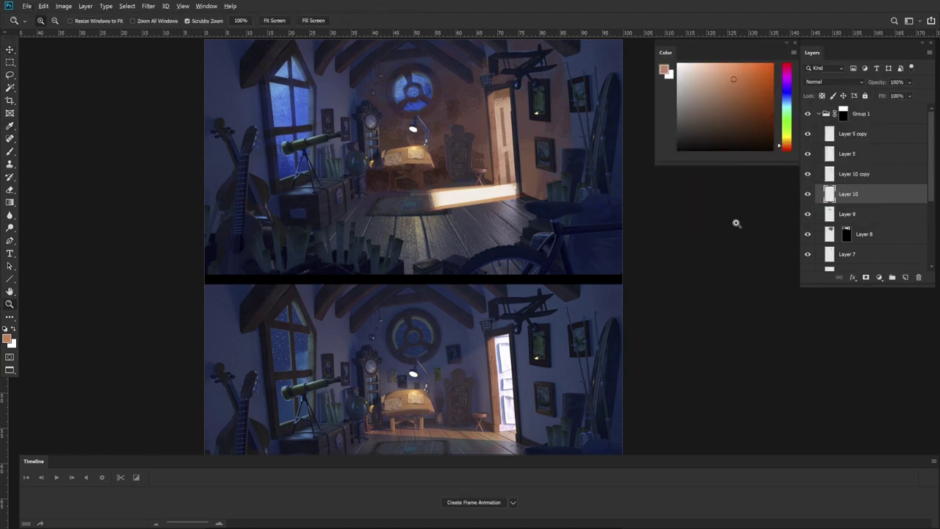
# Step: Preview Layer 10 copy on and off, and adjust its saturation to +58 and lightness to -35
pyautogui.click(862, 182)
pyautogui.press('v')
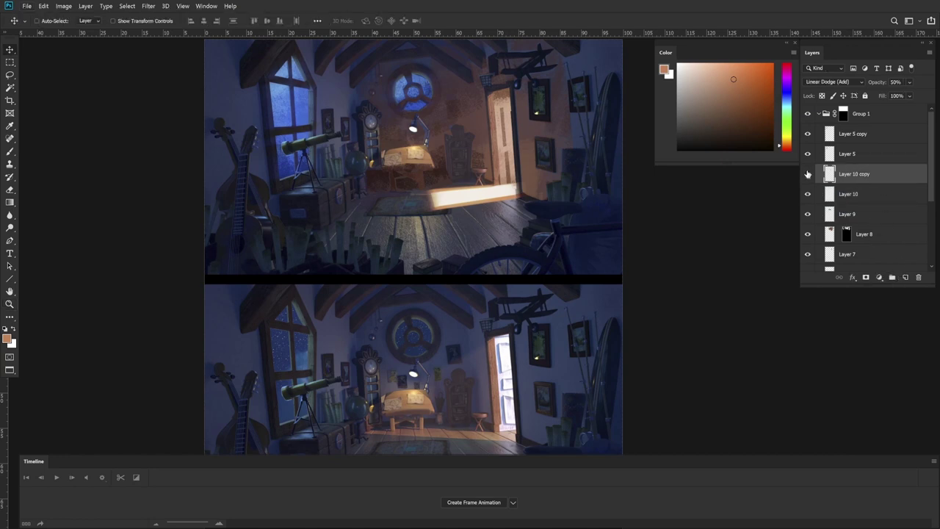
pyautogui.click(808, 174)
pyautogui.click(808, 174)
pyautogui.hotkey('ctrl', 'u')
pyautogui.moveTo(739, 150); pyautogui.dragTo(722, 181)
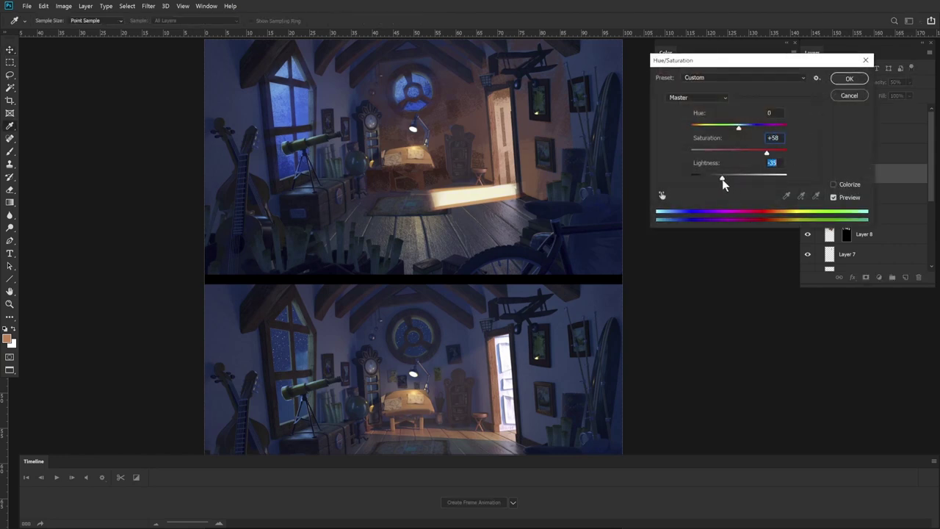
pyautogui.click(850, 80)
# Step: Sample the floor strip's cream with Layer 10 copy hidden, show the copy again, and make Layer 10 active
pyautogui.click(808, 174)
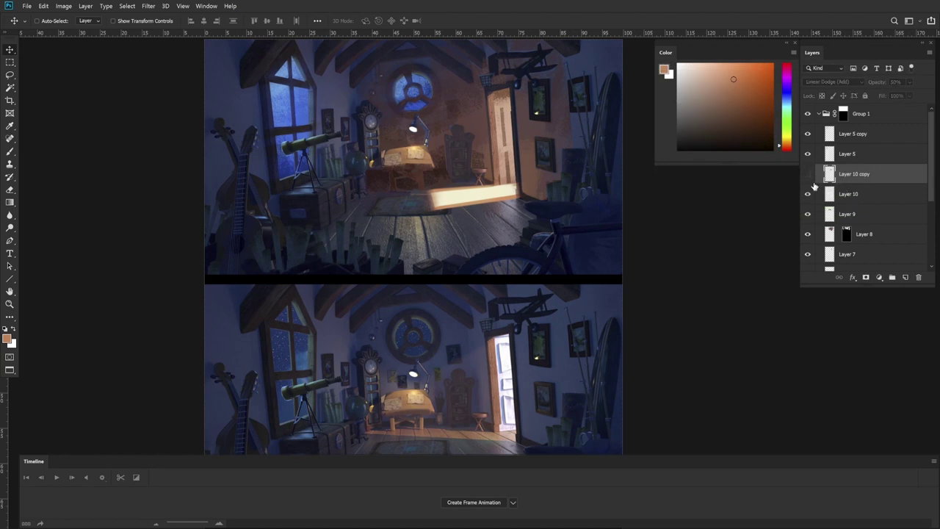
pyautogui.press('b')
pyautogui.keyDown('alt'); pyautogui.click(490, 197); pyautogui.keyUp('alt')
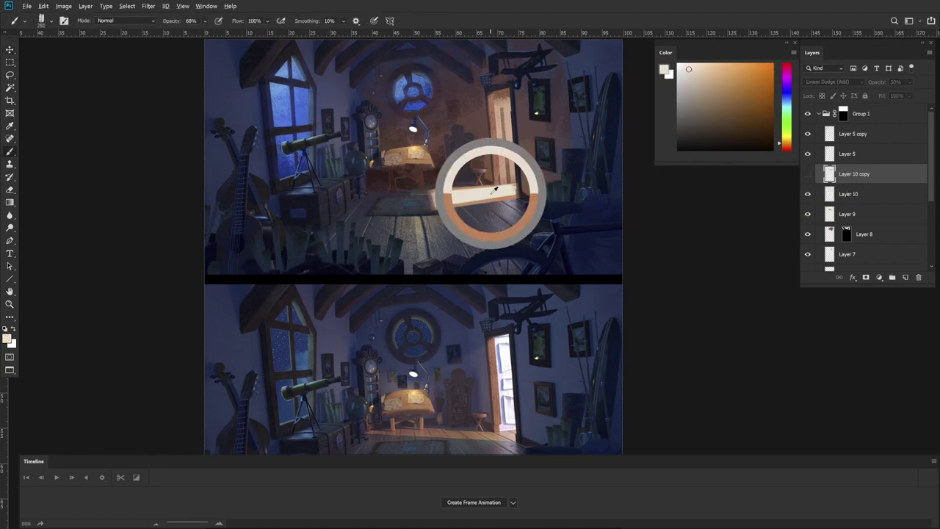
pyautogui.click(808, 174)
pyautogui.click(848, 193)
# Step: Outline the floor light strip with a straight-edged lasso on Layer 10 and fill it with the sampled cream
pyautogui.press('l')
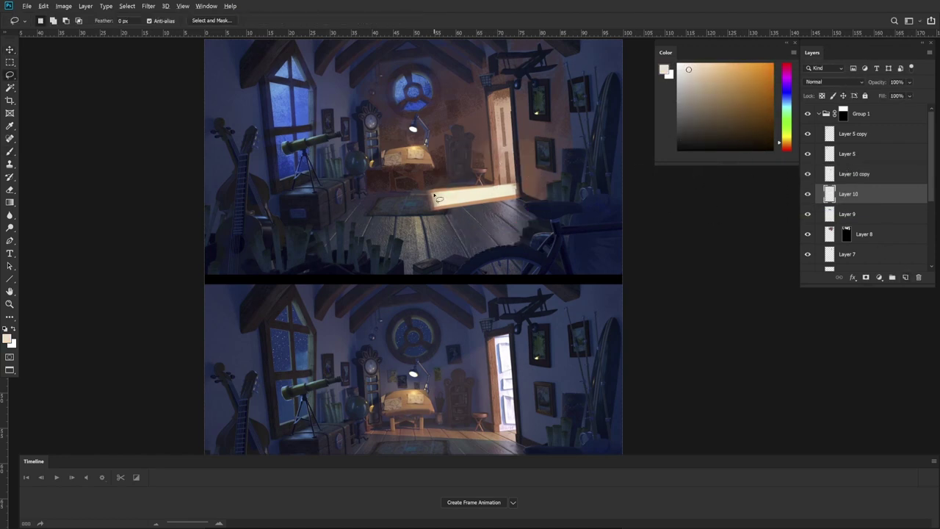
pyautogui.keyDown('alt'); pyautogui.click(517, 197); pyautogui.keyUp('alt')
pyautogui.keyDown('alt'); pyautogui.click(516, 182); pyautogui.keyUp('alt')
pyautogui.keyDown('alt'); pyautogui.click(433, 192); pyautogui.keyUp('alt')
pyautogui.hotkey('alt', 'BackSpace')
pyautogui.hotkey('ctrl', 'd')
# Step: Darken the cream to a light beige and brush it over the floor light strip for a textured falloff
pyautogui.click(702, 75)
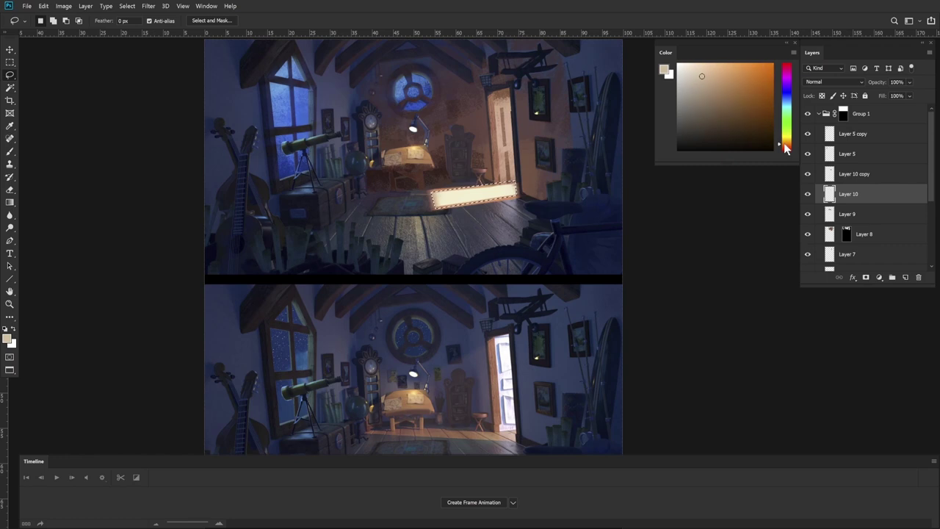
pyautogui.press('b')
pyautogui.moveTo(441, 195)
pyautogui.mouseDown()
pyautogui.moveTo(411, 272)
pyautogui.moveTo(470, 249)
pyautogui.mouseUp()
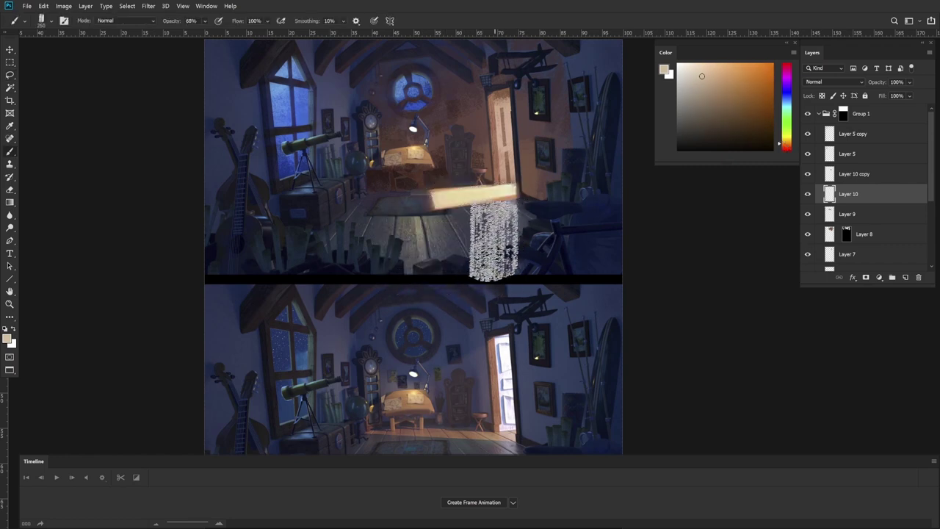
# Step: Lasso the left end of the floor strip, brush it with a darker, more saturated tan, and deselect
pyautogui.press('l')
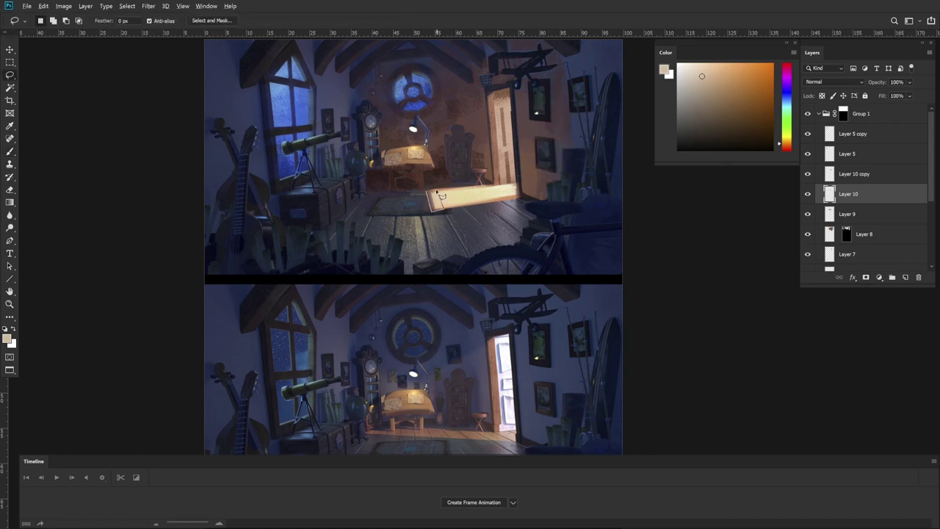
pyautogui.press('b')
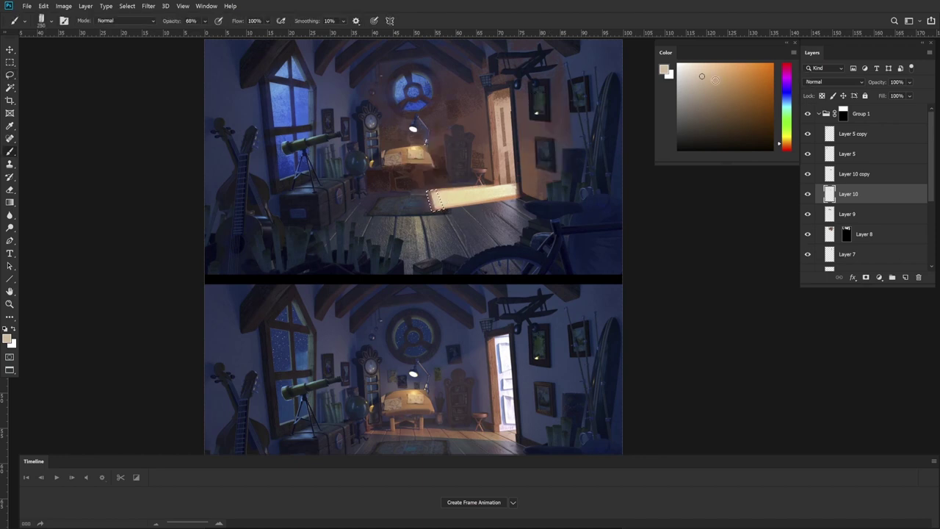
pyautogui.click(715, 79)
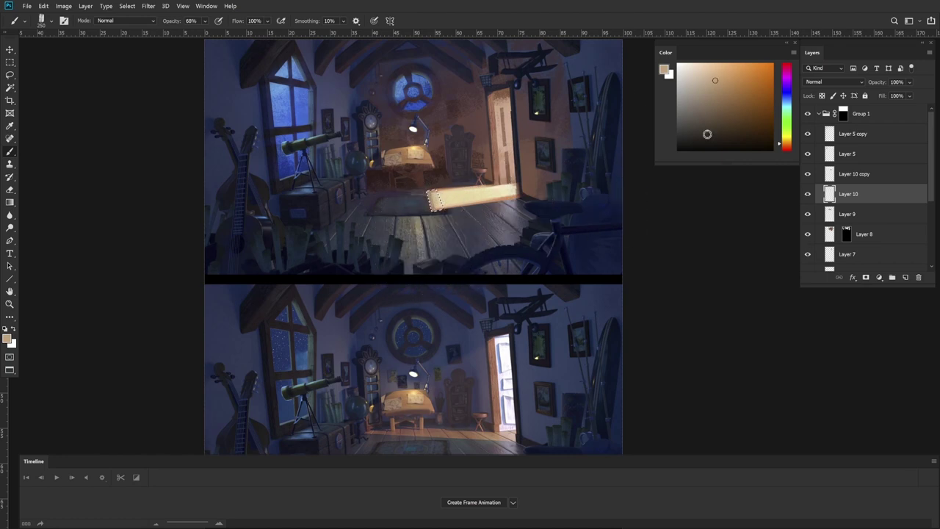
pyautogui.click(724, 85)
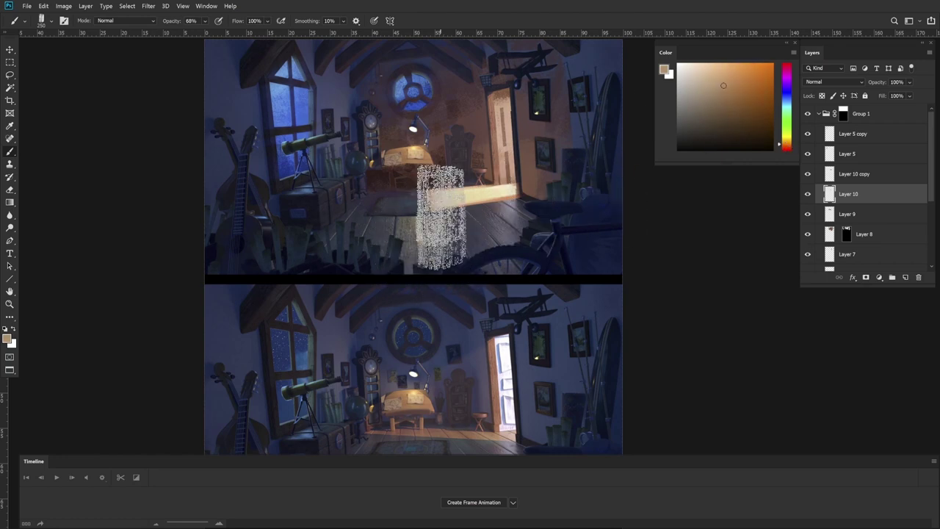
pyautogui.hotkey('ctrl', 'd')
# Step: Reapply the Motion Blur to Layer 10 at 13° with a distance of 25 pixels
pyautogui.press('z')
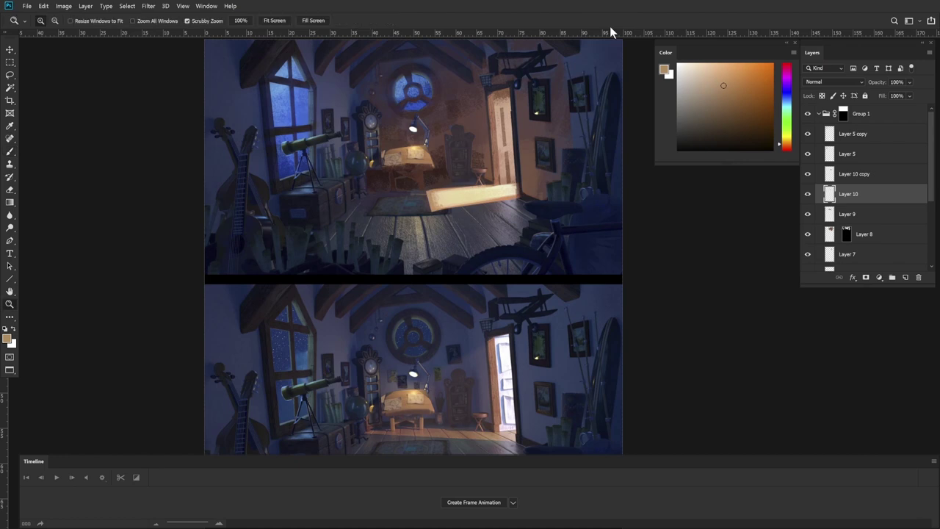
pyautogui.hotkey('ctrl', 'alt', 'f')
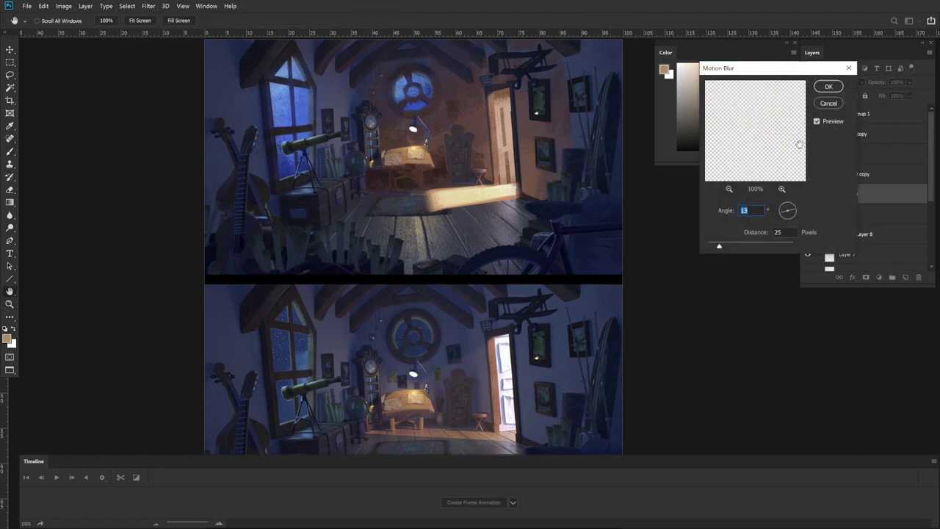
pyautogui.click(828, 85)
# Step: Lasso the floor area just below the light strip, clear the blur overflow there from the strip's layers, and deselect
pyautogui.press('l')
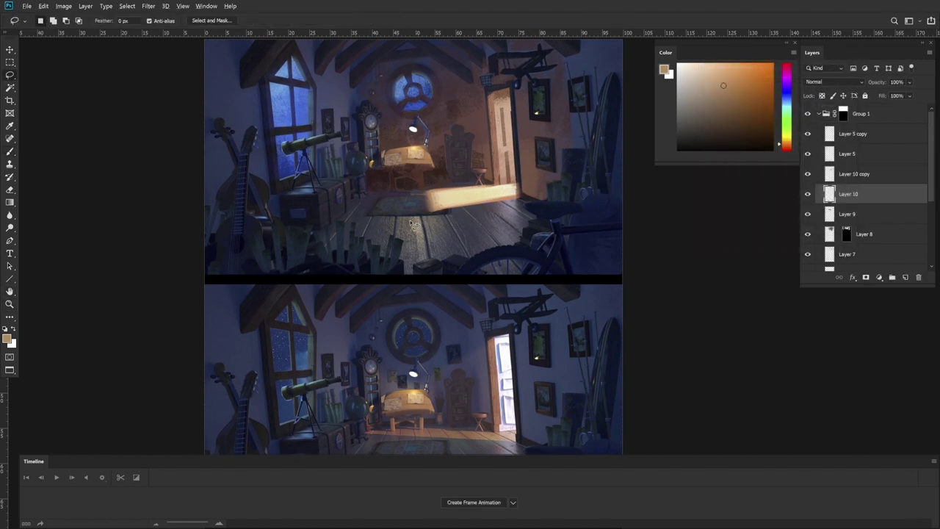
pyautogui.moveTo(411, 222)
pyautogui.mouseDown()
pyautogui.moveTo(541, 211)
pyautogui.moveTo(528, 194)
pyautogui.moveTo(459, 197)
pyautogui.moveTo(397, 221)
pyautogui.moveTo(393, 212)
pyautogui.mouseUp()
pyautogui.click(864, 214)
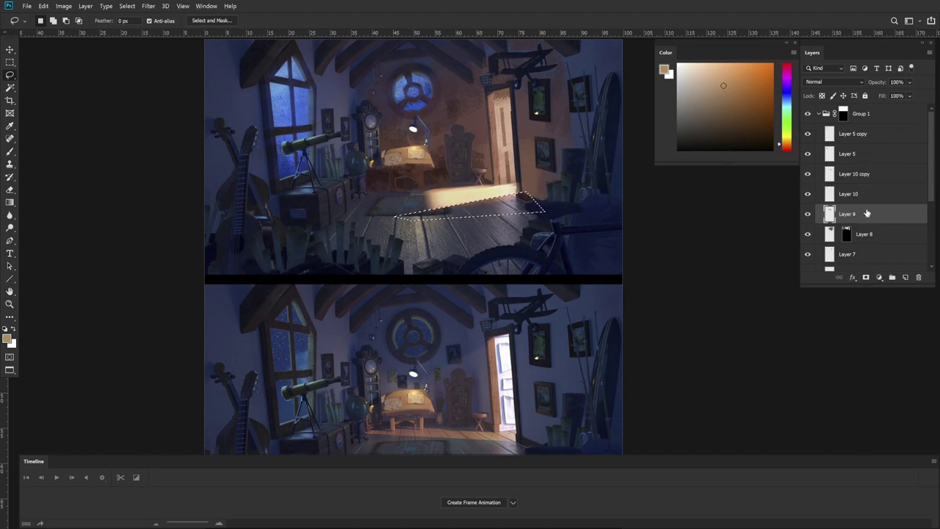
pyautogui.click(809, 235)
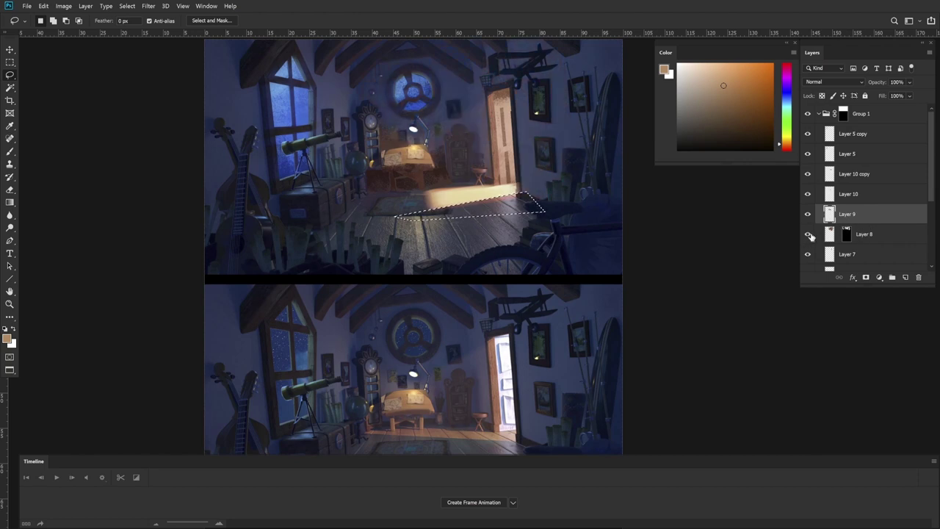
pyautogui.click(809, 234)
pyautogui.click(809, 193)
pyautogui.click(809, 194)
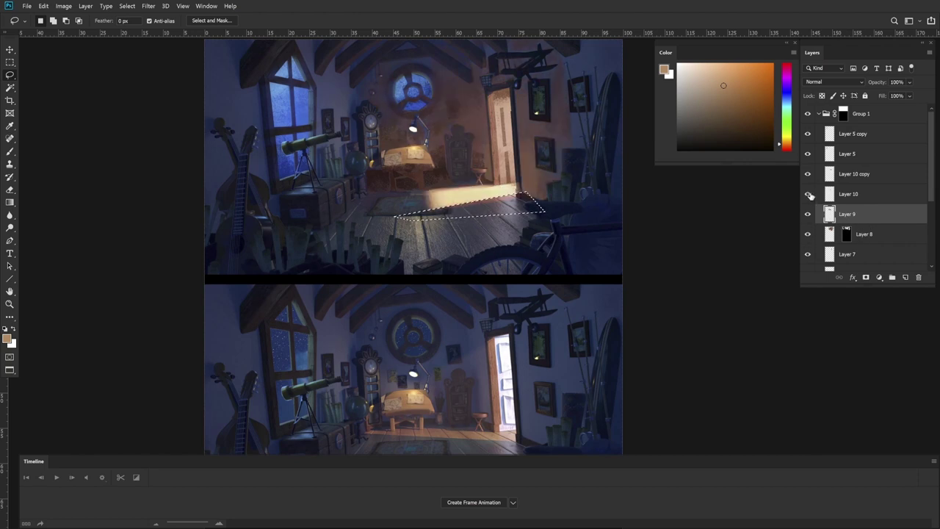
pyautogui.click(808, 174)
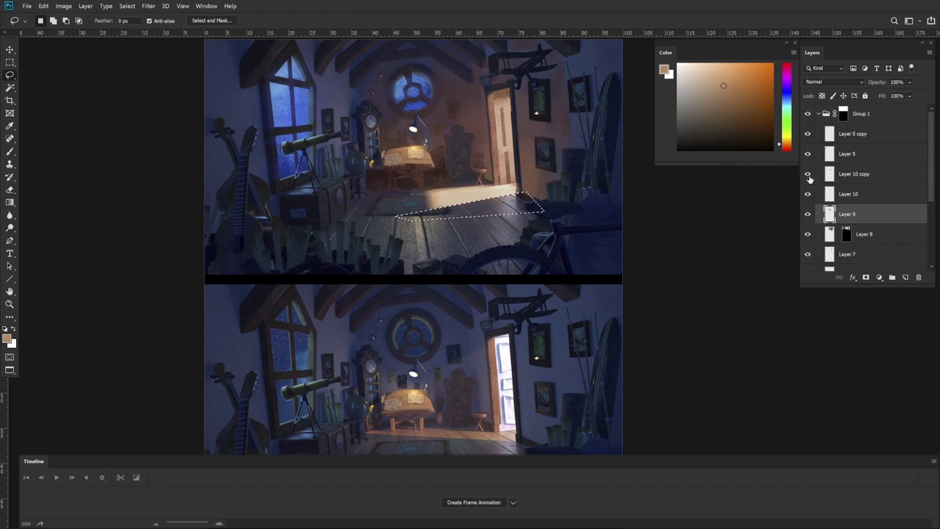
pyautogui.click(859, 176)
pyautogui.hotkey('ctrl', 'd')
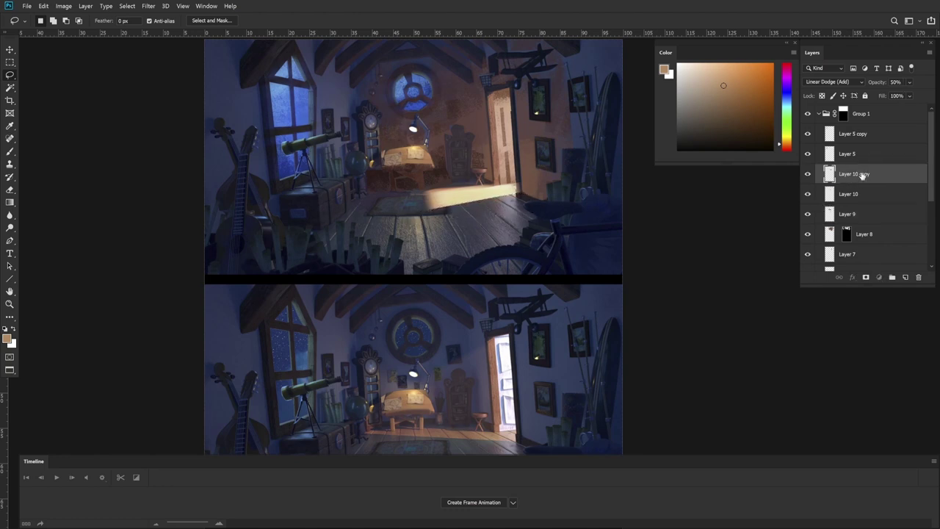
# Step: Apply Motion Blur to Layer 10 copy at an angle of -40° with a distance of 15 pixels
pyautogui.hotkey('ctrl', 'alt', 'f')
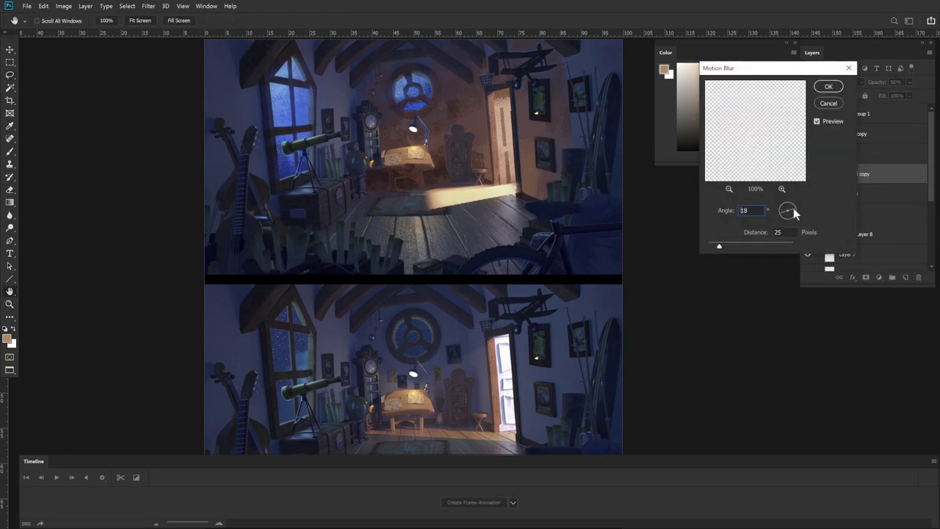
pyautogui.moveTo(791, 210); pyautogui.dragTo(788, 212)
pyautogui.press('Tab')
pyautogui.write('1')
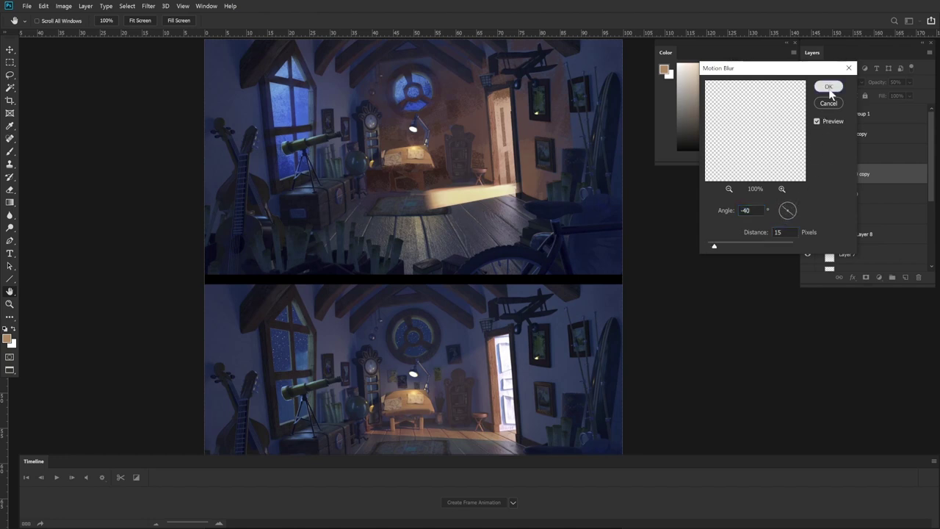
pyautogui.click(829, 87)
# Step: Repeat the Motion Blur at -40° and 15 pixels on Layer 10 and on Layer 9
pyautogui.click(867, 188)
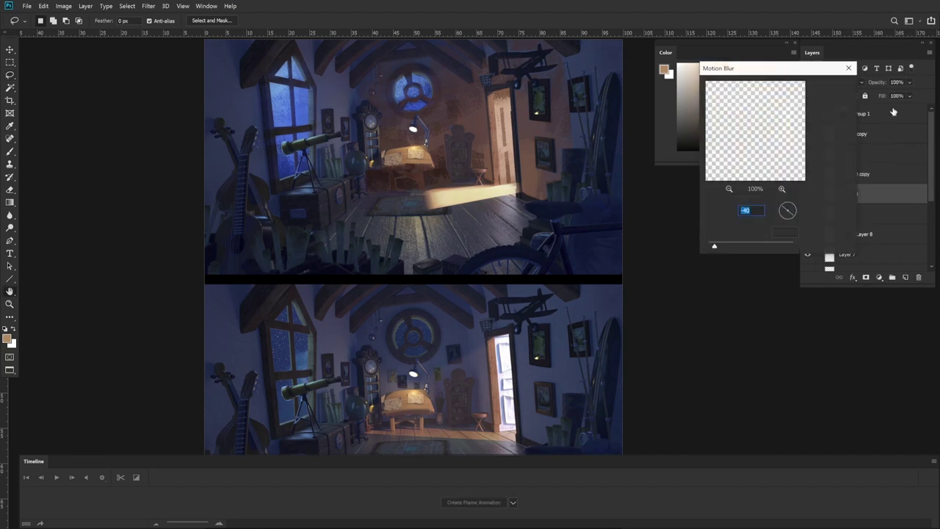
pyautogui.hotkey('ctrl', 'alt', 'f')
pyautogui.click(829, 87)
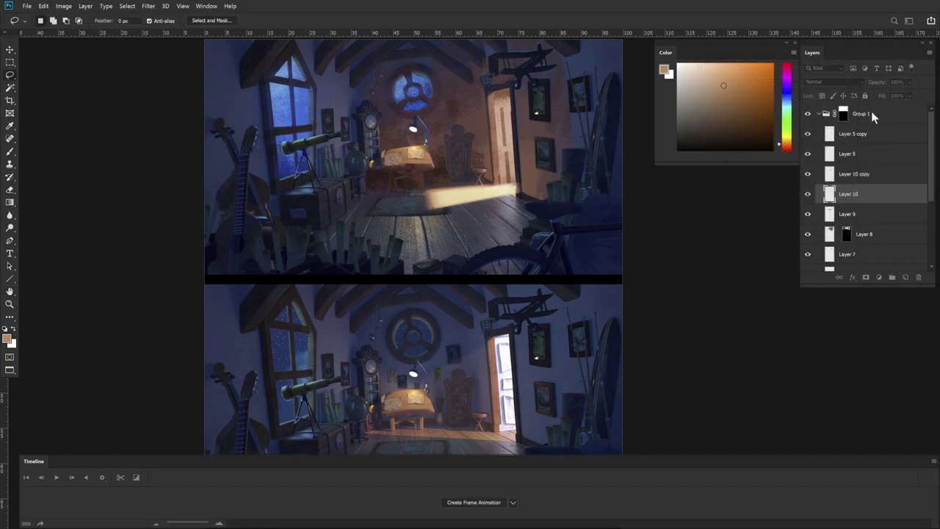
pyautogui.click(871, 213)
pyautogui.hotkey('ctrl', 'alt', 'f')
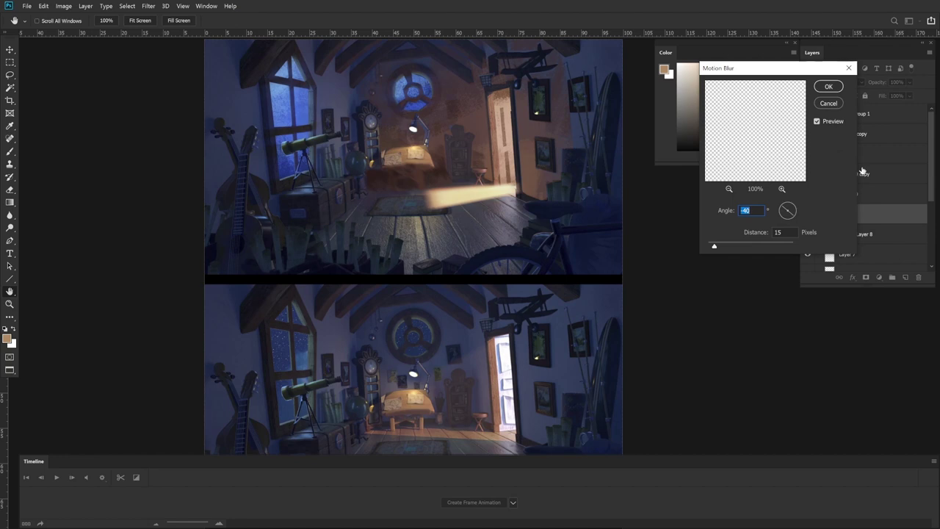
pyautogui.press('Return')
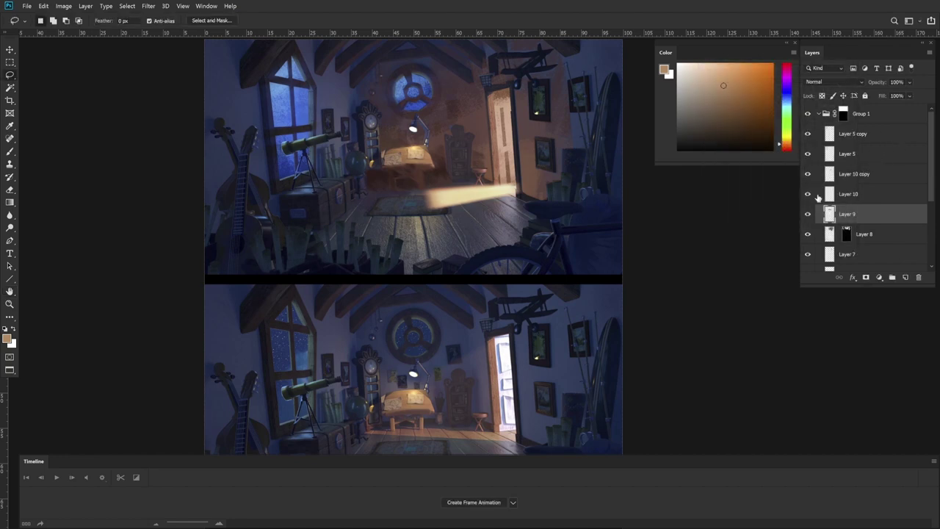
# Step: Toggle the visibility of Layer 5 copy and Layer 10 copy to examine what each adds to the floor light
pyautogui.press('z')
pyautogui.moveTo(591, 300); pyautogui.dragTo(601, 277)
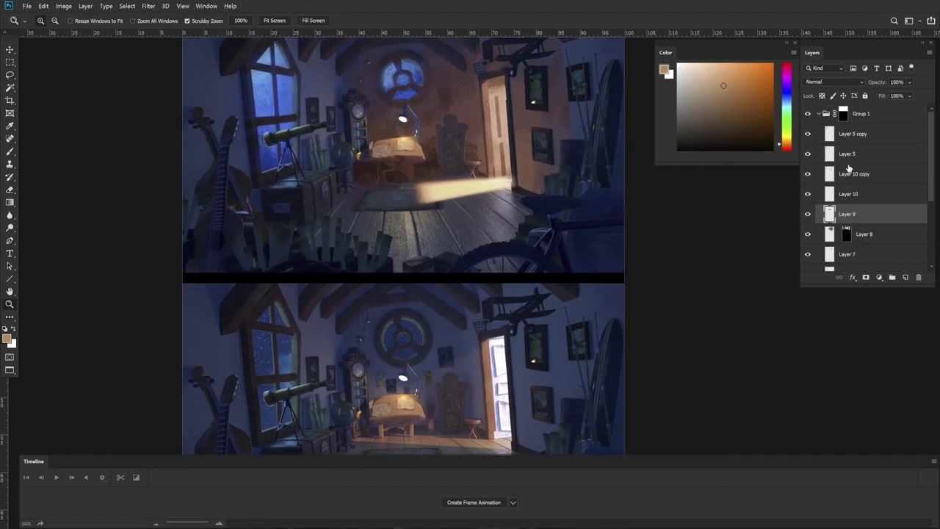
pyautogui.click(852, 134)
pyautogui.click(808, 134)
pyautogui.click(808, 134)
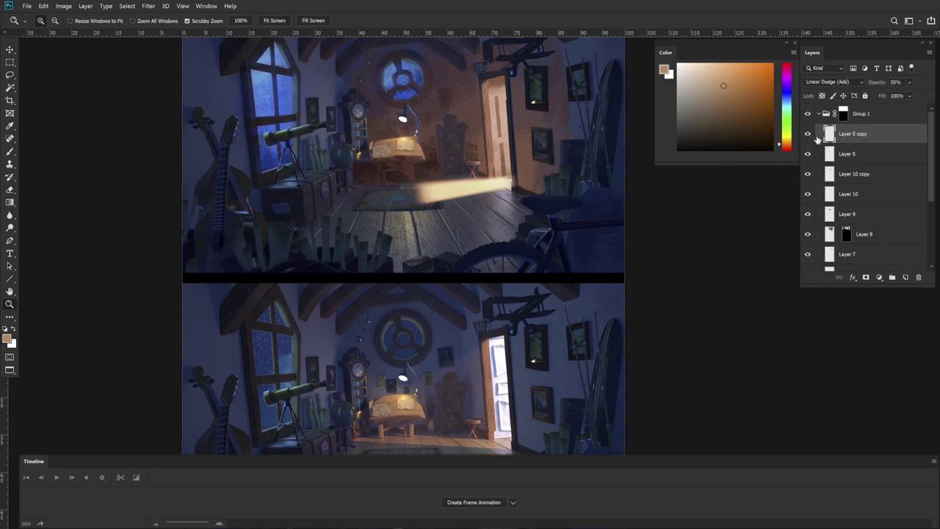
pyautogui.press('v')
pyautogui.keyDown('ctrl'); pyautogui.click(481, 175); pyautogui.keyUp('ctrl')
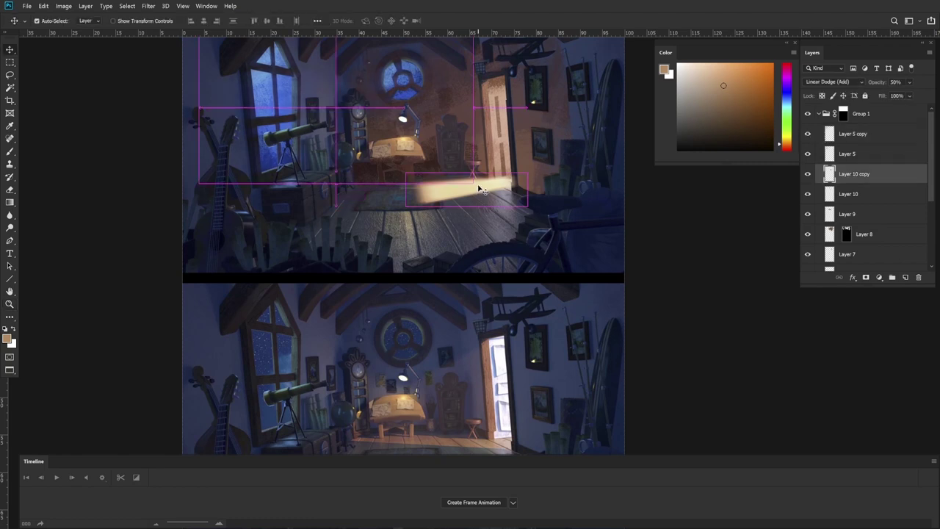
pyautogui.click(809, 174)
pyautogui.click(809, 174)
# Step: Lasso the floorboards below the light strip, clear the spill there from Layer 10 copy, Layer 10 and Layer 9, and deselect
pyautogui.press('l')
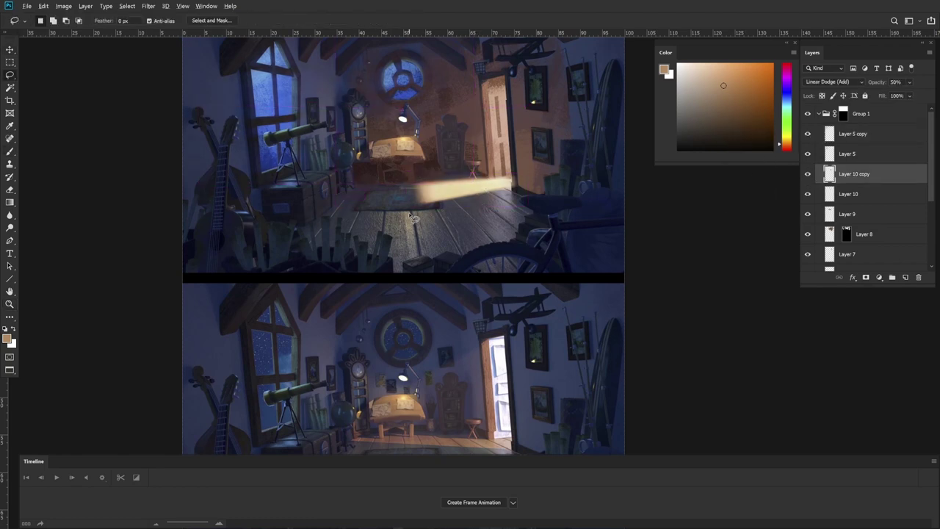
pyautogui.moveTo(410, 199)
pyautogui.mouseDown()
pyautogui.moveTo(473, 184)
pyautogui.moveTo(541, 191)
pyautogui.moveTo(545, 215)
pyautogui.moveTo(452, 254)
pyautogui.moveTo(448, 222)
pyautogui.mouseUp()
pyautogui.click(856, 194)
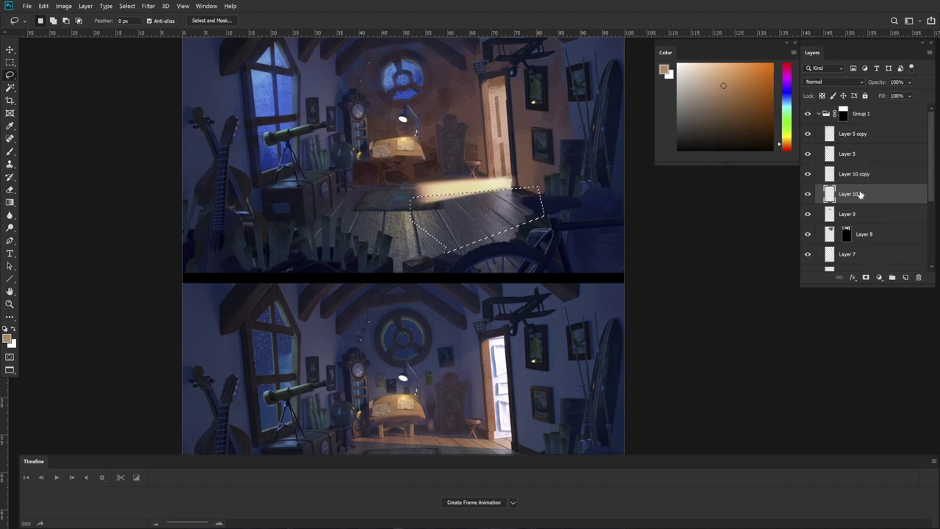
pyautogui.click(866, 212)
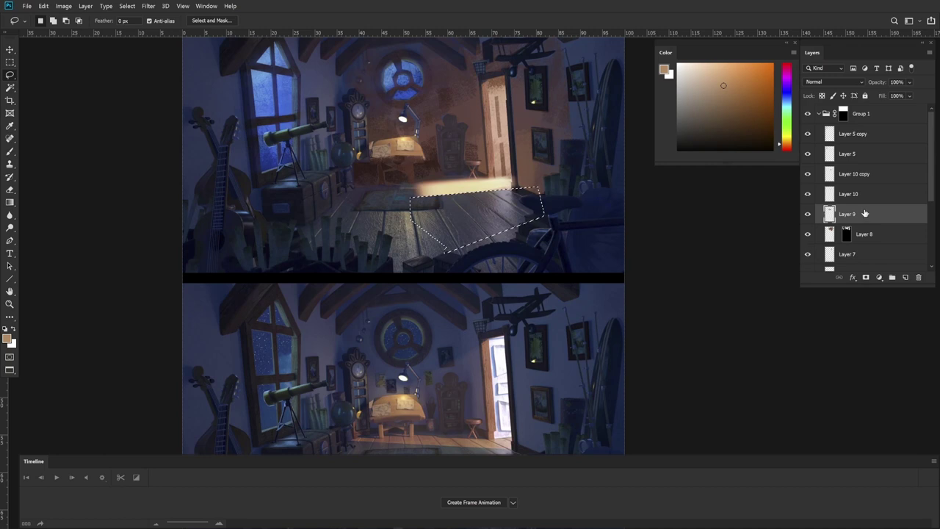
pyautogui.hotkey('ctrl', 'd')
# Step: Lasso around the left end of the floor strip and clear the spill inside it from Layer 10 and Layer 10 copy
pyautogui.moveTo(472, 156)
pyautogui.mouseDown()
pyautogui.moveTo(409, 160)
pyautogui.moveTo(401, 194)
pyautogui.mouseUp()
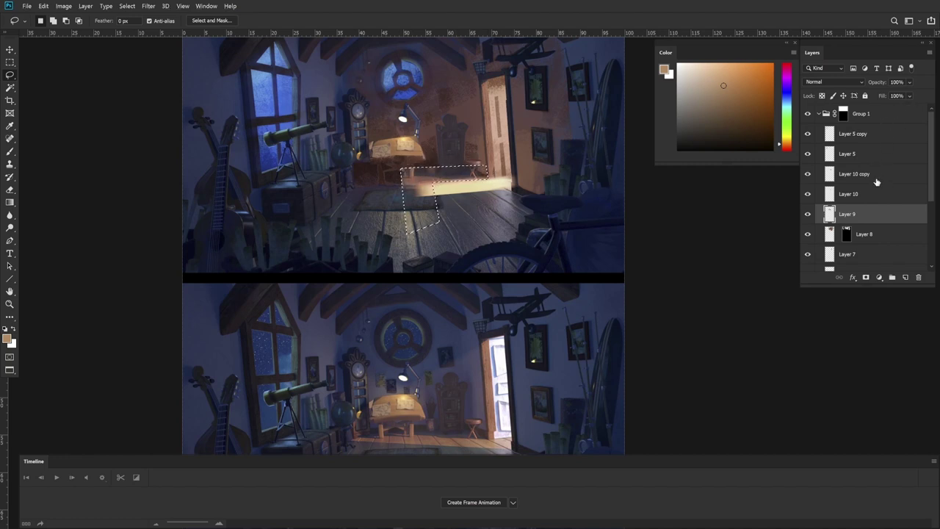
pyautogui.click(808, 215)
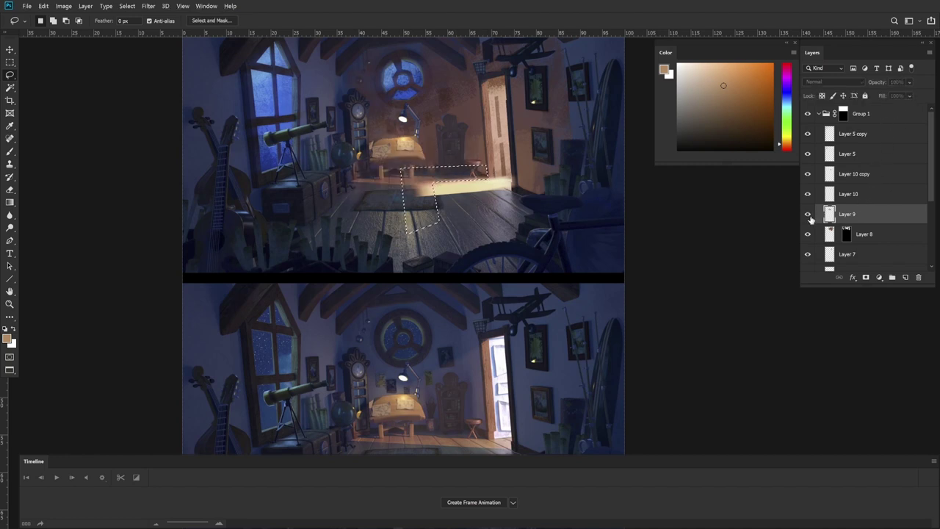
pyautogui.click(808, 215)
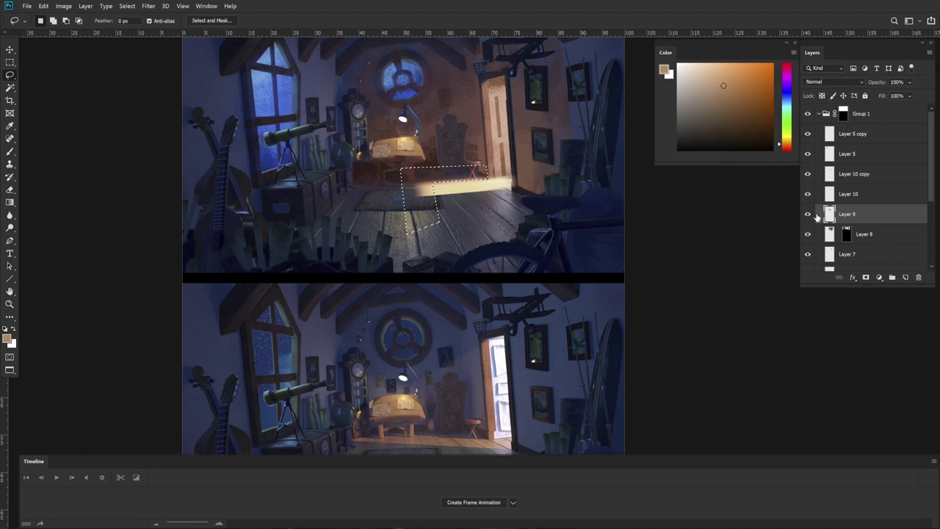
pyautogui.click(851, 194)
pyautogui.click(866, 176)
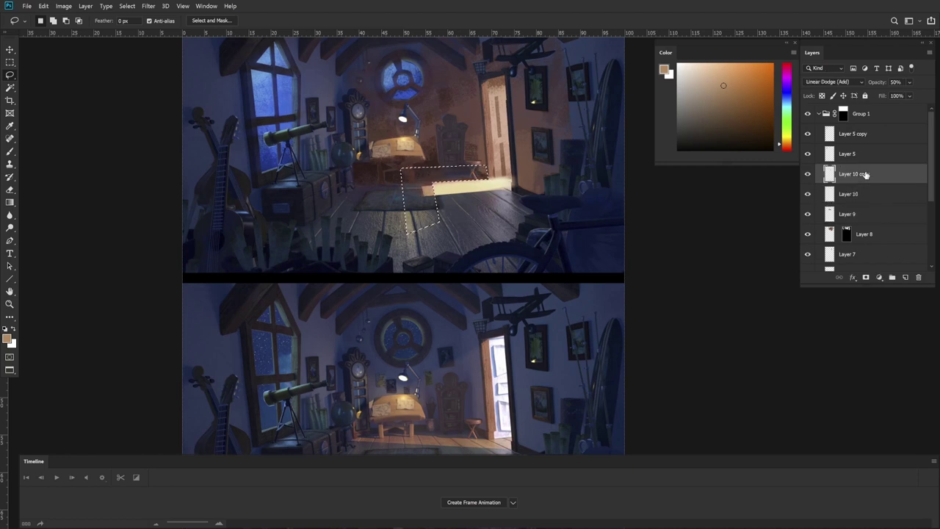
# Step: Toggle Layer 5, Layer 10 copy, Layer 10 and Layer 9 to find which holds the leftover tan patch, and deselect
pyautogui.click(866, 157)
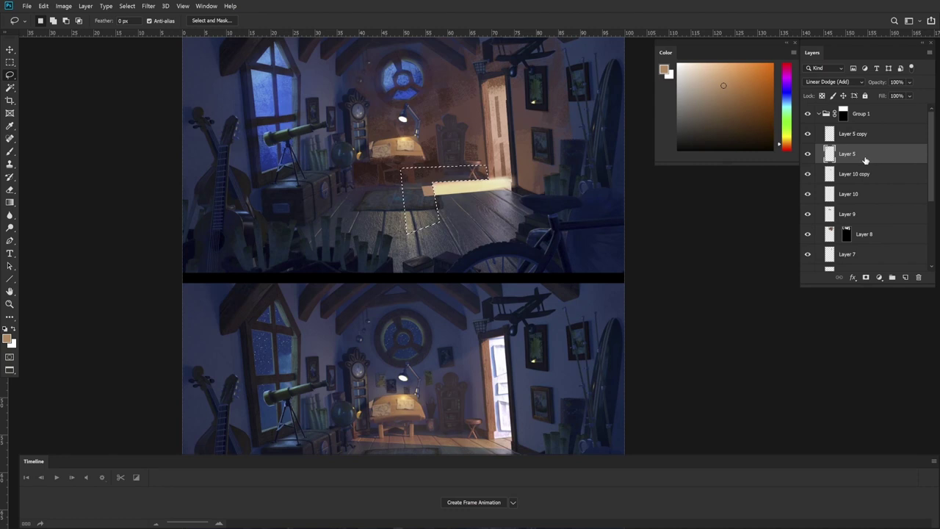
pyautogui.click(808, 156)
pyautogui.click(807, 156)
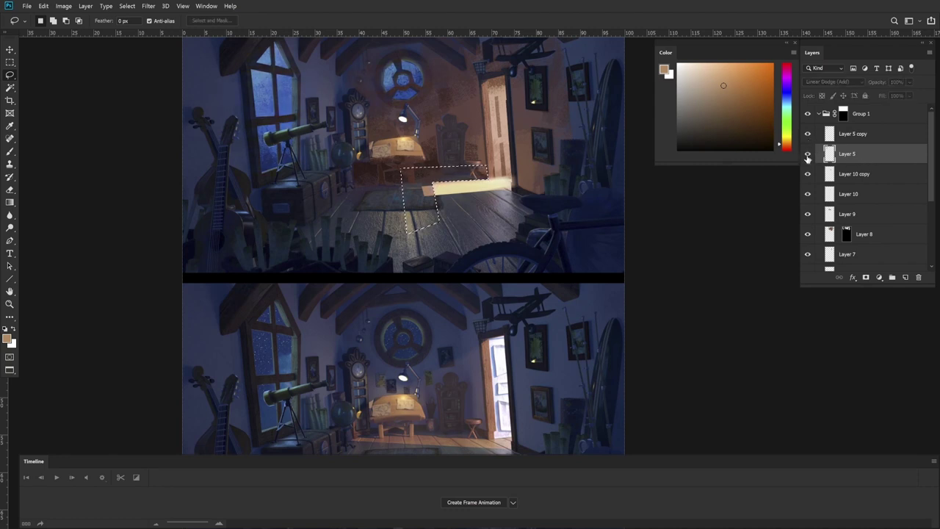
pyautogui.click(808, 178)
pyautogui.click(807, 176)
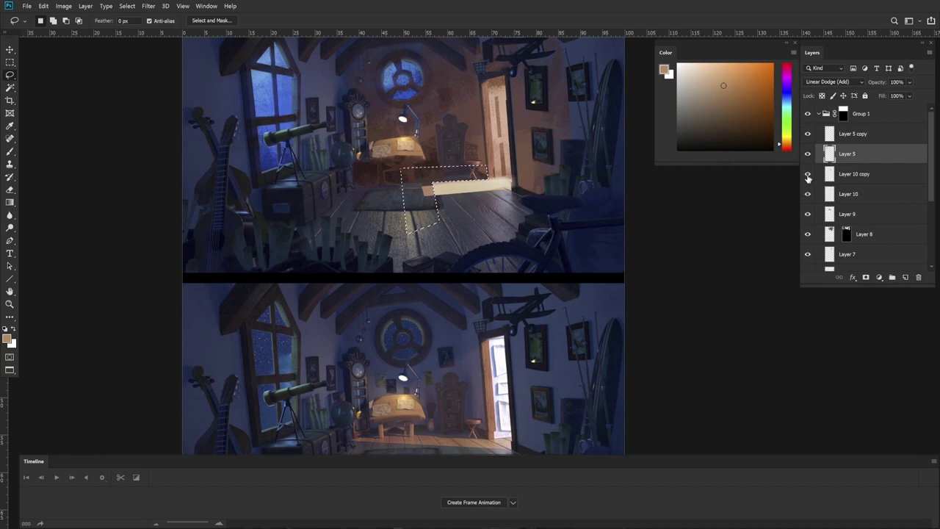
pyautogui.click(807, 196)
pyautogui.click(808, 194)
pyautogui.click(808, 195)
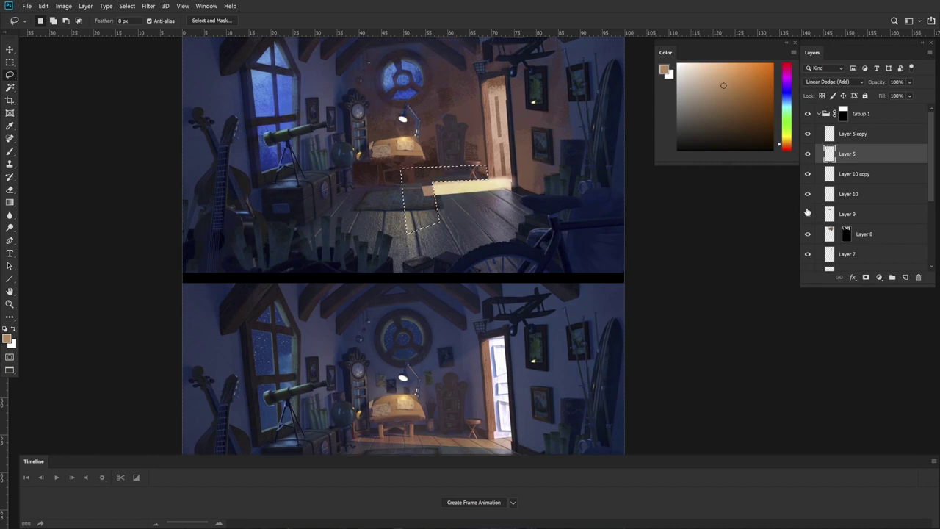
pyautogui.click(808, 214)
pyautogui.click(808, 214)
pyautogui.hotkey('ctrl', 'd')
# Step: Lasso the rug area on Layer 9 and brush over the leftover tan patch with a sampled dark blue-grey
pyautogui.click(846, 216)
pyautogui.press('b')
pyautogui.click(845, 214)
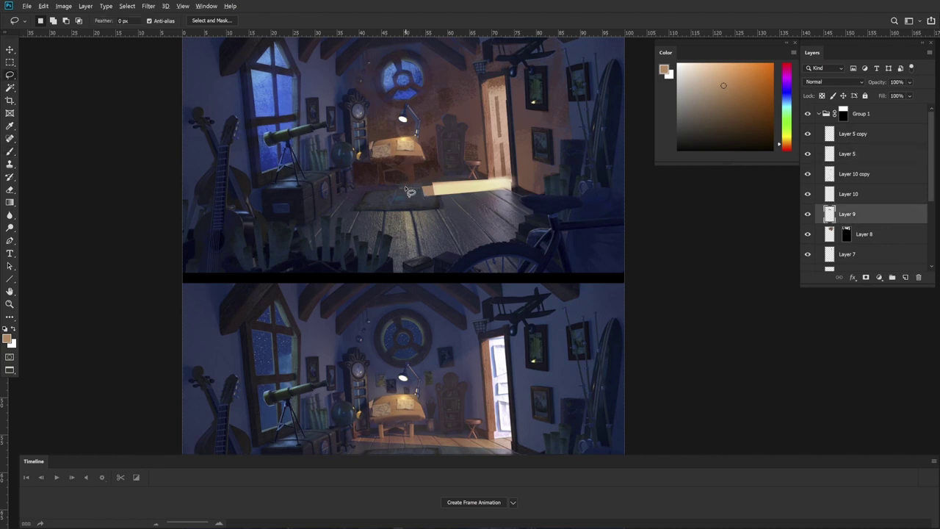
pyautogui.moveTo(413, 209); pyautogui.dragTo(413, 194)
pyautogui.press('Return')
pyautogui.press('alt')
pyautogui.moveTo(424, 187)
pyautogui.mouseDown()
pyautogui.moveTo(365, 191)
pyautogui.moveTo(352, 213)
pyautogui.moveTo(423, 206)
pyautogui.mouseUp()
pyautogui.press('b')
pyautogui.keyDown('alt'); pyautogui.click(423, 205); pyautogui.keyUp('alt')
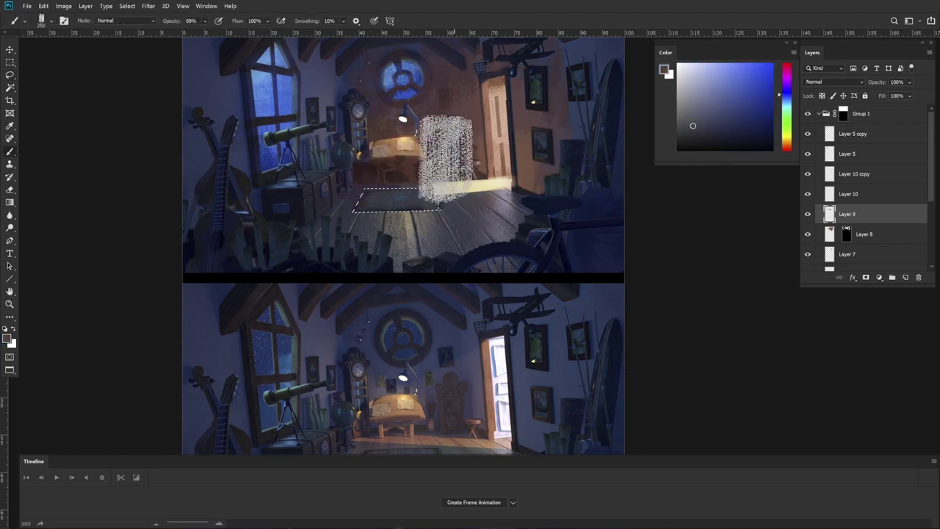
# Step: Lasso the narrow floor band between the rug and the back wall, brush it with a sampled dark grey-violet, and deselect
pyautogui.press('l')
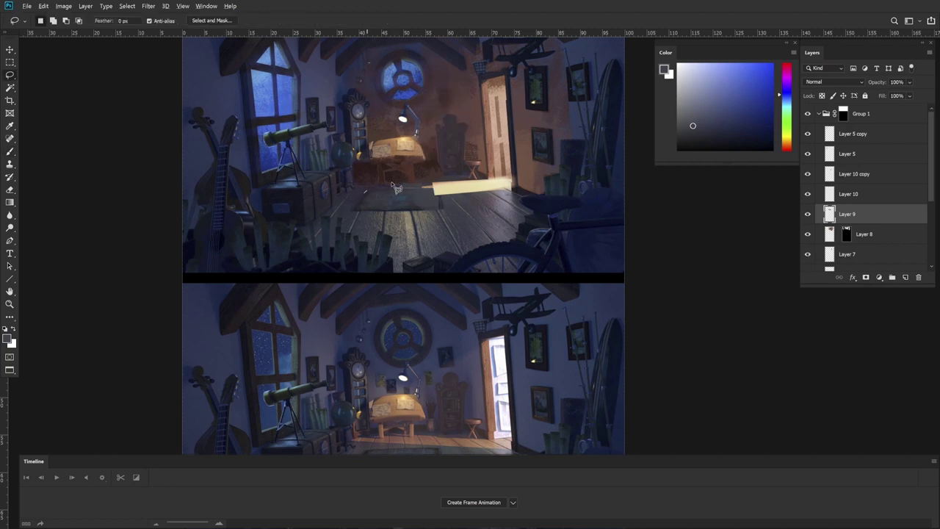
pyautogui.moveTo(365, 193)
pyautogui.mouseDown()
pyautogui.moveTo(434, 193)
pyautogui.moveTo(433, 185)
pyautogui.moveTo(363, 185)
pyautogui.mouseUp()
pyautogui.press('b')
pyautogui.keyDown('alt'); pyautogui.click(417, 184); pyautogui.keyUp('alt')
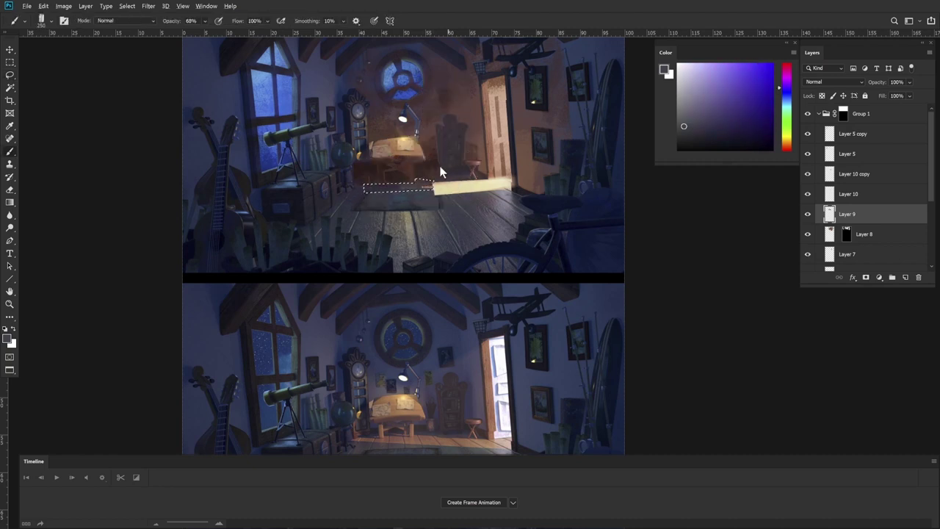
pyautogui.hotkey('ctrl', 'd')
# Step: Add a new layer above Layer 9, lasso the door, brush it with the strip's sampled cream, and switch the colour to light tan
pyautogui.press('z')
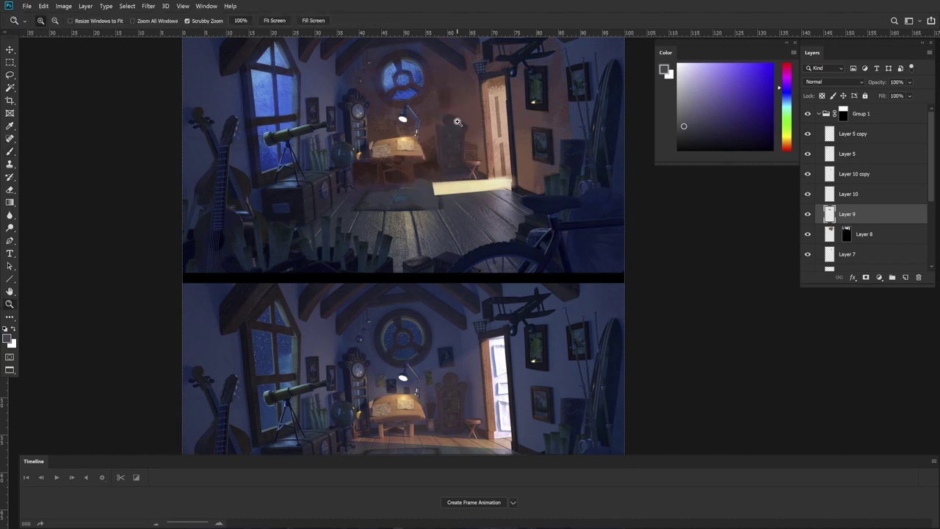
pyautogui.keyDown('alt'); pyautogui.click(630, 231); pyautogui.keyUp('alt')
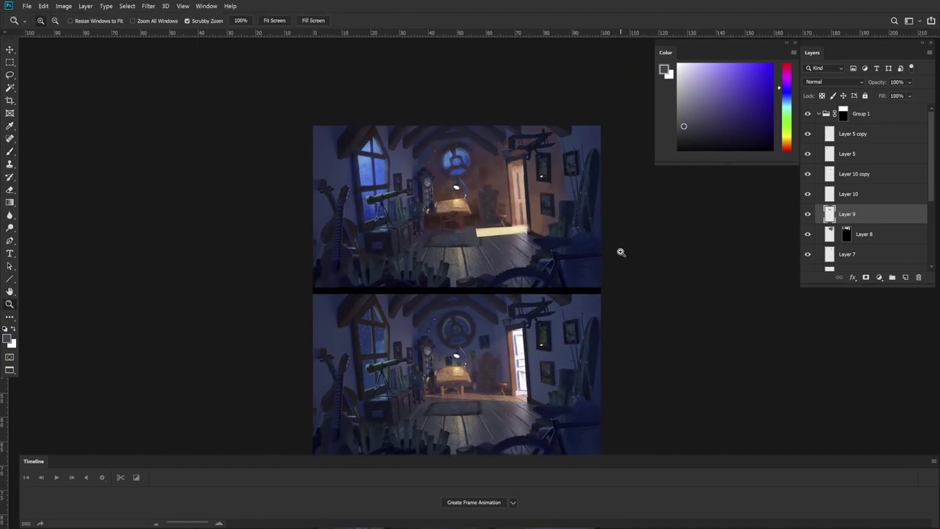
pyautogui.click(908, 278)
pyautogui.press('l')
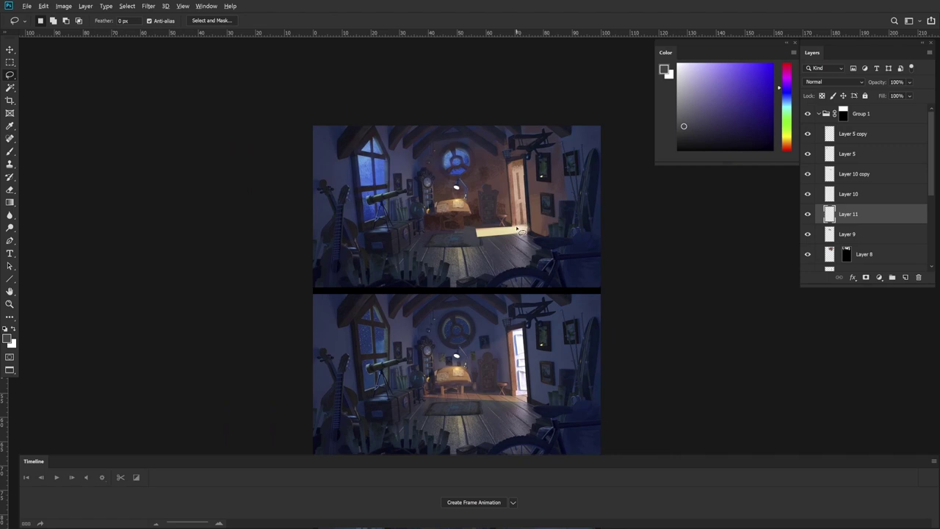
pyautogui.moveTo(523, 164); pyautogui.dragTo(525, 229)
pyautogui.press('b')
pyautogui.keyDown('alt'); pyautogui.click(503, 231); pyautogui.keyUp('alt')
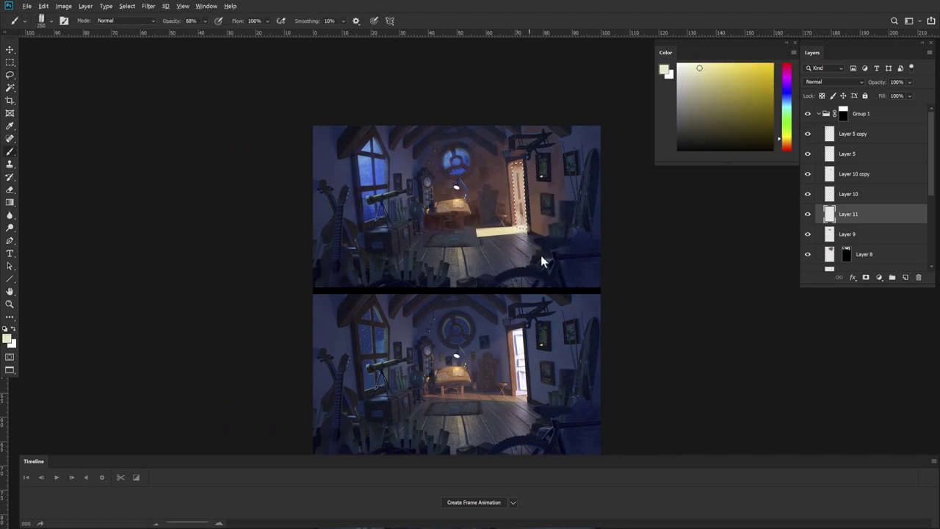
pyautogui.click(711, 83)
pyautogui.click(788, 146)
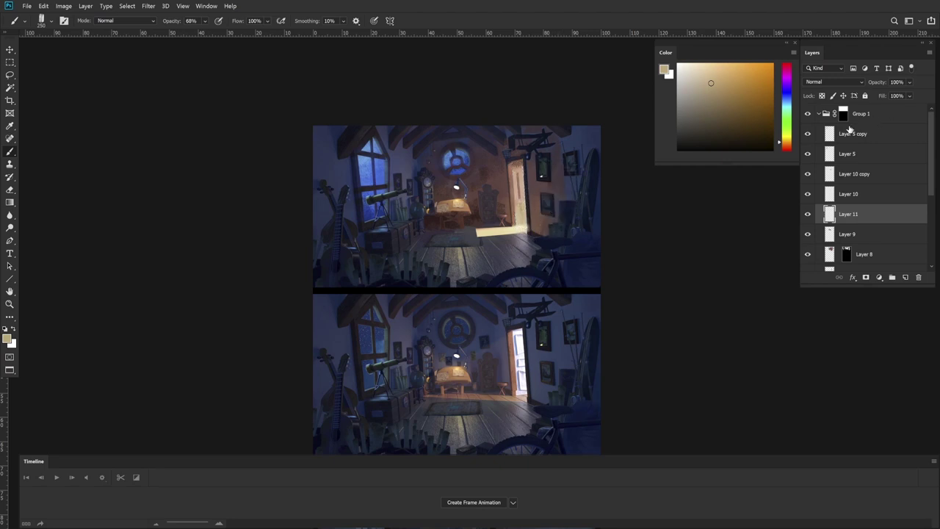
# Step: Brush the selected door with a more saturated tan, shift the hue towards orange, and deselect
pyautogui.click(724, 89)
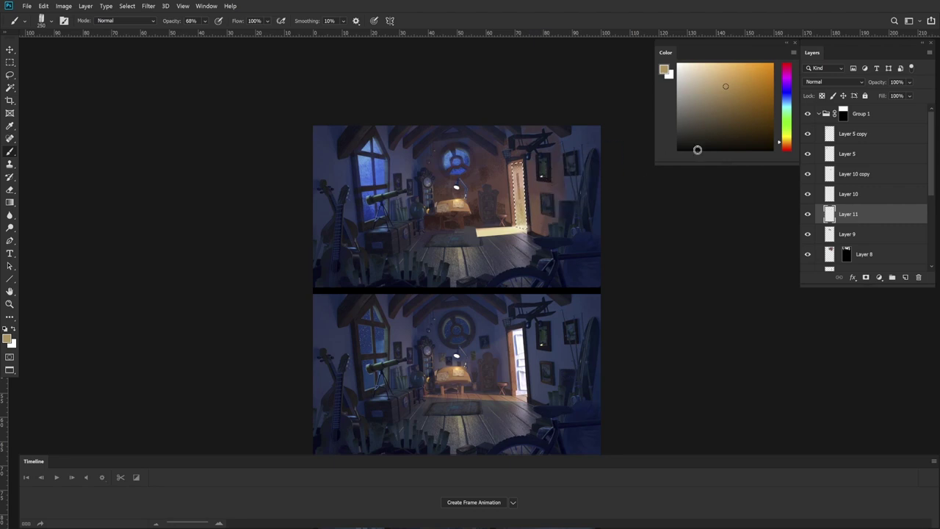
pyautogui.click(784, 143)
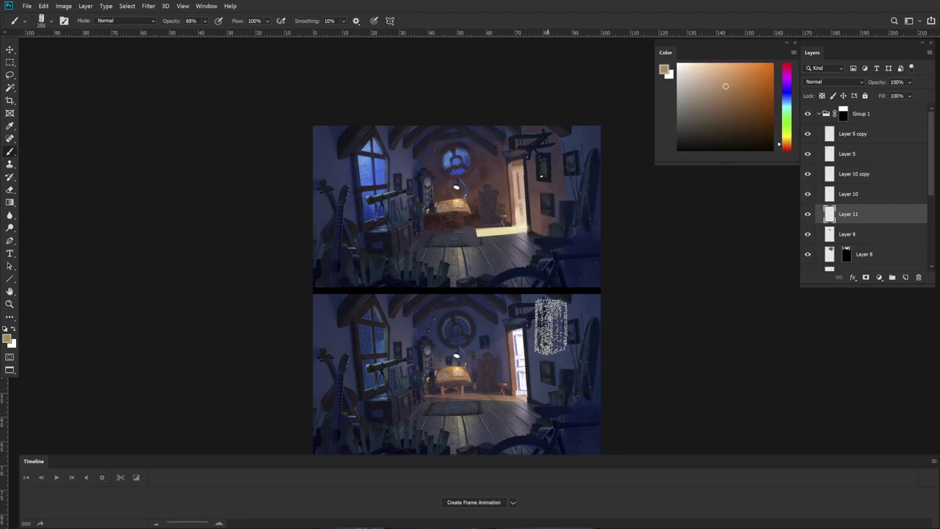
# Step: Lasso the door's inner panel on Layer 11 and brush it with a sampled dark red-brown
pyautogui.press('l')
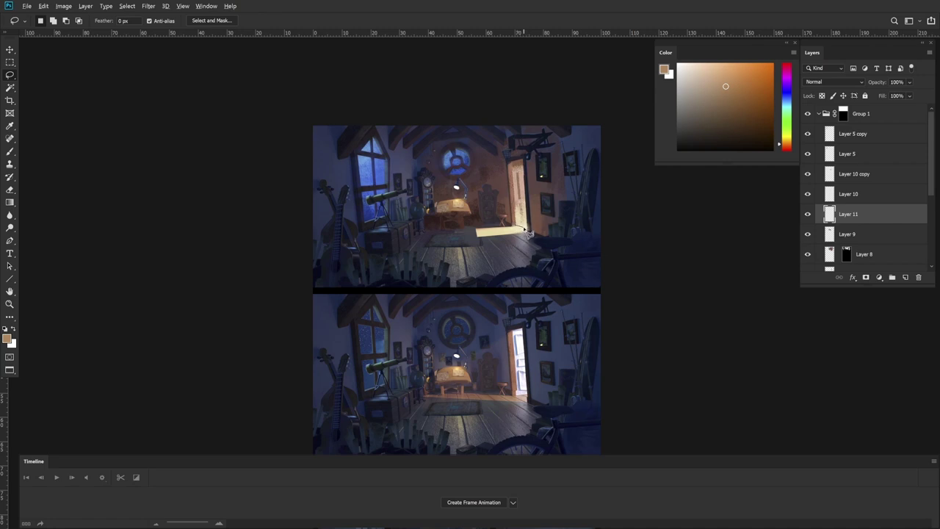
pyautogui.moveTo(507, 160)
pyautogui.mouseDown()
pyautogui.moveTo(513, 228)
pyautogui.moveTo(509, 160)
pyautogui.mouseUp()
pyautogui.press('b')
pyautogui.keyDown('alt'); pyautogui.click(509, 163); pyautogui.keyUp('alt')
pyautogui.keyDown('alt'); pyautogui.click(518, 251); pyautogui.keyUp('alt')
pyautogui.moveTo(518, 197); pyautogui.dragTo(514, 152)
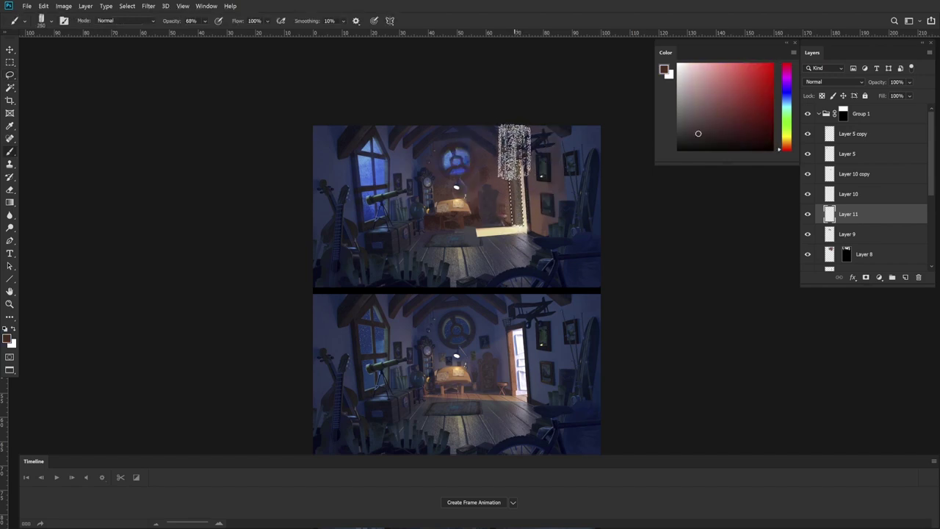
# Step: Repaint the selected door panel from a sampled grey shifted to a warm orange-brown, undoing one stroke, and deselect
pyautogui.keyDown('alt'); pyautogui.click(521, 223); pyautogui.keyUp('alt')
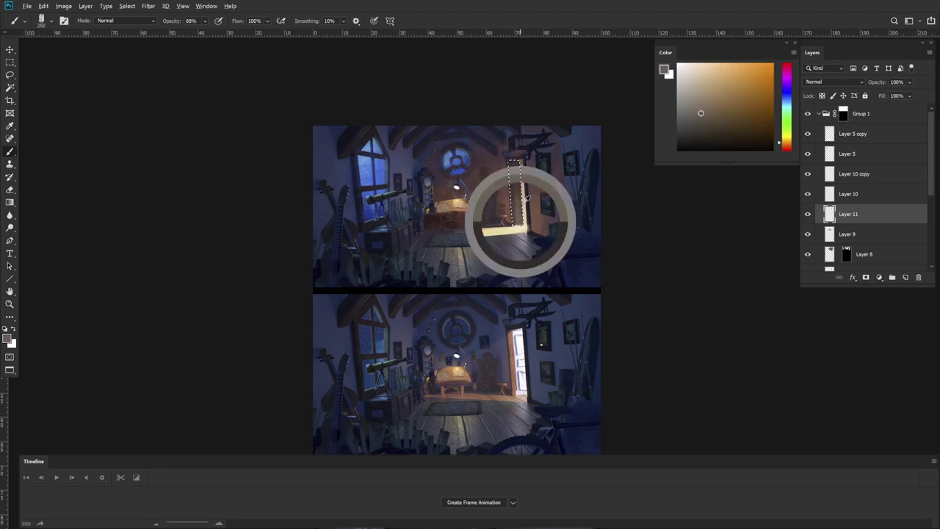
pyautogui.click(725, 103)
pyautogui.moveTo(725, 102); pyautogui.dragTo(720, 105)
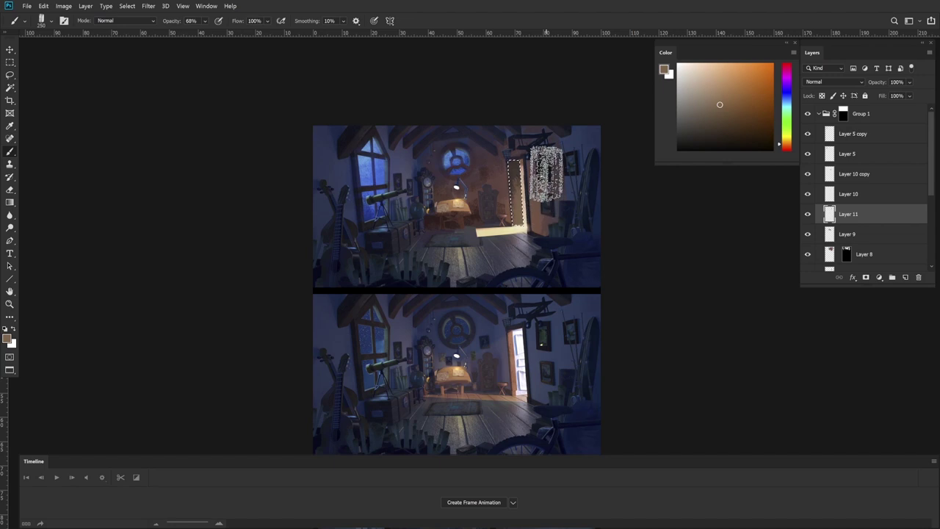
pyautogui.hotkey('ctrl', 'z')
pyautogui.click(786, 146)
pyautogui.moveTo(524, 192); pyautogui.dragTo(541, 167)
pyautogui.hotkey('ctrl', 'd')
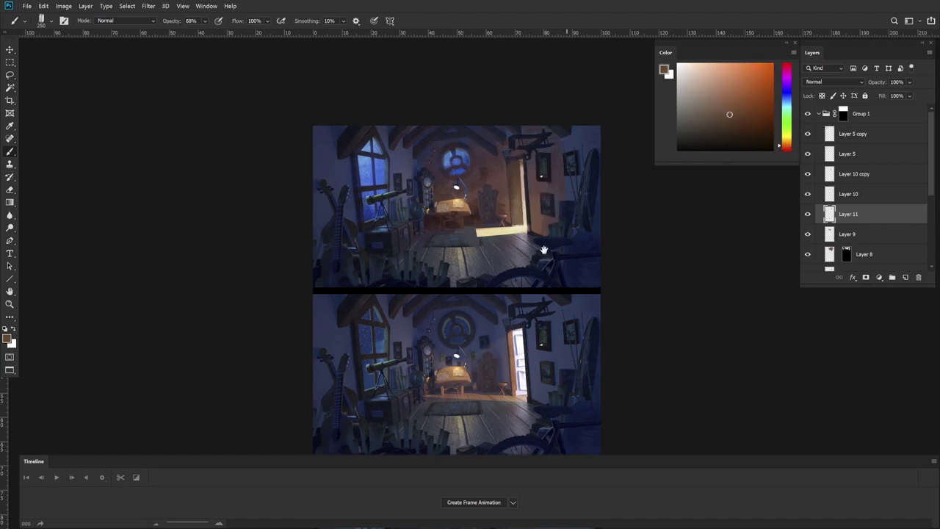
# Step: Brush over the scene inside the large picture beside the door with its sampled dark teal shifted to dark blue
pyautogui.moveTo(541, 247); pyautogui.dragTo(562, 214)
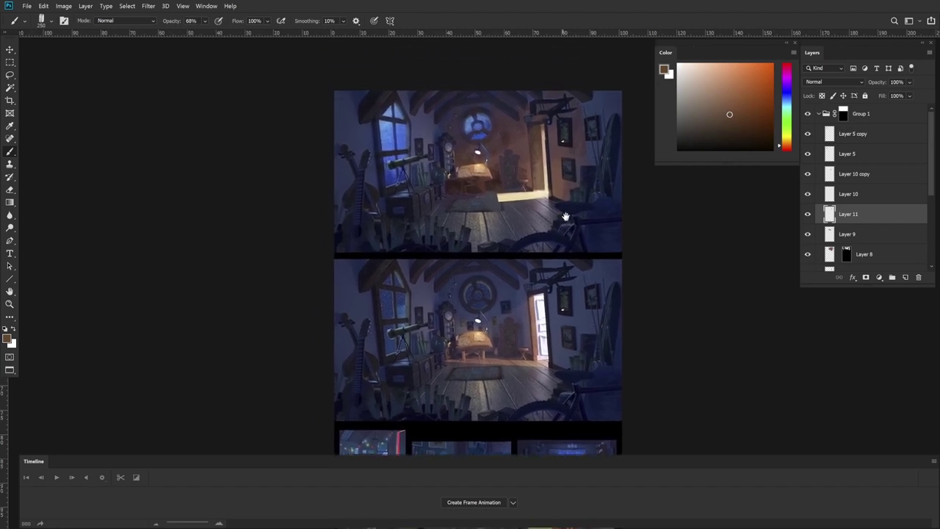
pyautogui.press('z')
pyautogui.moveTo(488, 169)
pyautogui.mouseDown()
pyautogui.moveTo(508, 168)
pyautogui.moveTo(476, 139)
pyautogui.mouseUp()
pyautogui.press('l')
pyautogui.press('z')
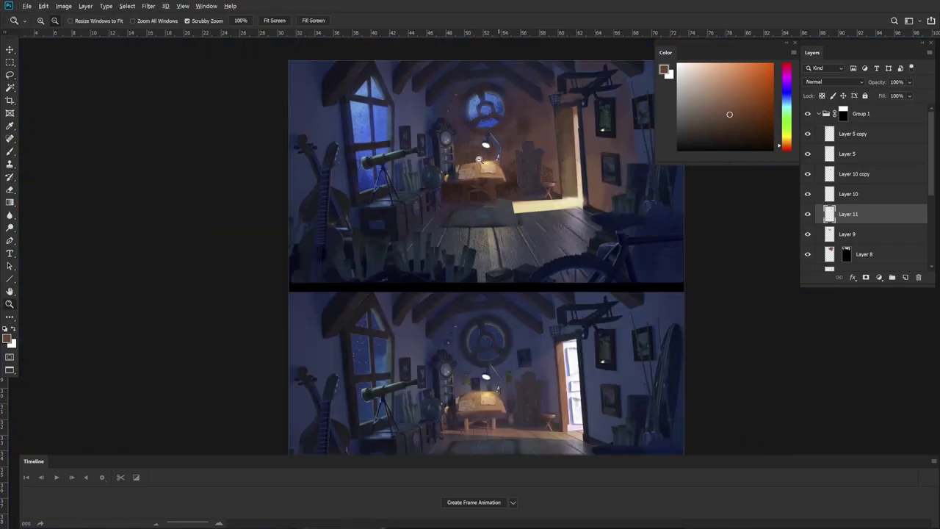
pyautogui.moveTo(588, 125); pyautogui.dragTo(603, 119)
pyautogui.press('l')
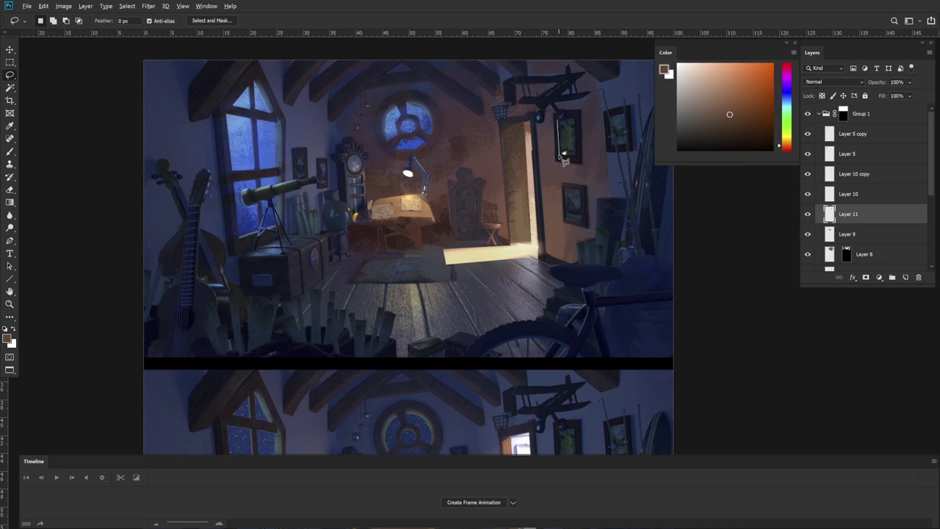
pyautogui.press('b')
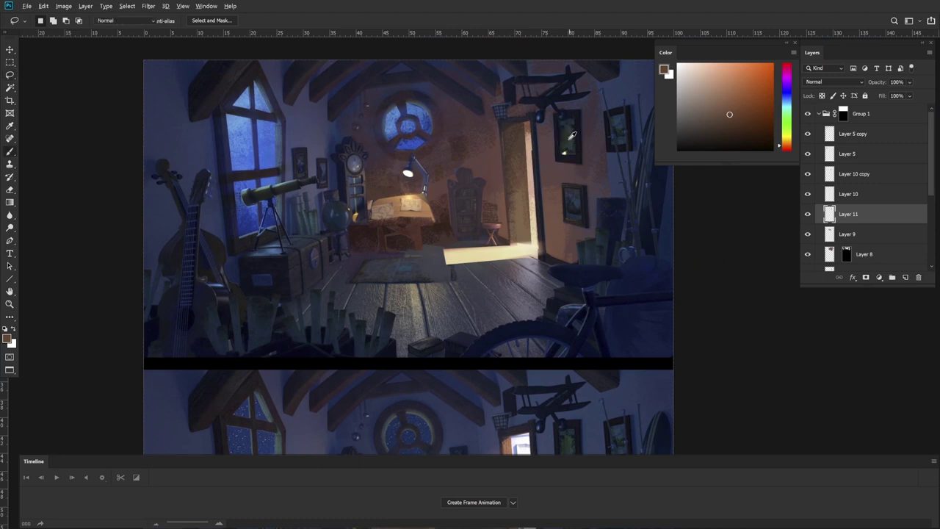
pyautogui.keyDown('alt'); pyautogui.click(566, 114); pyautogui.keyUp('alt')
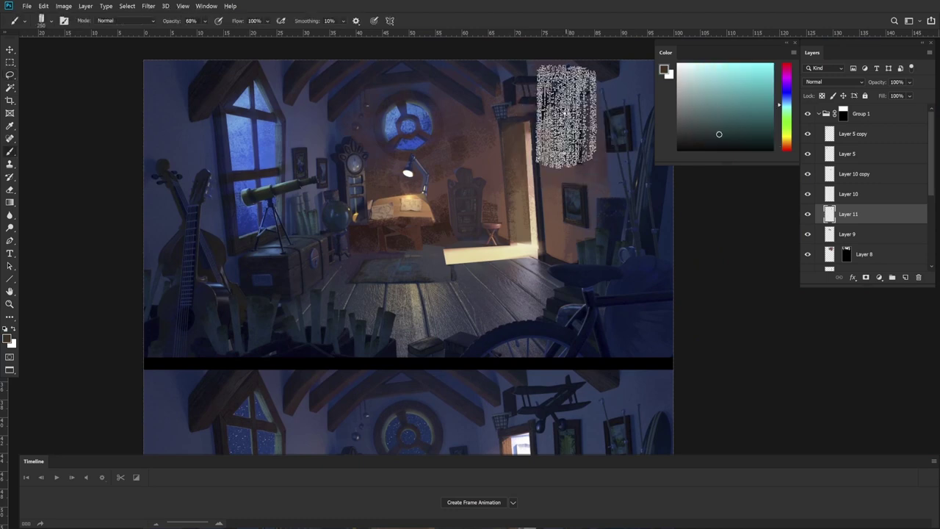
pyautogui.click(787, 98)
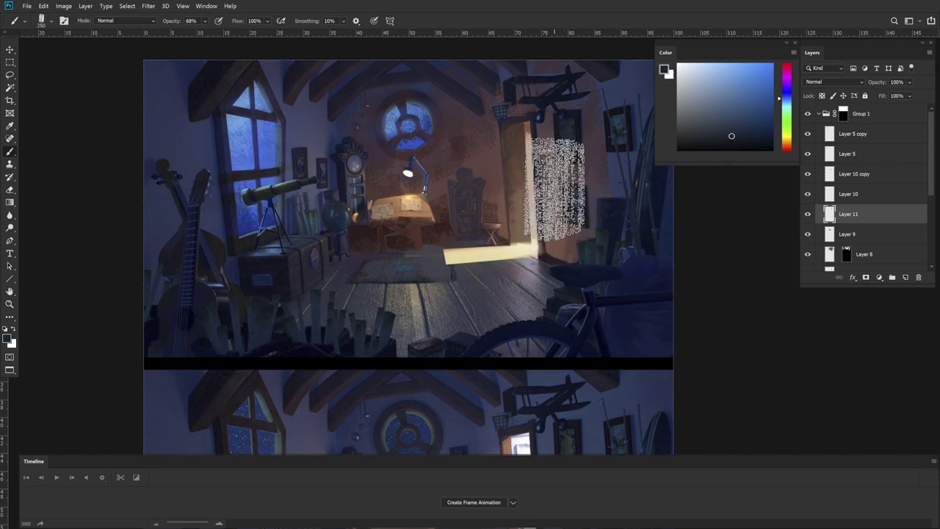
# Step: Lasso a slanted reflection strip in the large picture beside the door, brush it with a brighter blue, and deselect
pyautogui.press('l')
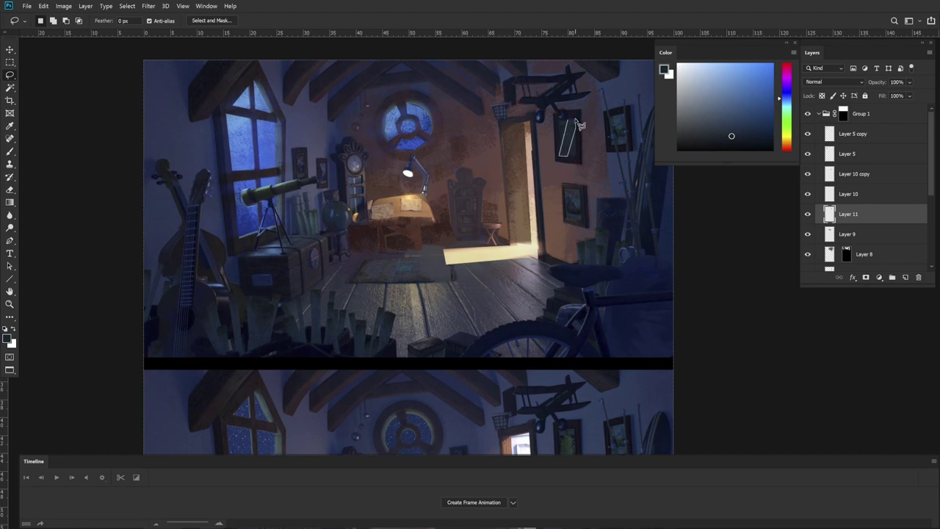
pyautogui.click(580, 131)
pyautogui.press('b')
pyautogui.click(725, 135)
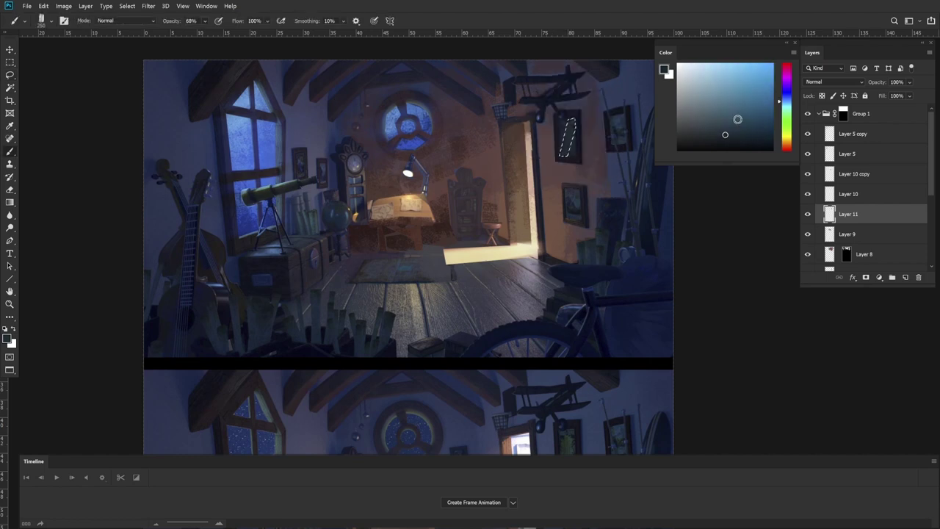
pyautogui.moveTo(785, 100); pyautogui.dragTo(785, 96)
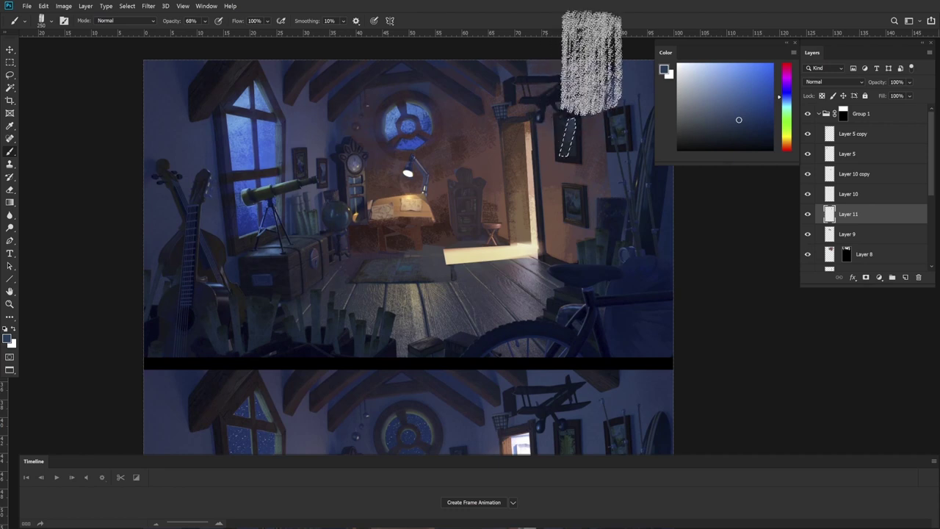
pyautogui.moveTo(590, 177); pyautogui.dragTo(532, 191)
# Step: Lasso a triangular reflection in the upper picture near the fishing rods and brush it with a light slate blue
pyautogui.press('l')
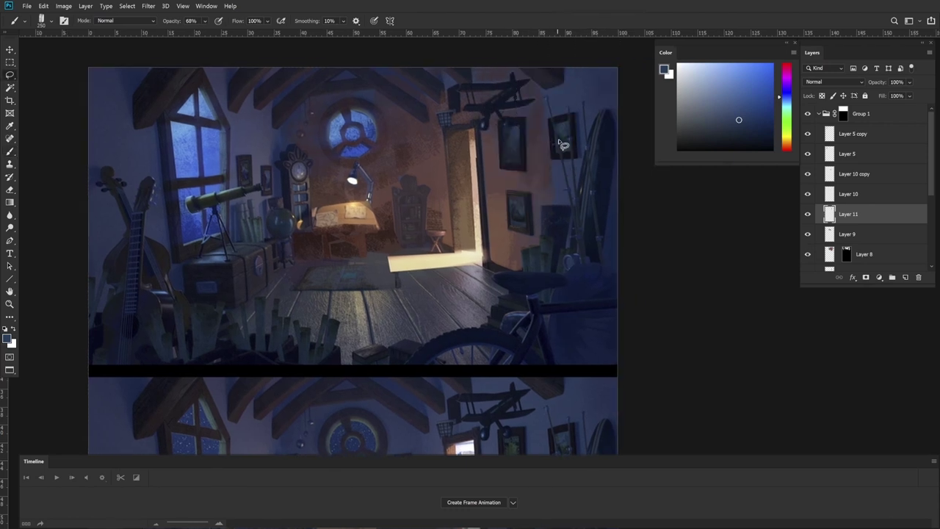
pyautogui.moveTo(567, 153); pyautogui.dragTo(569, 125)
pyautogui.press('b')
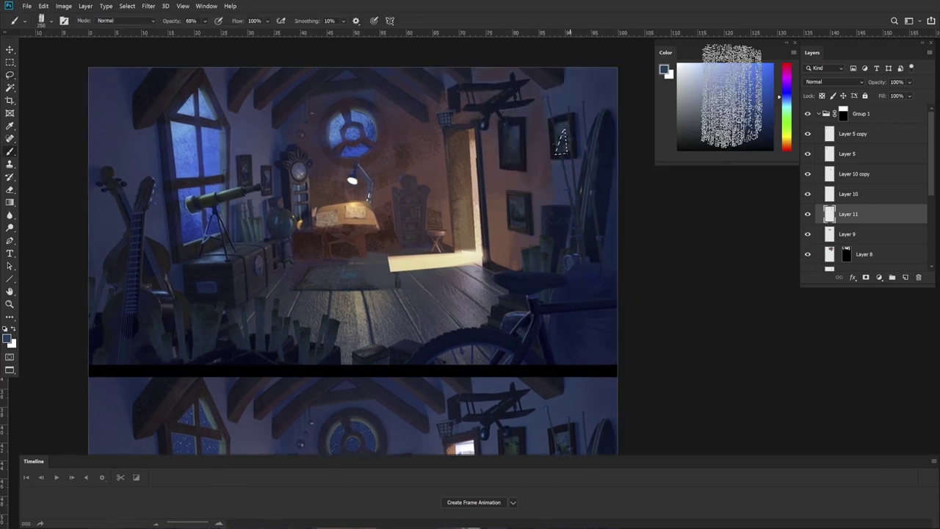
pyautogui.click(729, 102)
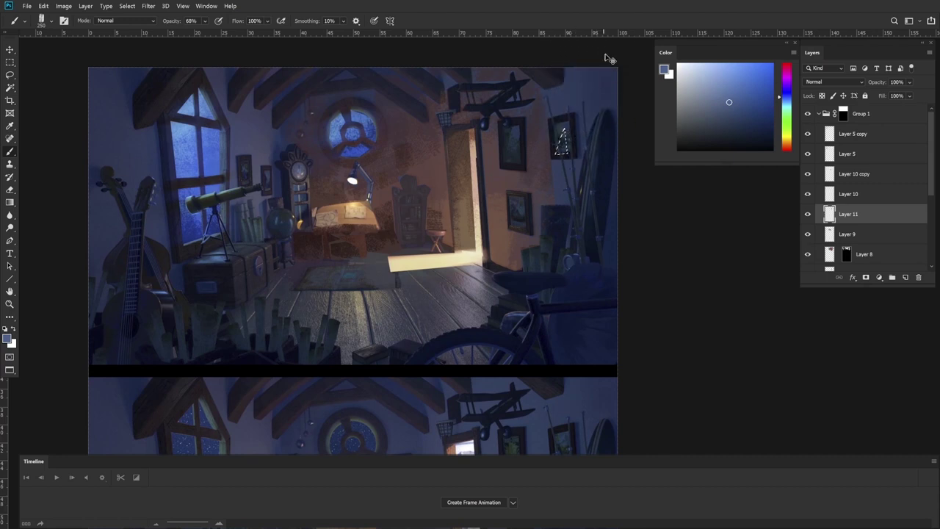
# Step: Lasso a narrow reflection in the lower picture beside the door, brush it with a brighter blue, and undo the unwanted stroke
pyautogui.press('l')
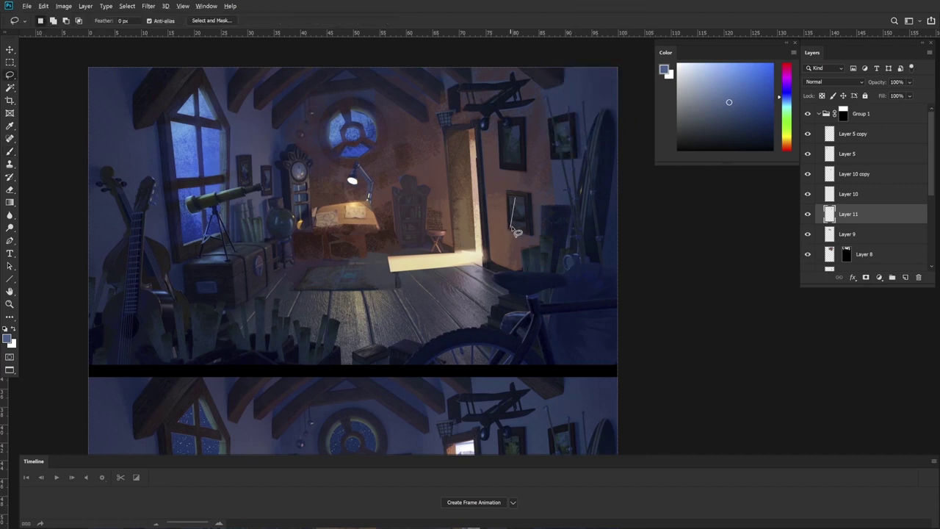
pyautogui.moveTo(528, 177); pyautogui.dragTo(522, 188)
pyautogui.press('b')
pyautogui.click(737, 89)
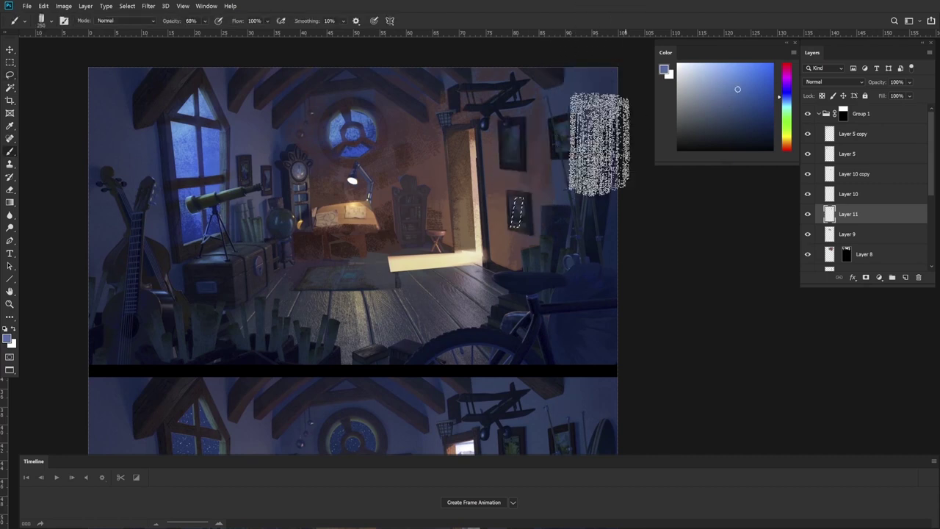
pyautogui.hotkey('ctrl', 'z')
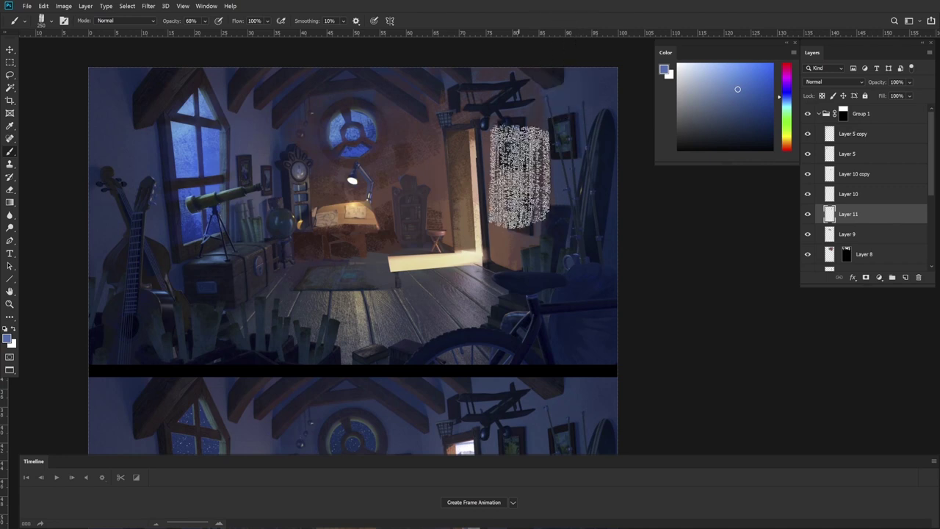
pyautogui.moveTo(558, 199); pyautogui.dragTo(528, 226)
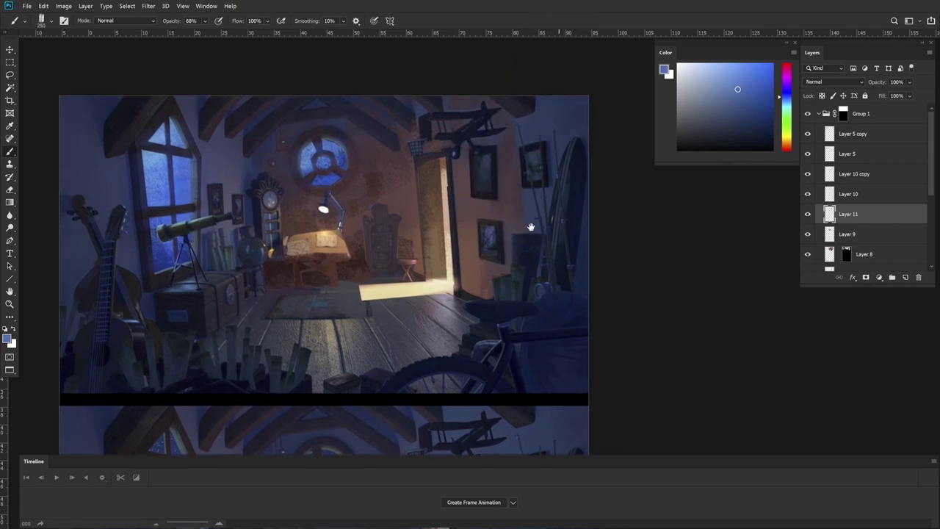
# Step: Compare the whole repainted room with the original version below it, checking the door and back wall
pyautogui.press('l')
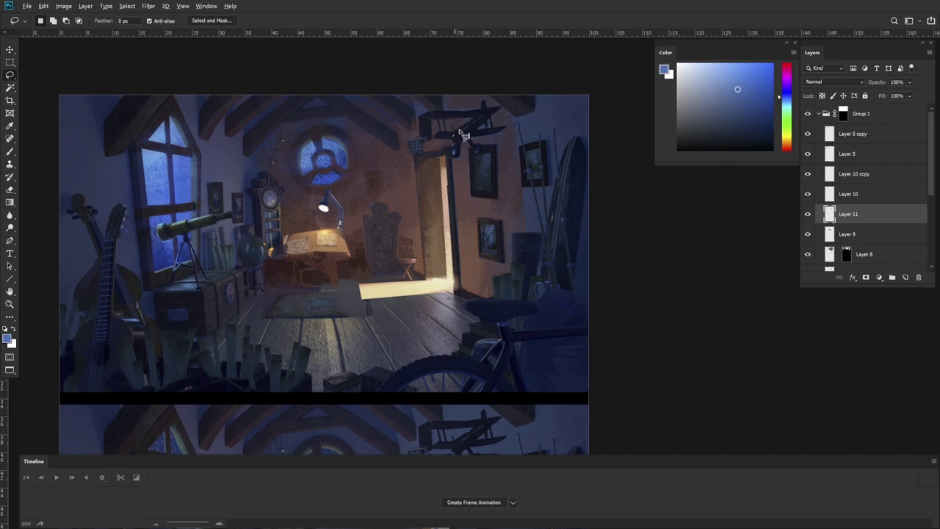
pyautogui.press('b')
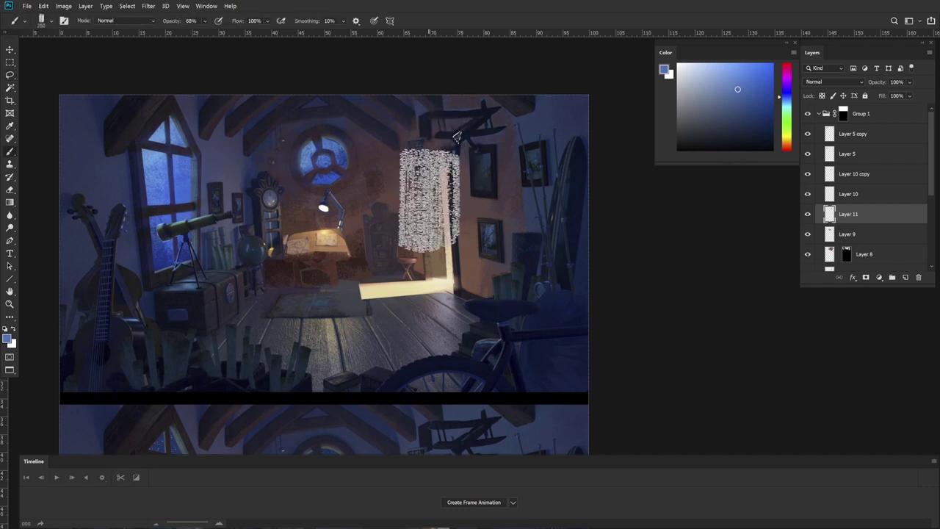
pyautogui.moveTo(478, 216)
pyautogui.mouseDown()
pyautogui.moveTo(523, 223)
pyautogui.moveTo(524, 187)
pyautogui.mouseUp()
pyautogui.press('z')
pyautogui.moveTo(479, 236); pyautogui.dragTo(462, 225)
pyautogui.moveTo(495, 338); pyautogui.dragTo(498, 269)
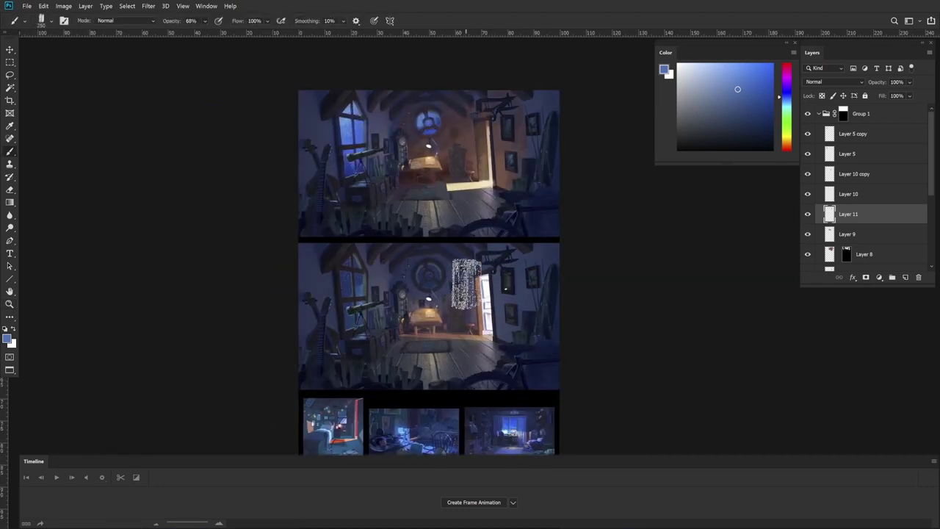
pyautogui.click(477, 159)
# Step: Lasso the tall carved cabinet against the back wall and brush it with a sampled dark red-brown darkened further
pyautogui.press('l')
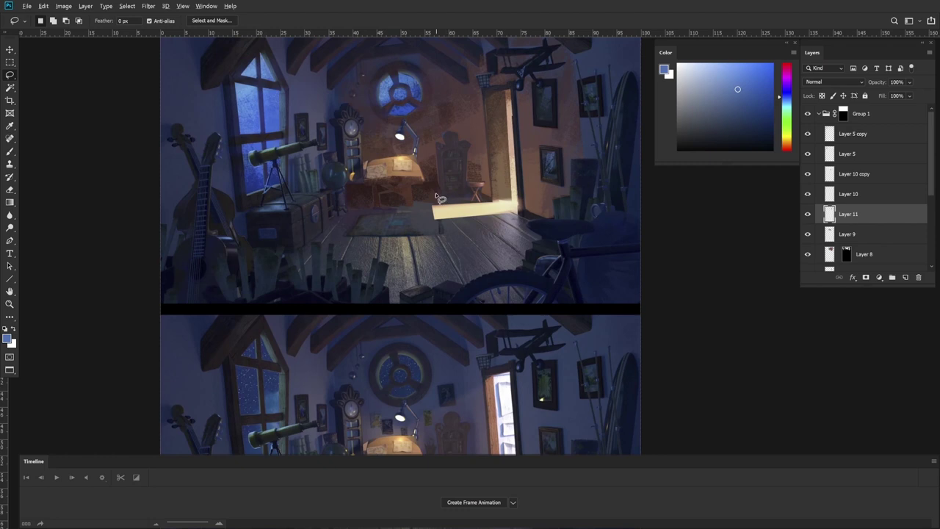
pyautogui.moveTo(436, 193); pyautogui.dragTo(444, 149)
pyautogui.moveTo(462, 204); pyautogui.dragTo(439, 197)
pyautogui.press('b')
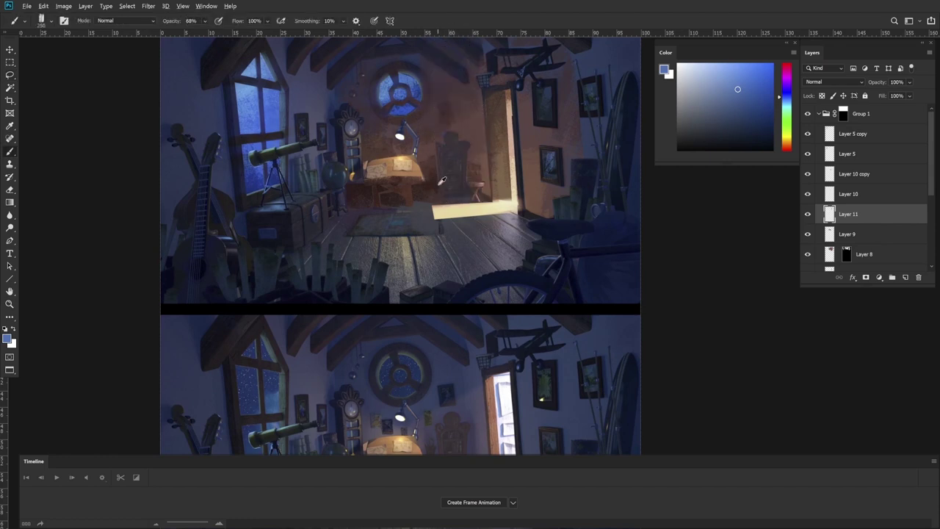
pyautogui.keyDown('alt'); pyautogui.click(433, 182); pyautogui.keyUp('alt')
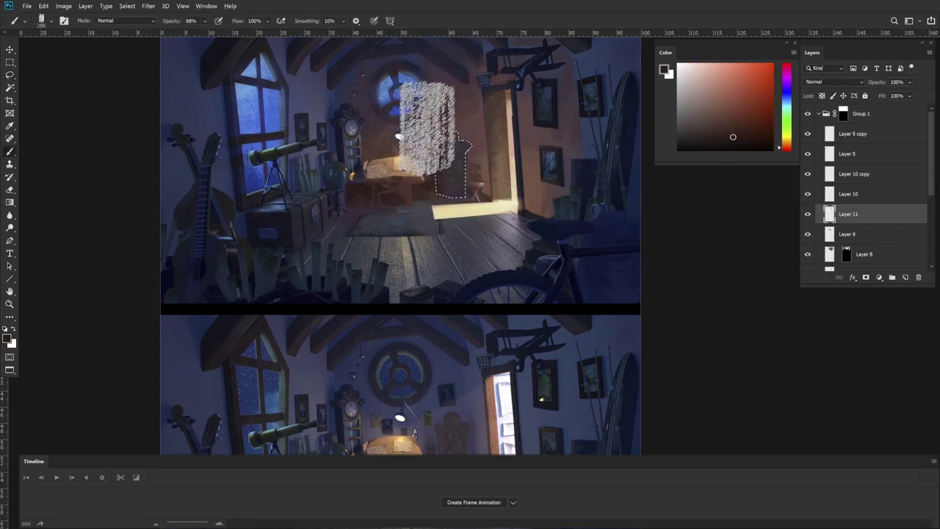
pyautogui.click(724, 142)
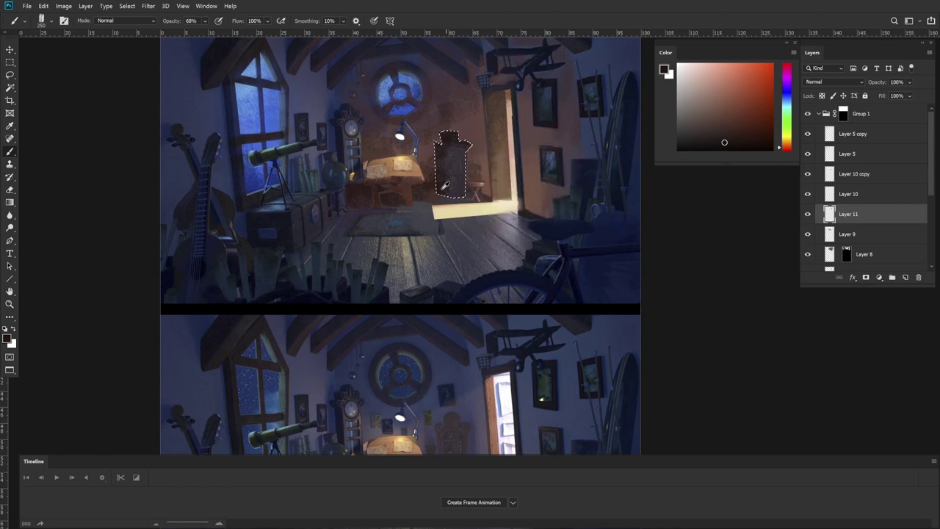
# Step: Brush the selected cabinet with a lighter reddish brown based on a sampled wall shadow, and deselect
pyautogui.keyDown('alt'); pyautogui.click(435, 193); pyautogui.keyUp('alt')
pyautogui.moveTo(457, 207)
pyautogui.mouseDown()
pyautogui.moveTo(478, 218)
pyautogui.moveTo(477, 198)
pyautogui.moveTo(500, 161)
pyautogui.mouseUp()
pyautogui.moveTo(696, 115); pyautogui.dragTo(728, 119)
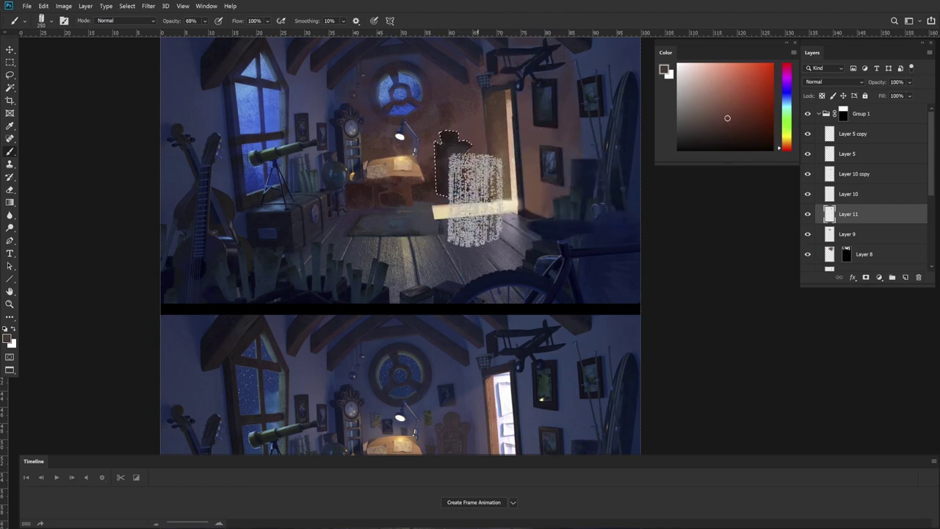
pyautogui.moveTo(476, 199)
pyautogui.mouseDown()
pyautogui.moveTo(476, 227)
pyautogui.moveTo(471, 200)
pyautogui.mouseUp()
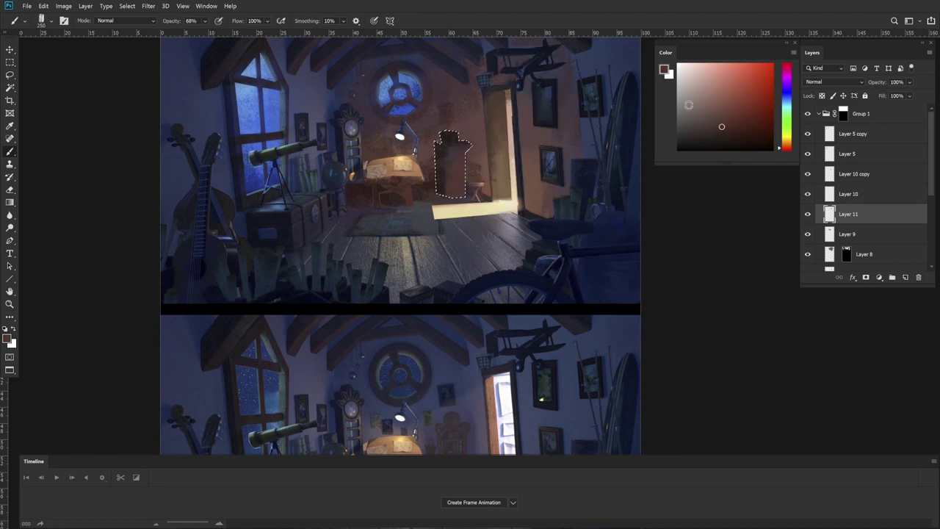
pyautogui.hotkey('ctrl', 'd')
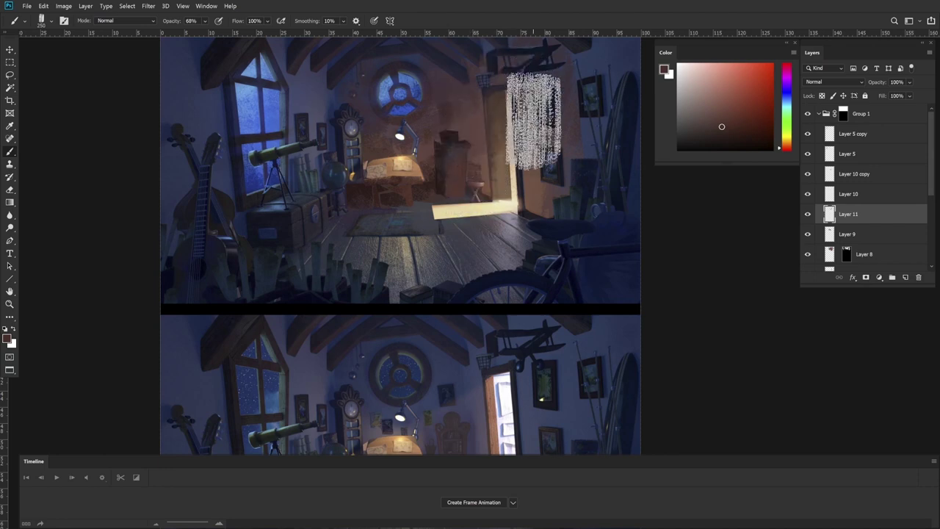
# Step: Lasso the small stool between the cabinet and the door and brush it with a lighter reddish brown based on a sampled colour
pyautogui.moveTo(538, 164)
pyautogui.mouseDown()
pyautogui.moveTo(556, 96)
pyautogui.moveTo(553, 125)
pyautogui.mouseUp()
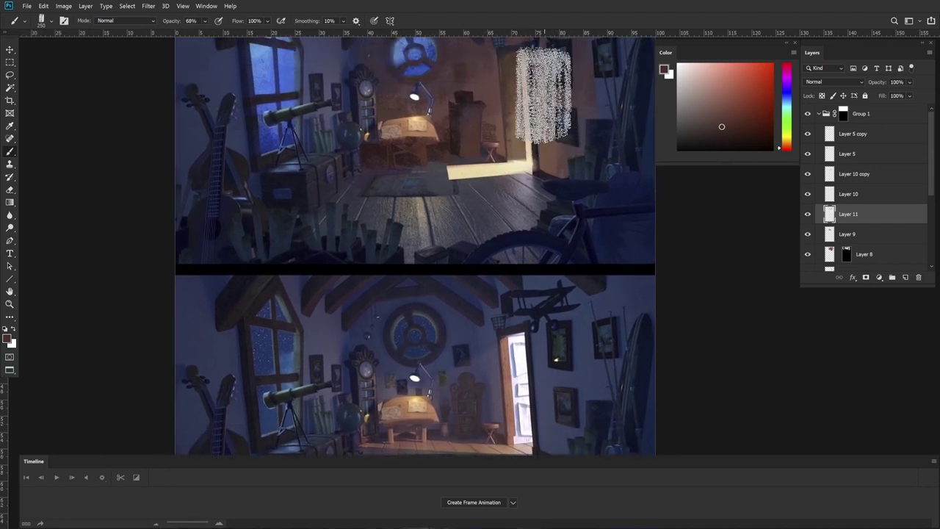
pyautogui.press('l')
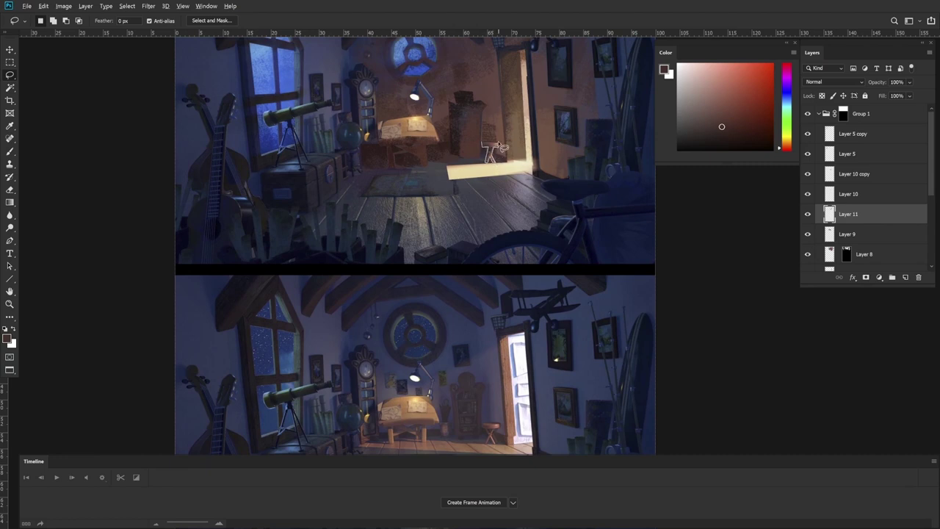
pyautogui.press('b')
pyautogui.keyDown('alt'); pyautogui.click(490, 145); pyautogui.keyUp('alt')
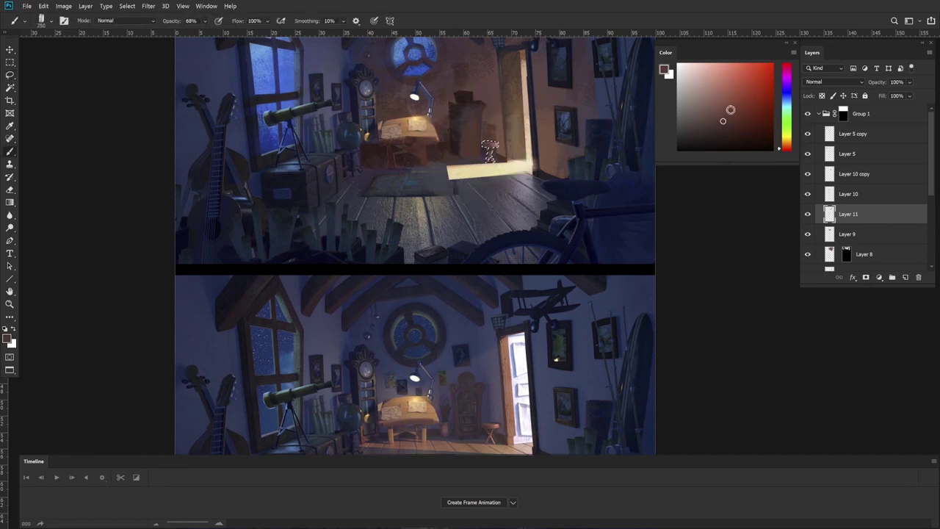
pyautogui.moveTo(785, 147); pyautogui.dragTo(786, 146)
pyautogui.press(']')
pyautogui.press(']')
pyautogui.press(']')
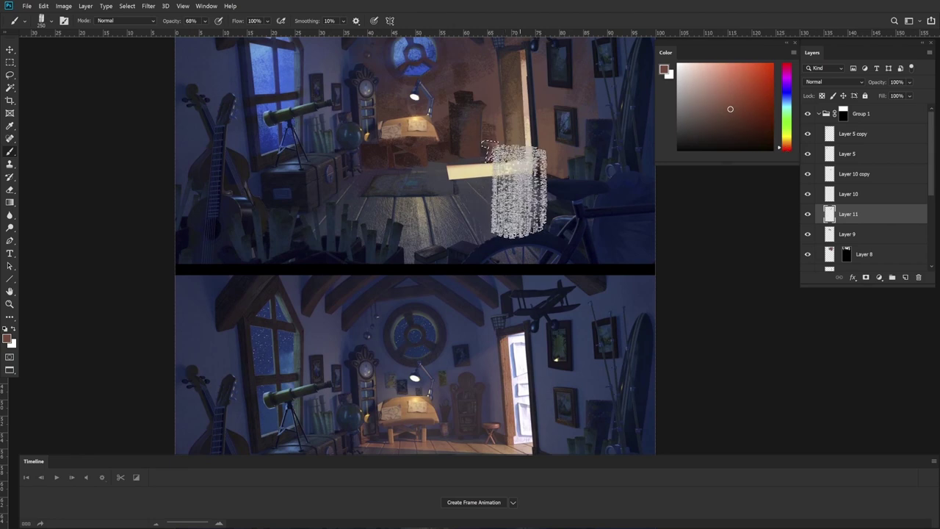
# Step: Lasso a small triangular shape between the desk and the cabinet and brush it with a sampled reddish brown
pyautogui.press('z')
pyautogui.moveTo(553, 149)
pyautogui.mouseDown()
pyautogui.moveTo(538, 142)
pyautogui.moveTo(549, 142)
pyautogui.mouseUp()
pyautogui.press('l')
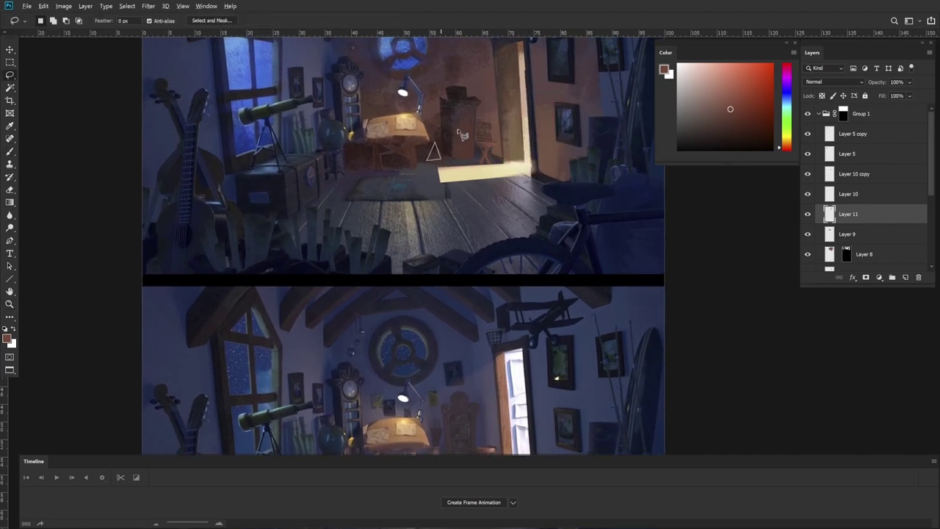
pyautogui.press('b')
pyautogui.keyDown('alt'); pyautogui.click(473, 146); pyautogui.keyUp('alt')
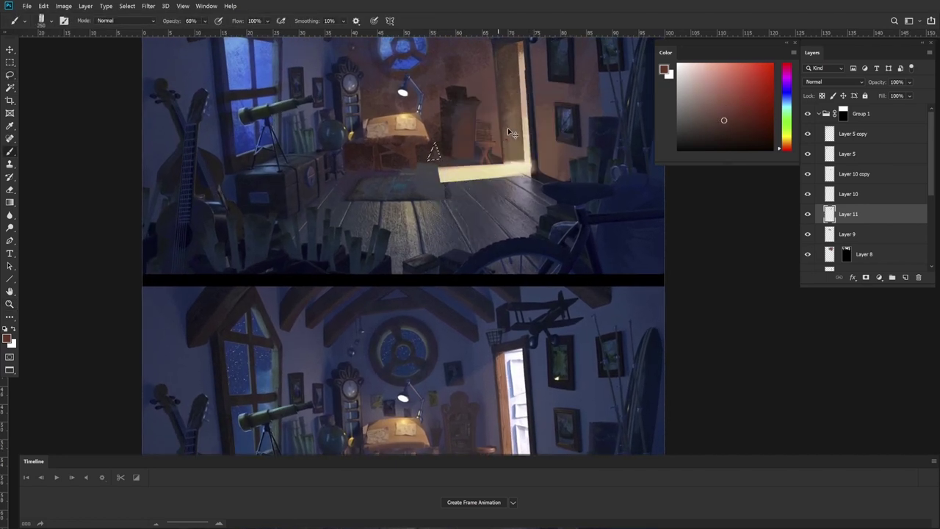
pyautogui.moveTo(527, 164)
pyautogui.mouseDown()
pyautogui.moveTo(569, 172)
pyautogui.moveTo(537, 57)
pyautogui.moveTo(564, 168)
pyautogui.mouseUp()
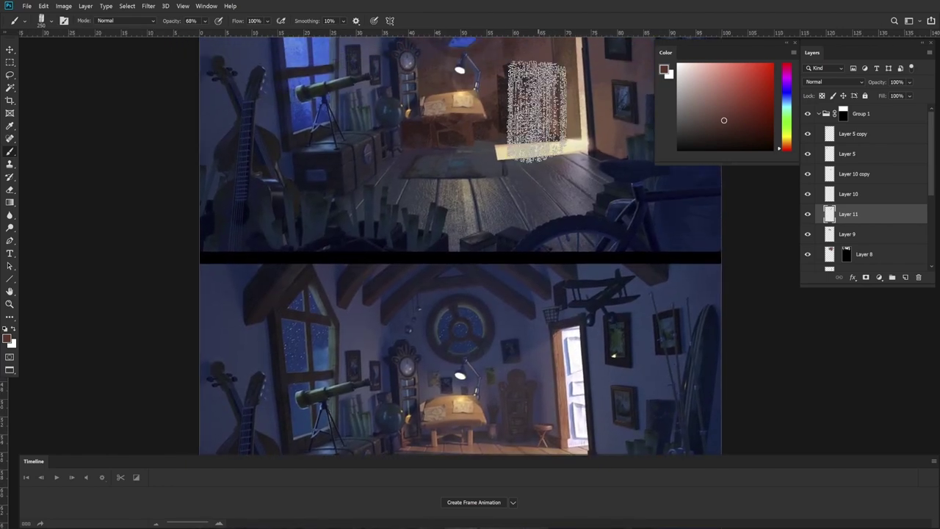
# Step: Lasso a triangular shadow under the desk, brush it with a sampled very dark red-brown, and deselect
pyautogui.press('l')
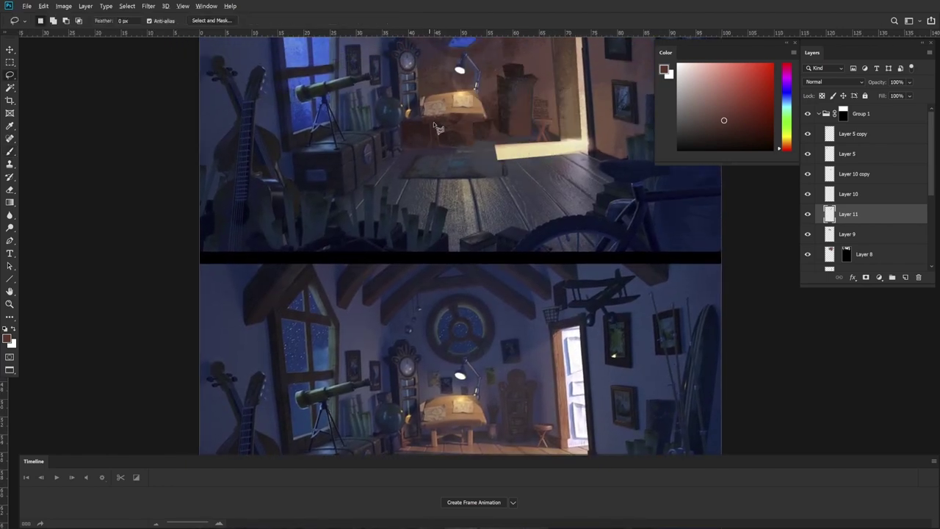
pyautogui.moveTo(432, 125); pyautogui.dragTo(410, 141)
pyautogui.press('b')
pyautogui.keyDown('alt'); pyautogui.click(426, 134); pyautogui.keyUp('alt')
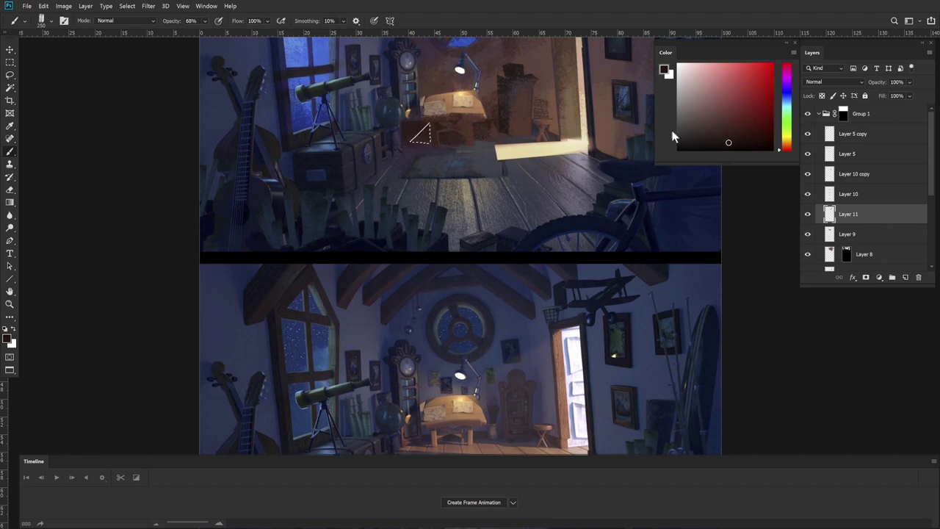
pyautogui.hotkey('ctrl', 'd')
# Step: Compare the whole repainted room with the original version below it, checking the overall balance of light and furniture
pyautogui.press('z')
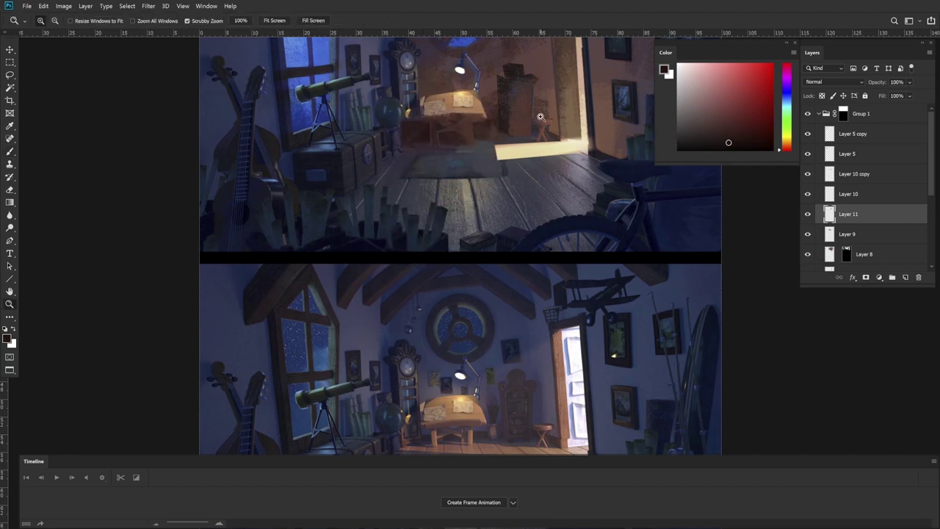
pyautogui.moveTo(540, 117); pyautogui.dragTo(524, 85)
pyautogui.moveTo(563, 132)
pyautogui.mouseDown()
pyautogui.moveTo(543, 145)
pyautogui.moveTo(548, 65)
pyautogui.moveTo(550, 123)
pyautogui.mouseUp()
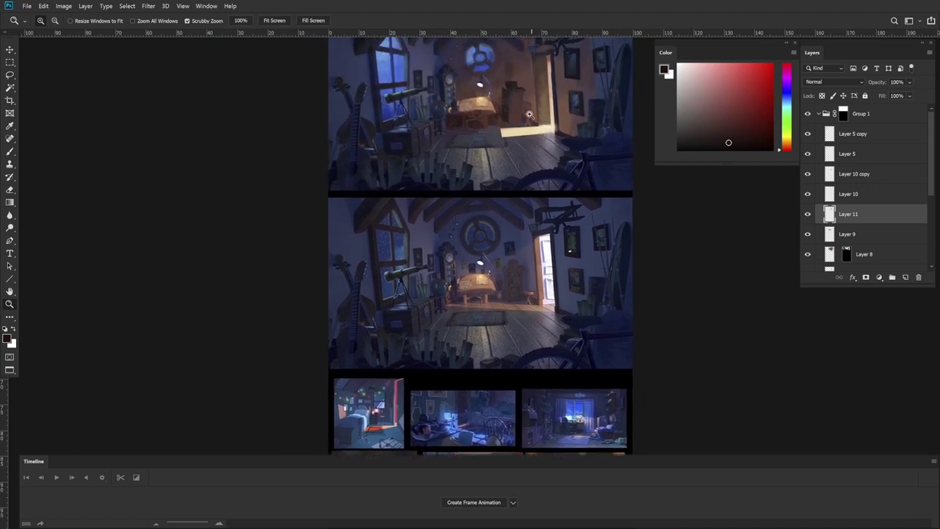
pyautogui.press('l')
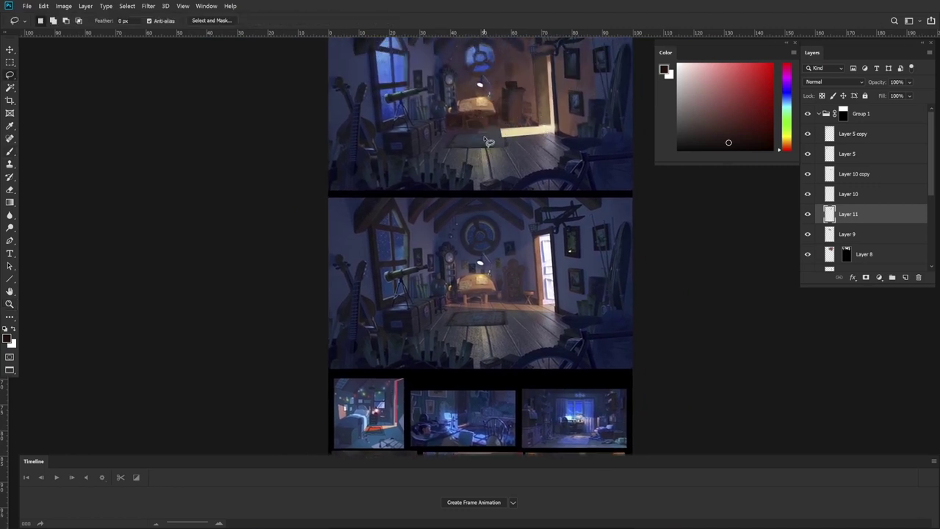
pyautogui.scroll(1, 488, 142)
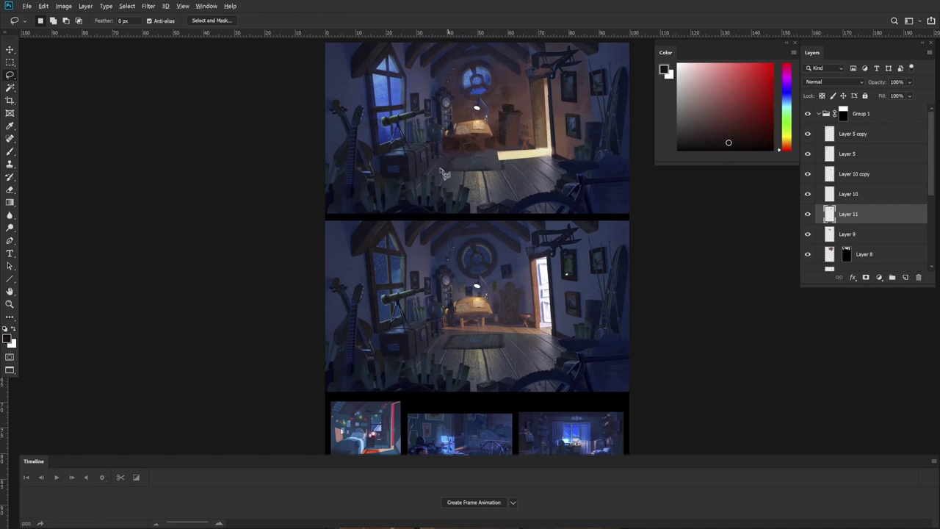
pyautogui.scroll(1, 456, 131)
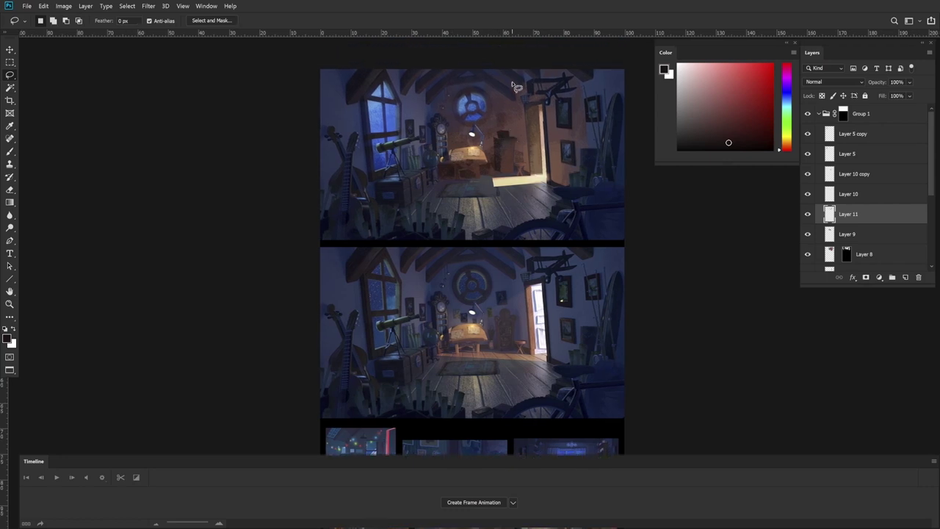
pyautogui.scroll(1, 500, 157)
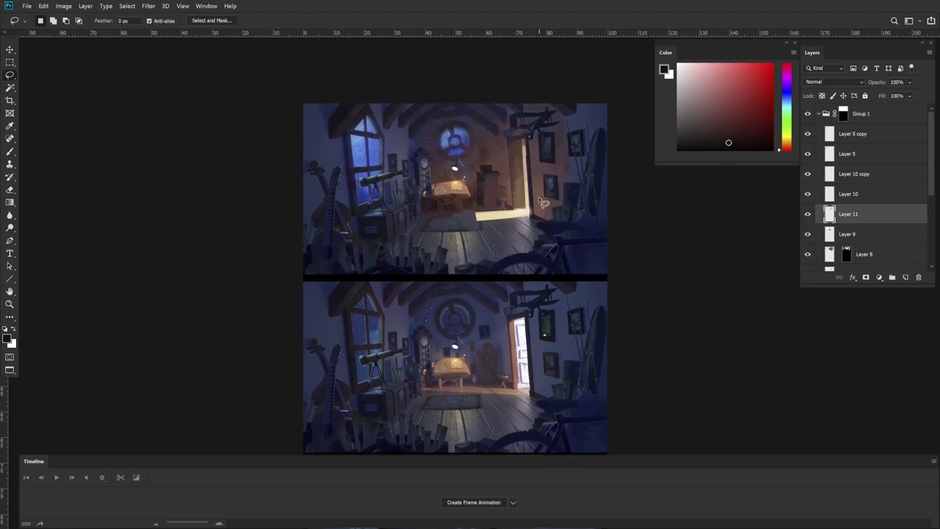
# Step: Try brushing the sampled warm wall brown over the telescope side of the room, and undo the stroke
pyautogui.click(406, 107)
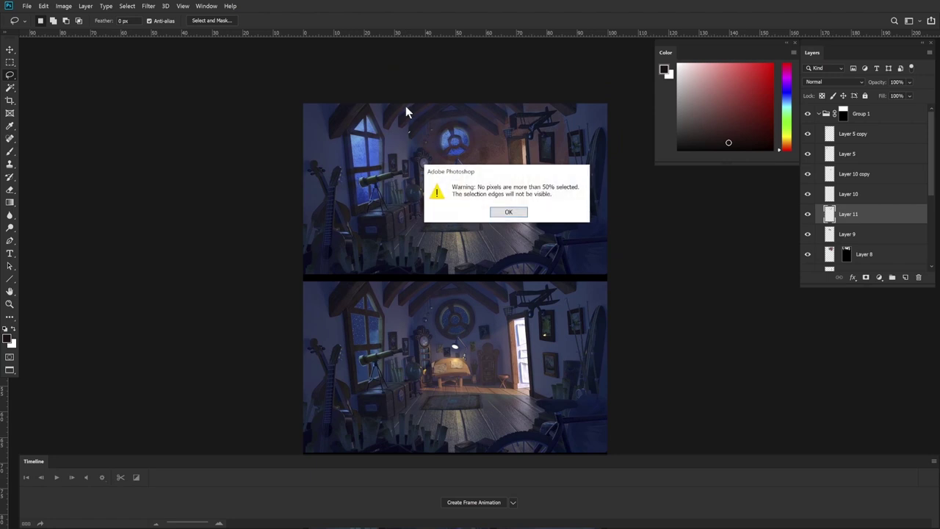
pyautogui.press('Return')
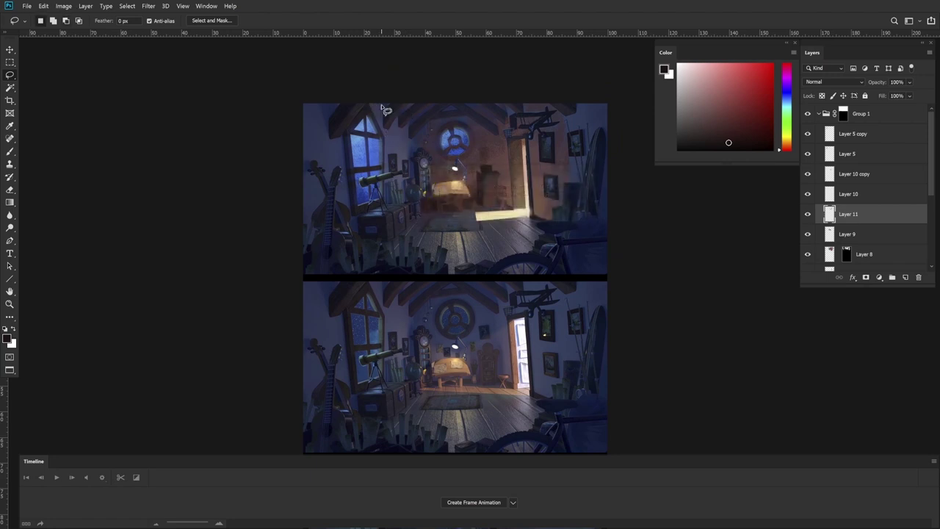
pyautogui.keyDown('ctrl'); pyautogui.click(848, 255); pyautogui.keyUp('ctrl')
pyautogui.hotkey('ctrl', 'shift', 'i')
pyautogui.press('Delete')
pyautogui.hotkey('ctrl', 'd')
pyautogui.press('b')
pyautogui.keyDown('alt'); pyautogui.click(545, 197); pyautogui.keyUp('alt')
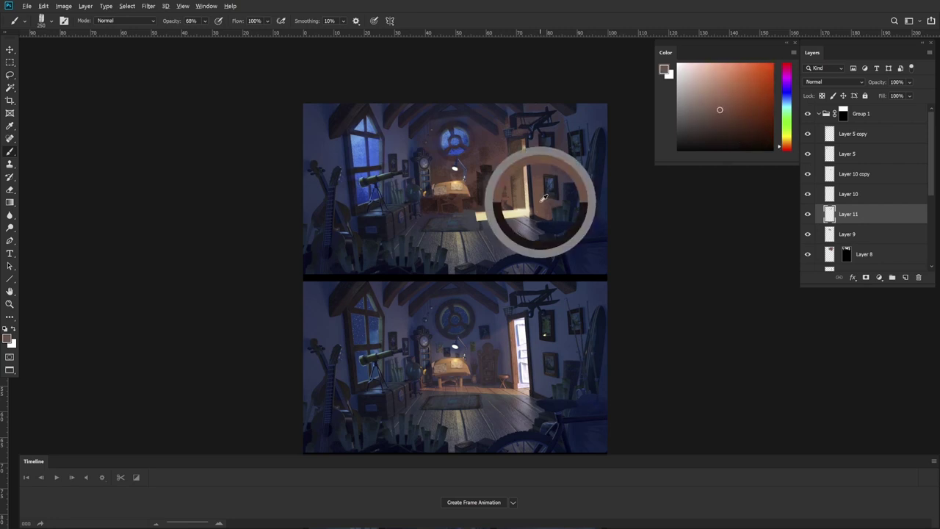
pyautogui.moveTo(403, 181)
pyautogui.mouseDown()
pyautogui.moveTo(393, 226)
pyautogui.moveTo(407, 260)
pyautogui.mouseUp()
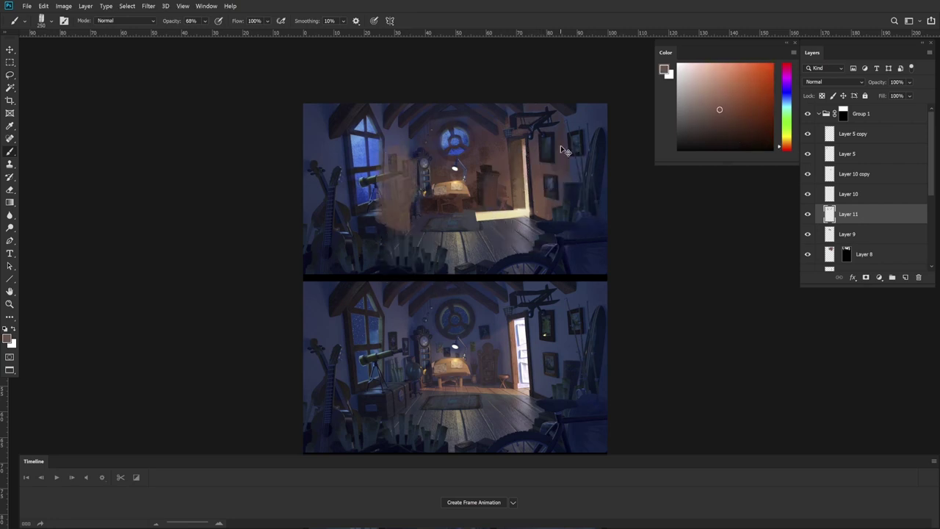
pyautogui.hotkey('ctrl', 'z')
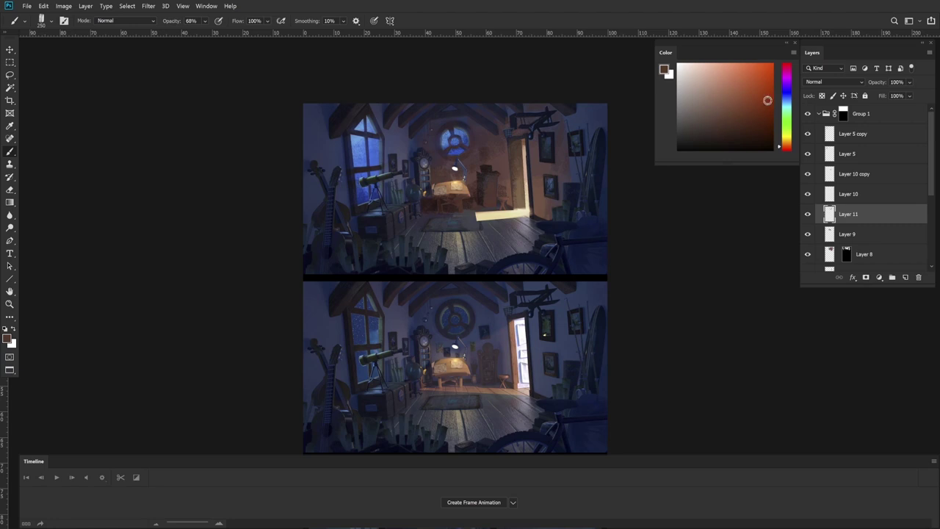
# Step: Brush the window wall with a darkened red-brown on Layer 11 and pick a slightly greyer purple-brown
pyautogui.moveTo(788, 147); pyautogui.dragTo(788, 149)
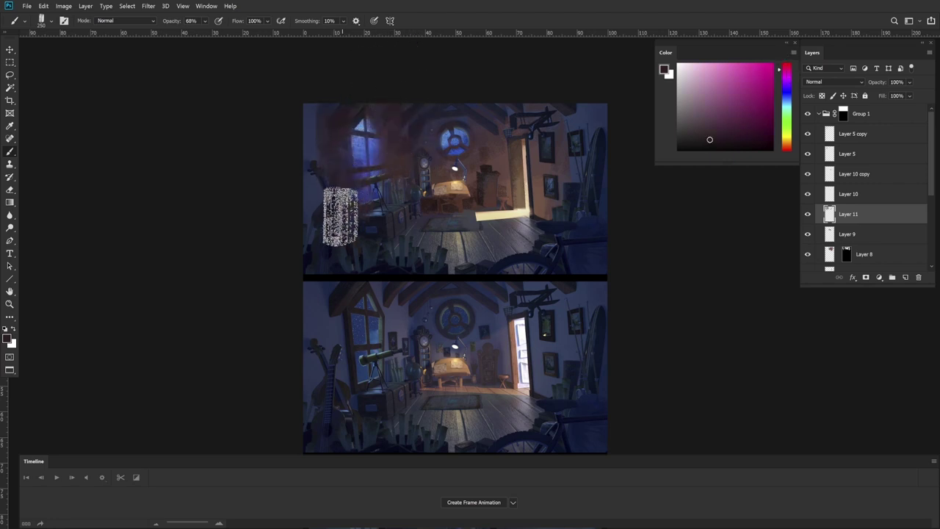
pyautogui.moveTo(449, 103)
pyautogui.mouseDown()
pyautogui.moveTo(463, 124)
pyautogui.moveTo(422, 123)
pyautogui.mouseUp()
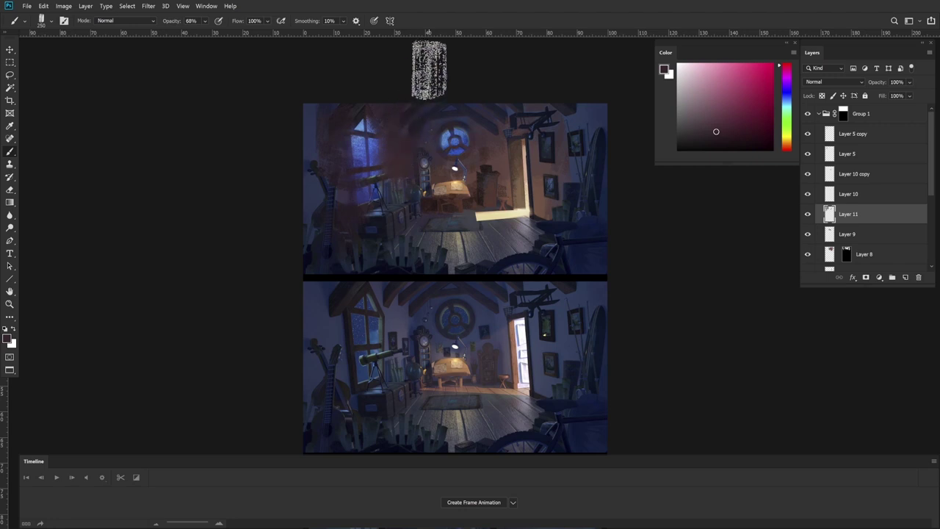
pyautogui.click(703, 129)
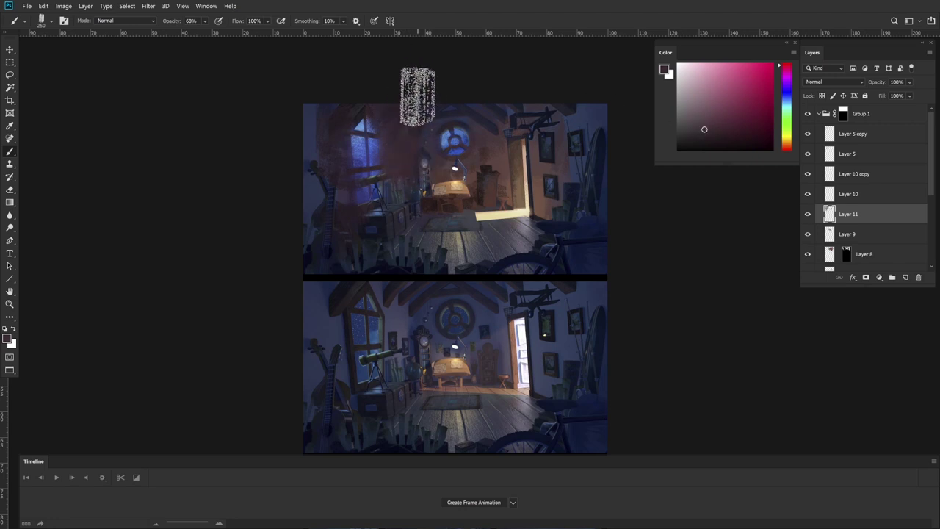
# Step: Check the selection shapes stored in the Layer 8 and Layer 4 masks, and deselect
pyautogui.press('l')
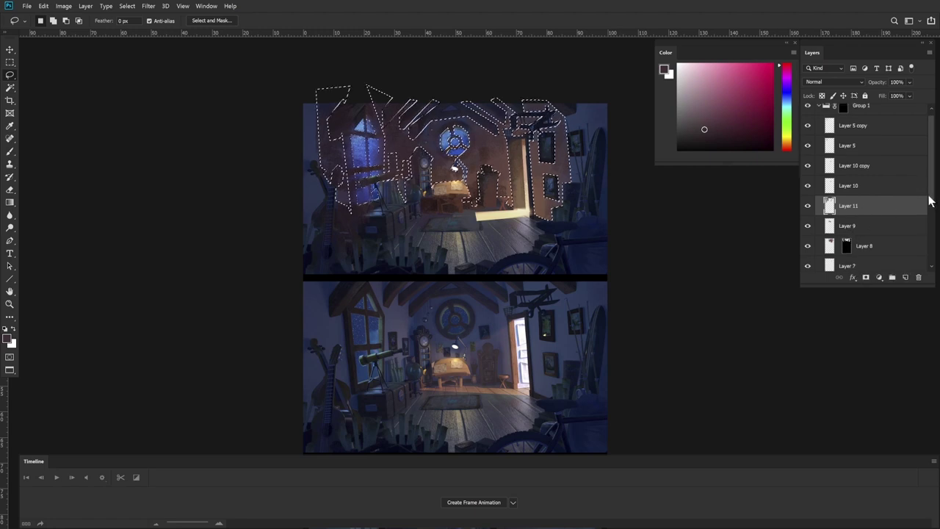
pyautogui.scroll(-2, 918, 203)
pyautogui.scroll(-1, 932, 225)
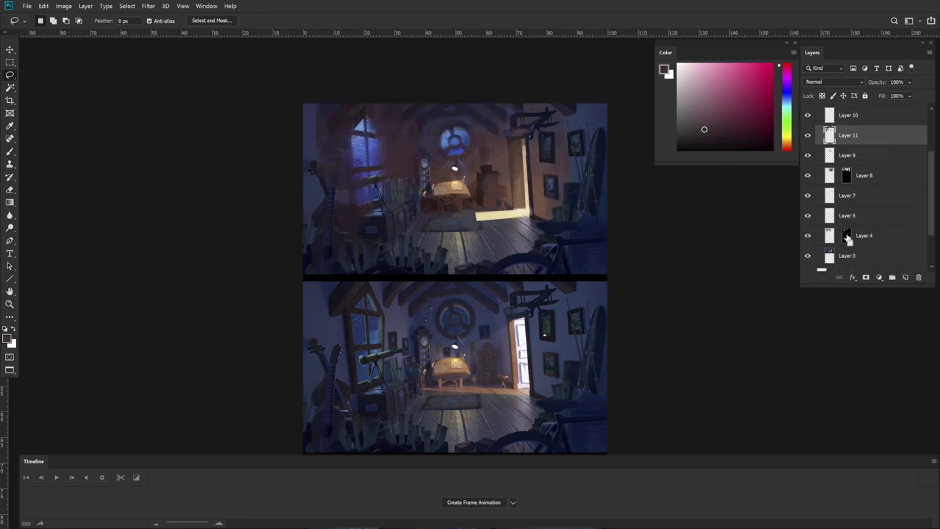
pyautogui.keyDown('ctrl'); pyautogui.click(849, 179); pyautogui.keyUp('ctrl')
pyautogui.click(849, 174)
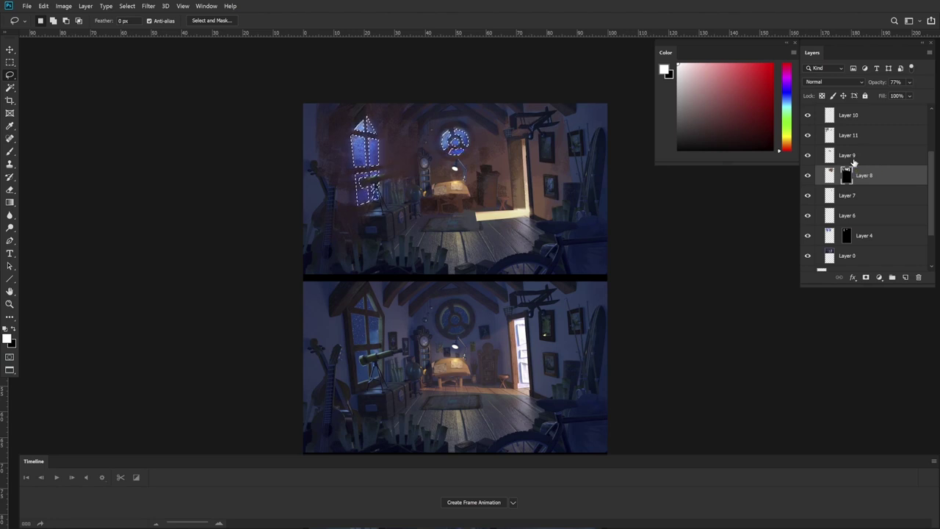
pyautogui.hotkey('ctrl', 'd')
pyautogui.keyDown('ctrl'); pyautogui.click(847, 175); pyautogui.keyUp('ctrl')
pyautogui.press('x')
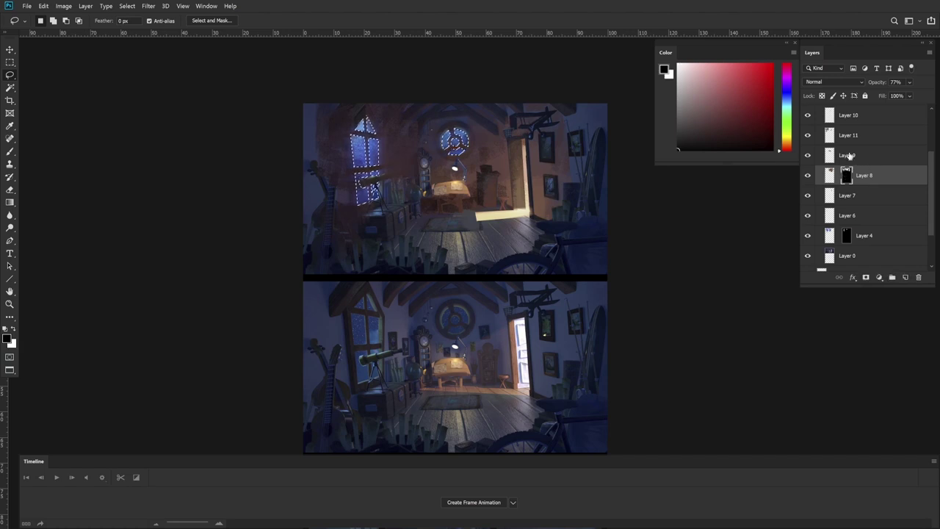
pyautogui.press('x')
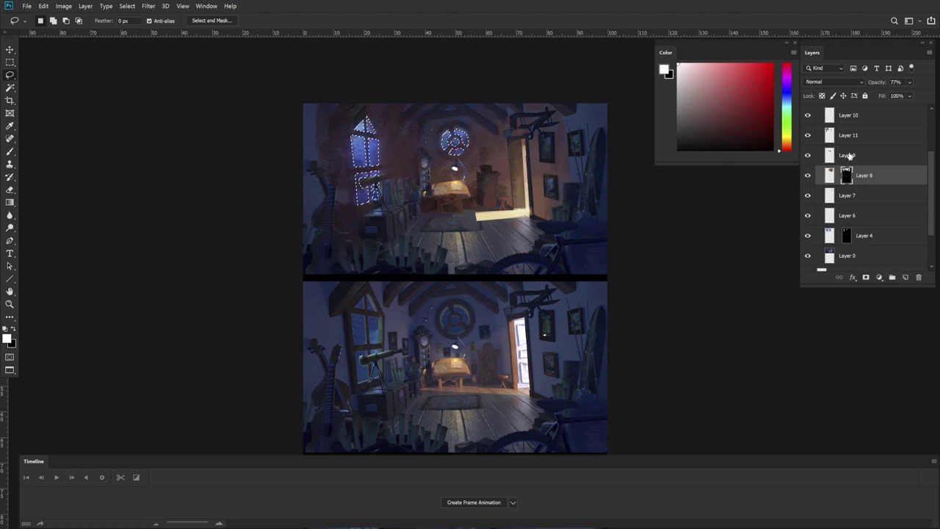
pyautogui.hotkey('ctrl', 'd')
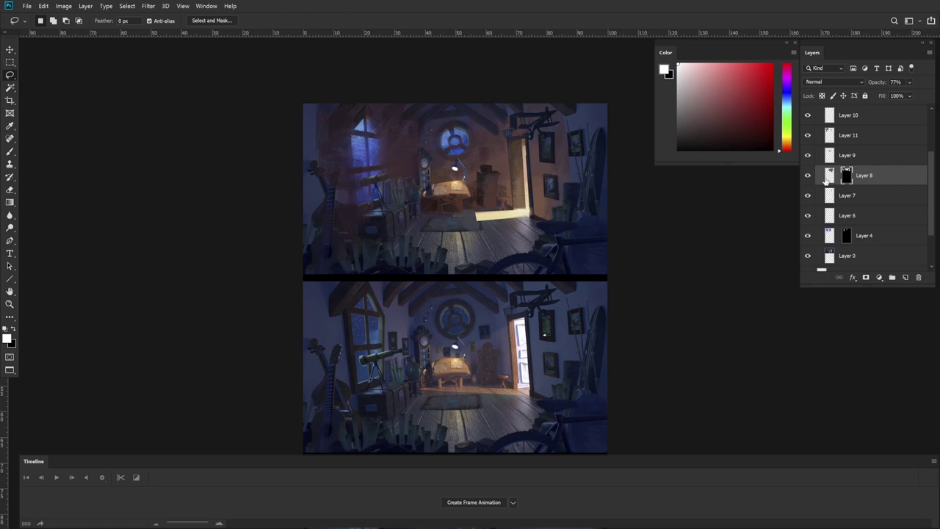
# Step: Check the contents of Layer 8 and Layer 11, and mask Layer 11 with the wall shape from Layer 8's mask
pyautogui.click(808, 176)
pyautogui.click(808, 176)
pyautogui.click(808, 136)
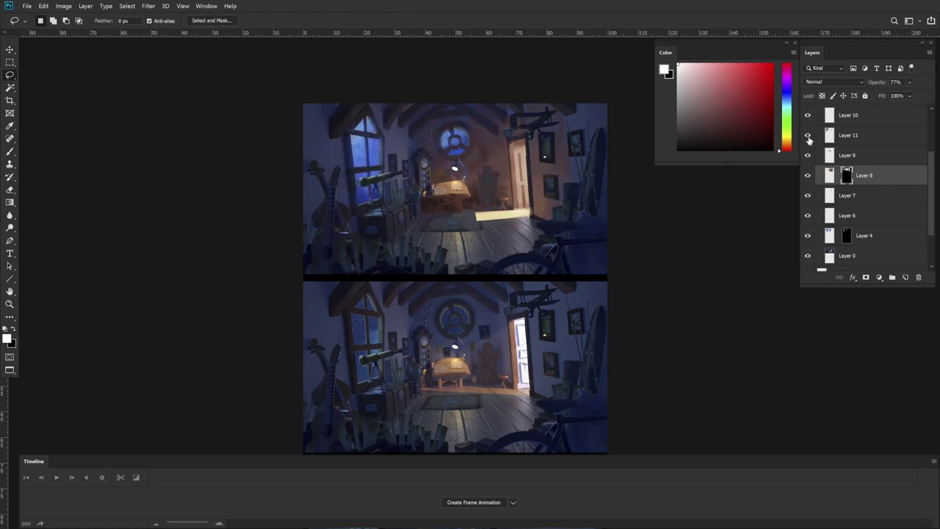
pyautogui.click(808, 135)
pyautogui.keyDown('ctrl'); pyautogui.click(846, 176); pyautogui.keyUp('ctrl')
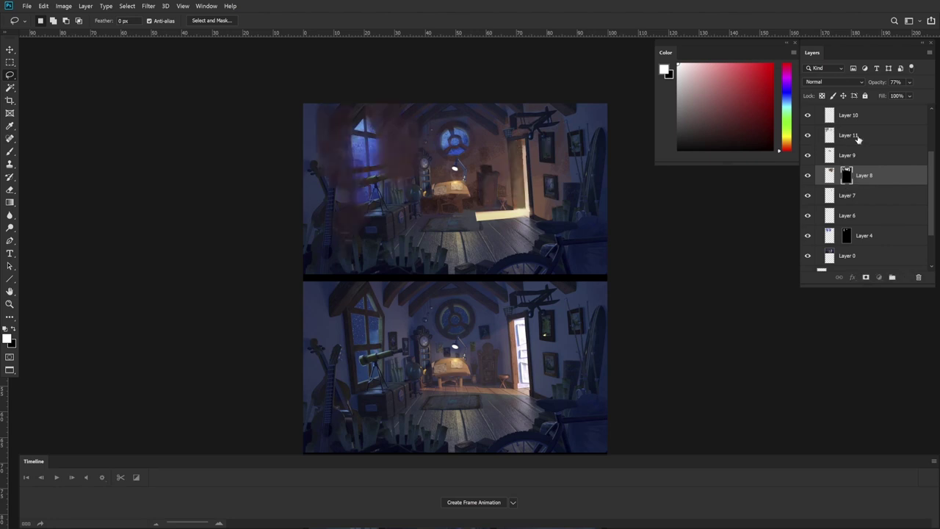
pyautogui.click(860, 140)
pyautogui.click(866, 278)
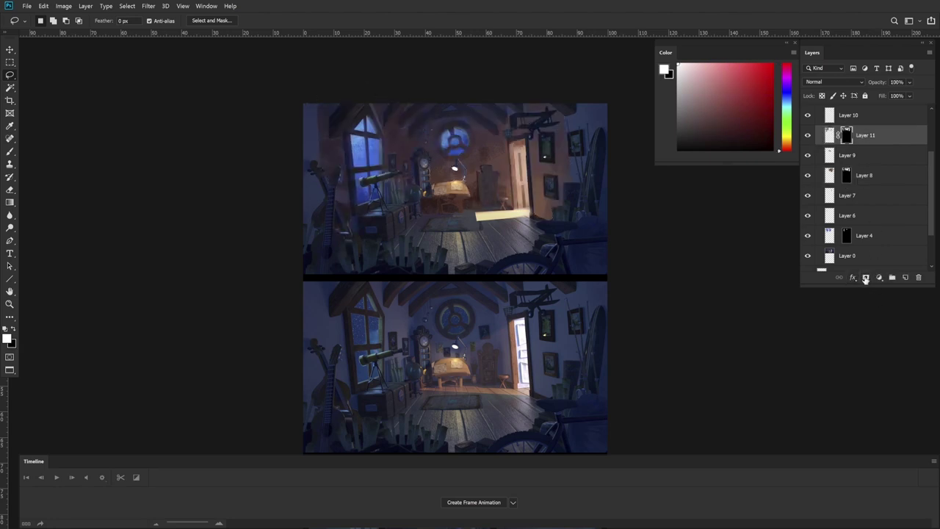
# Step: Compare Layer 11 with and without its mask, and apply the mask permanently to the layer
pyautogui.keyDown('shift'); pyautogui.click(846, 137); pyautogui.keyUp('shift')
pyautogui.keyDown('shift'); pyautogui.click(846, 137); pyautogui.keyUp('shift')
pyautogui.keyDown('shift'); pyautogui.click(846, 135); pyautogui.keyUp('shift')
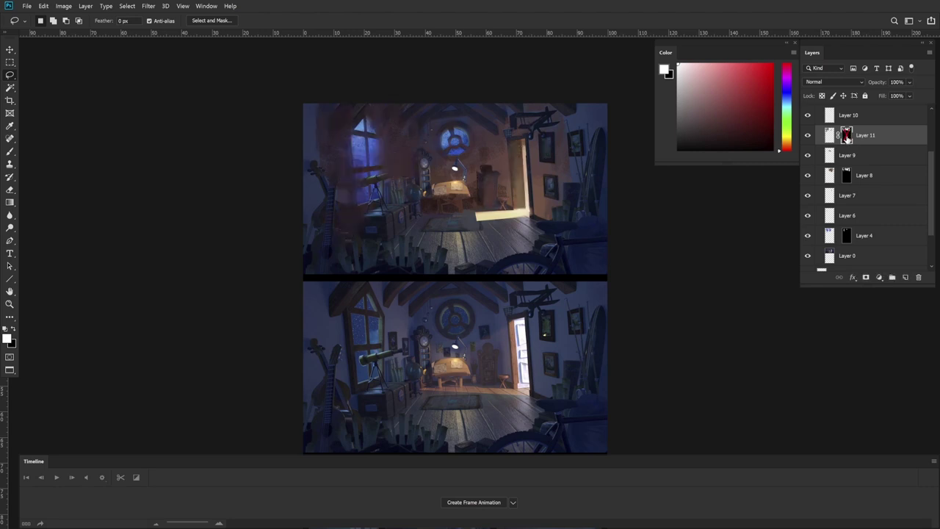
pyautogui.keyDown('shift'); pyautogui.click(846, 137); pyautogui.keyUp('shift')
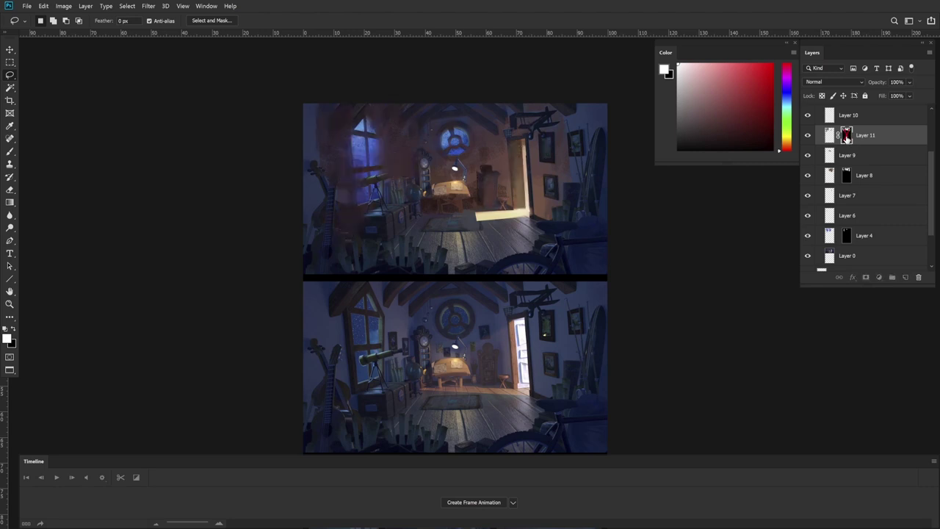
pyautogui.keyDown('shift'); pyautogui.click(847, 135); pyautogui.keyUp('shift')
pyautogui.moveTo(846, 135); pyautogui.dragTo(920, 277)
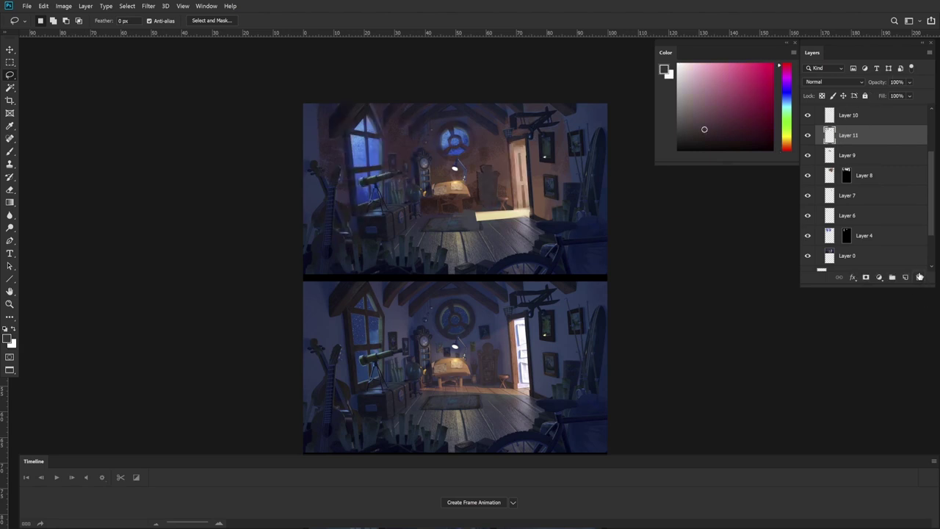
# Step: Compare the room with Layer 11 hidden and shown, and undo applying its mask
pyautogui.click(809, 138)
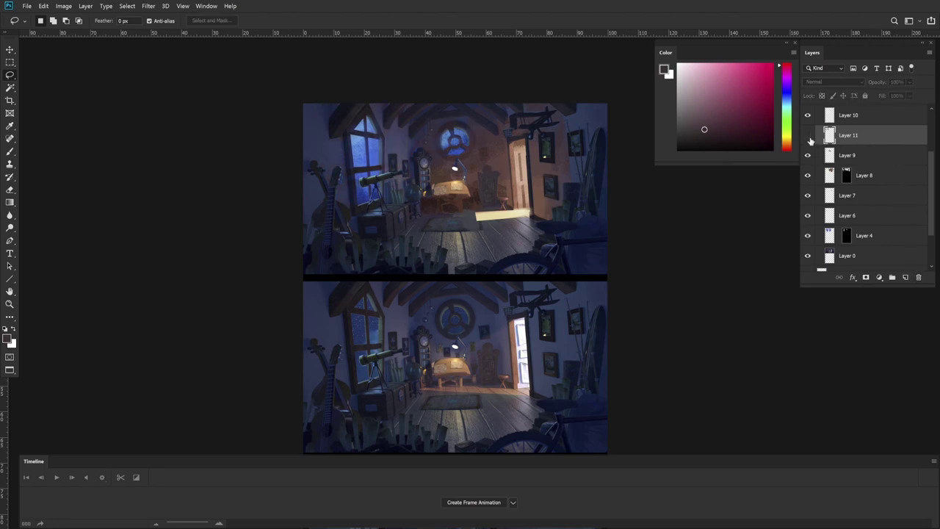
pyautogui.click(809, 138)
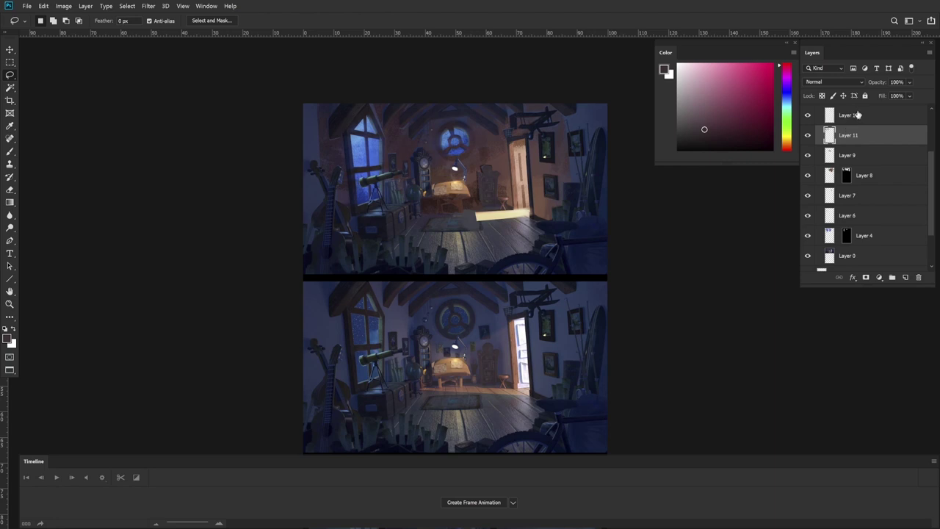
pyautogui.hotkey('ctrl', 'z')
pyautogui.hotkey('ctrl', 'z')
pyautogui.hotkey('ctrl', 'z')
pyautogui.hotkey('ctrl', 'z')
pyautogui.keyDown('shift'); pyautogui.click(850, 138); pyautogui.keyUp('shift')
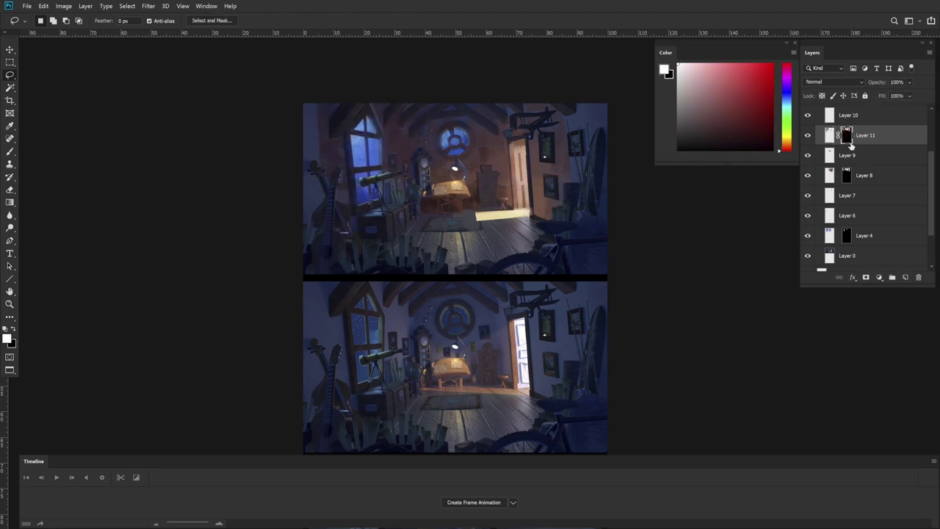
# Step: Try applying Layer 11's mask permanently to the layer, compare the room with and without it, and undo
pyautogui.click(918, 280)
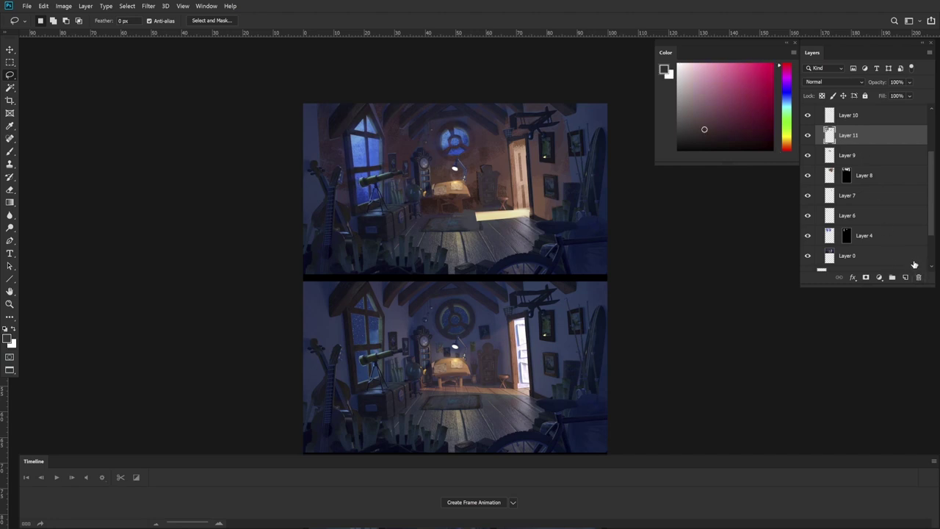
pyautogui.hotkey('ctrl', 'z')
pyautogui.hotkey('ctrl', 'z')
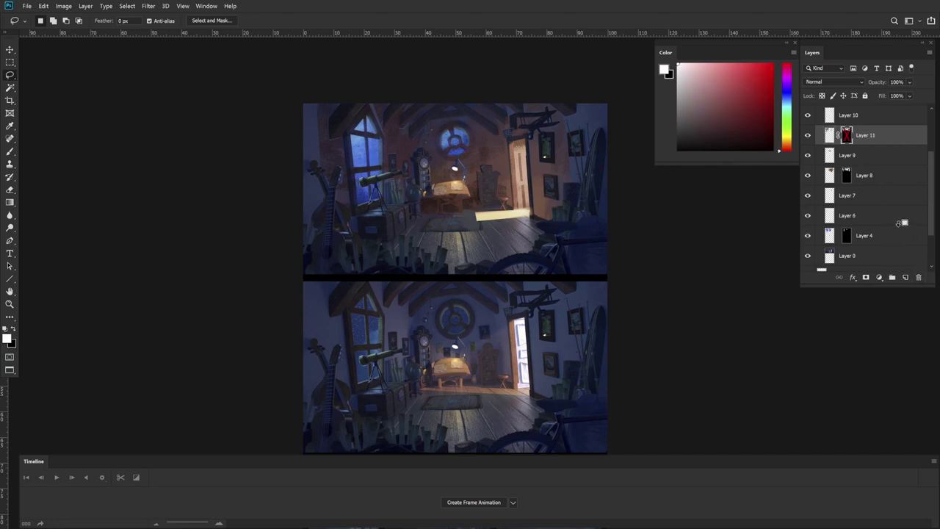
pyautogui.keyDown('shift'); pyautogui.click(846, 137); pyautogui.keyUp('shift')
pyautogui.keyDown('shift'); pyautogui.click(847, 137); pyautogui.keyUp('shift')
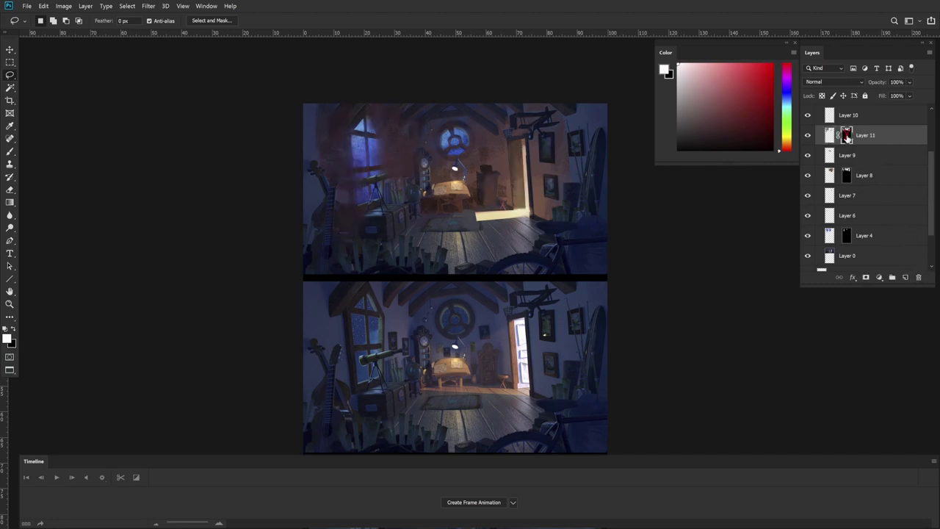
pyautogui.moveTo(844, 137); pyautogui.dragTo(917, 277)
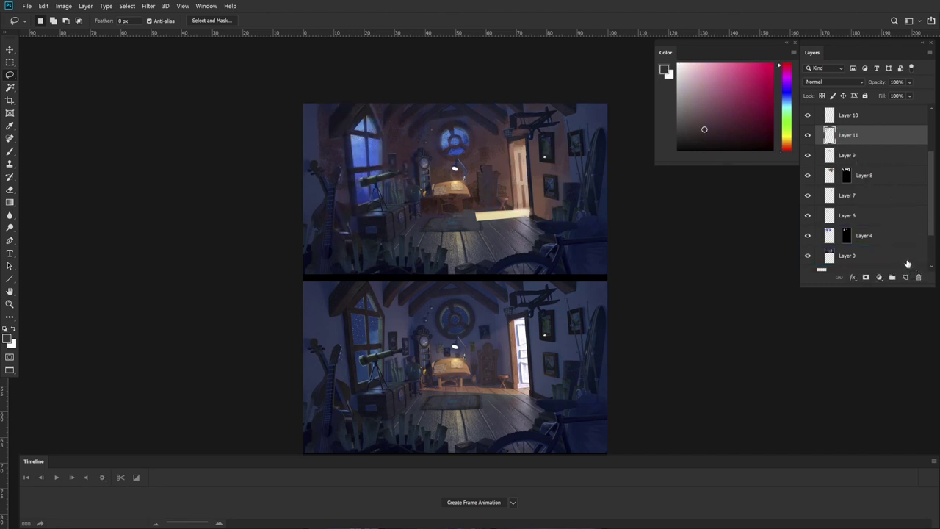
pyautogui.click(807, 139)
pyautogui.click(806, 139)
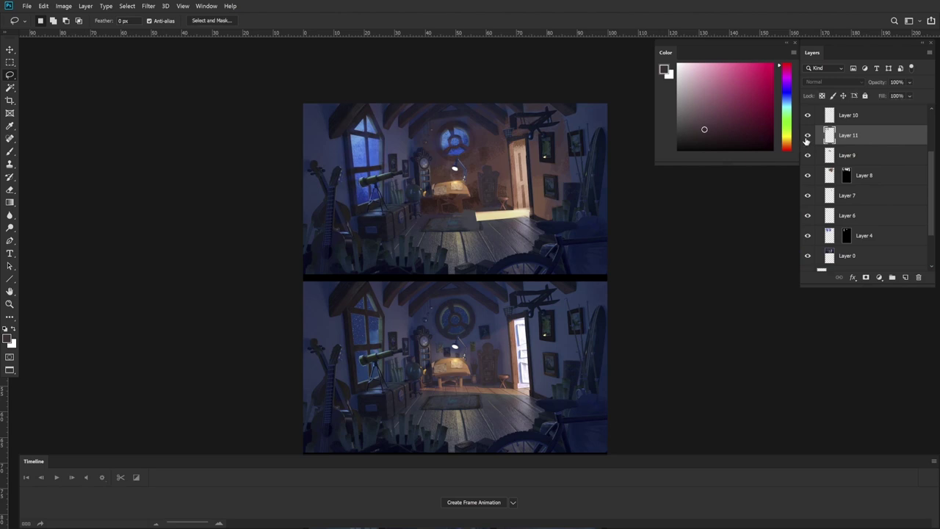
pyautogui.click(806, 139)
pyautogui.hotkey('ctrl', 'z')
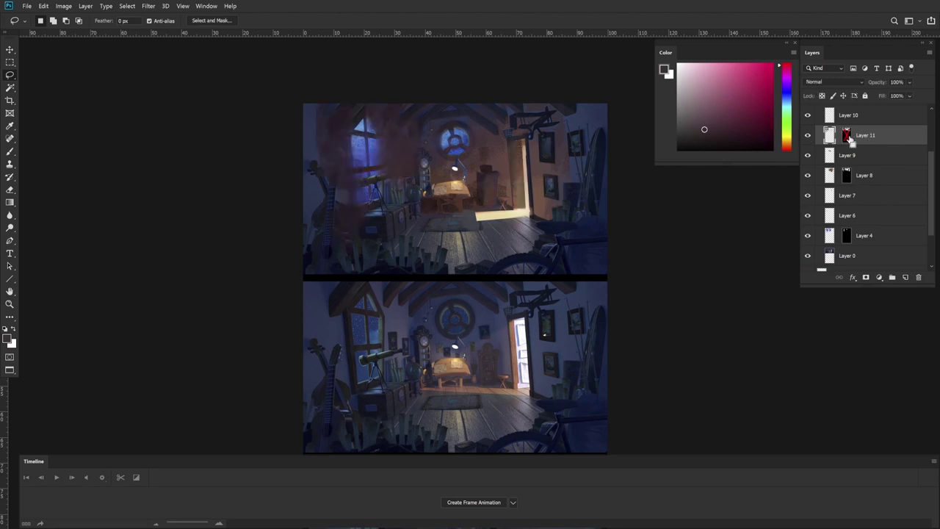
# Step: Compare Layer 11 with its mask enabled and disabled, and delete the mask without applying it
pyautogui.click(847, 138)
pyautogui.keyDown('shift'); pyautogui.click(847, 137); pyautogui.keyUp('shift')
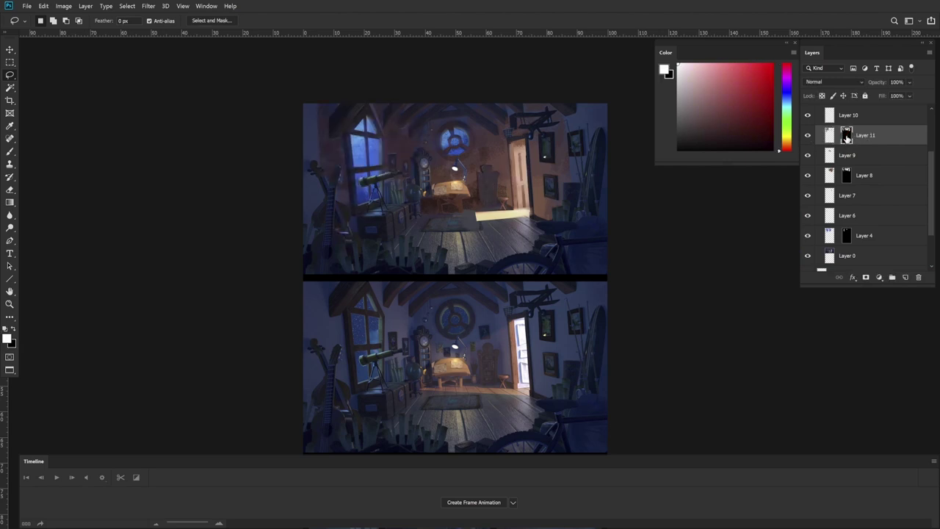
pyautogui.keyDown('shift'); pyautogui.click(846, 136); pyautogui.keyUp('shift')
pyautogui.keyDown('shift'); pyautogui.click(846, 136); pyautogui.keyUp('shift')
pyautogui.keyDown('shift'); pyautogui.click(846, 136); pyautogui.keyUp('shift')
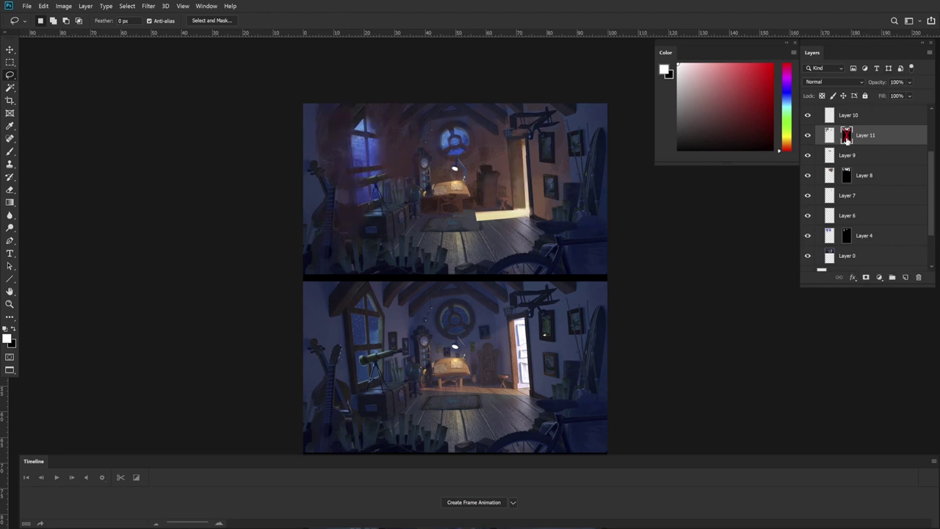
pyautogui.rightClick(846, 138)
pyautogui.click(891, 152)
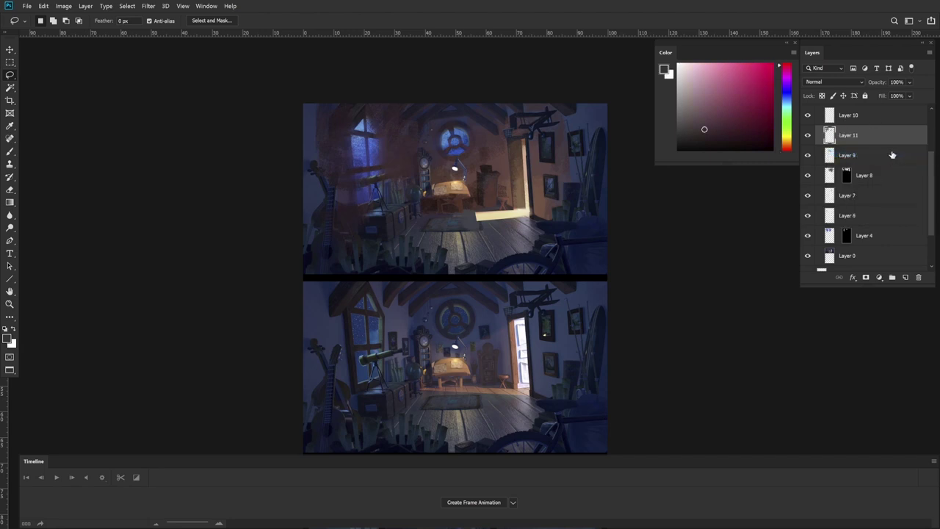
# Step: Mask Layer 11 with the window shape from Layer 4's mask, inverted so the paint stays off the glass
pyautogui.keyDown('ctrl'); pyautogui.click(846, 236); pyautogui.keyUp('ctrl')
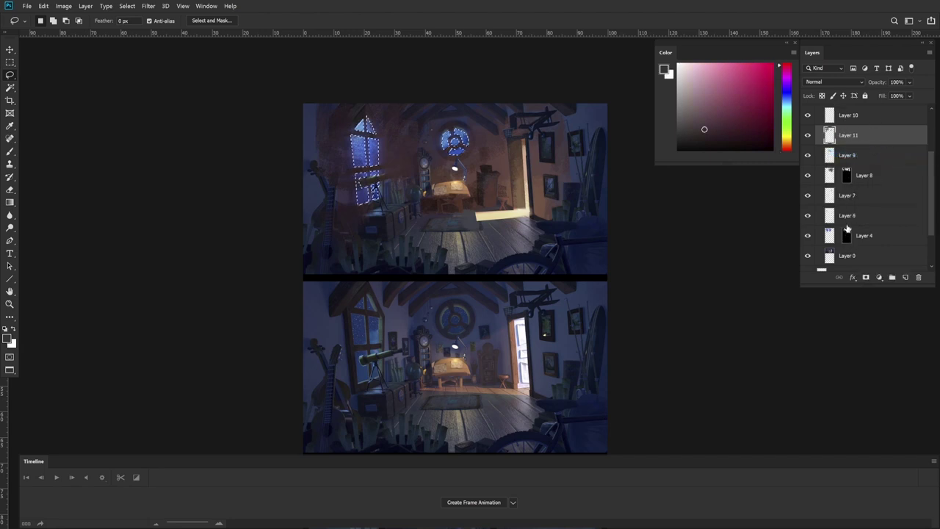
pyautogui.keyDown('alt'); pyautogui.click(865, 277); pyautogui.keyUp('alt')
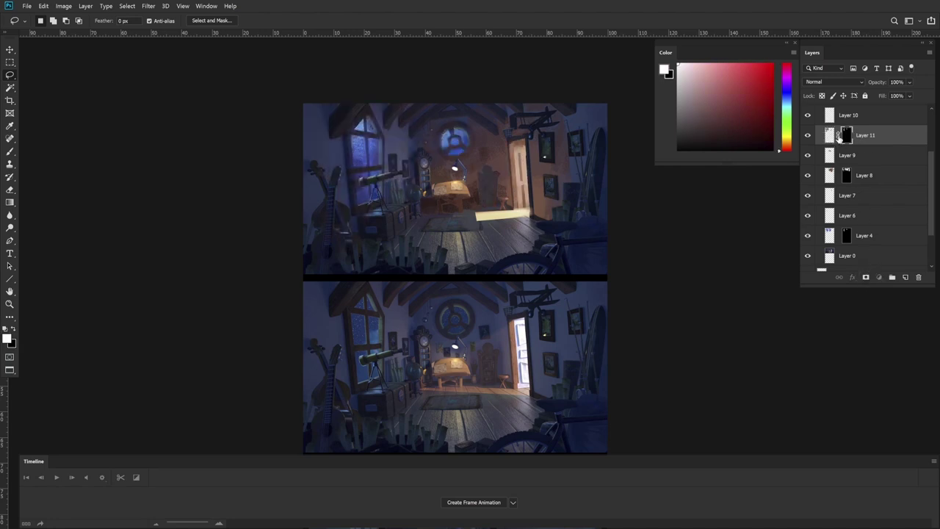
pyautogui.hotkey('ctrl', 'i')
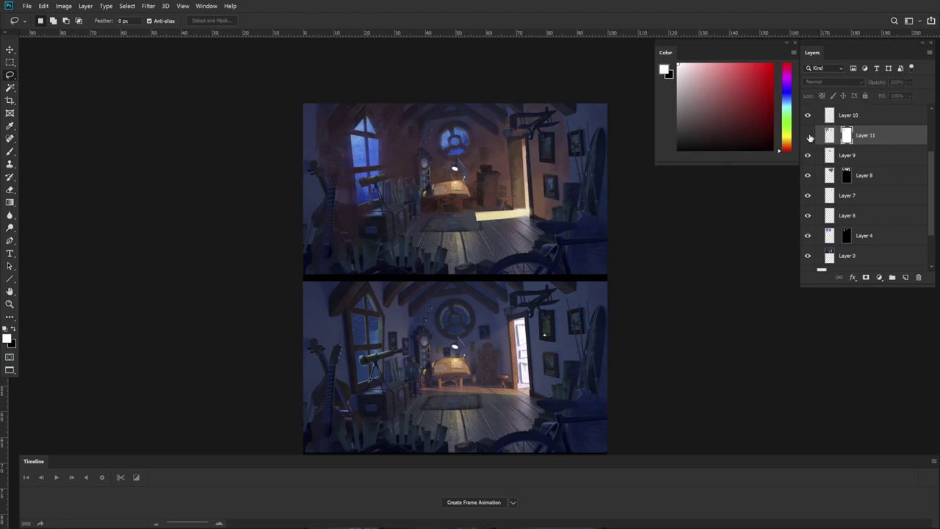
# Step: Outline the whole tall window with straight lasso edges, fill it black in Layer 11's mask, and deselect
pyautogui.click(382, 200)
pyautogui.click(382, 136)
pyautogui.keyDown('alt'); pyautogui.click(352, 133); pyautogui.keyUp('alt')
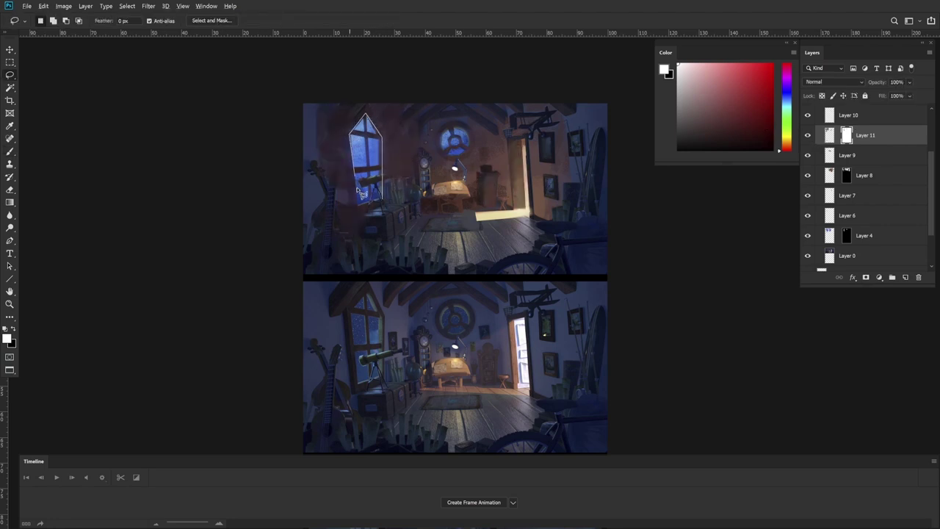
pyautogui.keyDown('alt'); pyautogui.click(357, 205); pyautogui.keyUp('alt')
pyautogui.hotkey('ctrl', 'BackSpace')
pyautogui.hotkey('ctrl', 'd')
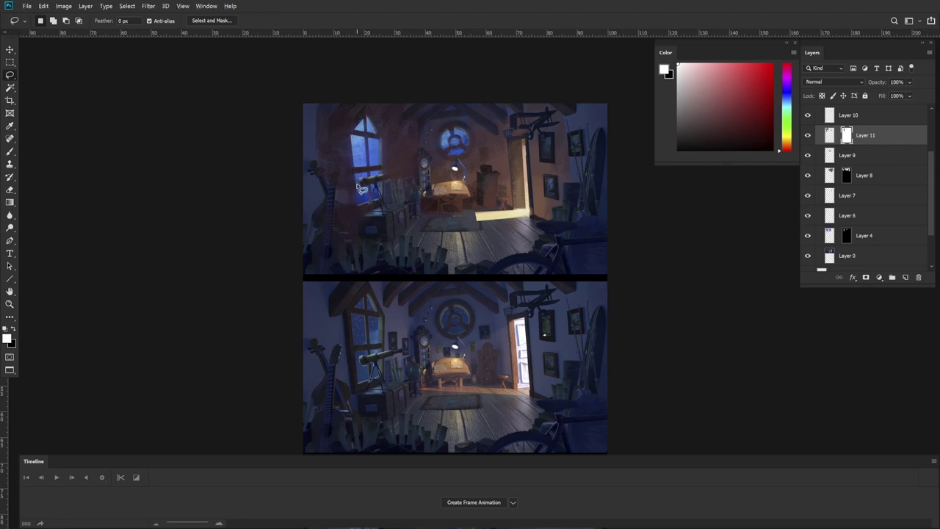
# Step: Compare the attic room with Layer 11 hidden and shown
pyautogui.press('v')
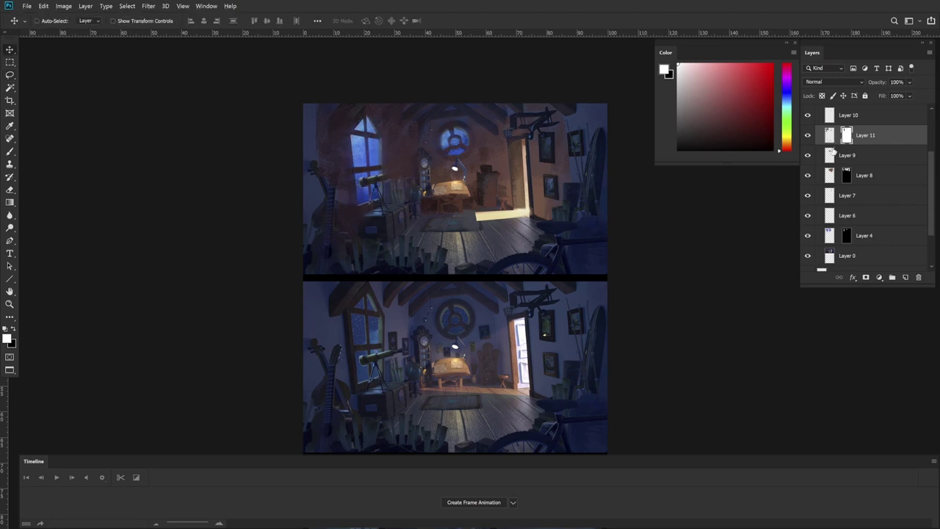
pyautogui.press('5')
pyautogui.press('0')
pyautogui.click(808, 136)
pyautogui.click(808, 136)
pyautogui.click(808, 138)
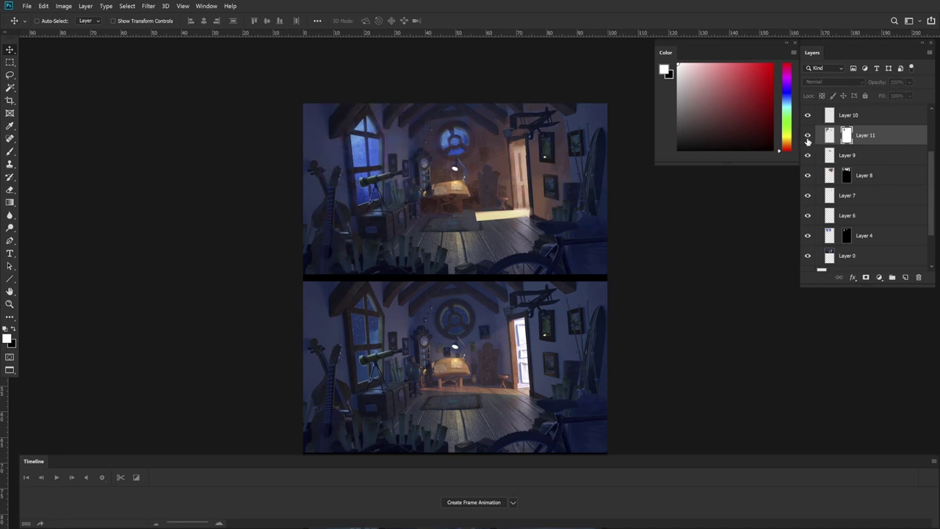
pyautogui.click(808, 138)
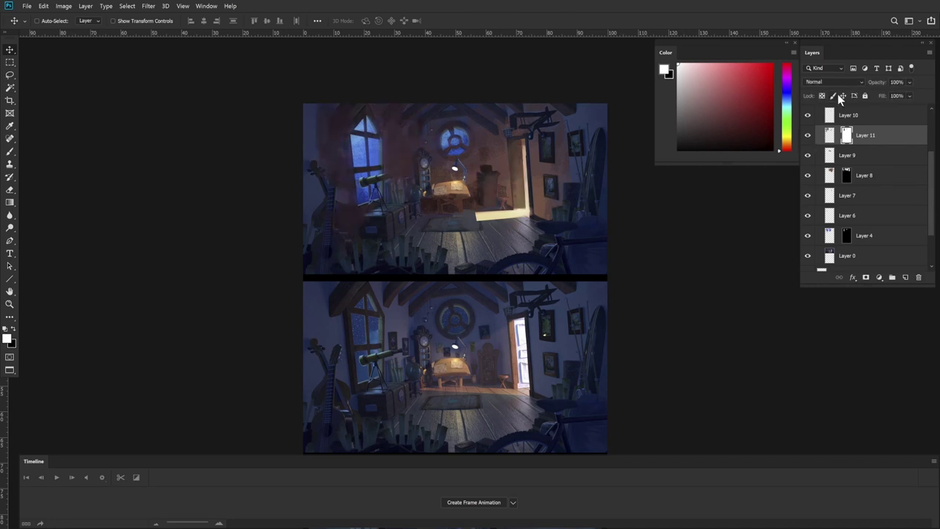
# Step: Add a new layer above Layer 11 and lasso the side faces of the cabinets beside the telescope
pyautogui.click(905, 277)
pyautogui.press('b')
pyautogui.press('l')
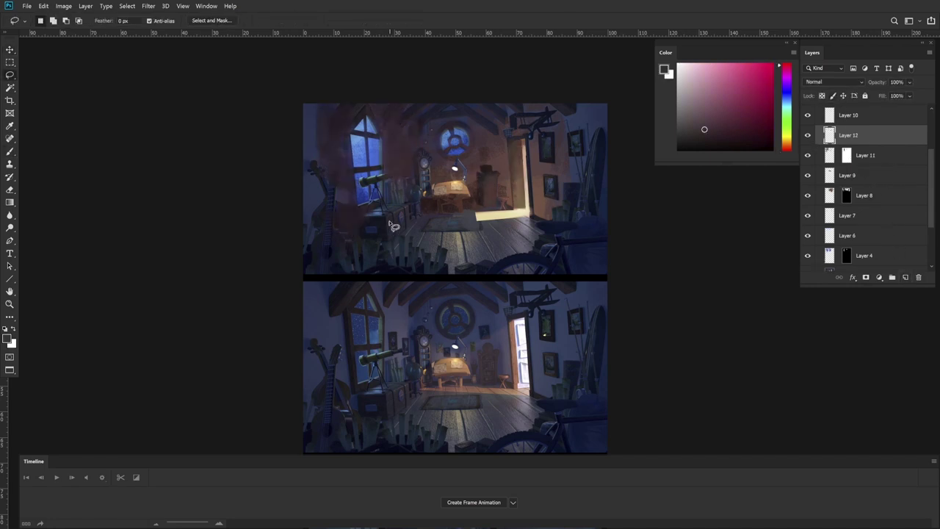
pyautogui.moveTo(389, 221)
pyautogui.mouseDown()
pyautogui.moveTo(389, 242)
pyautogui.moveTo(408, 232)
pyautogui.moveTo(413, 185)
pyautogui.mouseUp()
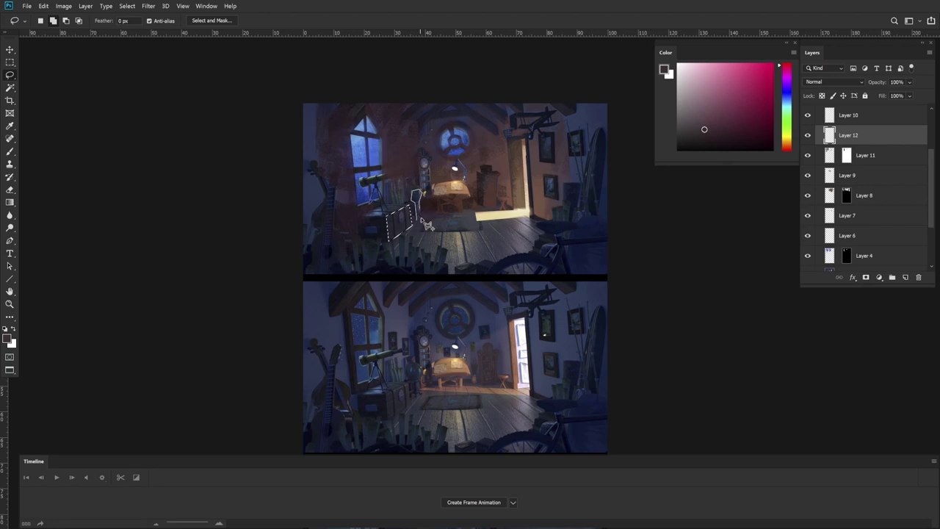
pyautogui.moveTo(415, 220); pyautogui.dragTo(420, 218)
# Step: Brush the selected cabinet sides with a warm brown based on the sampled colour, undoing strokes to retry darker, redder shades
pyautogui.press('b')
pyautogui.keyDown('alt'); pyautogui.click(408, 224); pyautogui.keyUp('alt')
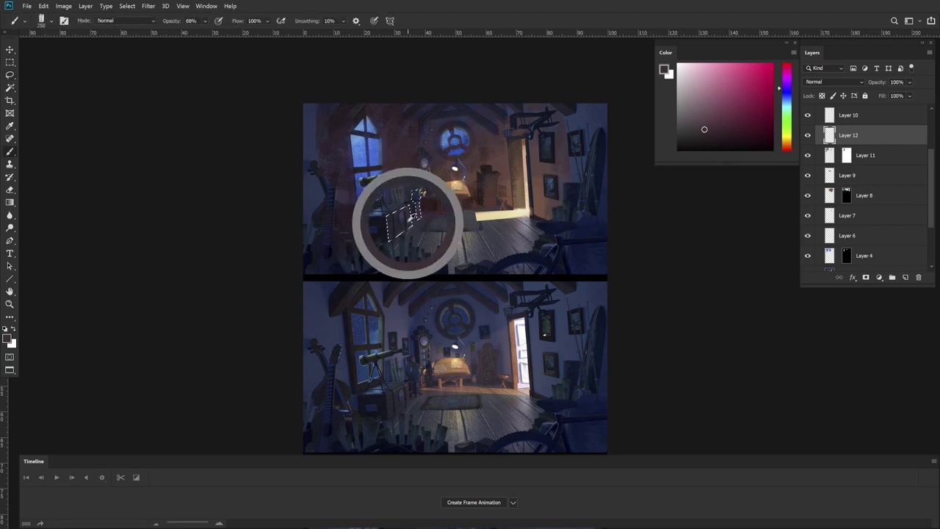
pyautogui.click(711, 126)
pyautogui.moveTo(783, 147); pyautogui.dragTo(788, 151)
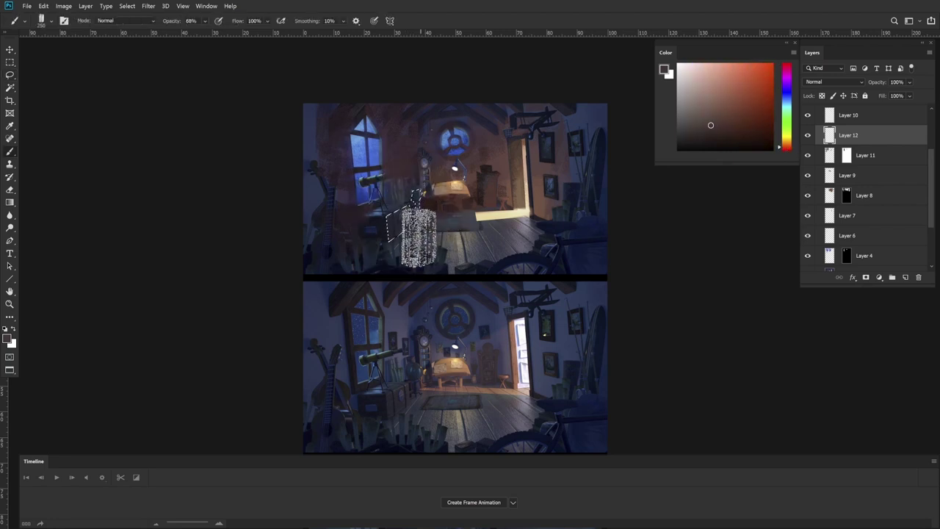
pyautogui.moveTo(413, 231)
pyautogui.mouseDown()
pyautogui.moveTo(429, 248)
pyautogui.moveTo(429, 207)
pyautogui.moveTo(405, 245)
pyautogui.moveTo(427, 235)
pyautogui.mouseUp()
pyautogui.click(728, 122)
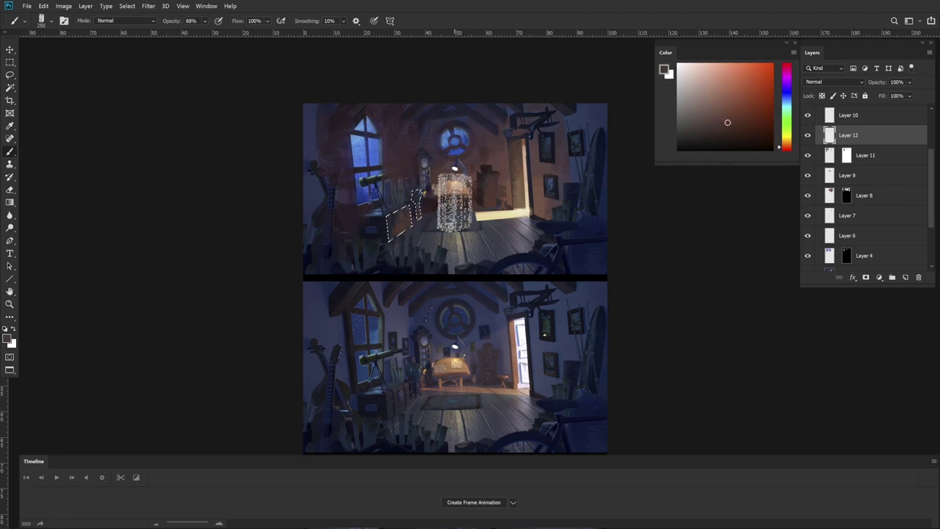
pyautogui.hotkey('ctrl', 'z')
pyautogui.click(735, 127)
pyautogui.click(786, 150)
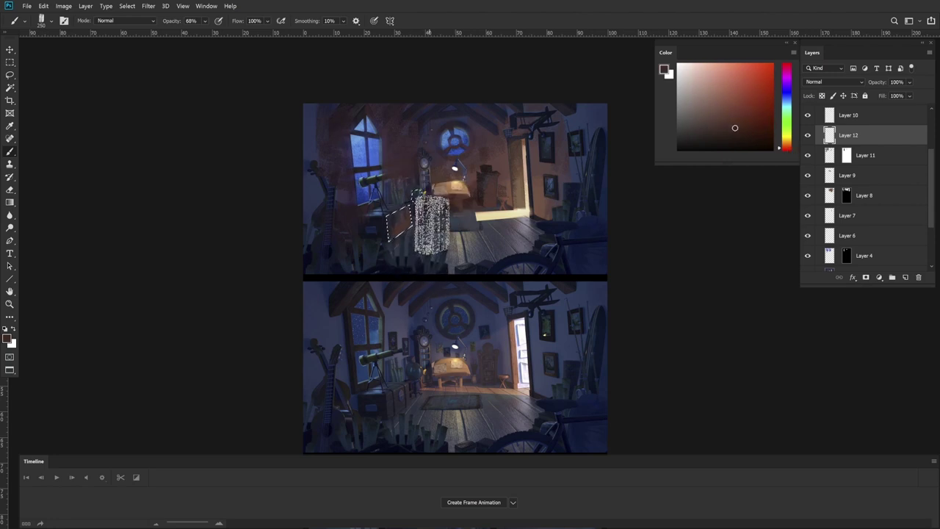
pyautogui.moveTo(430, 227)
pyautogui.mouseDown()
pyautogui.moveTo(416, 249)
pyautogui.moveTo(400, 240)
pyautogui.moveTo(385, 254)
pyautogui.moveTo(401, 264)
pyautogui.mouseUp()
pyautogui.hotkey('ctrl', 'z')
pyautogui.click(717, 132)
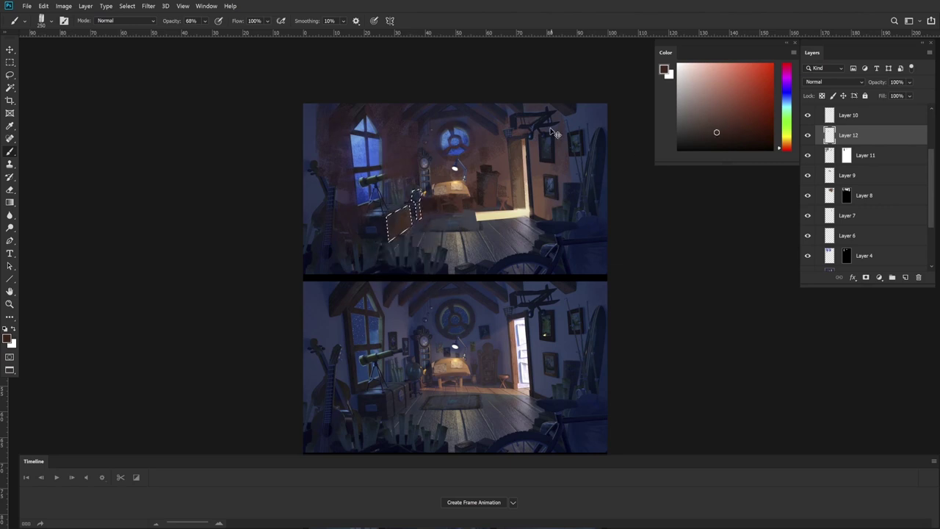
# Step: Lasso the floor area around the desk, rug and door light, following the furniture's lower edges
pyautogui.scroll(-5, 441, 257)
pyautogui.press('l')
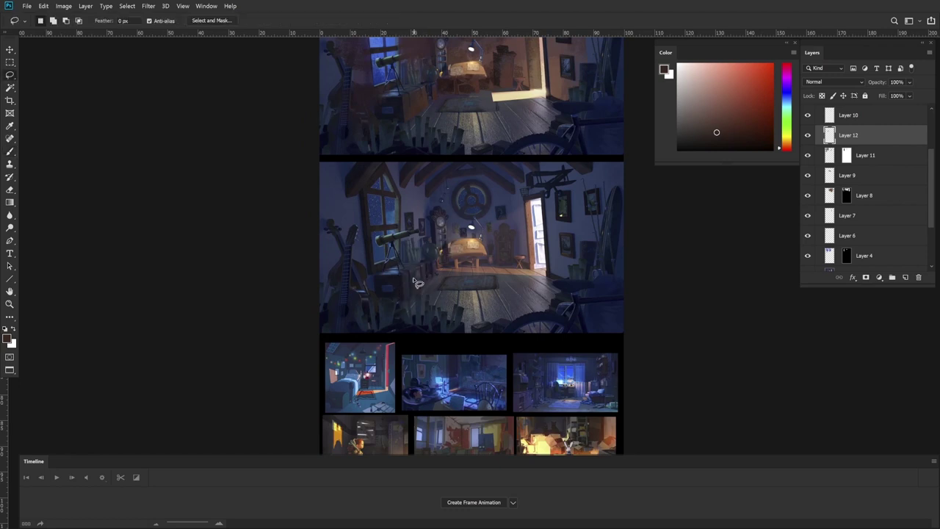
pyautogui.moveTo(542, 196)
pyautogui.mouseDown()
pyautogui.moveTo(521, 229)
pyautogui.moveTo(529, 185)
pyautogui.moveTo(510, 257)
pyautogui.mouseUp()
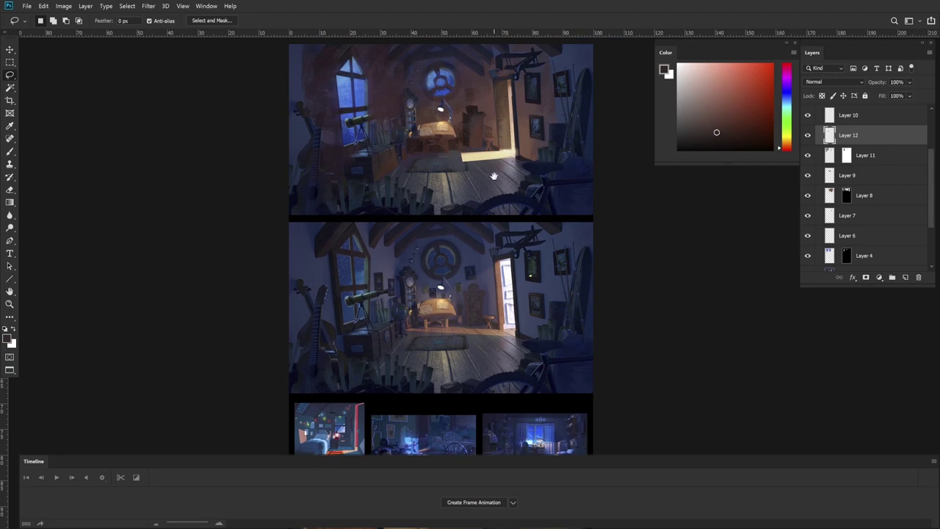
pyautogui.moveTo(493, 176); pyautogui.dragTo(495, 189)
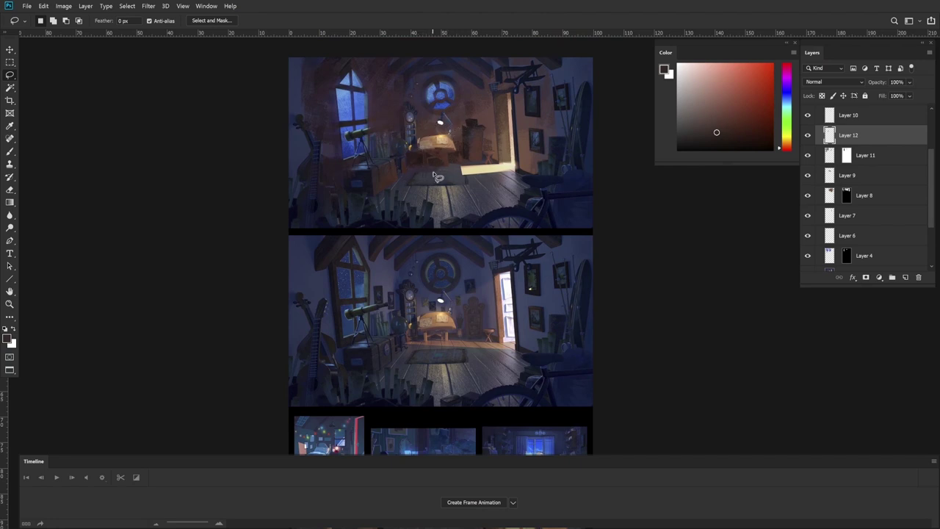
pyautogui.moveTo(415, 178)
pyautogui.mouseDown()
pyautogui.moveTo(461, 176)
pyautogui.moveTo(412, 173)
pyautogui.moveTo(427, 159)
pyautogui.moveTo(460, 157)
pyautogui.mouseUp()
pyautogui.press('Return')
pyautogui.press('alt')
pyautogui.click(403, 177)
pyautogui.press('Return')
pyautogui.moveTo(415, 160)
pyautogui.mouseDown()
pyautogui.moveTo(466, 185)
pyautogui.moveTo(462, 166)
pyautogui.moveTo(501, 153)
pyautogui.moveTo(505, 164)
pyautogui.moveTo(451, 160)
pyautogui.moveTo(426, 162)
pyautogui.mouseUp()
pyautogui.moveTo(386, 188)
pyautogui.mouseDown()
pyautogui.moveTo(533, 190)
pyautogui.moveTo(519, 172)
pyautogui.moveTo(466, 176)
pyautogui.moveTo(462, 150)
pyautogui.mouseUp()
# Step: Brush the selected floor on Layer 12 with the sampled floor colour shifted to orange-red, and deepen it with darker brown
pyautogui.press('b')
pyautogui.keyDown('alt'); pyautogui.click(443, 178); pyautogui.keyUp('alt')
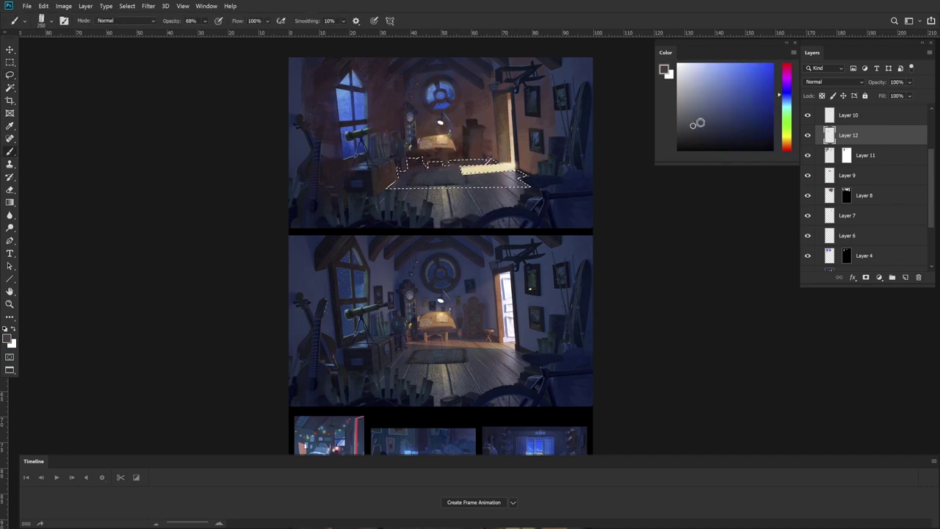
pyautogui.moveTo(790, 145); pyautogui.dragTo(790, 149)
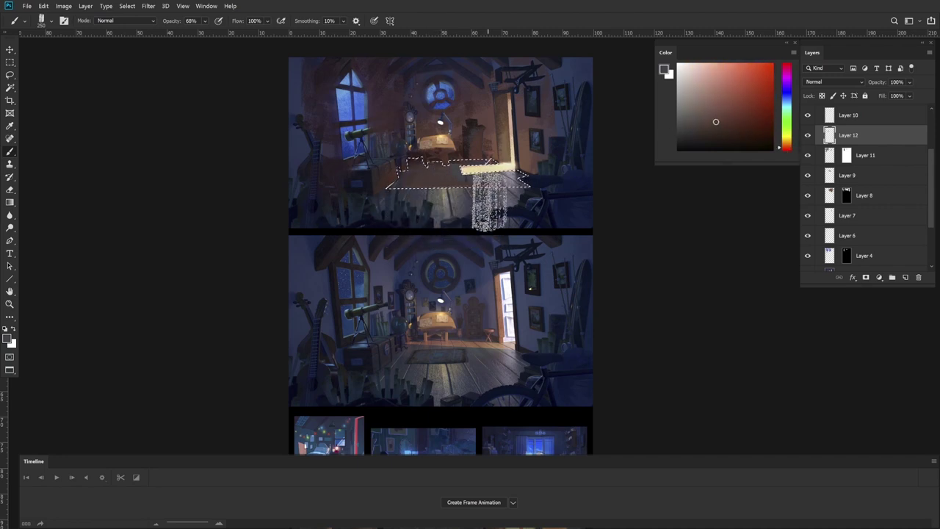
pyautogui.moveTo(489, 202)
pyautogui.mouseDown()
pyautogui.moveTo(517, 200)
pyautogui.moveTo(435, 189)
pyautogui.mouseUp()
pyautogui.click(729, 126)
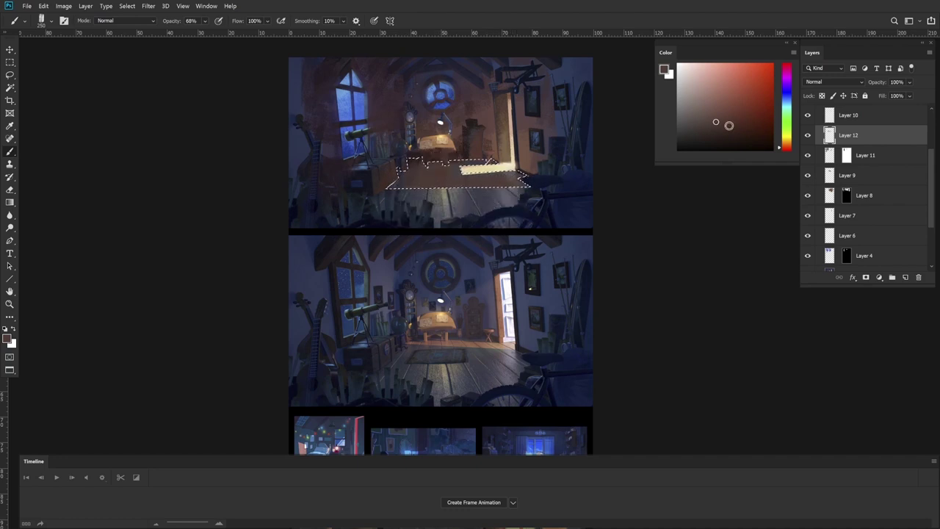
pyautogui.click(730, 135)
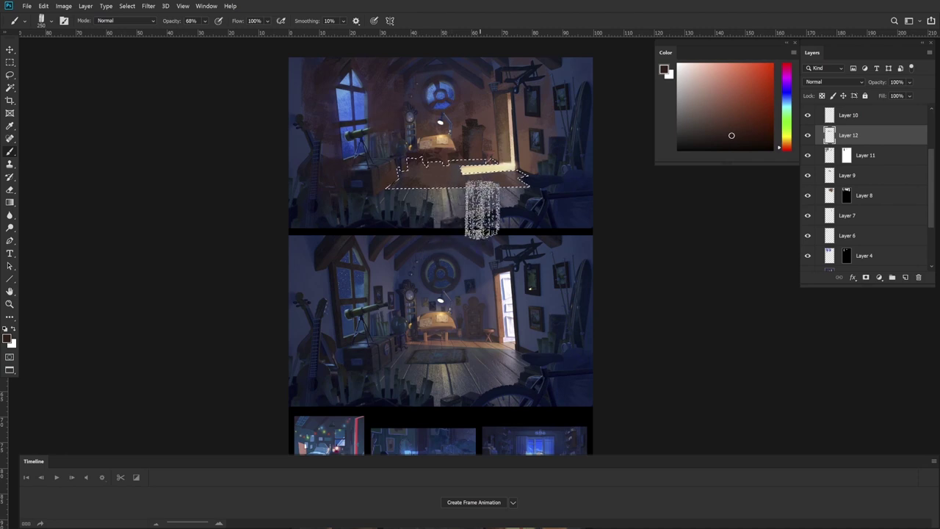
pyautogui.hotkey('ctrl', 'd')
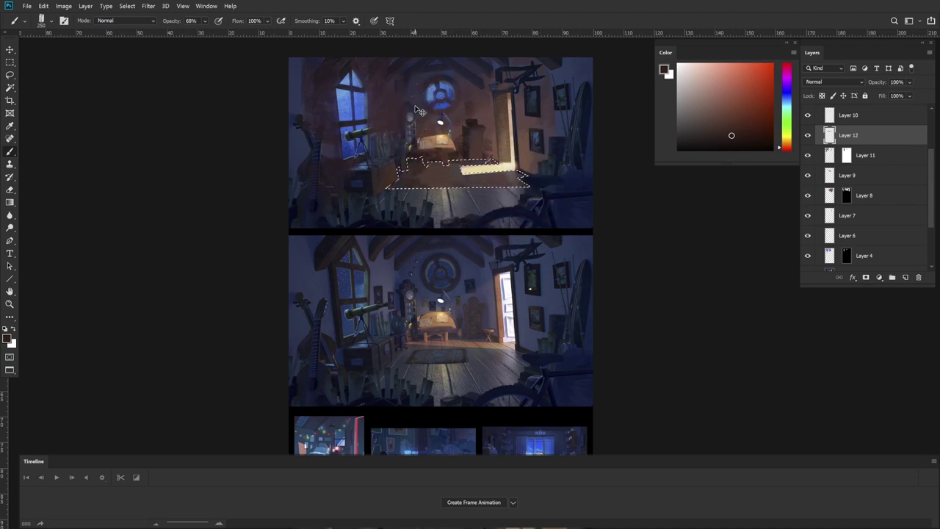
# Step: Lasso the rug in front of the desk in the upper painting and brush it dark brown on Layer 12
pyautogui.moveTo(562, 182)
pyautogui.mouseDown()
pyautogui.moveTo(573, 153)
pyautogui.moveTo(569, 177)
pyautogui.mouseUp()
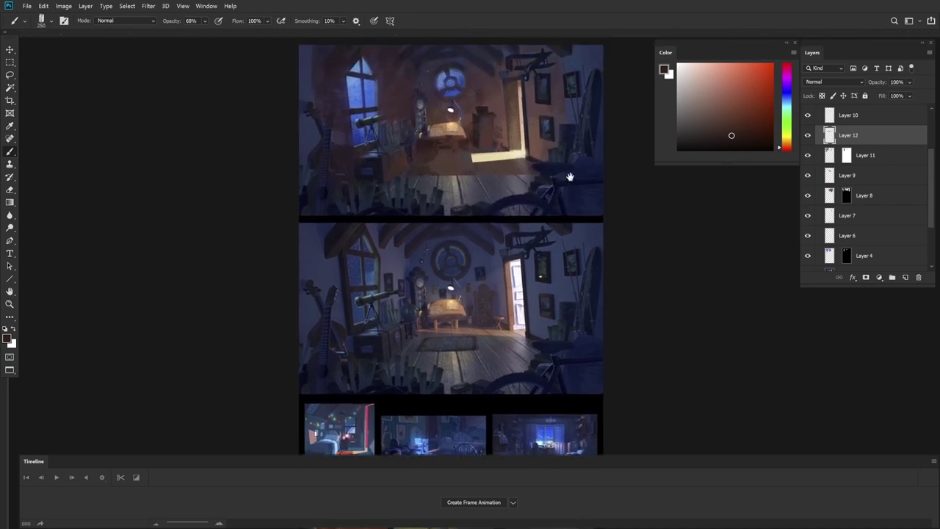
pyautogui.press('l')
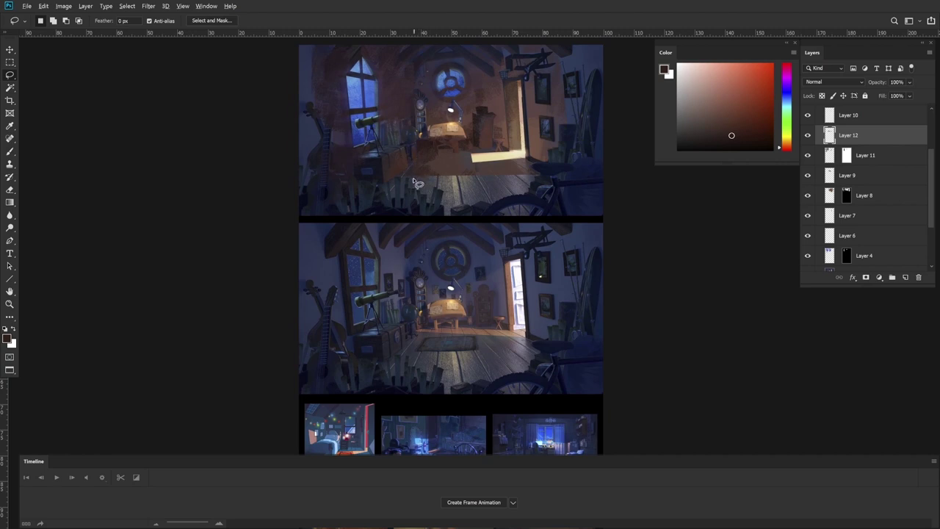
pyautogui.moveTo(414, 178)
pyautogui.mouseDown()
pyautogui.moveTo(448, 154)
pyautogui.moveTo(473, 160)
pyautogui.moveTo(477, 177)
pyautogui.moveTo(416, 178)
pyautogui.mouseUp()
pyautogui.press('b')
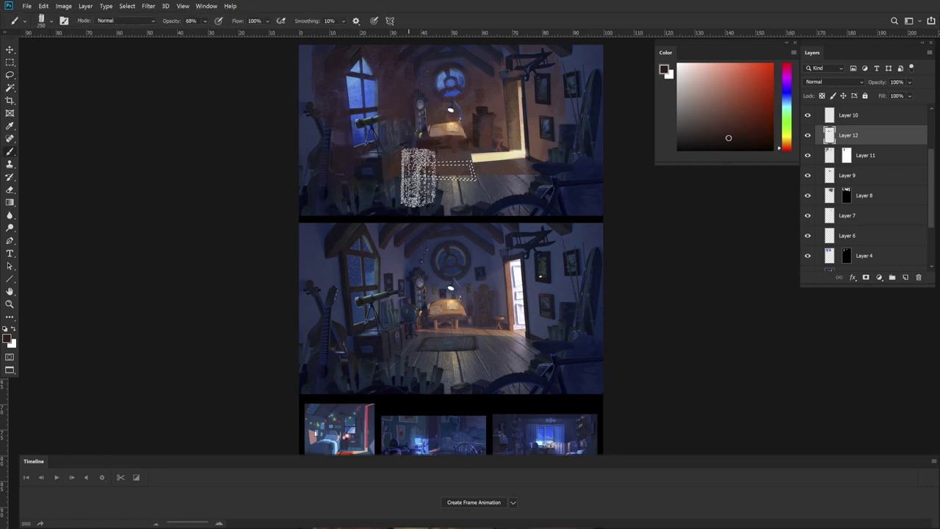
pyautogui.hotkey('ctrl', 'd')
# Step: Lasso the front edge of the rug and fill it with the dark brown foreground colour
pyautogui.press('l')
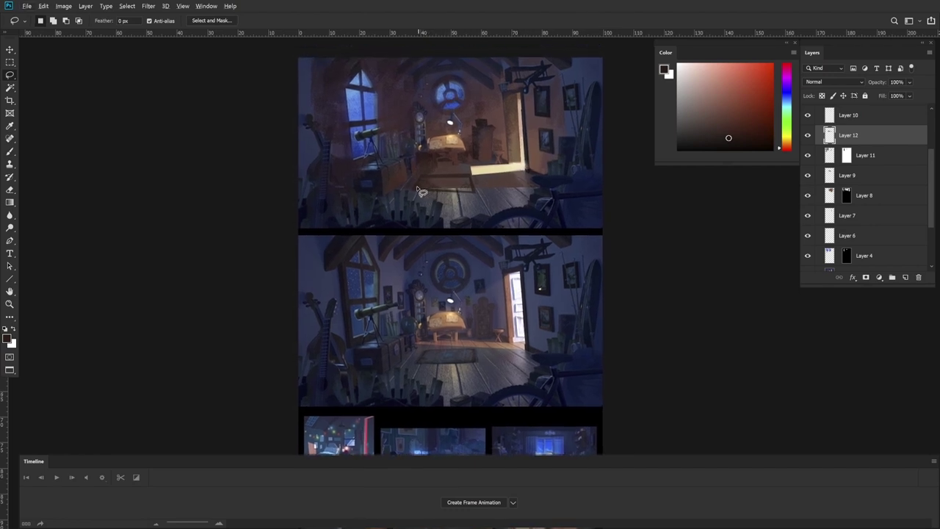
pyautogui.moveTo(416, 189)
pyautogui.mouseDown()
pyautogui.moveTo(467, 193)
pyautogui.moveTo(467, 176)
pyautogui.moveTo(420, 188)
pyautogui.mouseUp()
pyautogui.hotkey('alt', 'BackSpace')
pyautogui.hotkey('ctrl', 'd')
# Step: Lasso a triangular patch on the front of the rug and brush it with a lighter greyish brown
pyautogui.moveTo(476, 197); pyautogui.dragTo(463, 177)
pyautogui.press('b')
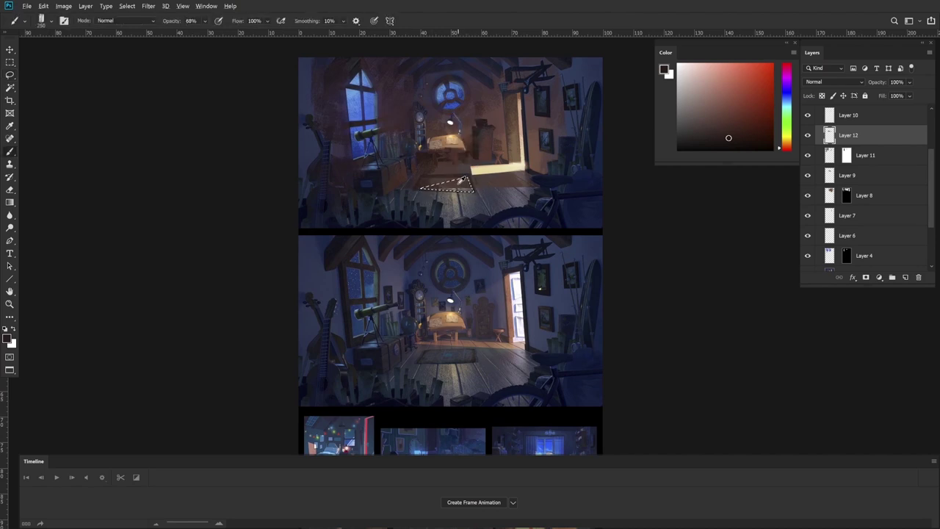
pyautogui.click(715, 122)
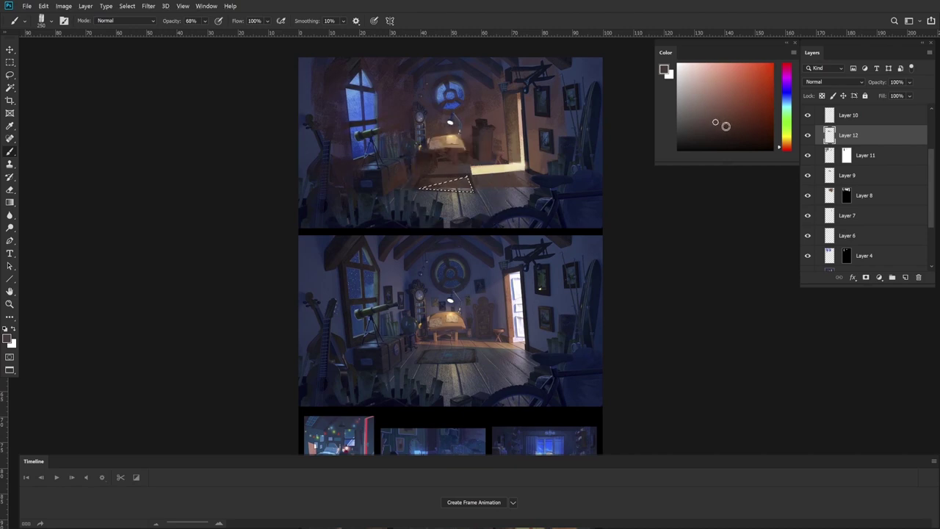
pyautogui.click(707, 132)
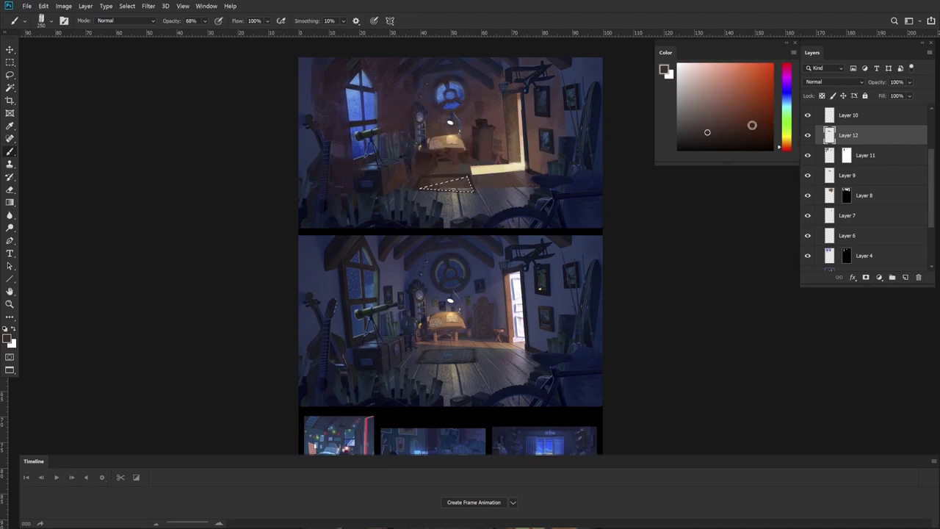
pyautogui.hotkey('ctrl', 'd')
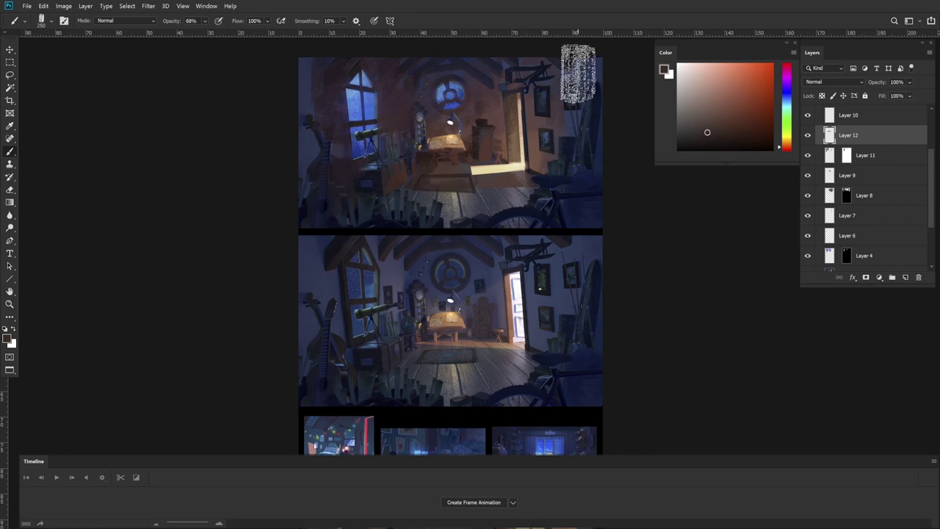
# Step: Lasso a tall triangular patch on the wall between the window and the clock, and brush it with a muted reddish brown
pyautogui.moveTo(569, 186); pyautogui.dragTo(565, 204)
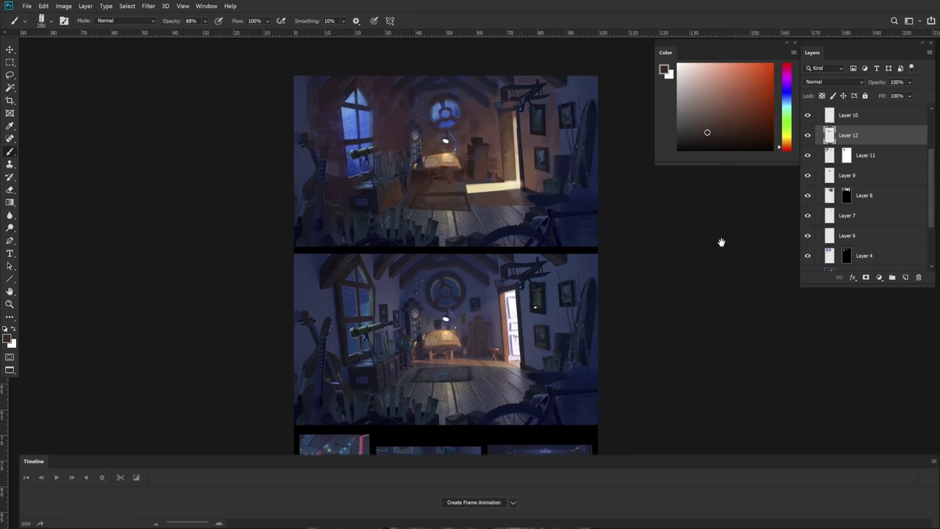
pyautogui.moveTo(621, 281); pyautogui.dragTo(611, 314)
pyautogui.press('l')
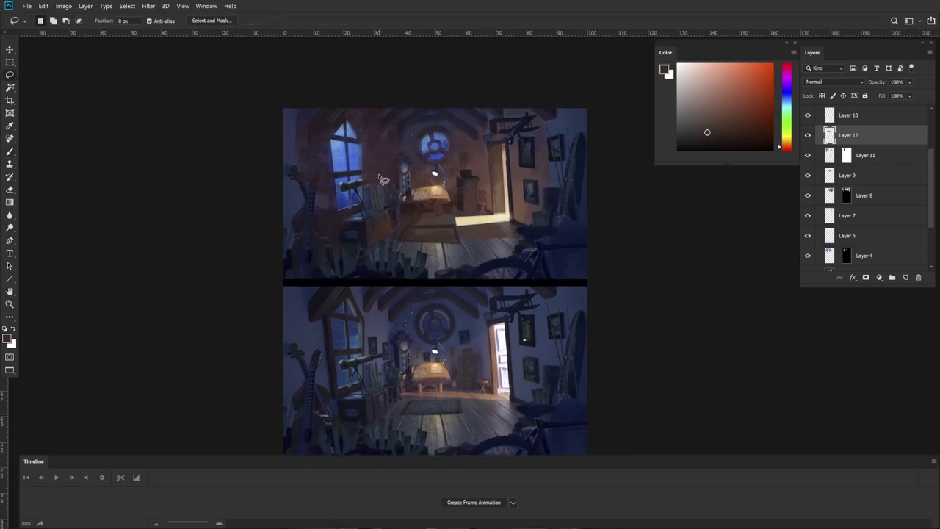
pyautogui.moveTo(371, 180); pyautogui.dragTo(380, 148)
pyautogui.moveTo(393, 185); pyautogui.dragTo(385, 182)
pyautogui.press('b')
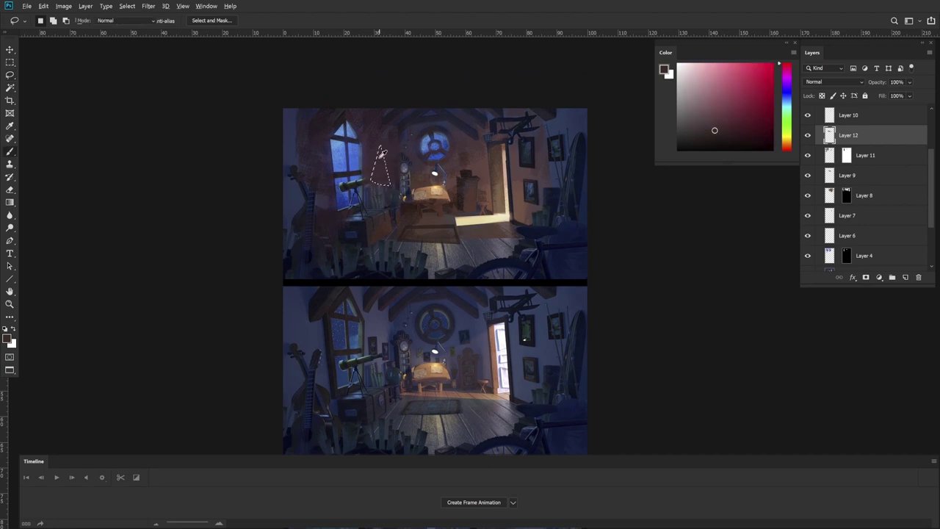
pyautogui.click(787, 149)
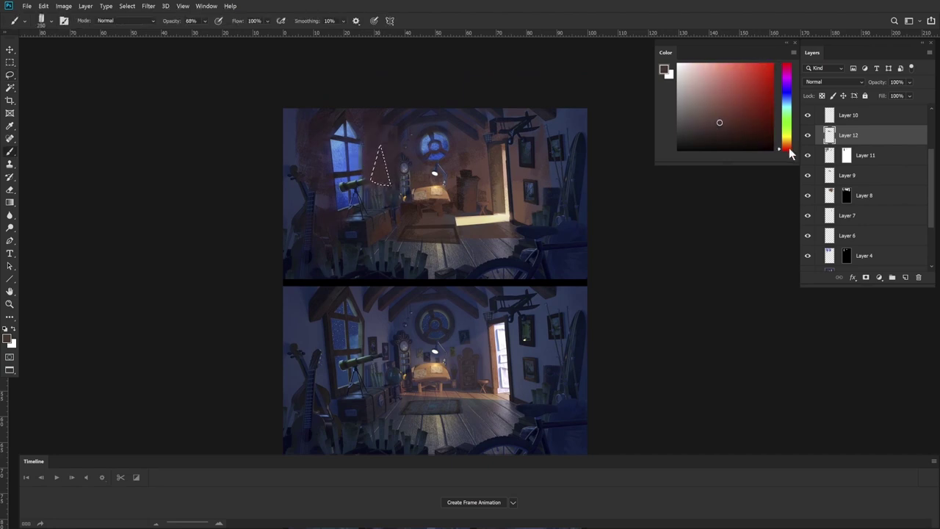
pyautogui.moveTo(392, 193); pyautogui.dragTo(395, 226)
pyautogui.hotkey('ctrl', 'd')
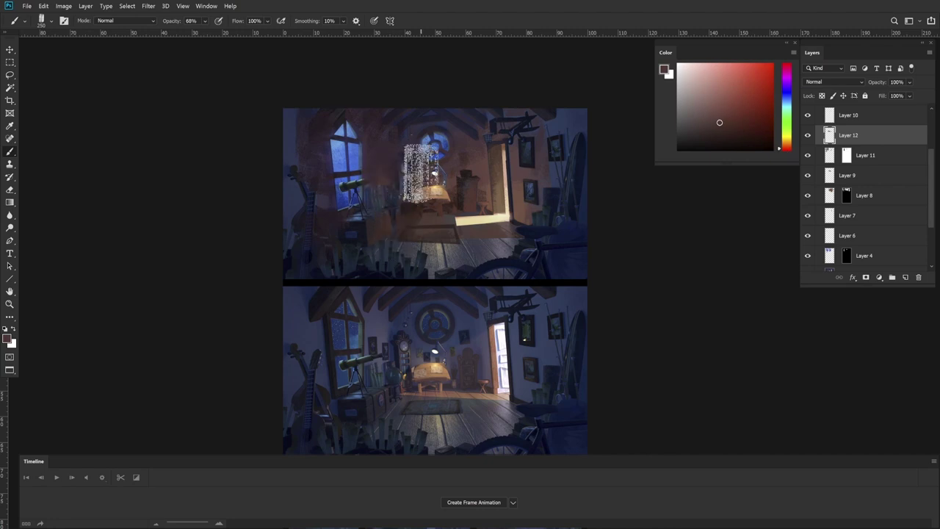
pyautogui.moveTo(579, 253); pyautogui.dragTo(571, 221)
pyautogui.press('l')
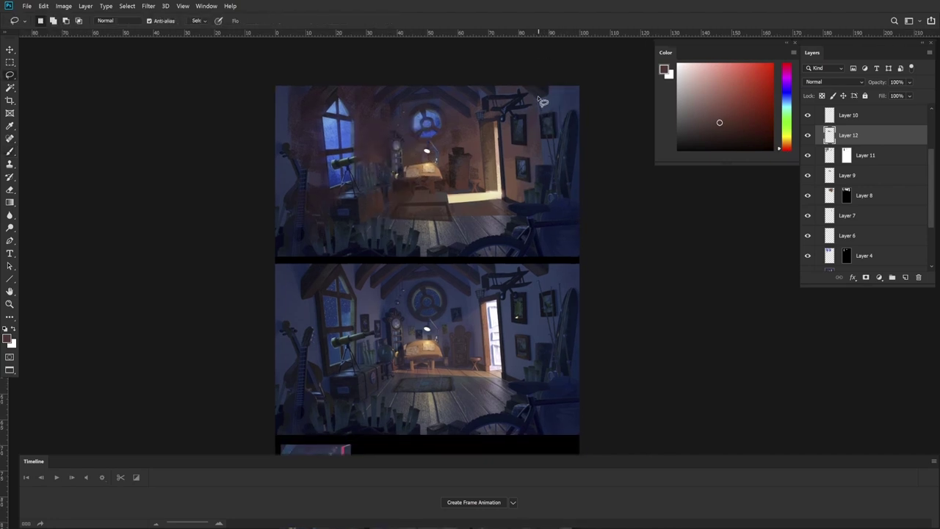
pyautogui.moveTo(534, 91)
pyautogui.mouseDown()
pyautogui.moveTo(547, 178)
pyautogui.moveTo(580, 77)
pyautogui.mouseUp()
pyautogui.hotkey('ctrl', 'd')
pyautogui.moveTo(535, 208); pyautogui.dragTo(539, 239)
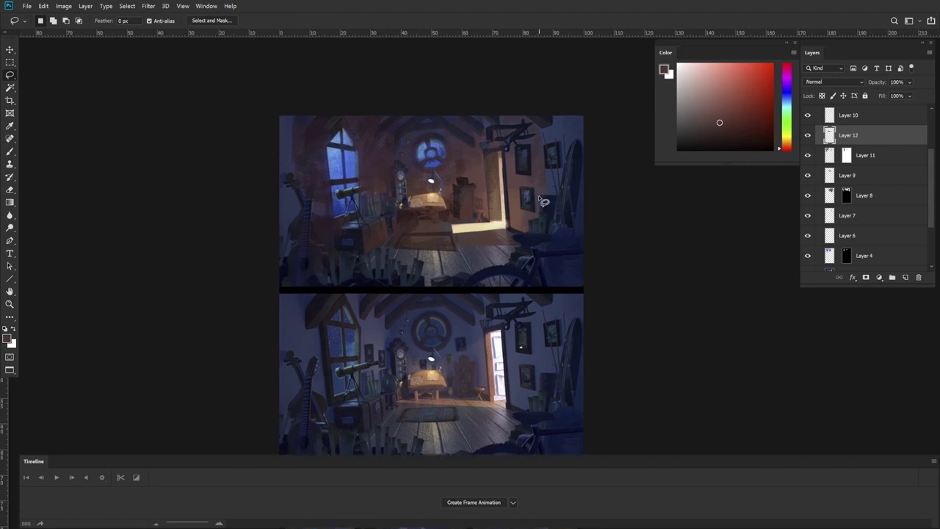
# Step: Add a new layer above Layer 12 and lasso the foreground silhouette of guitar, books, bicycle and leaning objects along the lower edge
pyautogui.click(907, 277)
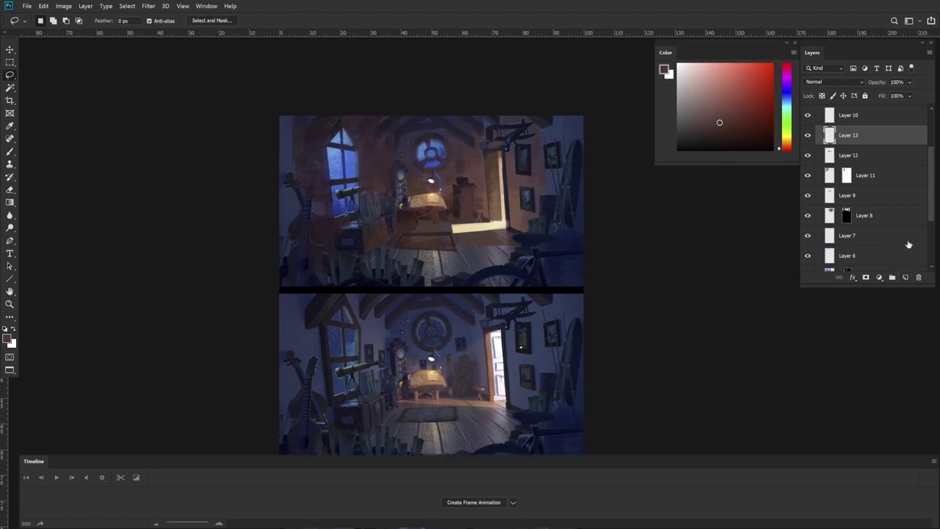
pyautogui.moveTo(419, 256); pyautogui.dragTo(437, 233)
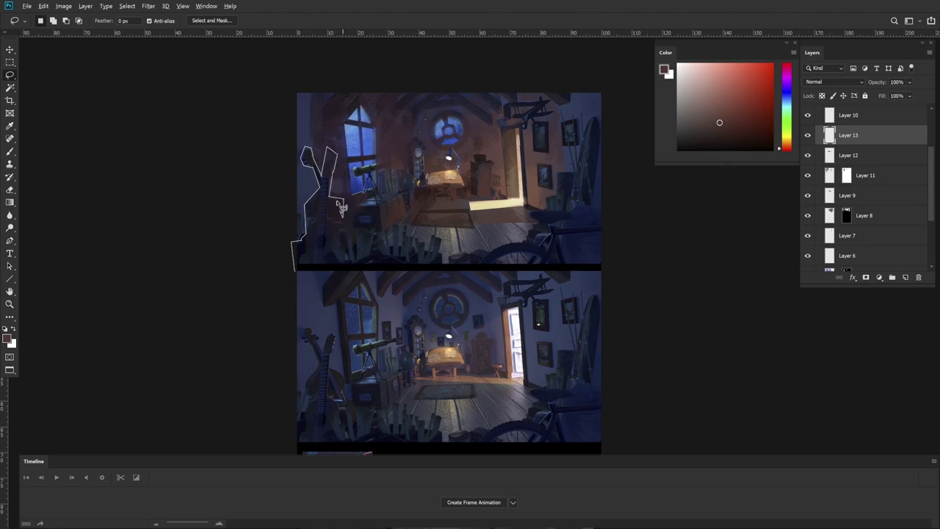
pyautogui.moveTo(341, 207)
pyautogui.mouseDown()
pyautogui.moveTo(530, 233)
pyautogui.moveTo(505, 243)
pyautogui.moveTo(440, 238)
pyautogui.moveTo(453, 257)
pyautogui.moveTo(488, 265)
pyautogui.moveTo(476, 246)
pyautogui.moveTo(492, 250)
pyautogui.moveTo(526, 235)
pyautogui.moveTo(529, 210)
pyautogui.moveTo(577, 209)
pyautogui.moveTo(563, 210)
pyautogui.moveTo(581, 195)
pyautogui.moveTo(591, 112)
pyautogui.moveTo(601, 115)
pyautogui.moveTo(592, 208)
pyautogui.moveTo(613, 210)
pyautogui.moveTo(615, 282)
pyautogui.moveTo(295, 284)
pyautogui.mouseUp()
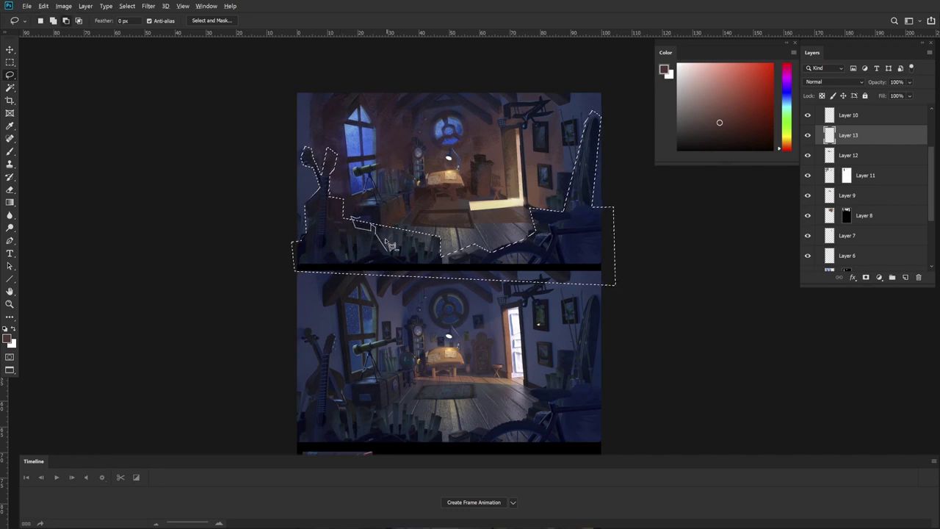
# Step: Subtract the gaps between the foreground books and objects from the selection, and turn it into a mask on Layer 13
pyautogui.moveTo(393, 259); pyautogui.dragTo(404, 232)
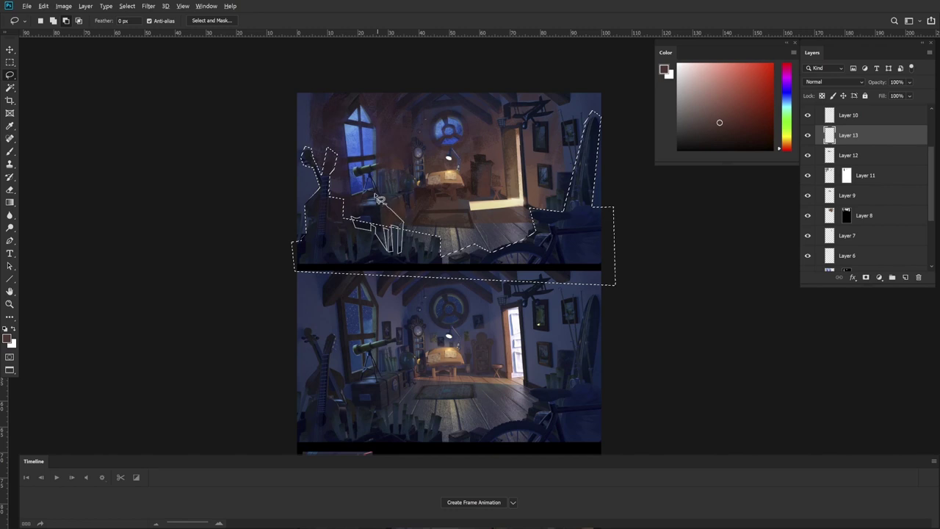
pyautogui.moveTo(378, 183); pyautogui.dragTo(375, 184)
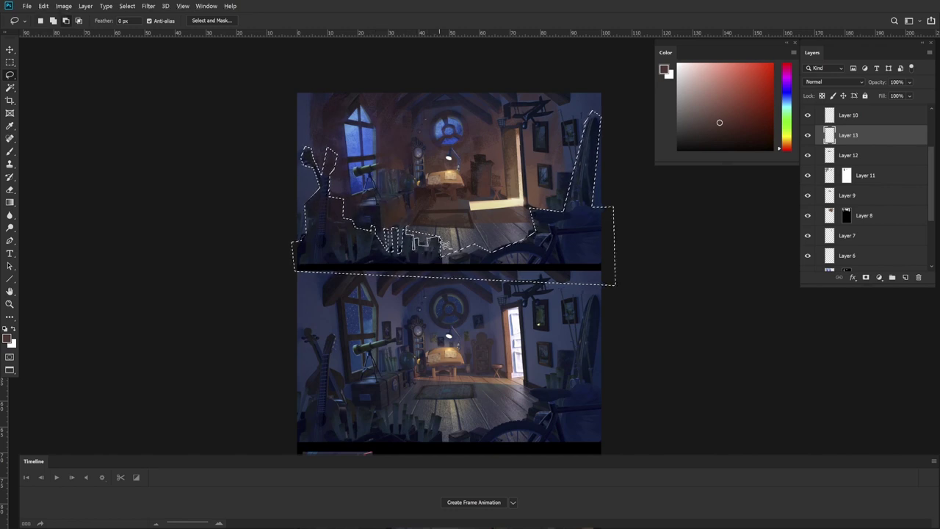
pyautogui.moveTo(400, 160); pyautogui.dragTo(401, 162)
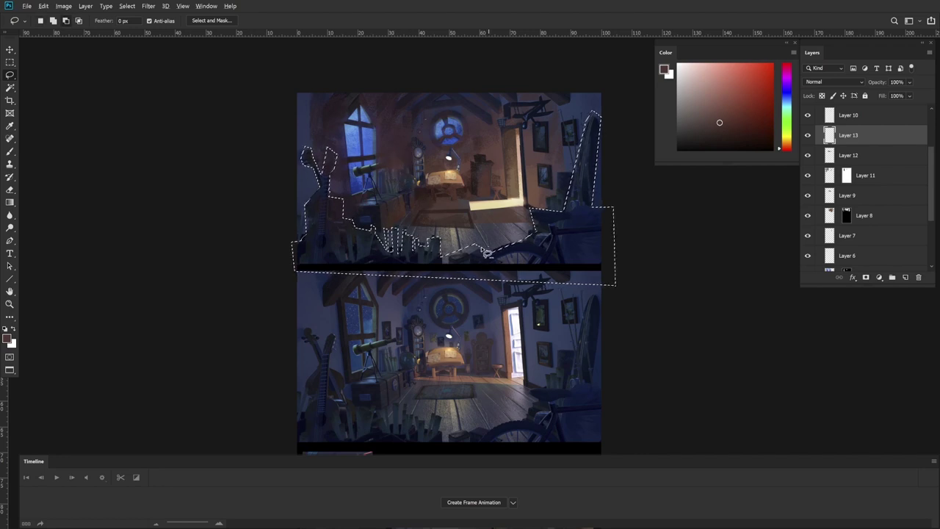
pyautogui.moveTo(487, 222); pyautogui.dragTo(485, 223)
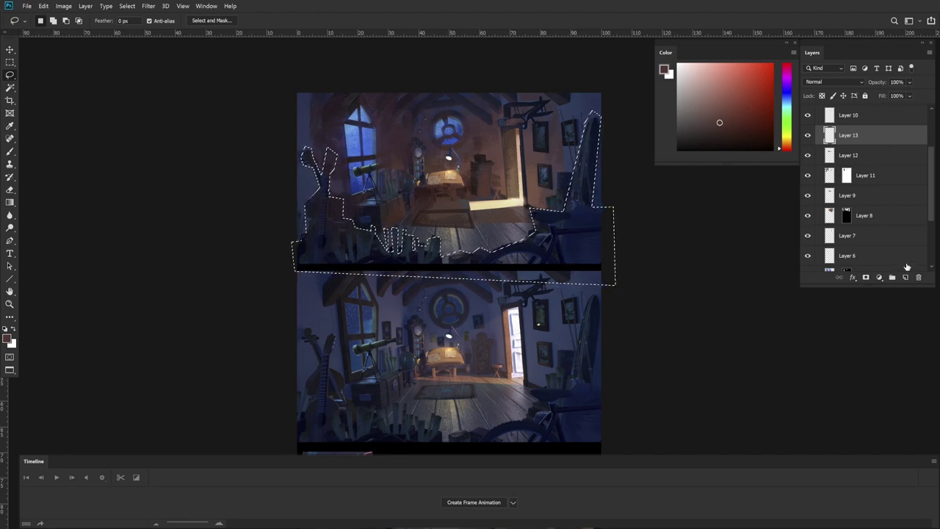
pyautogui.press('b')
pyautogui.click(866, 278)
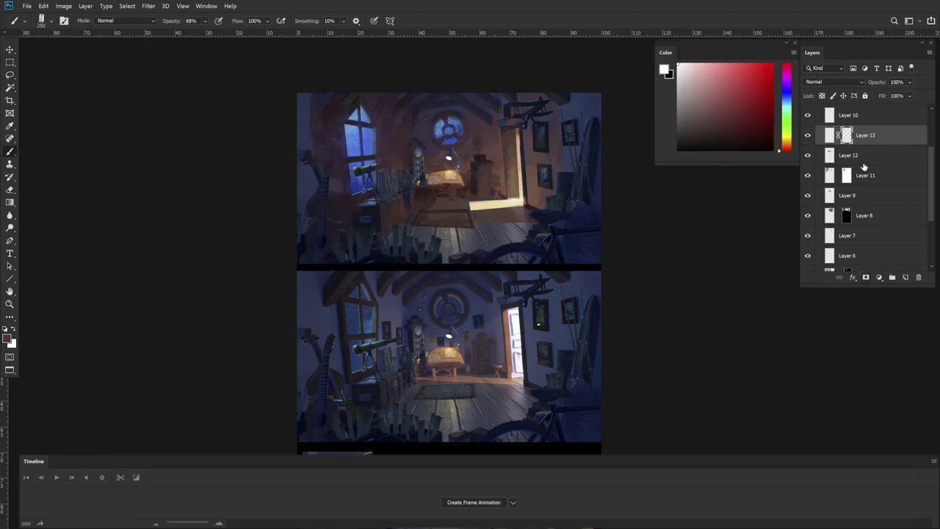
# Step: Darken the masked foreground on Layer 13 with a large brush in a near-black navy sampled from the lower corner
pyautogui.keyDown('alt'); pyautogui.click(380, 222); pyautogui.keyUp('alt')
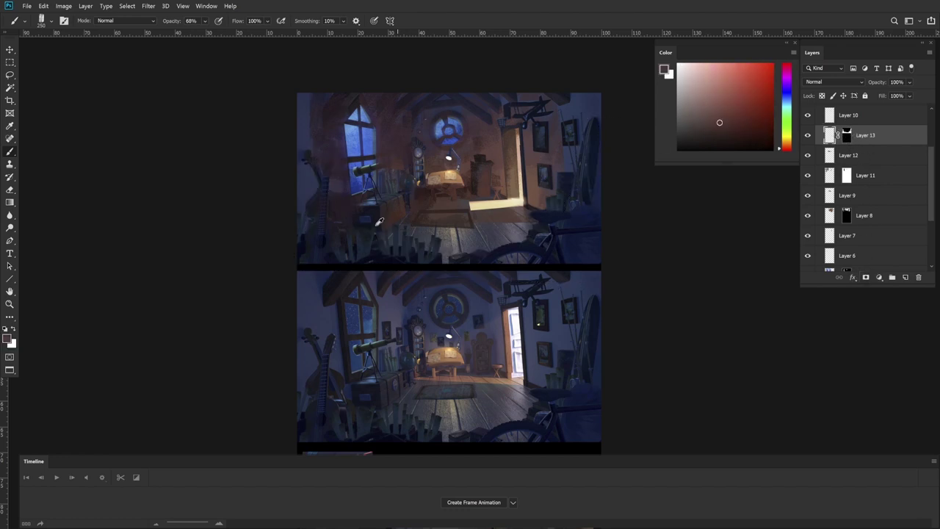
pyautogui.keyDown('alt'); pyautogui.click(300, 249); pyautogui.keyUp('alt')
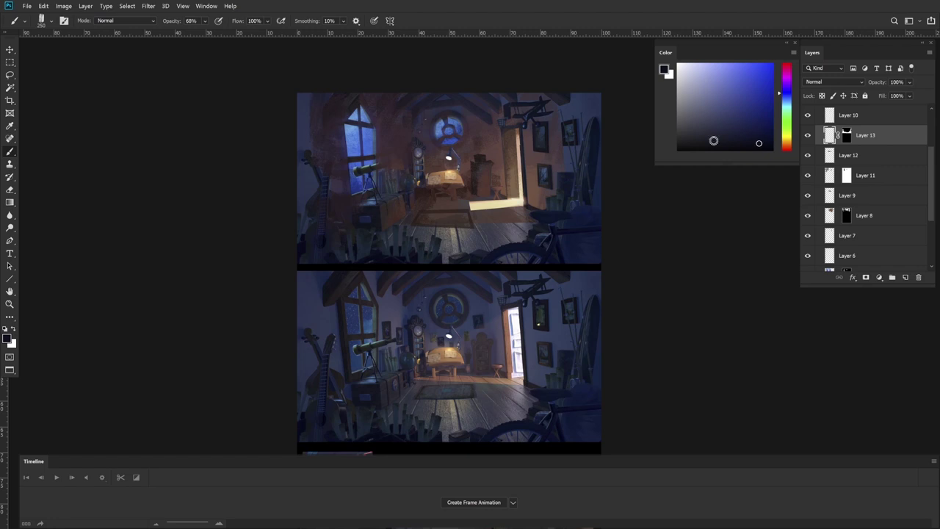
pyautogui.moveTo(329, 212)
pyautogui.mouseDown()
pyautogui.moveTo(315, 173)
pyautogui.moveTo(316, 255)
pyautogui.mouseUp()
pyautogui.moveTo(315, 225)
pyautogui.mouseDown()
pyautogui.moveTo(355, 223)
pyautogui.moveTo(337, 256)
pyautogui.moveTo(491, 294)
pyautogui.mouseUp()
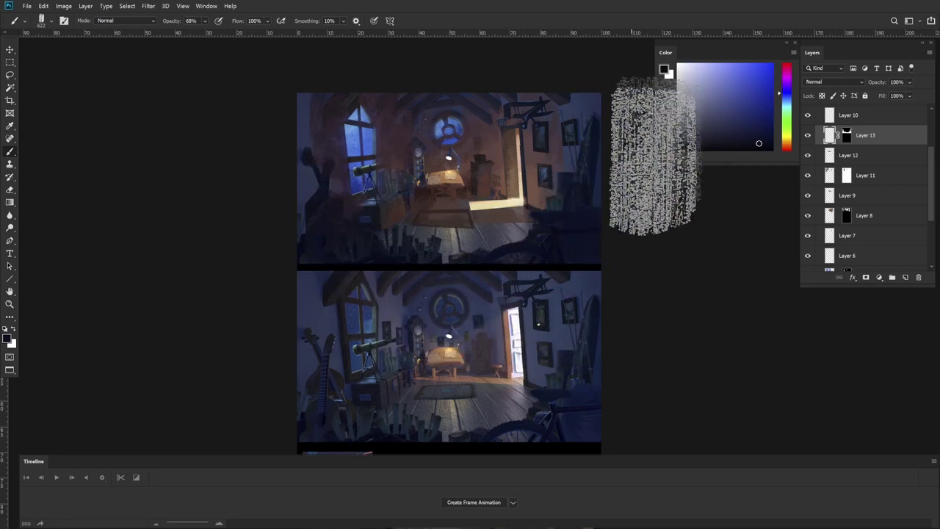
# Step: Examine the foreground shapes in the warm-lit reference images below the paintings, temporarily outlining them with the Lasso
pyautogui.moveTo(634, 350); pyautogui.dragTo(639, 319)
pyautogui.press('z')
pyautogui.moveTo(388, 409); pyautogui.dragTo(450, 363)
pyautogui.moveTo(574, 334); pyautogui.dragTo(544, 334)
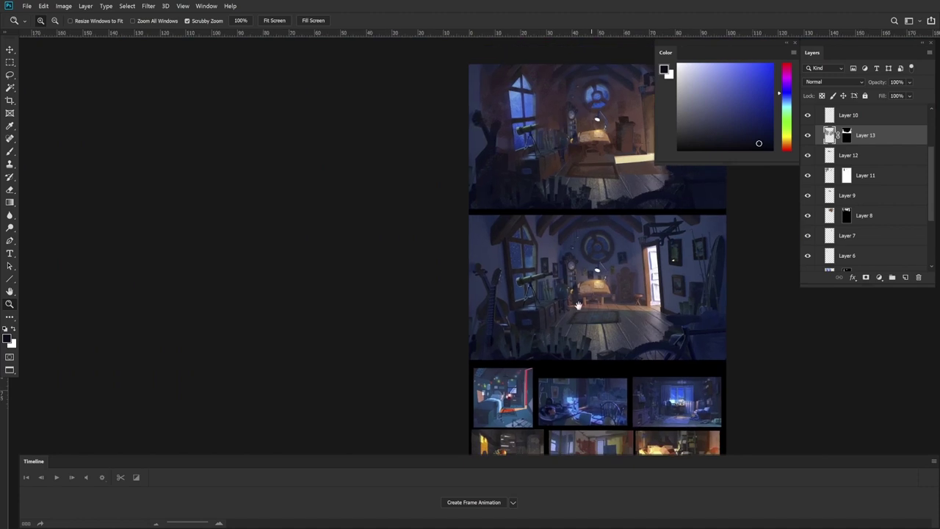
pyautogui.moveTo(580, 306); pyautogui.dragTo(467, 379)
pyautogui.moveTo(581, 398); pyautogui.dragTo(573, 44)
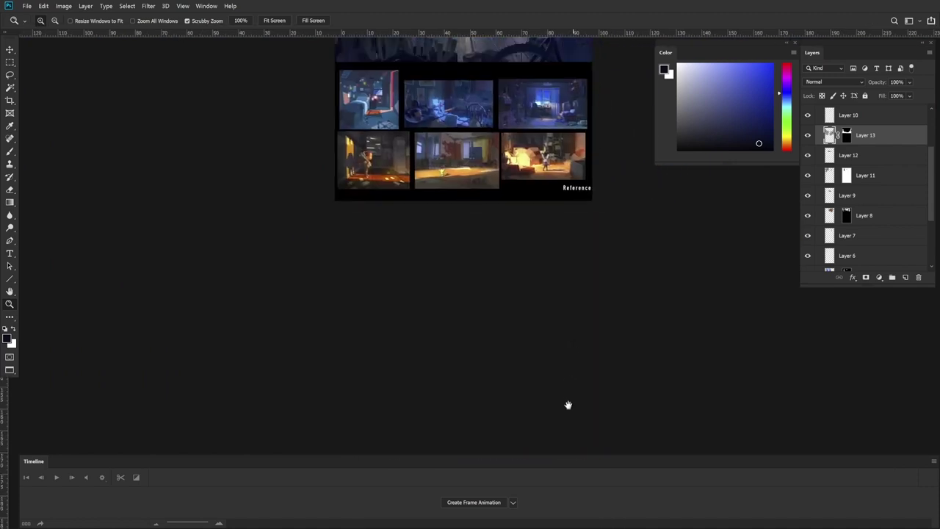
pyautogui.moveTo(554, 343); pyautogui.dragTo(554, 403)
pyautogui.click(450, 176)
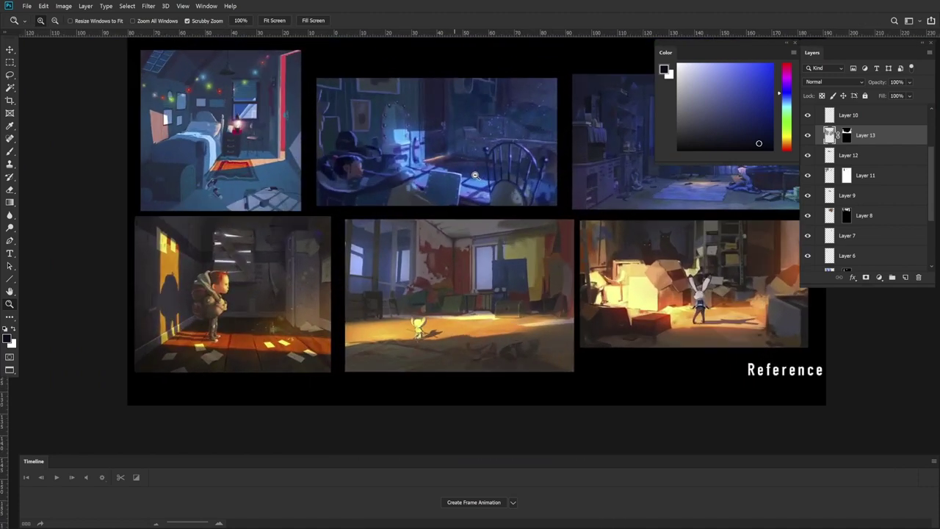
pyautogui.press('l')
pyautogui.moveTo(573, 261)
pyautogui.mouseDown()
pyautogui.moveTo(486, 254)
pyautogui.moveTo(429, 271)
pyautogui.mouseUp()
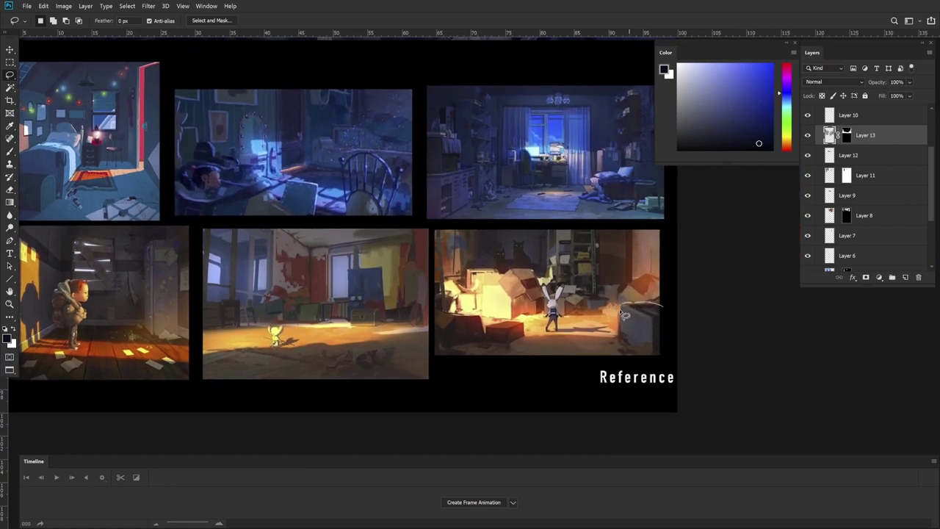
pyautogui.moveTo(621, 311)
pyautogui.mouseDown()
pyautogui.moveTo(620, 349)
pyautogui.moveTo(666, 349)
pyautogui.moveTo(667, 315)
pyautogui.mouseUp()
pyautogui.moveTo(429, 349)
pyautogui.mouseDown()
pyautogui.moveTo(482, 347)
pyautogui.moveTo(484, 320)
pyautogui.moveTo(436, 320)
pyautogui.mouseUp()
pyautogui.hotkey('ctrl', 'd')
pyautogui.moveTo(476, 344)
pyautogui.mouseDown()
pyautogui.moveTo(515, 342)
pyautogui.moveTo(477, 325)
pyautogui.mouseUp()
pyautogui.hotkey('ctrl', 'd')
# Step: Examine the foreground framing in the blue night reference with the chair, tracing it with temporary lasso outlines
pyautogui.moveTo(468, 292)
pyautogui.mouseDown()
pyautogui.moveTo(665, 304)
pyautogui.moveTo(644, 354)
pyautogui.moveTo(599, 387)
pyautogui.mouseUp()
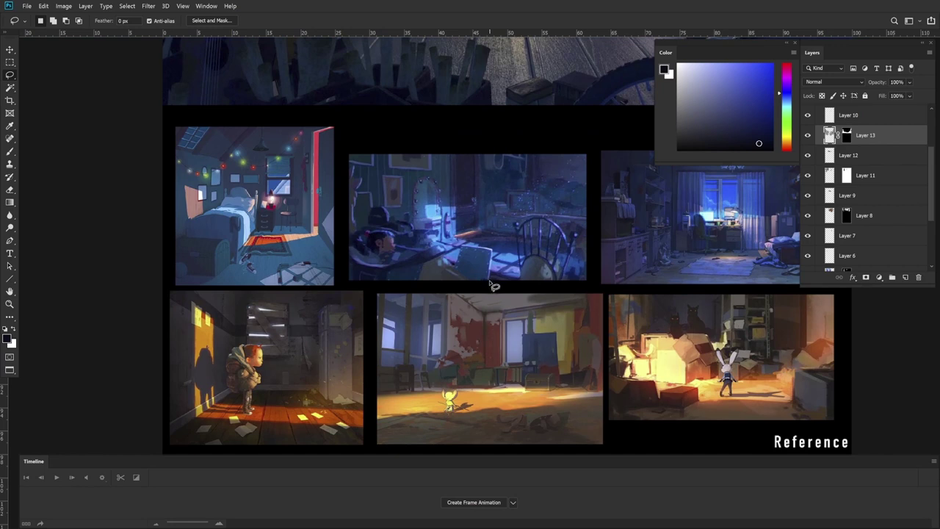
pyautogui.moveTo(459, 281); pyautogui.dragTo(457, 282)
pyautogui.moveTo(351, 251)
pyautogui.mouseDown()
pyautogui.moveTo(377, 268)
pyautogui.moveTo(441, 252)
pyautogui.mouseUp()
pyautogui.moveTo(446, 290)
pyautogui.mouseDown()
pyautogui.moveTo(455, 289)
pyautogui.moveTo(457, 263)
pyautogui.mouseUp()
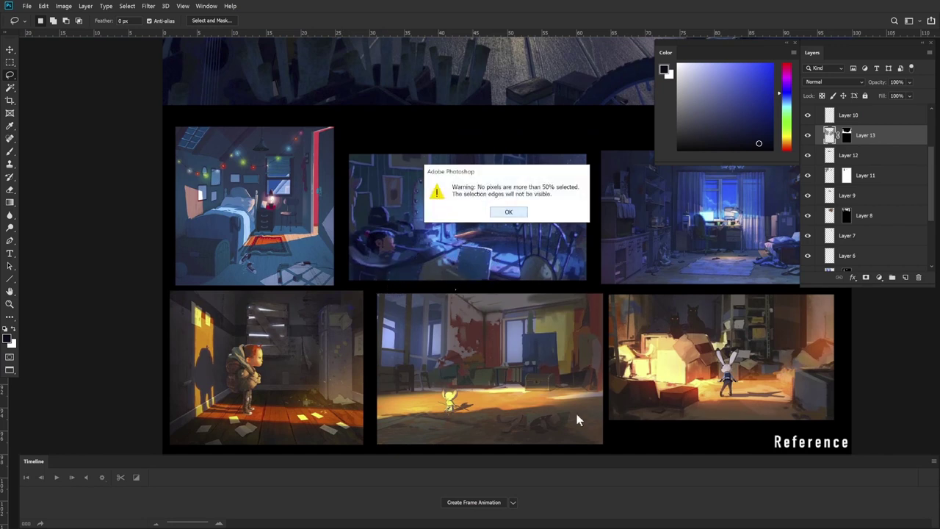
pyautogui.press('Return')
# Step: Compare the attic room paintings with the reference images for their foreground framing and light
pyautogui.moveTo(733, 314); pyautogui.dragTo(614, 366)
pyautogui.press('z')
pyautogui.press('l')
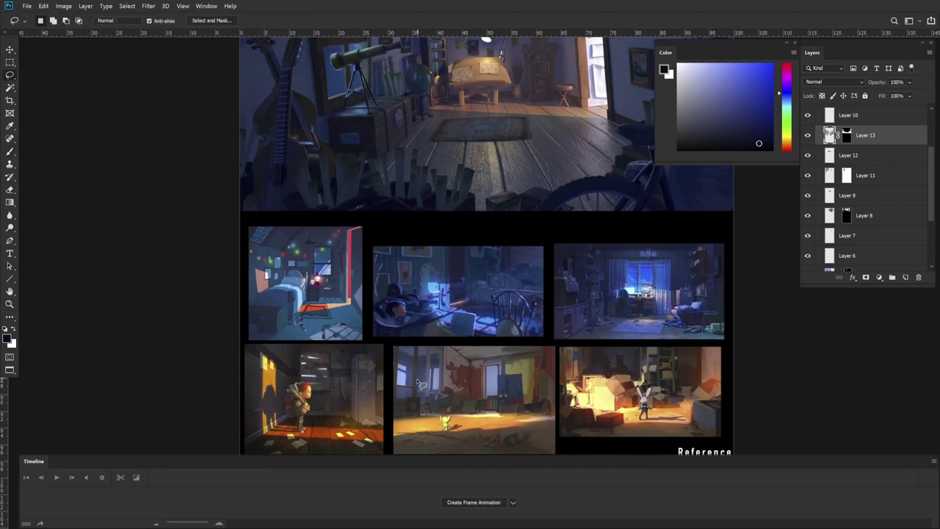
pyautogui.moveTo(567, 324); pyautogui.dragTo(525, 436)
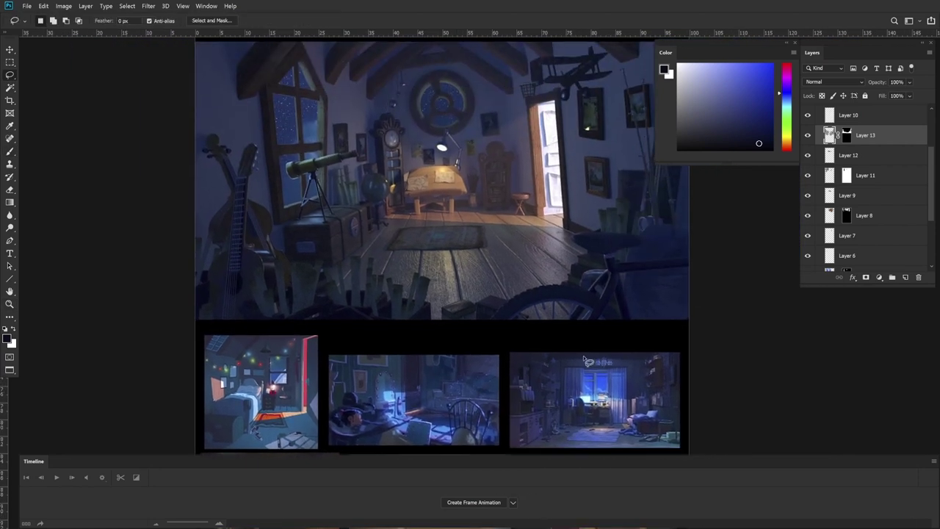
pyautogui.press('z')
pyautogui.moveTo(608, 321)
pyautogui.mouseDown()
pyautogui.moveTo(570, 317)
pyautogui.moveTo(578, 353)
pyautogui.mouseUp()
pyautogui.click(514, 370)
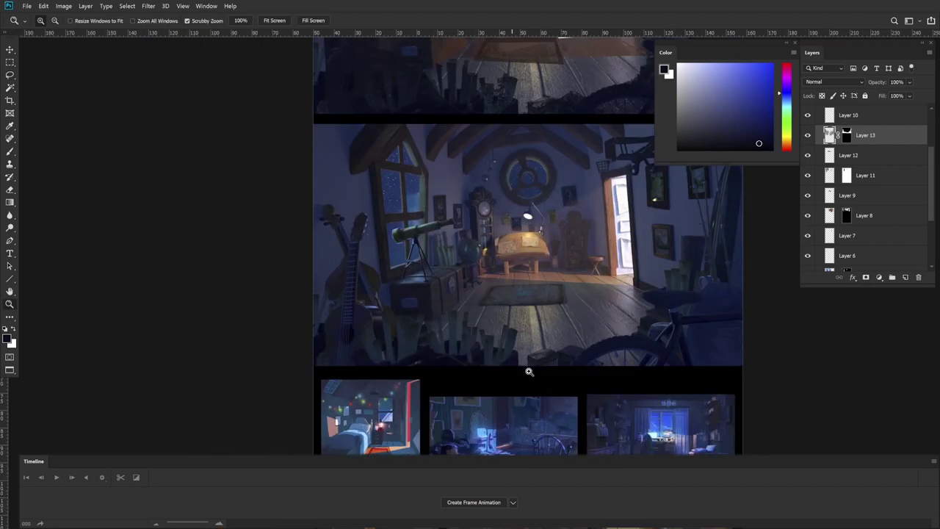
# Step: Examine the original attic painting's foreground with a temporary lasso outline, and compare the repainted version with Layer 13 hidden and shown
pyautogui.press('l')
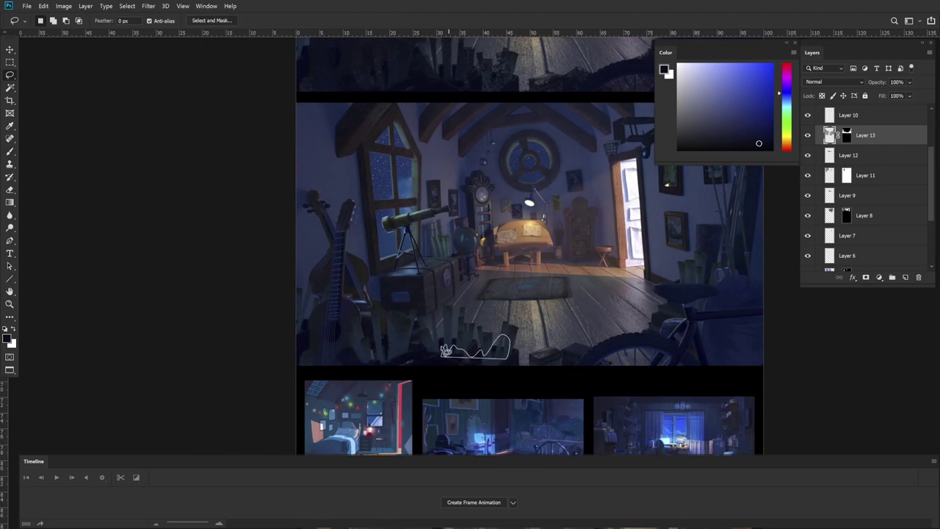
pyautogui.moveTo(403, 300)
pyautogui.mouseDown()
pyautogui.moveTo(432, 319)
pyautogui.moveTo(399, 312)
pyautogui.moveTo(378, 277)
pyautogui.moveTo(360, 329)
pyautogui.moveTo(357, 301)
pyautogui.moveTo(342, 291)
pyautogui.moveTo(354, 191)
pyautogui.mouseUp()
pyautogui.hotkey('ctrl', 'd')
pyautogui.moveTo(439, 192)
pyautogui.mouseDown()
pyautogui.moveTo(426, 346)
pyautogui.moveTo(407, 382)
pyautogui.mouseUp()
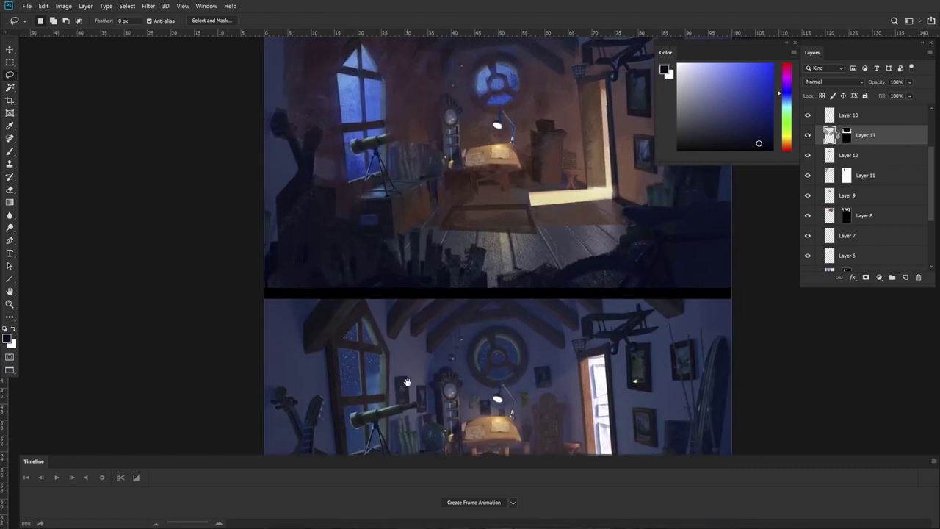
pyautogui.moveTo(424, 291); pyautogui.dragTo(420, 304)
pyautogui.moveTo(644, 260); pyautogui.dragTo(638, 260)
pyautogui.moveTo(603, 289); pyautogui.dragTo(565, 319)
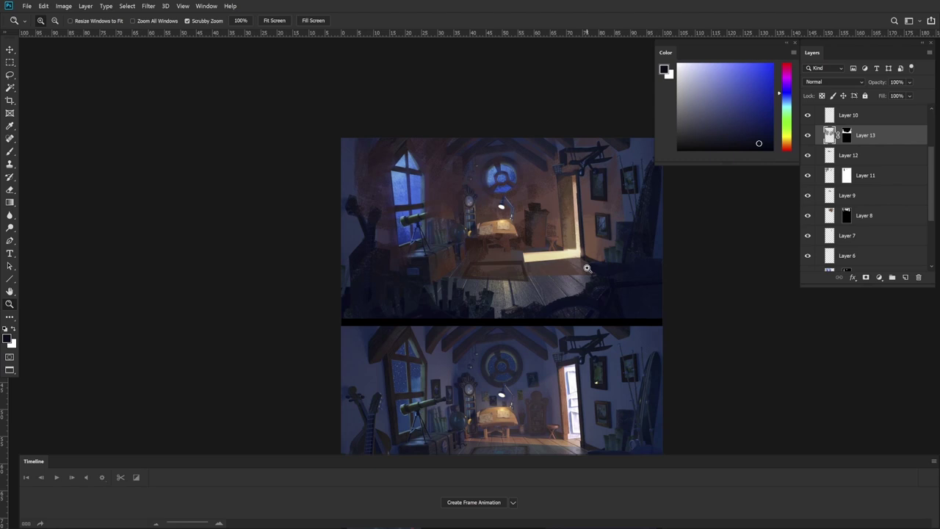
pyautogui.click(809, 136)
pyautogui.click(810, 135)
# Step: Lasso the guitar silhouette in the upper painting's foreground and darken it on Layer 13 with a near-black navy, clearing the selection
pyautogui.press('l')
pyautogui.moveTo(395, 321)
pyautogui.mouseDown()
pyautogui.moveTo(377, 265)
pyautogui.moveTo(385, 211)
pyautogui.moveTo(372, 191)
pyautogui.moveTo(361, 263)
pyautogui.moveTo(333, 332)
pyautogui.moveTo(354, 307)
pyautogui.moveTo(401, 334)
pyautogui.mouseUp()
pyautogui.press('b')
pyautogui.click(762, 143)
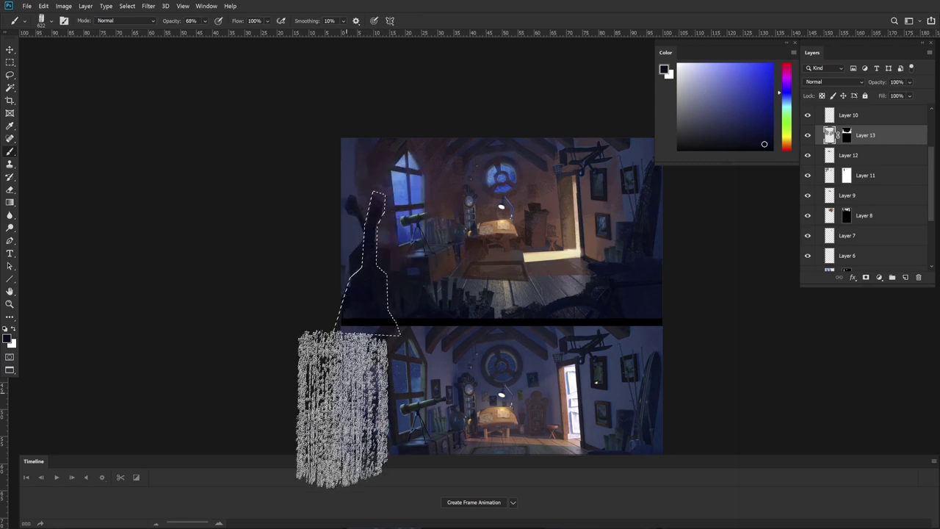
pyautogui.hotkey('ctrl', 'd')
# Step: Lasso the bicycle shape in the upper painting's right foreground and fill it with the near-black navy brush on Layer 13, clearing the selection
pyautogui.press('space')
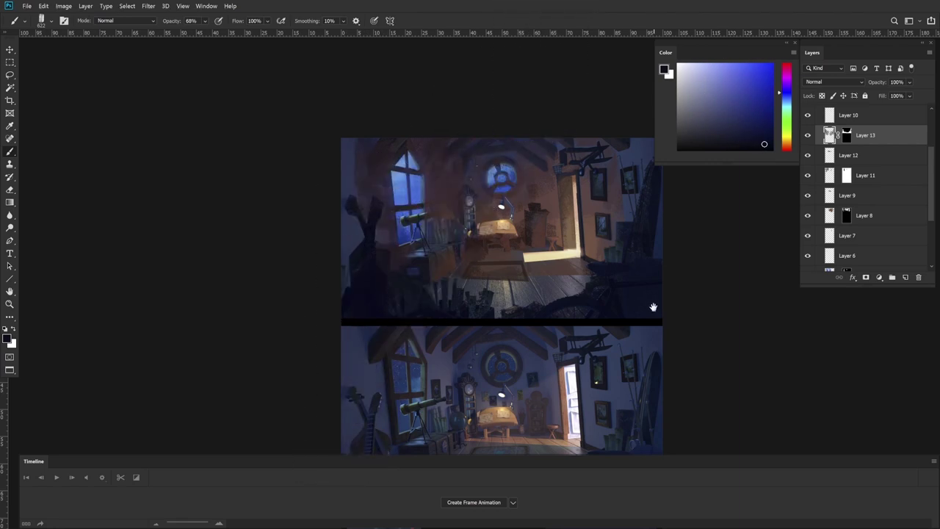
pyautogui.moveTo(653, 307); pyautogui.dragTo(624, 314)
pyautogui.press('l')
pyautogui.moveTo(512, 328)
pyautogui.mouseDown()
pyautogui.moveTo(518, 312)
pyautogui.moveTo(570, 310)
pyautogui.moveTo(608, 269)
pyautogui.moveTo(602, 286)
pyautogui.moveTo(641, 297)
pyautogui.moveTo(595, 301)
pyautogui.moveTo(601, 339)
pyautogui.moveTo(568, 347)
pyautogui.moveTo(501, 333)
pyautogui.mouseUp()
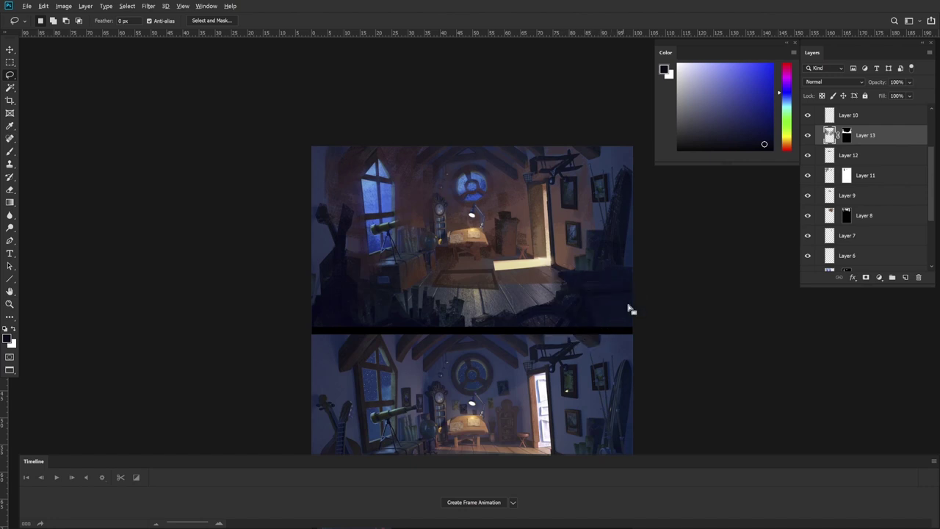
pyautogui.press('b')
pyautogui.moveTo(584, 314); pyautogui.dragTo(464, 428)
pyautogui.hotkey('ctrl', 'd')
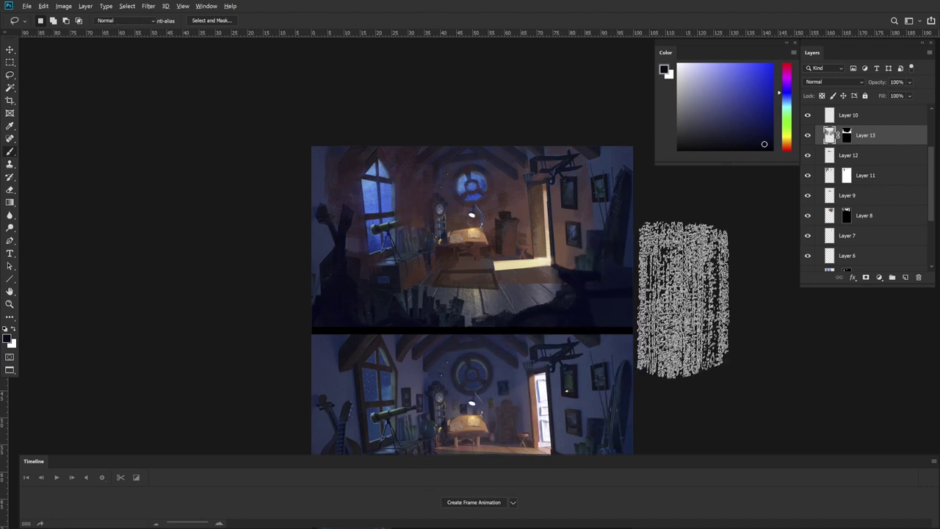
pyautogui.press('l')
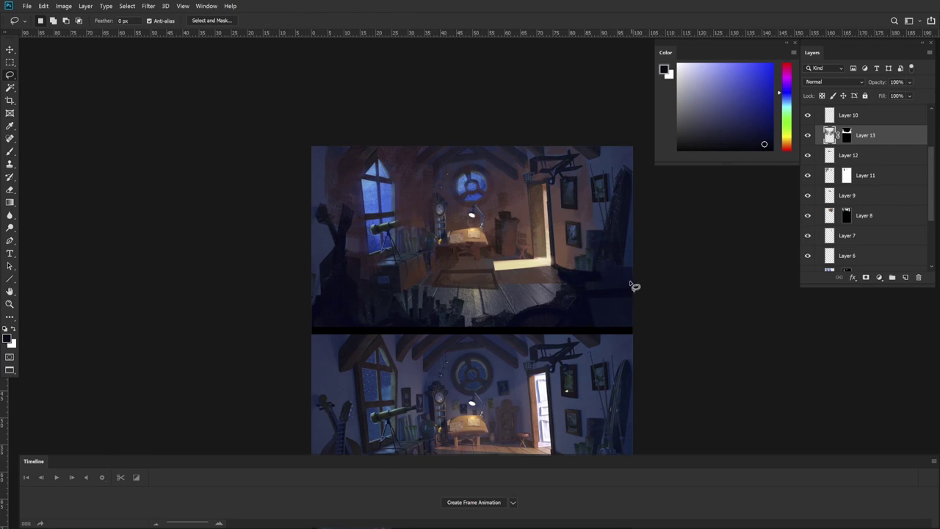
pyautogui.press('z')
pyautogui.moveTo(613, 307)
pyautogui.mouseDown()
pyautogui.moveTo(636, 290)
pyautogui.moveTo(613, 298)
pyautogui.mouseUp()
pyautogui.moveTo(604, 305); pyautogui.dragTo(612, 318)
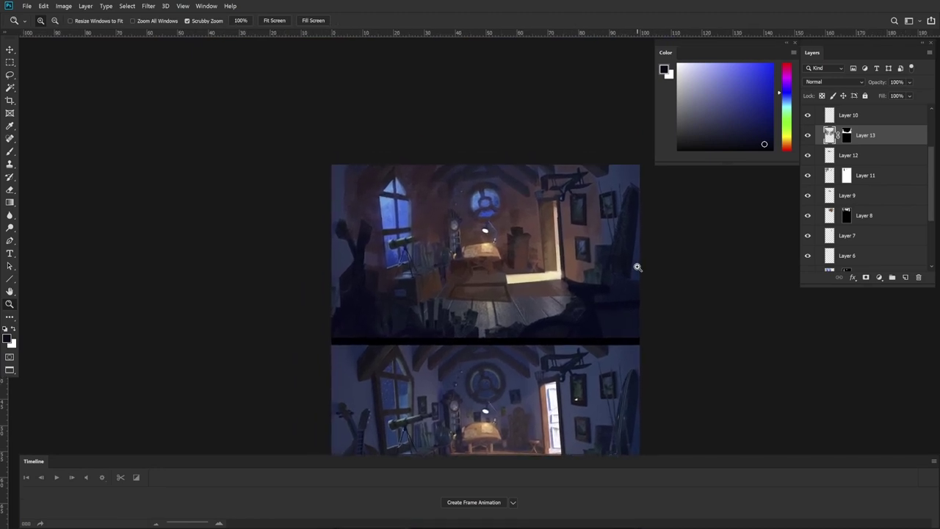
pyautogui.press('l')
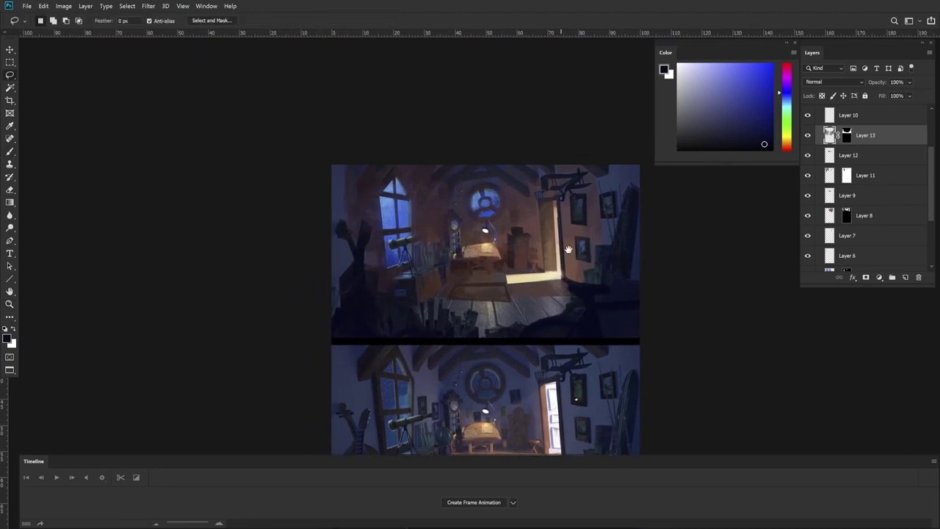
pyautogui.moveTo(590, 245); pyautogui.dragTo(507, 235)
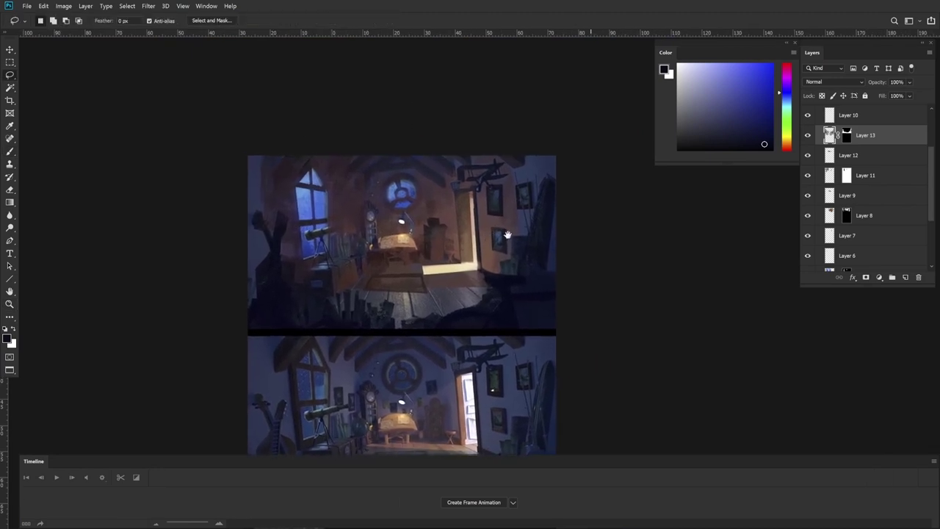
# Step: Add a new layer directly above Layer 12 and lasso the left wall around the guitar silhouette up to the arched window
pyautogui.click(883, 157)
pyautogui.click(906, 277)
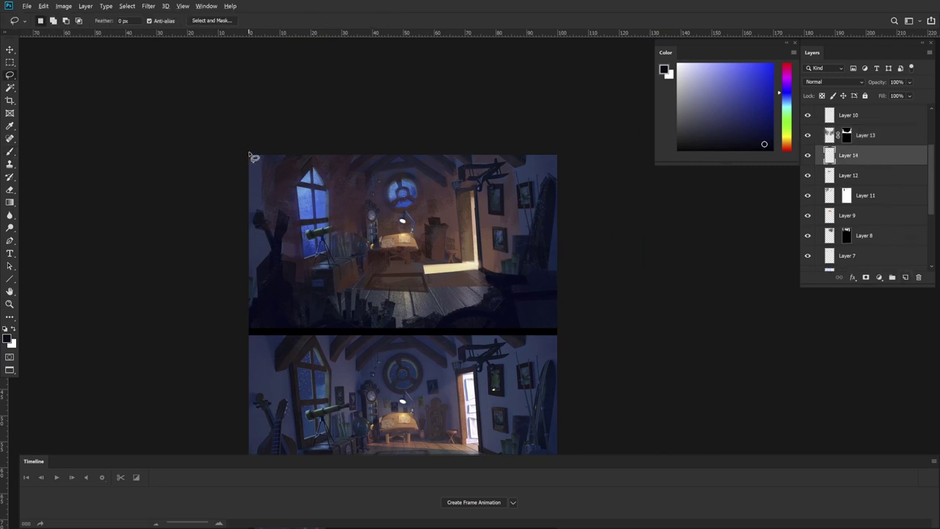
pyautogui.moveTo(249, 145)
pyautogui.mouseDown()
pyautogui.moveTo(249, 314)
pyautogui.moveTo(269, 262)
pyautogui.mouseUp()
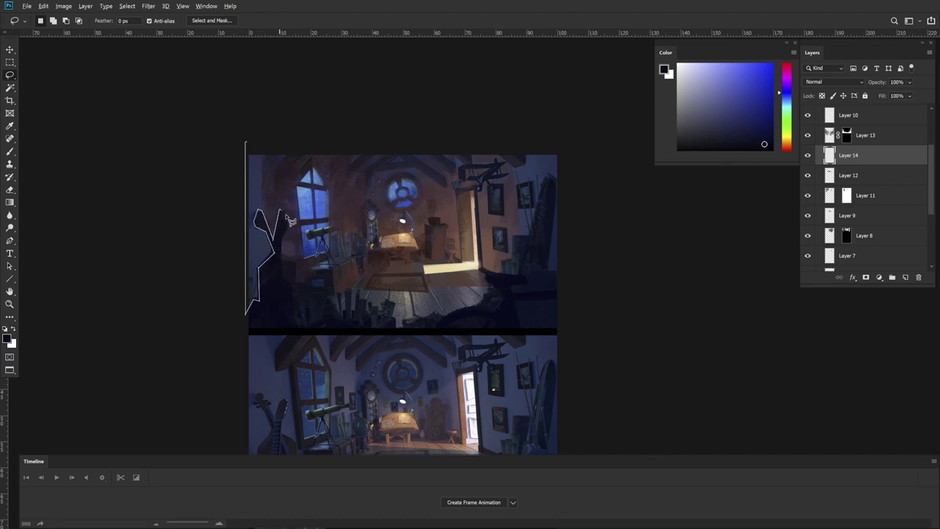
pyautogui.moveTo(285, 244)
pyautogui.mouseDown()
pyautogui.moveTo(313, 295)
pyautogui.moveTo(313, 285)
pyautogui.mouseUp()
pyautogui.keyDown('alt'); pyautogui.click(294, 172); pyautogui.keyUp('alt')
pyautogui.keyDown('alt'); pyautogui.click(319, 141); pyautogui.keyUp('alt')
pyautogui.keyDown('alt'); pyautogui.click(296, 100); pyautogui.keyUp('alt')
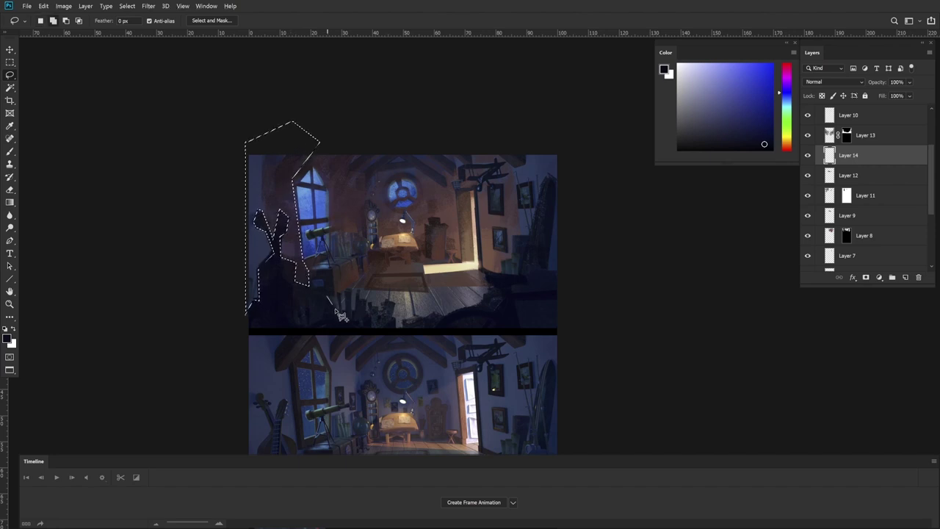
# Step: Add the floor to the selection, tracing the jagged foreground objects and returning below the doorway light and desk to the left wall
pyautogui.moveTo(339, 297)
pyautogui.mouseDown()
pyautogui.moveTo(343, 310)
pyautogui.moveTo(345, 293)
pyautogui.moveTo(359, 313)
pyautogui.moveTo(398, 308)
pyautogui.moveTo(412, 323)
pyautogui.moveTo(485, 308)
pyautogui.mouseUp()
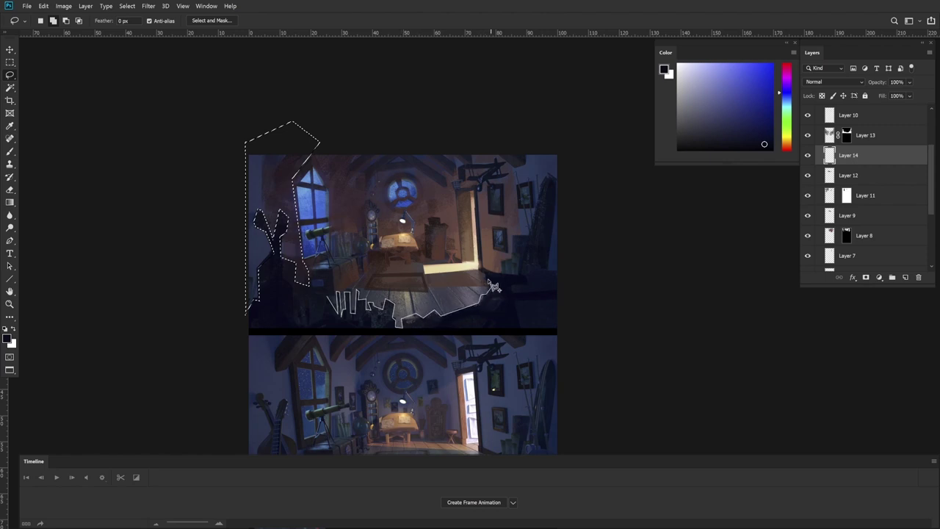
pyautogui.moveTo(481, 253)
pyautogui.mouseDown()
pyautogui.moveTo(485, 275)
pyautogui.moveTo(370, 290)
pyautogui.moveTo(372, 250)
pyautogui.moveTo(427, 263)
pyautogui.moveTo(432, 281)
pyautogui.moveTo(371, 271)
pyautogui.moveTo(343, 288)
pyautogui.moveTo(312, 276)
pyautogui.mouseUp()
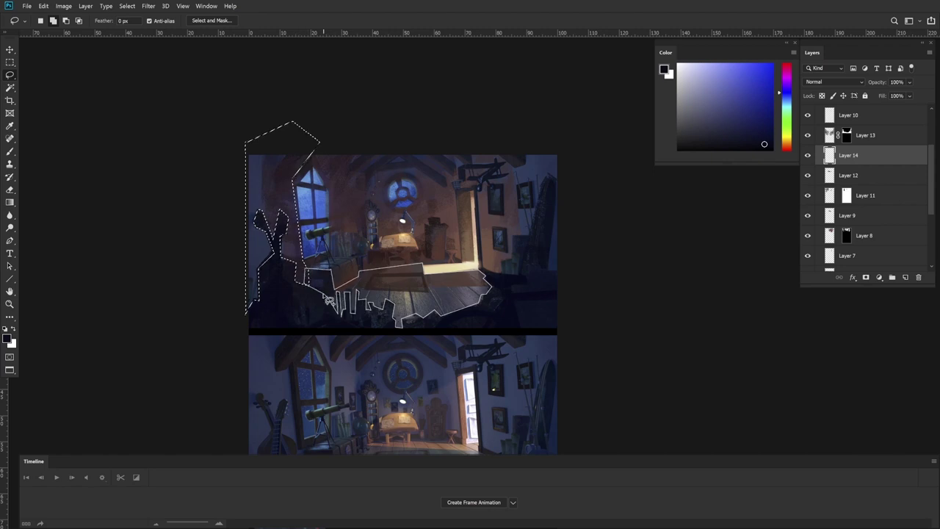
pyautogui.moveTo(328, 299); pyautogui.dragTo(330, 289)
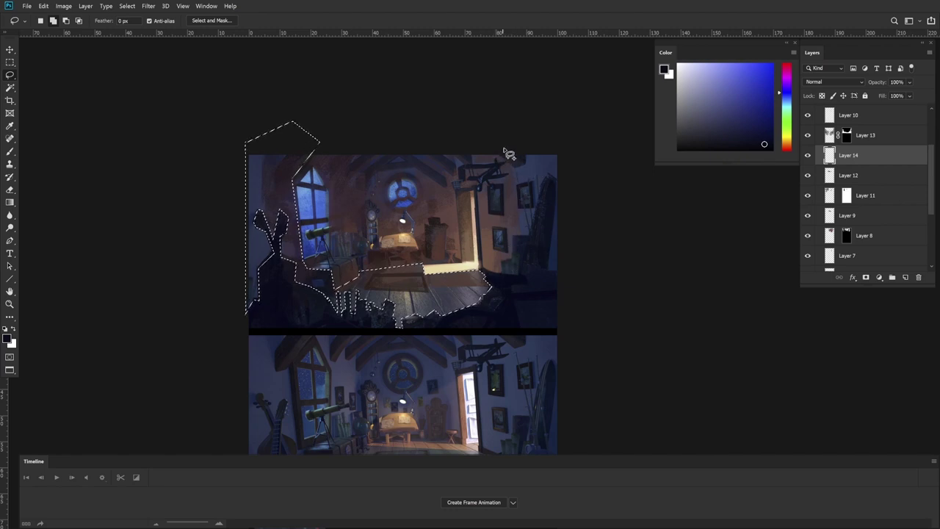
# Step: Add the right wall around the small framed picture and surfboard to the selection, plus the narrow strip beside the arched window
pyautogui.moveTo(507, 160); pyautogui.dragTo(514, 235)
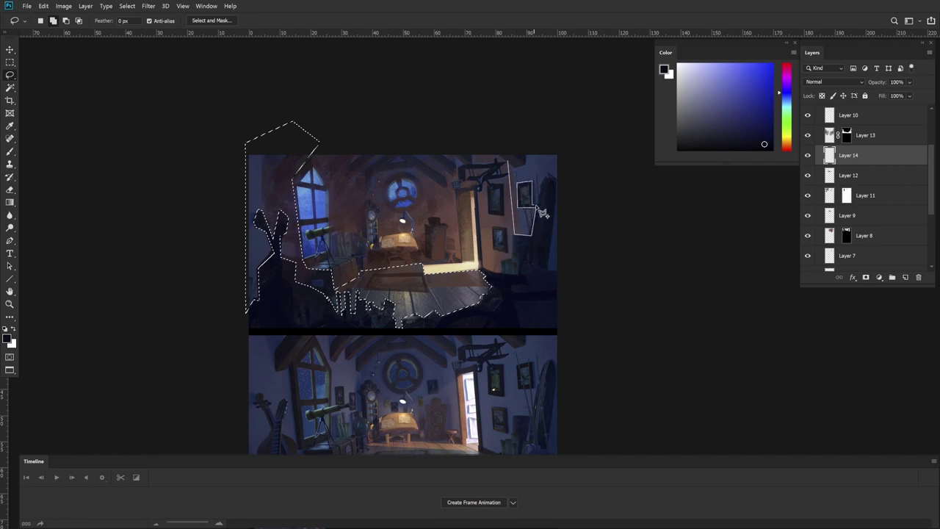
pyautogui.moveTo(551, 178)
pyautogui.mouseDown()
pyautogui.moveTo(547, 272)
pyautogui.moveTo(567, 271)
pyautogui.moveTo(568, 154)
pyautogui.moveTo(565, 145)
pyautogui.moveTo(515, 155)
pyautogui.mouseUp()
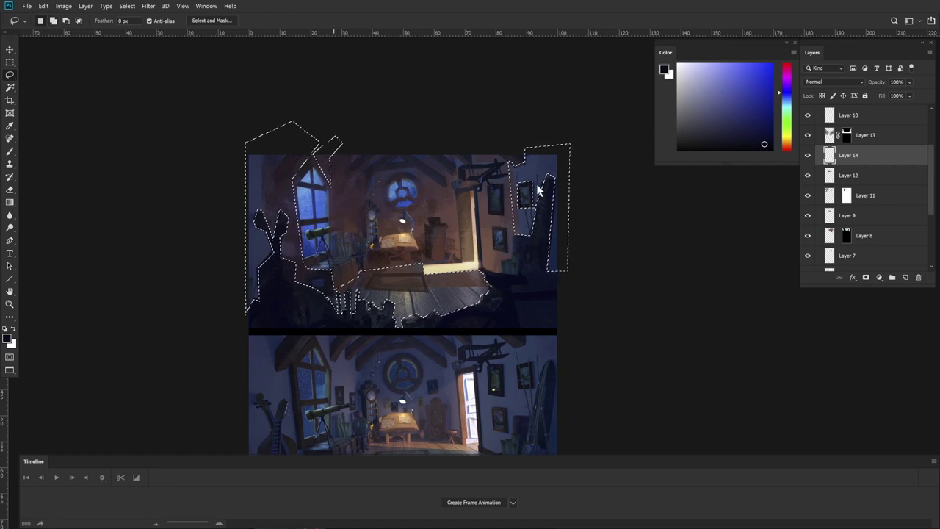
pyautogui.moveTo(541, 189); pyautogui.dragTo(562, 139)
# Step: Brush muted dark blue tones over the selected walls and floor of the upper painting
pyautogui.press('b')
pyautogui.click(727, 123)
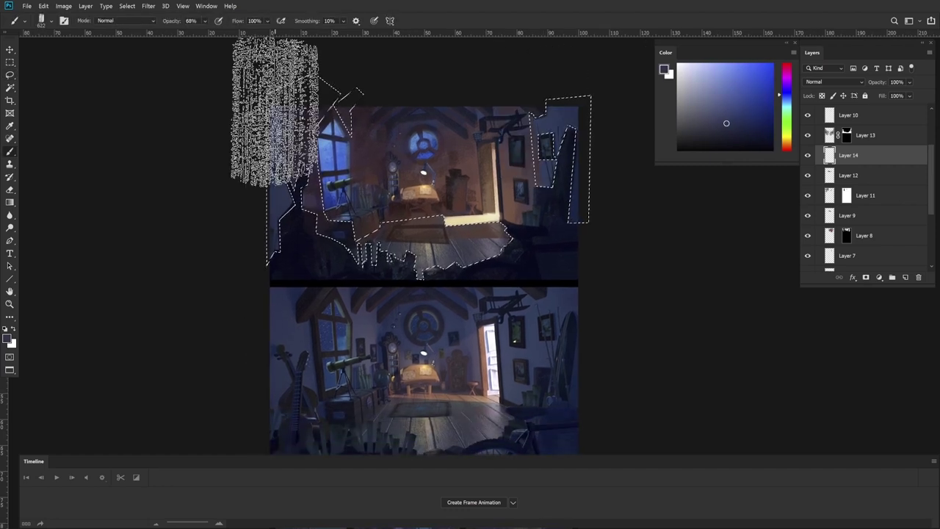
pyautogui.click(748, 119)
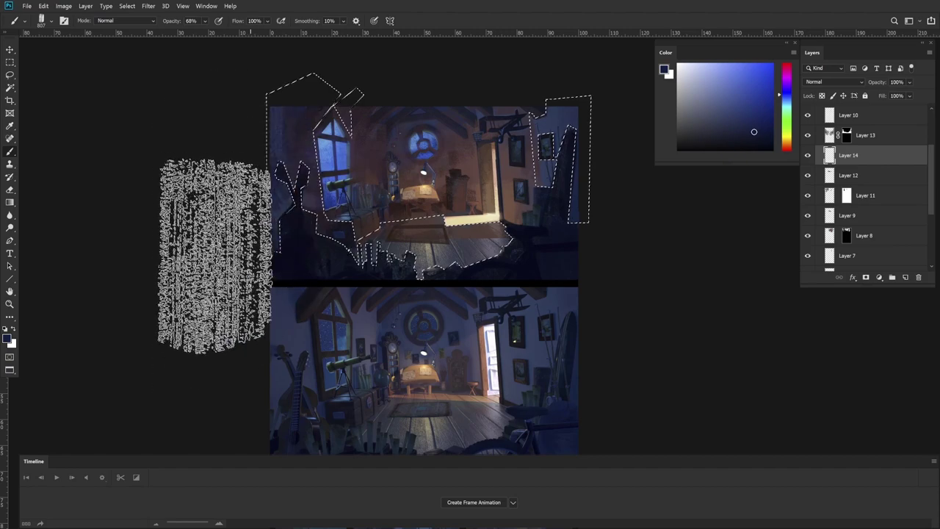
pyautogui.moveTo(388, 331)
pyautogui.mouseDown()
pyautogui.moveTo(355, 371)
pyautogui.moveTo(414, 365)
pyautogui.moveTo(410, 327)
pyautogui.moveTo(430, 367)
pyautogui.moveTo(454, 331)
pyautogui.moveTo(490, 352)
pyautogui.moveTo(434, 330)
pyautogui.moveTo(367, 365)
pyautogui.moveTo(376, 326)
pyautogui.moveTo(374, 358)
pyautogui.moveTo(560, 304)
pyautogui.moveTo(625, 250)
pyautogui.moveTo(607, 181)
pyautogui.moveTo(631, 146)
pyautogui.moveTo(599, 150)
pyautogui.moveTo(627, 128)
pyautogui.moveTo(640, 138)
pyautogui.moveTo(599, 172)
pyautogui.moveTo(599, 137)
pyautogui.mouseUp()
pyautogui.moveTo(571, 301); pyautogui.dragTo(553, 328)
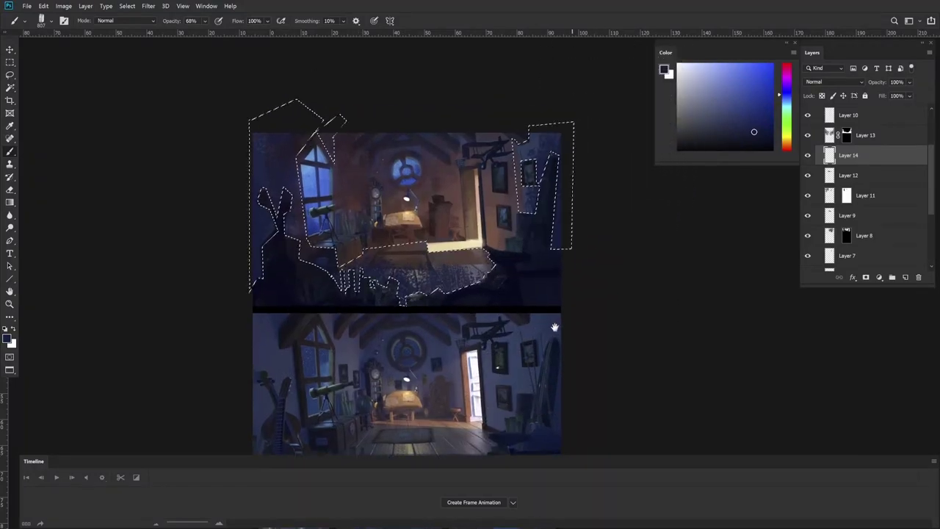
# Step: Paint the selected right wall with dark purple-blue tones using a 417 px brush at 66% opacity, and clear the selection
pyautogui.keyDown('alt'); pyautogui.rightClick(552, 136); pyautogui.keyUp('alt')
pyautogui.moveTo(535, 136); pyautogui.dragTo(471, 118)
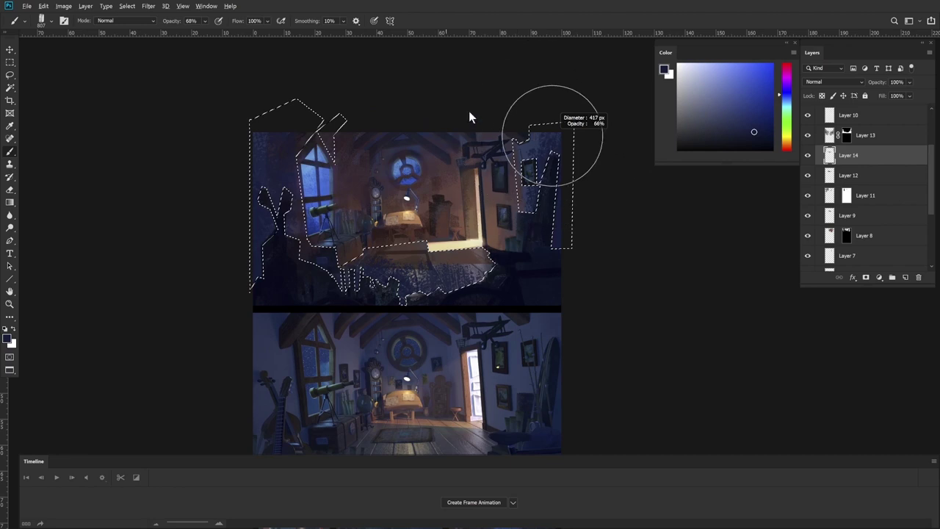
pyautogui.moveTo(556, 143)
pyautogui.mouseDown()
pyautogui.moveTo(514, 163)
pyautogui.moveTo(533, 168)
pyautogui.moveTo(531, 121)
pyautogui.mouseUp()
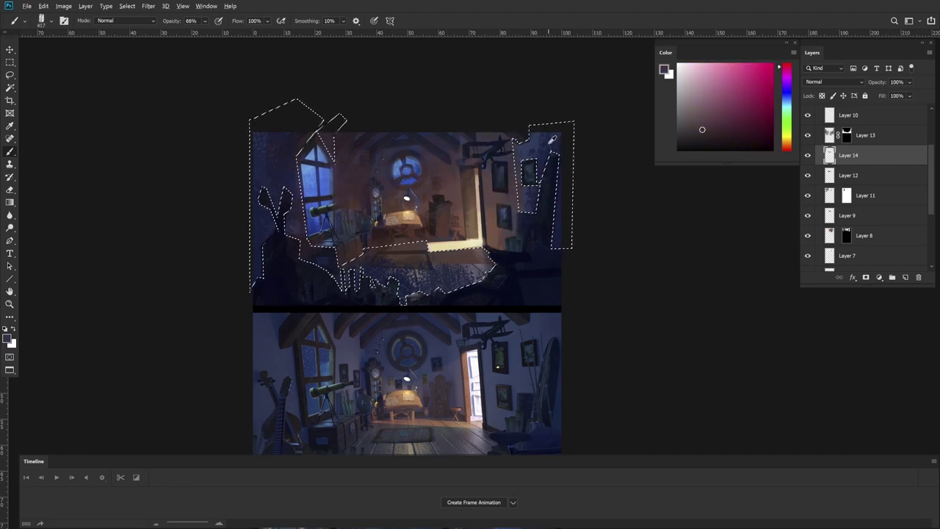
pyautogui.keyDown('alt'); pyautogui.click(547, 141); pyautogui.keyUp('alt')
pyautogui.click(748, 128)
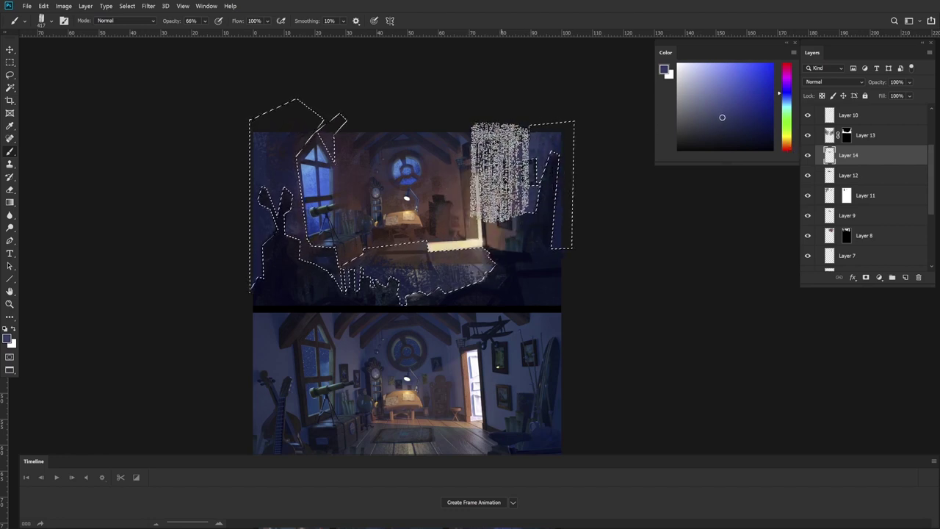
pyautogui.keyDown('alt'); pyautogui.click(539, 137); pyautogui.keyUp('alt')
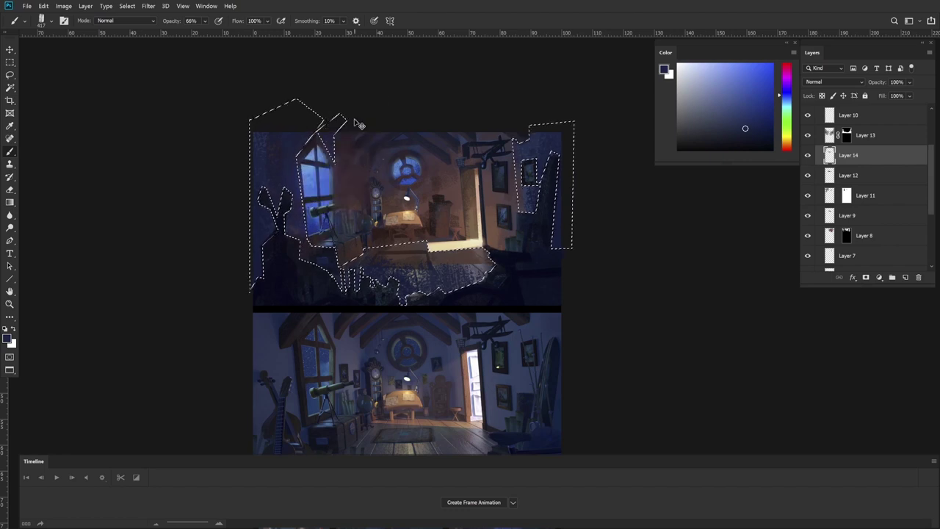
pyautogui.hotkey('ctrl', 'd')
# Step: Sample the wall shadow and fridge colours in the reference image of the backpack character to study its dark tones
pyautogui.moveTo(562, 368); pyautogui.dragTo(642, 63)
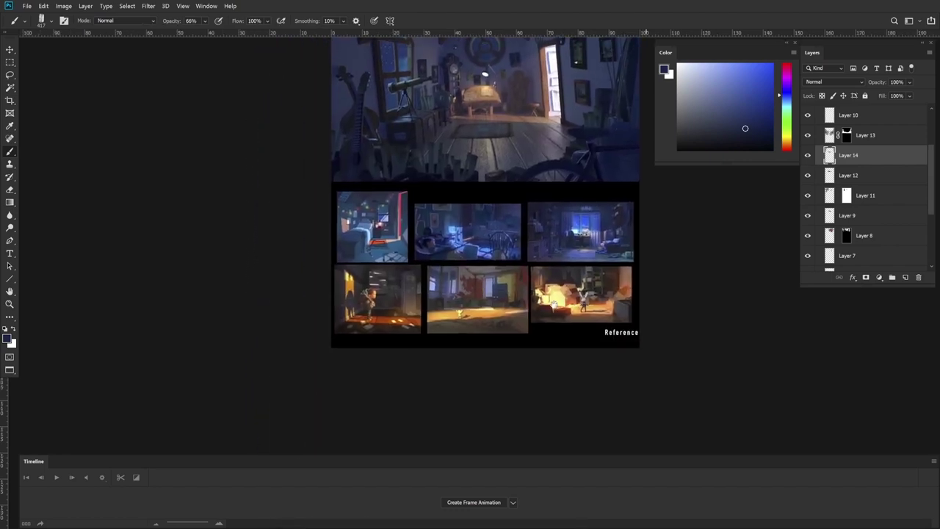
pyautogui.press('z')
pyautogui.moveTo(331, 279); pyautogui.dragTo(371, 275)
pyautogui.press('b')
pyautogui.keyDown('alt'); pyautogui.click(344, 193); pyautogui.keyUp('alt')
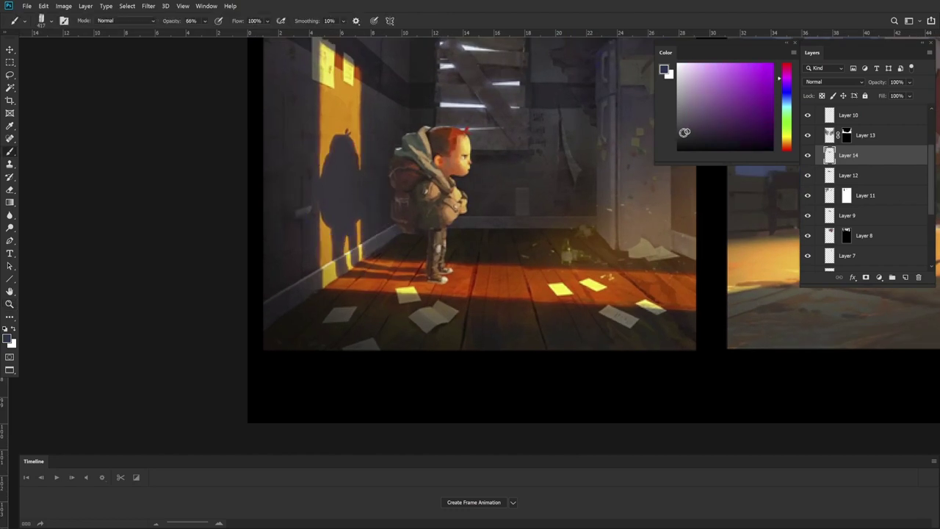
pyautogui.keyDown('alt'); pyautogui.click(634, 155); pyautogui.keyUp('alt')
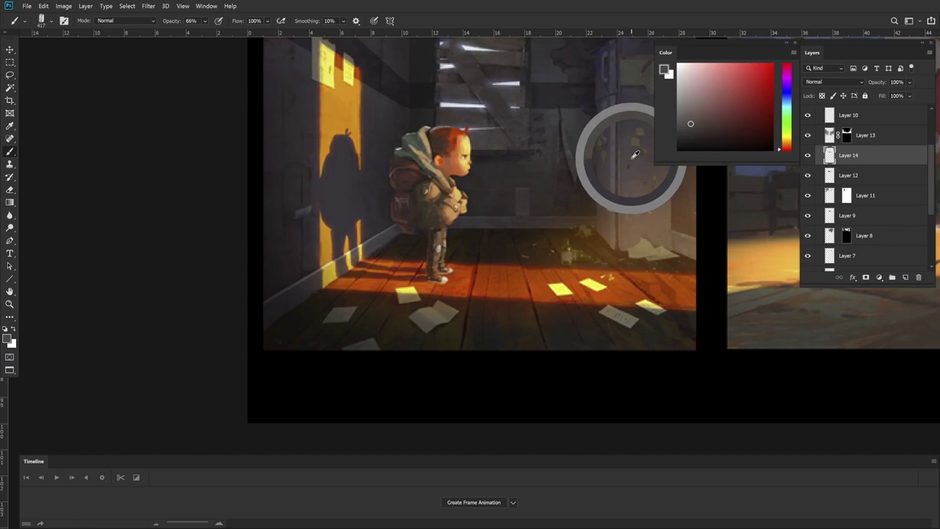
pyautogui.moveTo(633, 154); pyautogui.dragTo(424, 90)
pyautogui.moveTo(473, 186); pyautogui.dragTo(372, 331)
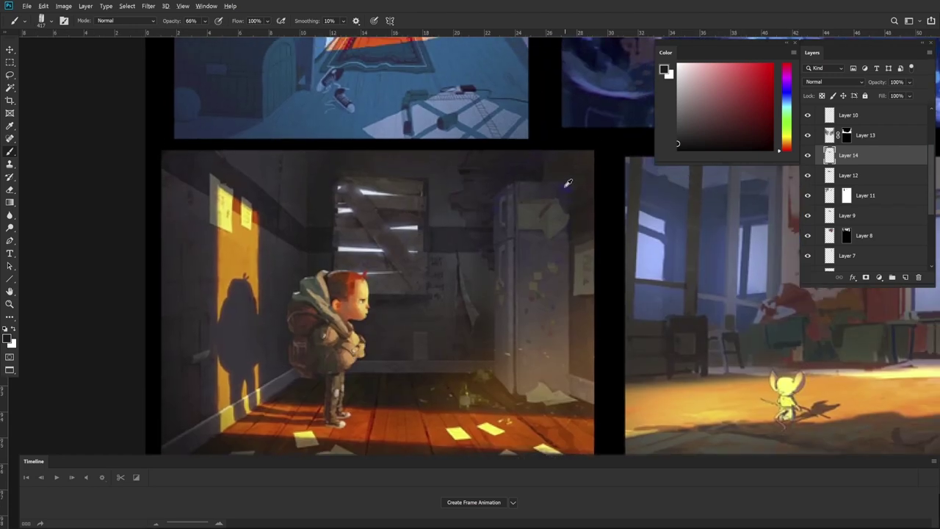
pyautogui.keyDown('alt'); pyautogui.click(565, 187); pyautogui.keyUp('alt')
pyautogui.moveTo(568, 204)
pyautogui.mouseDown()
pyautogui.moveTo(543, 197)
pyautogui.moveTo(465, 309)
pyautogui.mouseUp()
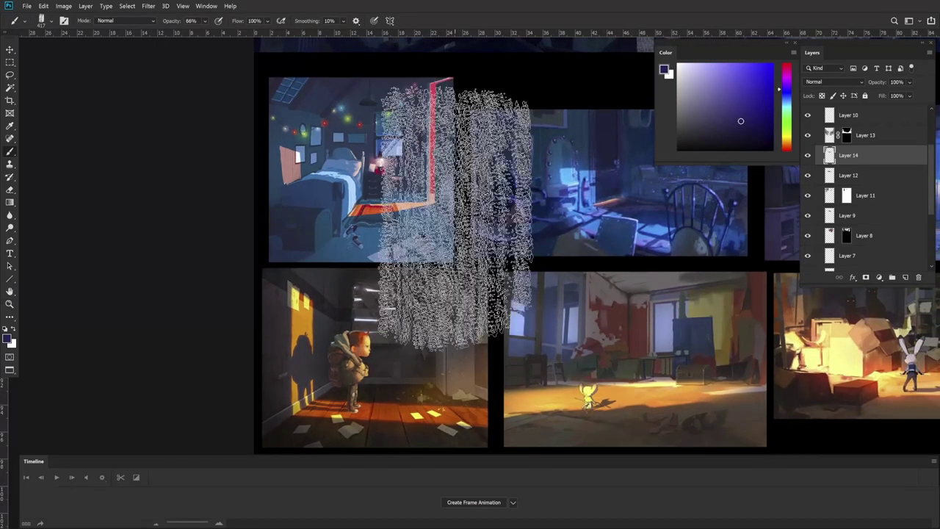
# Step: Sample the warm light accent near the centre of the blue night-interior reference with the spindle-back chair
pyautogui.moveTo(573, 281); pyautogui.dragTo(433, 297)
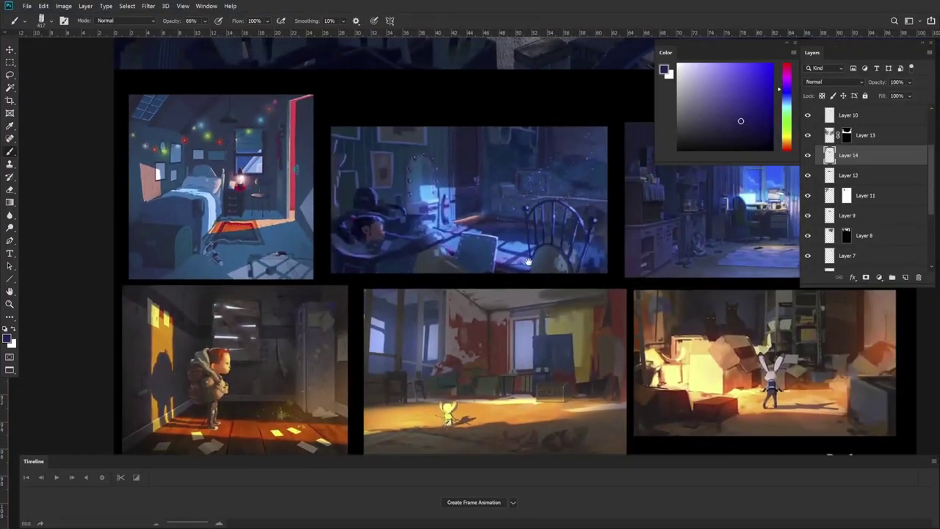
pyautogui.moveTo(528, 263)
pyautogui.mouseDown()
pyautogui.moveTo(400, 335)
pyautogui.moveTo(428, 331)
pyautogui.mouseUp()
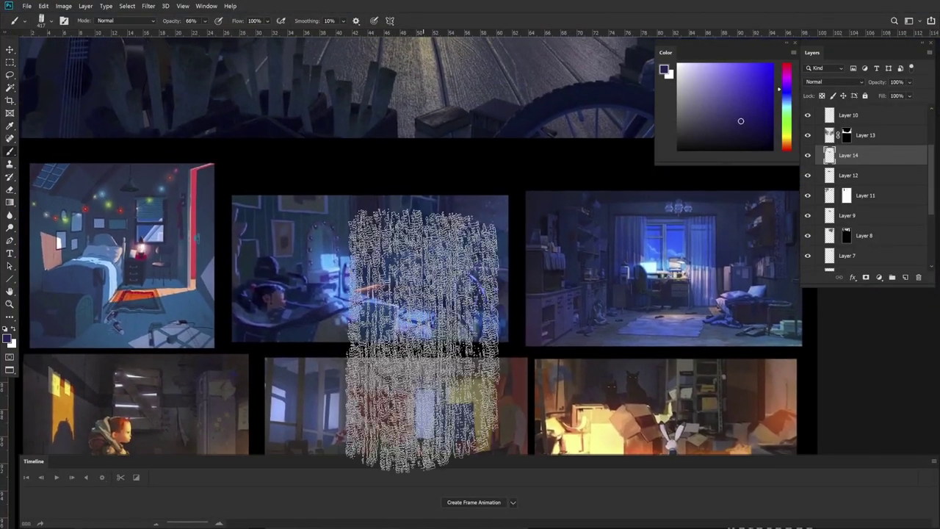
pyautogui.keyDown('alt'); pyautogui.click(382, 285); pyautogui.keyUp('alt')
pyautogui.moveTo(380, 284); pyautogui.dragTo(371, 288)
pyautogui.moveTo(512, 327); pyautogui.dragTo(472, 316)
pyautogui.hotkey('alt', 'space')
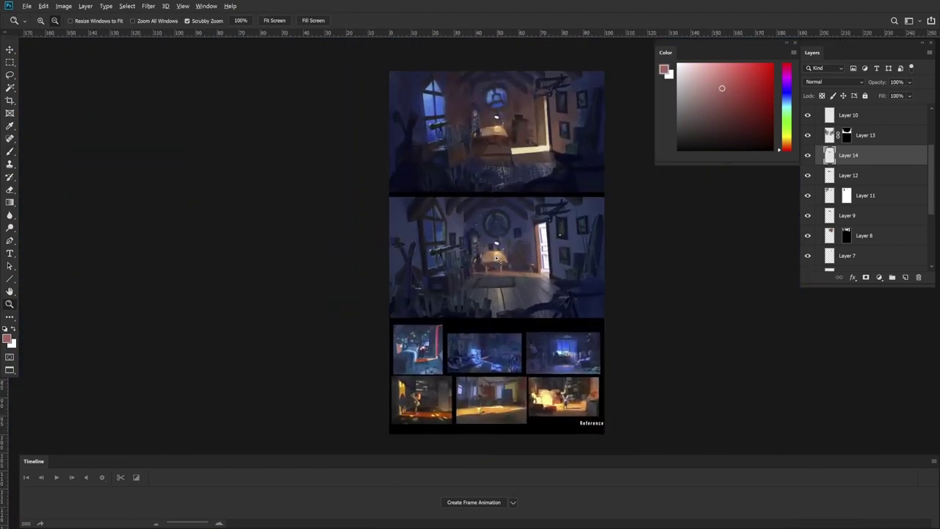
pyautogui.moveTo(513, 231)
pyautogui.mouseDown()
pyautogui.moveTo(482, 281)
pyautogui.moveTo(508, 220)
pyautogui.mouseUp()
pyautogui.scroll(2, 507, 221)
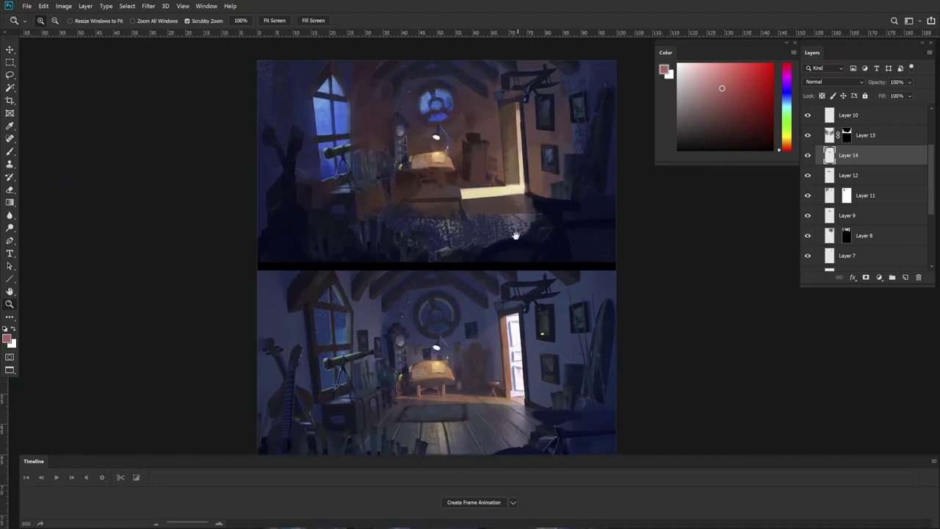
pyautogui.hscroll(-1, 514, 231)
pyautogui.press('l')
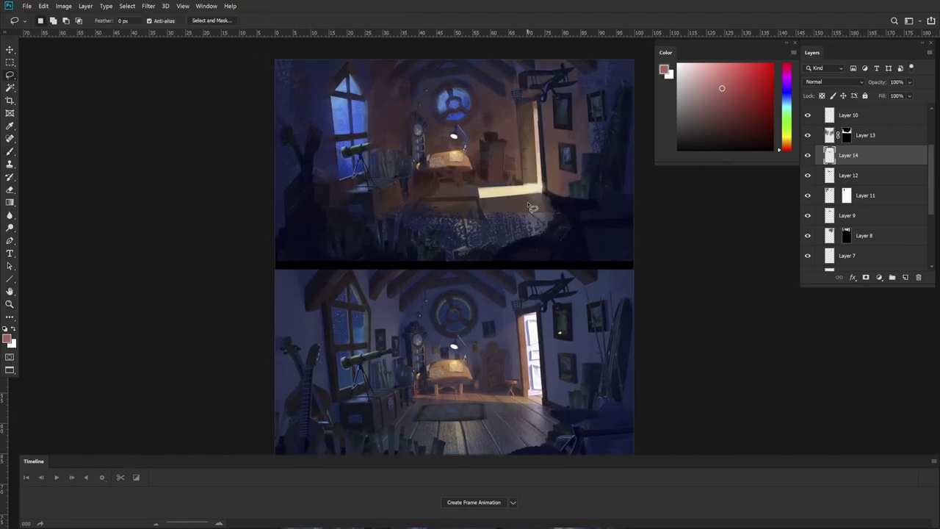
pyautogui.moveTo(606, 203); pyautogui.dragTo(578, 229)
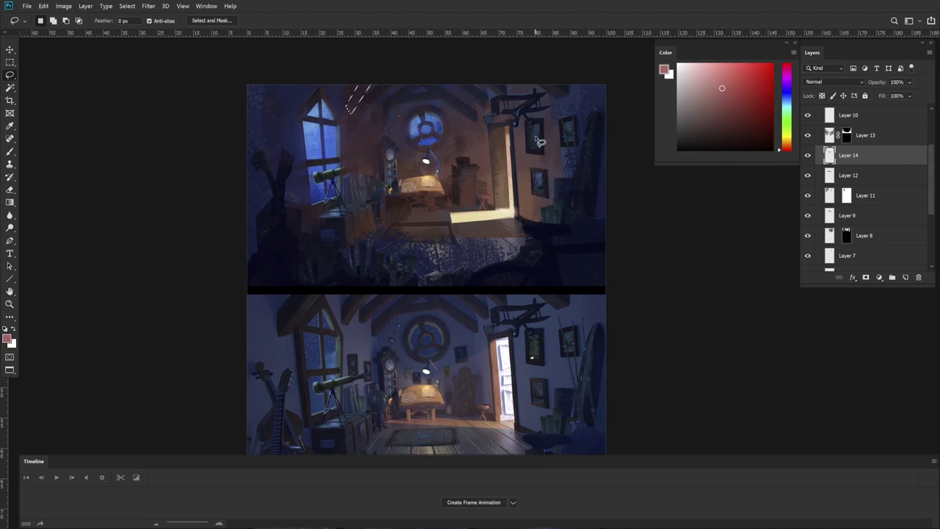
pyautogui.press('b')
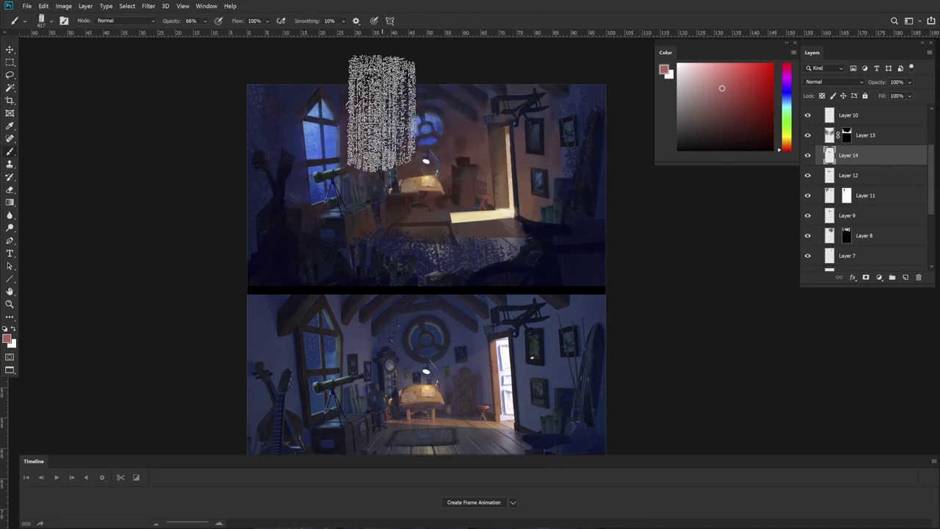
pyautogui.press('l')
# Step: Add a new layer above Layer 14 and lasso thin strips along the central and left ceiling beams of the upper painting
pyautogui.click(906, 277)
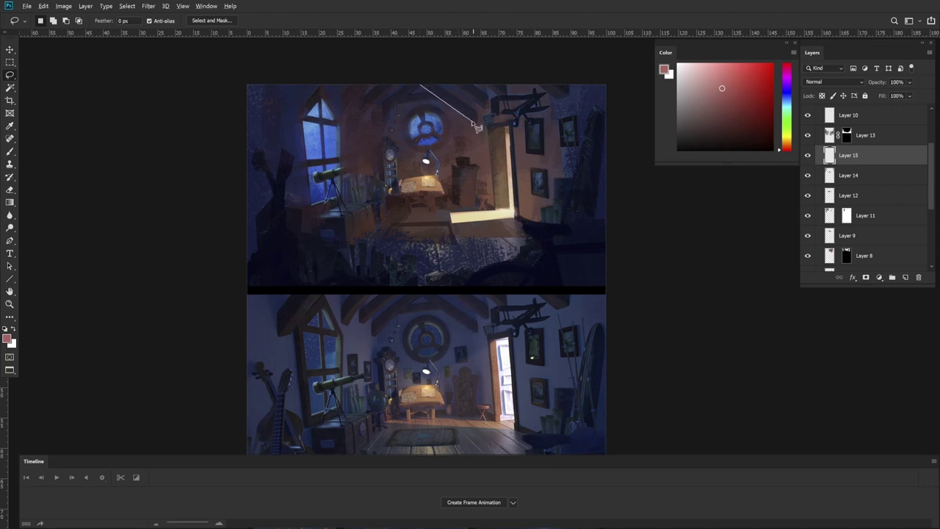
pyautogui.keyDown('alt'); pyautogui.click(423, 83); pyautogui.keyUp('alt')
pyautogui.keyDown('shift'); pyautogui.click(380, 119); pyautogui.keyUp('shift')
pyautogui.click(362, 118)
pyautogui.click(402, 81)
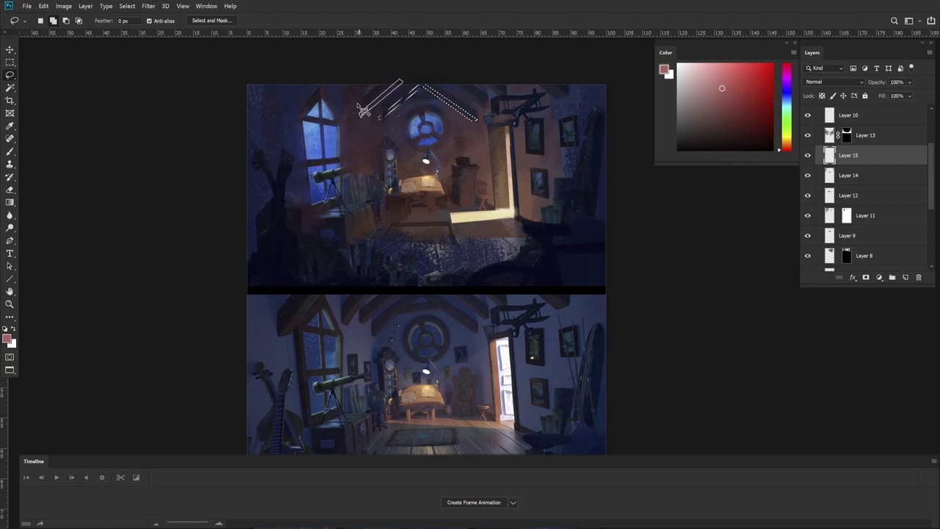
pyautogui.click(346, 115)
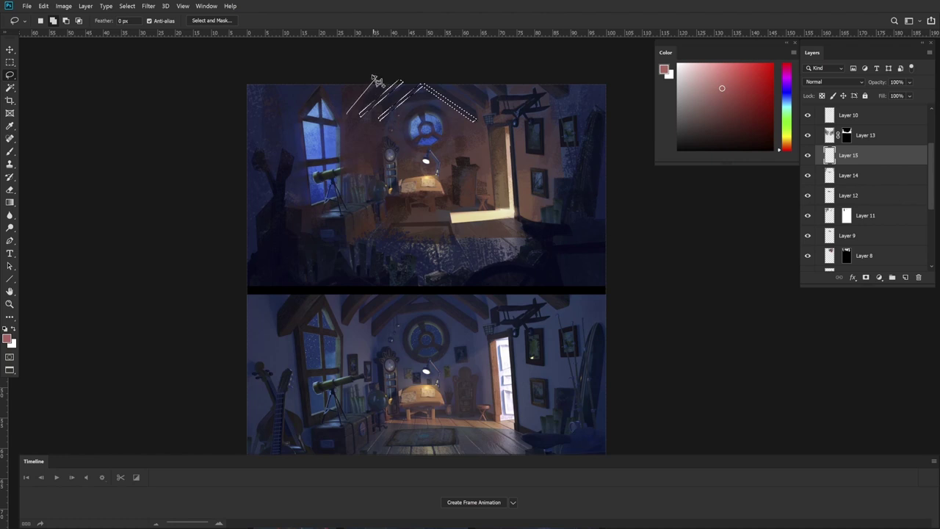
# Step: Add strips between the right ceiling beams and above the hanging airplane to the selection
pyautogui.keyDown('shift'); pyautogui.click(449, 84); pyautogui.keyUp('shift')
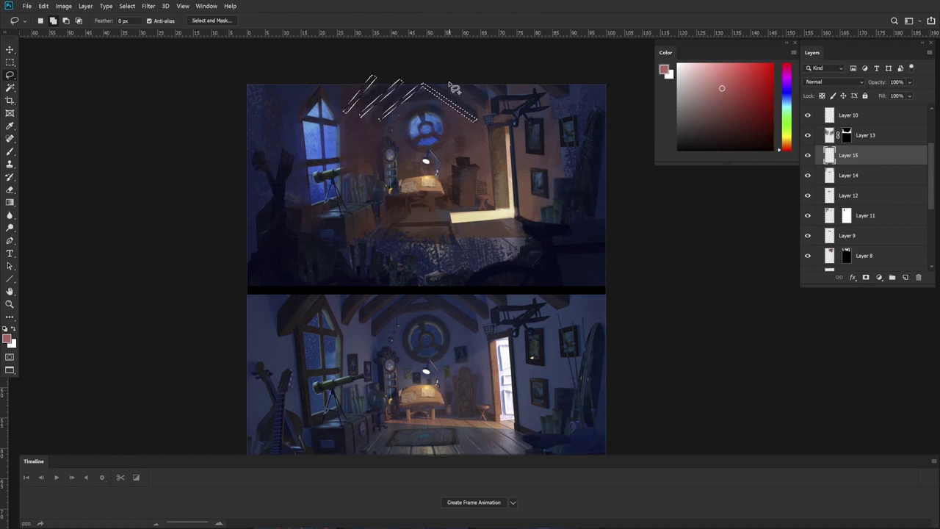
pyautogui.click(450, 83)
pyautogui.click(482, 83)
pyautogui.click(489, 79)
pyautogui.scroll(1, 489, 77)
pyautogui.press('b')
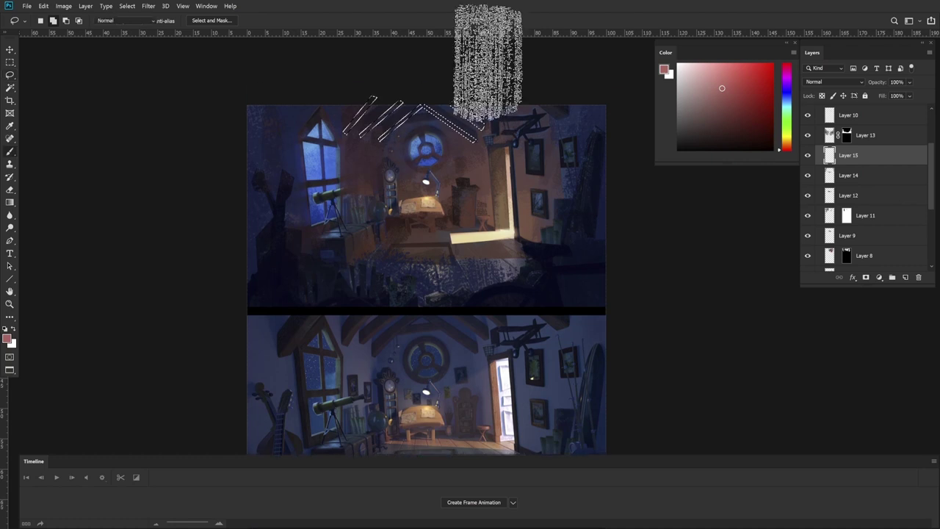
pyautogui.press('l')
pyautogui.click(533, 106)
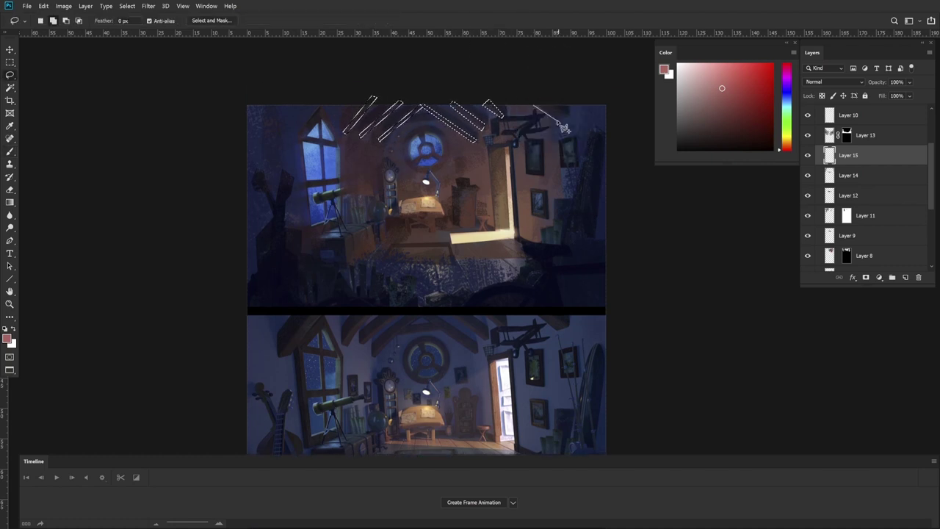
pyautogui.click(534, 106)
# Step: Paint the selected ceiling-beam strips with a dark reddish brown based on a sampled beam tone, and clear the selection
pyautogui.press('b')
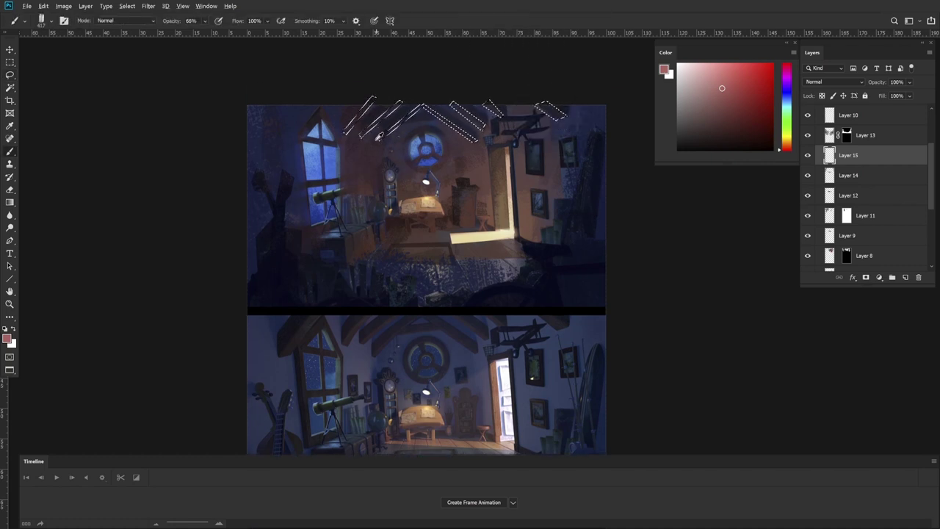
pyautogui.keyDown('alt'); pyautogui.click(365, 132); pyautogui.keyUp('alt')
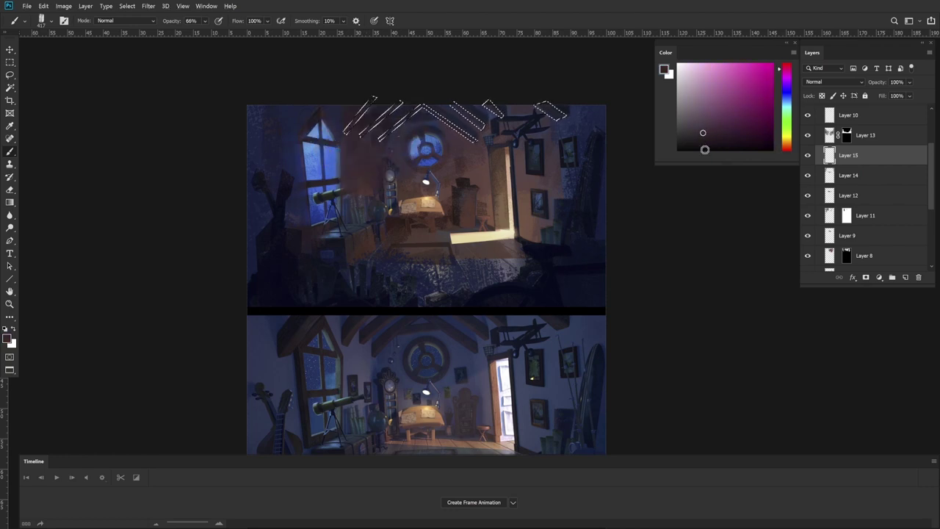
pyautogui.click(790, 152)
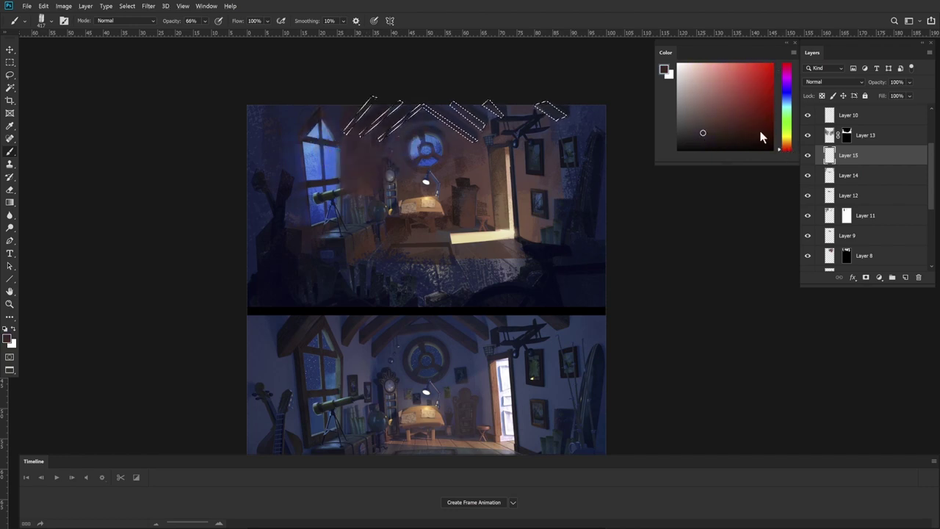
pyautogui.moveTo(721, 127); pyautogui.dragTo(716, 129)
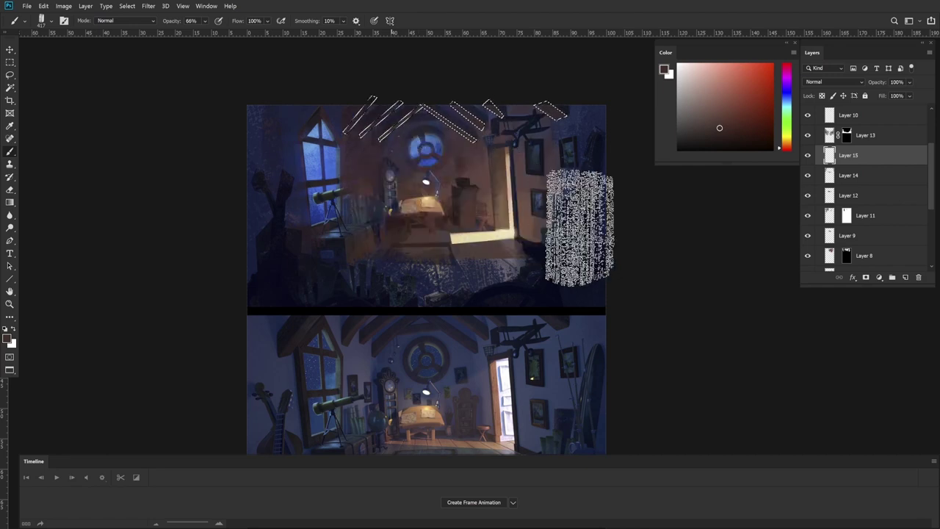
pyautogui.hotkey('ctrl', 'd')
pyautogui.moveTo(639, 303); pyautogui.dragTo(630, 287)
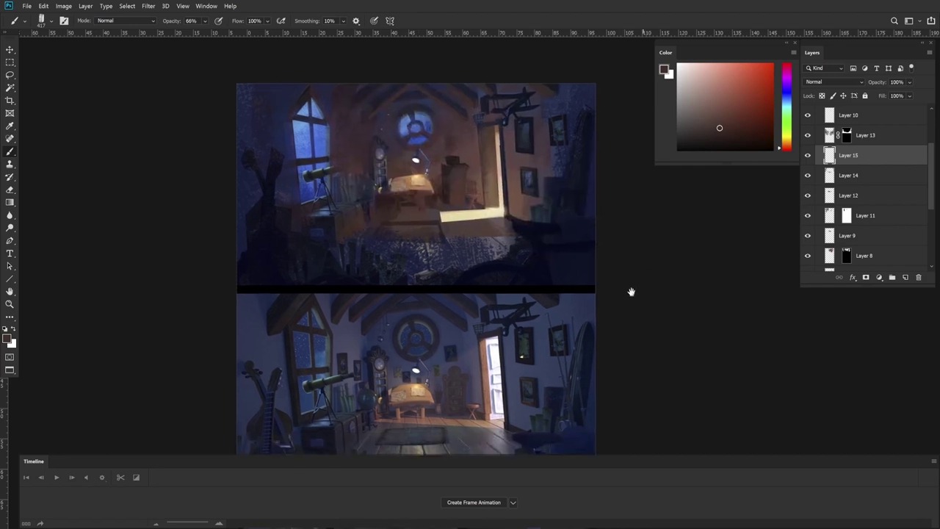
# Step: Lasso the sides of the left, central and right ceiling beams in the upper painting as one combined selection
pyautogui.moveTo(521, 248); pyautogui.dragTo(577, 277)
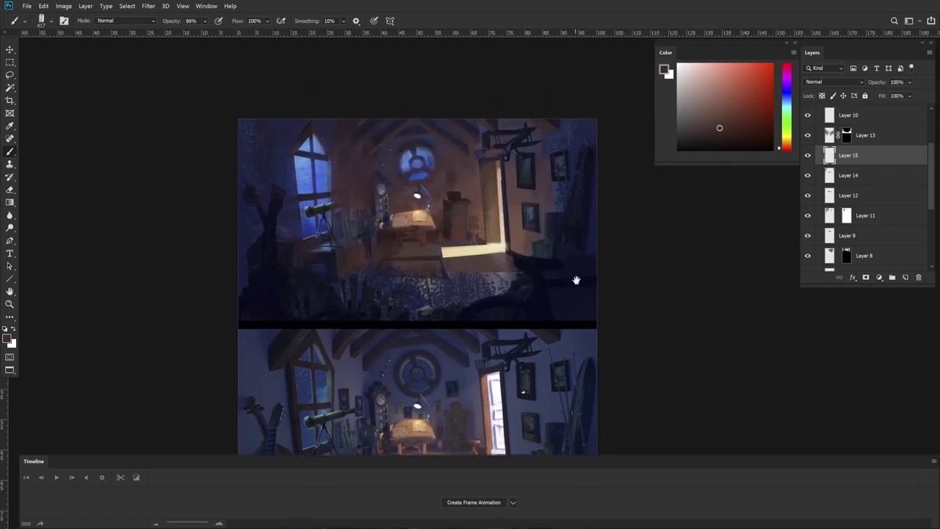
pyautogui.press('l')
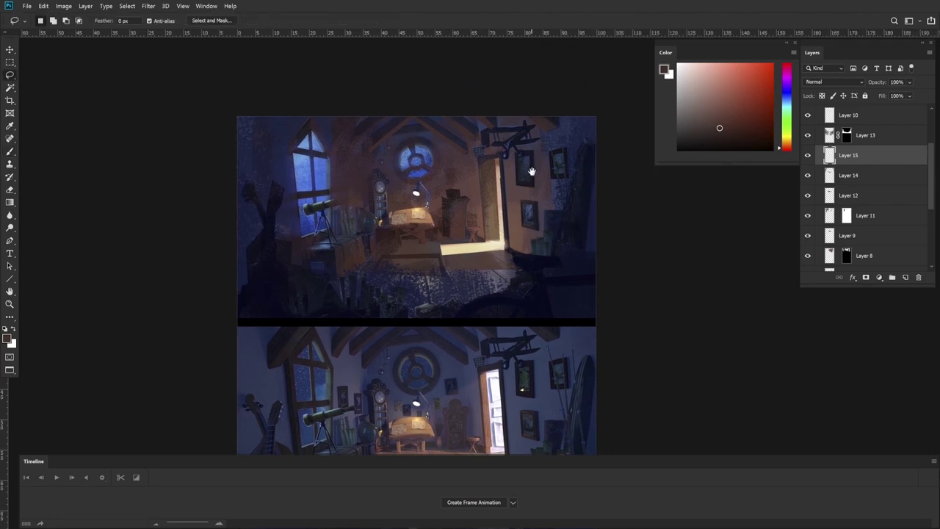
pyautogui.moveTo(531, 170)
pyautogui.mouseDown()
pyautogui.moveTo(550, 105)
pyautogui.moveTo(546, 134)
pyautogui.mouseUp()
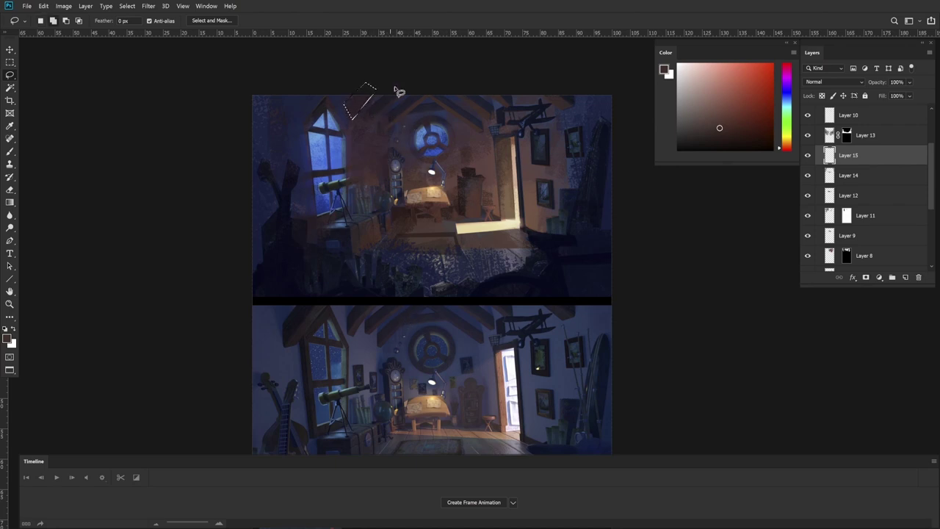
pyautogui.click(350, 101)
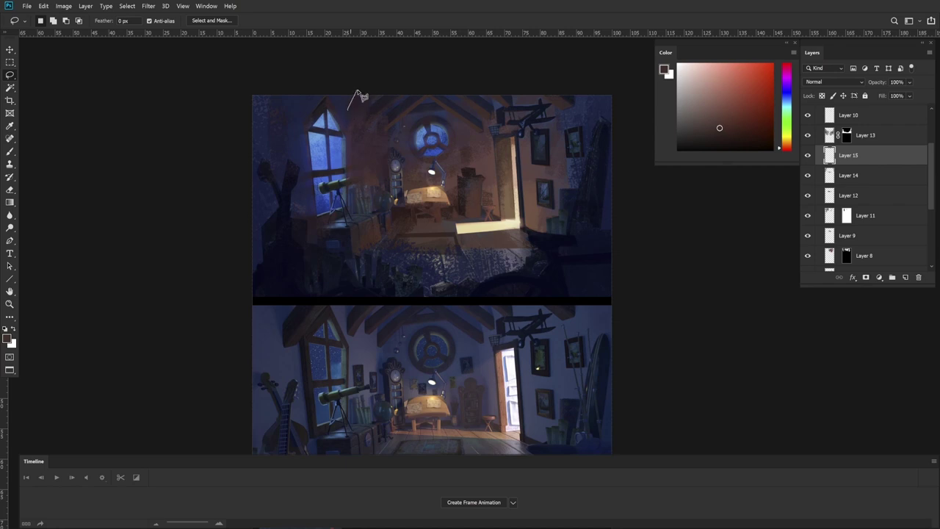
pyautogui.moveTo(392, 89)
pyautogui.mouseDown()
pyautogui.moveTo(366, 111)
pyautogui.moveTo(404, 94)
pyautogui.moveTo(410, 80)
pyautogui.moveTo(419, 92)
pyautogui.moveTo(382, 118)
pyautogui.moveTo(405, 110)
pyautogui.moveTo(429, 93)
pyautogui.moveTo(430, 67)
pyautogui.moveTo(433, 104)
pyautogui.moveTo(485, 138)
pyautogui.mouseUp()
pyautogui.scroll(1, 431, 67)
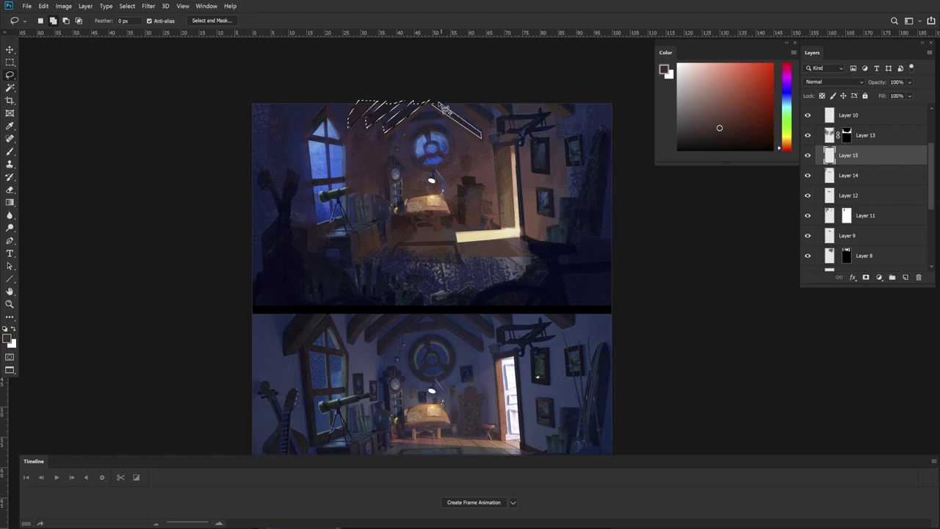
pyautogui.moveTo(439, 102); pyautogui.dragTo(435, 100)
# Step: Paint the selected beam sides with a very dark blue adjusted from sampled beam tones
pyautogui.press('b')
pyautogui.keyDown('alt'); pyautogui.click(406, 123); pyautogui.keyUp('alt')
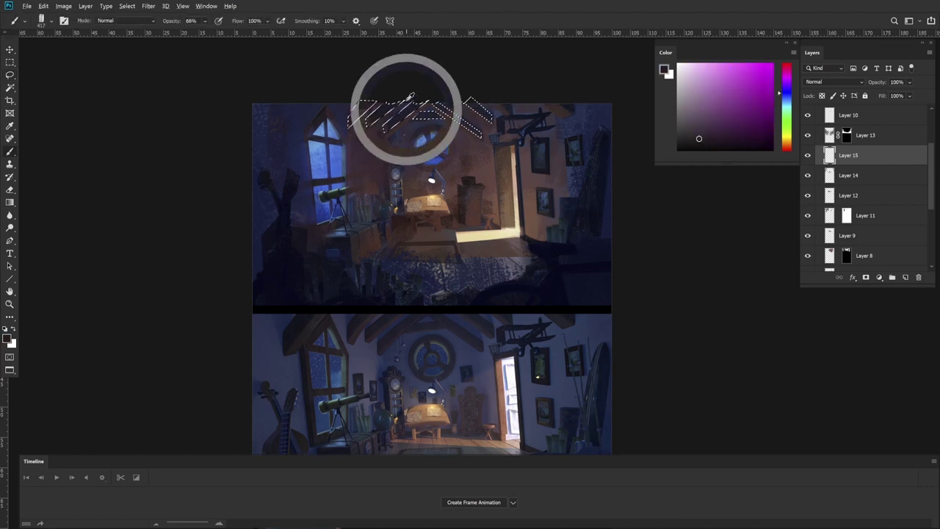
pyautogui.keyDown('alt'); pyautogui.click(479, 108); pyautogui.keyUp('alt')
pyautogui.moveTo(481, 106); pyautogui.dragTo(486, 87)
pyautogui.click(718, 131)
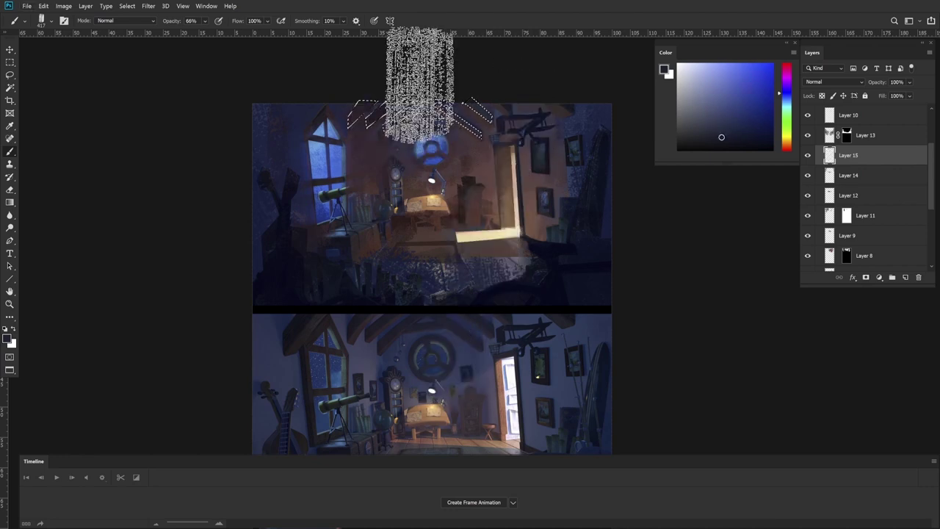
pyautogui.click(721, 139)
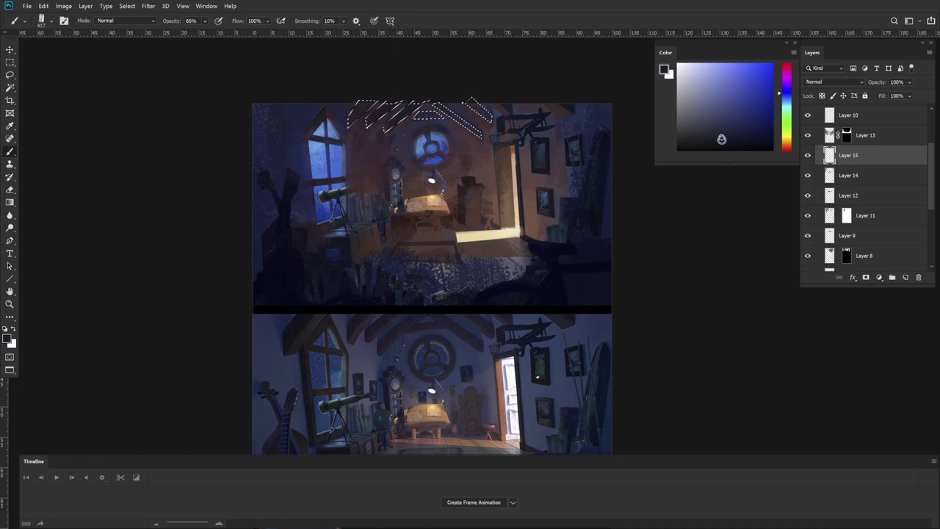
pyautogui.click(788, 93)
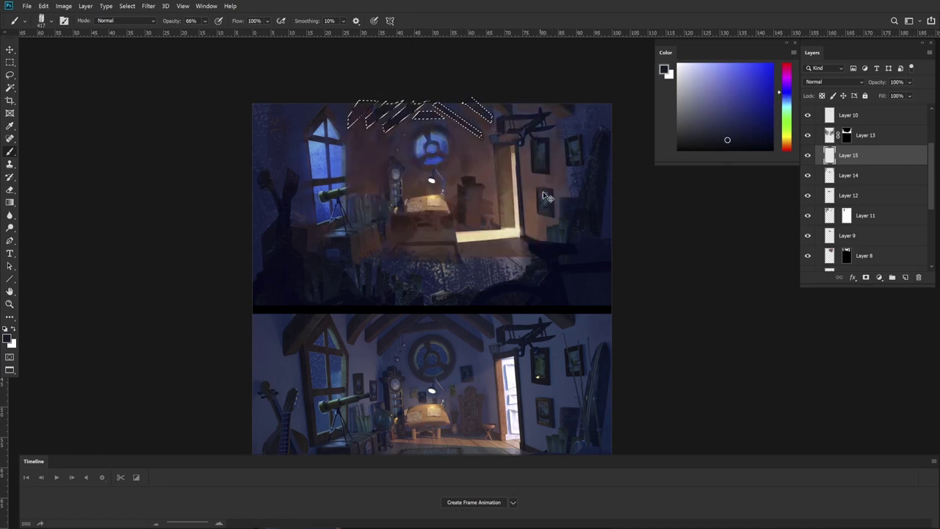
# Step: Lasso the left side of the grandfather clock, paint it with a dark muted maroon, and clear the selection
pyautogui.moveTo(585, 218); pyautogui.dragTo(573, 201)
pyautogui.moveTo(571, 198); pyautogui.dragTo(569, 170)
pyautogui.press('l')
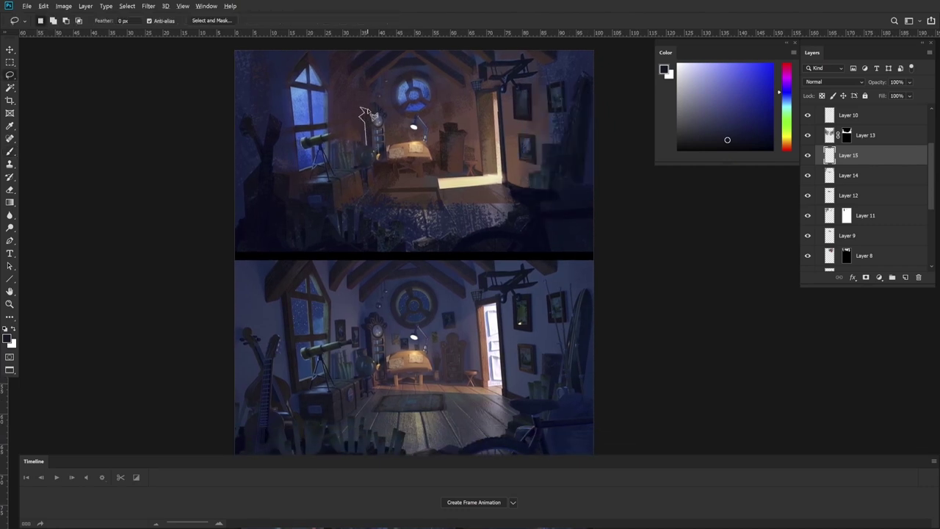
pyautogui.moveTo(371, 141); pyautogui.dragTo(373, 148)
pyautogui.press('b')
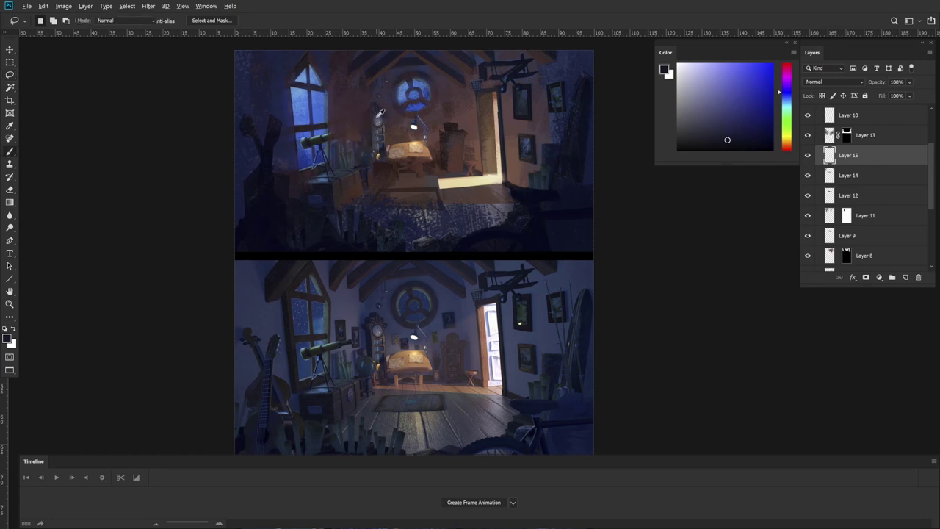
pyautogui.keyDown('alt'); pyautogui.click(368, 107); pyautogui.keyUp('alt')
pyautogui.click(718, 137)
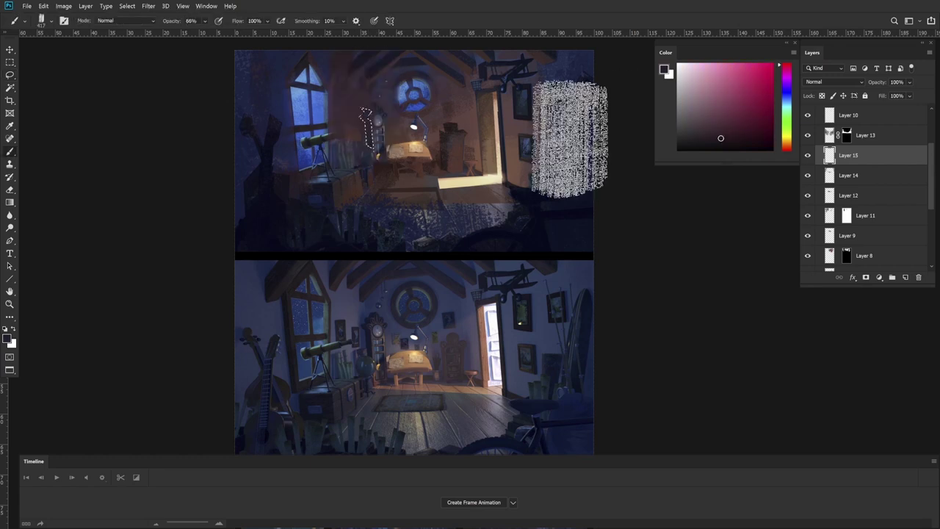
pyautogui.hotkey('ctrl', 'd')
# Step: Lasso the two picture frames on the wall between the window and the clock and paint them dark maroon
pyautogui.moveTo(450, 122); pyautogui.dragTo(462, 110)
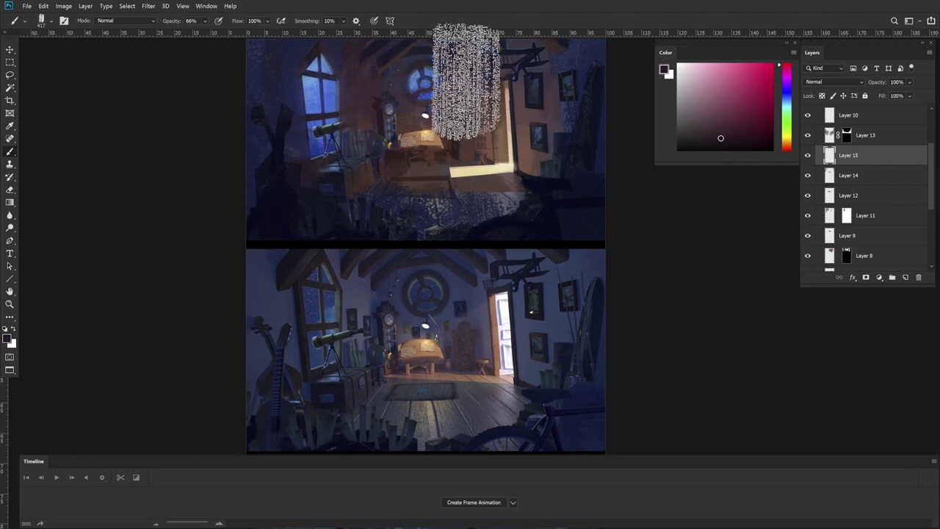
pyautogui.press('l')
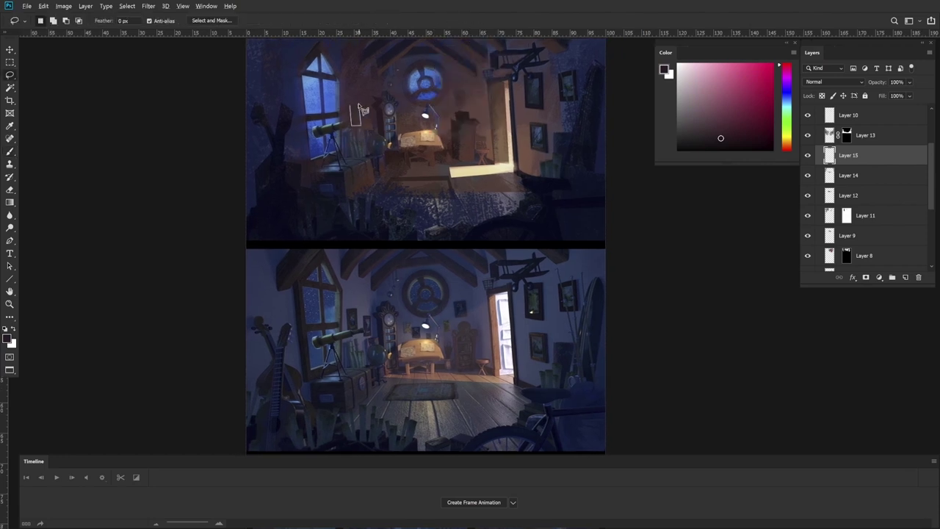
pyautogui.press('b')
pyautogui.press('l')
pyautogui.press('b')
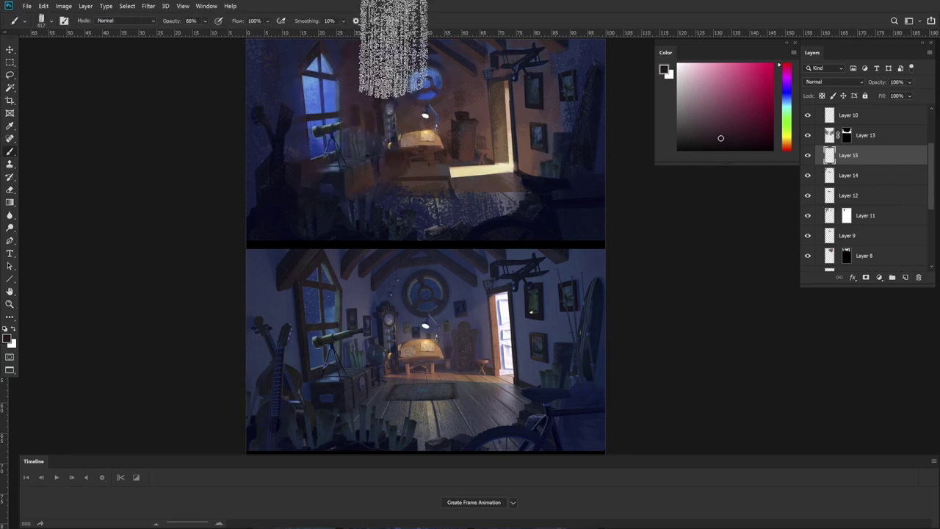
# Step: Lasso the insides of the two wall frames and paint them with a lighter, muted reddish brown
pyautogui.press('l')
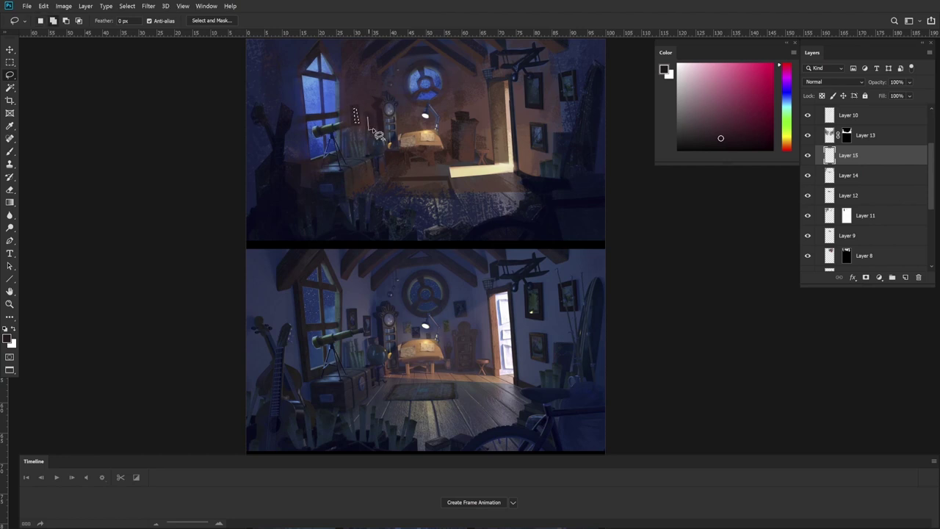
pyautogui.press('b')
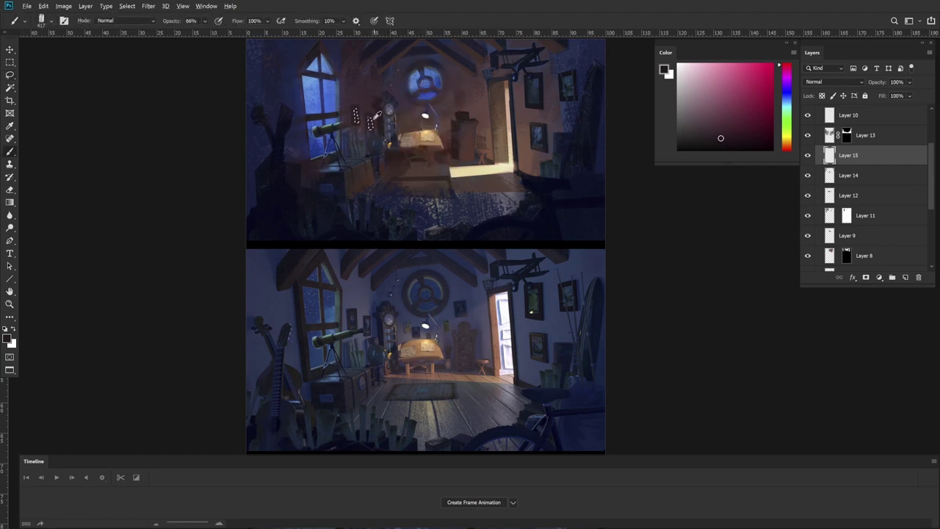
pyautogui.keyDown('alt'); pyautogui.click(377, 113); pyautogui.keyUp('alt')
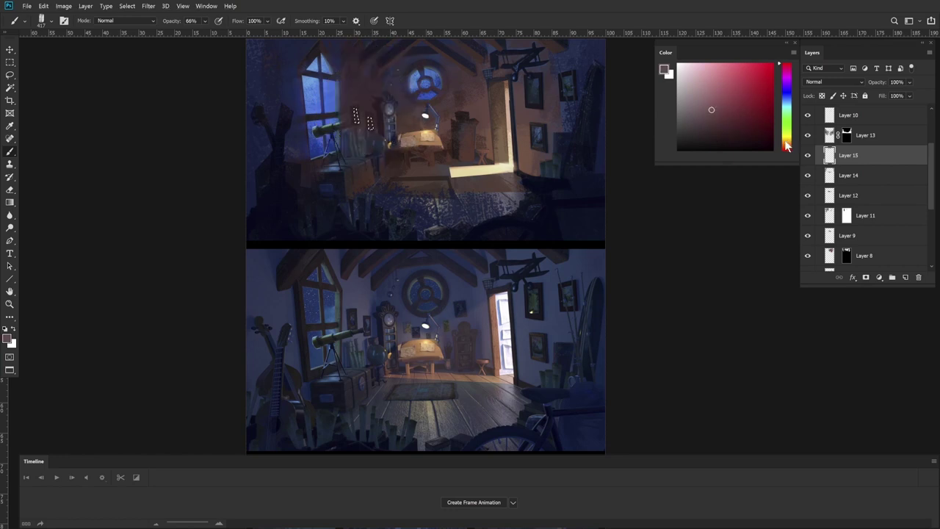
pyautogui.moveTo(786, 146); pyautogui.dragTo(786, 147)
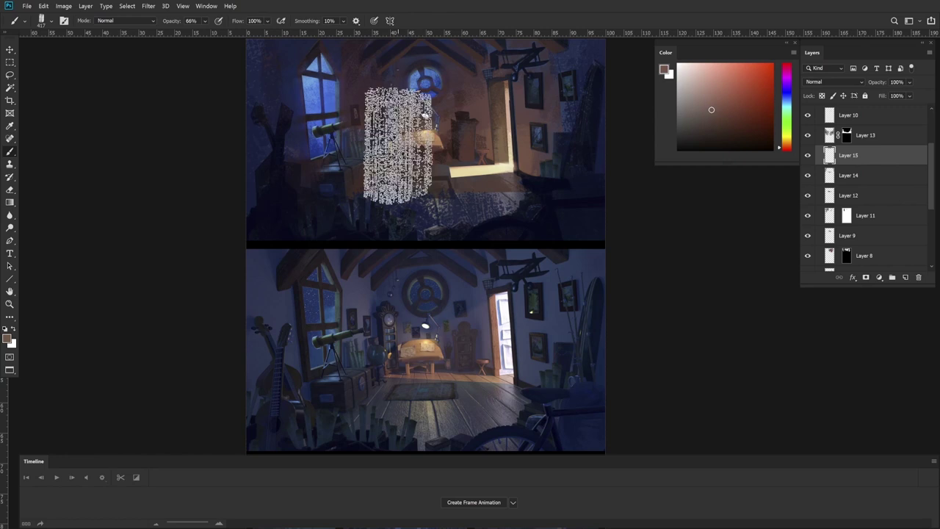
# Step: Lasso the grandfather clock's face and front and paint them with a sampled dark maroon, undoing the last action
pyautogui.moveTo(499, 105)
pyautogui.mouseDown()
pyautogui.moveTo(484, 81)
pyautogui.moveTo(480, 92)
pyautogui.mouseUp()
pyautogui.press('l')
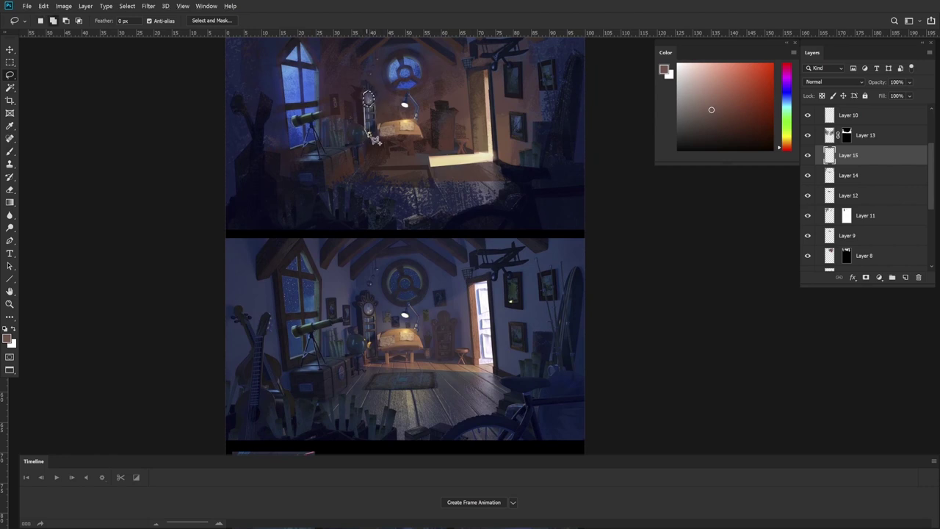
pyautogui.moveTo(375, 108); pyautogui.dragTo(371, 105)
pyautogui.press('b')
pyautogui.keyDown('alt'); pyautogui.click(362, 97); pyautogui.keyUp('alt')
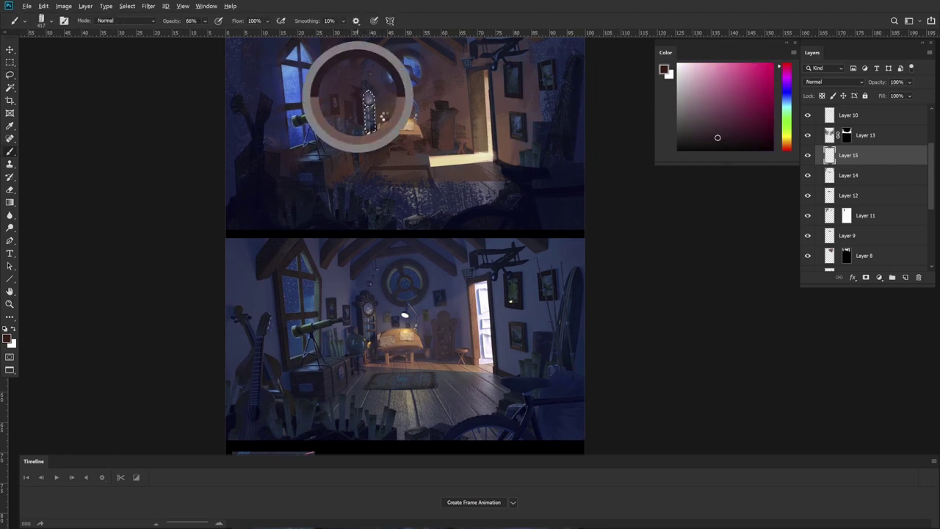
pyautogui.hotkey('ctrl', 'z')
# Step: Lasso the clock's inner front and paint it with a lighter, muted reddish brown
pyautogui.press('l')
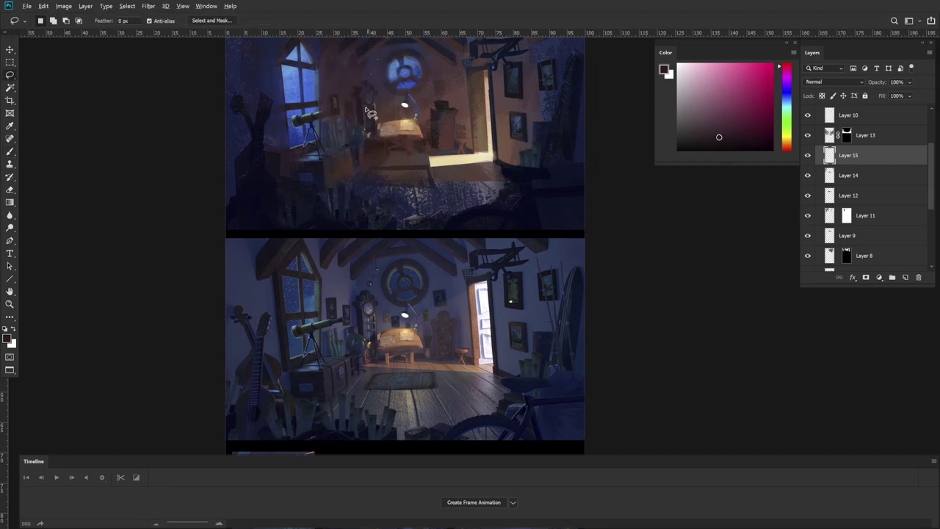
pyautogui.press('b')
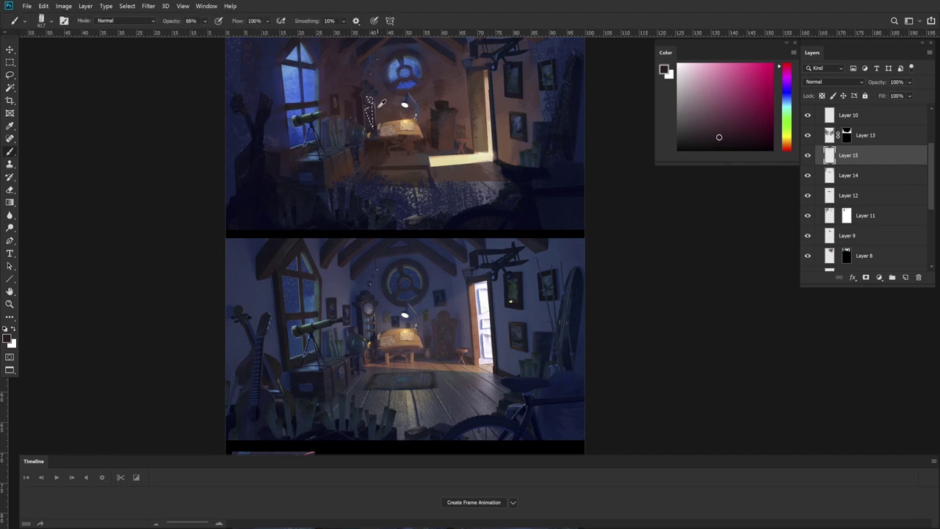
pyautogui.keyDown('alt'); pyautogui.click(377, 107); pyautogui.keyUp('alt')
pyautogui.click(722, 116)
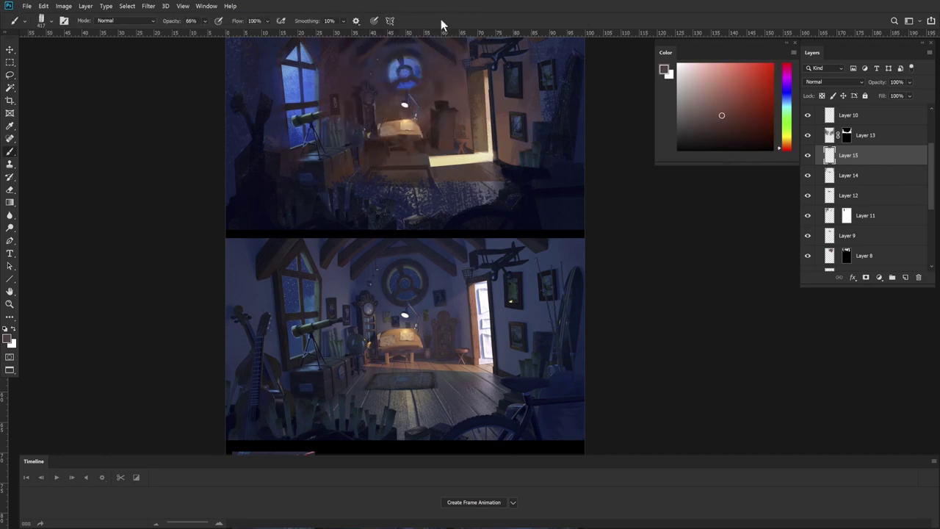
# Step: Lasso a triangular shape on the wall just left of the lit desk and paint it with a sampled reddish brown
pyautogui.press('l')
pyautogui.moveTo(499, 130); pyautogui.dragTo(492, 119)
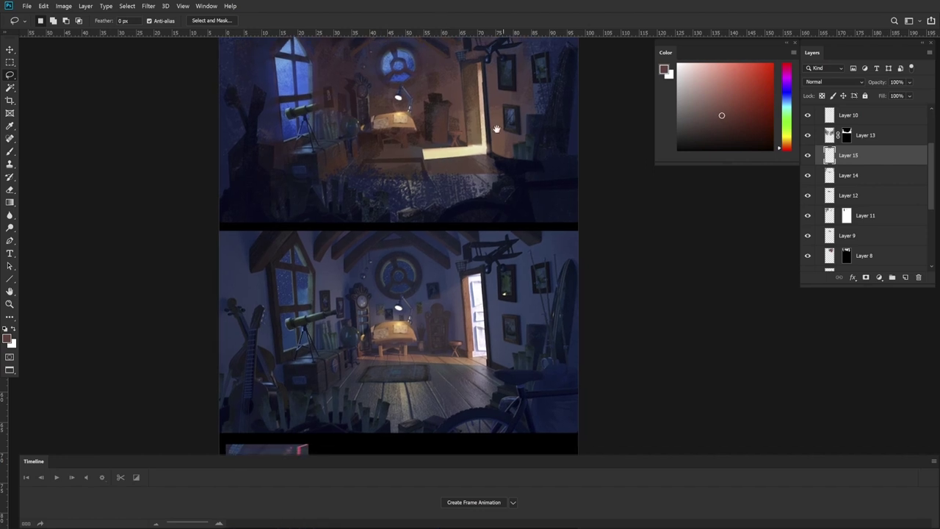
pyautogui.press('b')
pyautogui.keyDown('alt'); pyautogui.click(380, 115); pyautogui.keyUp('alt')
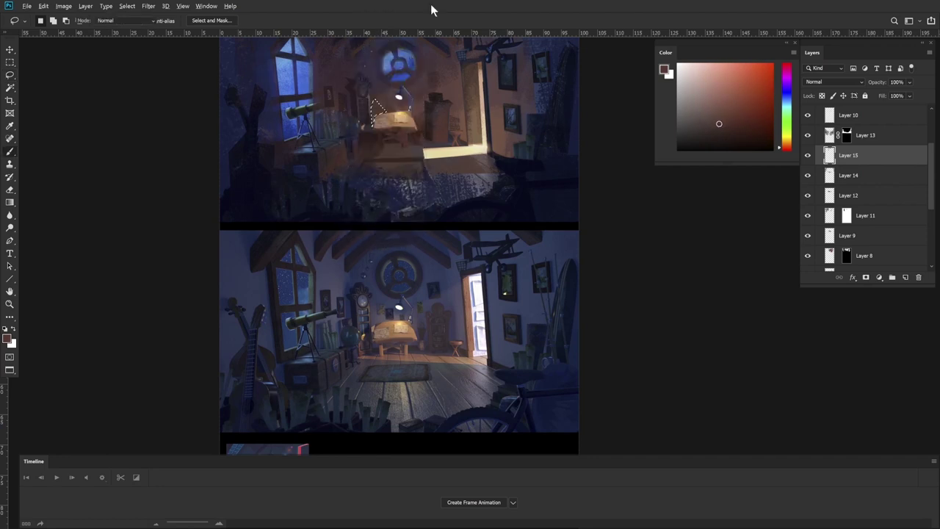
# Step: Lasso a small flat shape on the floor left of the desk and paint it with a very dark red-brown
pyautogui.press('l')
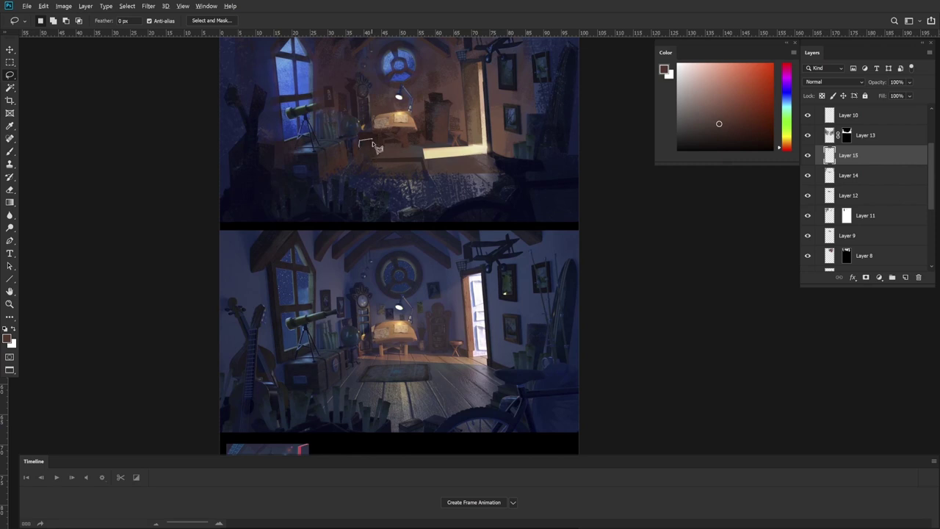
pyautogui.moveTo(376, 146); pyautogui.dragTo(360, 144)
pyautogui.press('b')
pyautogui.click(731, 143)
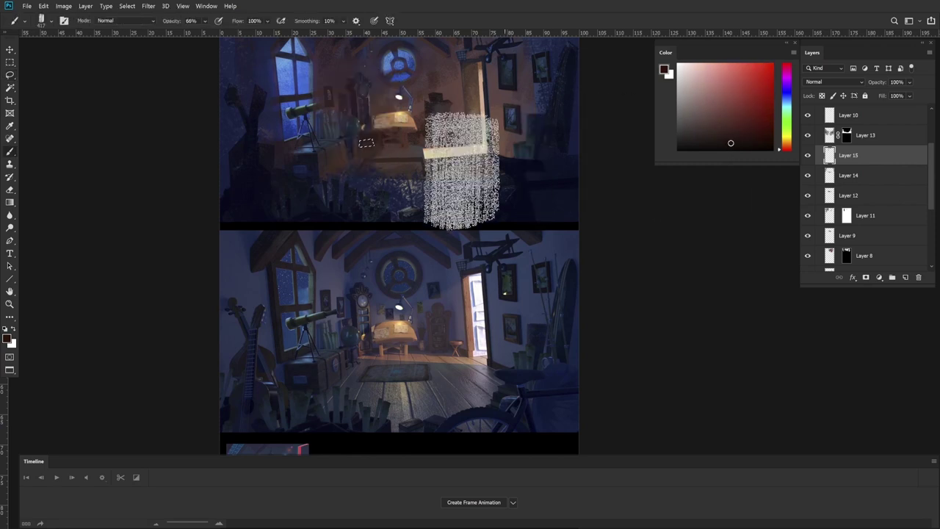
# Step: Lasso the desk's lit top and paint it with a light tan sampled from its surface
pyautogui.press('l')
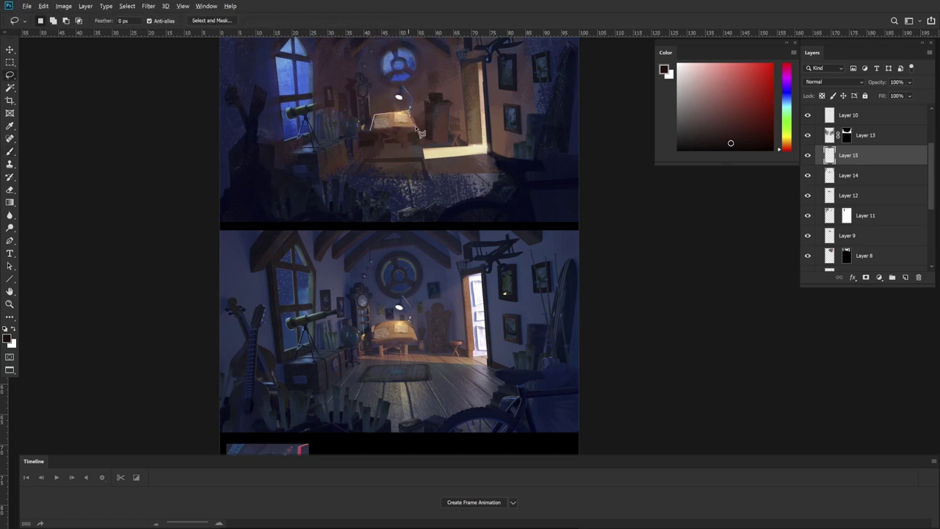
pyautogui.keyDown('alt'); pyautogui.click(374, 130); pyautogui.keyUp('alt')
pyautogui.press('b')
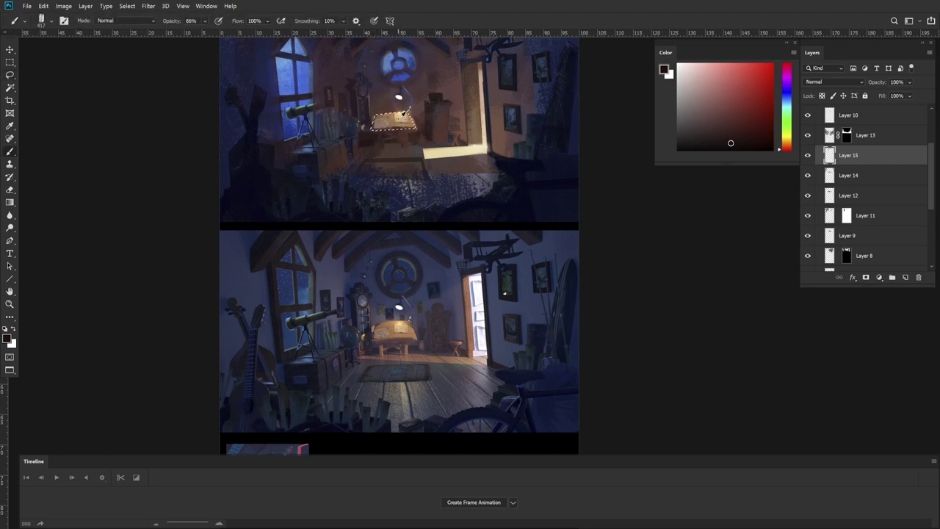
pyautogui.keyDown('alt'); pyautogui.click(401, 116); pyautogui.keyUp('alt')
pyautogui.moveTo(428, 78)
pyautogui.mouseDown()
pyautogui.moveTo(401, 105)
pyautogui.moveTo(401, 87)
pyautogui.moveTo(427, 57)
pyautogui.moveTo(397, 105)
pyautogui.moveTo(395, 89)
pyautogui.moveTo(428, 52)
pyautogui.mouseUp()
pyautogui.hotkey('ctrl', 'd')
# Step: Lasso the whole wooden floor from the doorway light to the foreground clutter, adding the area in front of the desk to the selection
pyautogui.press('l')
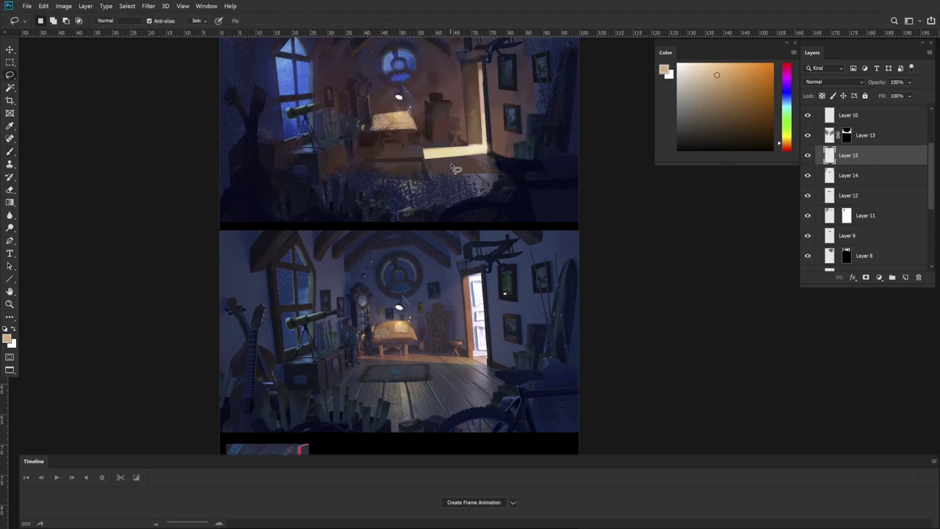
pyautogui.press('z')
pyautogui.keyDown('alt'); pyautogui.click(466, 127); pyautogui.keyUp('alt')
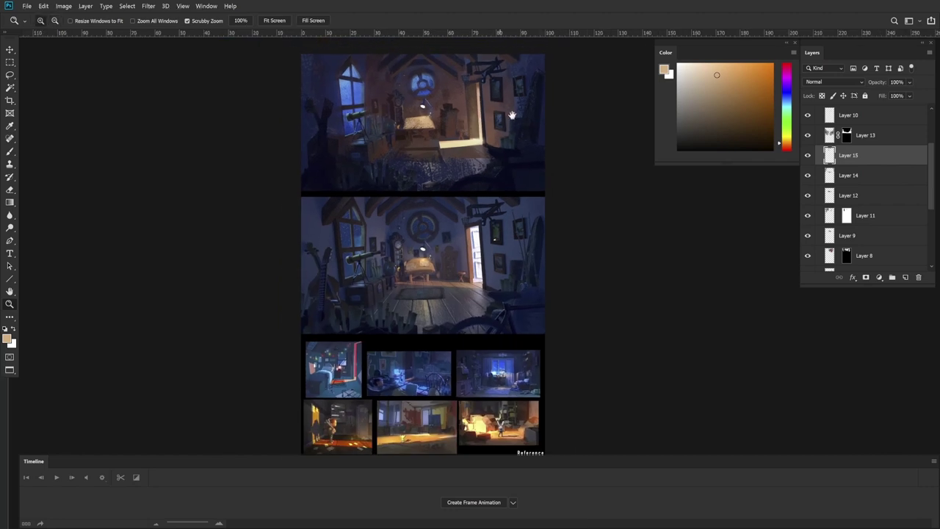
pyautogui.moveTo(508, 115); pyautogui.dragTo(482, 130)
pyautogui.click(419, 186)
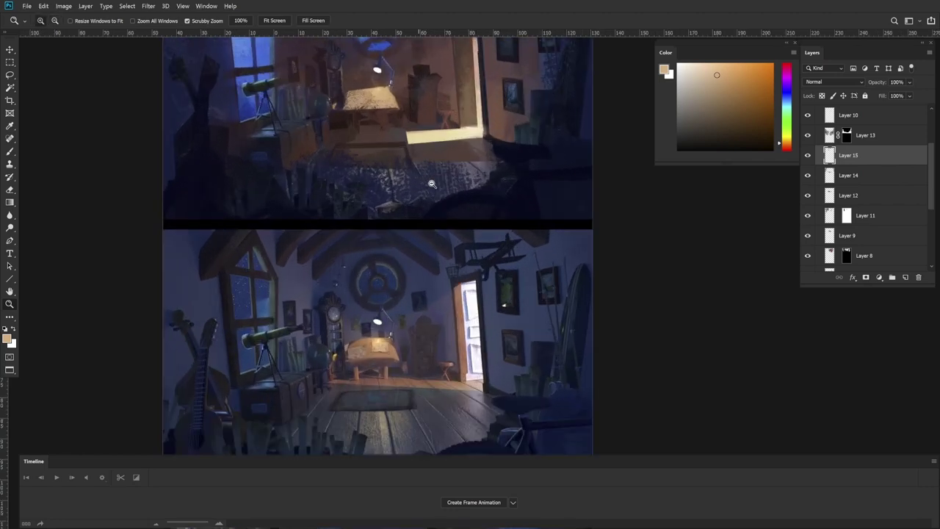
pyautogui.press('l')
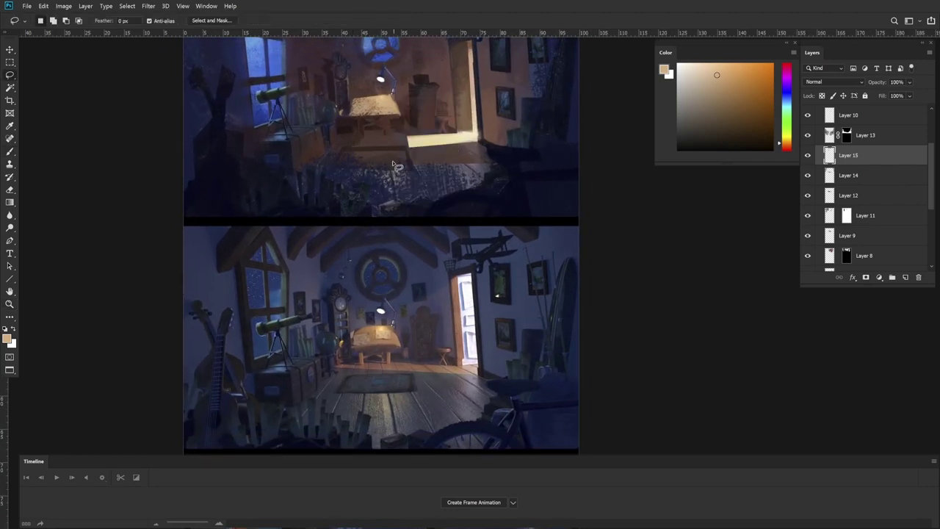
pyautogui.moveTo(415, 173); pyautogui.dragTo(333, 170)
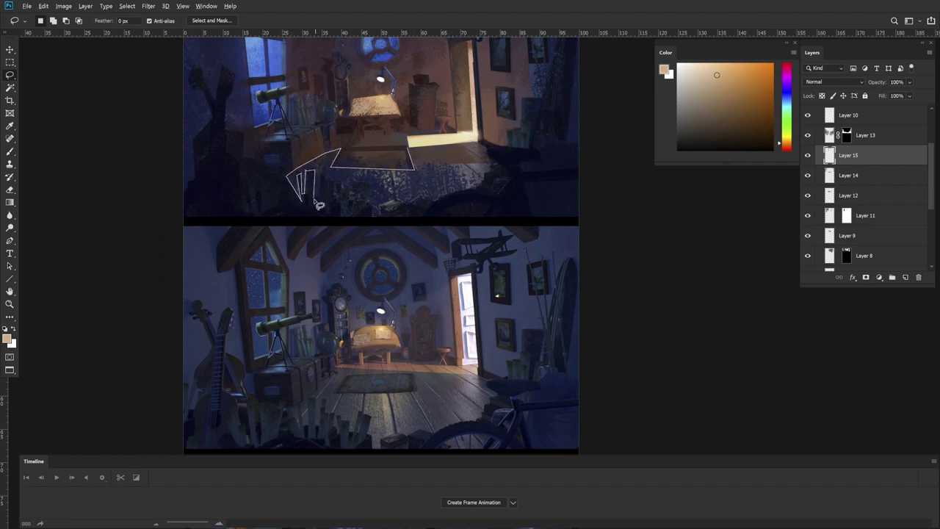
pyautogui.moveTo(345, 185); pyautogui.dragTo(362, 196)
pyautogui.moveTo(435, 192)
pyautogui.mouseDown()
pyautogui.moveTo(504, 186)
pyautogui.moveTo(493, 179)
pyautogui.moveTo(483, 190)
pyautogui.moveTo(490, 169)
pyautogui.moveTo(507, 168)
pyautogui.moveTo(480, 143)
pyautogui.moveTo(410, 144)
pyautogui.mouseUp()
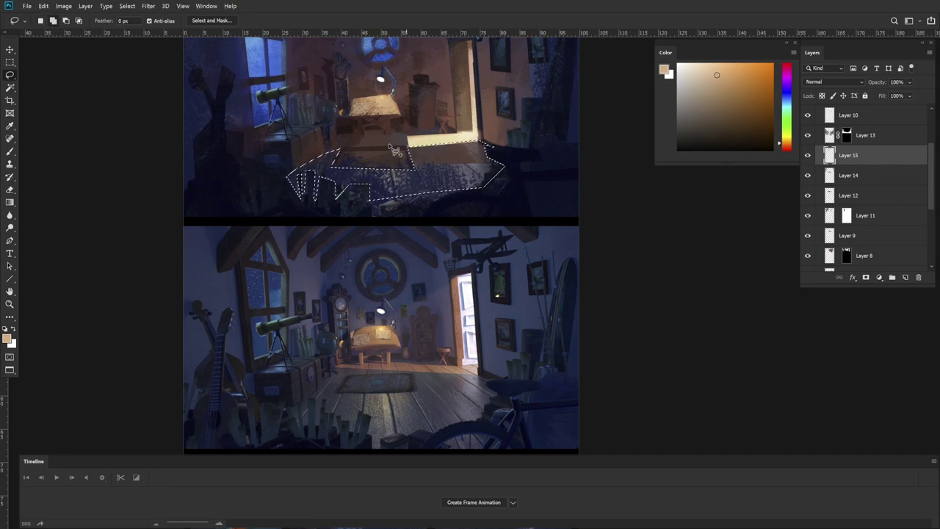
pyautogui.moveTo(336, 156)
pyautogui.mouseDown()
pyautogui.moveTo(414, 179)
pyautogui.moveTo(436, 171)
pyautogui.moveTo(439, 148)
pyautogui.mouseUp()
# Step: Paint the upper part of the selected floor with a muted reddish brown sampled beside the doorway light
pyautogui.press('b')
pyautogui.keyDown('alt'); pyautogui.click(445, 149); pyautogui.keyUp('alt')
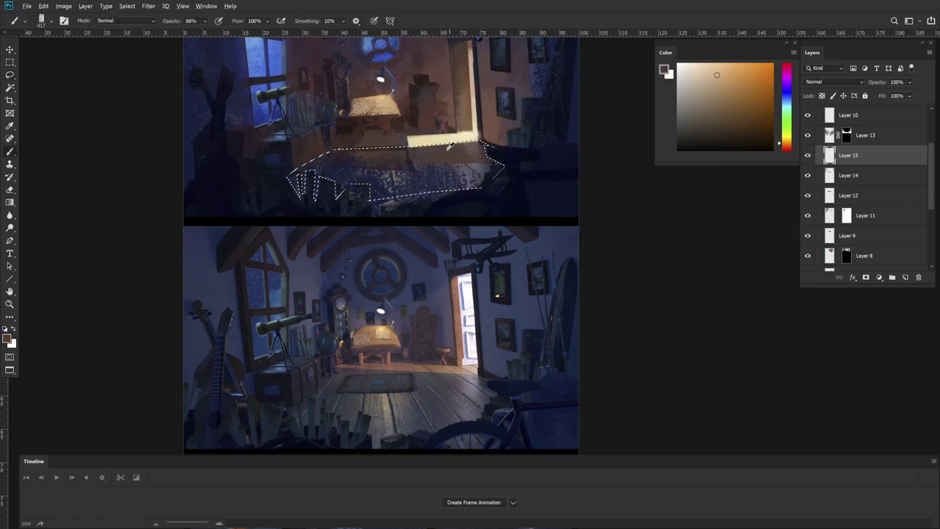
pyautogui.moveTo(376, 114); pyautogui.dragTo(368, 116)
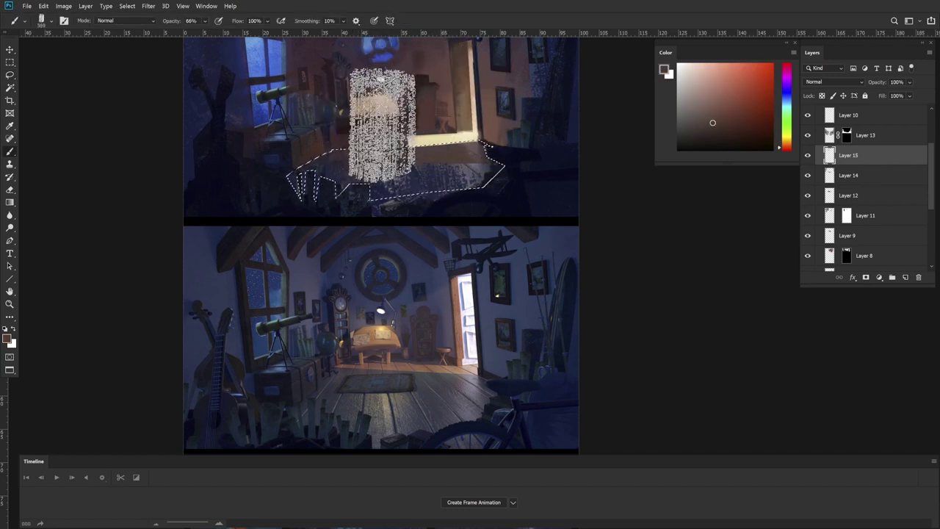
pyautogui.moveTo(445, 124); pyautogui.dragTo(434, 122)
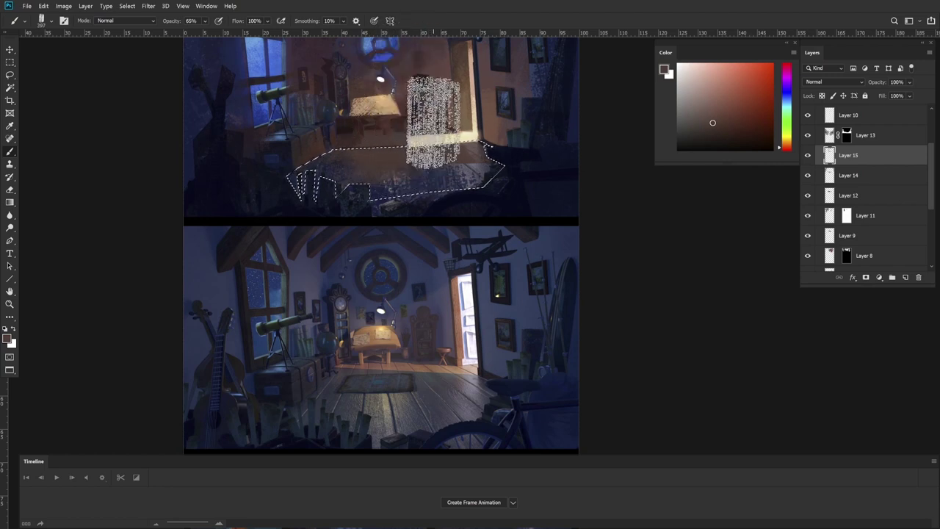
# Step: Shift the brush colour to dark violet and deeper blue, painting the lower and right parts of the selected floor
pyautogui.click(788, 88)
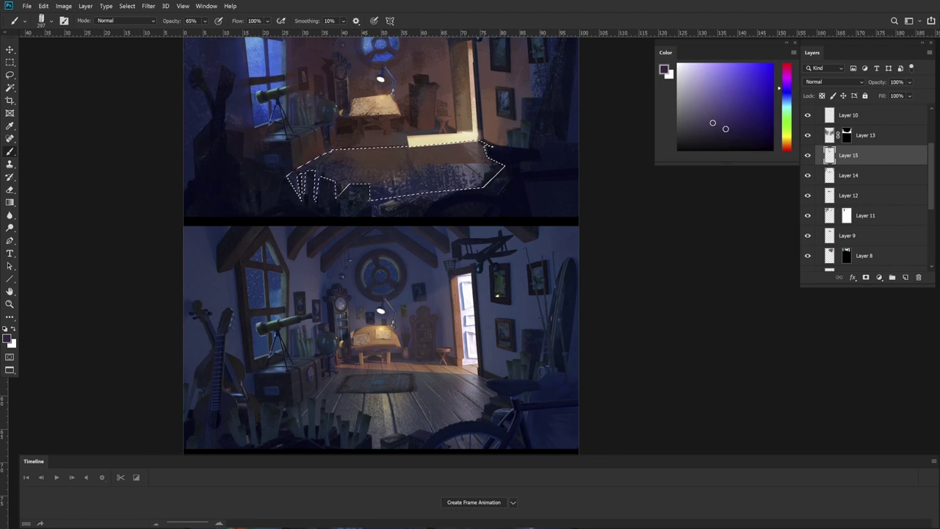
pyautogui.click(725, 128)
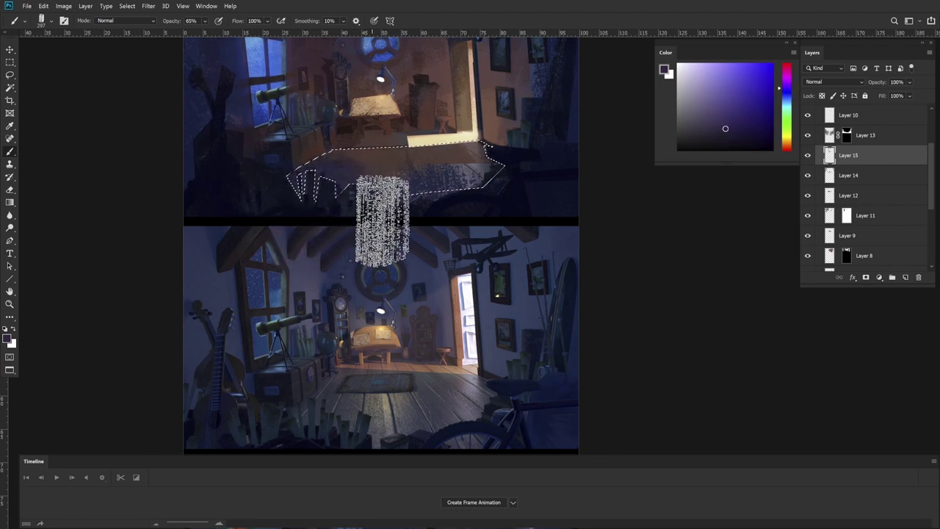
pyautogui.moveTo(382, 221)
pyautogui.mouseDown()
pyautogui.moveTo(422, 181)
pyautogui.moveTo(463, 208)
pyautogui.moveTo(495, 196)
pyautogui.moveTo(435, 196)
pyautogui.mouseUp()
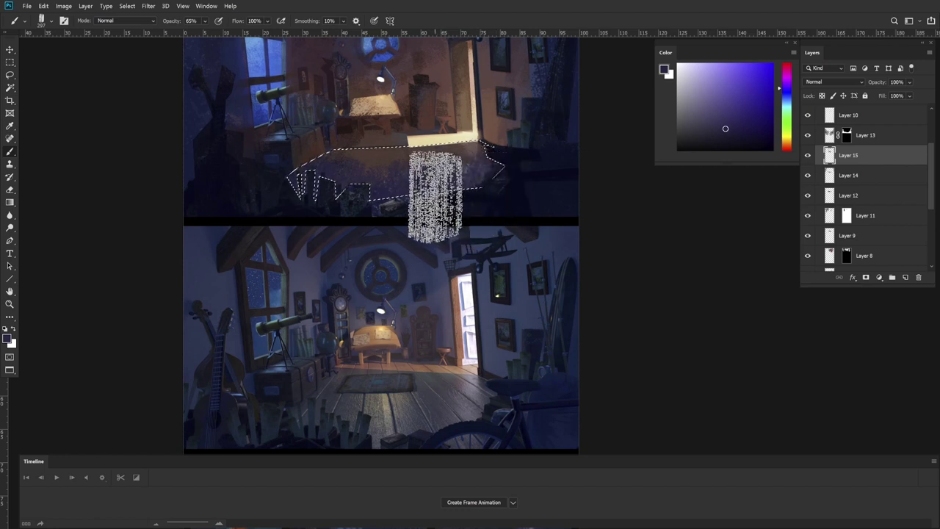
pyautogui.click(735, 133)
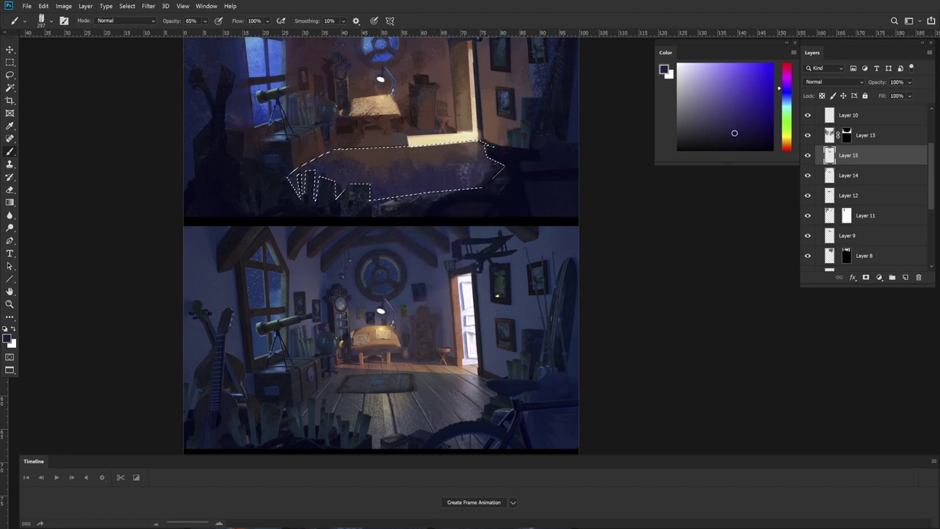
pyautogui.click(784, 92)
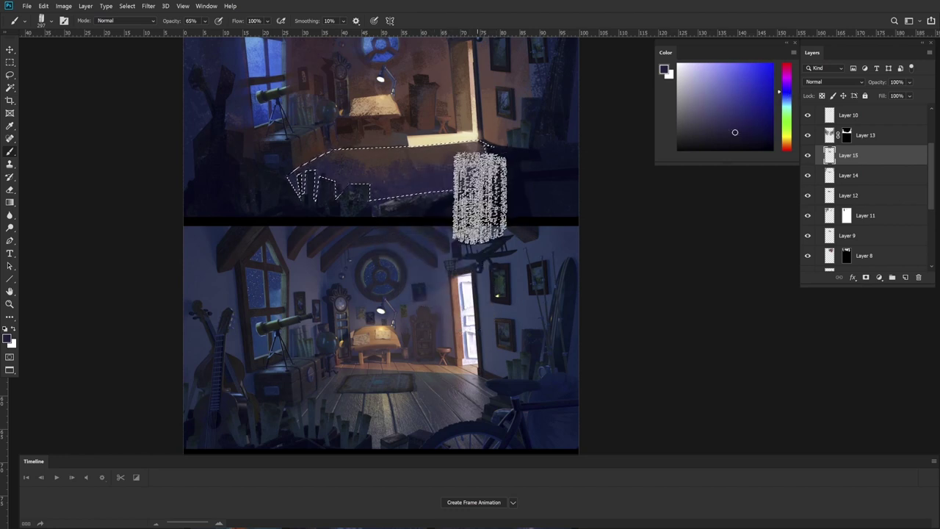
pyautogui.moveTo(479, 197)
pyautogui.mouseDown()
pyautogui.moveTo(478, 188)
pyautogui.moveTo(431, 210)
pyautogui.moveTo(409, 189)
pyautogui.moveTo(414, 160)
pyautogui.mouseUp()
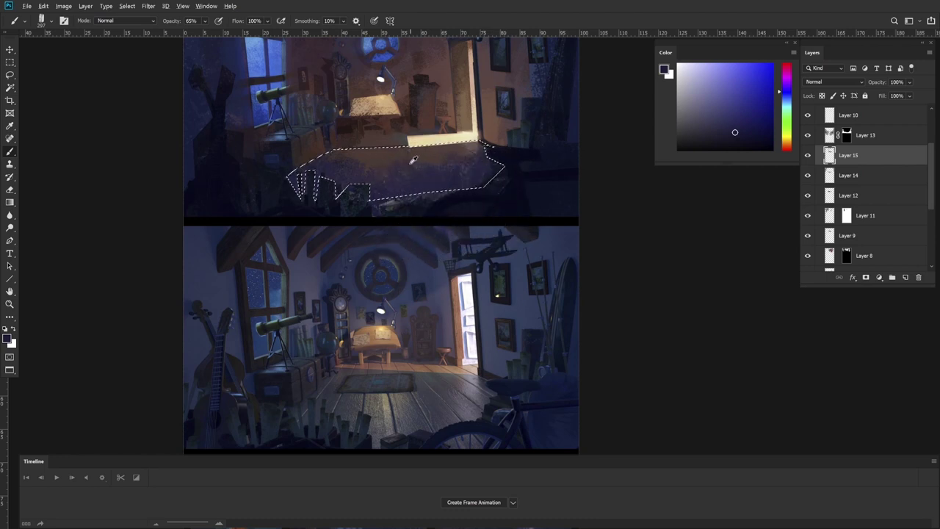
# Step: Sample the floor colour, shift its hue to blue and paint the middle and left of the selected floor
pyautogui.keyDown('alt'); pyautogui.click(390, 153); pyautogui.keyUp('alt')
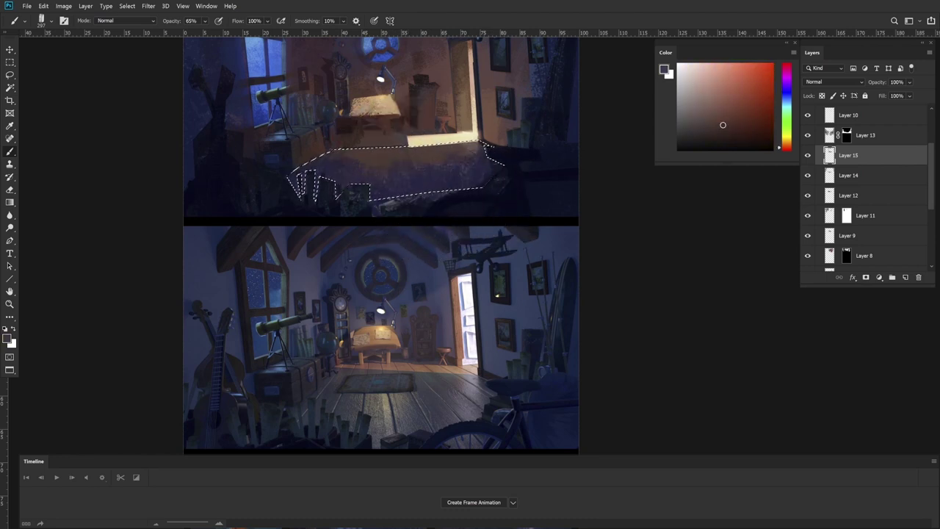
pyautogui.click(788, 92)
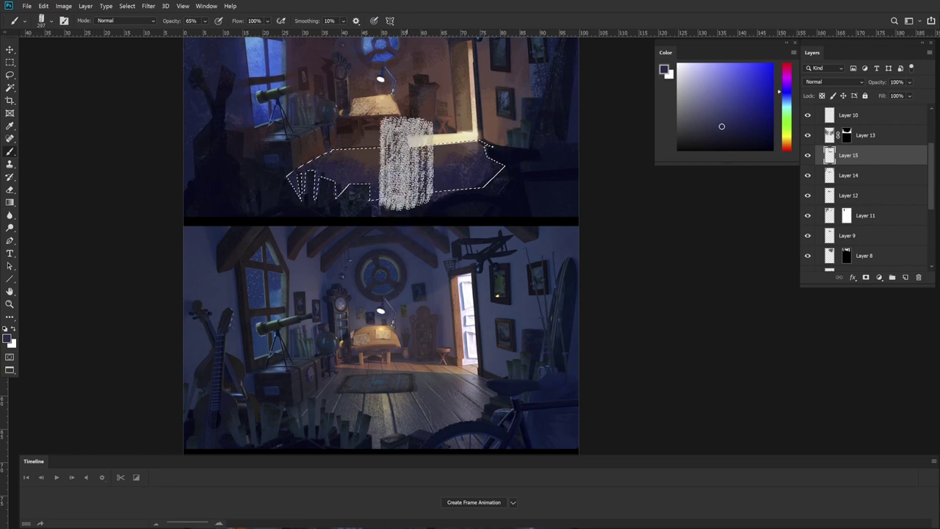
pyautogui.moveTo(407, 170); pyautogui.dragTo(373, 166)
pyautogui.moveTo(321, 189); pyautogui.dragTo(371, 195)
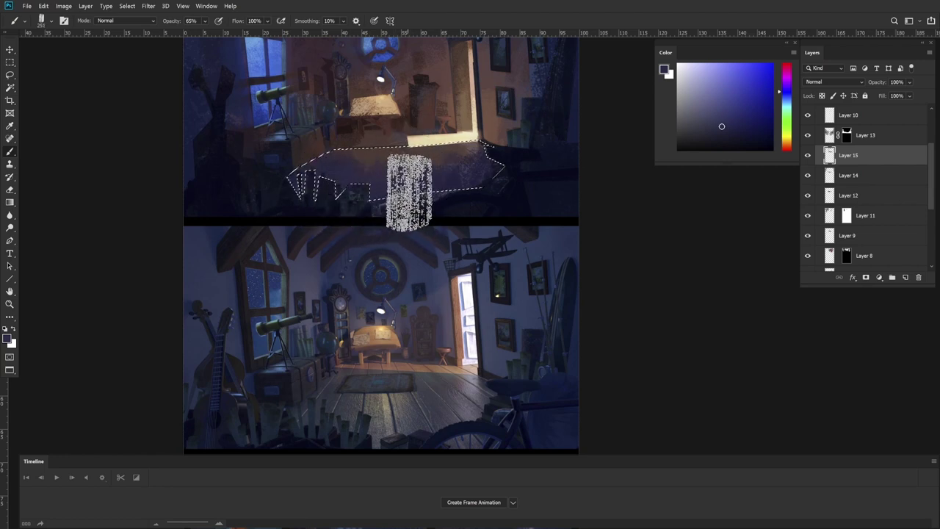
# Step: Paint a sampled dark reddish brown along the floor's far edge, from the desk to the doorway
pyautogui.keyDown('alt'); pyautogui.click(360, 143); pyautogui.keyUp('alt')
pyautogui.moveTo(360, 143)
pyautogui.mouseDown()
pyautogui.moveTo(392, 137)
pyautogui.moveTo(388, 149)
pyautogui.moveTo(478, 144)
pyautogui.moveTo(428, 142)
pyautogui.moveTo(465, 136)
pyautogui.mouseUp()
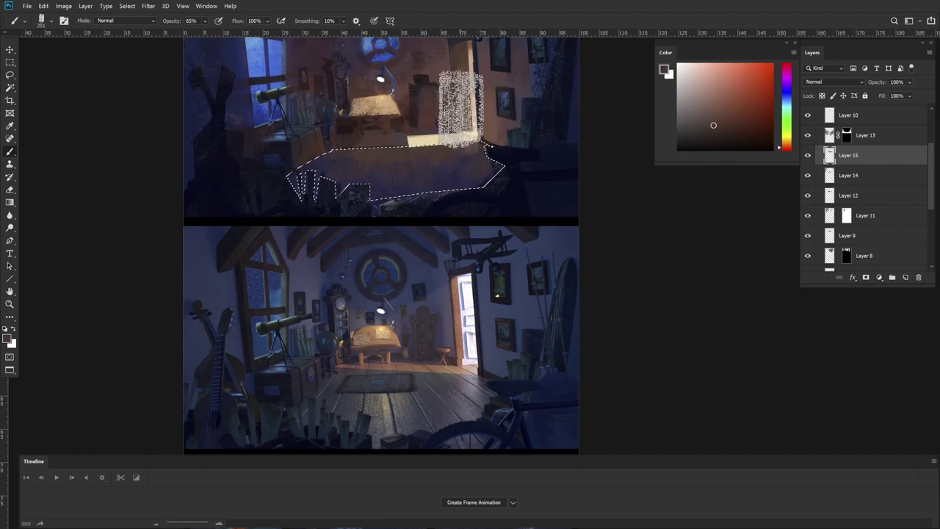
pyautogui.hotkey('ctrl', 'd')
pyautogui.press('z')
pyautogui.keyDown('alt'); pyautogui.click(494, 132); pyautogui.keyUp('alt')
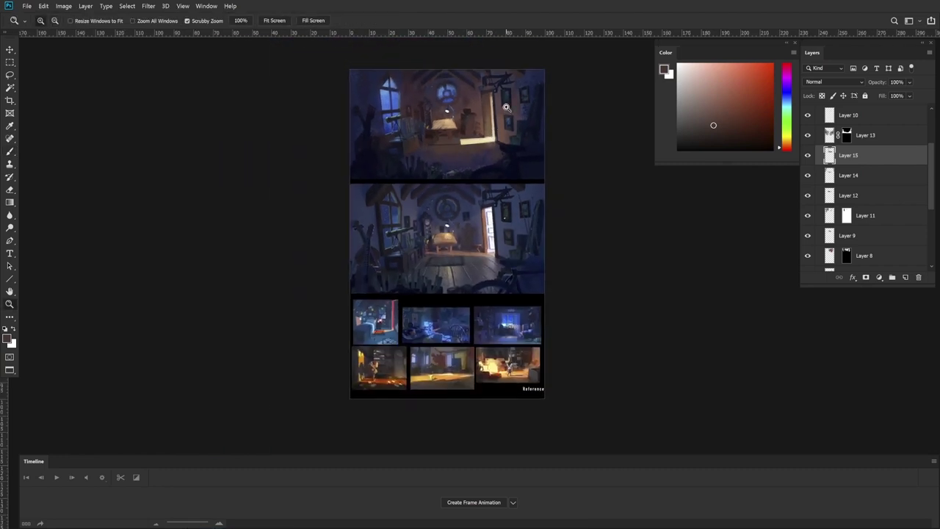
pyautogui.click(494, 145)
# Step: Sample the floor's violet, darken it to a desaturated tone and paint the floor's near edge
pyautogui.press('b')
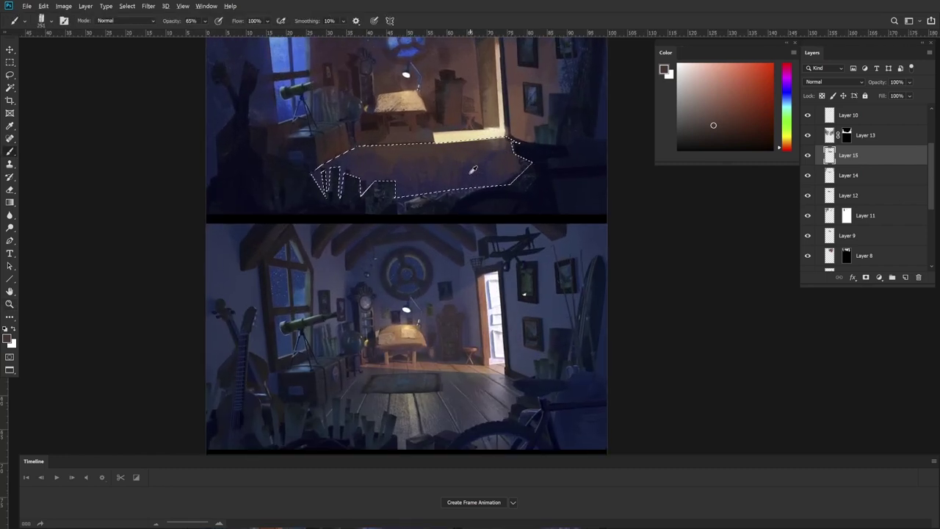
pyautogui.keyDown('alt'); pyautogui.click(473, 172); pyautogui.keyUp('alt')
pyautogui.click(703, 139)
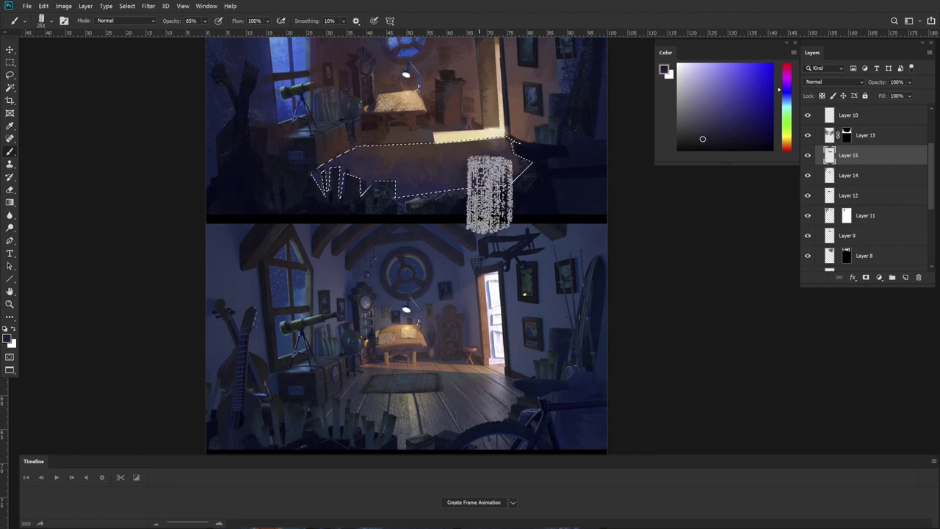
pyautogui.moveTo(436, 191)
pyautogui.mouseDown()
pyautogui.moveTo(412, 214)
pyautogui.moveTo(360, 188)
pyautogui.moveTo(349, 194)
pyautogui.moveTo(363, 182)
pyautogui.moveTo(432, 198)
pyautogui.mouseUp()
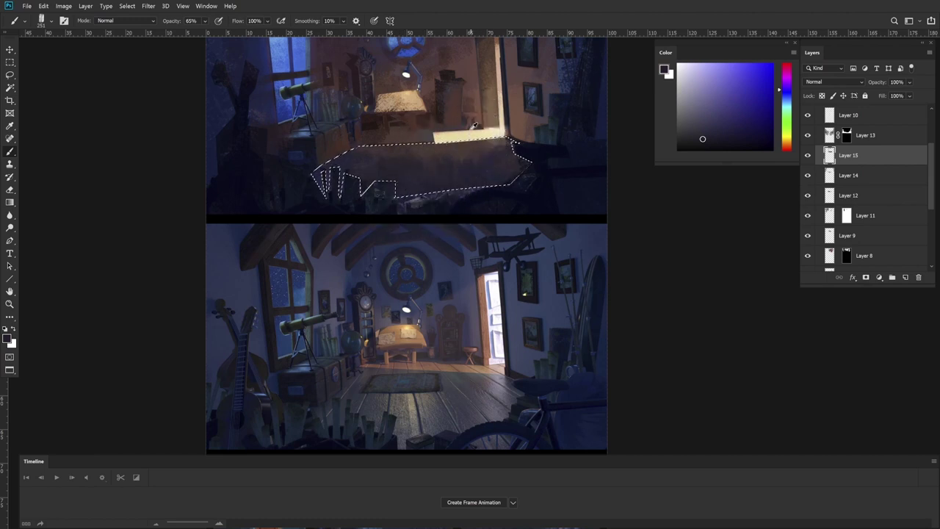
# Step: Warm the selected floor near the desk and doorway light with sampled reddish browns adjusted to a darker red, and clear the selection
pyautogui.keyDown('alt'); pyautogui.click(450, 149); pyautogui.keyUp('alt')
pyautogui.click(730, 114)
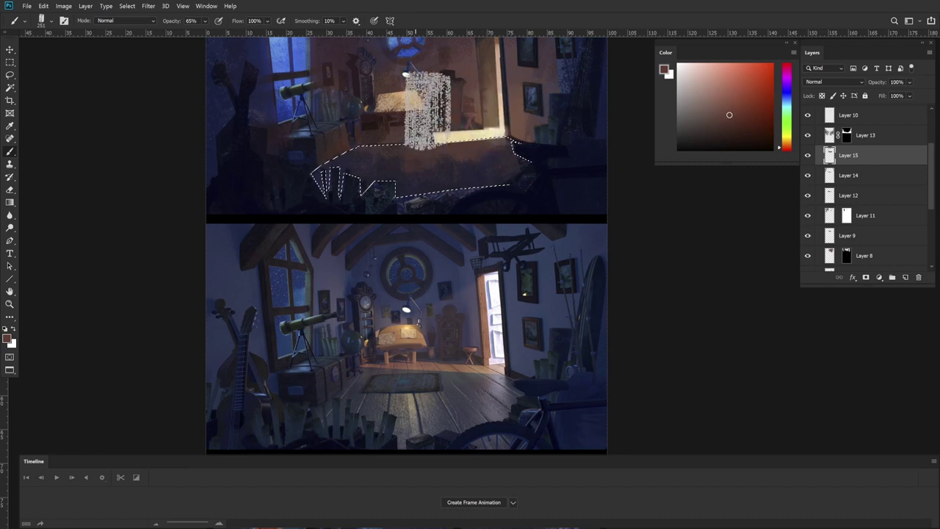
pyautogui.click(723, 126)
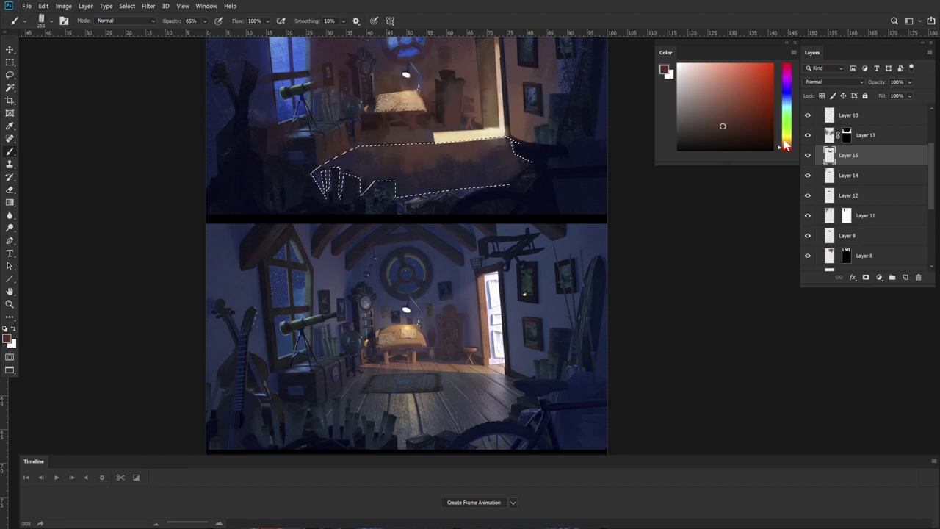
pyautogui.click(787, 150)
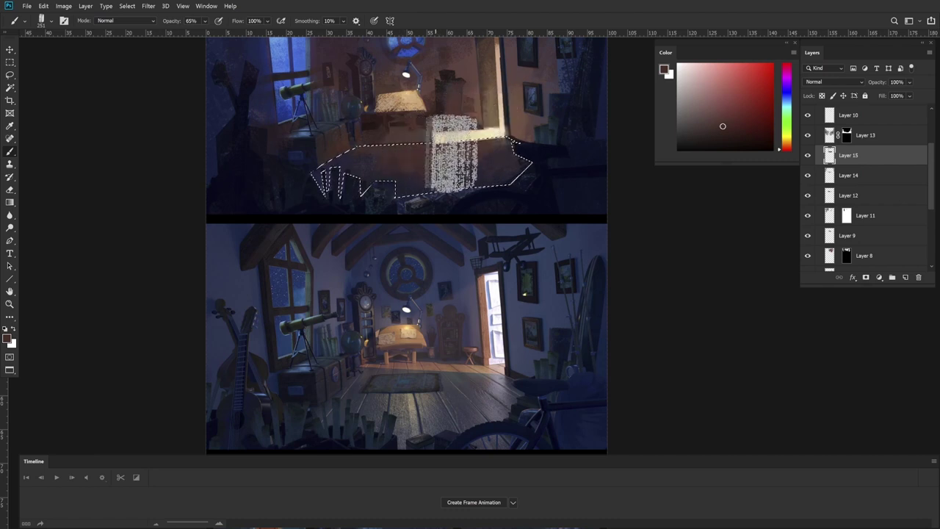
pyautogui.hotkey('ctrl', 'd')
pyautogui.press('z')
pyautogui.keyDown('alt'); pyautogui.click(527, 181); pyautogui.keyUp('alt')
pyautogui.click(527, 181)
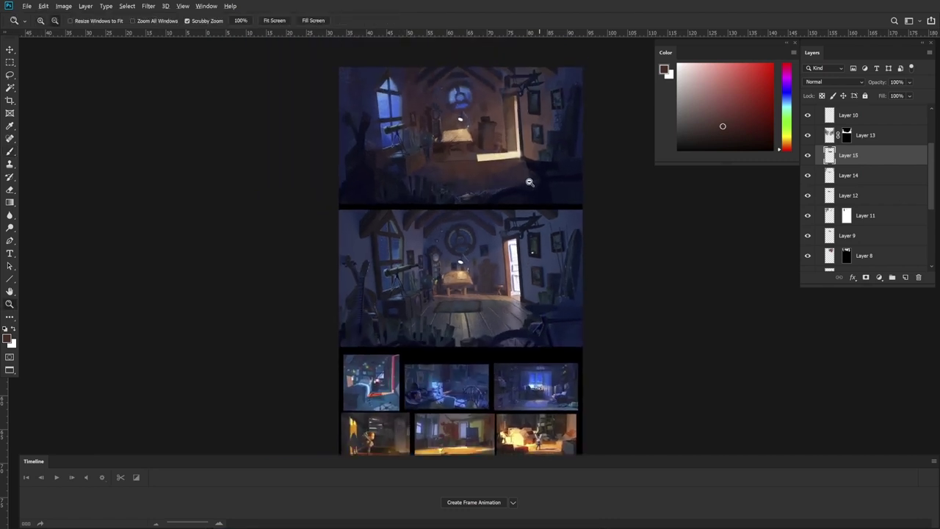
# Step: Try to lasso a rug shape on the floor in front of the desk and paint it with a sampled dark blue
pyautogui.press('l')
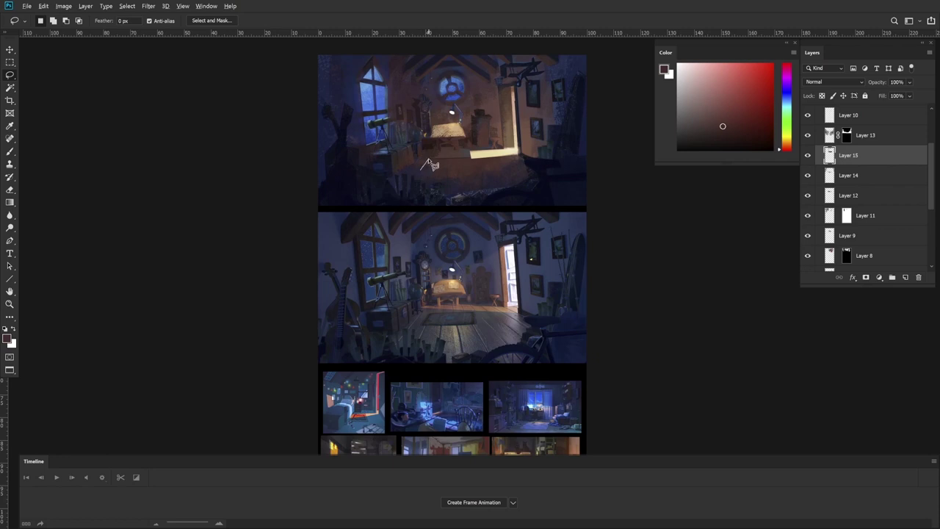
pyautogui.keyDown('alt'); pyautogui.click(476, 173); pyautogui.keyUp('alt')
pyautogui.press('b')
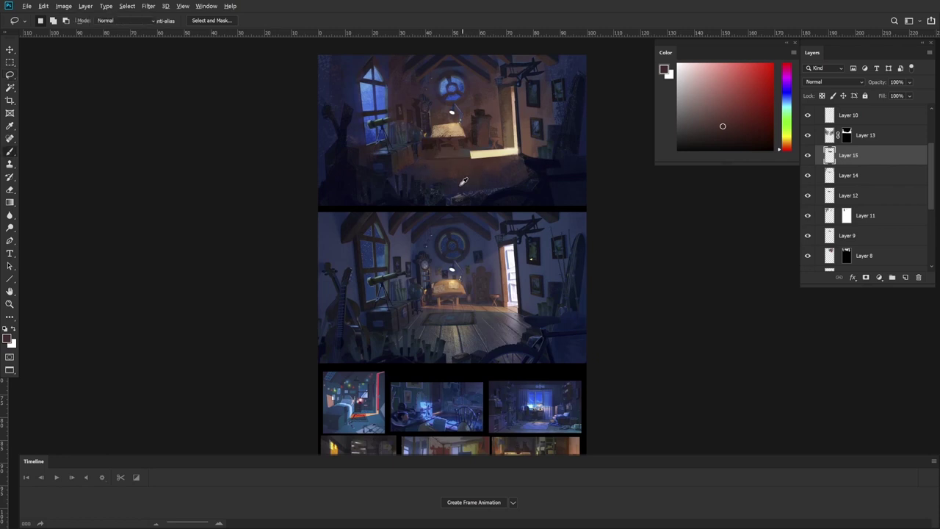
pyautogui.keyDown('alt'); pyautogui.click(445, 185); pyautogui.keyUp('alt')
pyautogui.hotkey('ctrl', 'h')
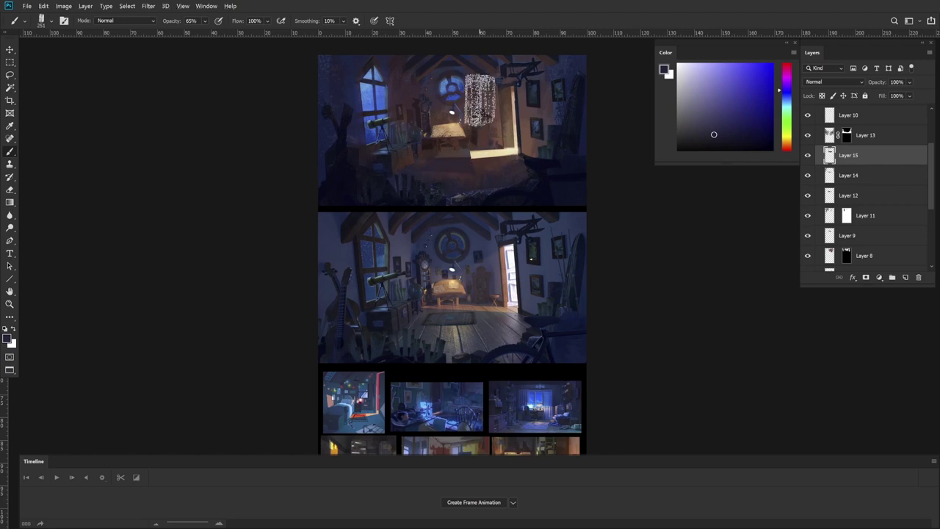
pyautogui.hotkey('ctrl', 'z')
# Step: Lasso two narrow plank strips on the foreground floor and paint them with a sampled muted dark blue, clearing the selection
pyautogui.press('l')
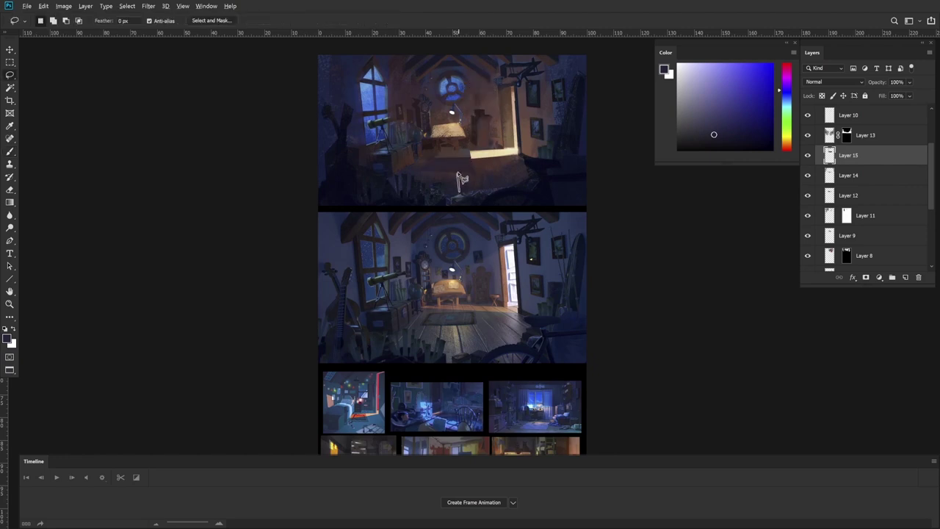
pyautogui.moveTo(457, 189)
pyautogui.mouseDown()
pyautogui.moveTo(461, 155)
pyautogui.moveTo(479, 179)
pyautogui.mouseUp()
pyautogui.moveTo(476, 190); pyautogui.dragTo(473, 191)
pyautogui.press('b')
pyautogui.keyDown('alt'); pyautogui.click(451, 190); pyautogui.keyUp('alt')
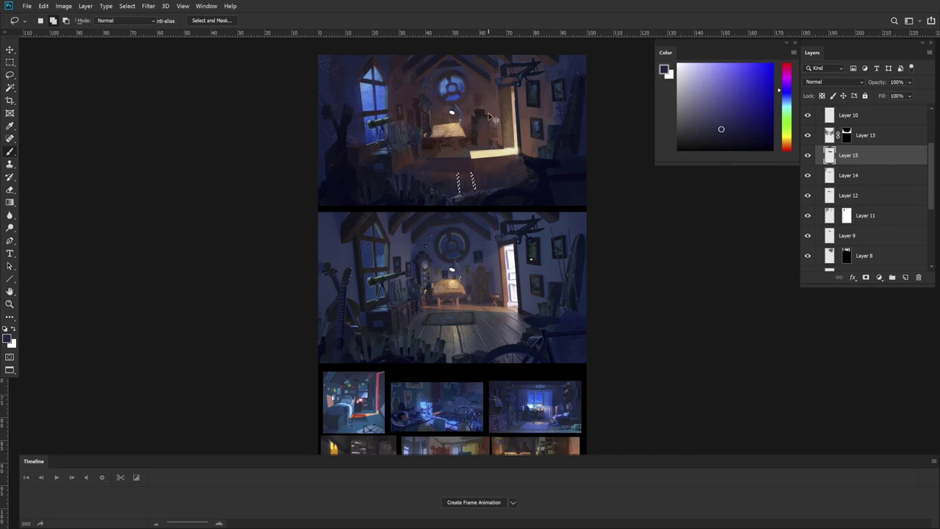
pyautogui.hotkey('ctrl', 'd')
pyautogui.press('l')
pyautogui.hotkey('ctrl', 'd')
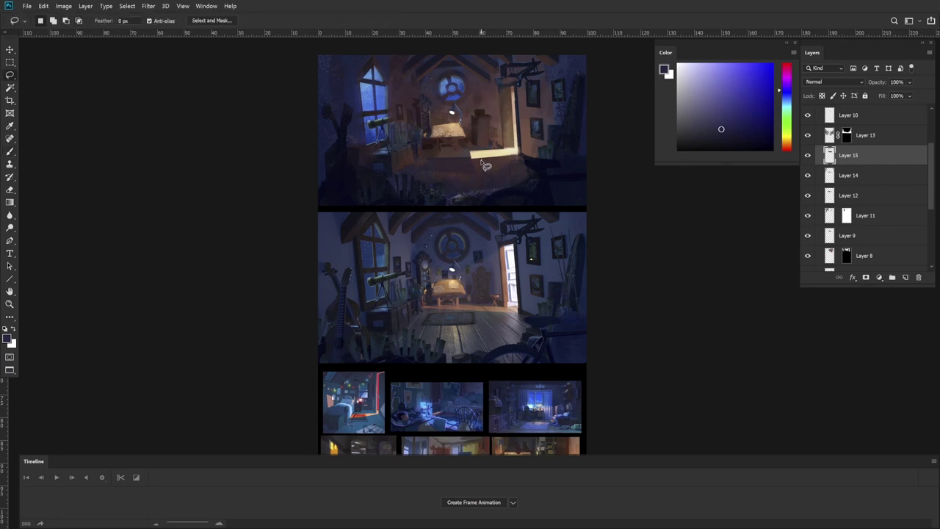
# Step: Lasso two narrow diagonal plank gaps on the floor in front of the doorway light and paint them with a sampled near-black blue
pyautogui.press('b')
pyautogui.keyDown('alt'); pyautogui.click(515, 190); pyautogui.keyUp('alt')
pyautogui.moveTo(505, 183); pyautogui.dragTo(489, 166)
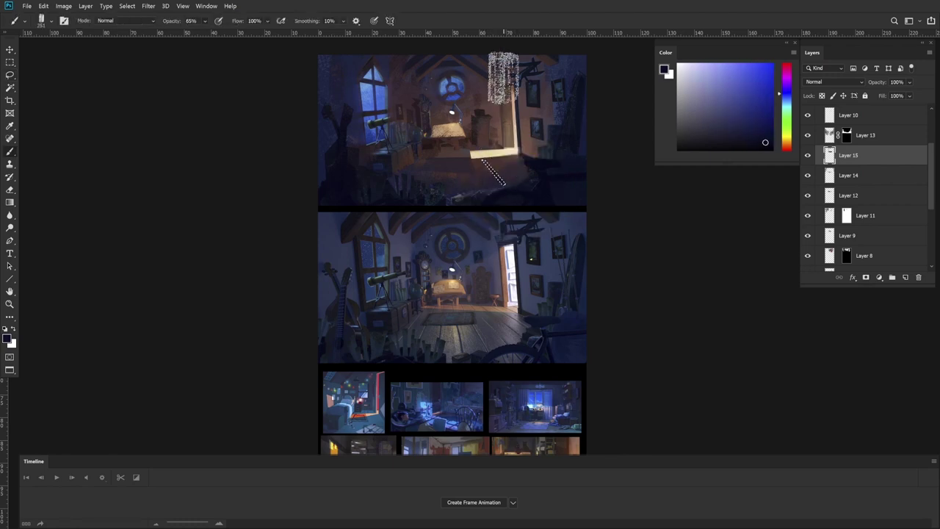
pyautogui.hotkey('ctrl', 'd')
pyautogui.press('l')
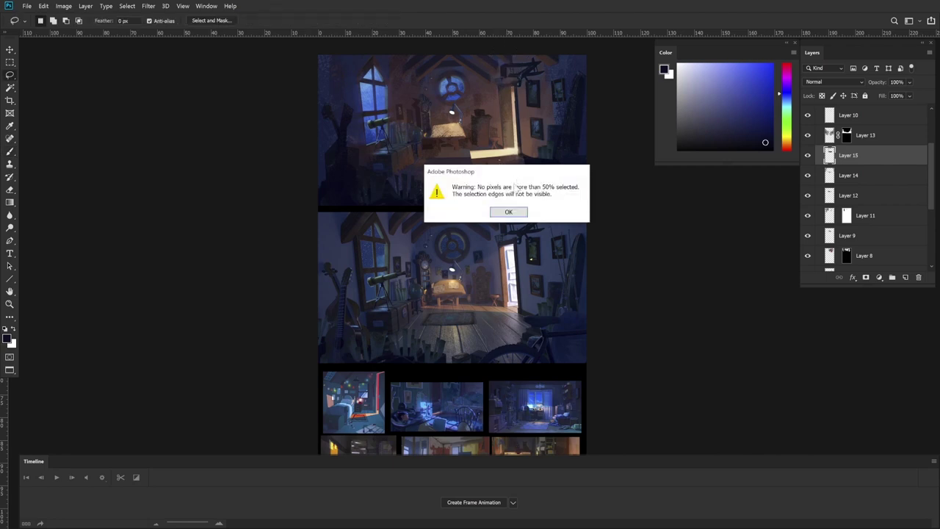
pyautogui.click(508, 211)
pyautogui.moveTo(506, 165); pyautogui.dragTo(504, 161)
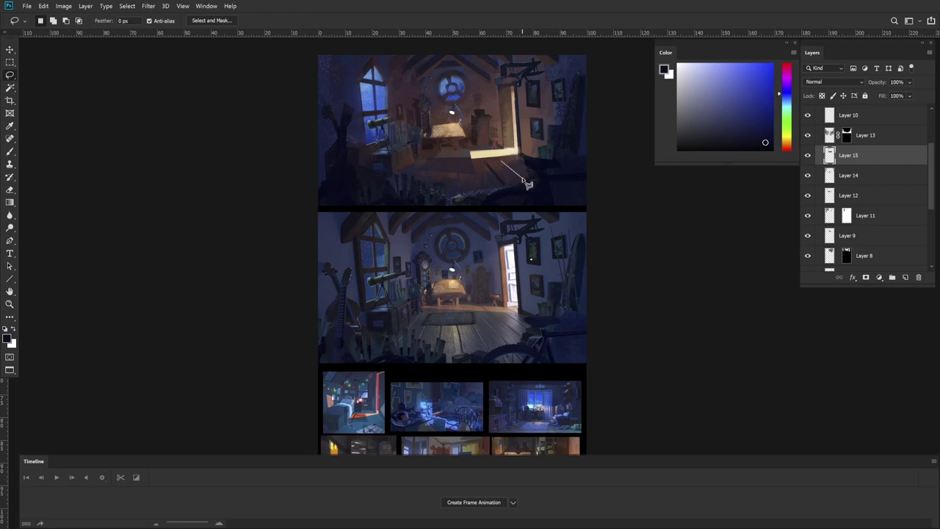
pyautogui.press('b')
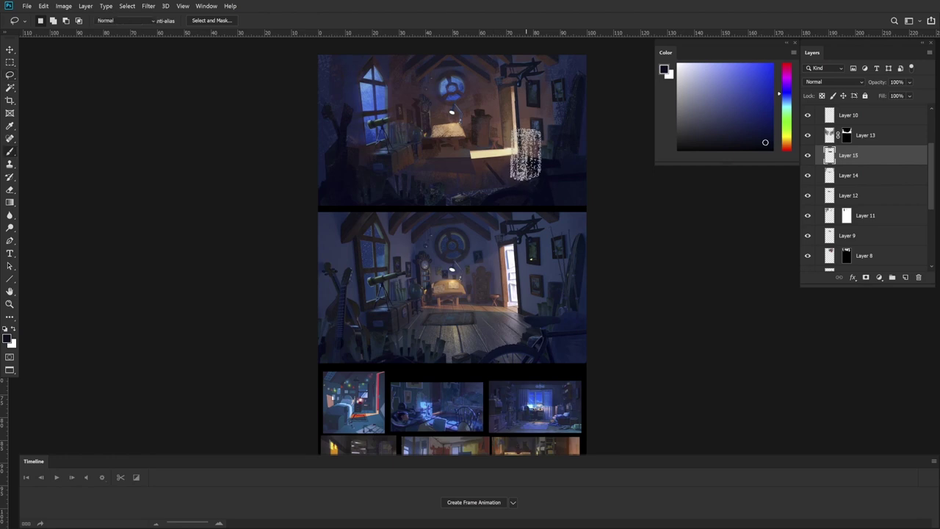
# Step: Lasso further dark plank gaps on the floor below and beside the rug and paint them with the same near-black blue
pyautogui.press('l')
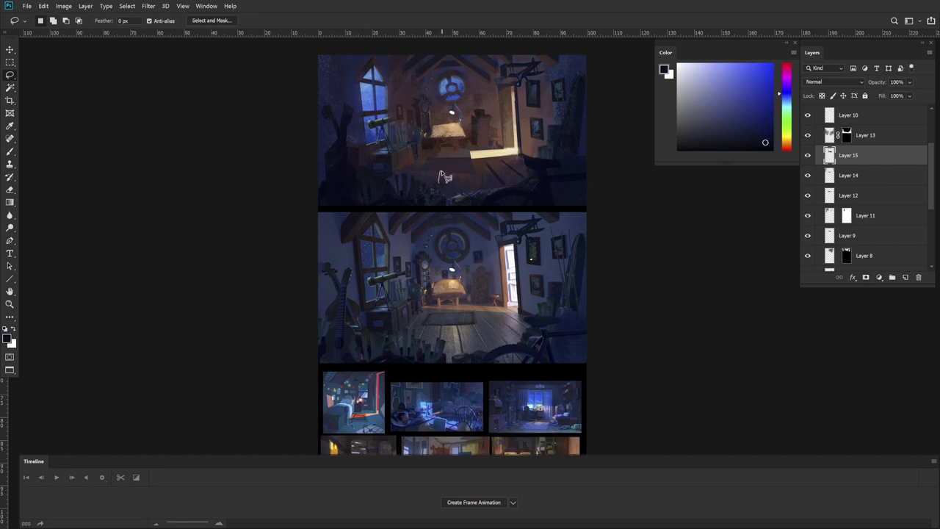
pyautogui.press('b')
pyautogui.moveTo(451, 171); pyautogui.dragTo(438, 206)
pyautogui.hotkey('ctrl', 'd')
pyautogui.press('l')
pyautogui.press('b')
pyautogui.moveTo(431, 156); pyautogui.dragTo(401, 191)
pyautogui.hotkey('ctrl', 'd')
pyautogui.press('l')
pyautogui.press('b')
# Step: Lasso a small patch at the foot of the telescope cabinet and colour it with a sampled reddish brown
pyautogui.press('l')
pyautogui.press('b')
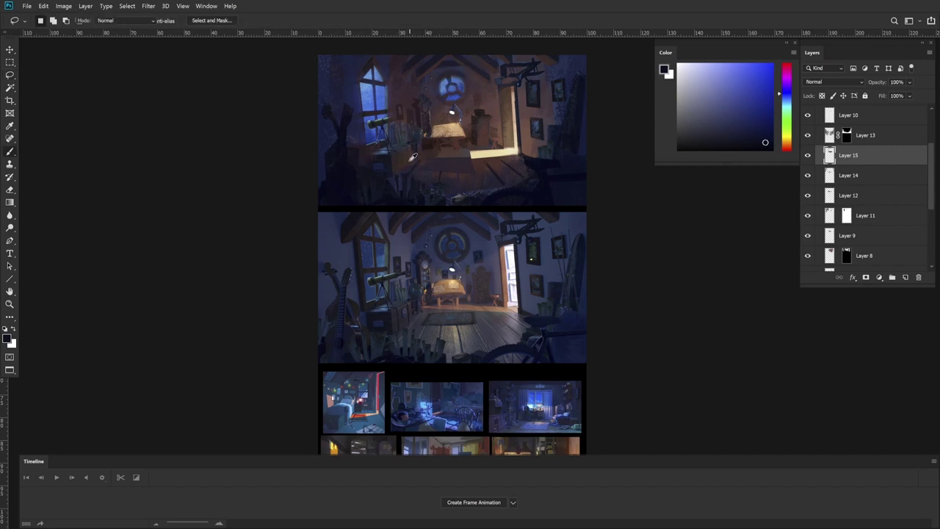
pyautogui.keyDown('alt'); pyautogui.click(409, 161); pyautogui.keyUp('alt')
pyautogui.click(786, 146)
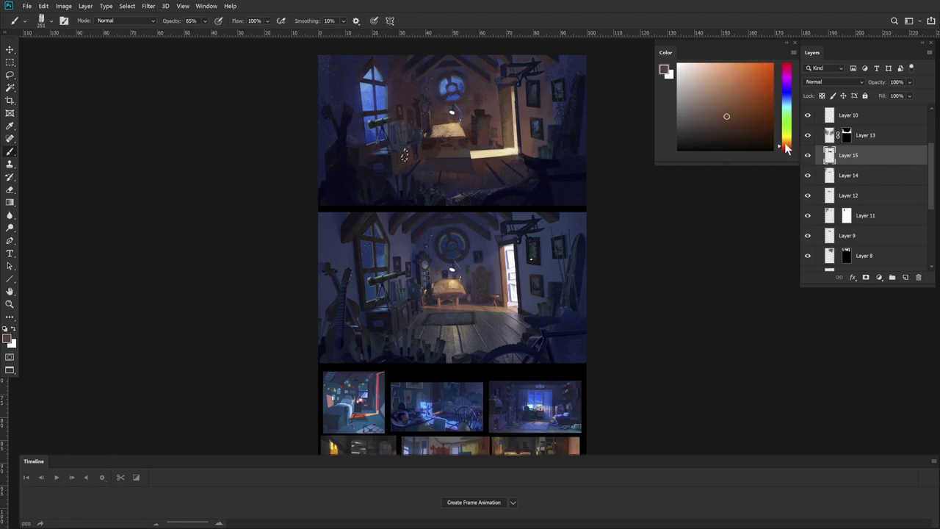
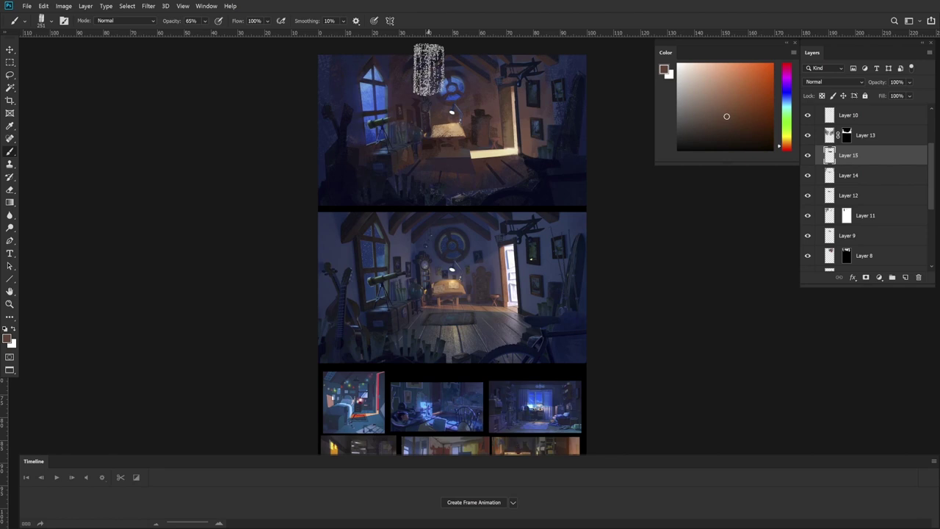
# Step: Lasso a thin strip along the rug's near edge, paint it with a sampled tone adjusted to a darker desaturated violet, and clear the selection
pyautogui.press('l')
pyautogui.moveTo(442, 171); pyautogui.dragTo(476, 176)
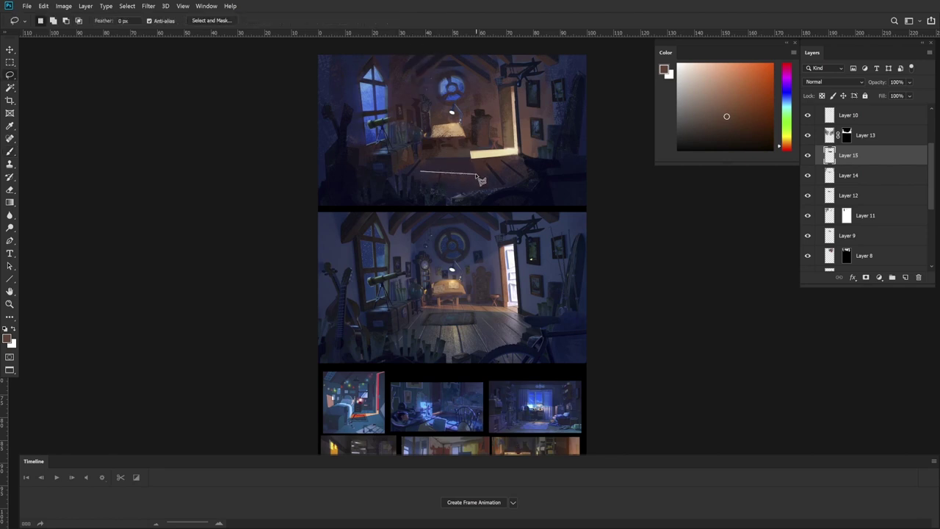
pyautogui.keyDown('alt'); pyautogui.click(475, 174); pyautogui.keyUp('alt')
pyautogui.keyDown('alt'); pyautogui.click(424, 169); pyautogui.keyUp('alt')
pyautogui.press('b')
pyautogui.keyDown('alt'); pyautogui.click(459, 167); pyautogui.keyUp('alt')
pyautogui.click(706, 140)
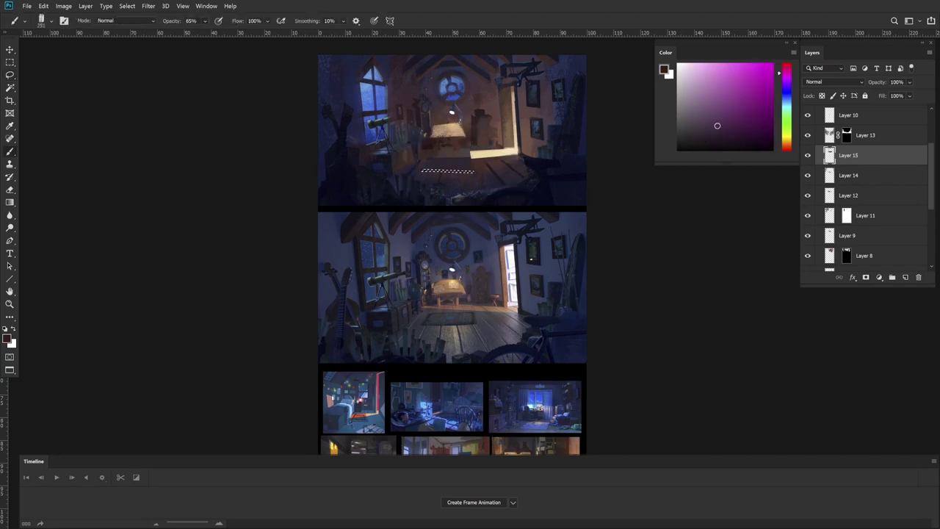
pyautogui.click(787, 81)
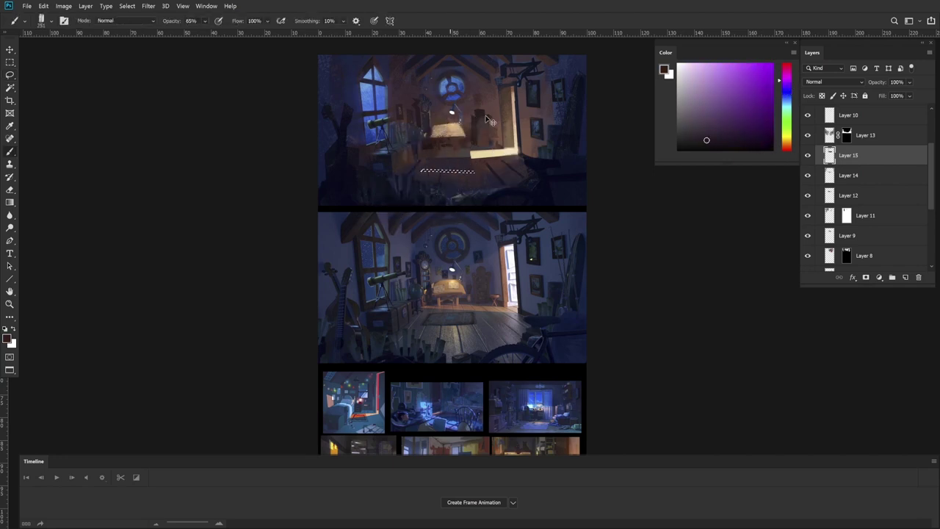
pyautogui.hotkey('ctrl', 'd')
pyautogui.press('l')
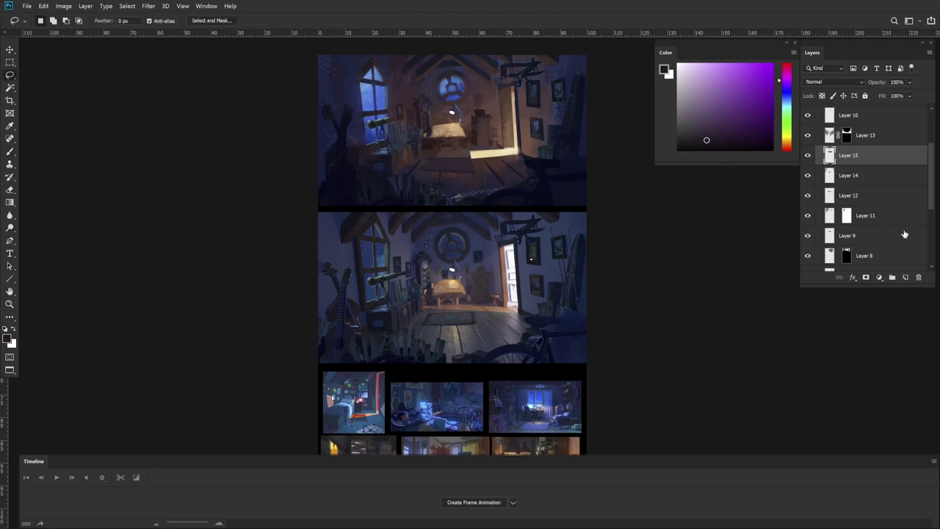
# Step: Add a new layer, lasso a polygonal glow shape around the desk lamp's bulb, fill it with white strokes and clear the selection
pyautogui.click(906, 278)
pyautogui.scroll(5, 422, 147)
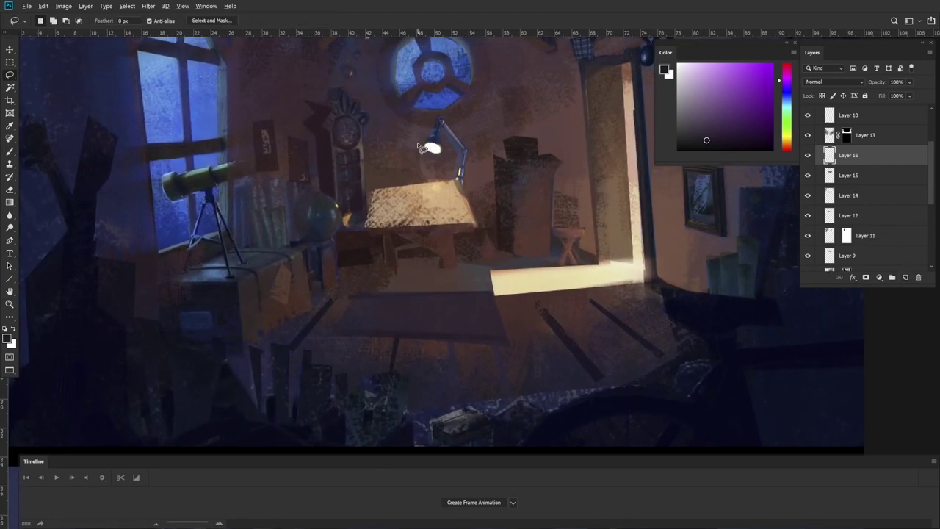
pyautogui.click(433, 136)
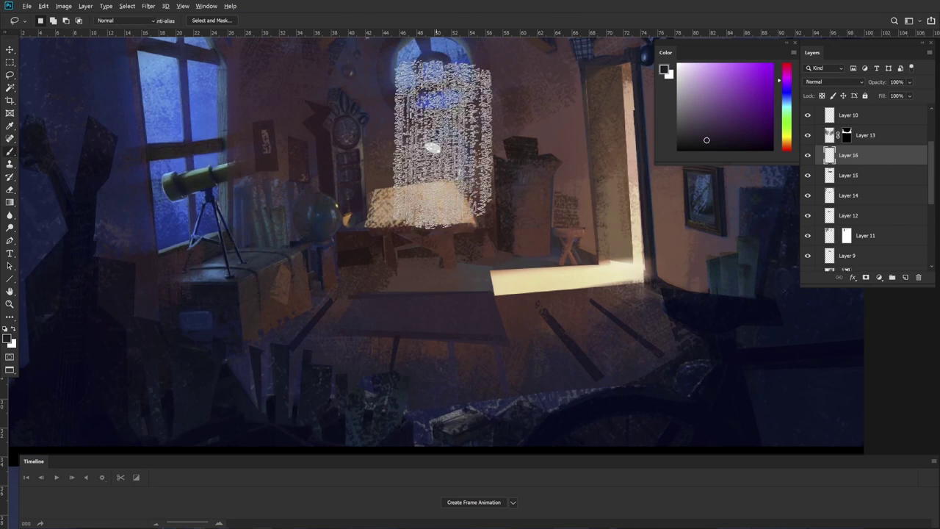
pyautogui.press('b')
pyautogui.press('x')
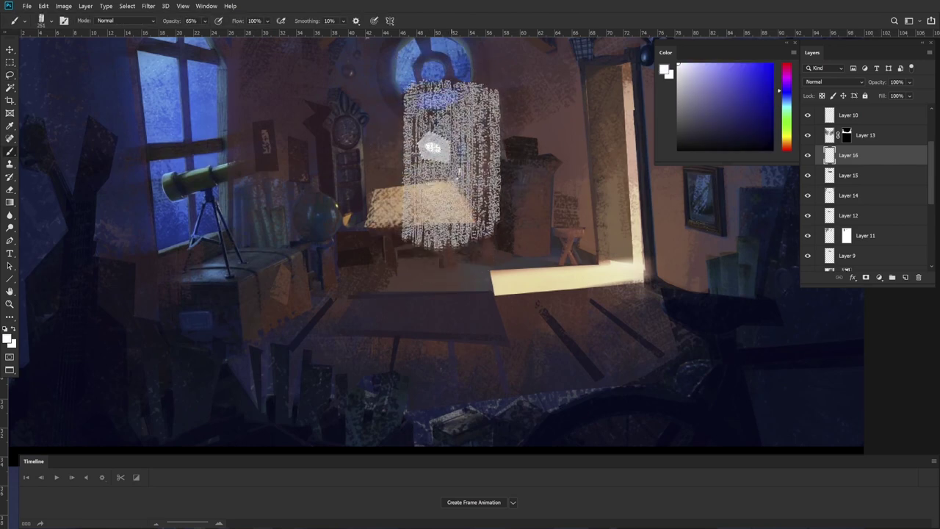
pyautogui.moveTo(451, 165)
pyautogui.mouseDown()
pyautogui.moveTo(451, 149)
pyautogui.moveTo(426, 149)
pyautogui.mouseUp()
pyautogui.hotkey('ctrl', 'd')
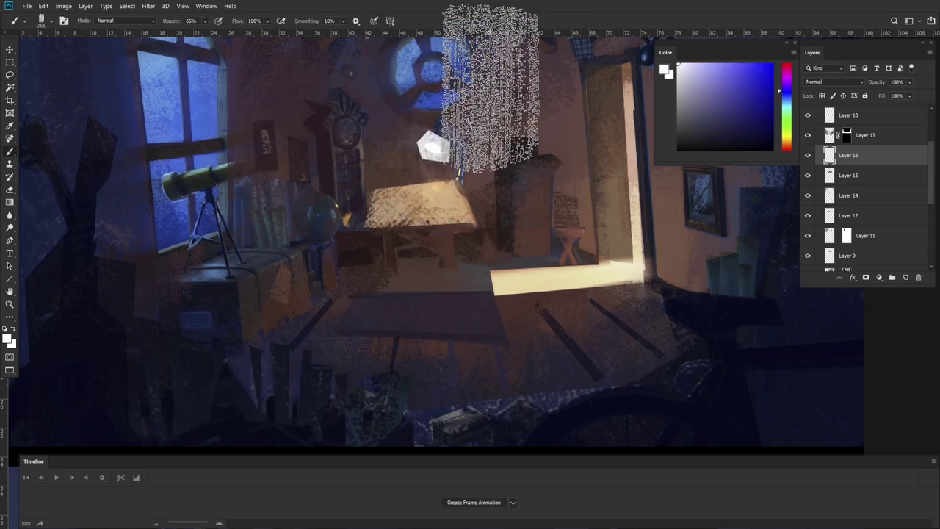
# Step: Colorize the lamp glow with Hue/Saturation at hue 26, saturation 89 and lightness -17
pyautogui.hotkey('ctrl', 'u')
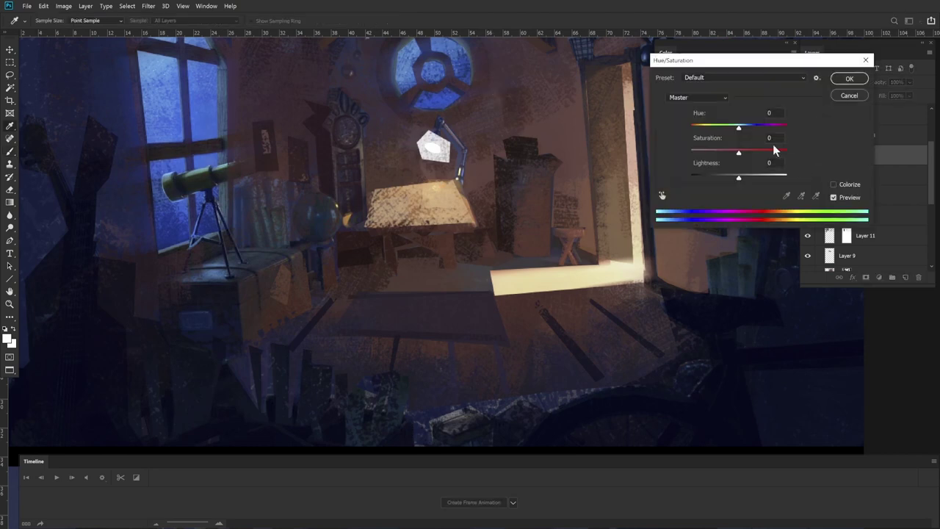
pyautogui.moveTo(738, 151); pyautogui.dragTo(725, 178)
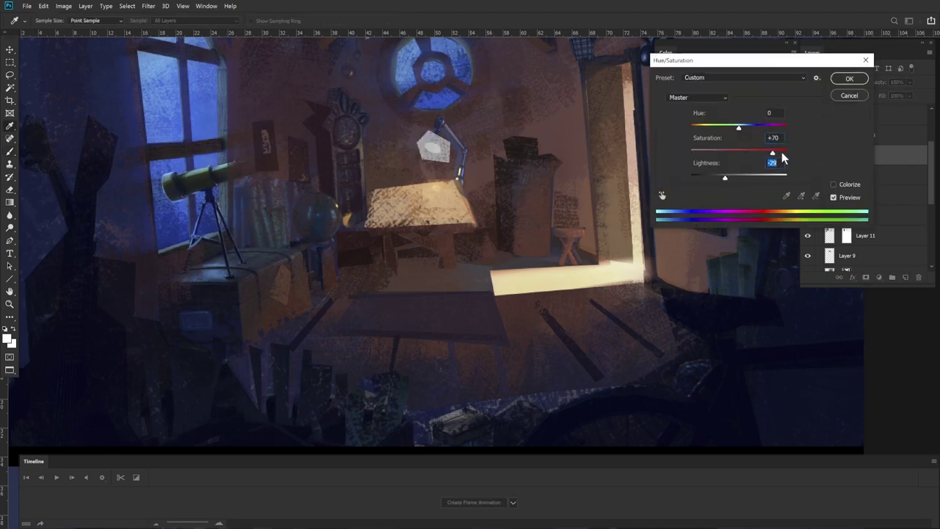
pyautogui.moveTo(778, 153); pyautogui.dragTo(732, 182)
pyautogui.click(845, 183)
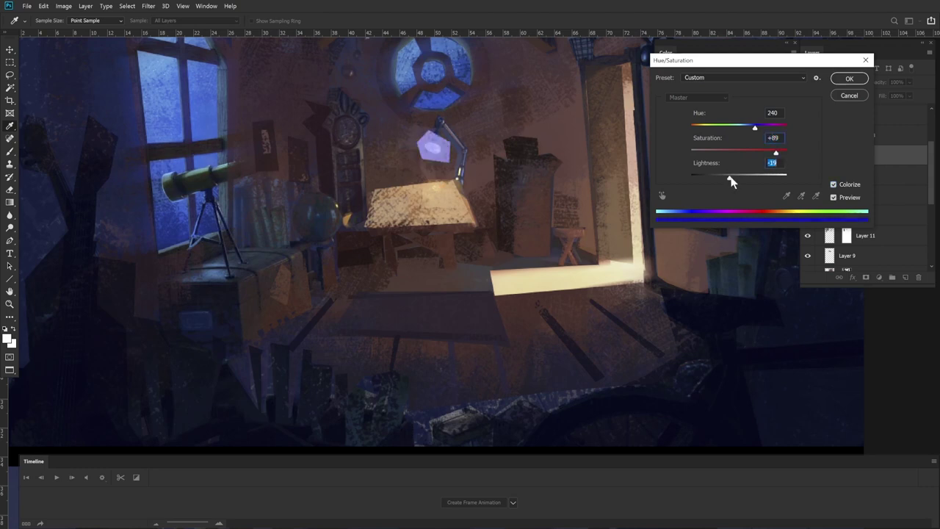
pyautogui.moveTo(700, 129); pyautogui.dragTo(697, 128)
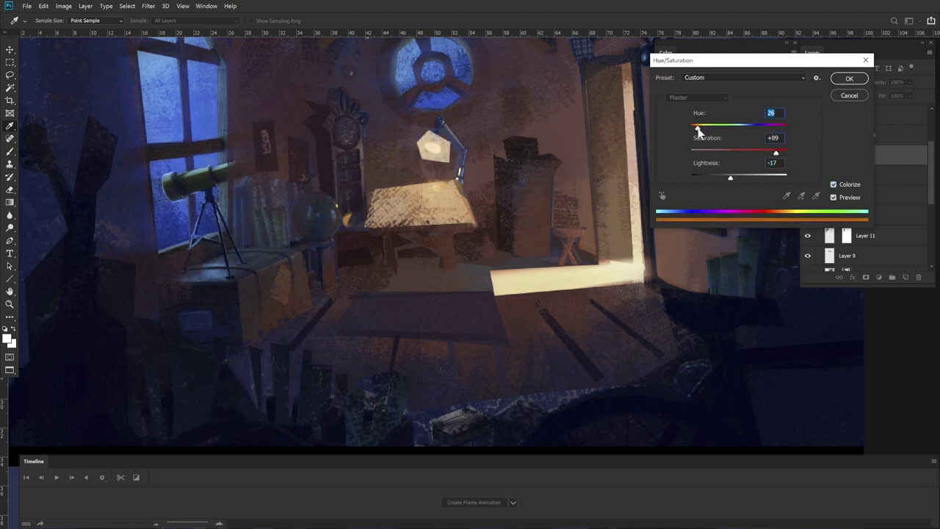
pyautogui.click(849, 79)
# Step: Set the lamp glow layer's blend mode to Linear Dodge (Add) and adjust it to saturation +84 and lightness -20
pyautogui.press('z')
pyautogui.keyDown('alt'); pyautogui.click(608, 183); pyautogui.keyUp('alt')
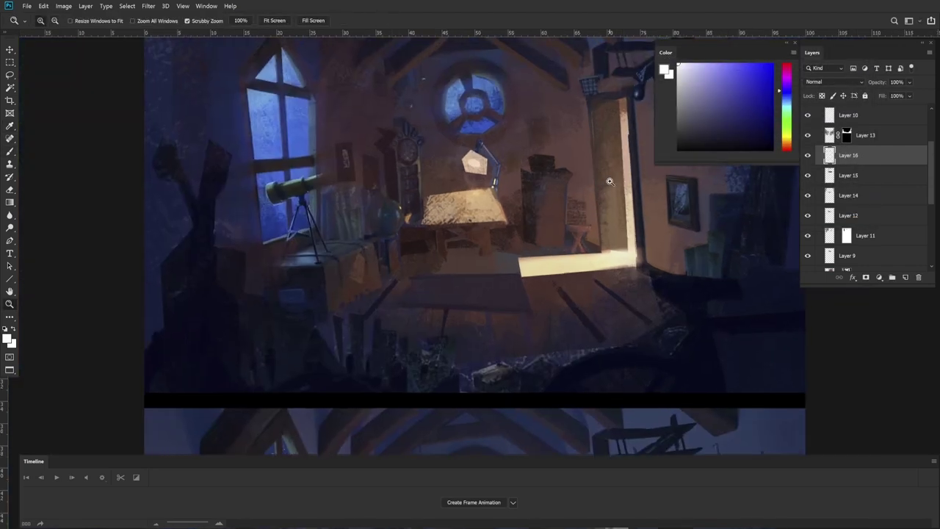
pyautogui.click(849, 82)
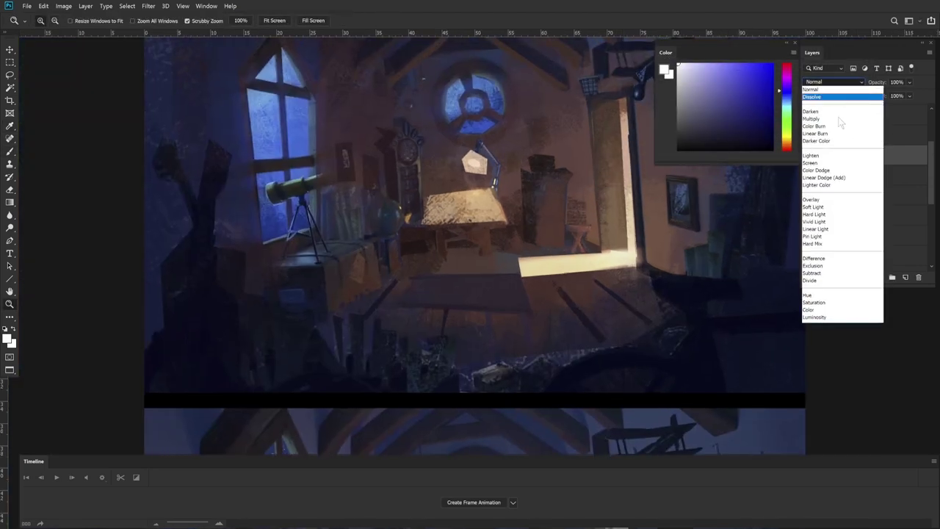
pyautogui.click(844, 179)
pyautogui.hotkey('ctrl', 'u')
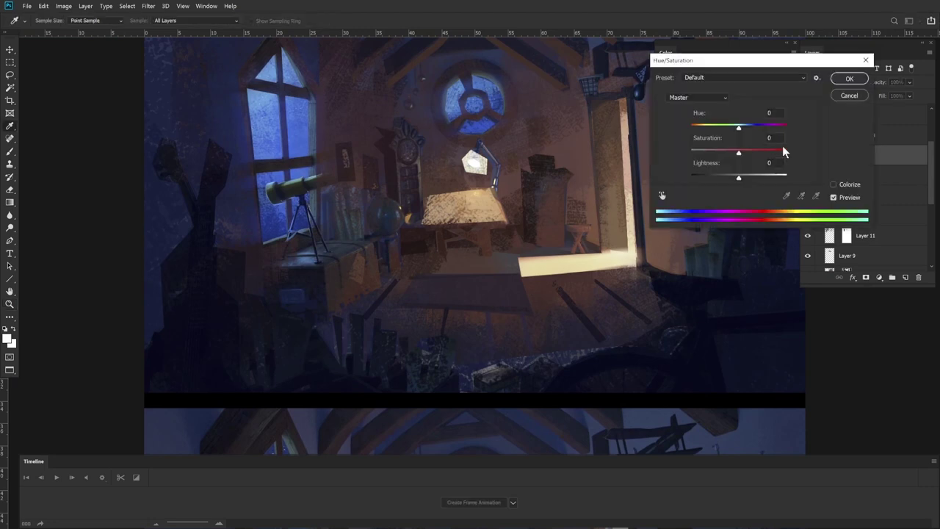
pyautogui.moveTo(782, 152); pyautogui.dragTo(779, 154)
pyautogui.moveTo(719, 176); pyautogui.dragTo(729, 183)
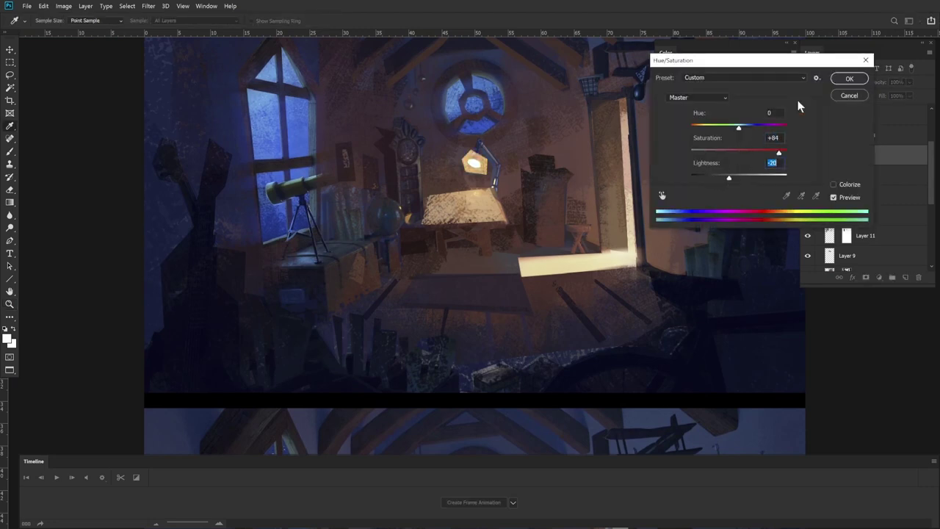
pyautogui.click(849, 79)
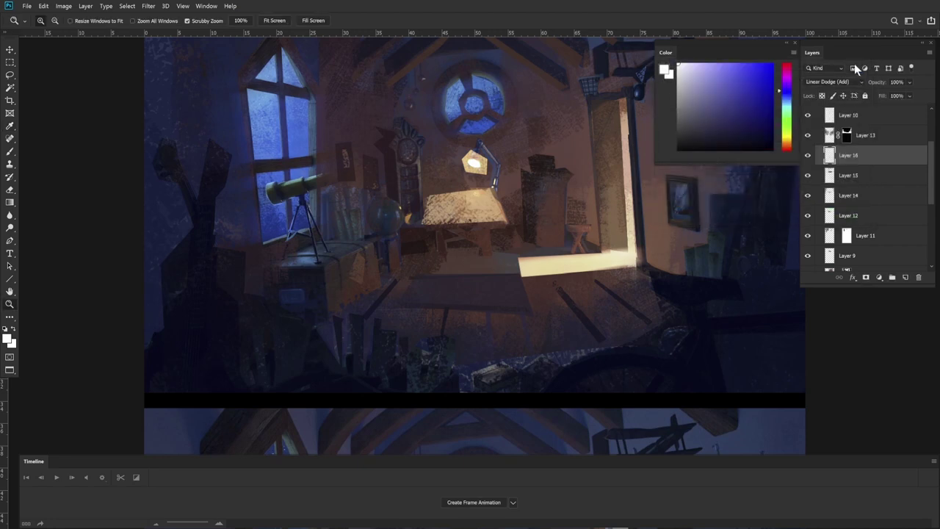
# Step: Duplicate the lamp glow layer and apply Motion Blur to the copy with an angle of 21° and a distance of 50 pixels
pyautogui.hotkey('ctrl', 'j')
pyautogui.hotkey('ctrl', 'alt', 'f')
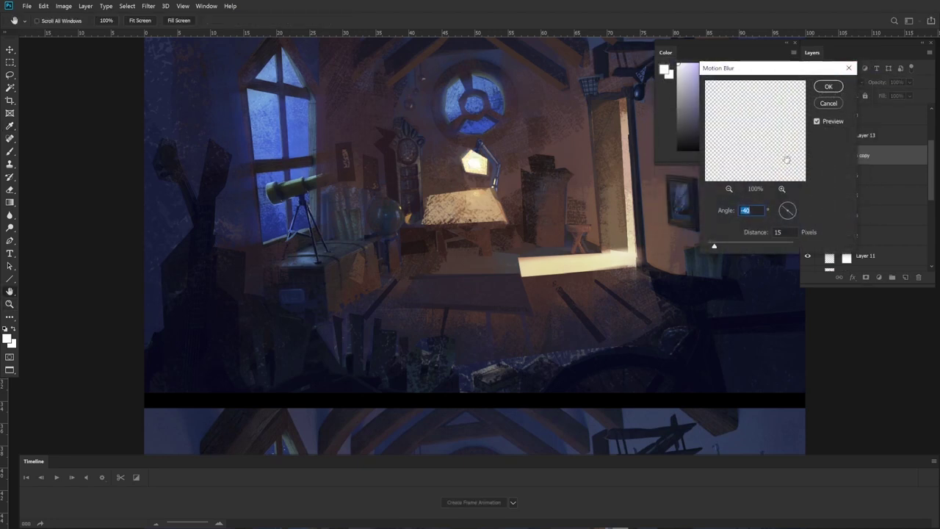
pyautogui.write('21')
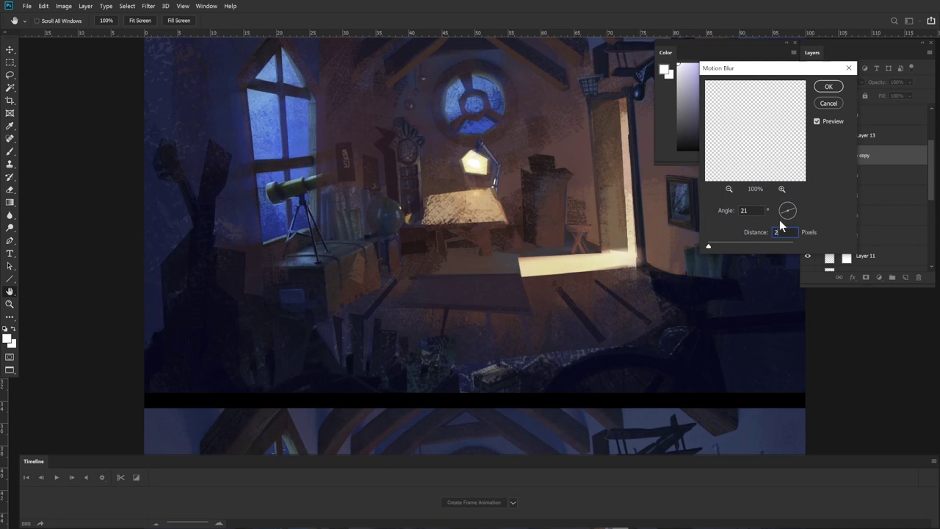
pyautogui.write('050')
pyautogui.press('Return')
pyautogui.press('z')
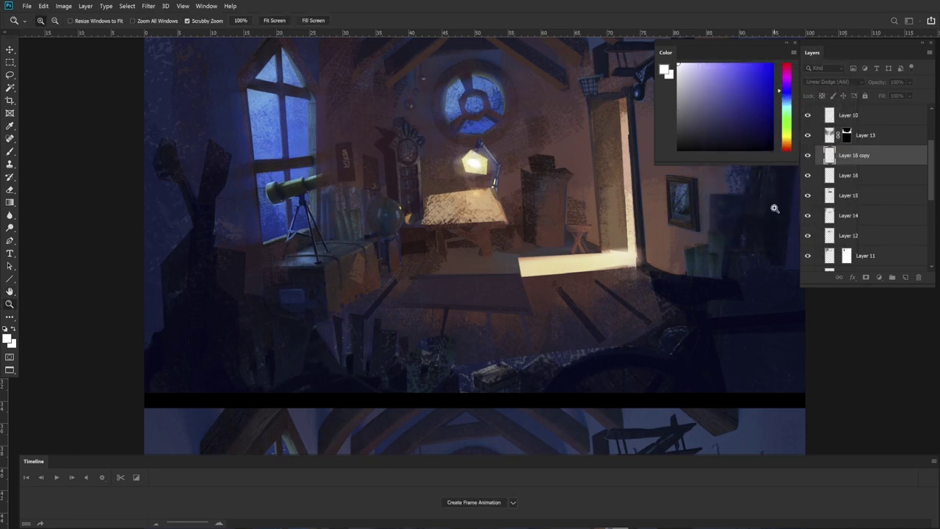
# Step: Apply the same 21°, 50-pixel Motion Blur to the original lamp glow on Layer 16
pyautogui.click(855, 176)
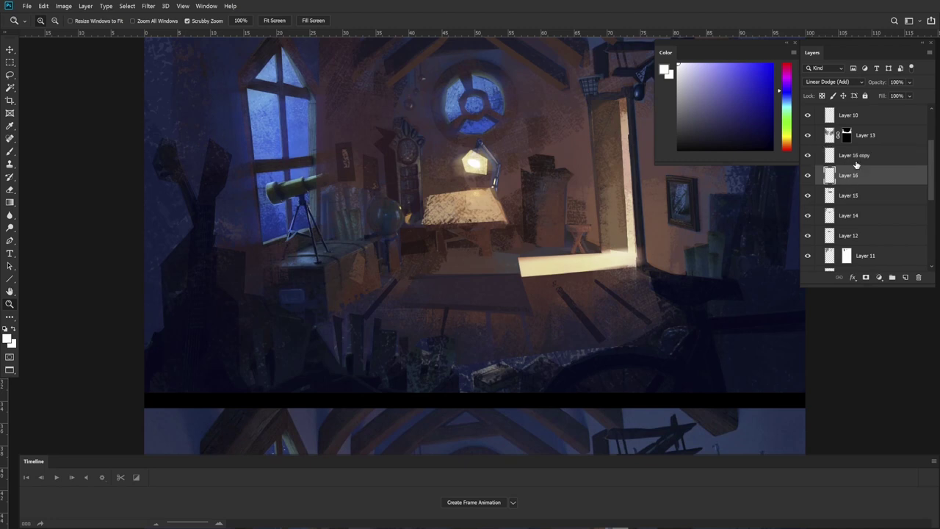
pyautogui.hotkey('ctrl', 'alt', 'f')
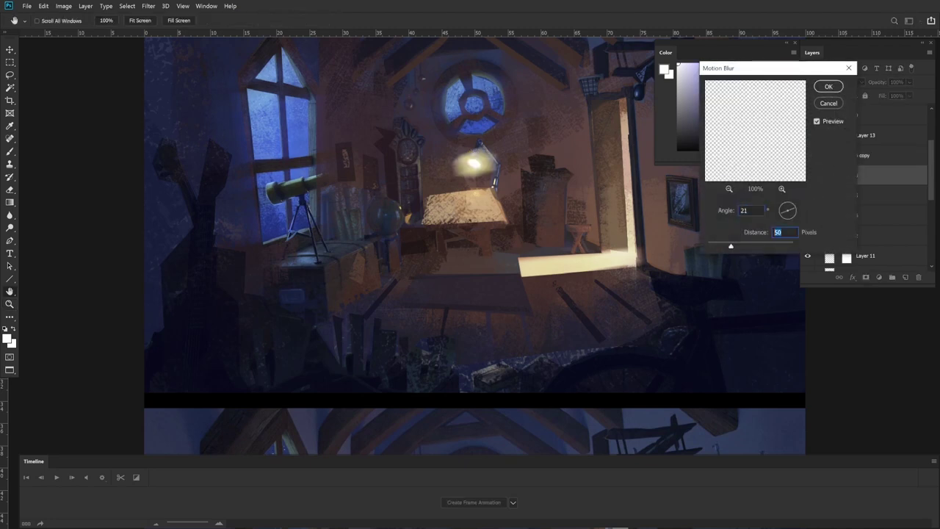
pyautogui.click(824, 89)
# Step: Darken the original lamp glow with Hue/Saturation to lightness -58 and shift its hue slightly negative
pyautogui.hotkey('ctrl', 'u')
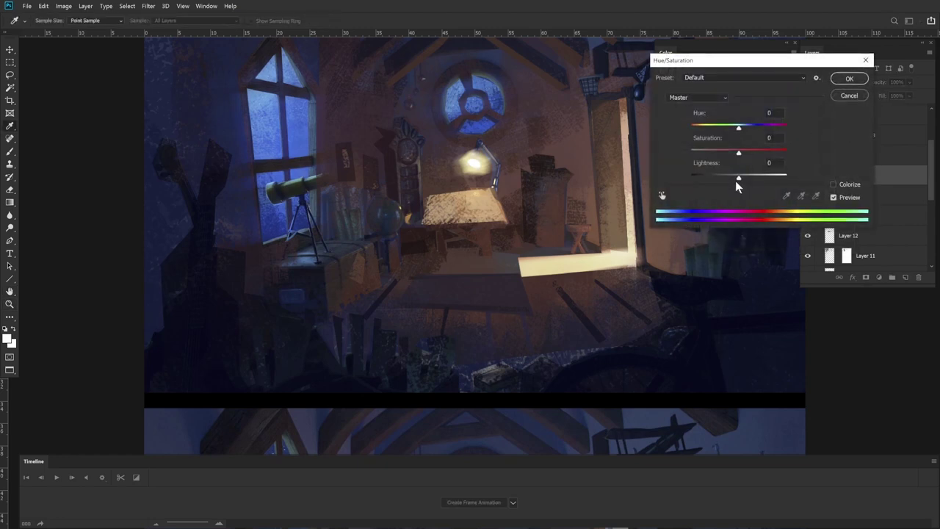
pyautogui.moveTo(736, 181); pyautogui.dragTo(712, 183)
pyautogui.moveTo(738, 128); pyautogui.dragTo(736, 131)
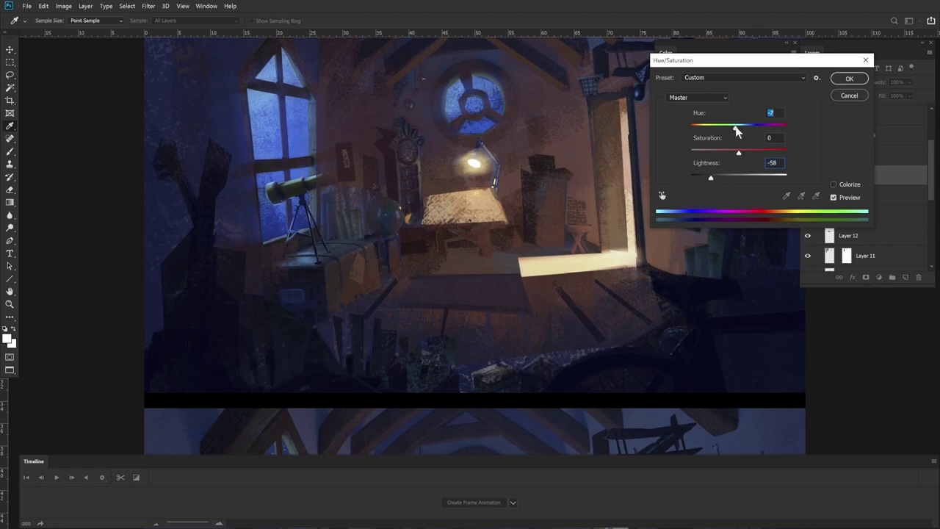
pyautogui.click(848, 79)
# Step: Darken the Layer 16 copy lamp glow with Hue/Saturation at saturation -1 and lightness -31
pyautogui.click(855, 151)
pyautogui.hotkey('ctrl', 'u')
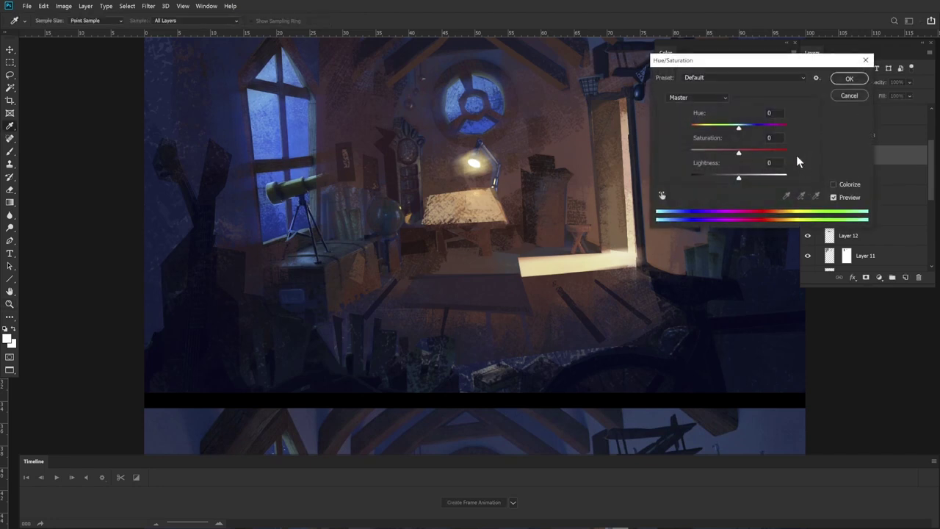
pyautogui.moveTo(732, 179); pyautogui.dragTo(721, 185)
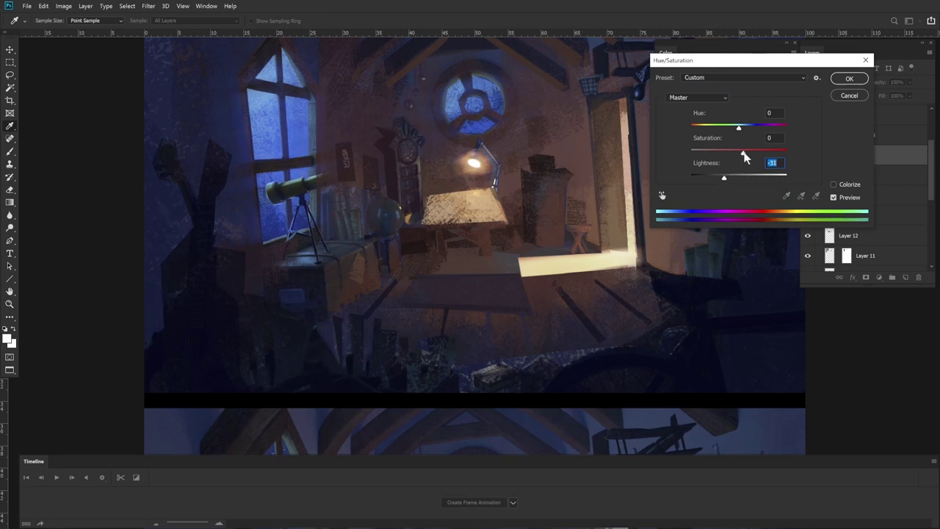
pyautogui.moveTo(744, 156); pyautogui.dragTo(738, 159)
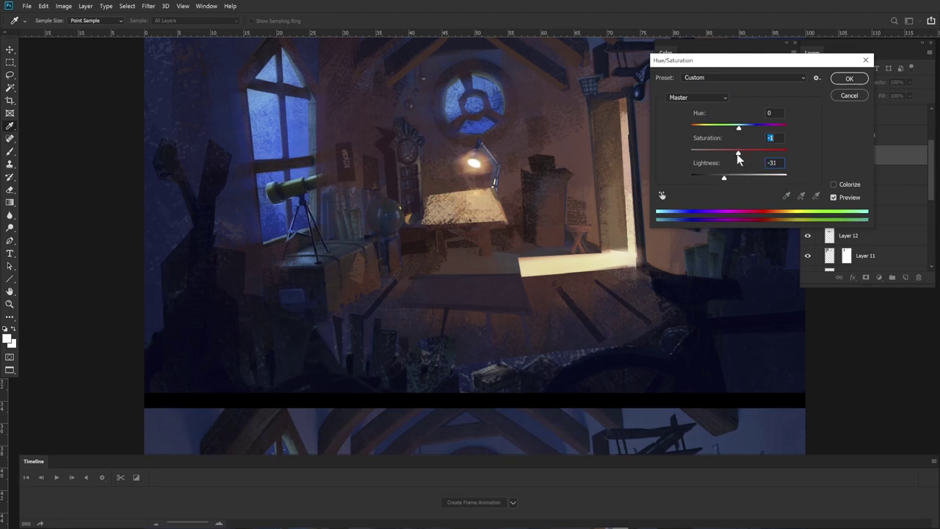
pyautogui.click(849, 79)
# Step: Toggle Layer 15 off and on to compare its effect, and add a new layer directly above it
pyautogui.press('v')
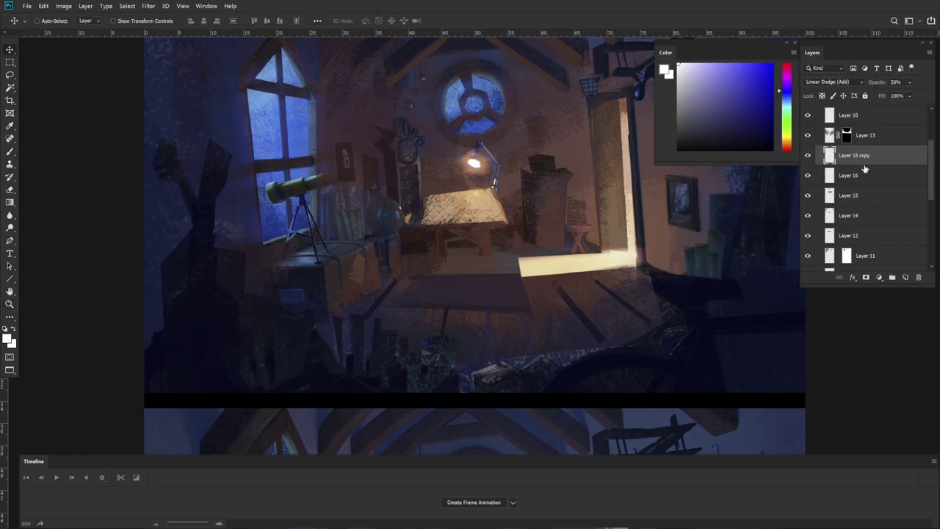
pyautogui.click(862, 175)
pyautogui.press('z')
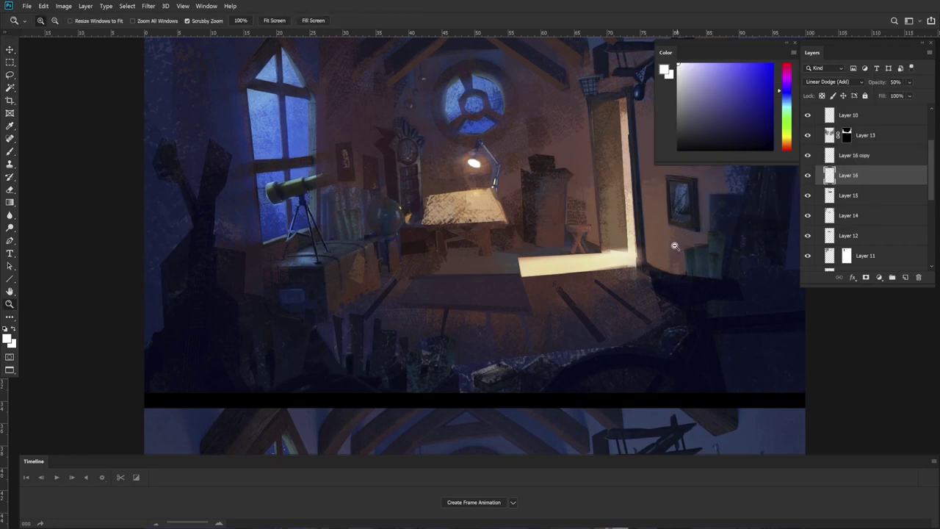
pyautogui.moveTo(673, 243); pyautogui.dragTo(617, 292)
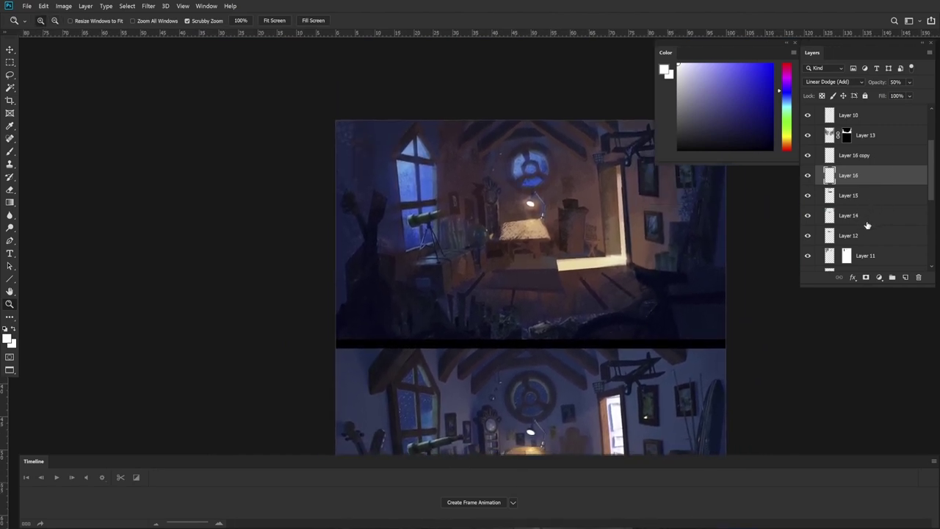
pyautogui.click(807, 197)
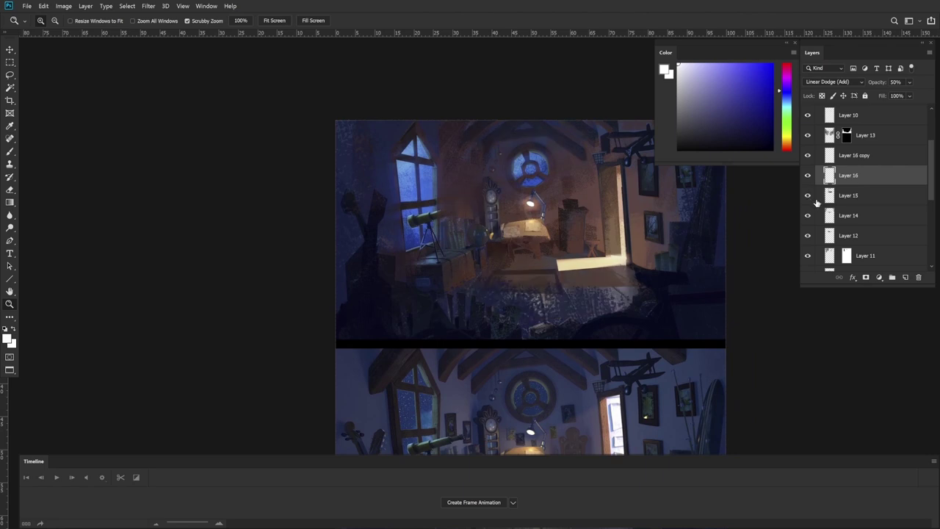
pyautogui.click(871, 197)
pyautogui.click(906, 277)
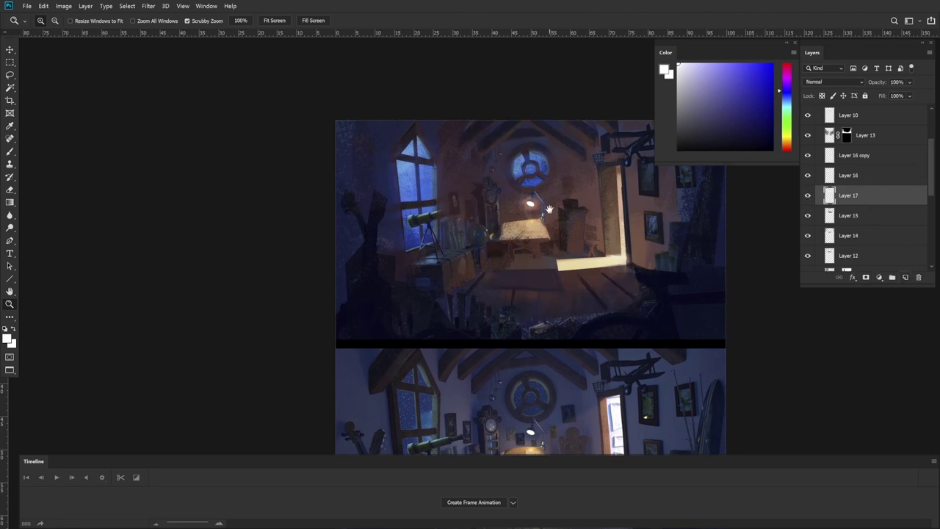
# Step: Lasso the back wall areas around the desk lamp, leaving out the lamp, desk and cabinet
pyautogui.moveTo(548, 210); pyautogui.dragTo(541, 177)
pyautogui.click(520, 413)
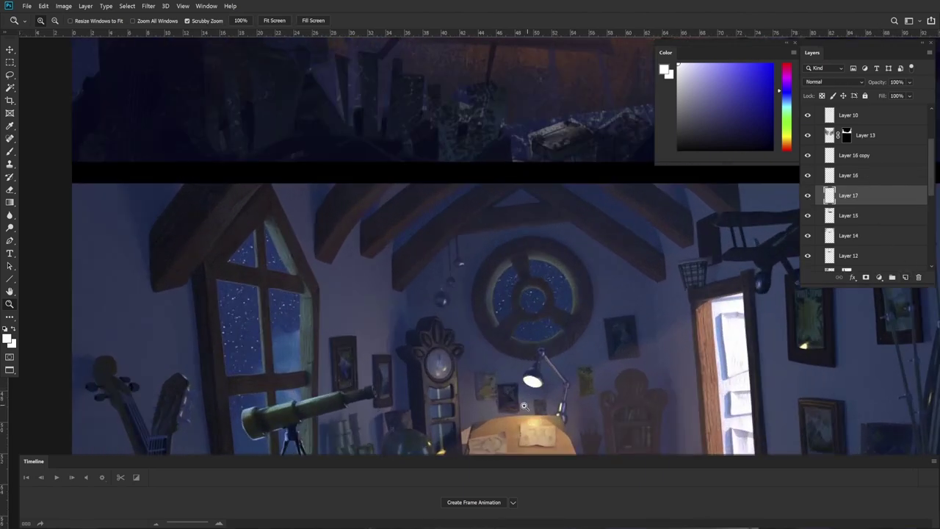
pyautogui.moveTo(521, 293); pyautogui.dragTo(504, 411)
pyautogui.moveTo(502, 365); pyautogui.dragTo(503, 433)
pyautogui.moveTo(507, 129); pyautogui.dragTo(489, 275)
pyautogui.press('b')
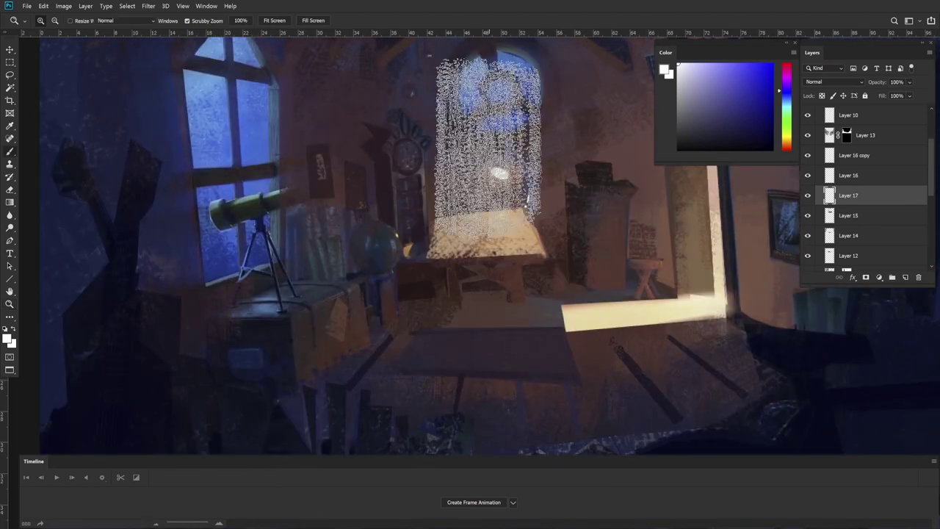
pyautogui.hotkey('ctrl', 'd')
pyautogui.press('l')
pyautogui.moveTo(426, 162)
pyautogui.mouseDown()
pyautogui.moveTo(430, 225)
pyautogui.moveTo(447, 202)
pyautogui.moveTo(525, 207)
pyautogui.mouseUp()
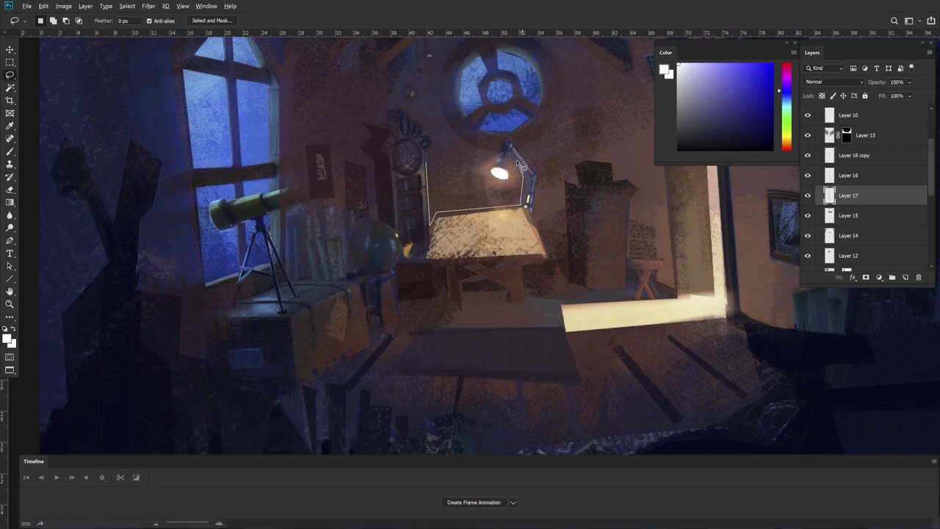
pyautogui.moveTo(518, 163); pyautogui.dragTo(522, 176)
pyautogui.moveTo(426, 151)
pyautogui.mouseDown()
pyautogui.moveTo(429, 237)
pyautogui.moveTo(437, 212)
pyautogui.moveTo(528, 197)
pyautogui.moveTo(526, 210)
pyautogui.moveTo(529, 179)
pyautogui.moveTo(510, 153)
pyautogui.moveTo(510, 187)
pyautogui.moveTo(488, 177)
pyautogui.moveTo(495, 153)
pyautogui.moveTo(466, 151)
pyautogui.mouseUp()
pyautogui.press('Return')
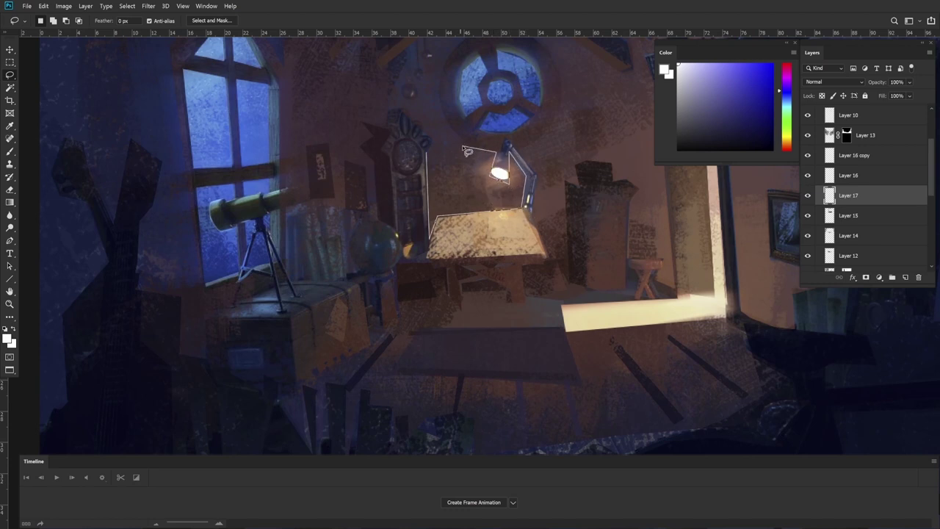
pyautogui.moveTo(457, 111); pyautogui.dragTo(427, 154)
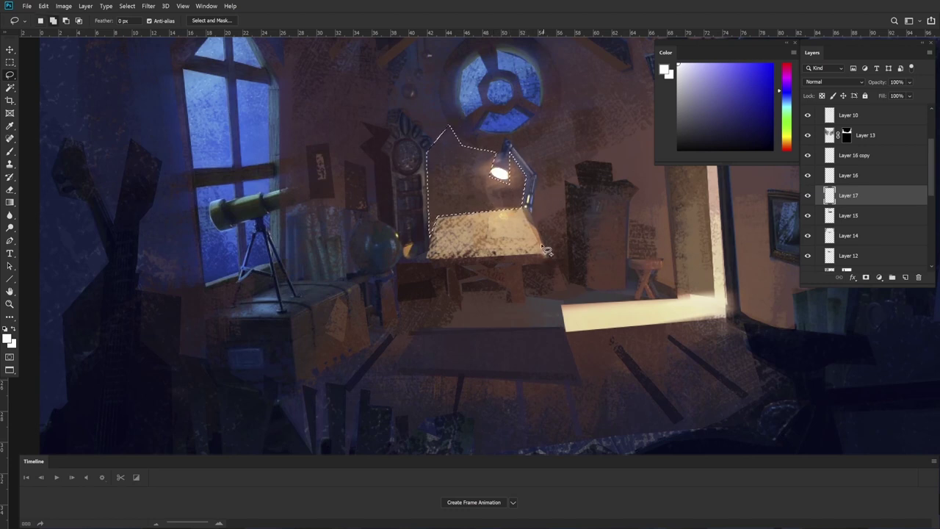
pyautogui.moveTo(542, 190)
pyautogui.mouseDown()
pyautogui.moveTo(530, 146)
pyautogui.moveTo(567, 99)
pyautogui.moveTo(572, 142)
pyautogui.moveTo(606, 146)
pyautogui.moveTo(577, 166)
pyautogui.moveTo(581, 188)
pyautogui.moveTo(565, 180)
pyautogui.moveTo(545, 251)
pyautogui.mouseUp()
# Step: Paint the selected wall around the lamp in warm and darker reddish browns based on the sampled wall color, and deselect
pyautogui.press('b')
pyautogui.keyDown('alt'); pyautogui.click(463, 193); pyautogui.keyUp('alt')
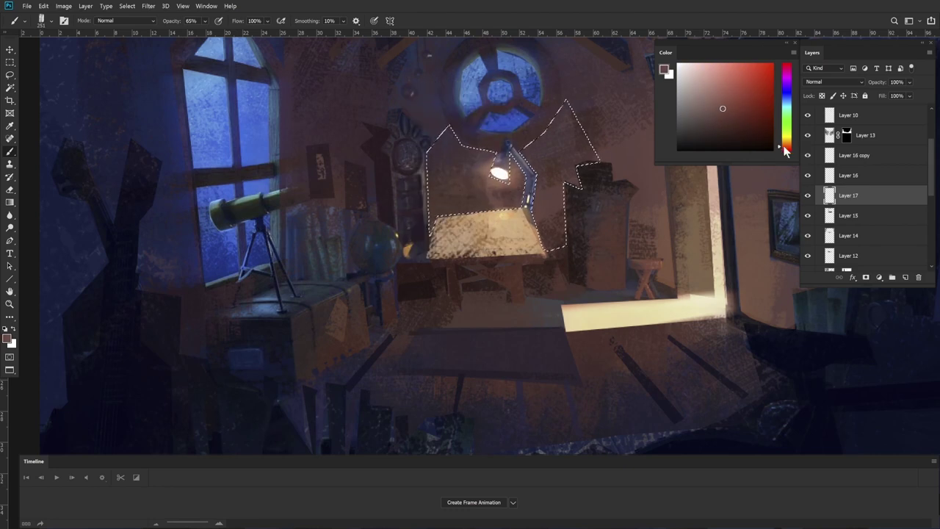
pyautogui.moveTo(477, 204); pyautogui.dragTo(367, 203)
pyautogui.moveTo(462, 189)
pyautogui.mouseDown()
pyautogui.moveTo(478, 176)
pyautogui.moveTo(471, 195)
pyautogui.mouseUp()
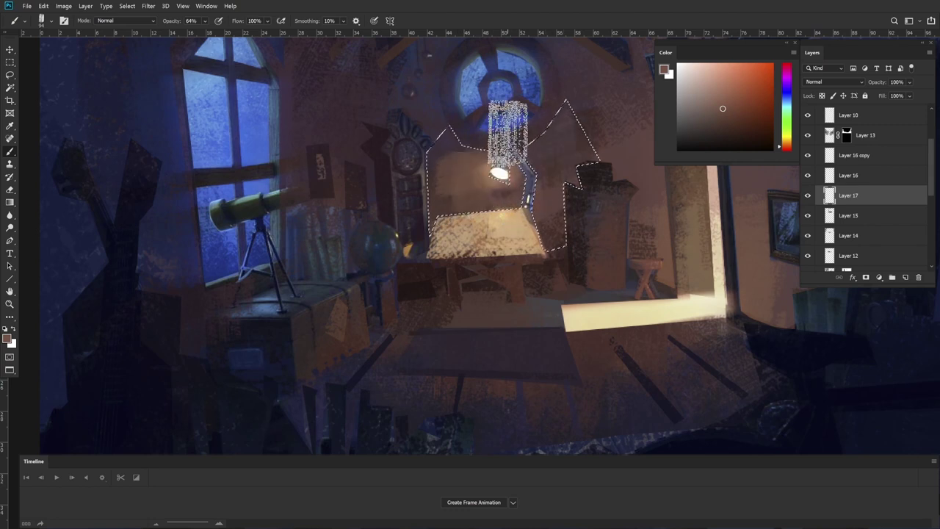
pyautogui.click(733, 117)
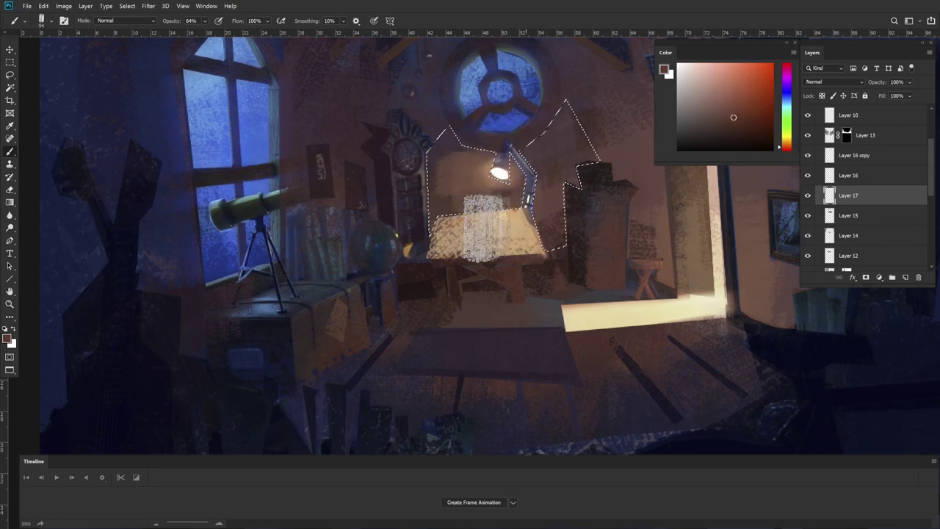
pyautogui.moveTo(478, 231)
pyautogui.mouseDown()
pyautogui.moveTo(459, 229)
pyautogui.moveTo(541, 220)
pyautogui.mouseUp()
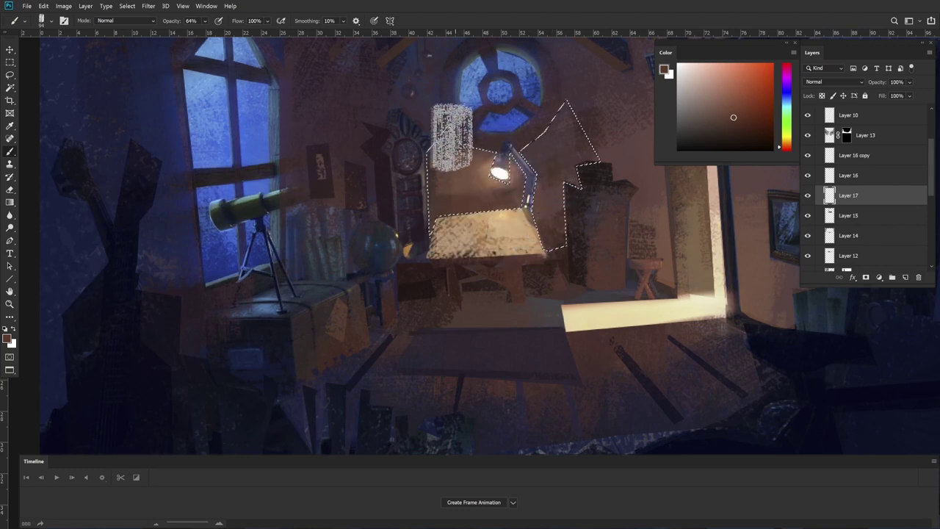
pyautogui.hotkey('ctrl', 'd')
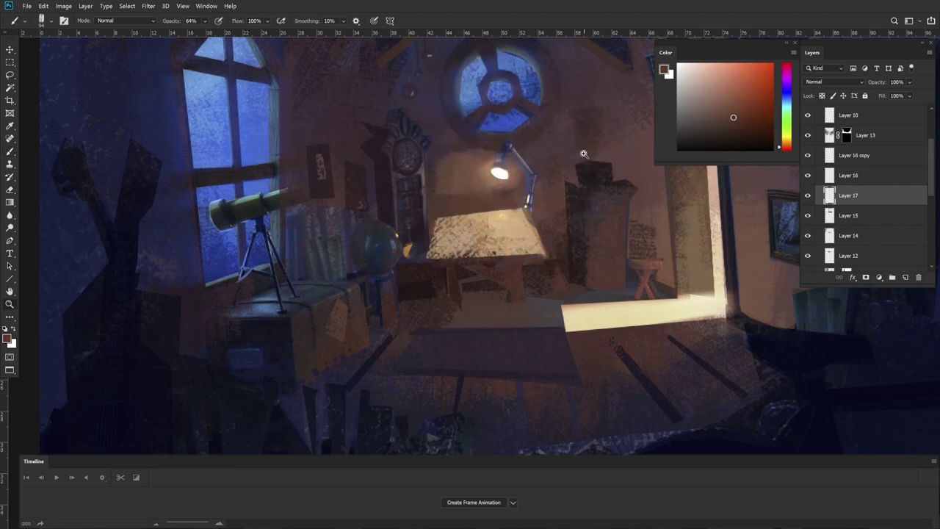
# Step: Select a small upright rectangle on the wall beside the lamp, paint it dark brown as a picture, and deselect
pyautogui.moveTo(578, 176)
pyautogui.mouseDown()
pyautogui.moveTo(526, 177)
pyautogui.moveTo(570, 130)
pyautogui.moveTo(561, 172)
pyautogui.mouseUp()
pyautogui.moveTo(522, 121)
pyautogui.mouseDown()
pyautogui.moveTo(488, 130)
pyautogui.moveTo(499, 131)
pyautogui.moveTo(486, 110)
pyautogui.mouseUp()
pyautogui.press('l')
pyautogui.press('b')
pyautogui.keyDown('alt'); pyautogui.click(480, 115); pyautogui.keyUp('alt')
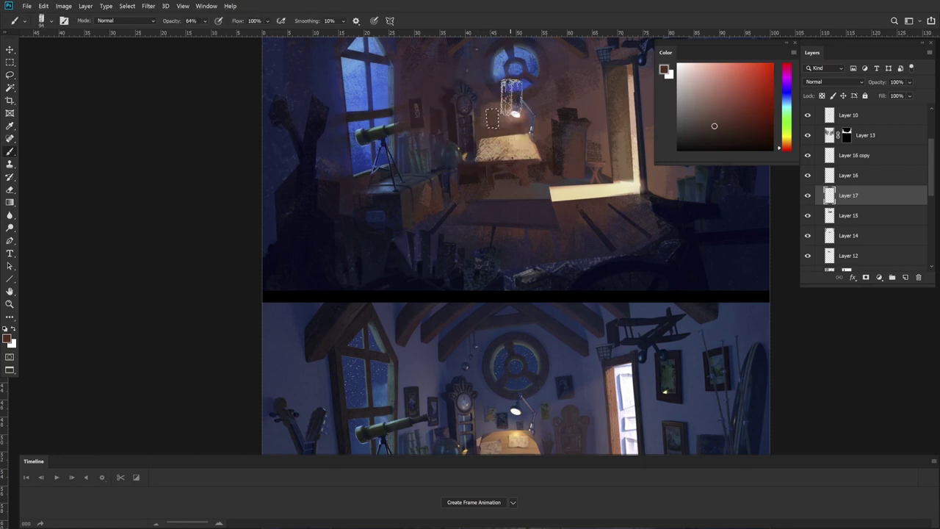
pyautogui.click(722, 134)
pyautogui.moveTo(502, 129); pyautogui.dragTo(493, 119)
pyautogui.hotkey('ctrl', 'd')
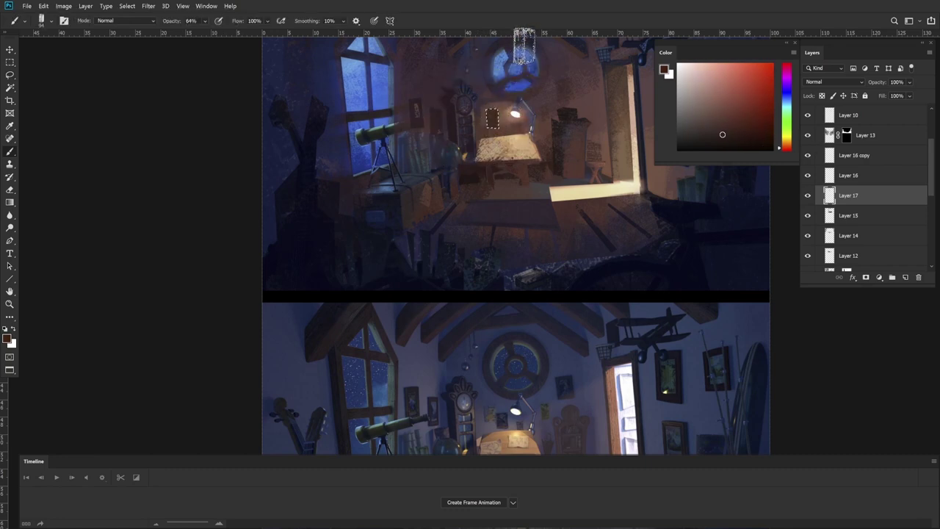
pyautogui.press('l')
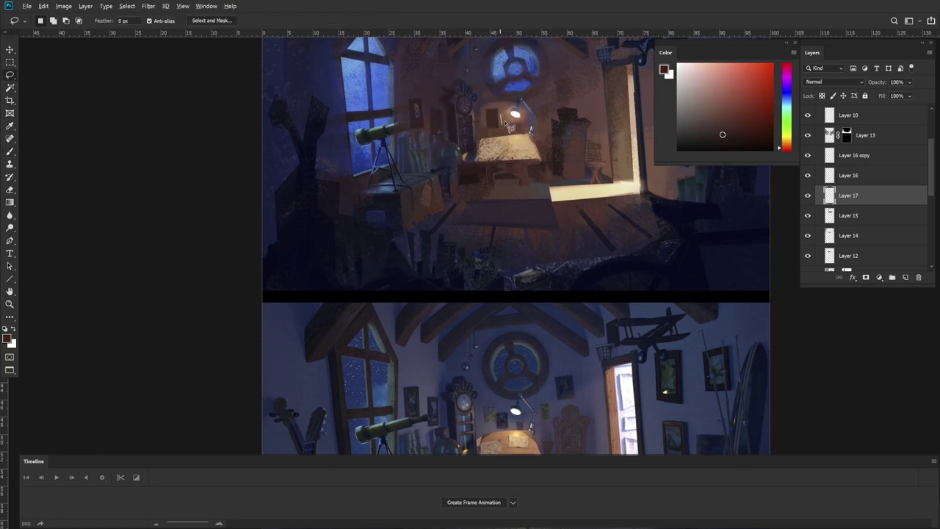
# Step: Restore the small picture's selection, rework it with lighter muted browns, and drop the selection
pyautogui.hotkey('ctrl', 'z')
pyautogui.press('b')
pyautogui.click(726, 125)
pyautogui.moveTo(491, 122)
pyautogui.mouseDown()
pyautogui.moveTo(524, 88)
pyautogui.moveTo(511, 108)
pyautogui.mouseUp()
pyautogui.click(719, 118)
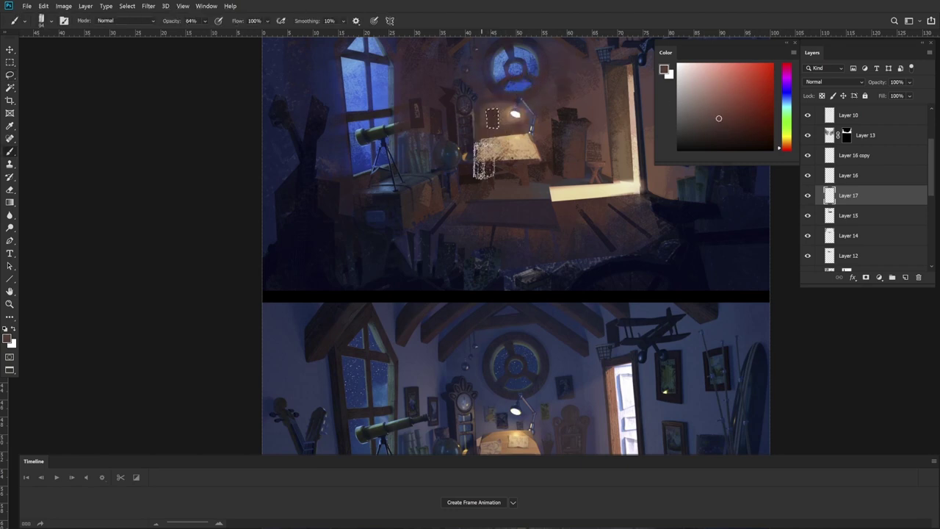
pyautogui.moveTo(491, 138); pyautogui.dragTo(503, 115)
pyautogui.press('l')
pyautogui.click(514, 119)
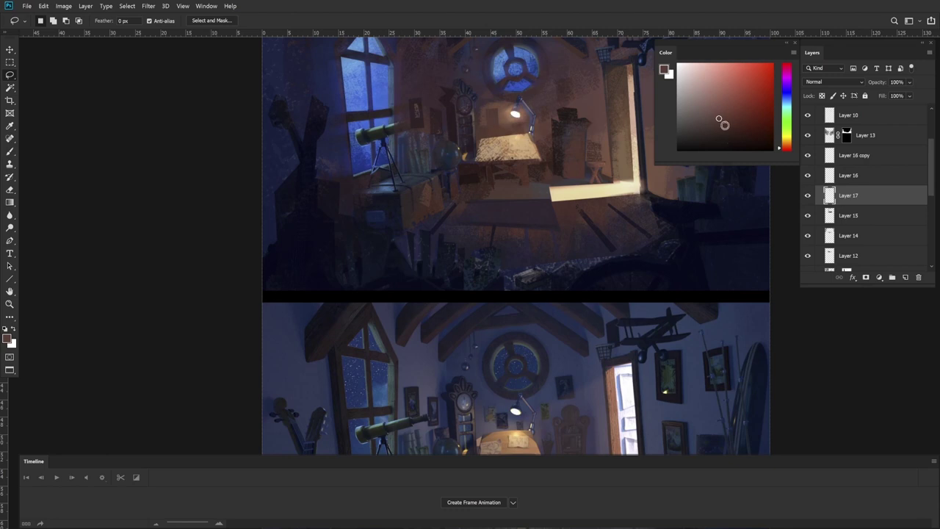
# Step: Paint the wall around the small picture and lamp with reddish browns based on the sampled wall color
pyautogui.click(725, 127)
pyautogui.press('b')
pyautogui.keyDown('alt'); pyautogui.click(501, 122); pyautogui.keyUp('alt')
pyautogui.moveTo(510, 123)
pyautogui.mouseDown()
pyautogui.moveTo(507, 113)
pyautogui.moveTo(534, 125)
pyautogui.mouseUp()
pyautogui.click(735, 118)
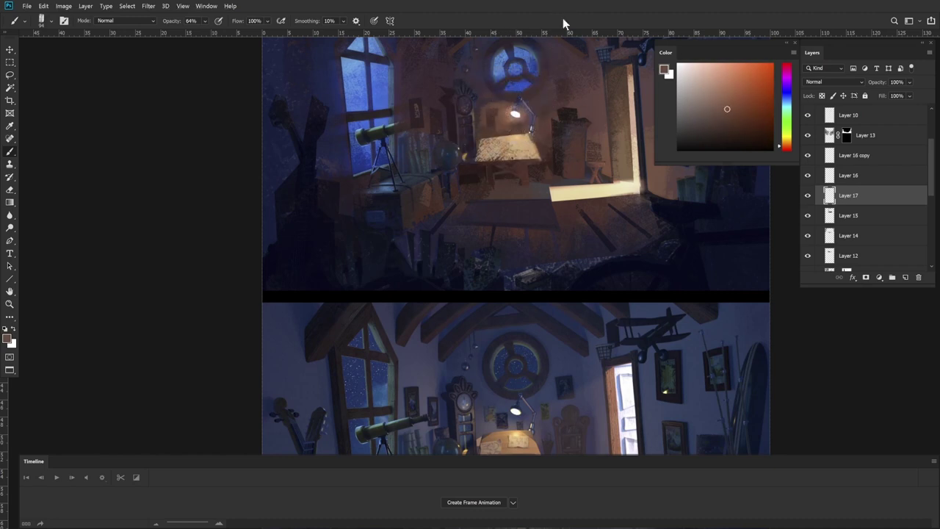
# Step: Lasso further picture shapes on the wall behind the lamp, paint them in a darker orange-brown, and deselect
pyautogui.press('l')
pyautogui.moveTo(497, 116)
pyautogui.mouseDown()
pyautogui.moveTo(524, 122)
pyautogui.moveTo(551, 94)
pyautogui.moveTo(534, 103)
pyautogui.moveTo(573, 120)
pyautogui.moveTo(556, 71)
pyautogui.mouseUp()
pyautogui.press('b')
pyautogui.click(729, 119)
pyautogui.press('l')
pyautogui.press('b')
pyautogui.hotkey('ctrl', 'd')
# Step: Select a tilted picture frame shape on the wall above the cabinet and paint it dark reddish brown
pyautogui.press('l')
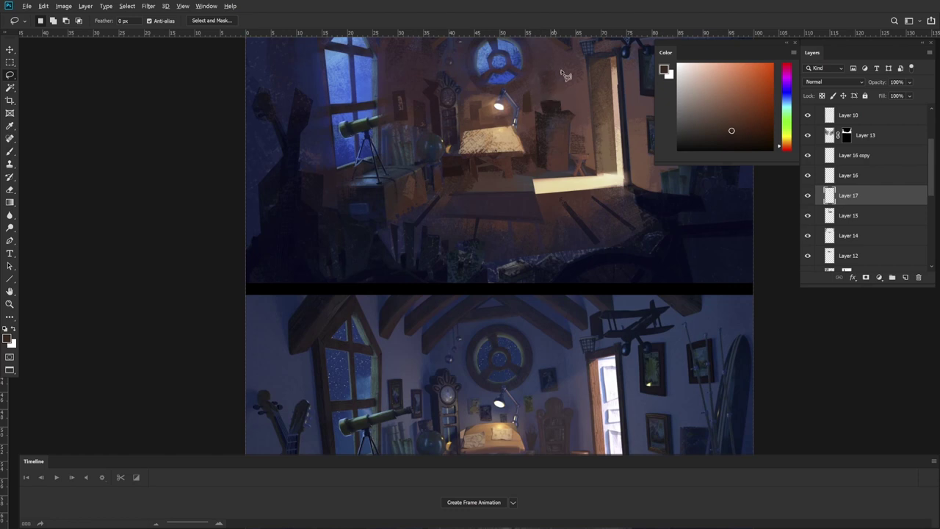
pyautogui.press('b')
pyautogui.keyDown('alt'); pyautogui.click(558, 67); pyautogui.keyUp('alt')
pyautogui.click(716, 135)
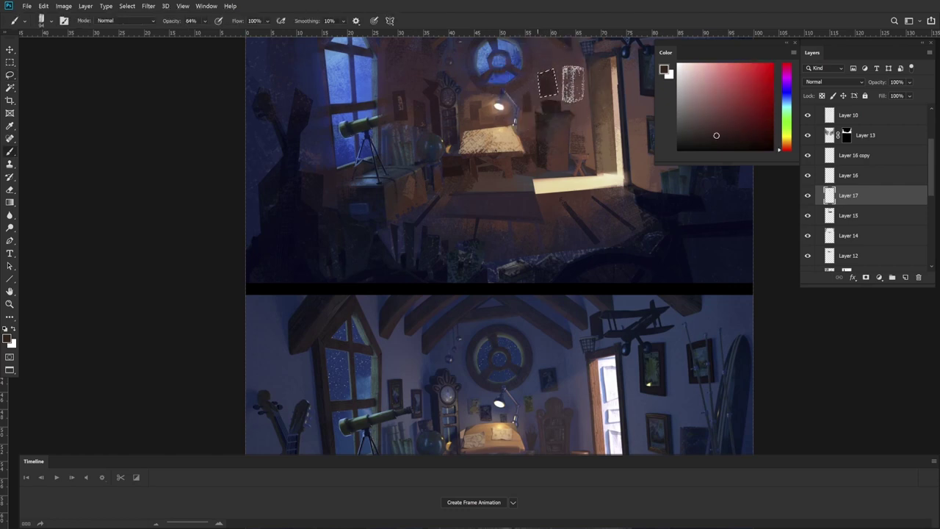
pyautogui.press('z')
pyautogui.keyDown('alt'); pyautogui.click(579, 90); pyautogui.keyUp('alt')
pyautogui.moveTo(578, 90); pyautogui.dragTo(565, 132)
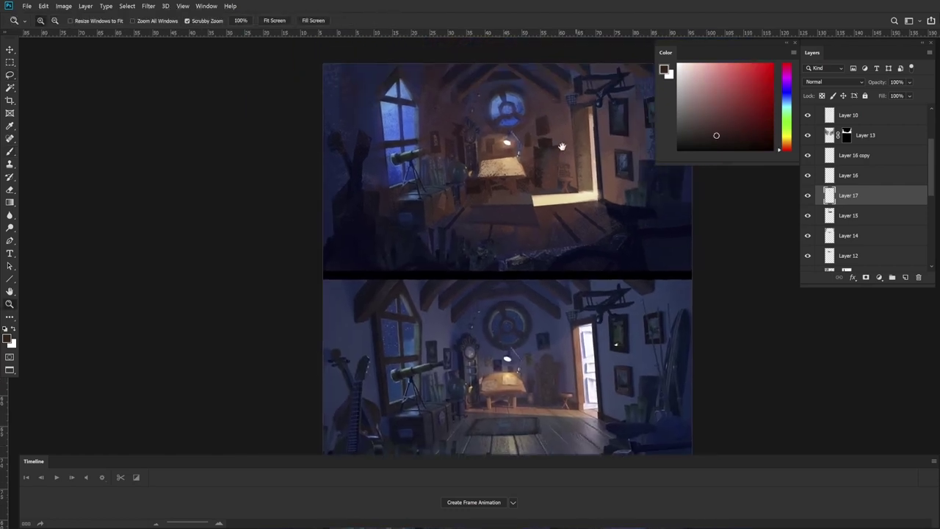
pyautogui.click(711, 131)
pyautogui.press('b')
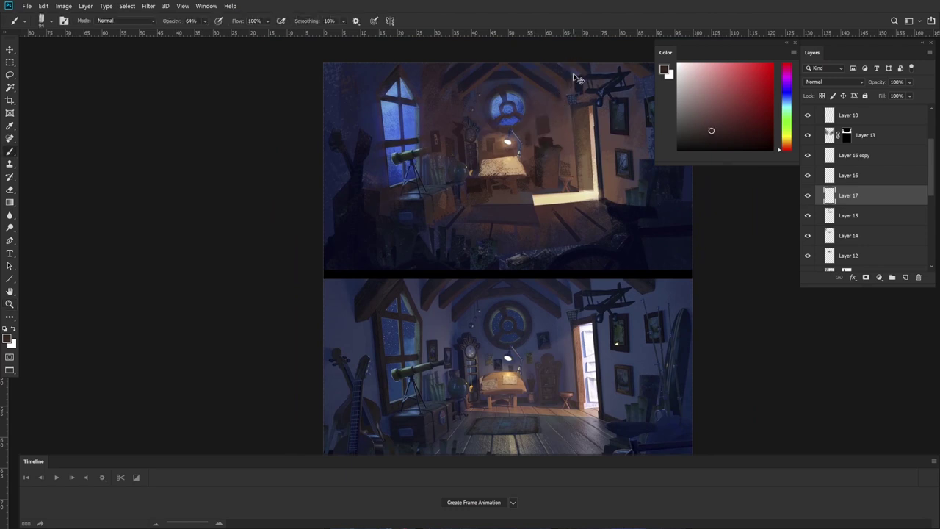
# Step: Lasso the wall area around the top of the cabinet, paint it with a sampled dark brown, and deselect
pyautogui.press('l')
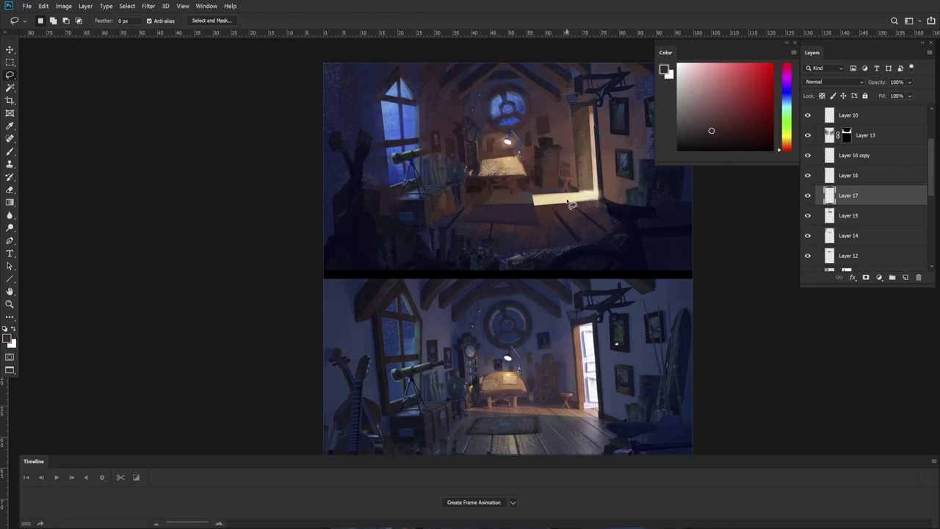
pyautogui.moveTo(554, 188)
pyautogui.mouseDown()
pyautogui.moveTo(558, 155)
pyautogui.moveTo(573, 109)
pyautogui.moveTo(575, 203)
pyautogui.moveTo(572, 115)
pyautogui.mouseUp()
pyautogui.press('Return')
pyautogui.moveTo(542, 143)
pyautogui.mouseDown()
pyautogui.moveTo(563, 150)
pyautogui.moveTo(559, 120)
pyautogui.moveTo(556, 141)
pyautogui.moveTo(531, 171)
pyautogui.moveTo(552, 148)
pyautogui.moveTo(558, 155)
pyautogui.mouseUp()
pyautogui.press('b')
pyautogui.keyDown('alt'); pyautogui.click(529, 168); pyautogui.keyUp('alt')
pyautogui.hotkey('ctrl', 'd')
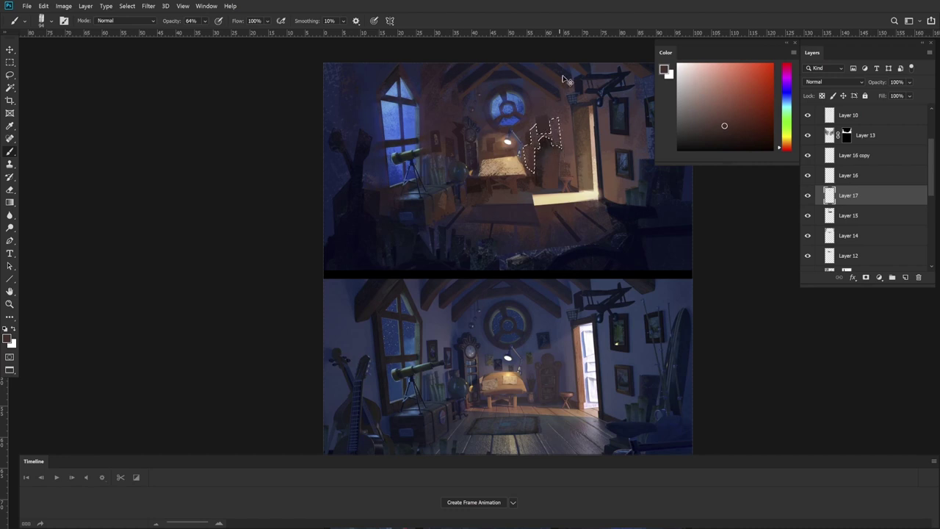
# Step: Select the tall wall strip between the cabinet and the door, paint it with a sampled reddish brown, and deselect
pyautogui.press('l')
pyautogui.press('l')
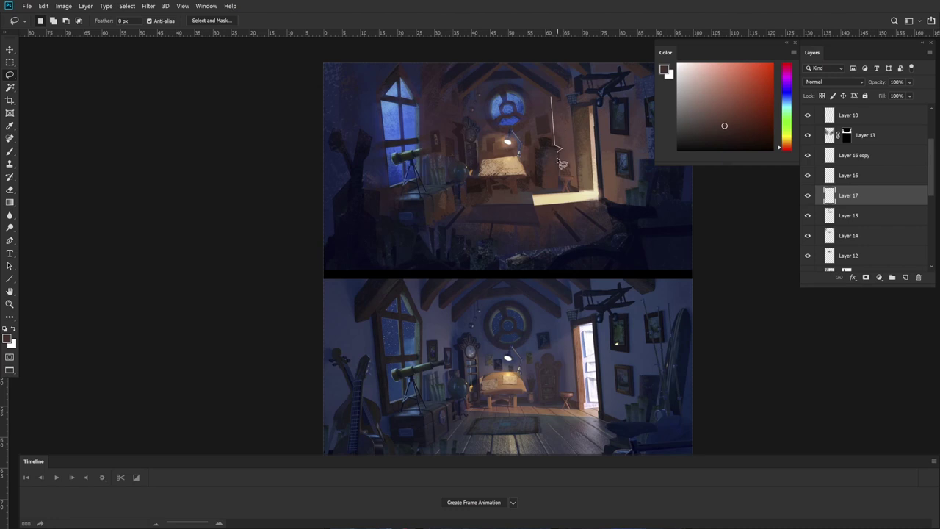
pyautogui.moveTo(581, 185)
pyautogui.mouseDown()
pyautogui.moveTo(577, 111)
pyautogui.moveTo(564, 107)
pyautogui.mouseUp()
pyautogui.press('b')
pyautogui.keyDown('alt'); pyautogui.click(556, 113); pyautogui.keyUp('alt')
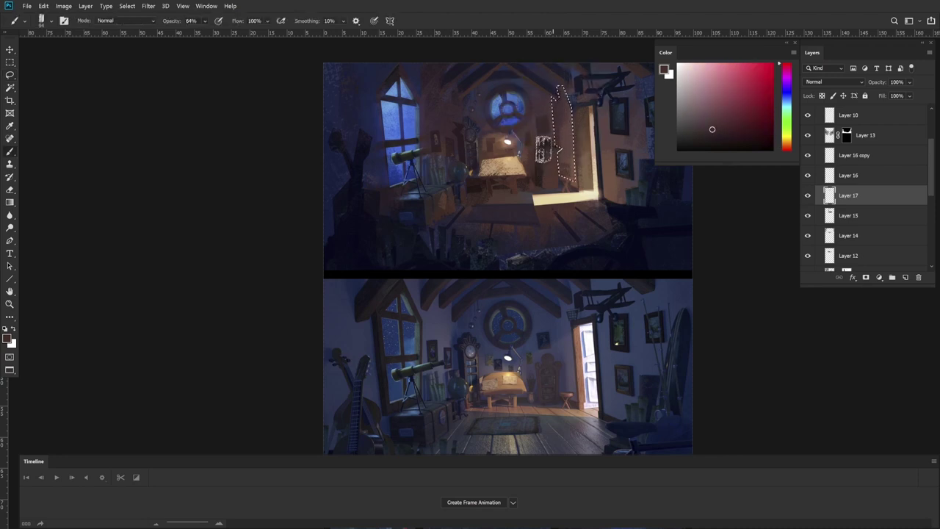
pyautogui.hotkey('ctrl', 'd')
# Step: Lasso the sloping and crossing ceiling beams above the round window as one combined selection
pyautogui.press('l')
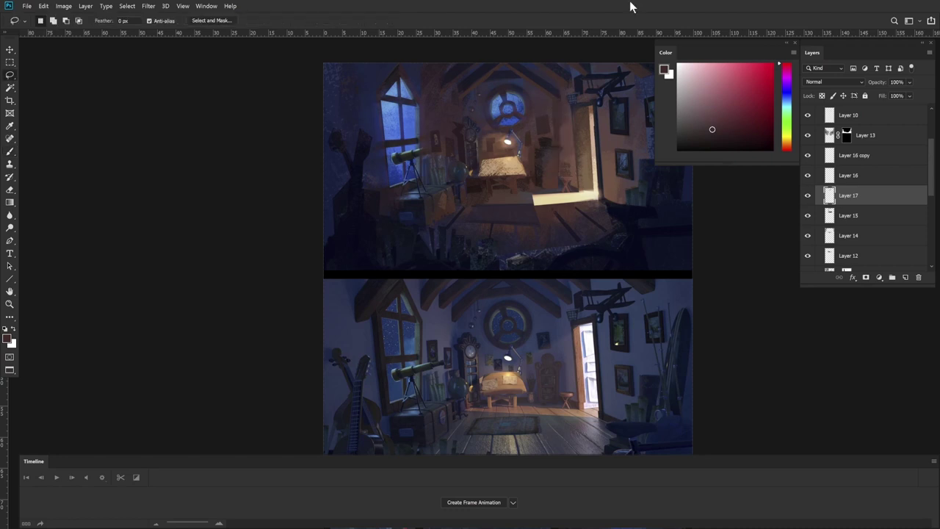
pyautogui.moveTo(556, 142)
pyautogui.mouseDown()
pyautogui.moveTo(552, 96)
pyautogui.moveTo(527, 77)
pyautogui.moveTo(545, 107)
pyautogui.moveTo(526, 97)
pyautogui.moveTo(541, 112)
pyautogui.moveTo(521, 89)
pyautogui.moveTo(491, 82)
pyautogui.moveTo(457, 88)
pyautogui.moveTo(472, 83)
pyautogui.moveTo(444, 110)
pyautogui.moveTo(438, 79)
pyautogui.moveTo(424, 105)
pyautogui.moveTo(457, 63)
pyautogui.moveTo(488, 154)
pyautogui.moveTo(479, 155)
pyautogui.moveTo(488, 148)
pyautogui.moveTo(499, 155)
pyautogui.moveTo(458, 175)
pyautogui.moveTo(468, 163)
pyautogui.moveTo(478, 169)
pyautogui.moveTo(471, 164)
pyautogui.moveTo(480, 153)
pyautogui.moveTo(522, 171)
pyautogui.moveTo(514, 179)
pyautogui.moveTo(476, 168)
pyautogui.mouseUp()
pyautogui.hotkey('ctrl', 'd')
pyautogui.press('b')
pyautogui.press('l')
pyautogui.scroll(2, 458, 67)
pyautogui.keyDown('alt'); pyautogui.click(456, 175); pyautogui.keyUp('alt')
pyautogui.keyDown('alt'); pyautogui.click(468, 164); pyautogui.keyUp('alt')
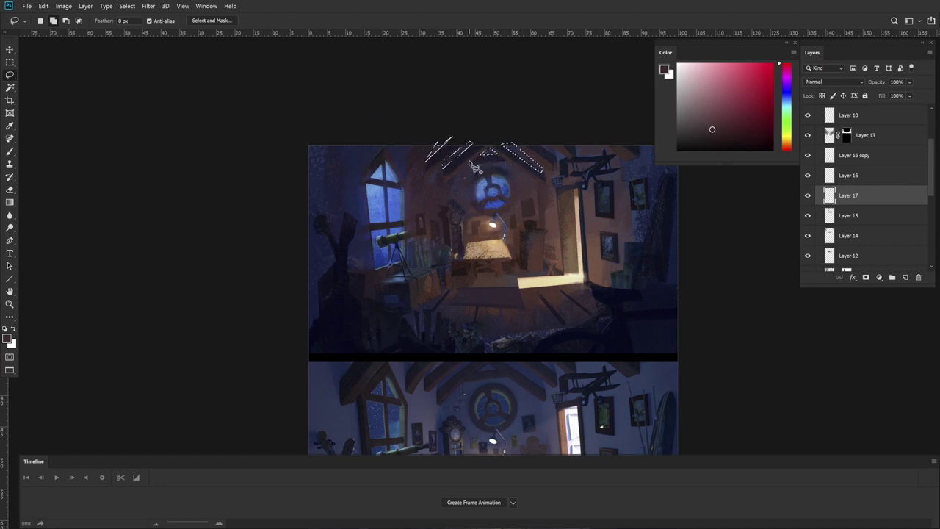
# Step: Paint the selected ceiling beams with sampled dark tones, darkening the picked colour between strokes
pyautogui.press('b')
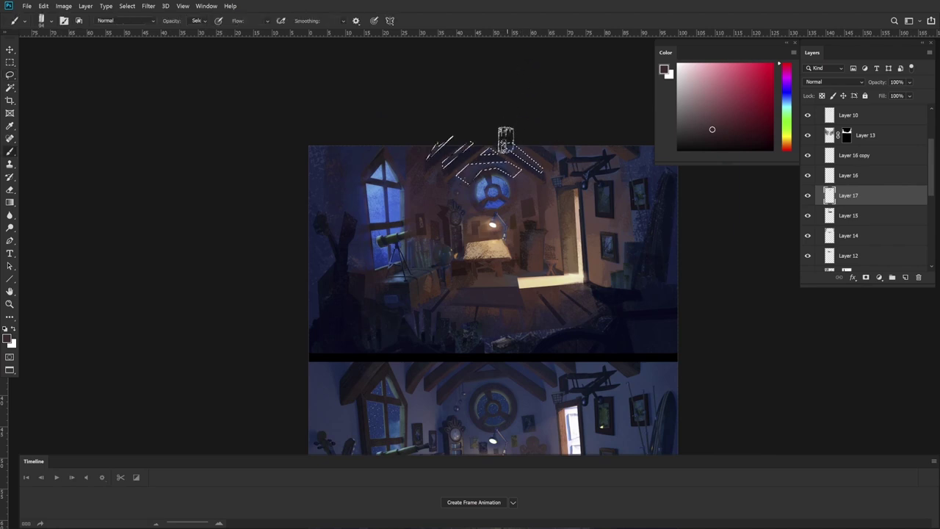
pyautogui.keyDown('alt'); pyautogui.click(498, 151); pyautogui.keyUp('alt')
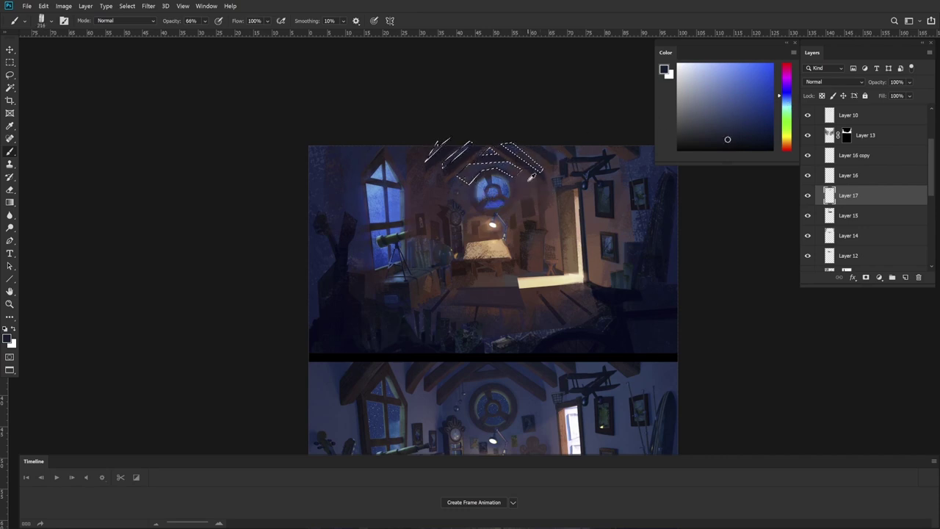
pyautogui.keyDown('alt'); pyautogui.click(541, 153); pyautogui.keyUp('alt')
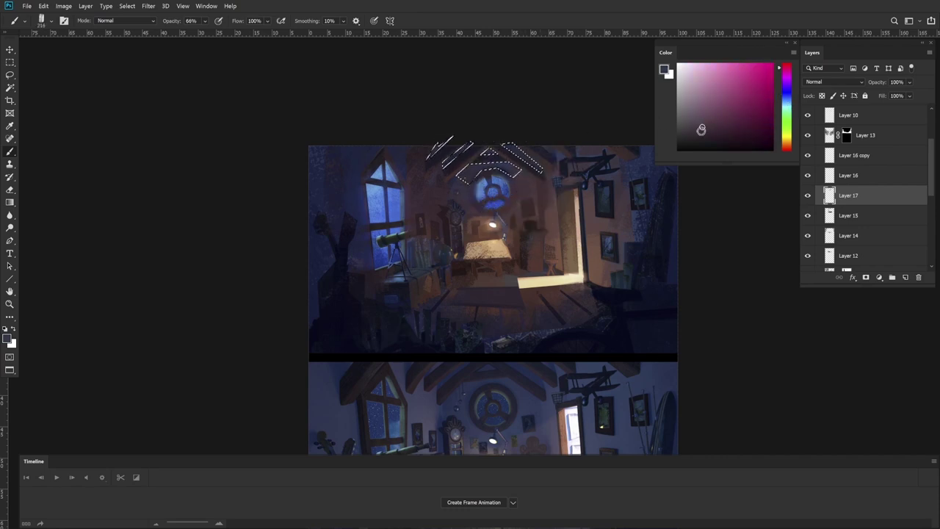
pyautogui.moveTo(701, 129); pyautogui.dragTo(702, 138)
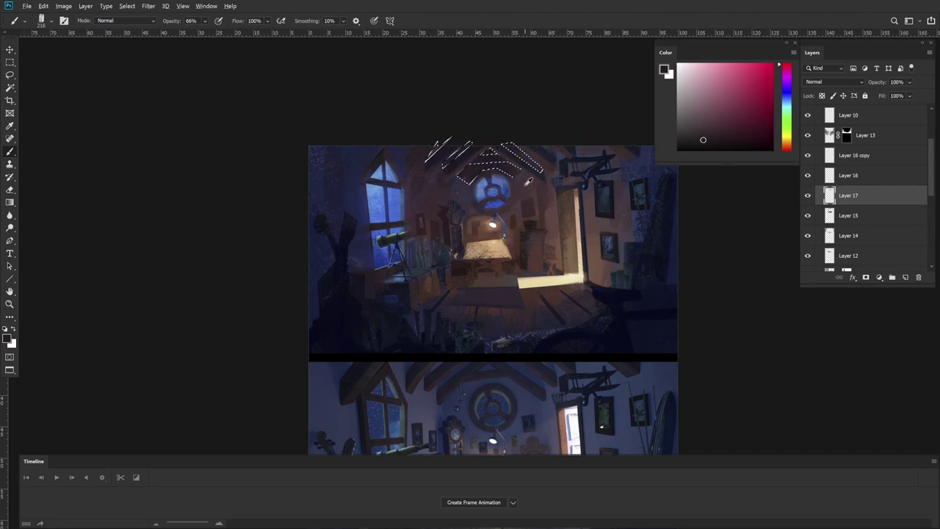
pyautogui.keyDown('alt'); pyautogui.click(521, 193); pyautogui.keyUp('alt')
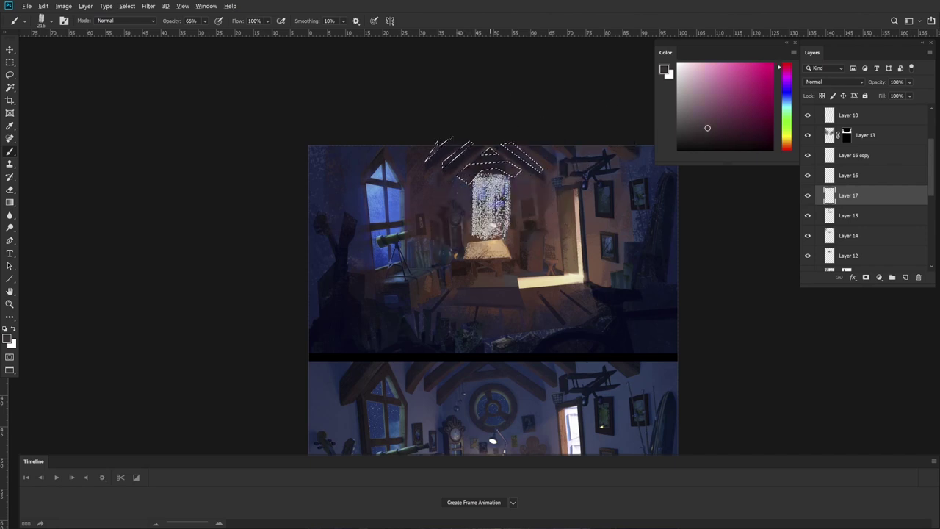
pyautogui.click(701, 129)
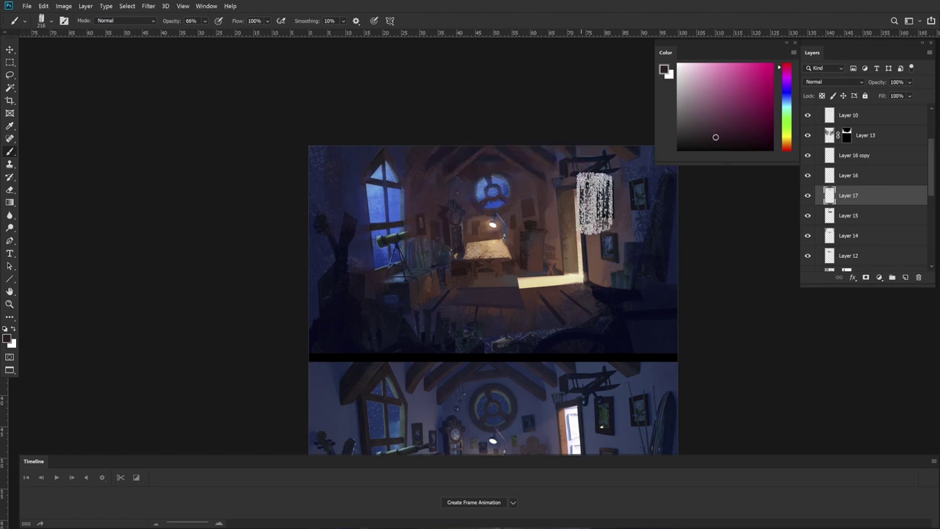
# Step: Shift the paint hue to a warm dark brown, continue painting the selected beams with sampled tones, and deselect
pyautogui.moveTo(598, 231); pyautogui.dragTo(580, 203)
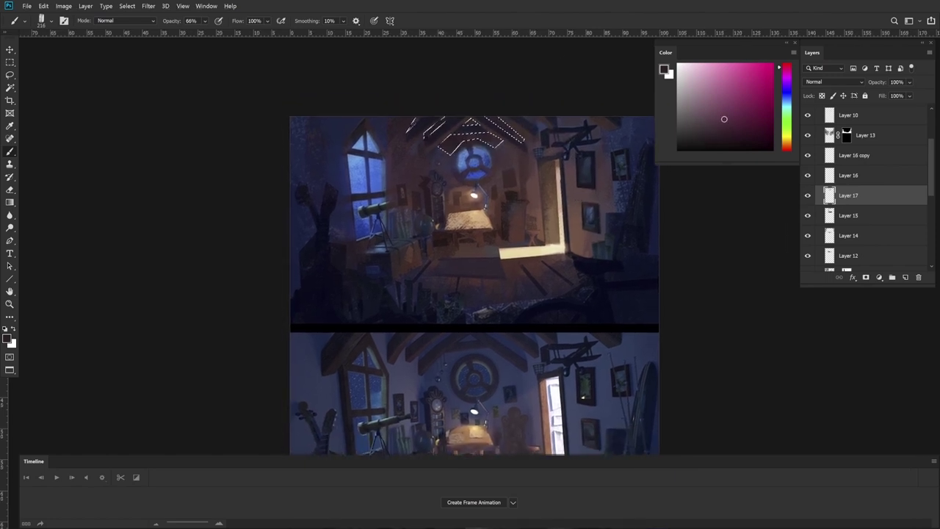
pyautogui.click(788, 147)
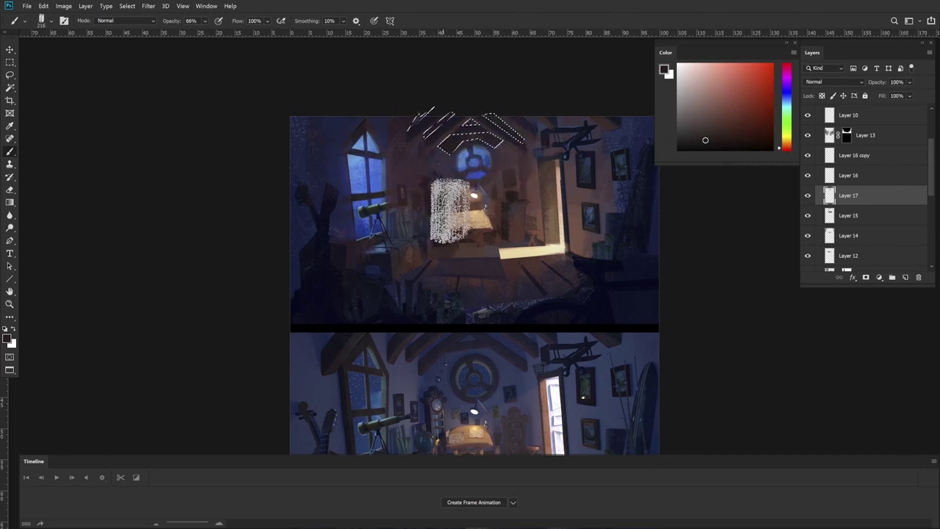
pyautogui.keyDown('alt'); pyautogui.click(511, 155); pyautogui.keyUp('alt')
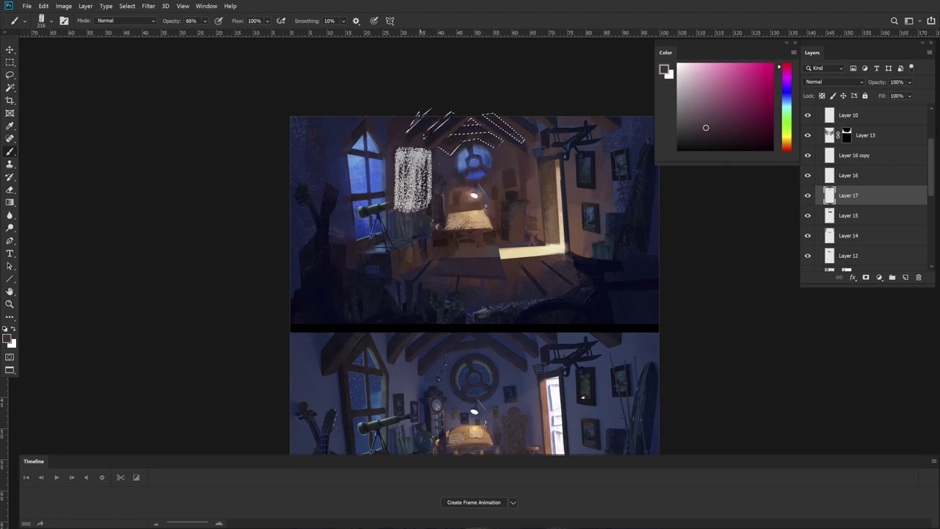
pyautogui.moveTo(564, 198); pyautogui.dragTo(546, 119)
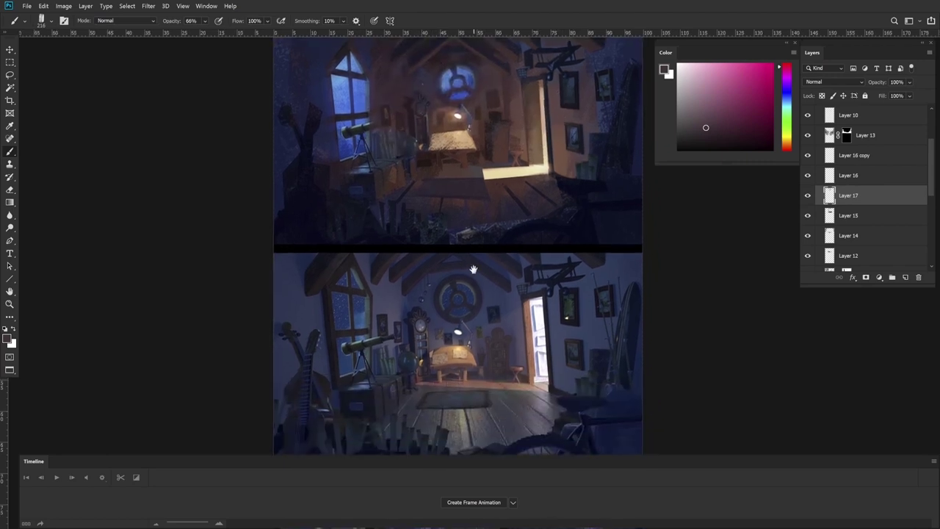
pyautogui.moveTo(519, 186); pyautogui.dragTo(523, 250)
# Step: Lasso the ceiling area between the beams and the model plane, and sample a dark brown from the neighbouring beam
pyautogui.press('l')
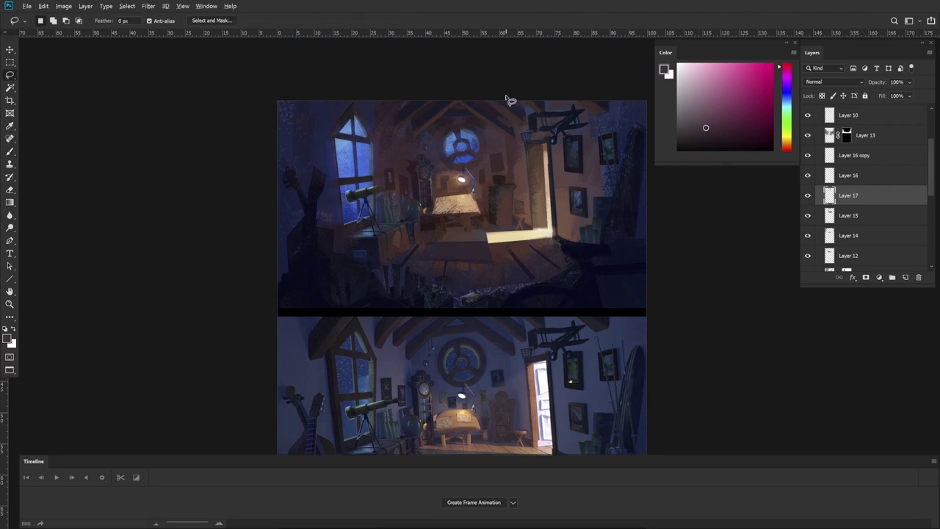
pyautogui.click(506, 96)
pyautogui.moveTo(524, 111)
pyautogui.mouseDown()
pyautogui.moveTo(534, 118)
pyautogui.moveTo(506, 94)
pyautogui.mouseUp()
pyautogui.press('b')
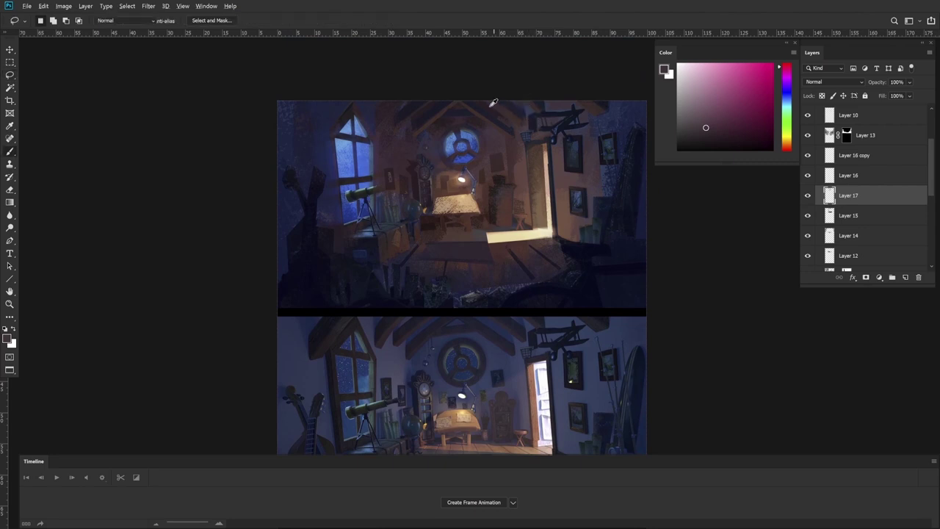
pyautogui.keyDown('alt'); pyautogui.click(491, 105); pyautogui.keyUp('alt')
# Step: Lasso the beam end beside the peak of the arched window, paint it a near-black brown, and deselect
pyautogui.press('l')
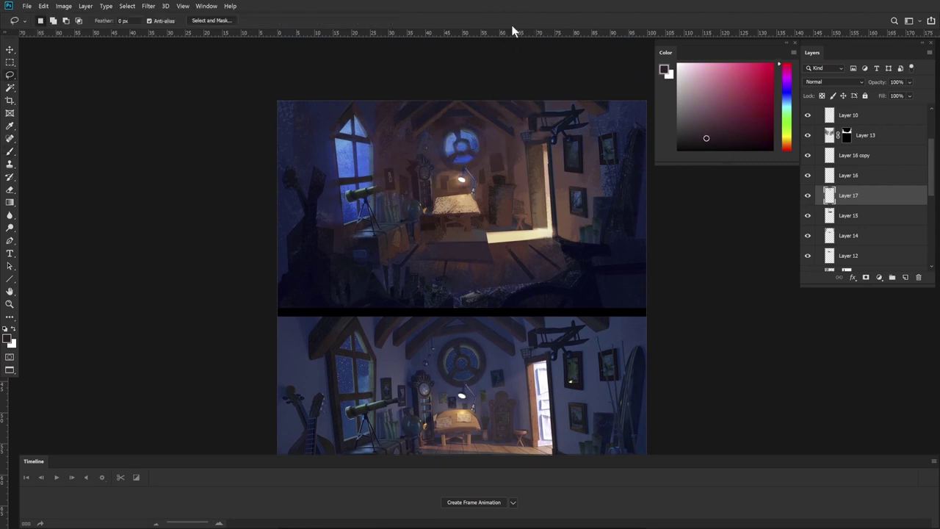
pyautogui.moveTo(449, 194); pyautogui.dragTo(461, 198)
pyautogui.click(364, 98)
pyautogui.click(389, 141)
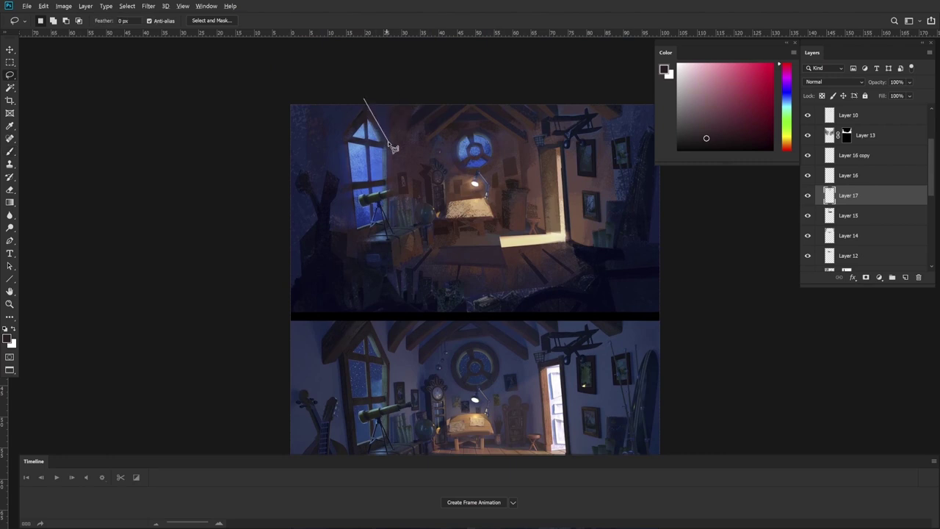
pyautogui.click(389, 110)
pyautogui.click(406, 94)
pyautogui.click(375, 82)
pyautogui.click(363, 98)
pyautogui.press('b')
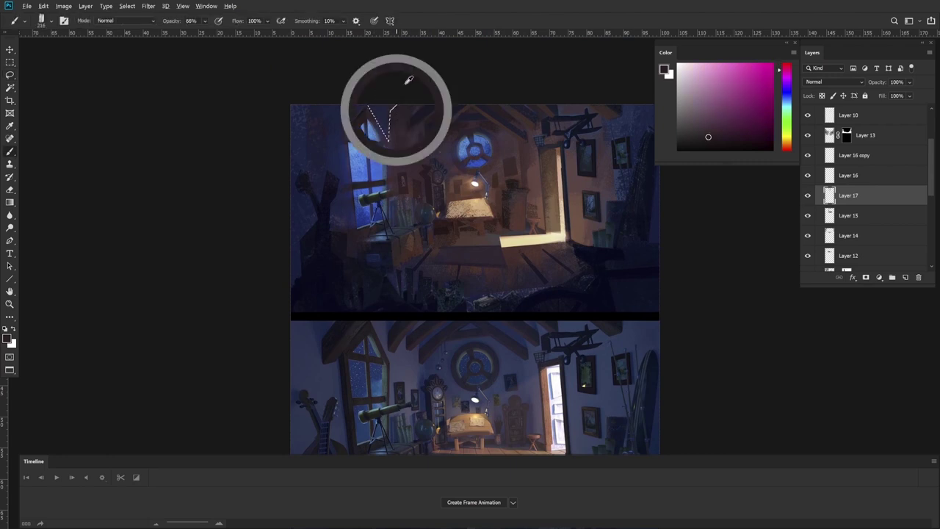
pyautogui.click(703, 143)
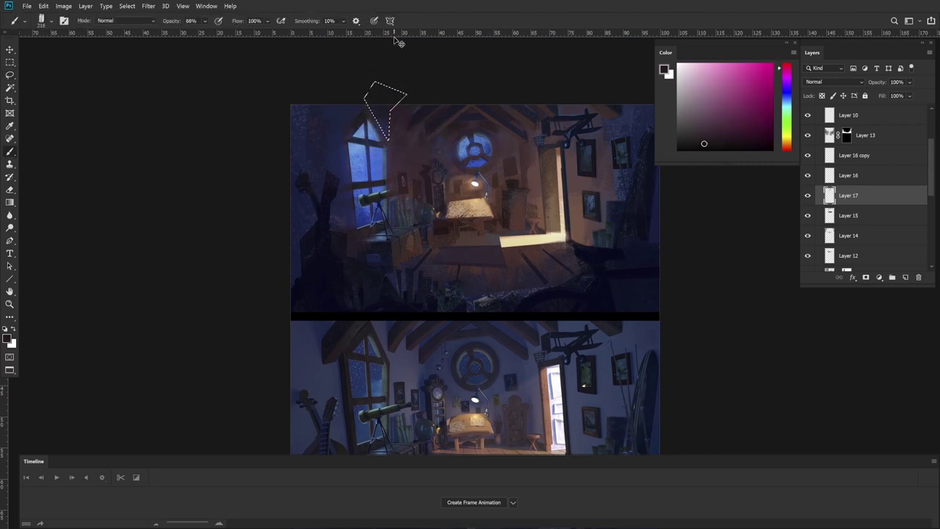
pyautogui.hotkey('ctrl', 'd')
# Step: Lasso the triangular ceiling corner beyond the arched window, paint it with the near-black brown, and deselect
pyautogui.press('z')
pyautogui.moveTo(604, 110); pyautogui.dragTo(591, 104)
pyautogui.press('l')
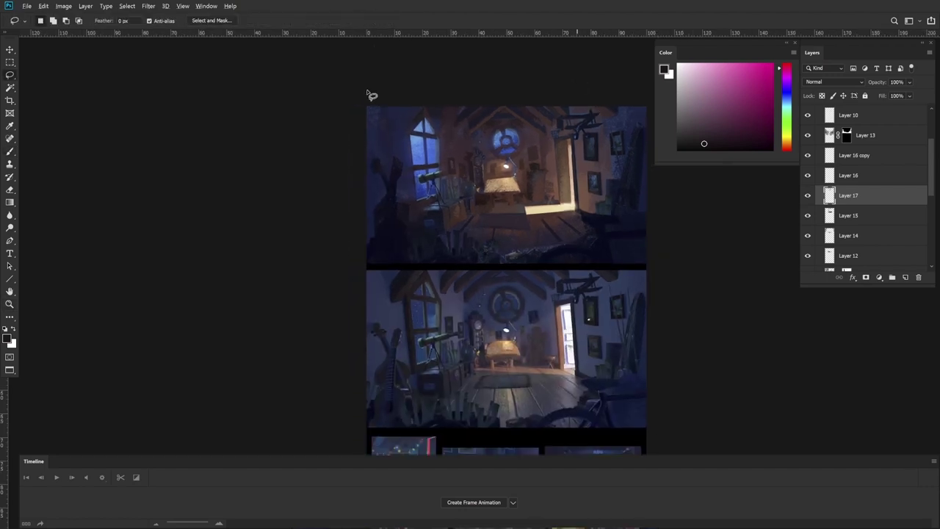
pyautogui.keyDown('alt'); pyautogui.click(355, 86); pyautogui.keyUp('alt')
pyautogui.click(361, 157)
pyautogui.doubleClick(449, 87)
pyautogui.press('b')
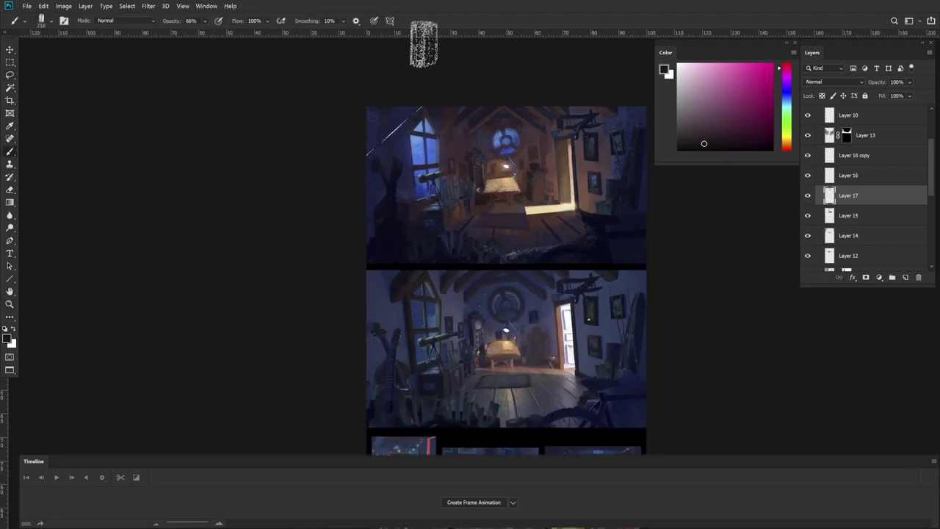
pyautogui.moveTo(623, 90); pyautogui.dragTo(563, 76)
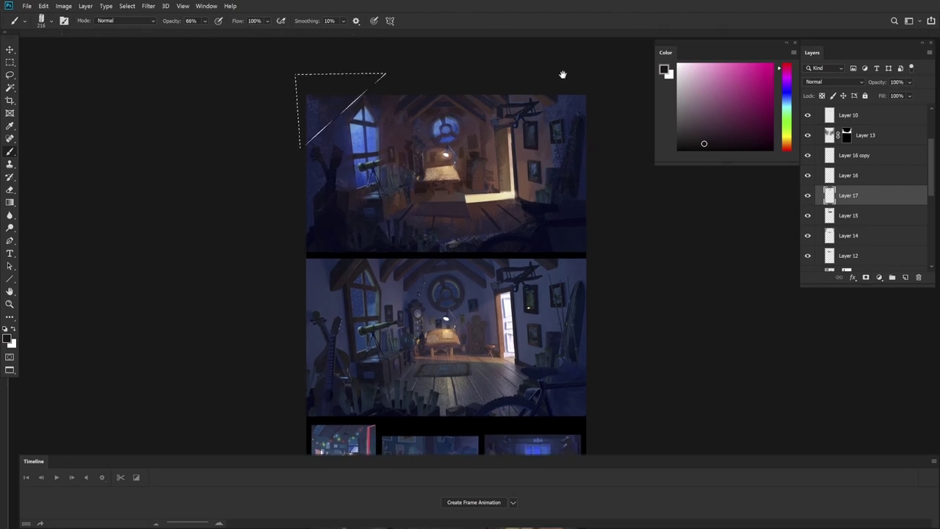
# Step: Lasso the small ceiling piece above the model plane, darken it with the brush, and deselect
pyautogui.press('l')
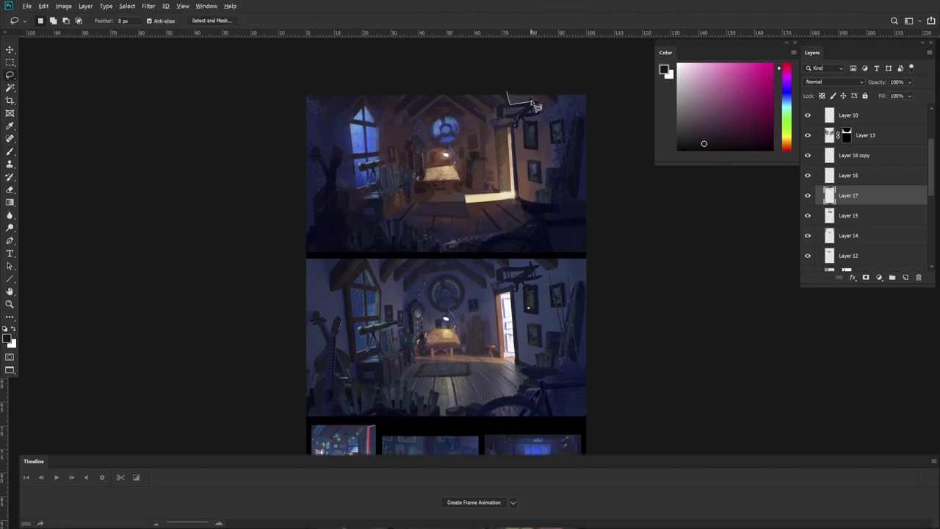
pyautogui.press('b')
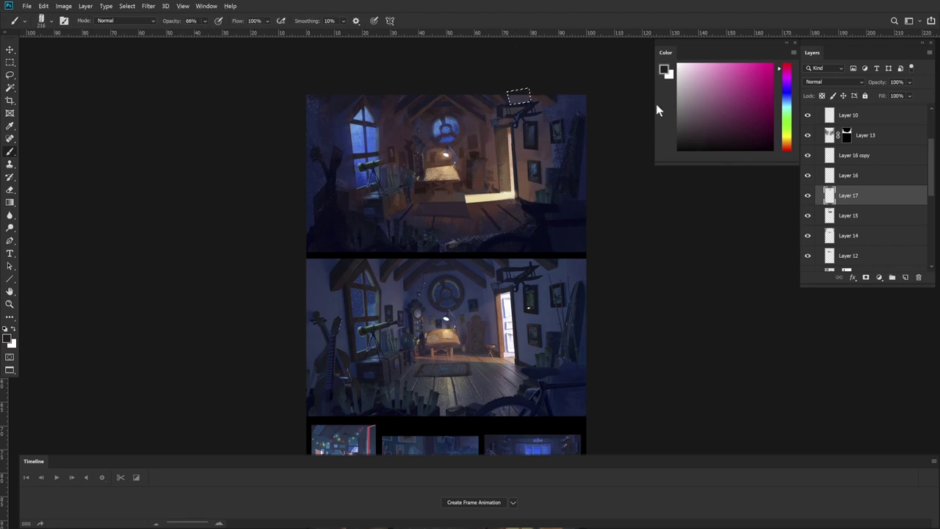
pyautogui.press('z')
pyautogui.moveTo(539, 188)
pyautogui.mouseDown()
pyautogui.moveTo(534, 142)
pyautogui.moveTo(534, 175)
pyautogui.mouseUp()
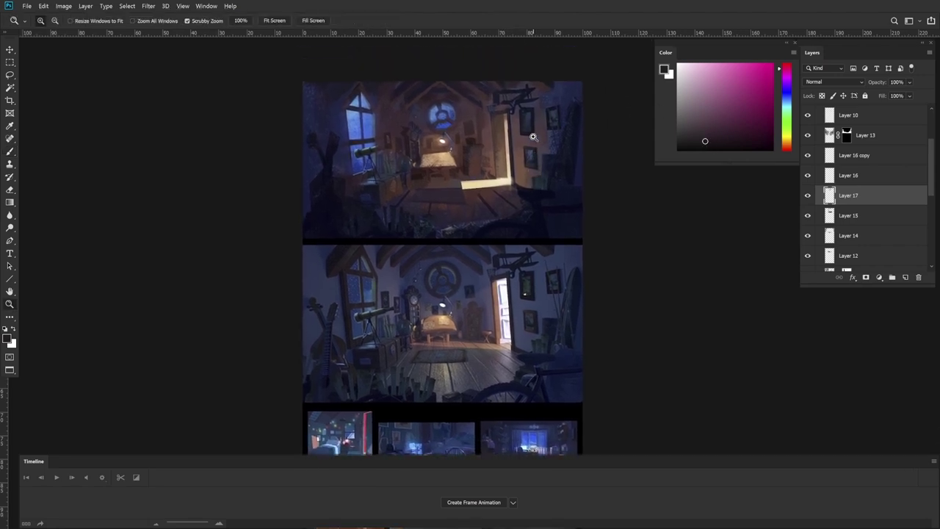
pyautogui.press('l')
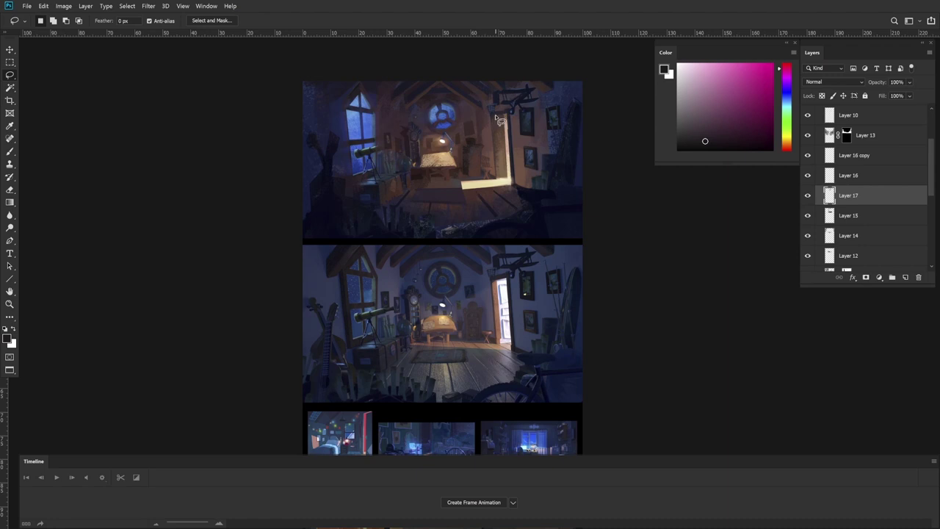
pyautogui.moveTo(423, 114)
pyautogui.mouseDown()
pyautogui.moveTo(429, 126)
pyautogui.moveTo(435, 101)
pyautogui.moveTo(485, 113)
pyautogui.mouseUp()
pyautogui.hotkey('ctrl', 'd')
pyautogui.hotkey('ctrl', 'd')
# Step: Pick the layer at the round window and toggle Layer 5 copy, Layer 5 and Layer 10 copy to compare their effect
pyautogui.keyDown('ctrl'); pyautogui.click(429, 109); pyautogui.keyUp('ctrl')
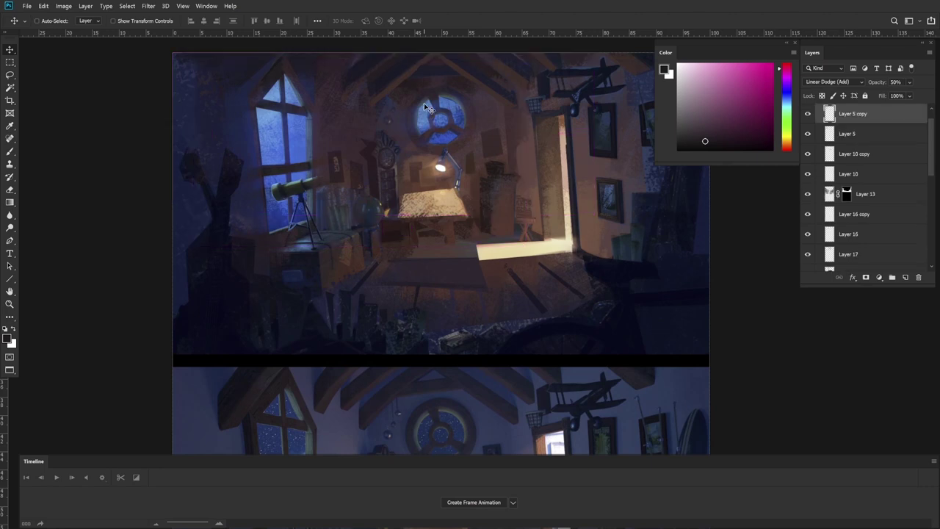
pyautogui.click(808, 115)
pyautogui.click(807, 114)
pyautogui.click(809, 135)
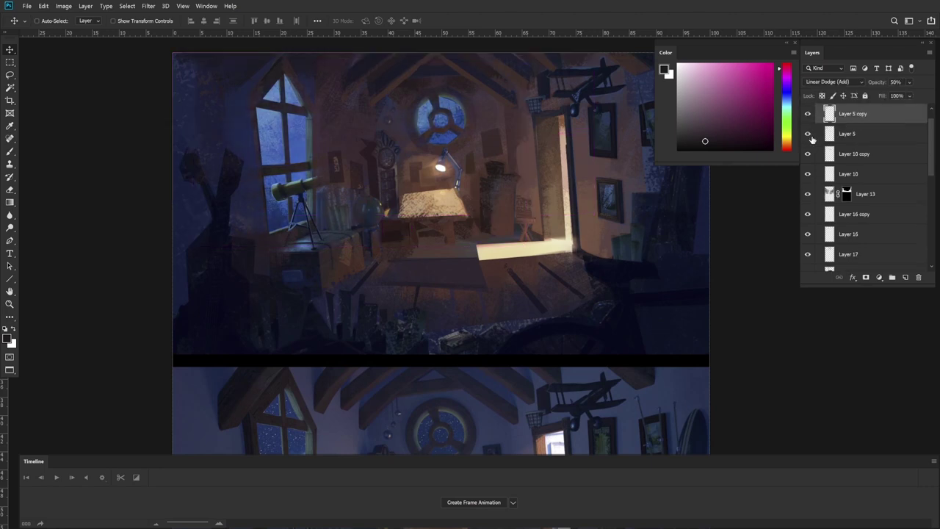
pyautogui.click(809, 135)
pyautogui.click(811, 156)
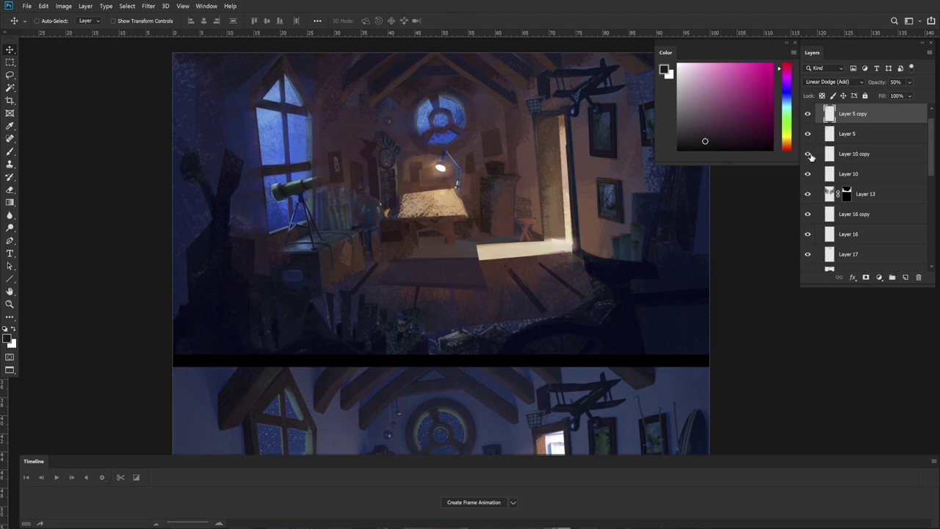
pyautogui.click(810, 155)
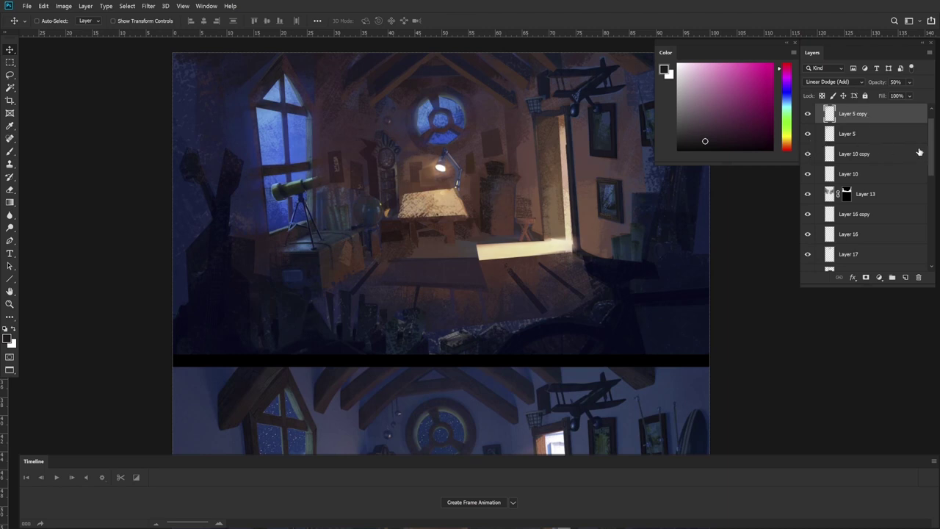
# Step: Check Layer 5's glow by toggling its visibility, and hide both Layer 5 and Layer 5 copy
pyautogui.moveTo(932, 153); pyautogui.dragTo(931, 123)
pyautogui.click(809, 156)
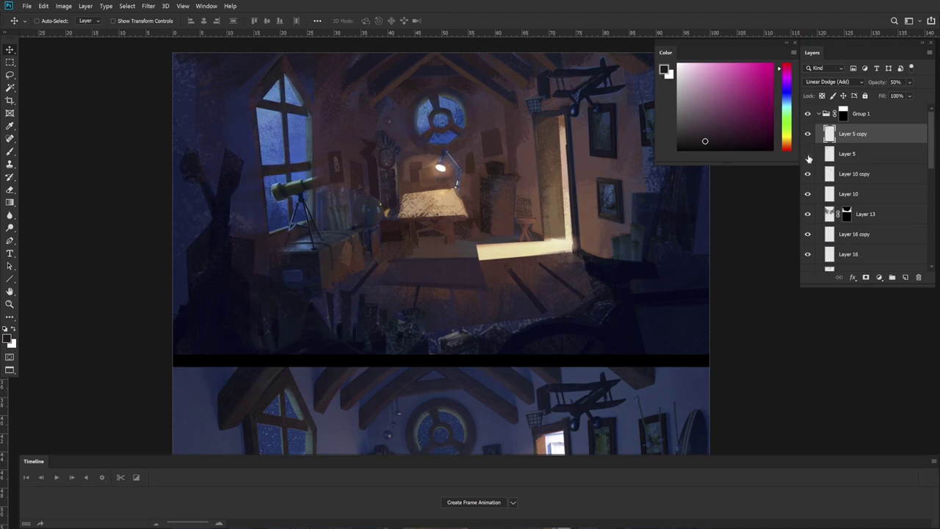
pyautogui.click(808, 156)
pyautogui.click(856, 156)
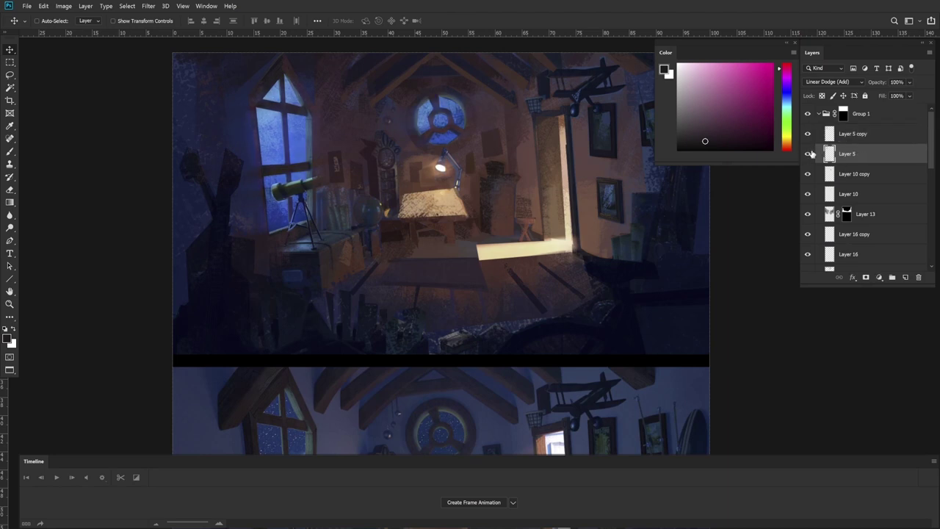
pyautogui.moveTo(809, 155); pyautogui.dragTo(809, 136)
# Step: Pick Layer 4, the layer behind the round window, and lasso around the window
pyautogui.keyDown('ctrl'); pyautogui.click(424, 100); pyautogui.keyUp('ctrl')
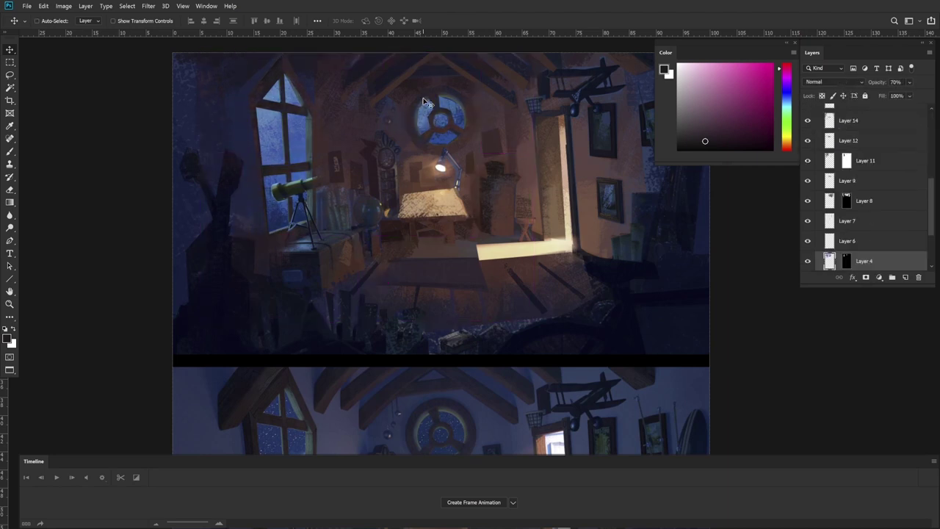
pyautogui.scroll(5, 931, 180)
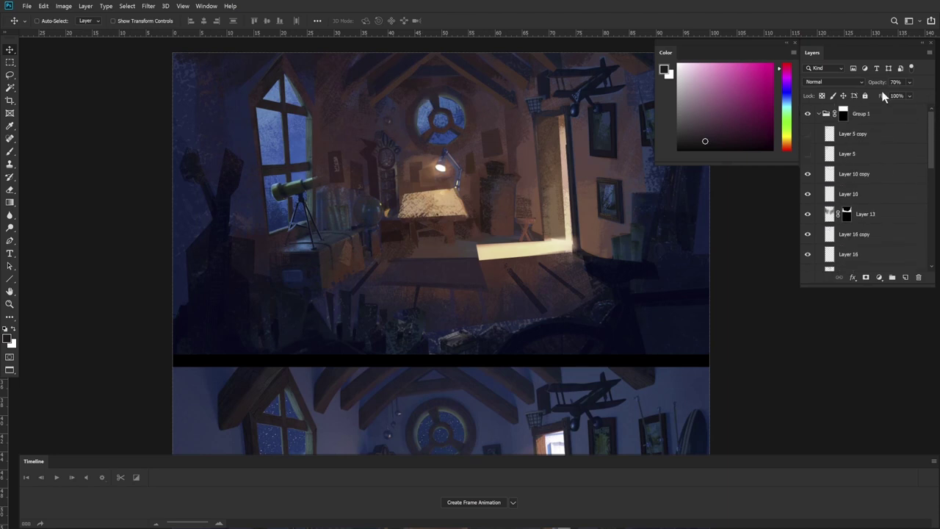
pyautogui.scroll(-5, 927, 205)
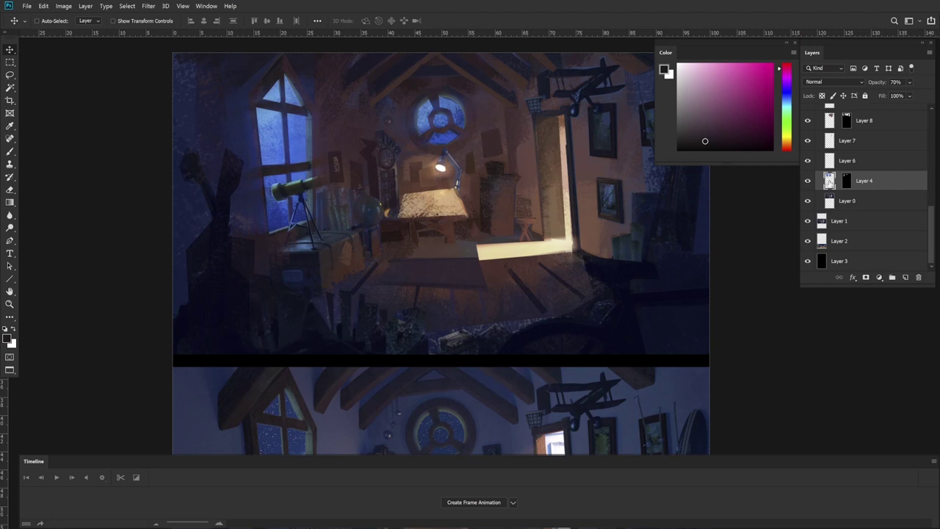
pyautogui.press('m')
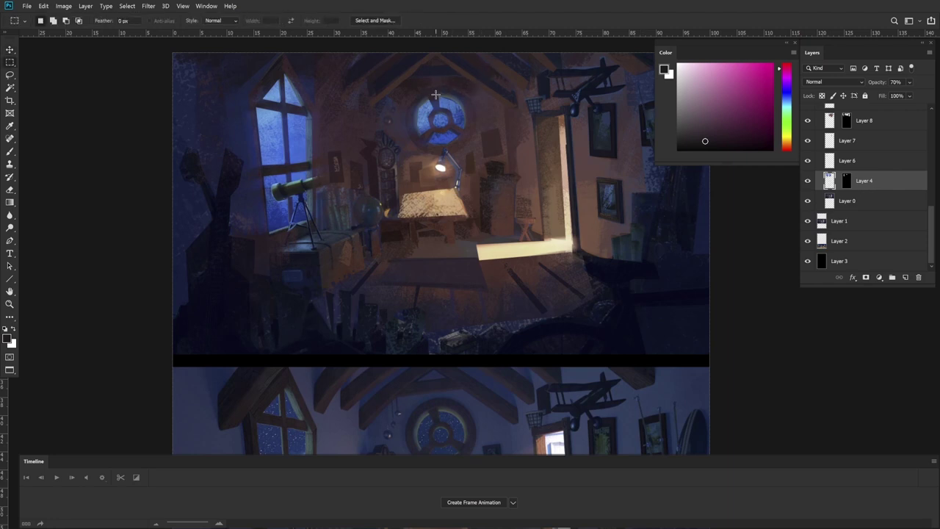
pyautogui.press('b')
pyautogui.press('l')
pyautogui.moveTo(413, 98)
pyautogui.mouseDown()
pyautogui.moveTo(410, 138)
pyautogui.moveTo(478, 115)
pyautogui.moveTo(411, 105)
pyautogui.mouseUp()
pyautogui.hotkey('ctrl', 'd')
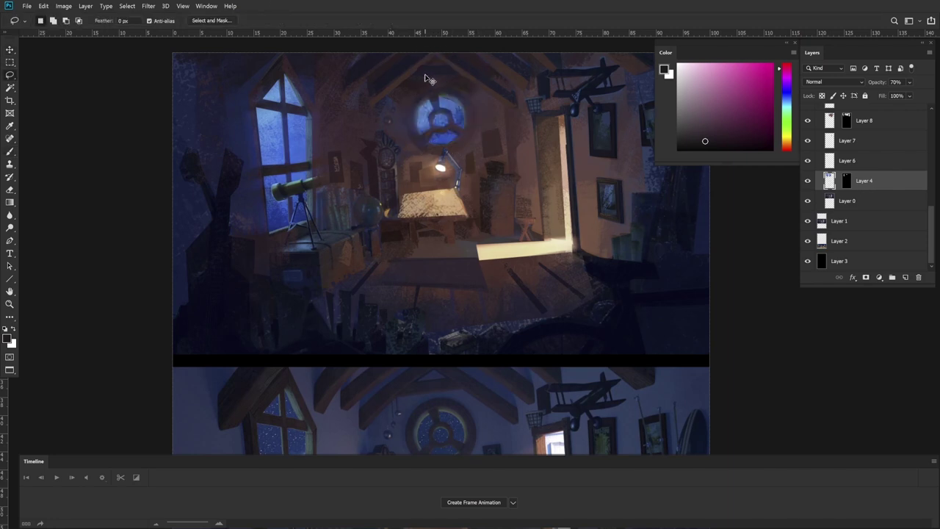
# Step: Darken the selected round window area with Hue/Saturation, setting Lightness to about -35
pyautogui.hotkey('ctrl', 'u')
pyautogui.moveTo(739, 176); pyautogui.dragTo(724, 179)
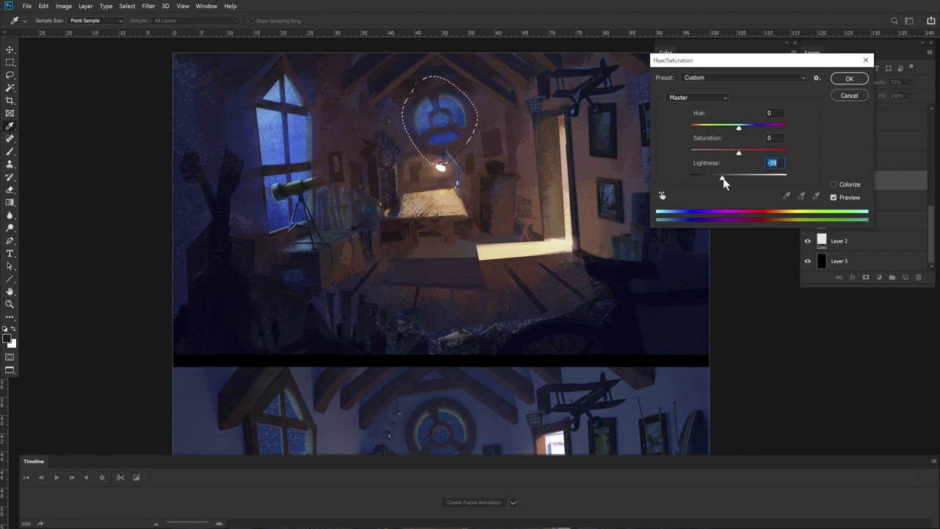
pyautogui.click(849, 78)
pyautogui.hotkey('ctrl', 'd')
pyautogui.press('z')
pyautogui.keyDown('alt'); pyautogui.click(490, 121); pyautogui.keyUp('alt')
pyautogui.keyDown('alt'); pyautogui.click(489, 121); pyautogui.keyUp('alt')
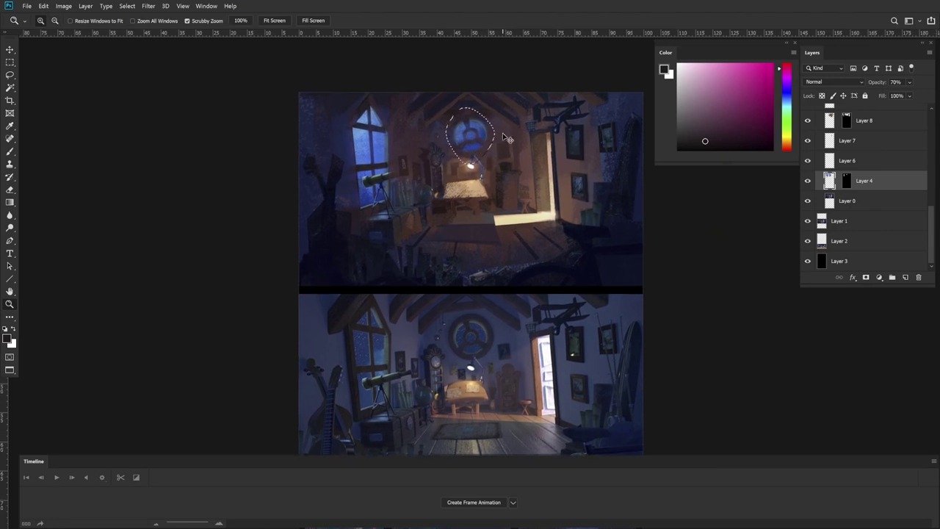
# Step: Desaturate the selected round window area with Hue/Saturation, using Saturation -76 and Lightness +2, and clear the selection
pyautogui.hotkey('ctrl', 'u')
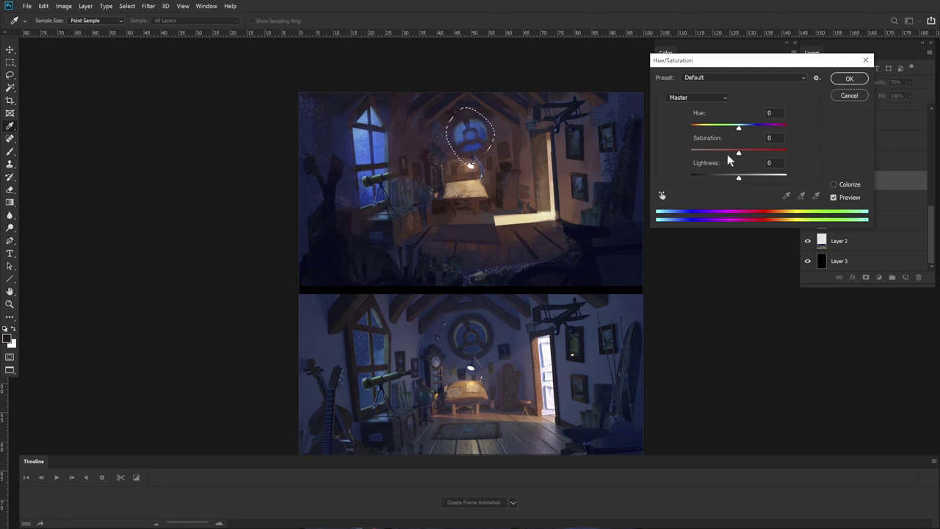
pyautogui.moveTo(727, 156); pyautogui.dragTo(741, 182)
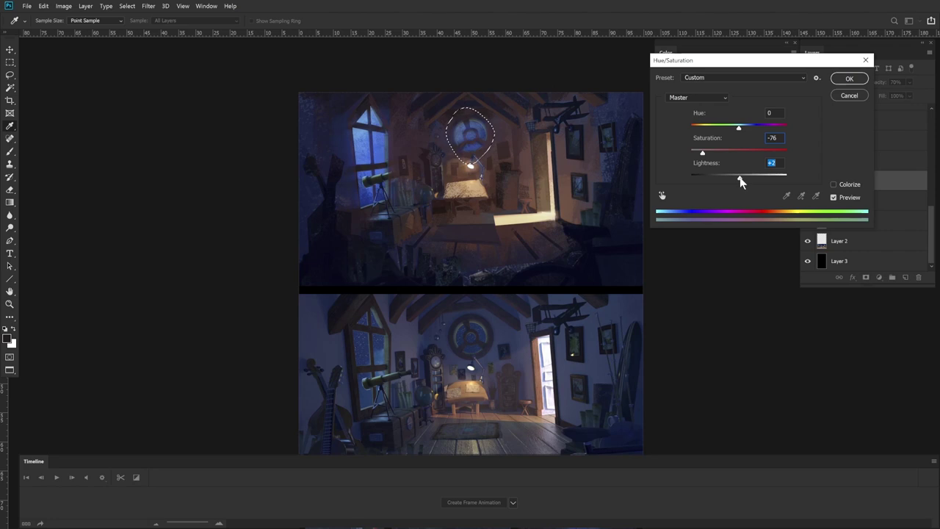
pyautogui.click(849, 78)
pyautogui.press('z')
pyautogui.moveTo(533, 257)
pyautogui.mouseDown()
pyautogui.moveTo(553, 211)
pyautogui.moveTo(550, 265)
pyautogui.moveTo(554, 248)
pyautogui.mouseUp()
pyautogui.press('l')
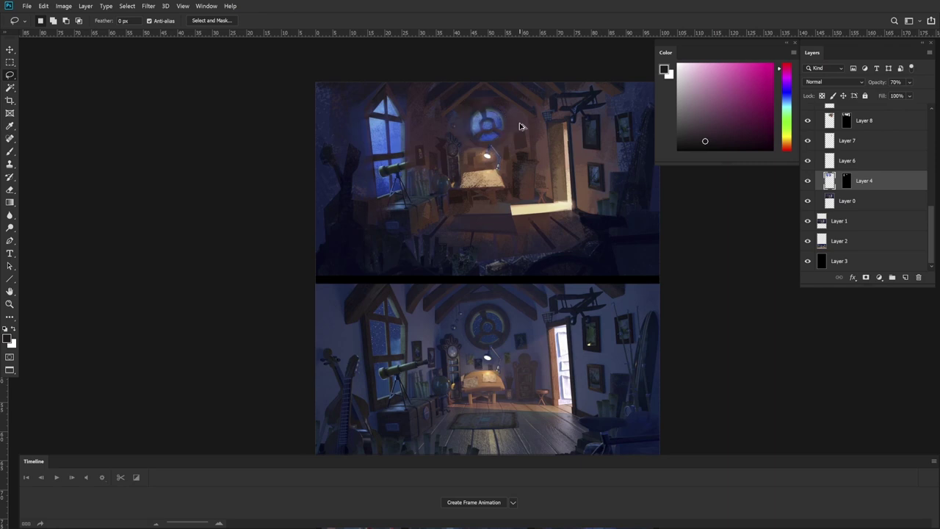
pyautogui.moveTo(648, 147); pyautogui.dragTo(650, 148)
pyautogui.moveTo(593, 225); pyautogui.dragTo(584, 192)
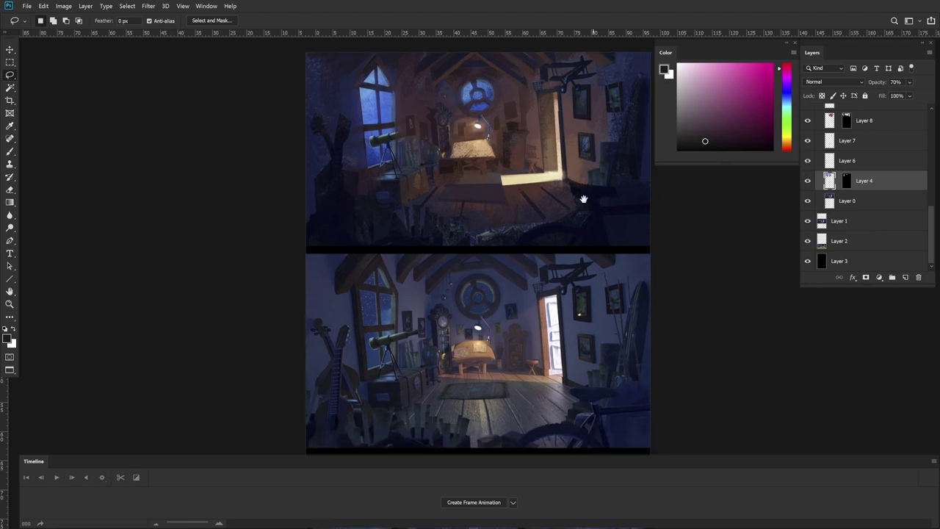
pyautogui.hotkey('ctrl', 'space')
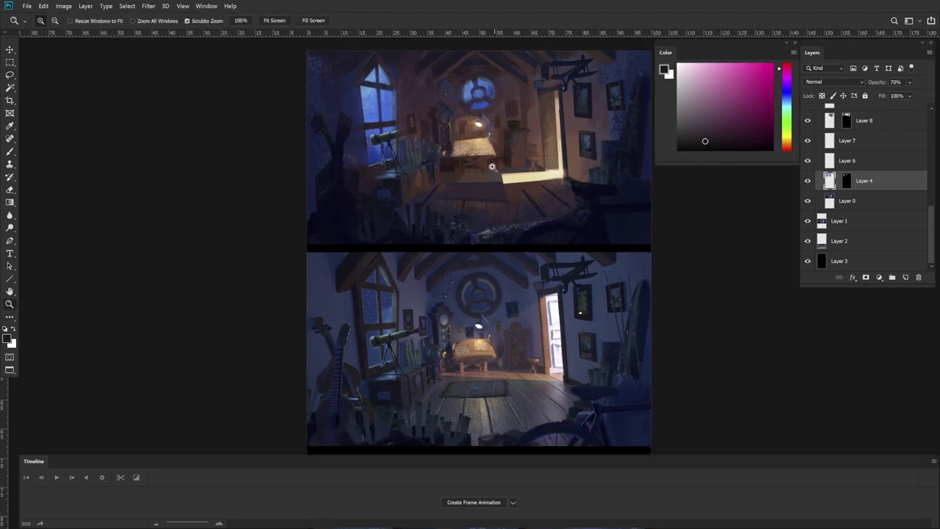
pyautogui.moveTo(497, 171)
pyautogui.mouseDown()
pyautogui.moveTo(514, 166)
pyautogui.moveTo(505, 200)
pyautogui.moveTo(512, 161)
pyautogui.mouseUp()
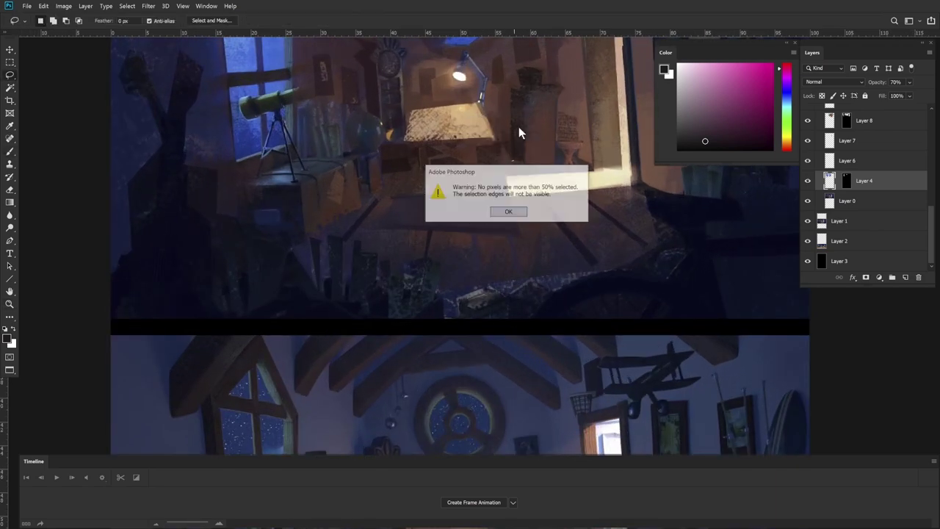
pyautogui.click(516, 213)
pyautogui.hotkey('ctrl', 'space')
pyautogui.moveTo(553, 196); pyautogui.dragTo(536, 193)
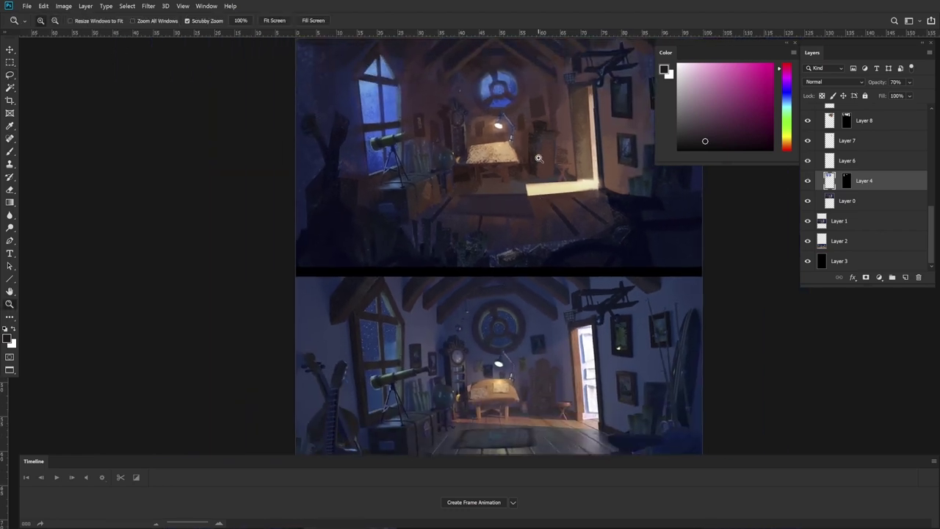
# Step: Create a new layer at the top of Group 1, above Layer 5 copy
pyautogui.scroll(5, 924, 211)
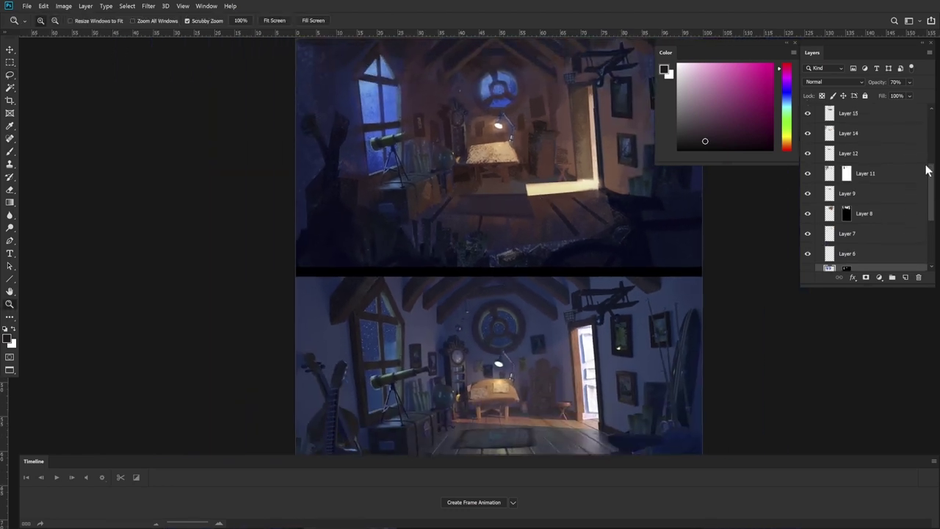
pyautogui.click(878, 134)
pyautogui.click(905, 277)
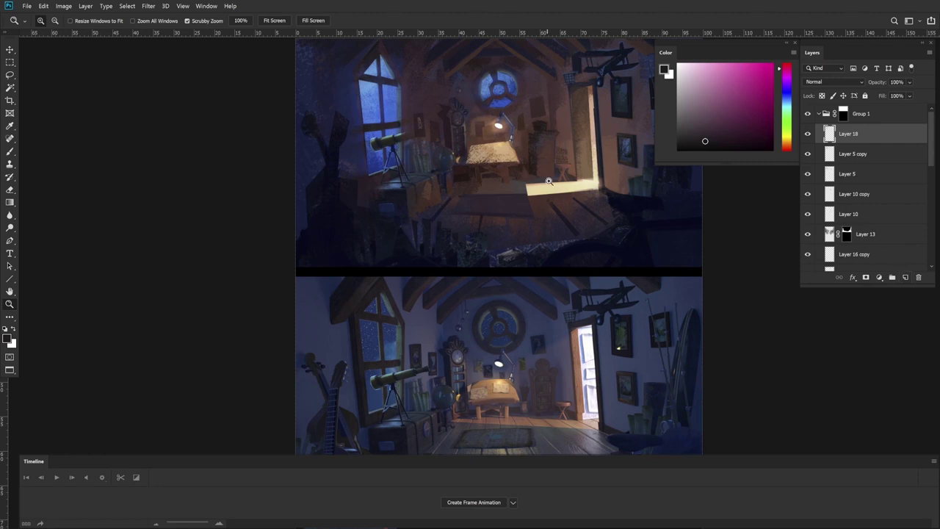
# Step: Lasso the wooden floor around the door's light patch, following the desk legs and the furniture edges along the back
pyautogui.click(549, 184)
pyautogui.press('l')
pyautogui.click(596, 182)
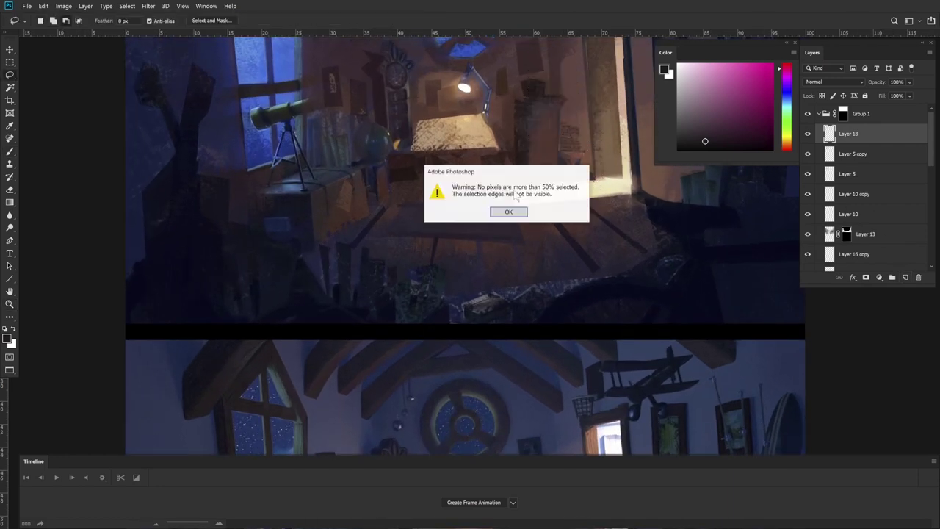
pyautogui.press('Return')
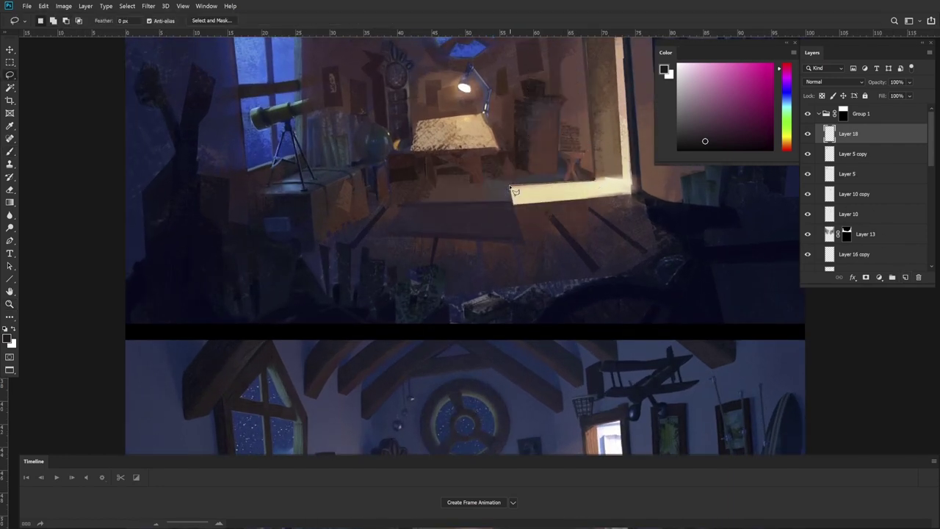
pyautogui.moveTo(526, 193)
pyautogui.mouseDown()
pyautogui.moveTo(666, 185)
pyautogui.moveTo(632, 195)
pyautogui.moveTo(667, 233)
pyautogui.moveTo(603, 223)
pyautogui.moveTo(354, 254)
pyautogui.moveTo(378, 193)
pyautogui.moveTo(425, 144)
pyautogui.moveTo(464, 174)
pyautogui.moveTo(437, 185)
pyautogui.moveTo(450, 163)
pyautogui.moveTo(484, 183)
pyautogui.moveTo(489, 154)
pyautogui.moveTo(589, 158)
pyautogui.moveTo(557, 175)
pyautogui.moveTo(559, 114)
pyautogui.mouseUp()
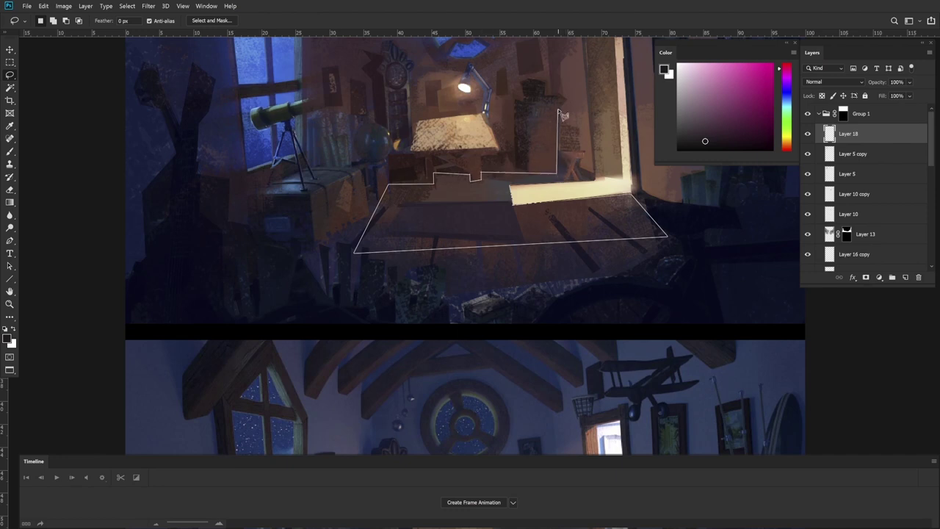
pyautogui.moveTo(568, 170)
pyautogui.mouseDown()
pyautogui.moveTo(598, 187)
pyautogui.moveTo(574, 175)
pyautogui.moveTo(511, 190)
pyautogui.moveTo(514, 158)
pyautogui.mouseUp()
# Step: Brush the selected floor with a lighter reddish brown based on its sampled colour, and deselect
pyautogui.press('b')
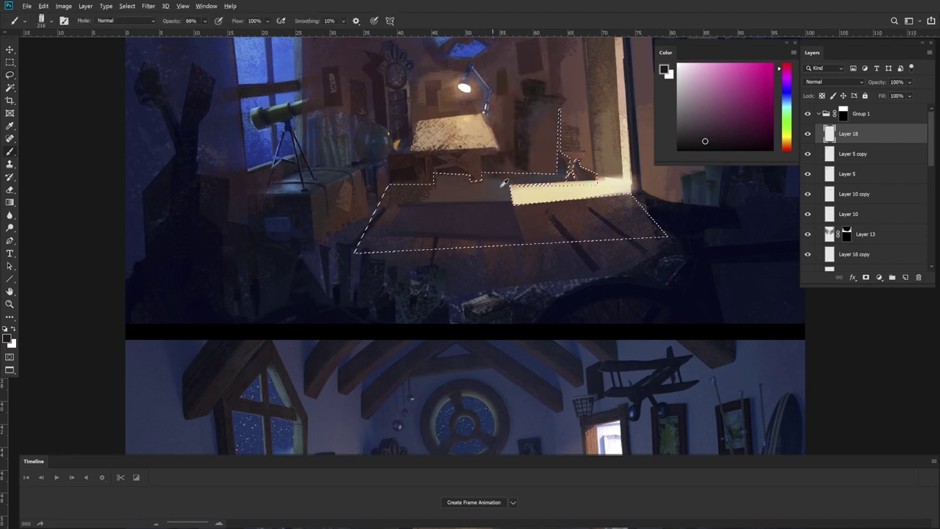
pyautogui.keyDown('alt'); pyautogui.click(470, 193); pyautogui.keyUp('alt')
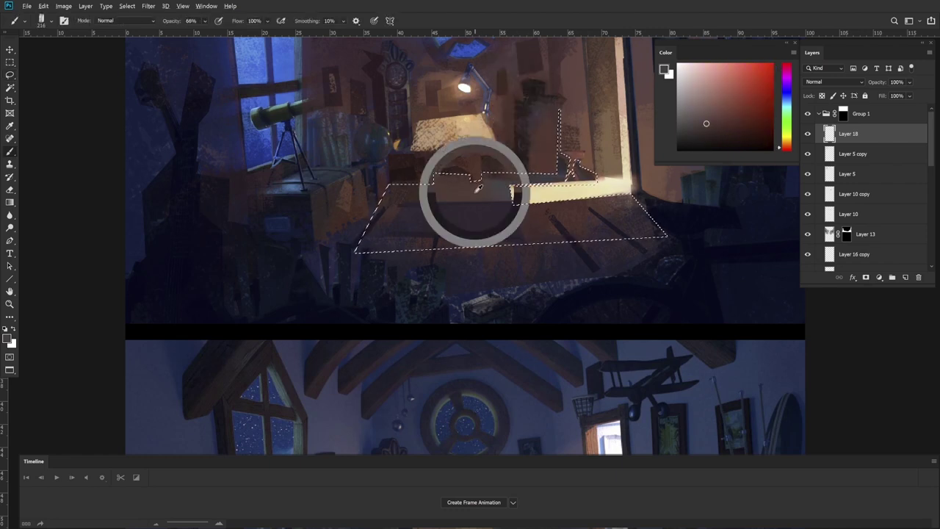
pyautogui.click(719, 115)
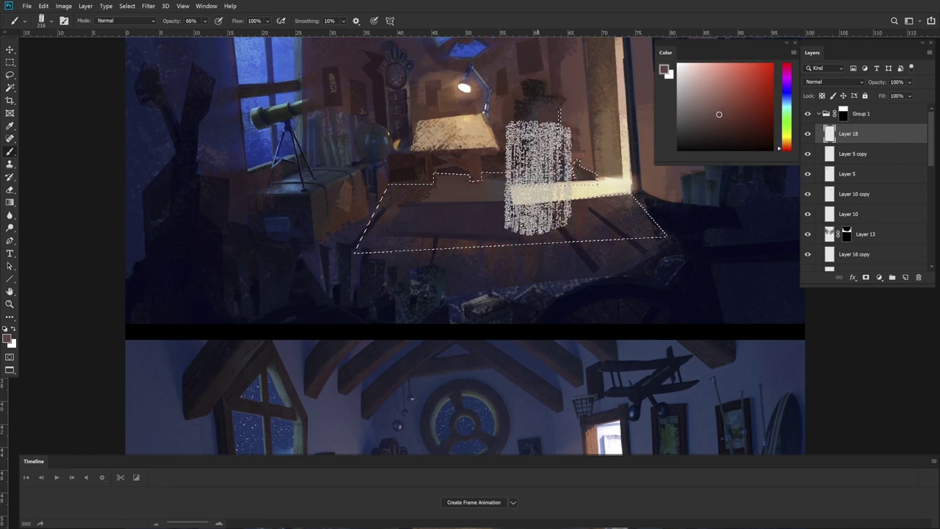
pyautogui.moveTo(531, 157); pyautogui.dragTo(521, 166)
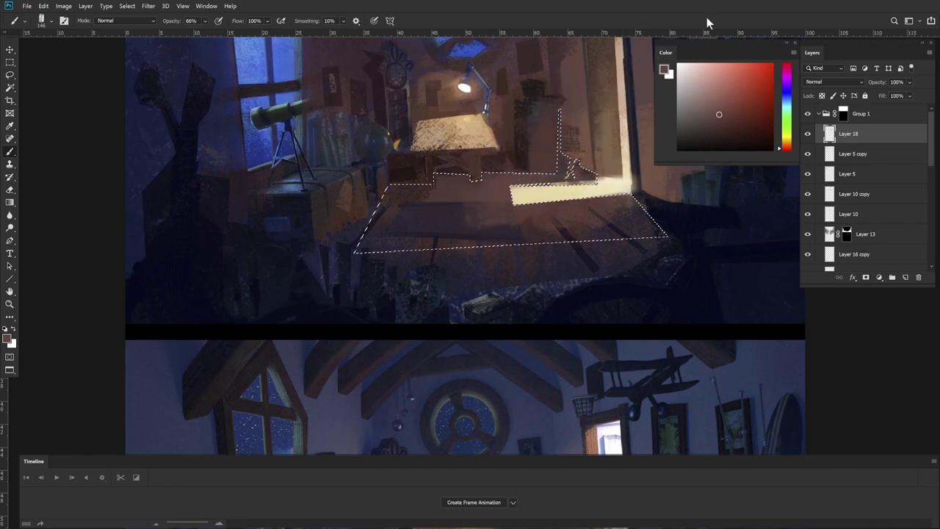
pyautogui.hotkey('ctrl', 'd')
# Step: Lasso the small wall patch above the door beside the model plane, paint it with a dark reddish brown, and deselect
pyautogui.press('z')
pyautogui.keyDown('alt'); pyautogui.click(600, 166); pyautogui.keyUp('alt')
pyautogui.keyDown('alt'); pyautogui.click(600, 166); pyautogui.keyUp('alt')
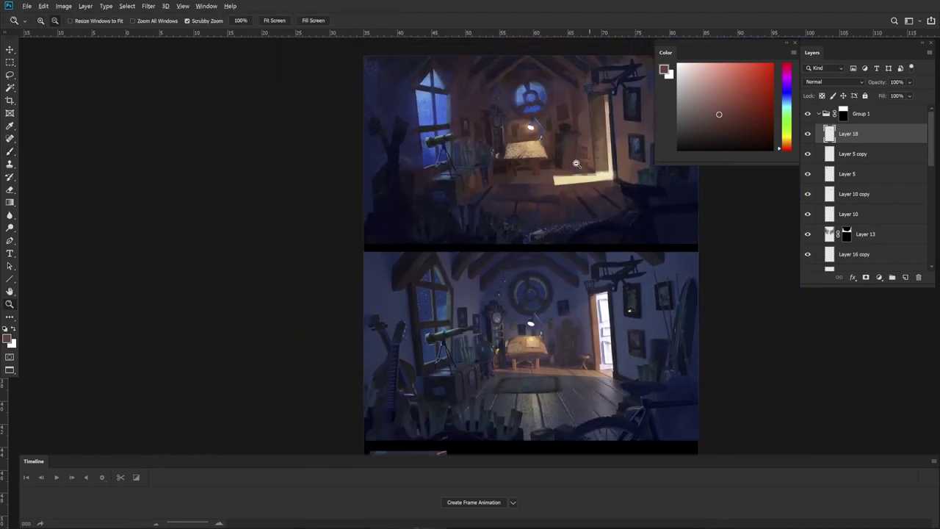
pyautogui.keyDown('alt'); pyautogui.click(600, 166); pyautogui.keyUp('alt')
pyautogui.moveTo(612, 194); pyautogui.dragTo(554, 194)
pyautogui.click(578, 103)
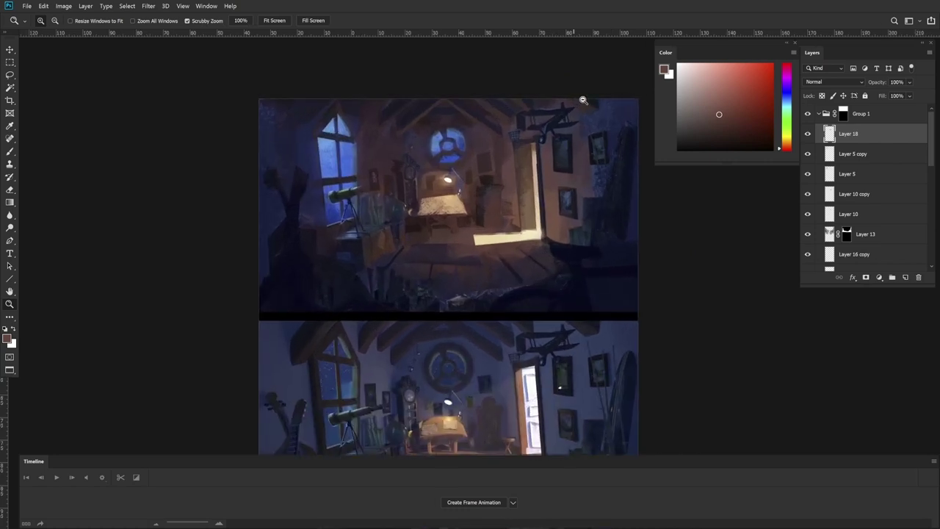
pyautogui.press('l')
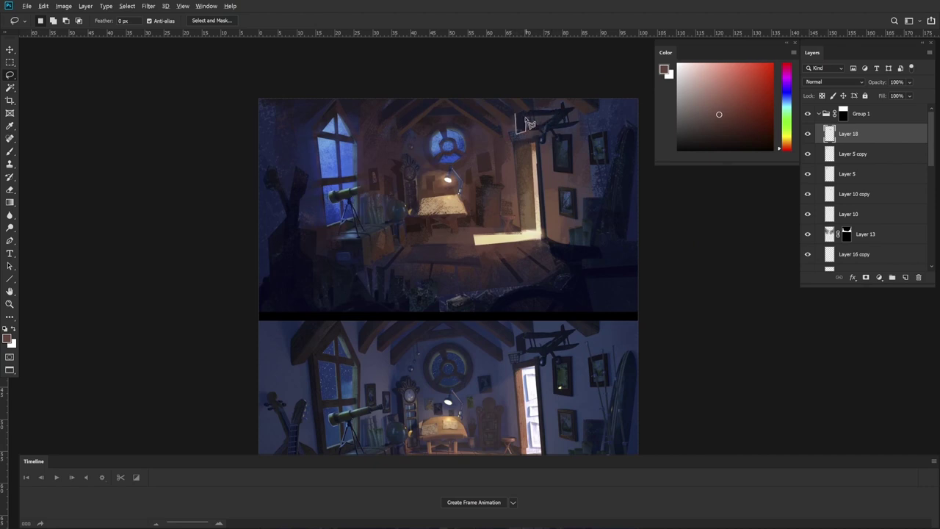
pyautogui.press('b')
pyautogui.moveTo(525, 112)
pyautogui.mouseDown()
pyautogui.moveTo(528, 136)
pyautogui.moveTo(556, 117)
pyautogui.moveTo(518, 136)
pyautogui.mouseUp()
pyautogui.keyDown('alt'); pyautogui.click(526, 135); pyautogui.keyUp('alt')
pyautogui.click(717, 130)
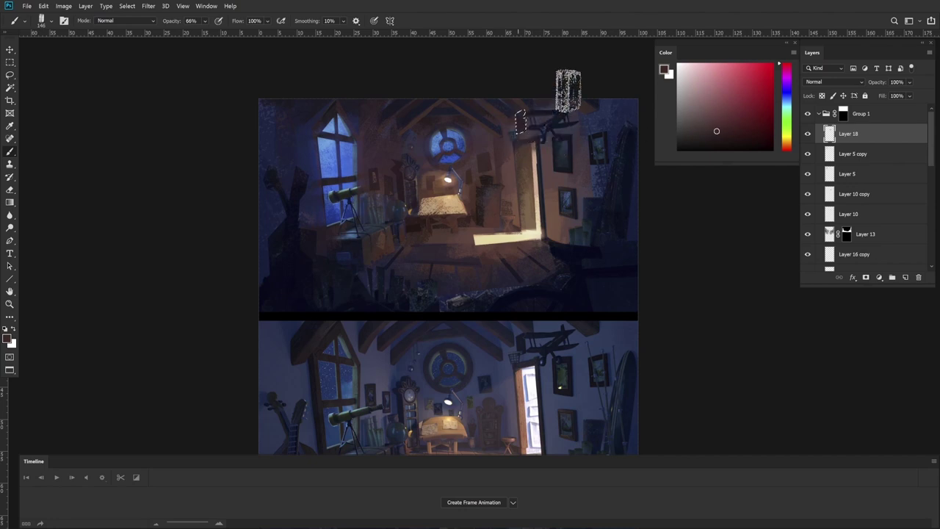
pyautogui.hotkey('ctrl', 'd')
# Step: Lasso a diagonal strip across the model plane, paint it with dark navy sampled from the plane, and deselect
pyautogui.press('l')
pyautogui.click(566, 108)
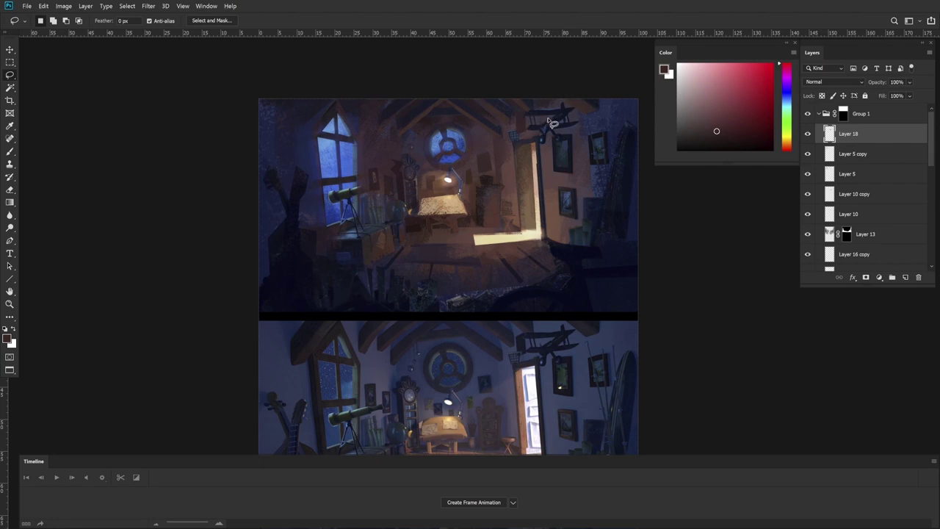
pyautogui.press('b')
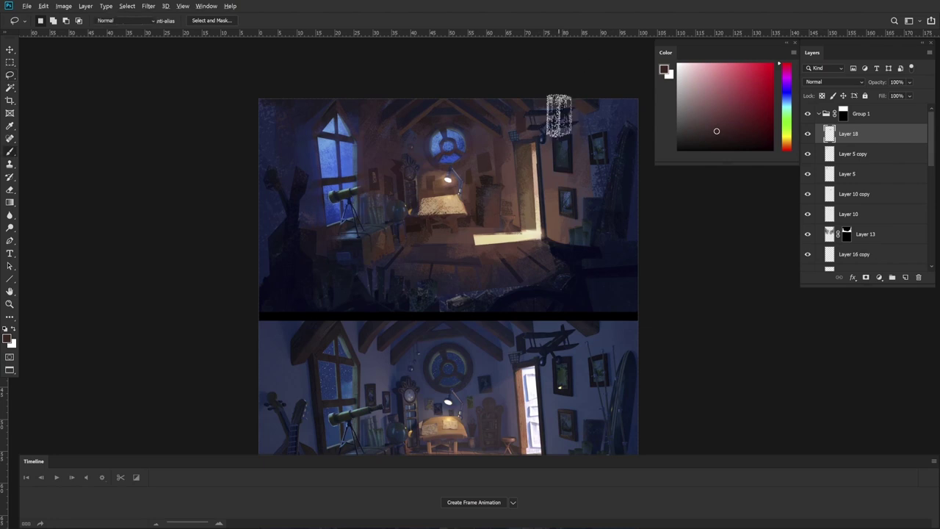
pyautogui.keyDown('alt'); pyautogui.click(553, 119); pyautogui.keyUp('alt')
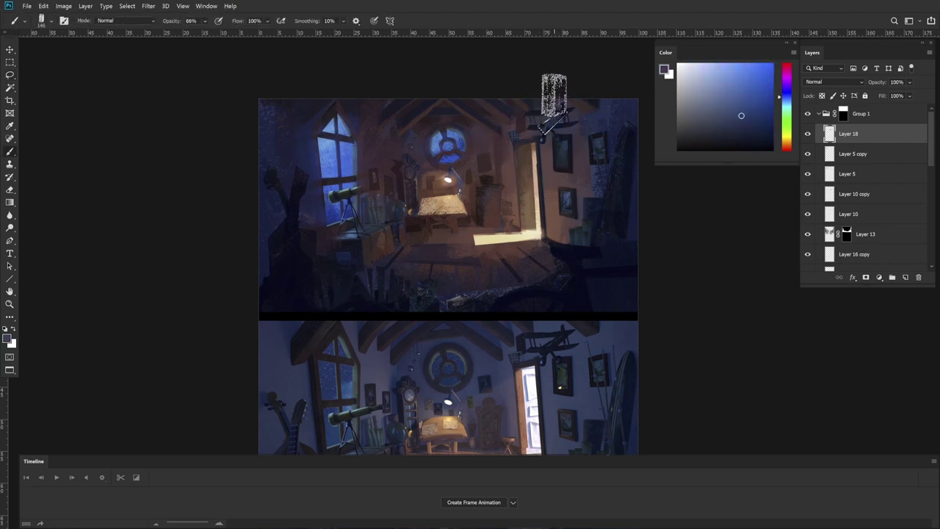
pyautogui.keyDown('alt'); pyautogui.click(555, 126); pyautogui.keyUp('alt')
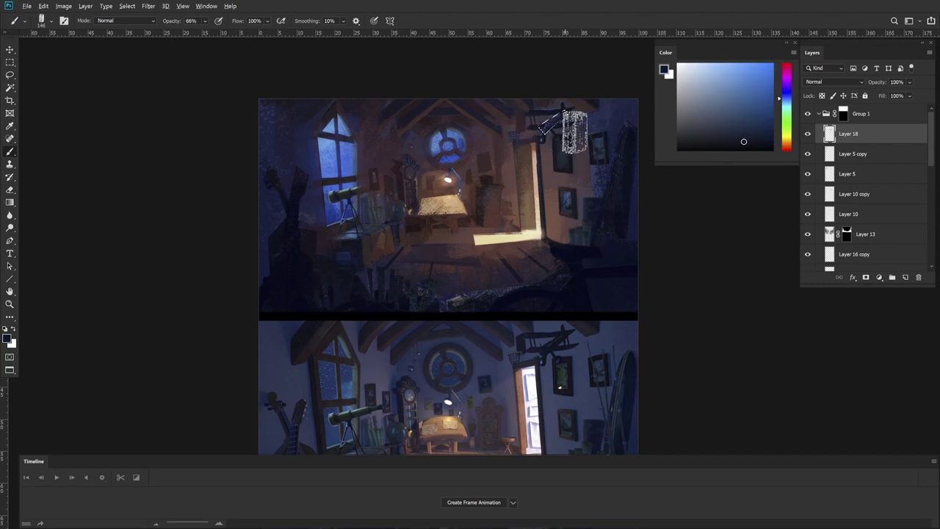
pyautogui.hotkey('ctrl', 'd')
# Step: Lasso a narrow strip on the model plane's lower wing and paint it with dark blue sampled from the plane
pyautogui.press('l')
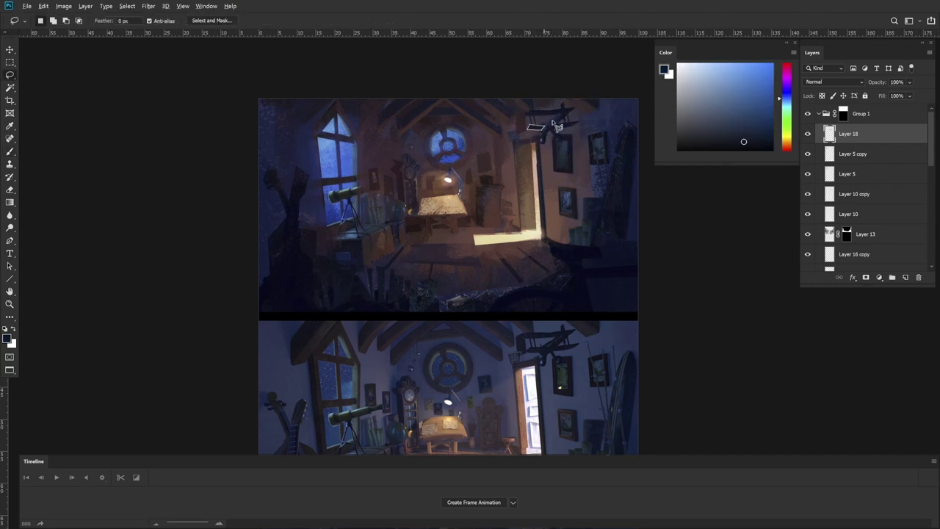
pyautogui.press('b')
pyautogui.keyDown('alt'); pyautogui.click(556, 117); pyautogui.keyUp('alt')
pyautogui.press('l')
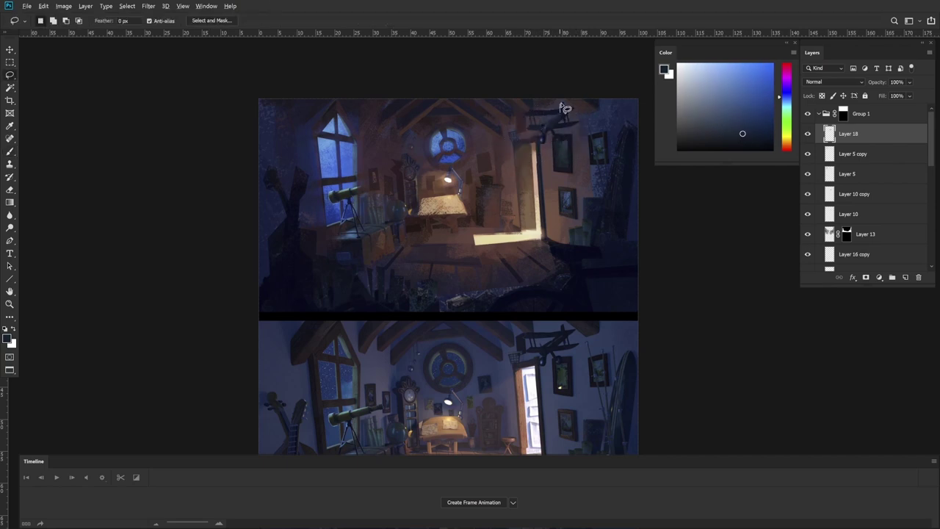
# Step: Lasso a diagonal strip along the model plane's body, paint it with a darker sampled navy, and deselect
pyautogui.press('b')
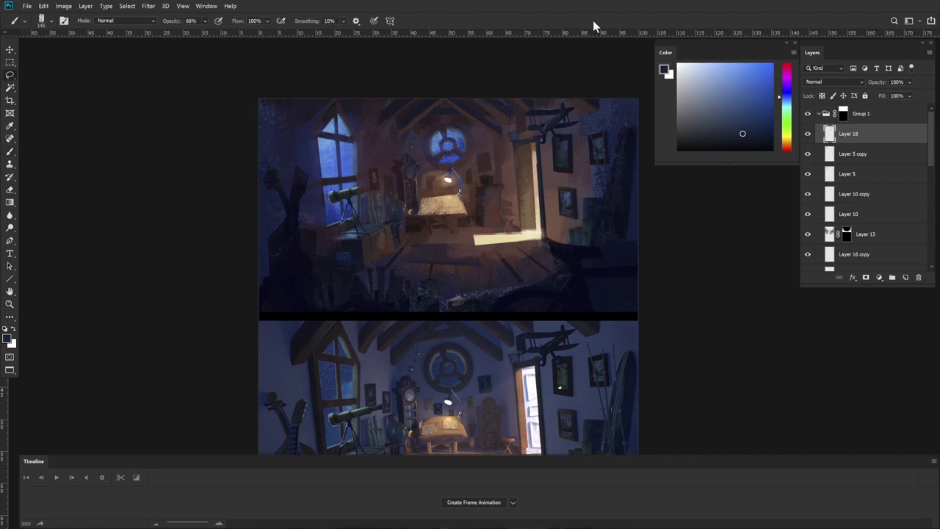
pyautogui.press('l')
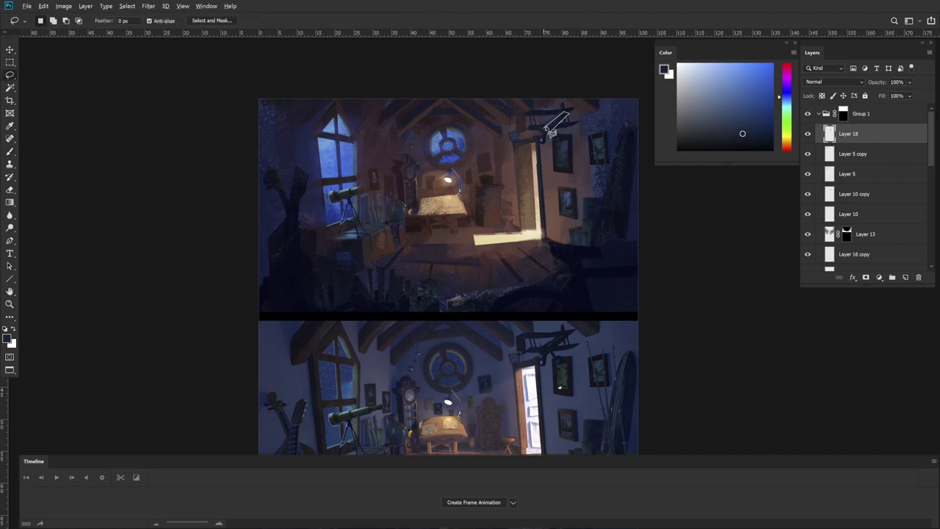
pyautogui.press('b')
pyautogui.keyDown('alt'); pyautogui.click(561, 116); pyautogui.keyUp('alt')
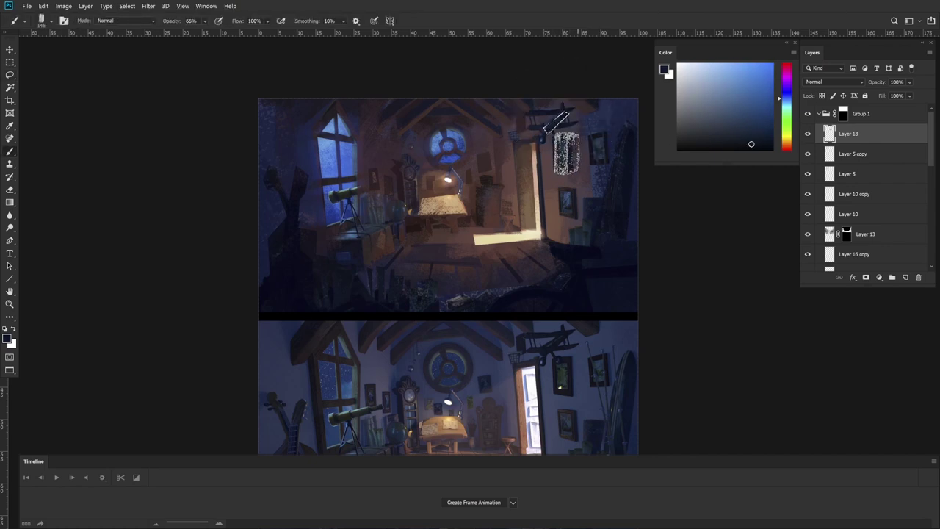
pyautogui.press('l')
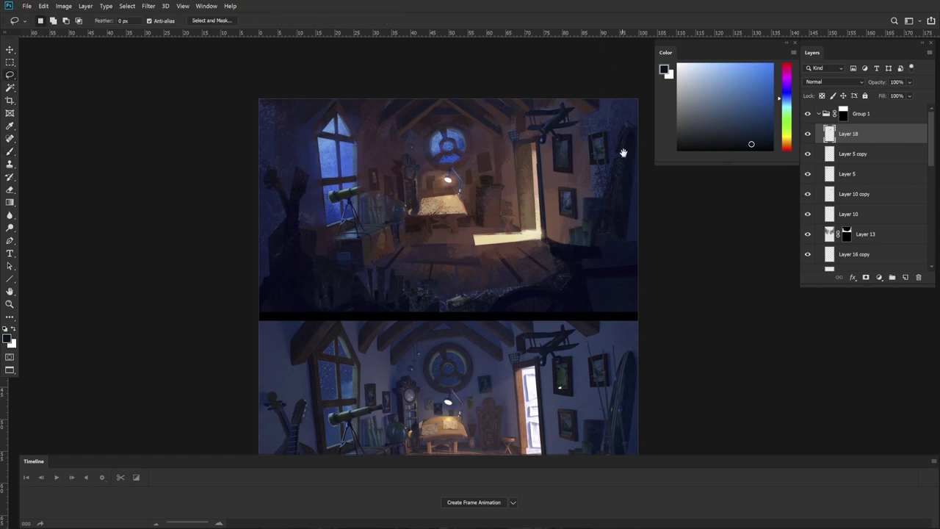
# Step: Lasso a thin floorboard gap in the foreground floor, paint it with a sampled near-black purple, and deselect
pyautogui.scroll(-5, 623, 153)
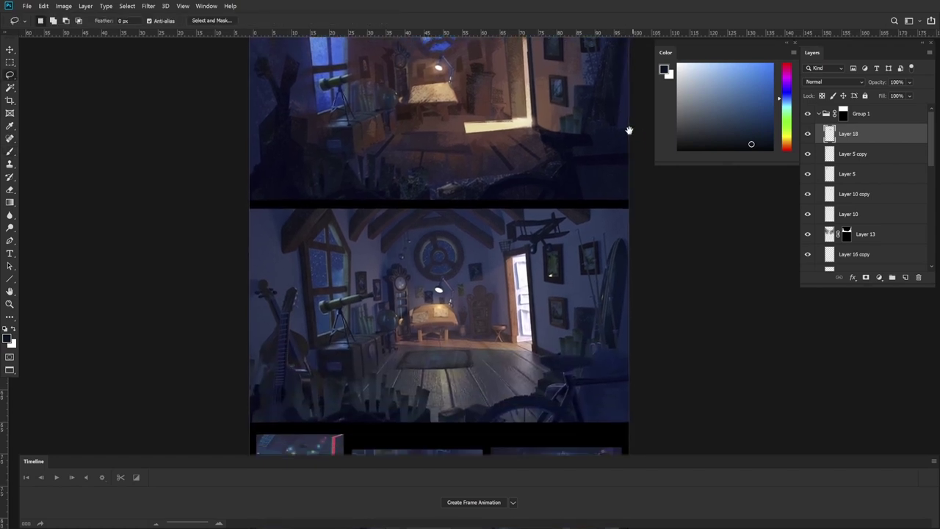
pyautogui.moveTo(629, 125)
pyautogui.mouseDown()
pyautogui.moveTo(640, 120)
pyautogui.moveTo(645, 174)
pyautogui.mouseUp()
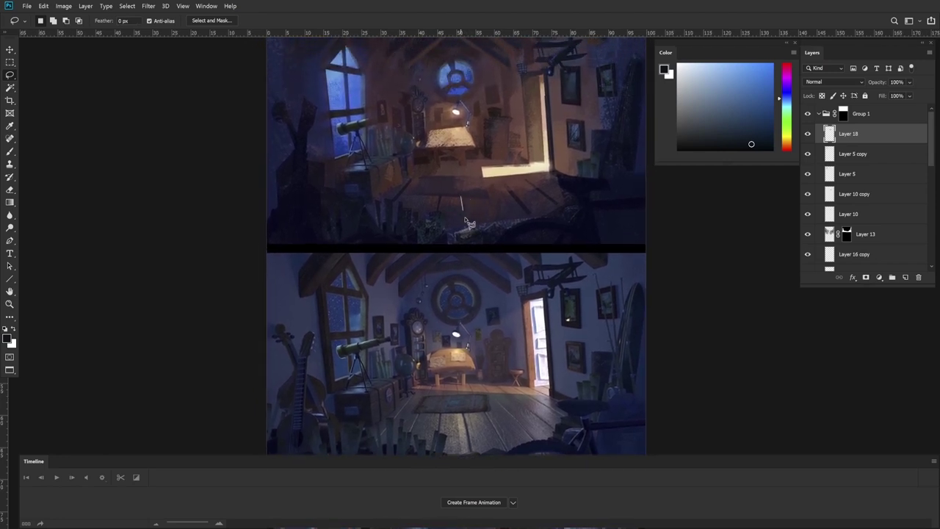
pyautogui.moveTo(470, 232); pyautogui.dragTo(467, 192)
pyautogui.press('b')
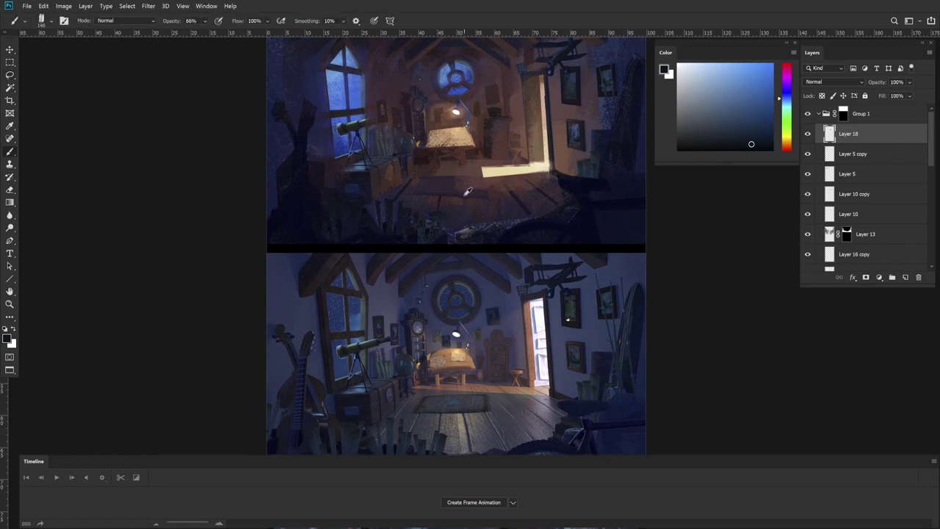
pyautogui.keyDown('alt'); pyautogui.click(464, 197); pyautogui.keyUp('alt')
pyautogui.hotkey('ctrl', 'd')
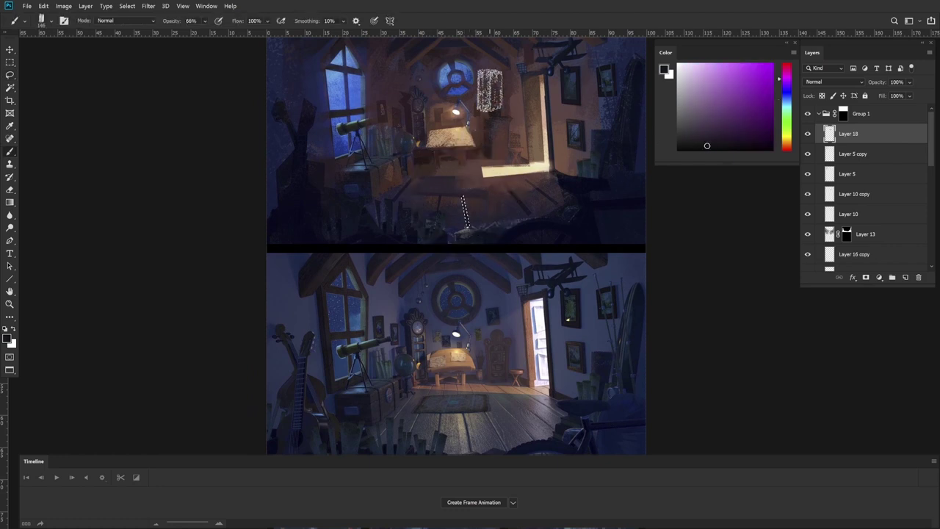
# Step: Lasso the shadow shapes beneath the desk, paint them with dark reddish brown sampled there, and deselect
pyautogui.press('l')
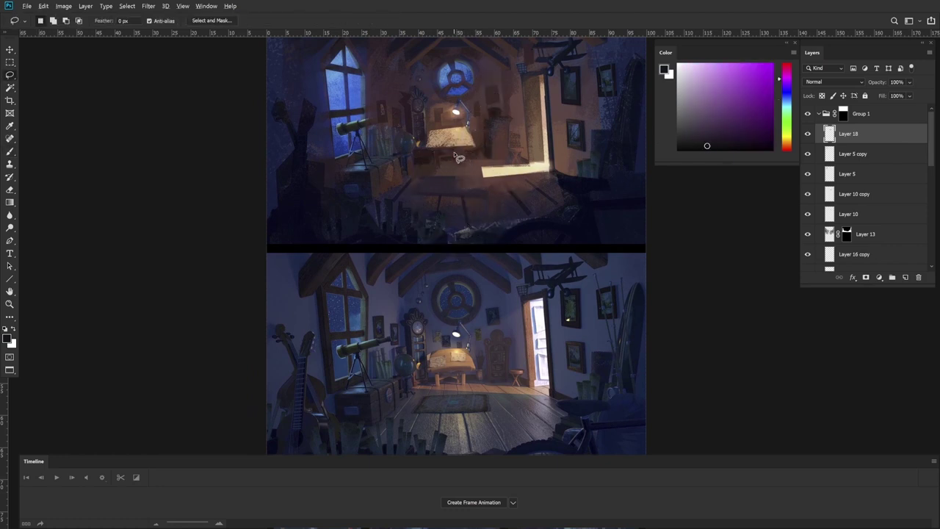
pyautogui.press('b')
pyautogui.keyDown('alt'); pyautogui.click(450, 154); pyautogui.keyUp('alt')
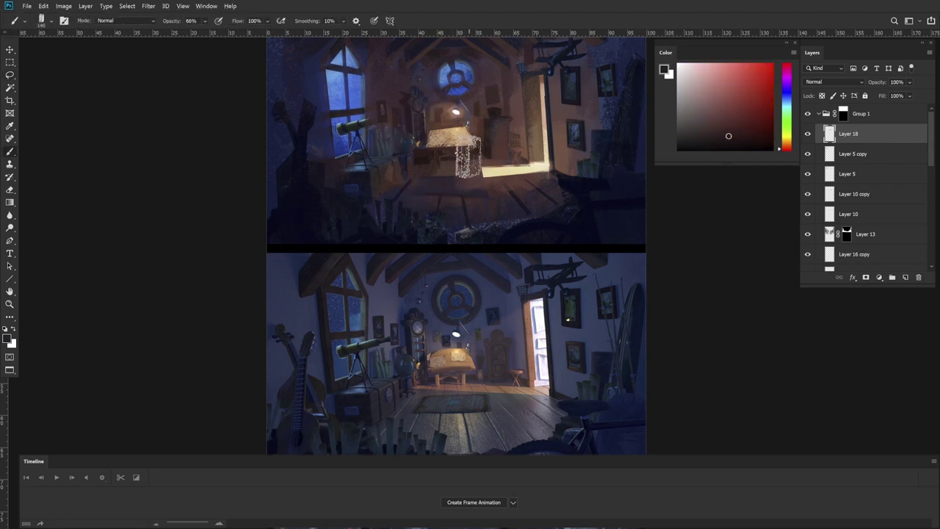
pyautogui.press('l')
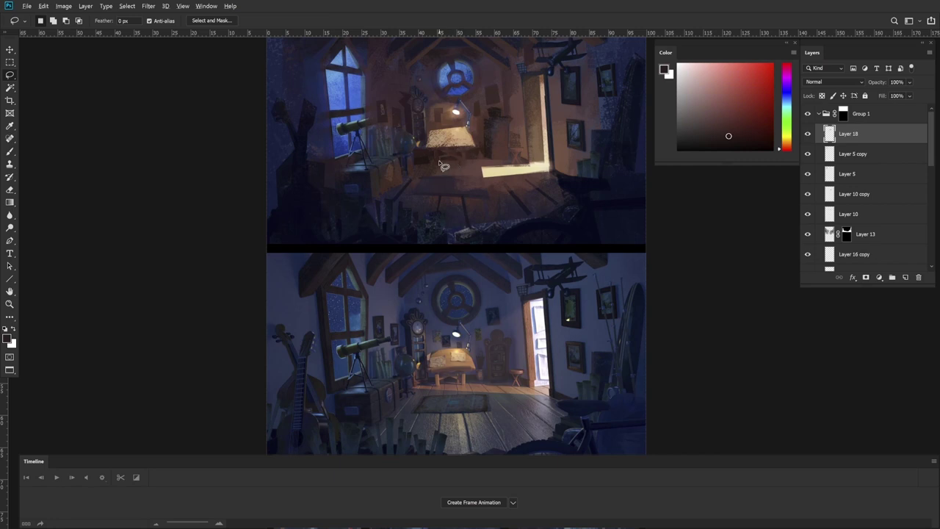
pyautogui.press('b')
pyautogui.moveTo(457, 160)
pyautogui.mouseDown()
pyautogui.moveTo(463, 147)
pyautogui.moveTo(452, 148)
pyautogui.mouseUp()
pyautogui.keyDown('alt'); pyautogui.click(450, 163); pyautogui.keyUp('alt')
pyautogui.hotkey('ctrl', 'd')
pyautogui.hotkey('ctrl', 'd')
# Step: Lasso the desk's legs and crosspiece, and paint them with a sampled reddish brown shifted slightly toward orange
pyautogui.press('l')
pyautogui.moveTo(441, 142); pyautogui.dragTo(470, 169)
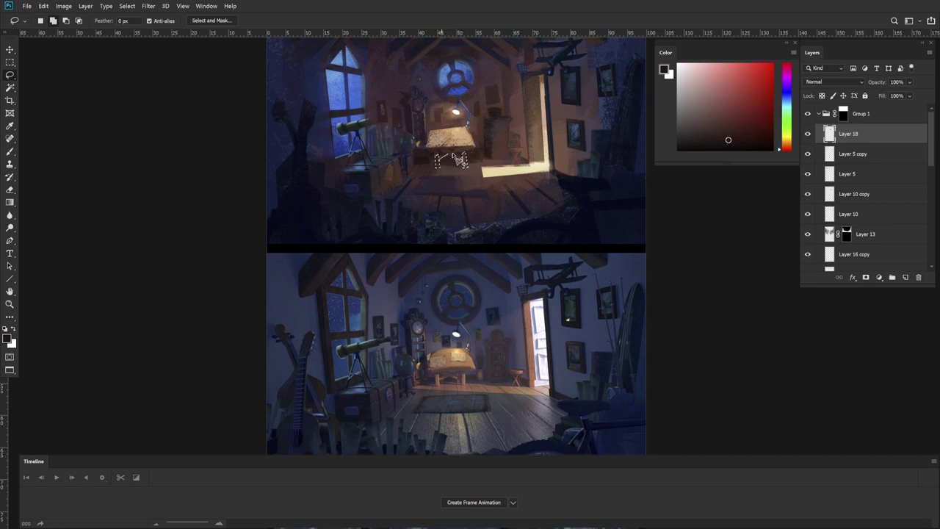
pyautogui.press('b')
pyautogui.keyDown('alt'); pyautogui.click(449, 150); pyautogui.keyUp('alt')
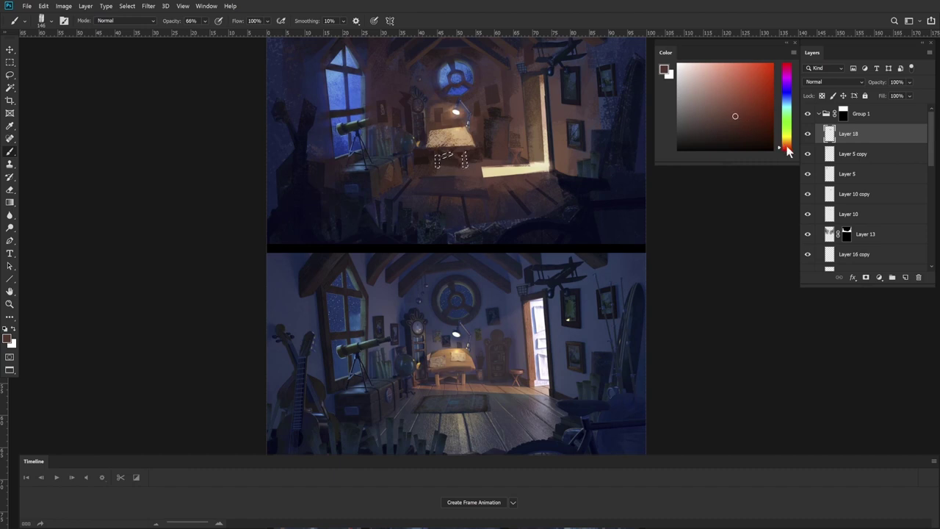
pyautogui.moveTo(787, 150); pyautogui.dragTo(787, 144)
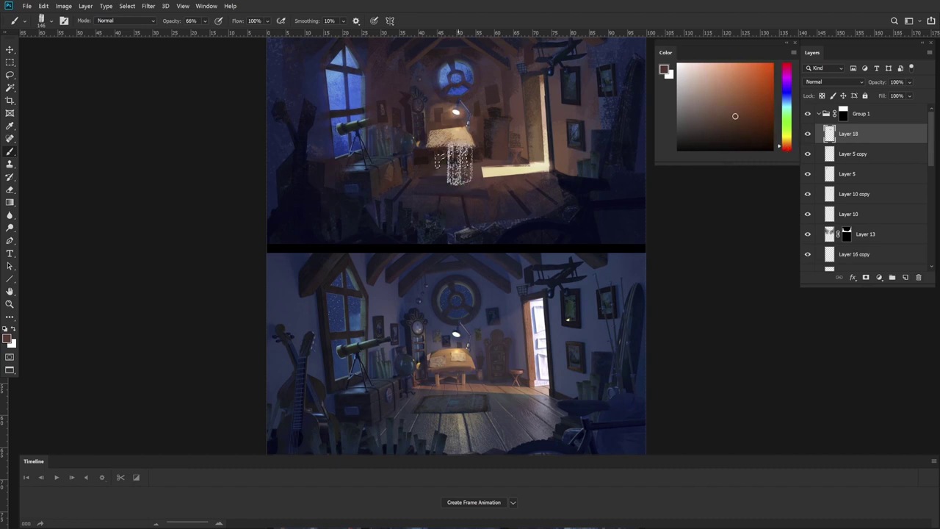
# Step: Lasso a thin strip along the desk's leg and paint it with dark reddish brown sampled under the desktop
pyautogui.press('l')
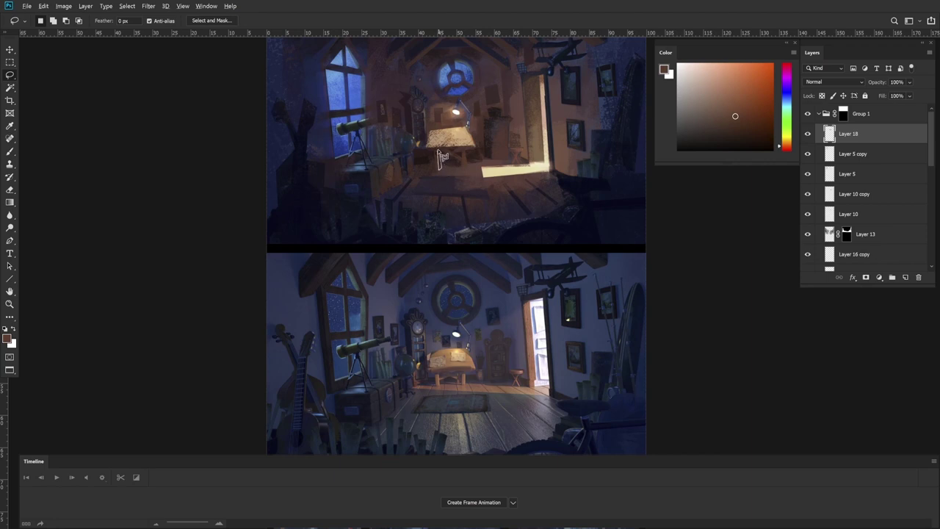
pyautogui.press('b')
pyautogui.keyDown('alt'); pyautogui.click(438, 150); pyautogui.keyUp('alt')
# Step: Lasso a sheet of paper under the lamp on the desk, paint it pale cream, and deselect
pyautogui.press('l')
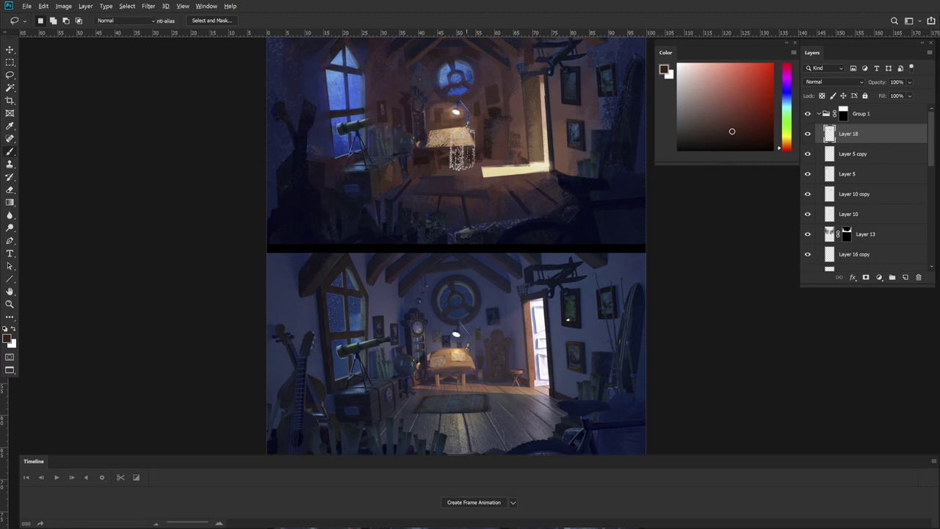
pyautogui.press('b')
pyautogui.keyDown('alt'); pyautogui.click(458, 134); pyautogui.keyUp('alt')
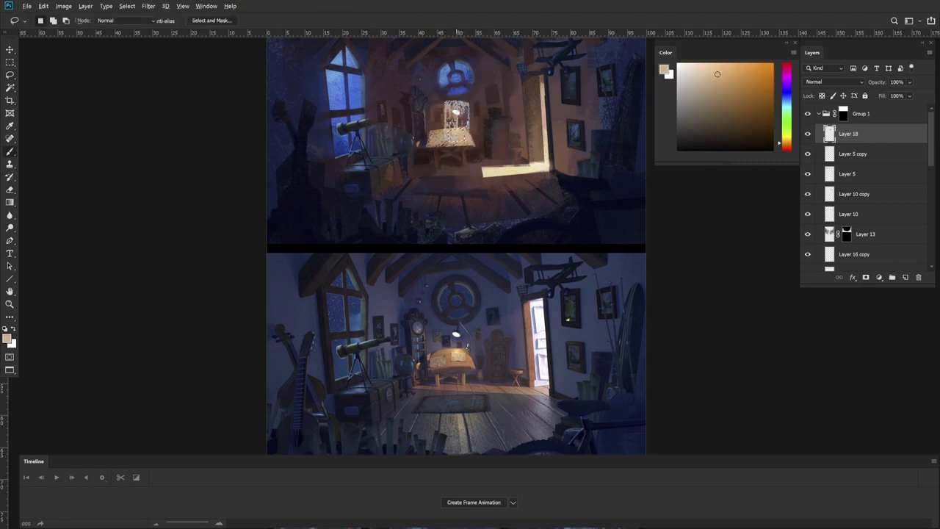
pyautogui.moveTo(450, 135); pyautogui.dragTo(468, 134)
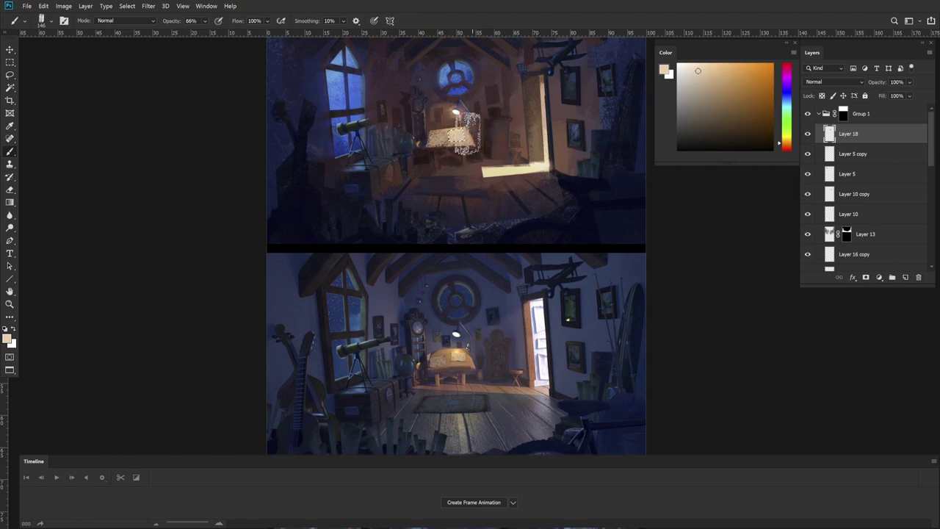
pyautogui.hotkey('ctrl', 'd')
# Step: Lasso a second, smaller sheet of paper on the desktop, paint it with the same pale cream, and deselect
pyautogui.press('l')
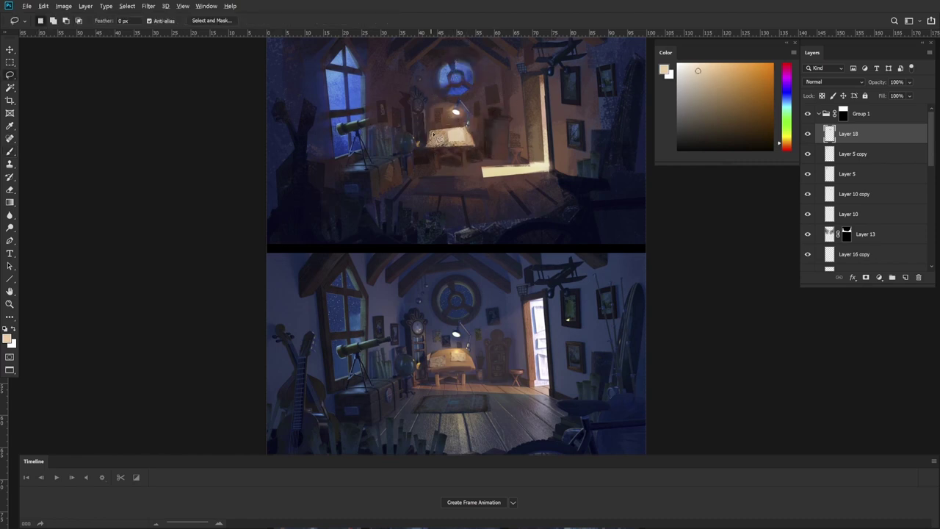
pyautogui.press('b')
pyautogui.moveTo(428, 121); pyautogui.dragTo(444, 134)
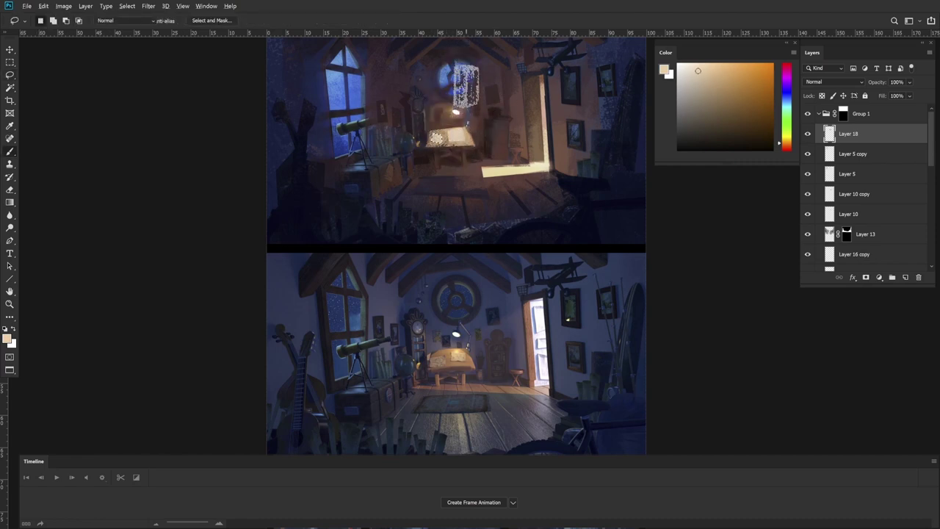
pyautogui.hotkey('ctrl', 'd')
pyautogui.hotkey('ctrl', 'd')
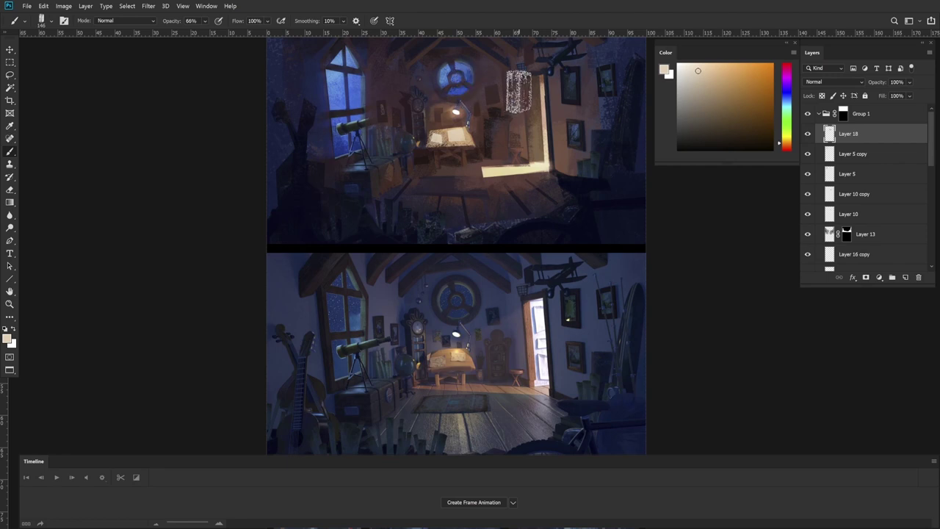
# Step: Lasso the back edge of the door's light patch on the floor, paint it a light warm yellow, and deselect
pyautogui.press('z')
pyautogui.moveTo(523, 107); pyautogui.dragTo(526, 108)
pyautogui.press('l')
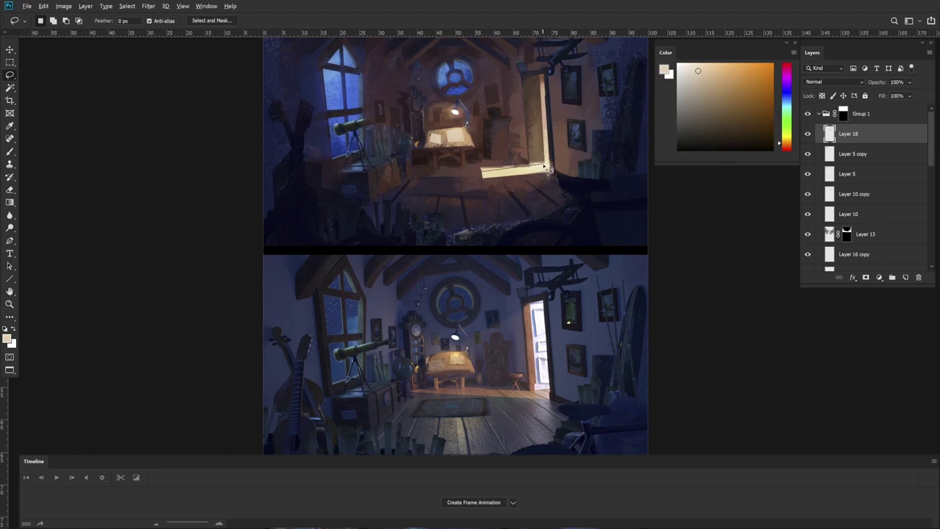
pyautogui.moveTo(516, 161)
pyautogui.mouseDown()
pyautogui.moveTo(482, 170)
pyautogui.moveTo(515, 155)
pyautogui.mouseUp()
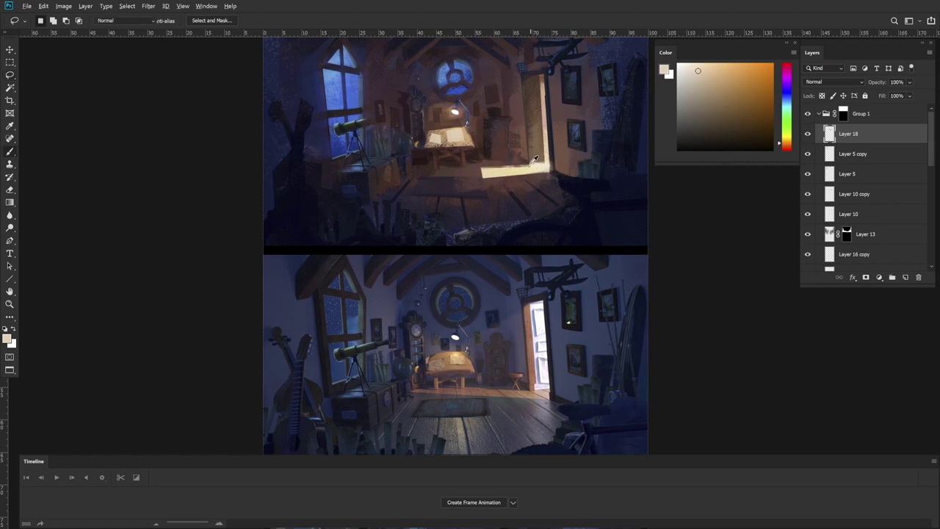
pyautogui.press('b')
pyautogui.keyDown('alt'); pyautogui.click(534, 141); pyautogui.keyUp('alt')
pyautogui.click(711, 75)
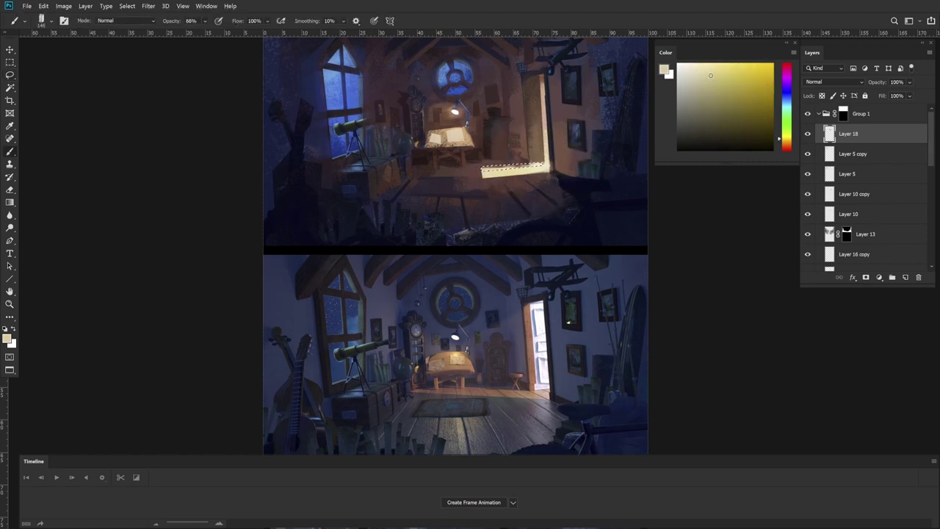
pyautogui.click(786, 141)
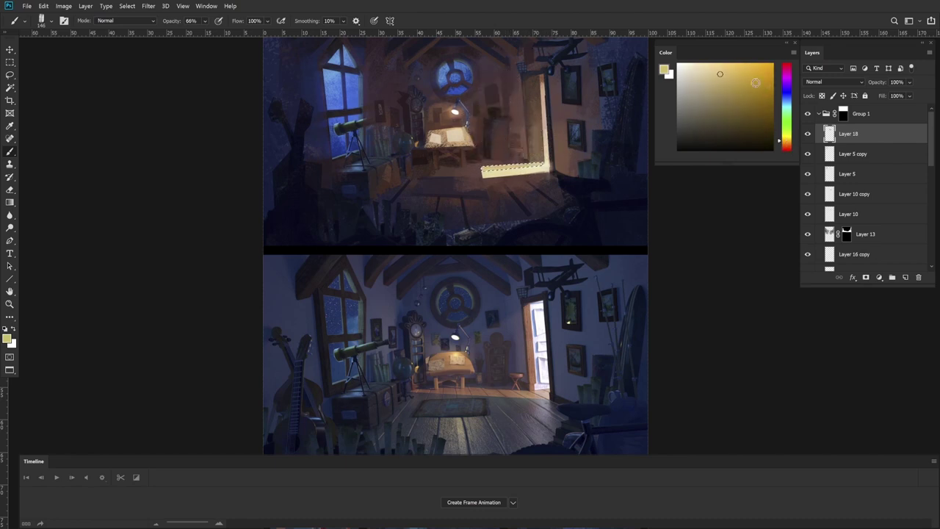
pyautogui.click(706, 67)
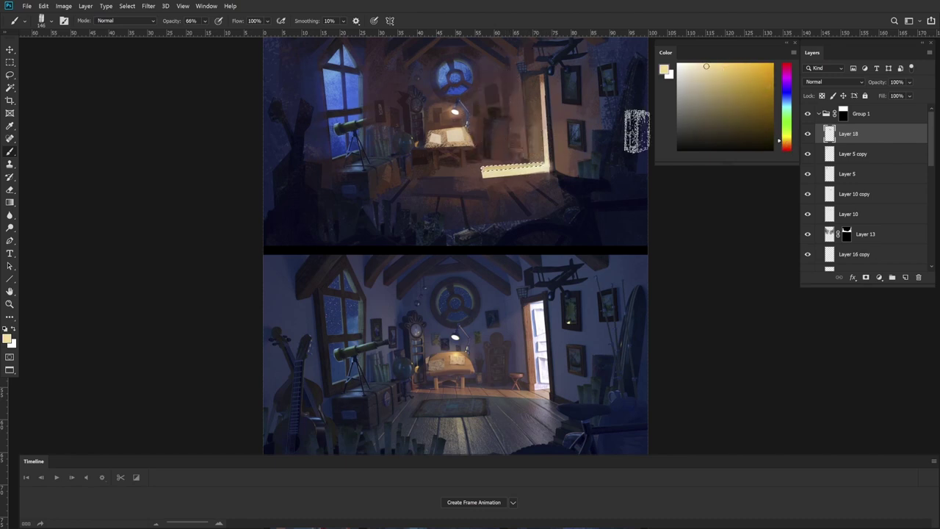
pyautogui.moveTo(524, 149)
pyautogui.mouseDown()
pyautogui.moveTo(549, 154)
pyautogui.moveTo(569, 127)
pyautogui.moveTo(562, 114)
pyautogui.moveTo(549, 127)
pyautogui.mouseUp()
pyautogui.hotkey('ctrl', 'd')
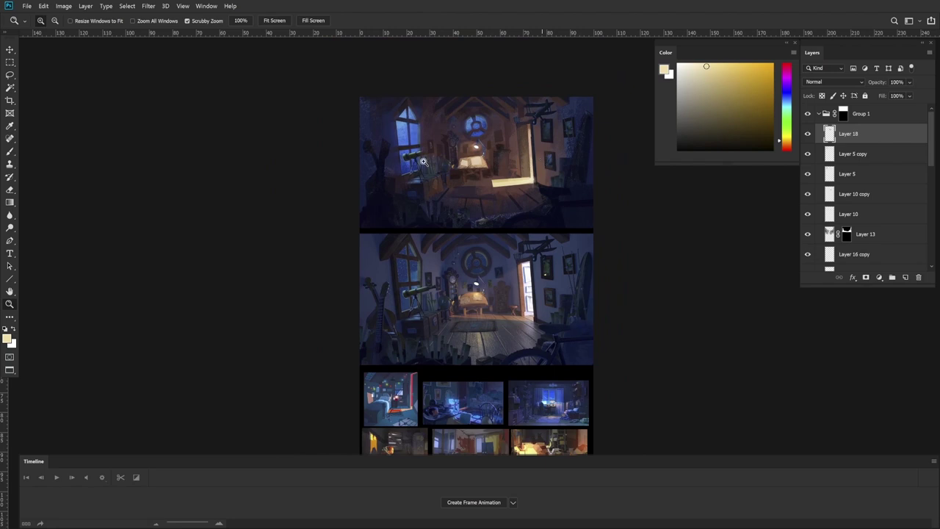
# Step: Lasso a small triangular shape on the chest beside the telescope and paint it a muted violet-blue
pyautogui.moveTo(423, 161); pyautogui.dragTo(441, 147)
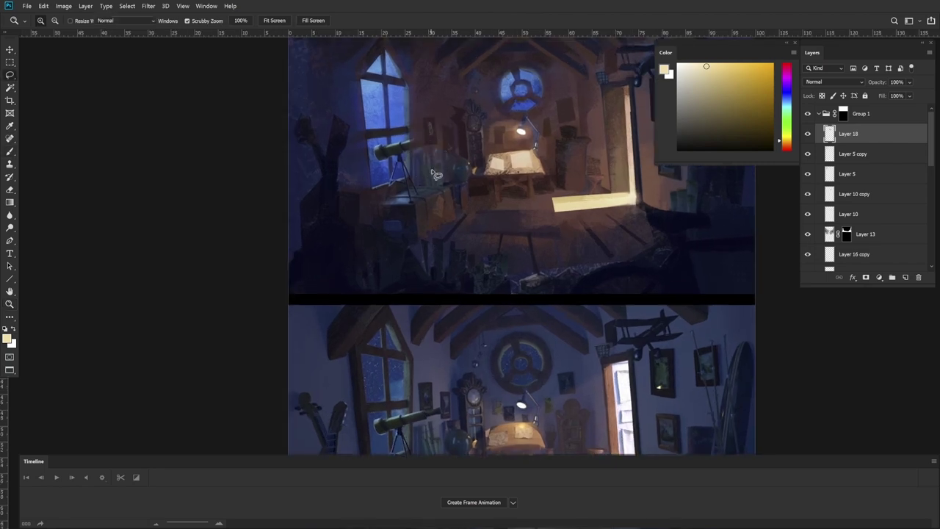
pyautogui.press('l')
pyautogui.moveTo(424, 182); pyautogui.dragTo(435, 185)
pyautogui.press('b')
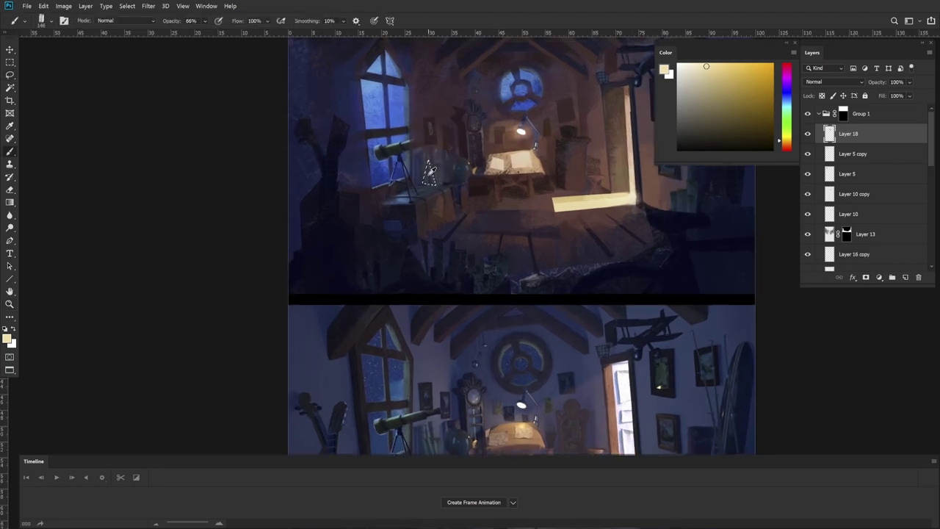
pyautogui.keyDown('alt'); pyautogui.click(419, 175); pyautogui.keyUp('alt')
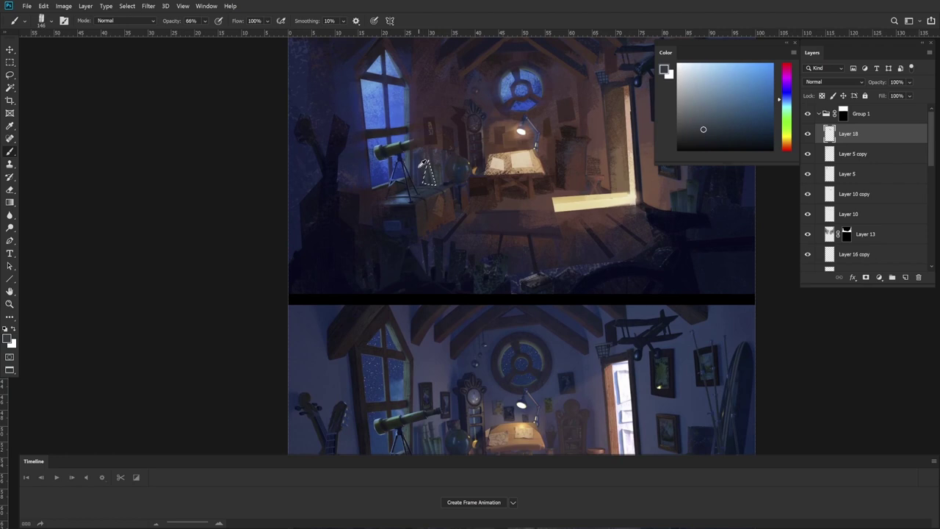
pyautogui.keyDown('alt'); pyautogui.click(416, 169); pyautogui.keyUp('alt')
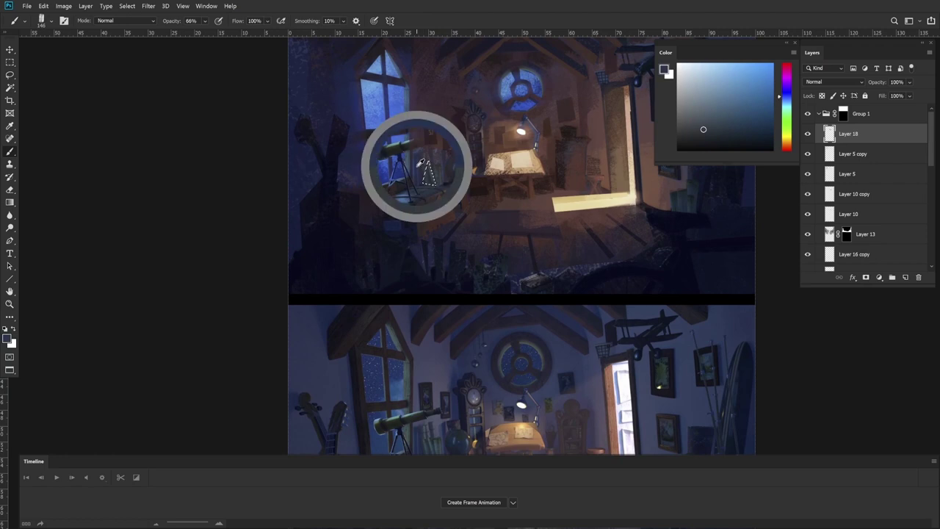
pyautogui.click(722, 105)
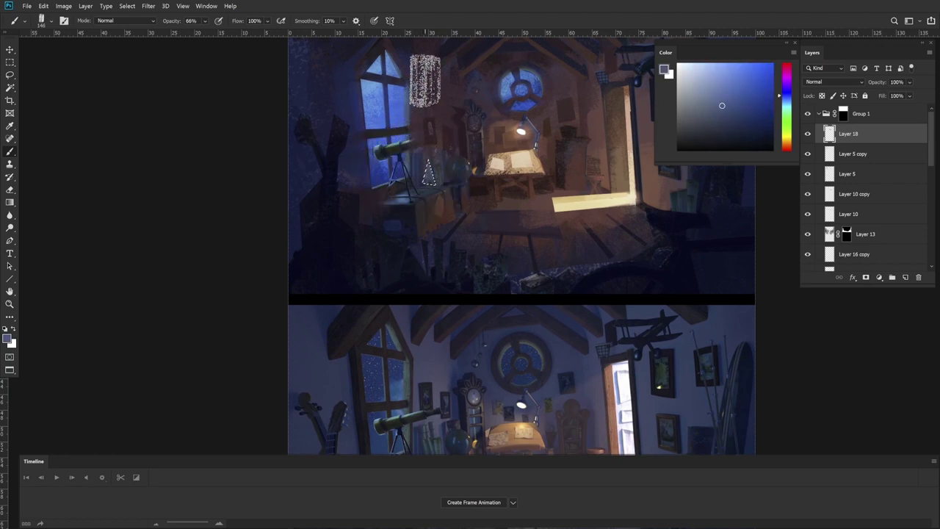
# Step: Lasso a small rounded shape beside the triangular one, paint it a more saturated muted blue, and deselect
pyautogui.scroll(-3, 474, 180)
pyautogui.press('l')
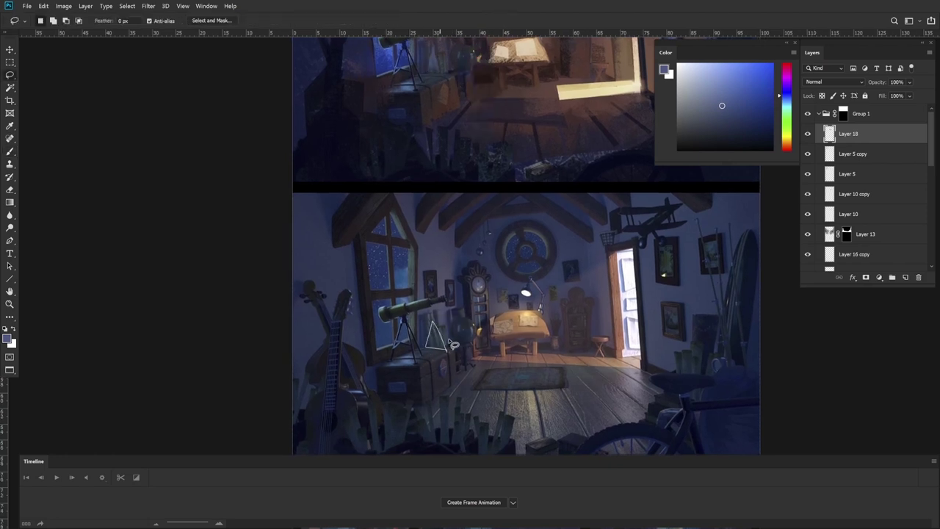
pyautogui.scroll(3, 448, 156)
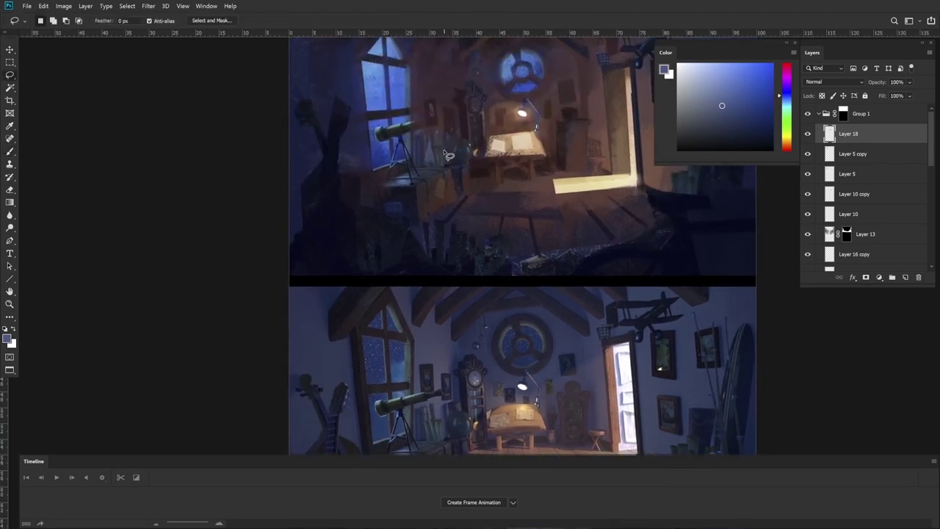
pyautogui.press('b')
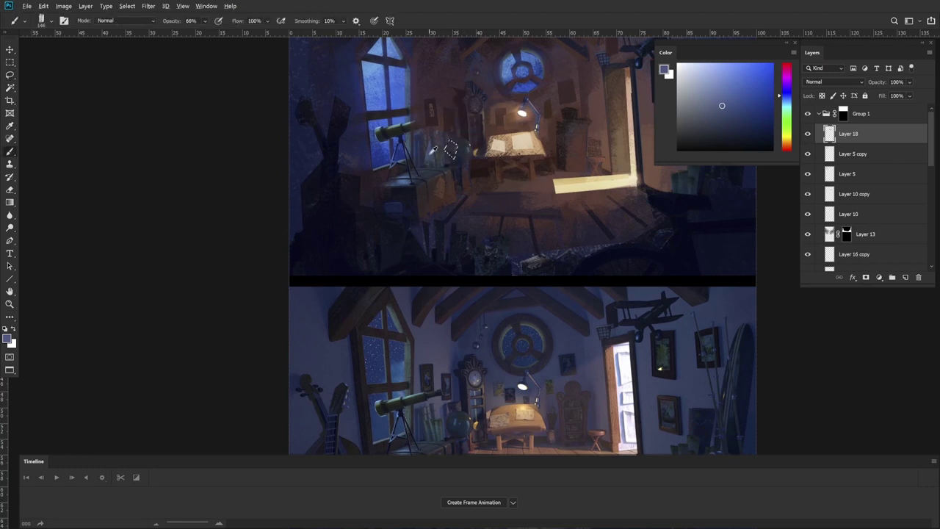
pyautogui.click(721, 112)
pyautogui.click(734, 109)
pyautogui.moveTo(446, 161); pyautogui.dragTo(433, 203)
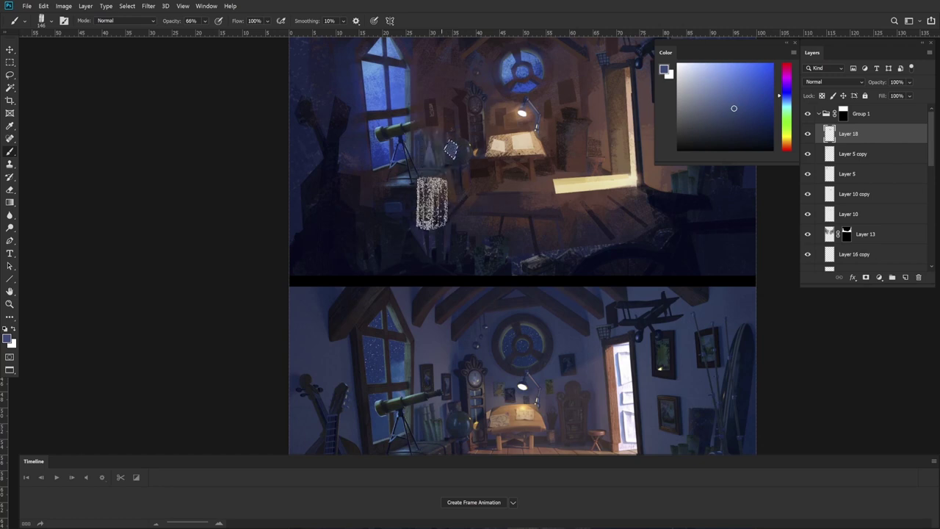
pyautogui.moveTo(486, 159)
pyautogui.mouseDown()
pyautogui.moveTo(510, 127)
pyautogui.moveTo(516, 157)
pyautogui.mouseUp()
pyautogui.press('l')
pyautogui.hotkey('ctrl', 'd')
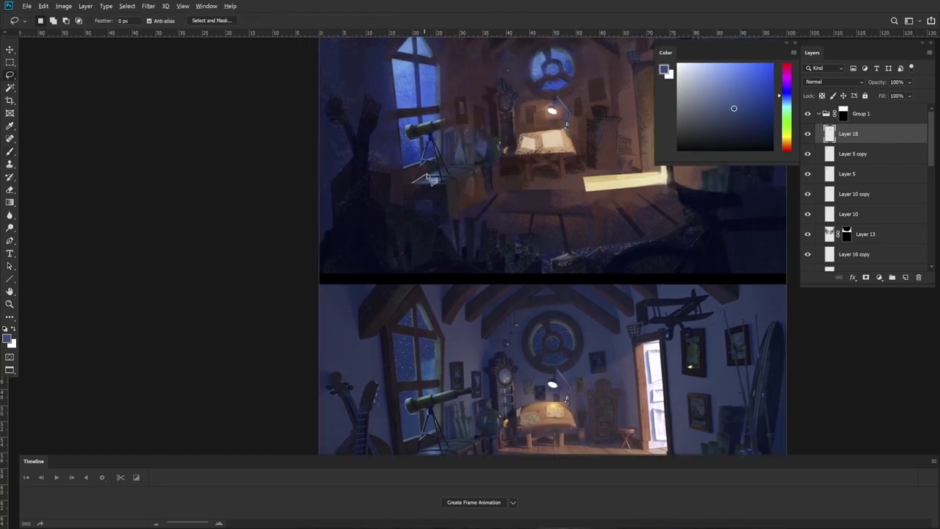
# Step: Lasso sections of the chest's top surface under the telescope, paint them with the same muted blue, and deselect
pyautogui.keyDown('alt'); pyautogui.click(444, 181); pyautogui.keyUp('alt')
pyautogui.press('b')
pyautogui.moveTo(447, 202); pyautogui.dragTo(453, 184)
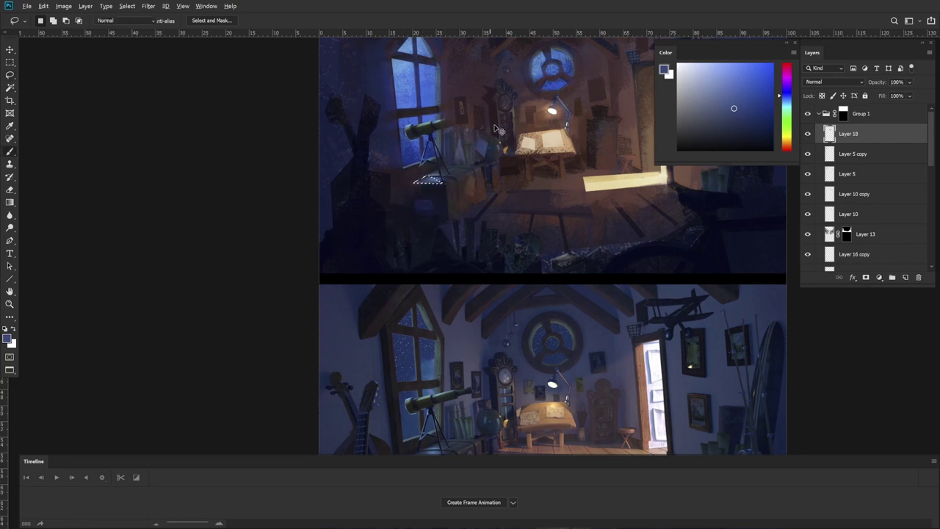
pyautogui.moveTo(508, 149)
pyautogui.mouseDown()
pyautogui.moveTo(500, 87)
pyautogui.moveTo(505, 138)
pyautogui.mouseUp()
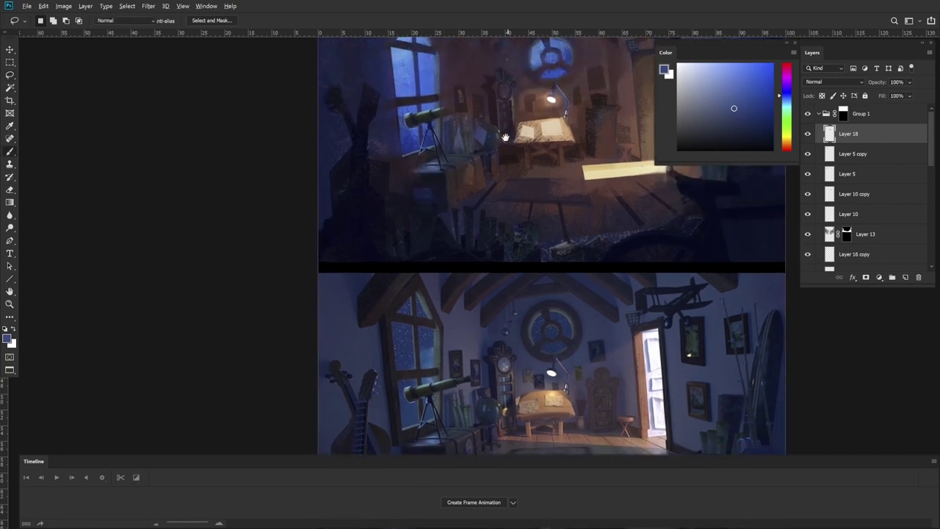
pyautogui.keyDown('alt'); pyautogui.click(449, 152); pyautogui.keyUp('alt')
pyautogui.press('b')
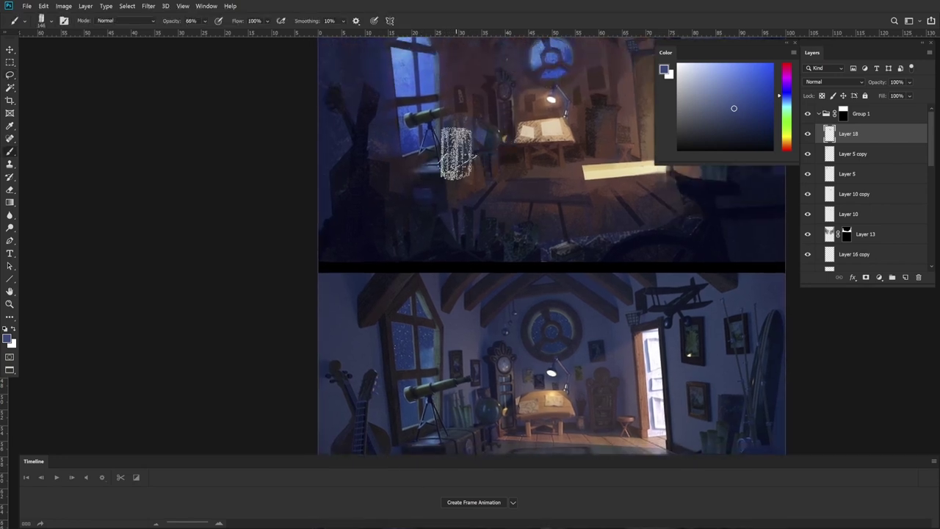
pyautogui.hotkey('ctrl', 'd')
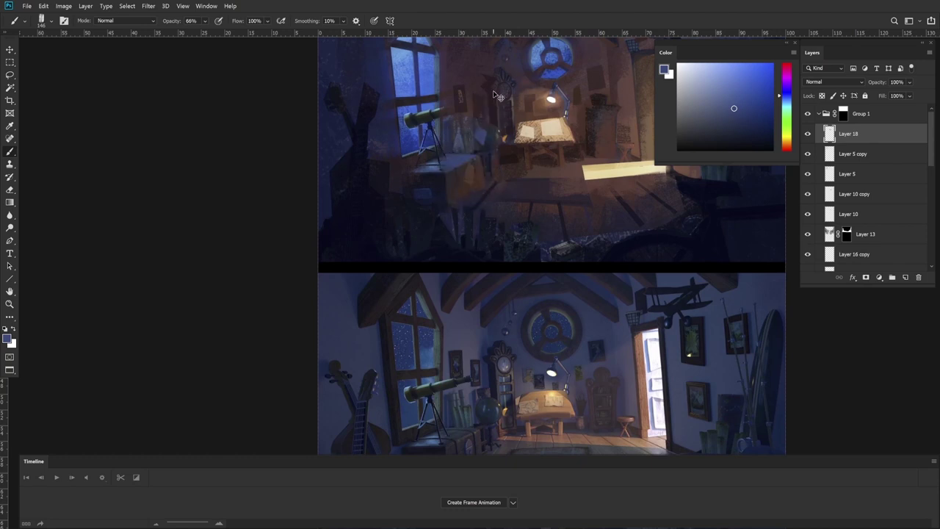
# Step: Lasso a thin vertical strip along the small picture frame beside the window and paint it with the same muted blue
pyautogui.moveTo(536, 125)
pyautogui.mouseDown()
pyautogui.moveTo(529, 39)
pyautogui.moveTo(534, 131)
pyautogui.mouseUp()
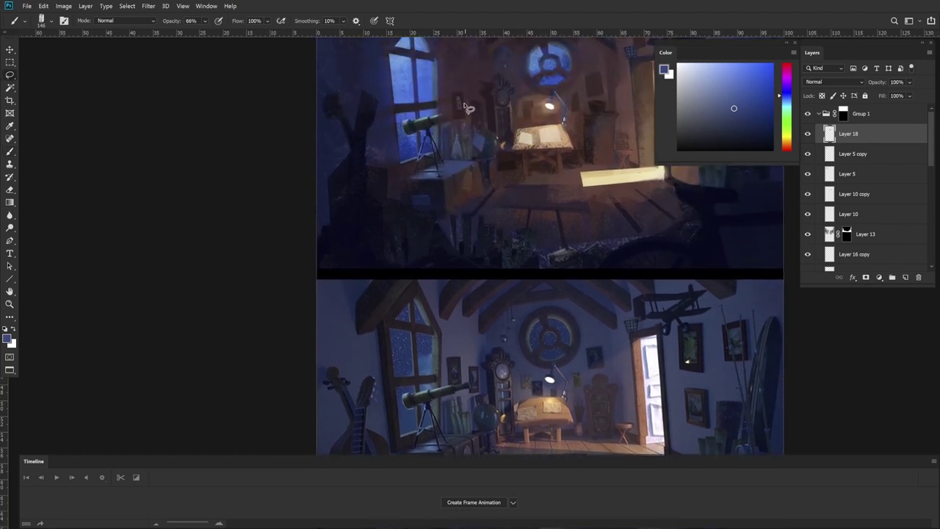
pyautogui.press('l')
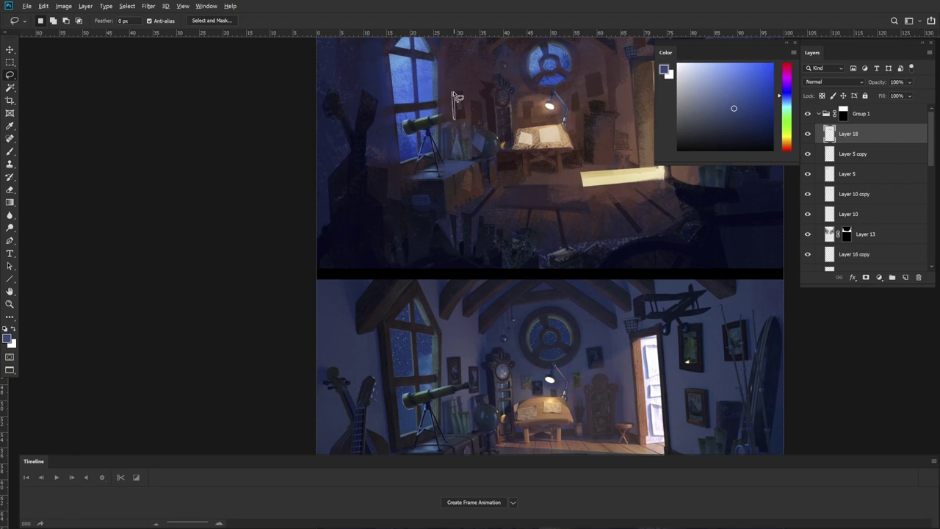
pyautogui.moveTo(456, 95); pyautogui.dragTo(453, 93)
pyautogui.press('b')
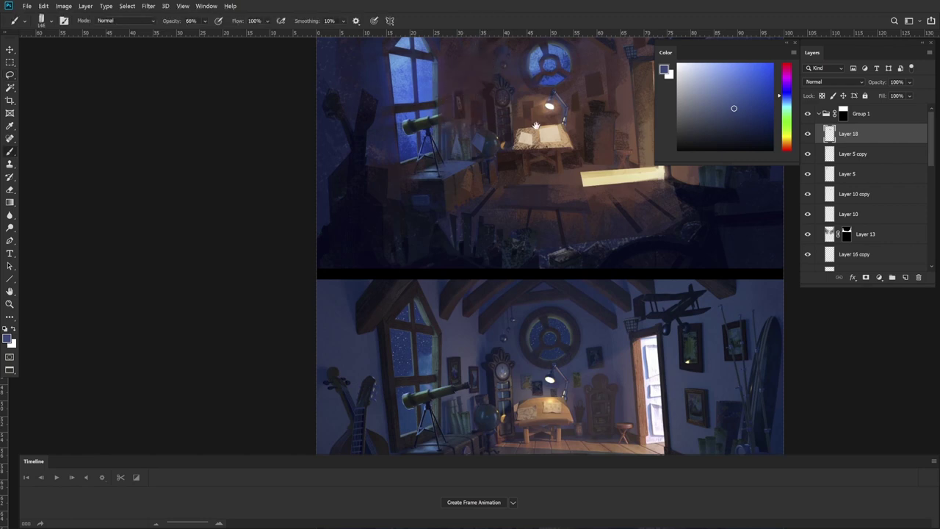
pyautogui.moveTo(540, 120); pyautogui.dragTo(545, 101)
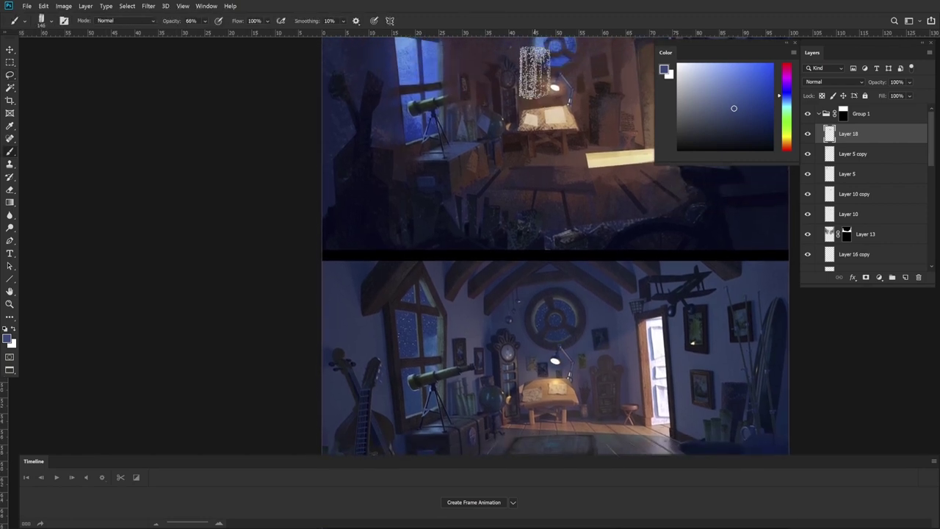
# Step: Lasso the telescope's full tube, paint it a dark greyish blue, and deselect
pyautogui.press('l')
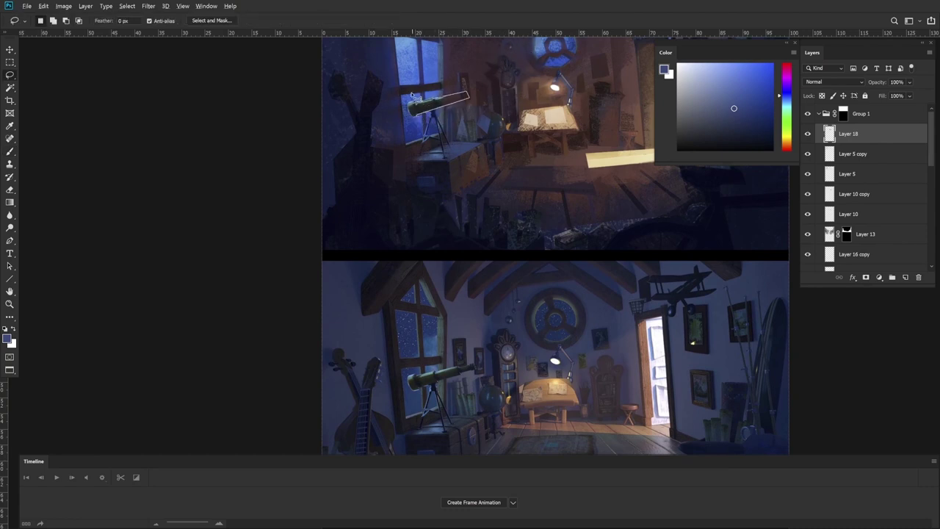
pyautogui.moveTo(413, 95); pyautogui.dragTo(410, 102)
pyautogui.press('b')
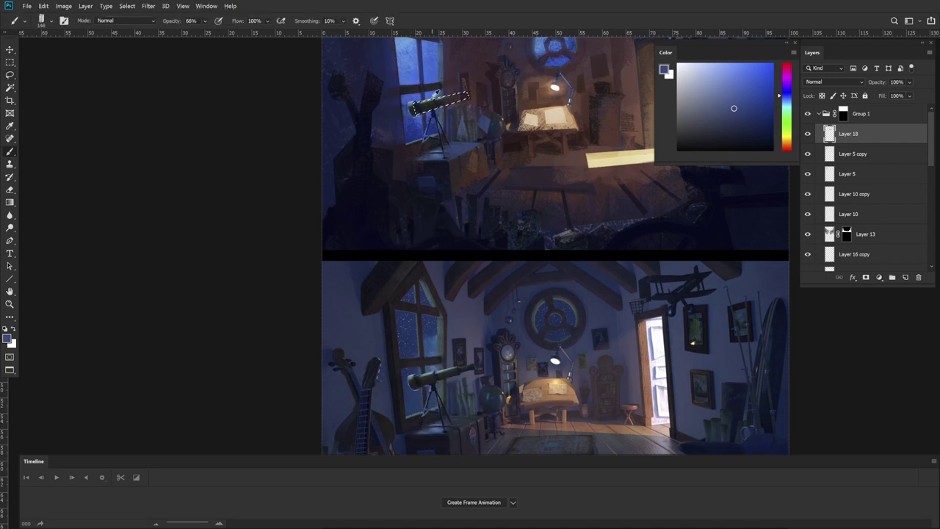
pyautogui.click(692, 140)
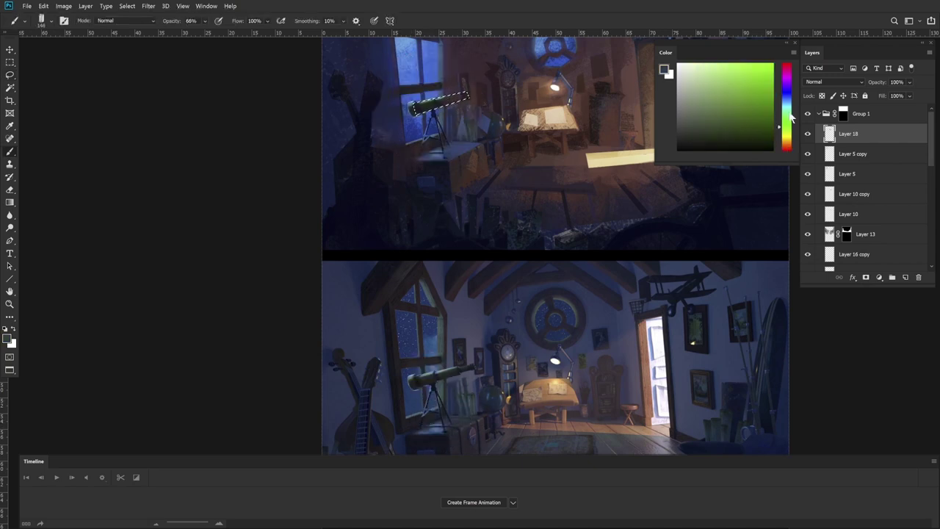
pyautogui.moveTo(791, 117); pyautogui.dragTo(790, 100)
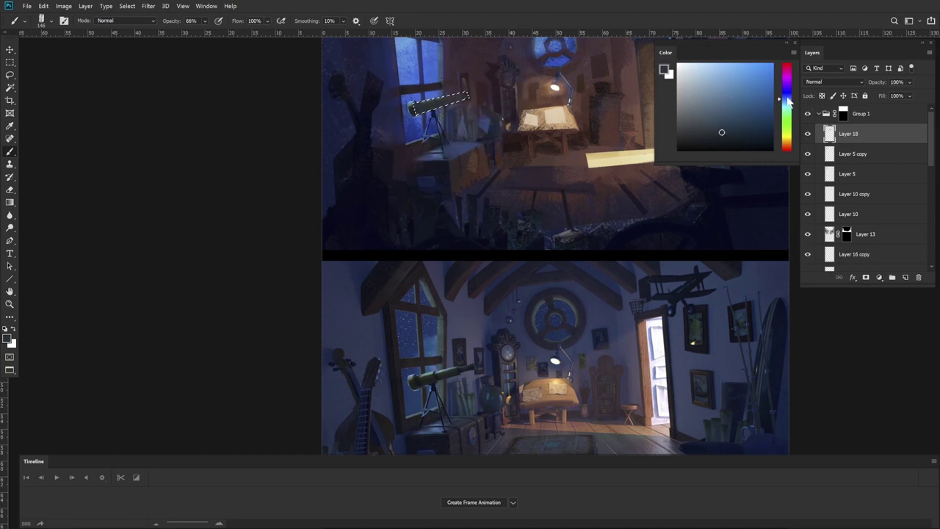
pyautogui.click(788, 97)
pyautogui.hotkey('ctrl', 'd')
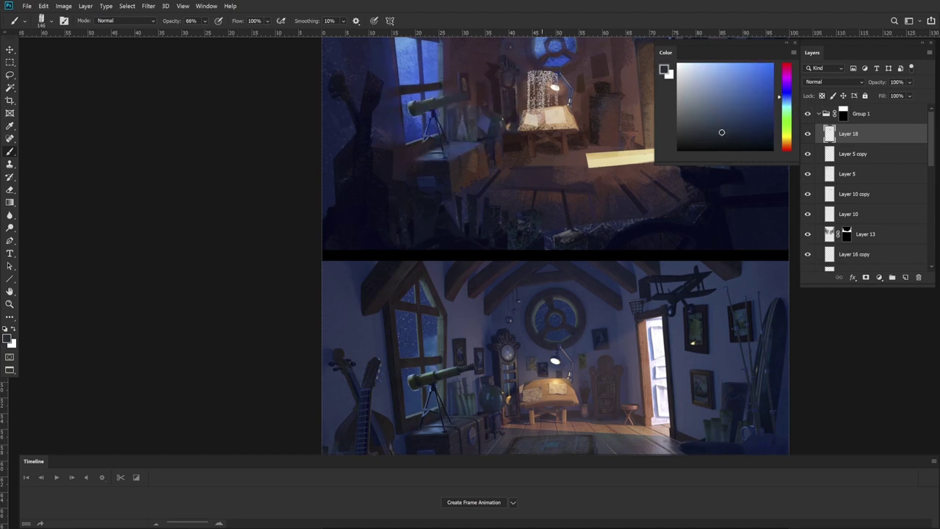
pyautogui.press('z')
pyautogui.keyDown('alt'); pyautogui.click(543, 119); pyautogui.keyUp('alt')
pyautogui.keyDown('alt'); pyautogui.click(543, 119); pyautogui.keyUp('alt')
pyautogui.moveTo(562, 162); pyautogui.dragTo(460, 223)
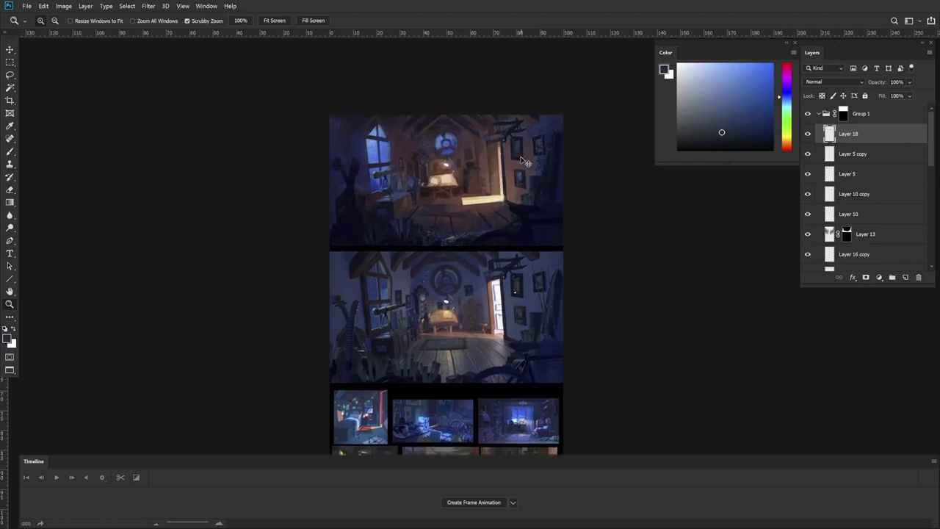
pyautogui.press('b')
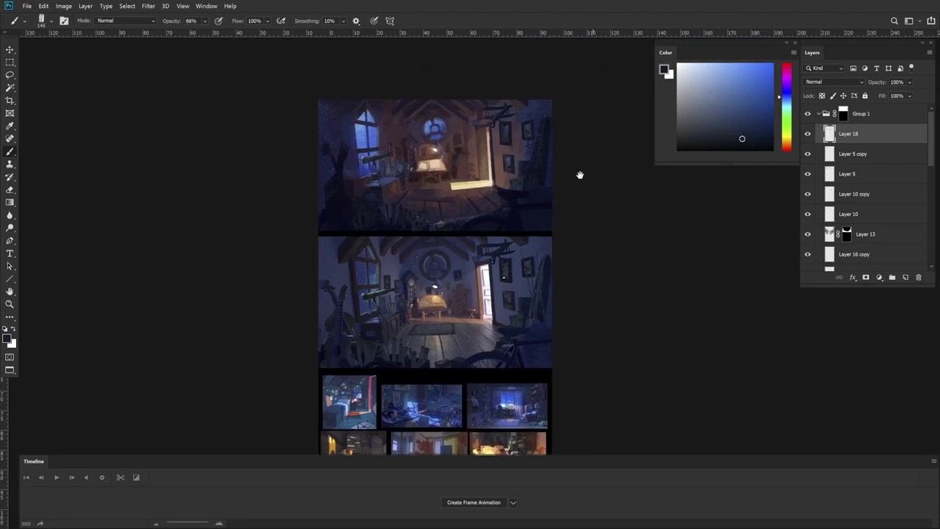
# Step: Lasso the wall patch between the clock and the round window, paint it with dark brownish tones sampled nearby, and deselect
pyautogui.press('z')
pyautogui.moveTo(413, 112); pyautogui.dragTo(421, 90)
pyautogui.press('l')
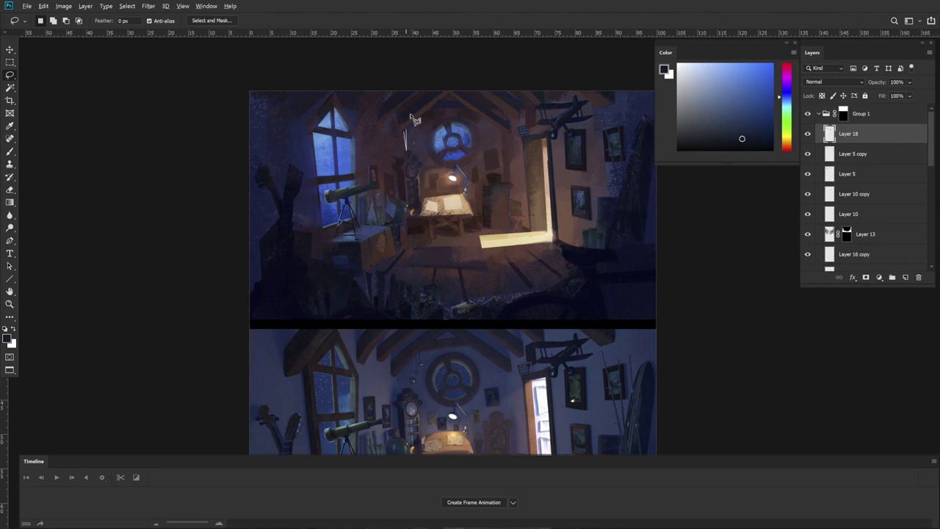
pyautogui.press('b')
pyautogui.keyDown('alt'); pyautogui.click(425, 113); pyautogui.keyUp('alt')
pyautogui.press('l')
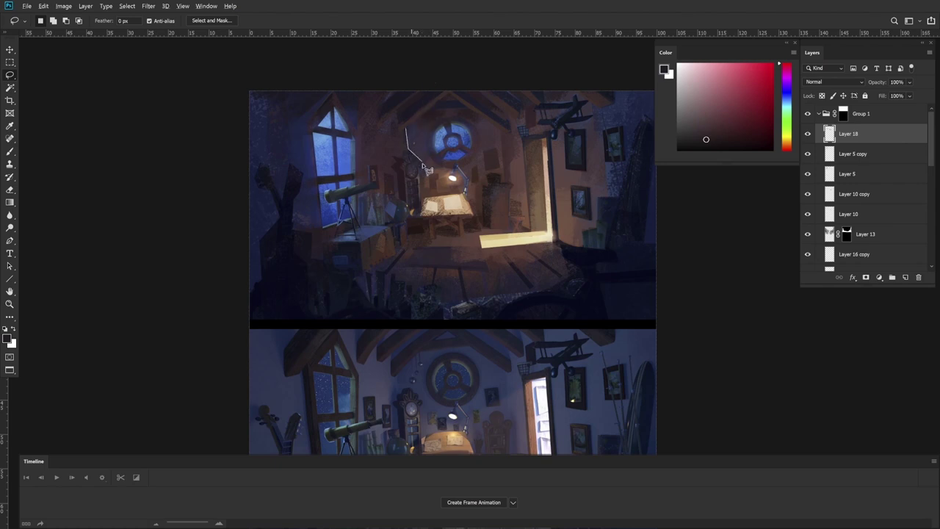
pyautogui.press('b')
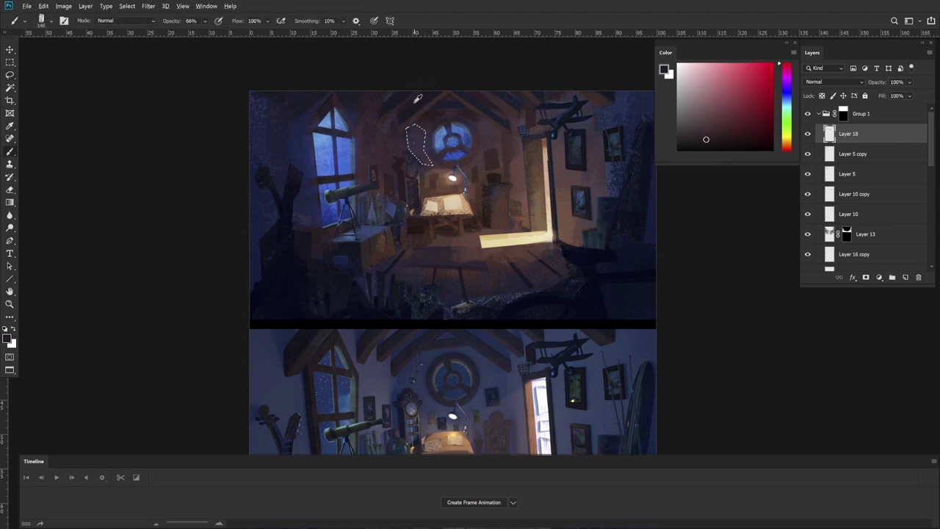
pyautogui.moveTo(485, 159); pyautogui.dragTo(508, 154)
pyautogui.keyDown('alt'); pyautogui.click(477, 160); pyautogui.keyUp('alt')
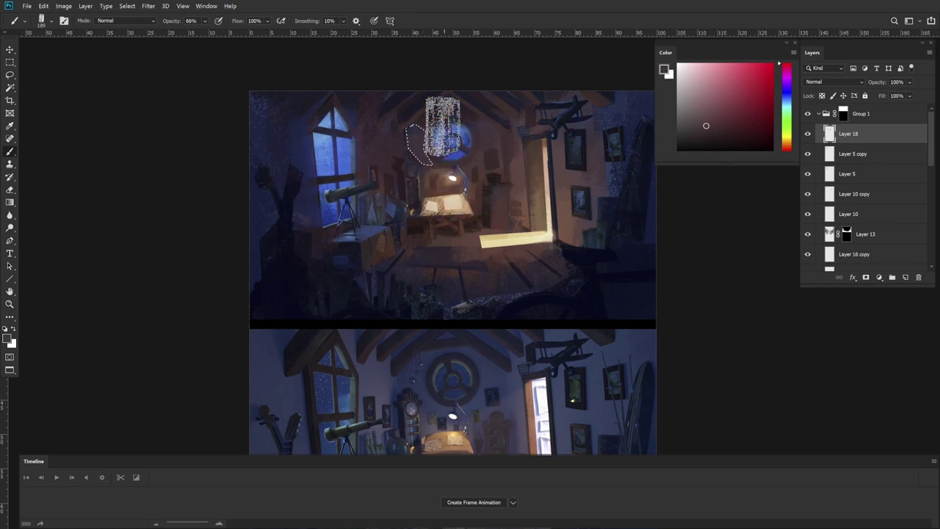
pyautogui.keyDown('alt'); pyautogui.click(426, 117); pyautogui.keyUp('alt')
pyautogui.hotkey('ctrl', 'd')
pyautogui.press('z')
pyautogui.moveTo(526, 112); pyautogui.dragTo(507, 108)
pyautogui.moveTo(560, 132); pyautogui.dragTo(515, 126)
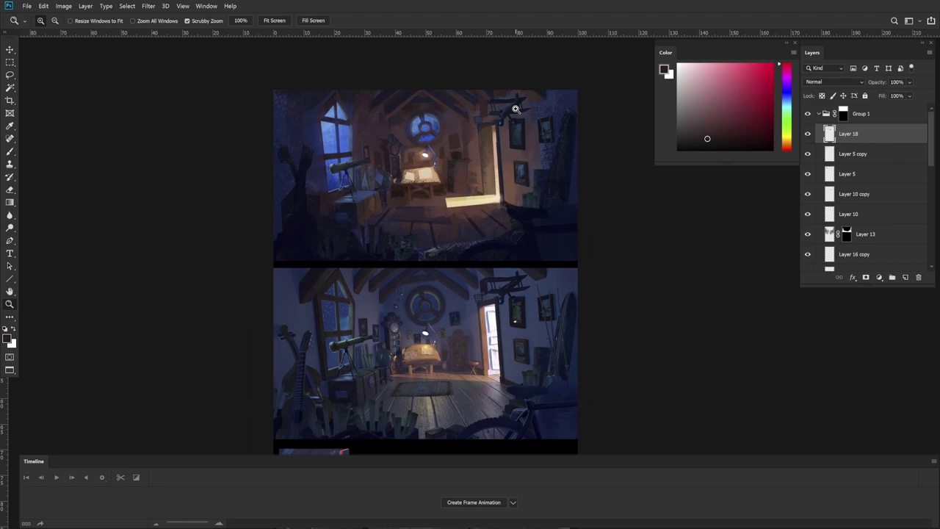